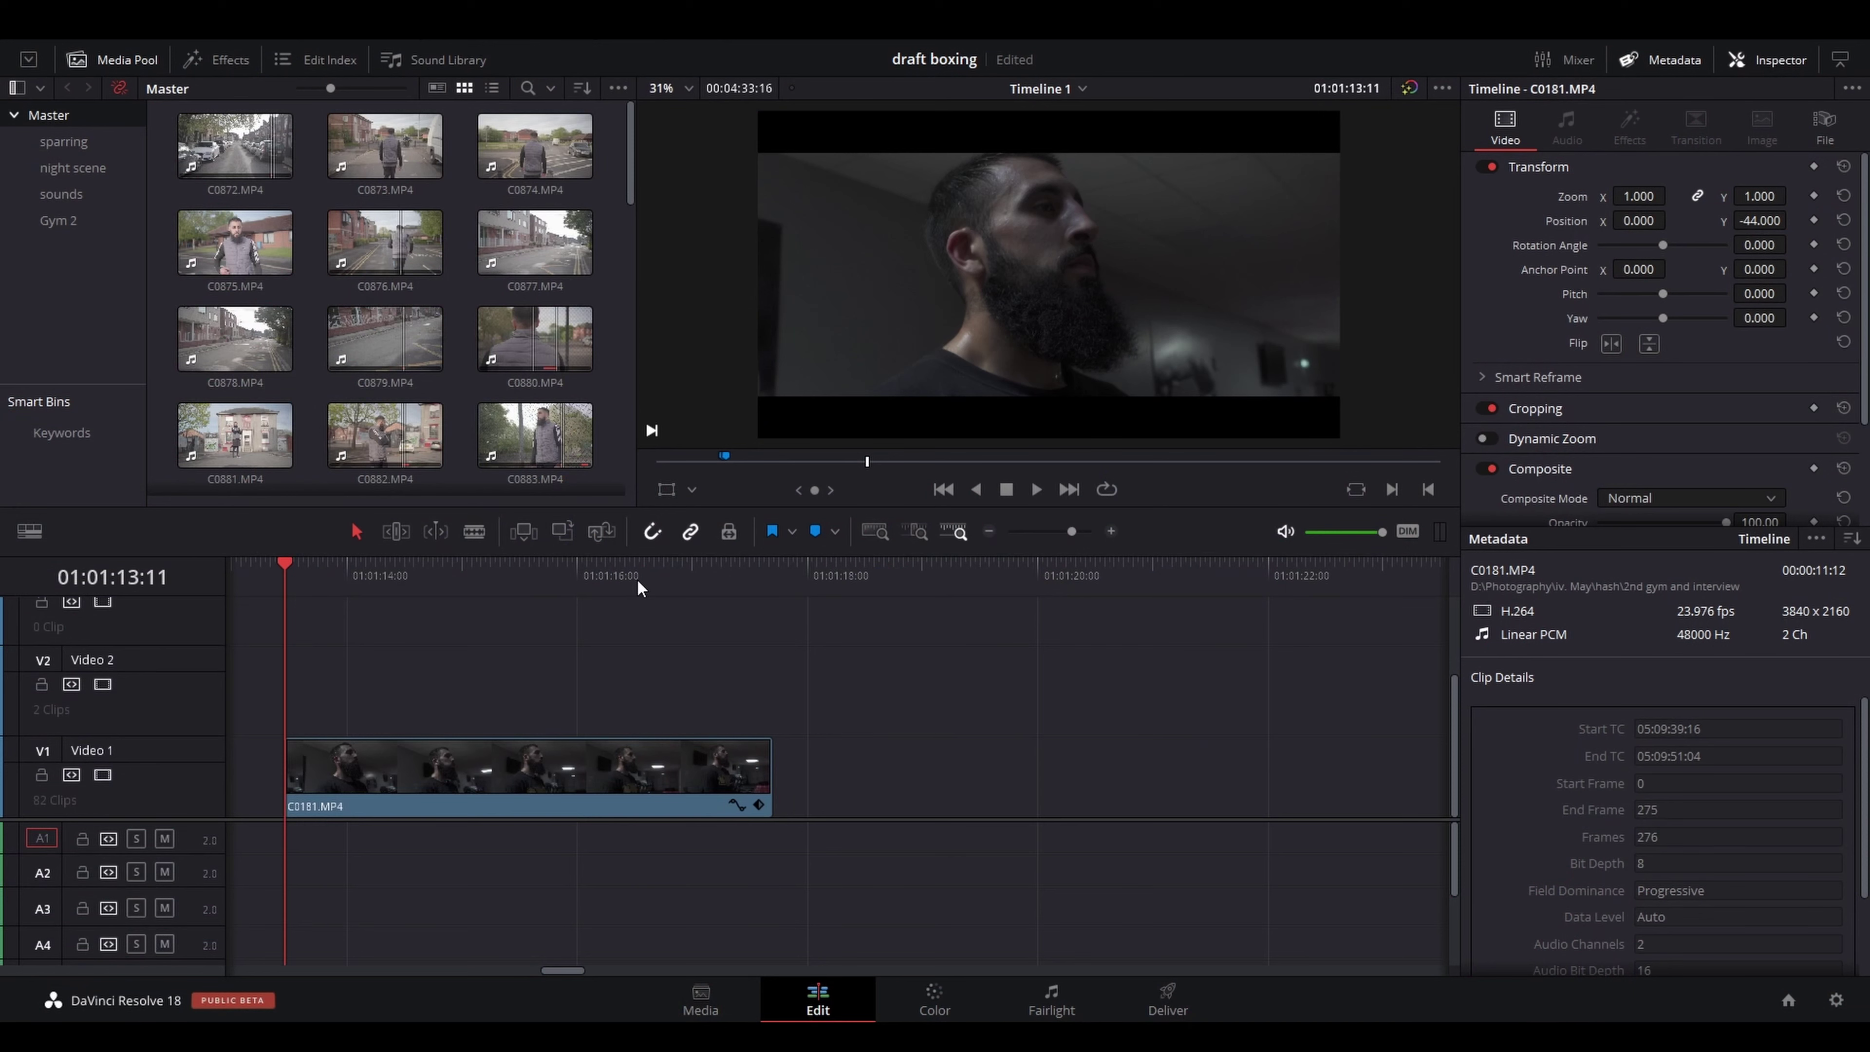
Open the C0181.MP4 timeline clip on the Color page for grading
click(536, 765)
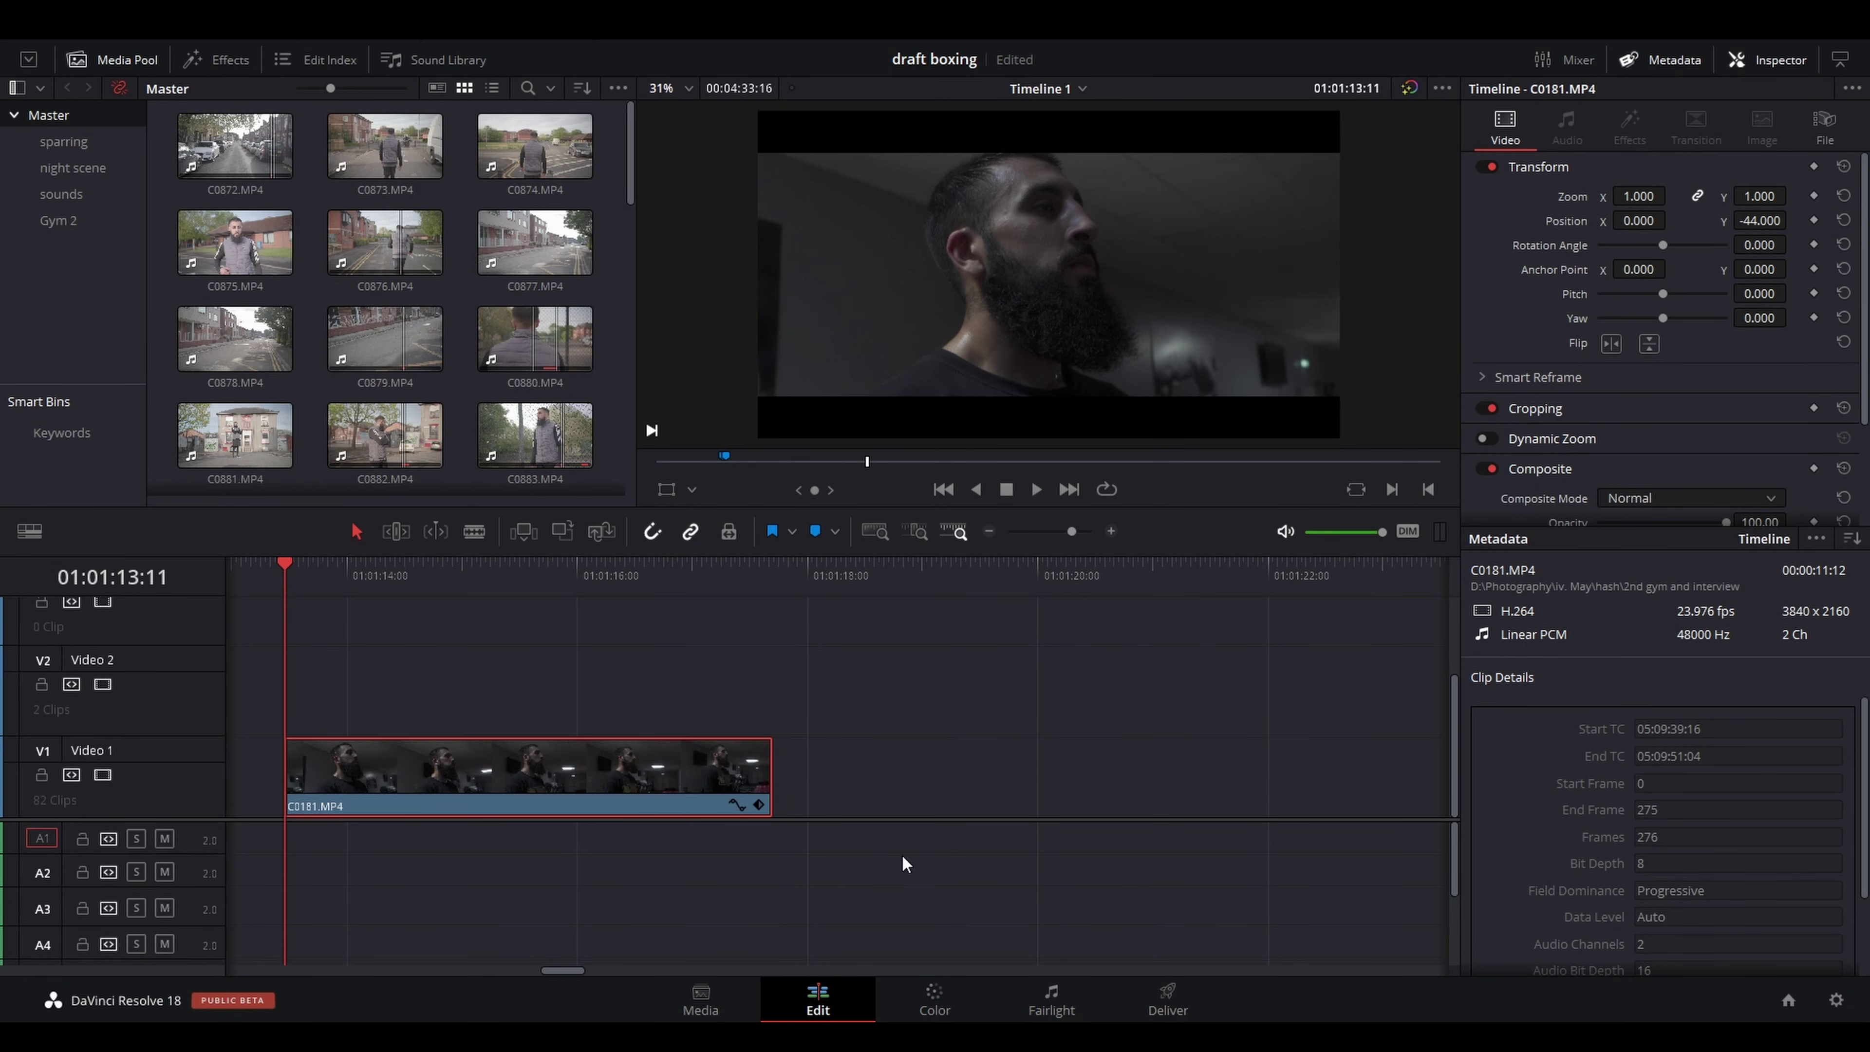
click(941, 990)
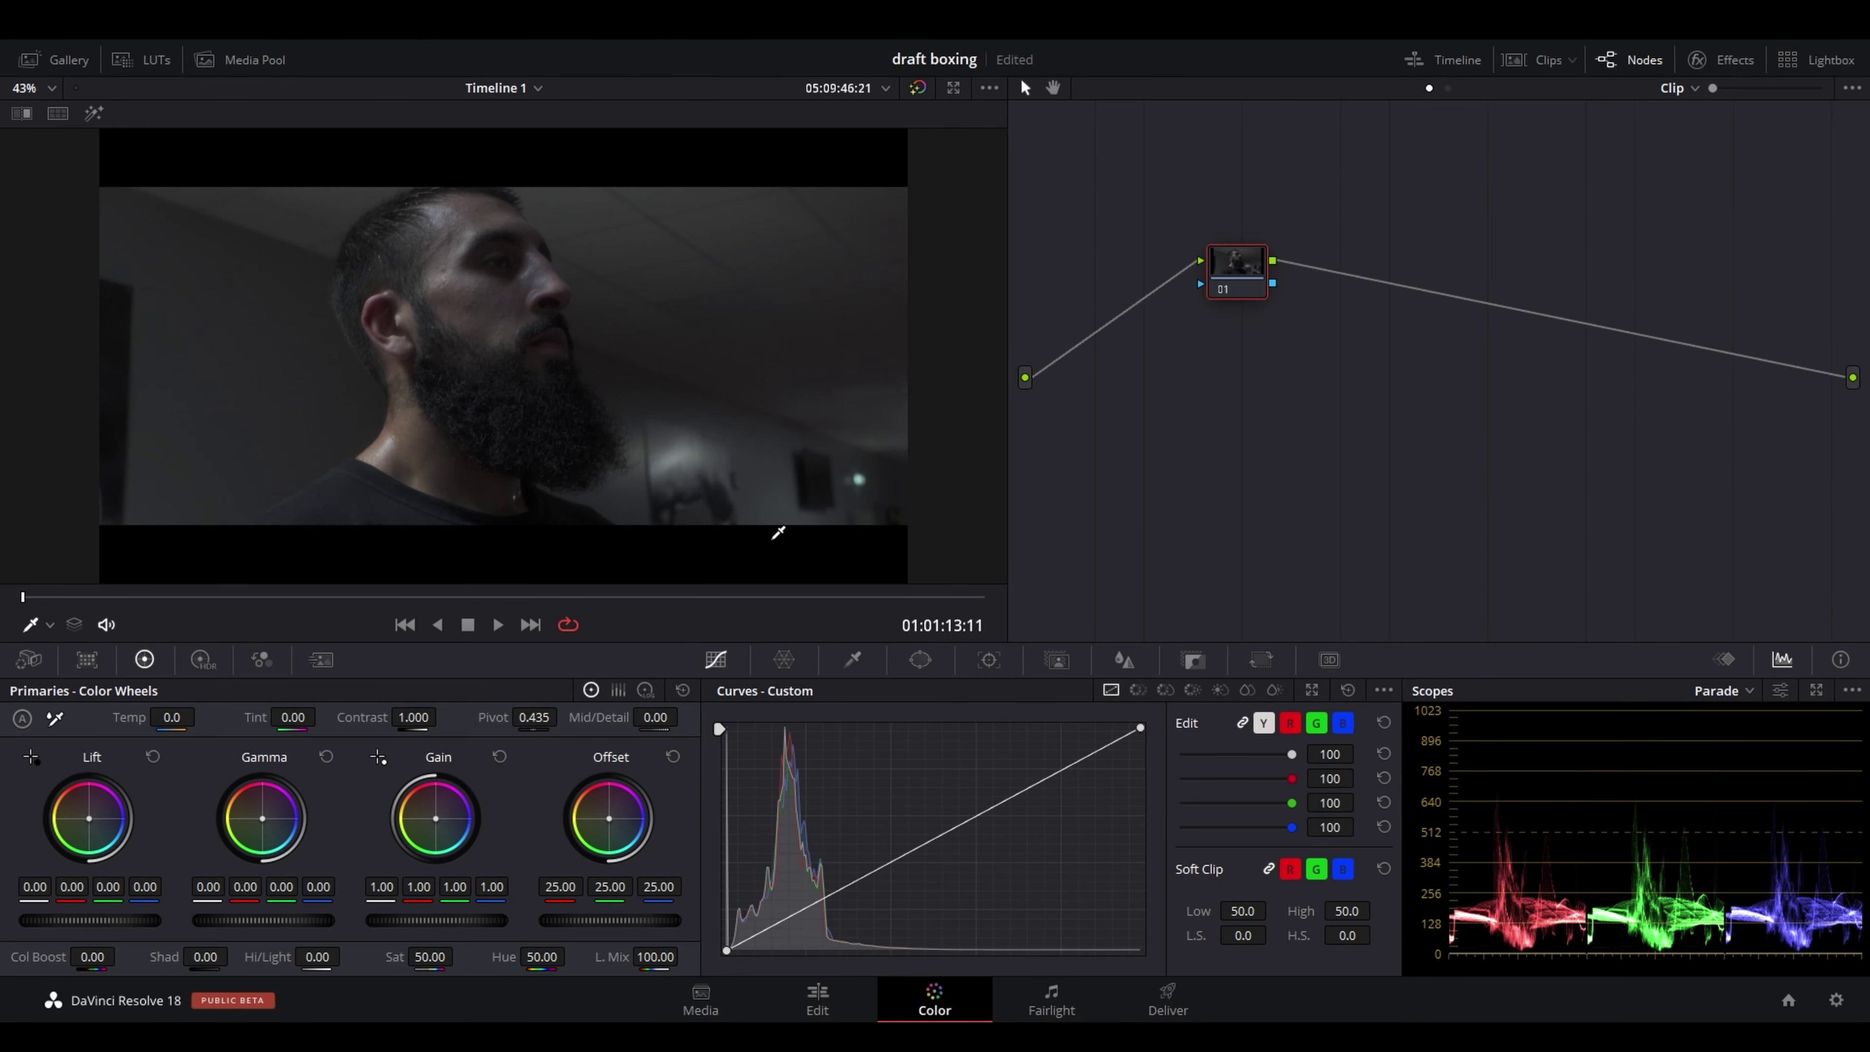
scroll(755, 465, up, 2)
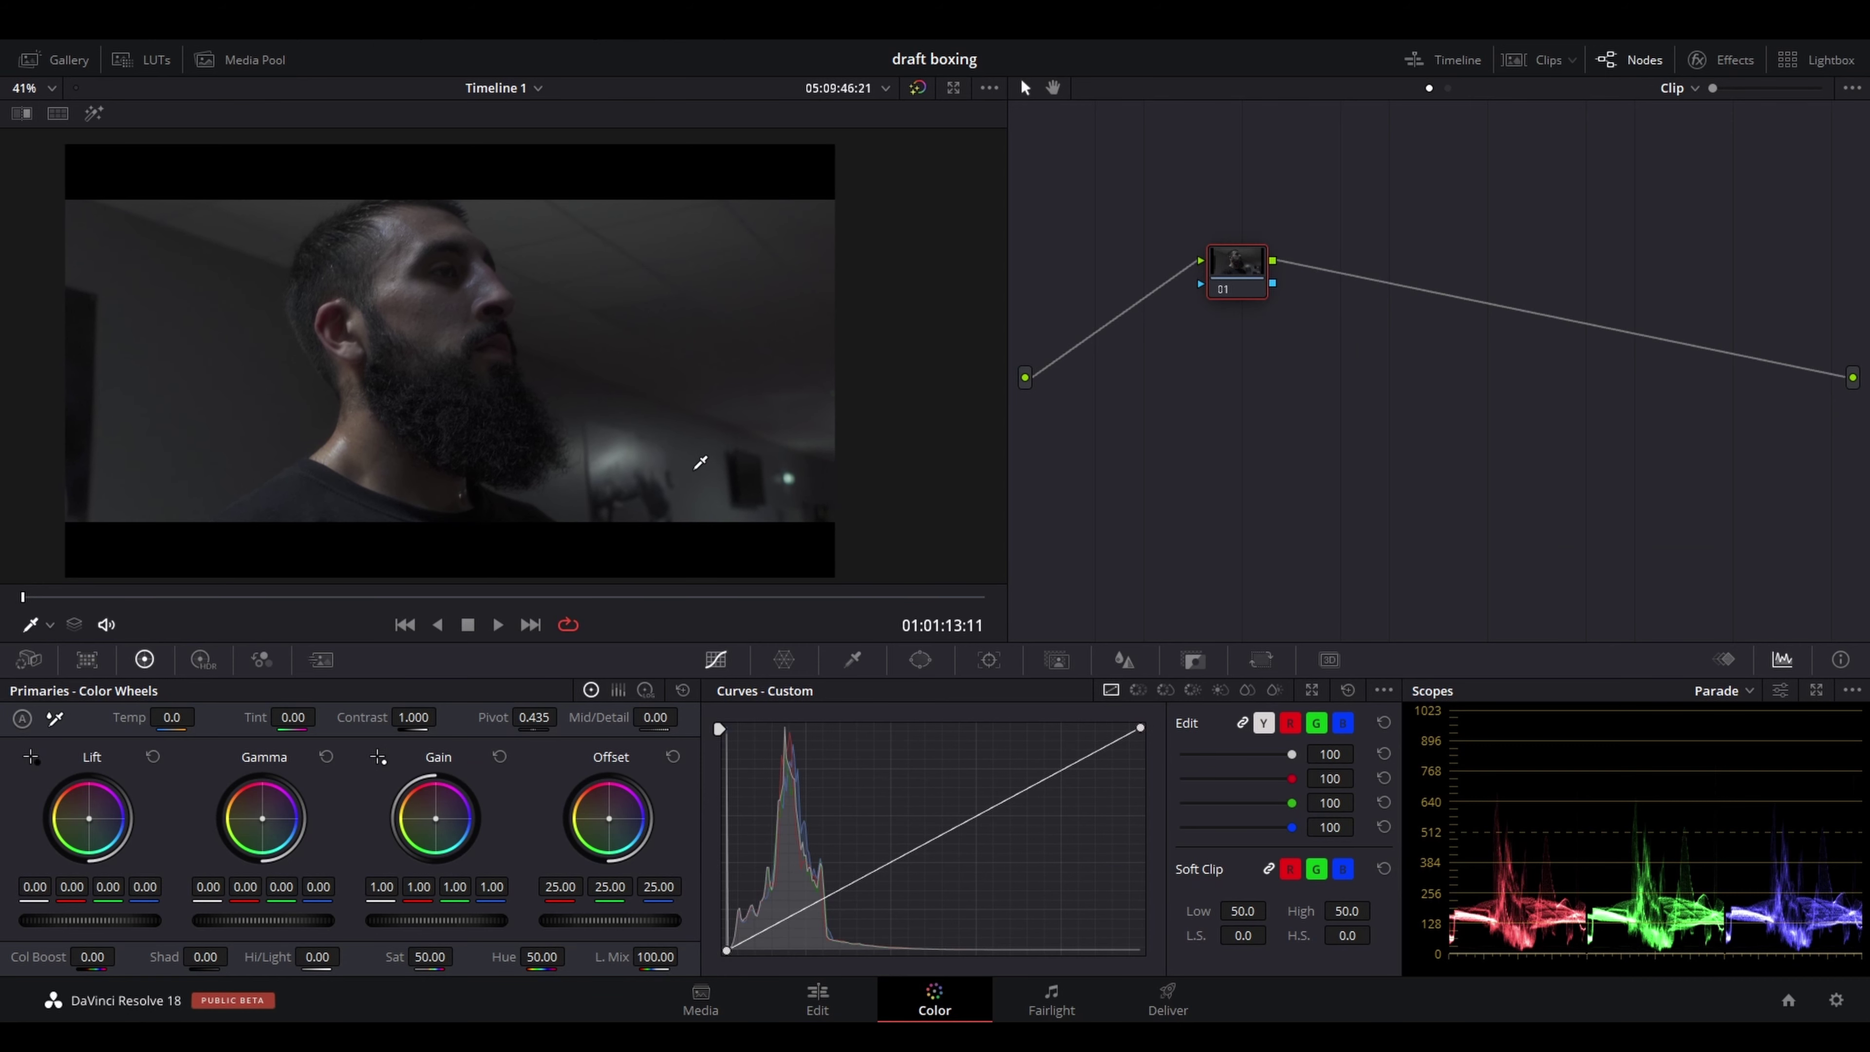
Add three serial nodes after node 01, and two layer nodes in parallel with node 04
key(alt+d)
key(alt+d)
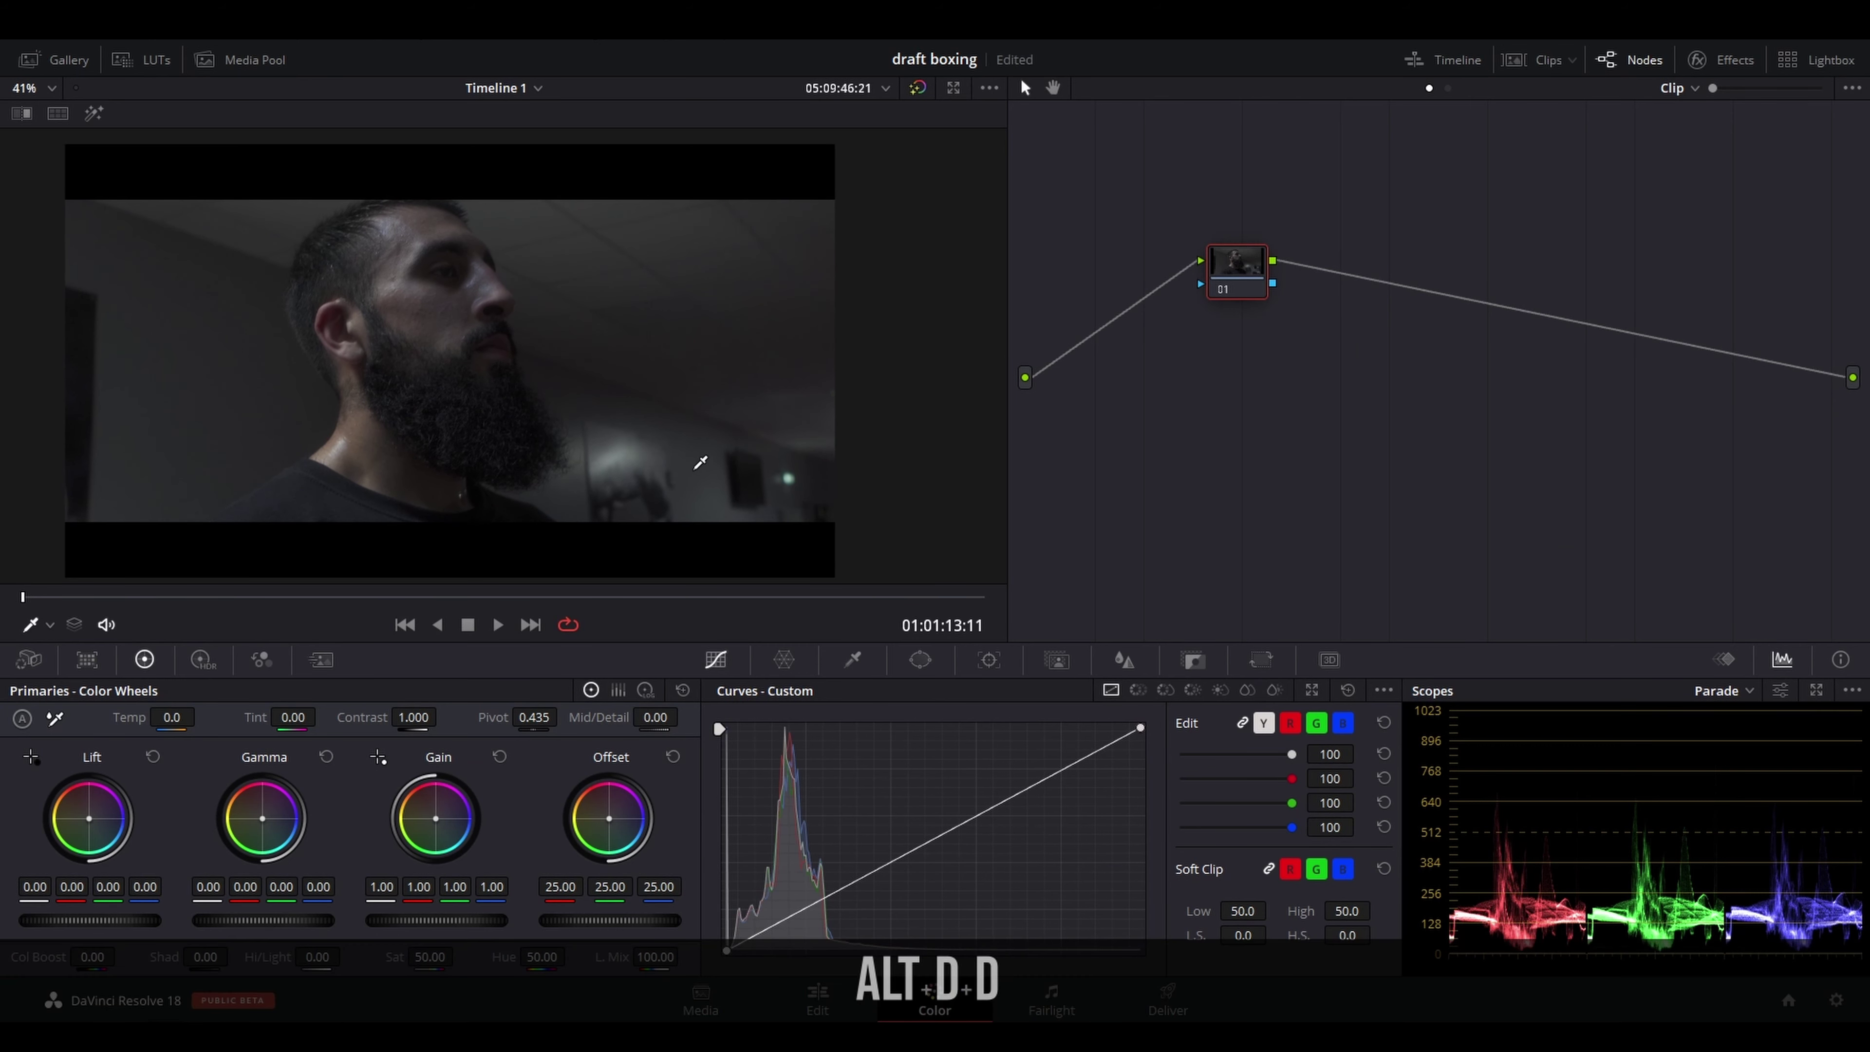
key(alt)
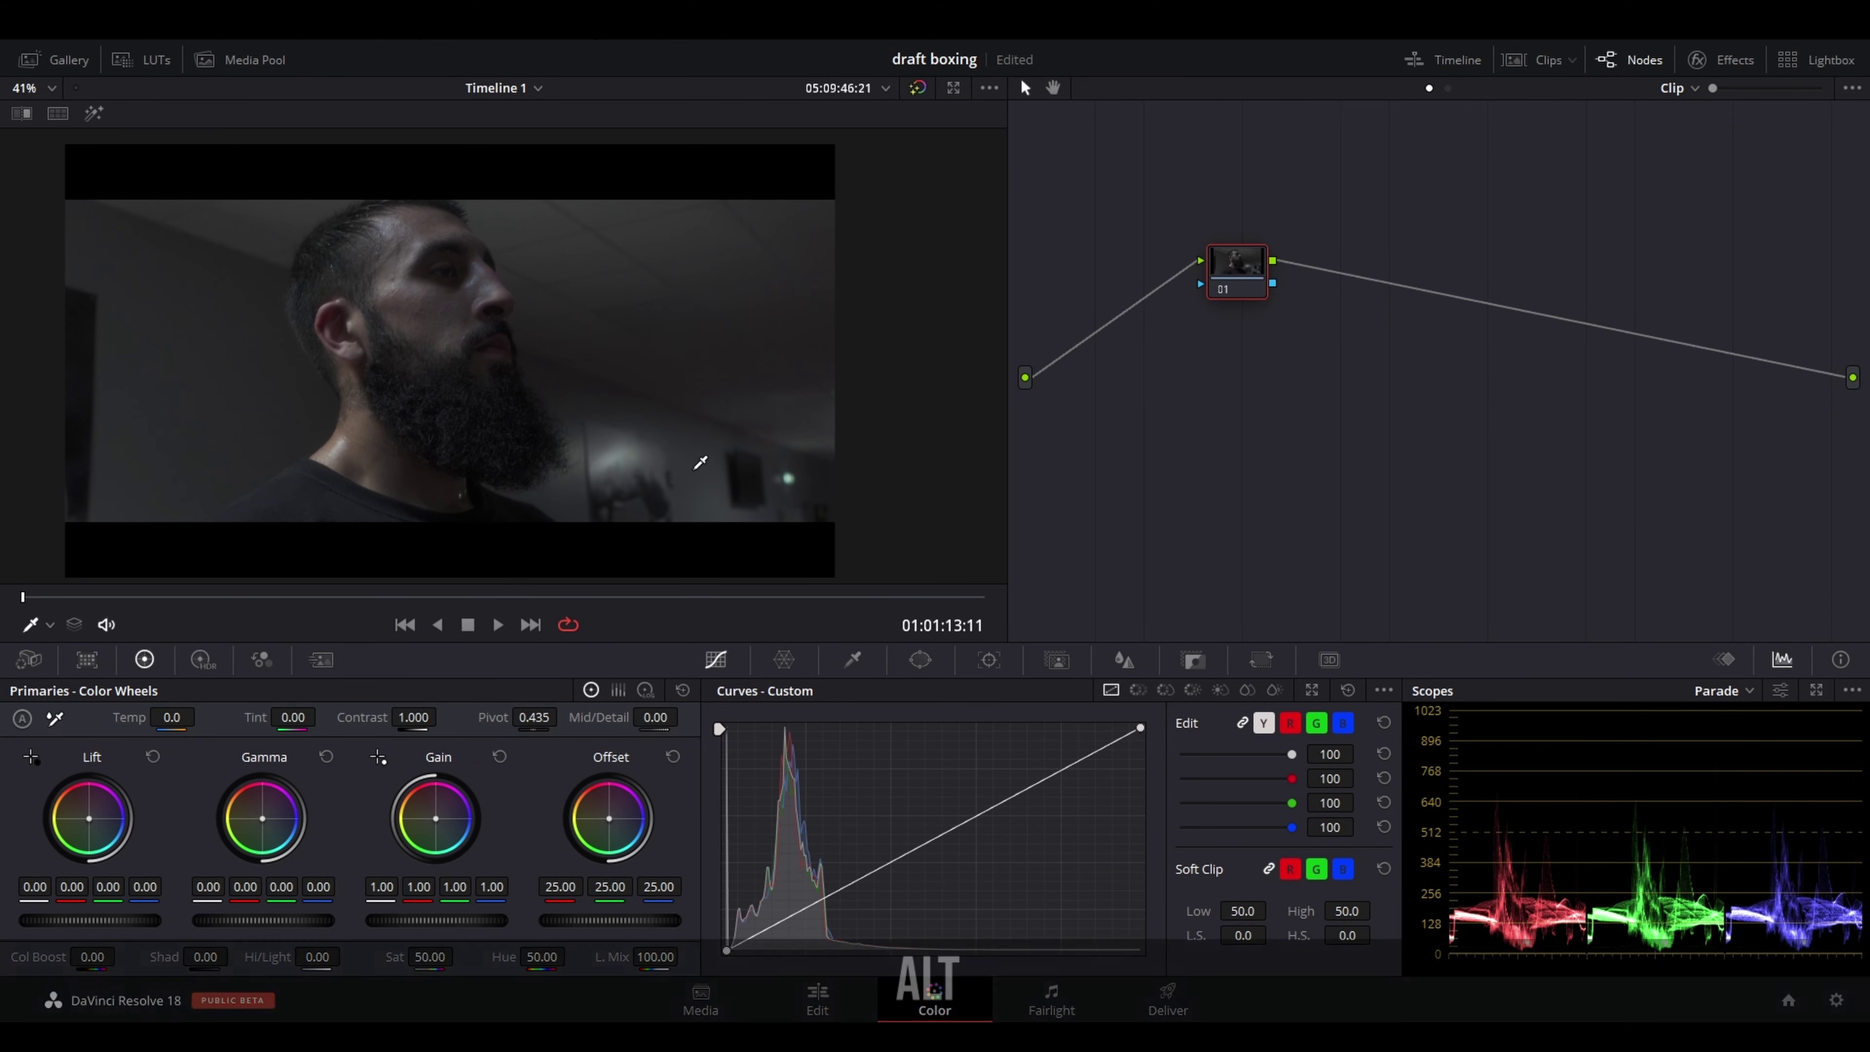
key(alt+s)
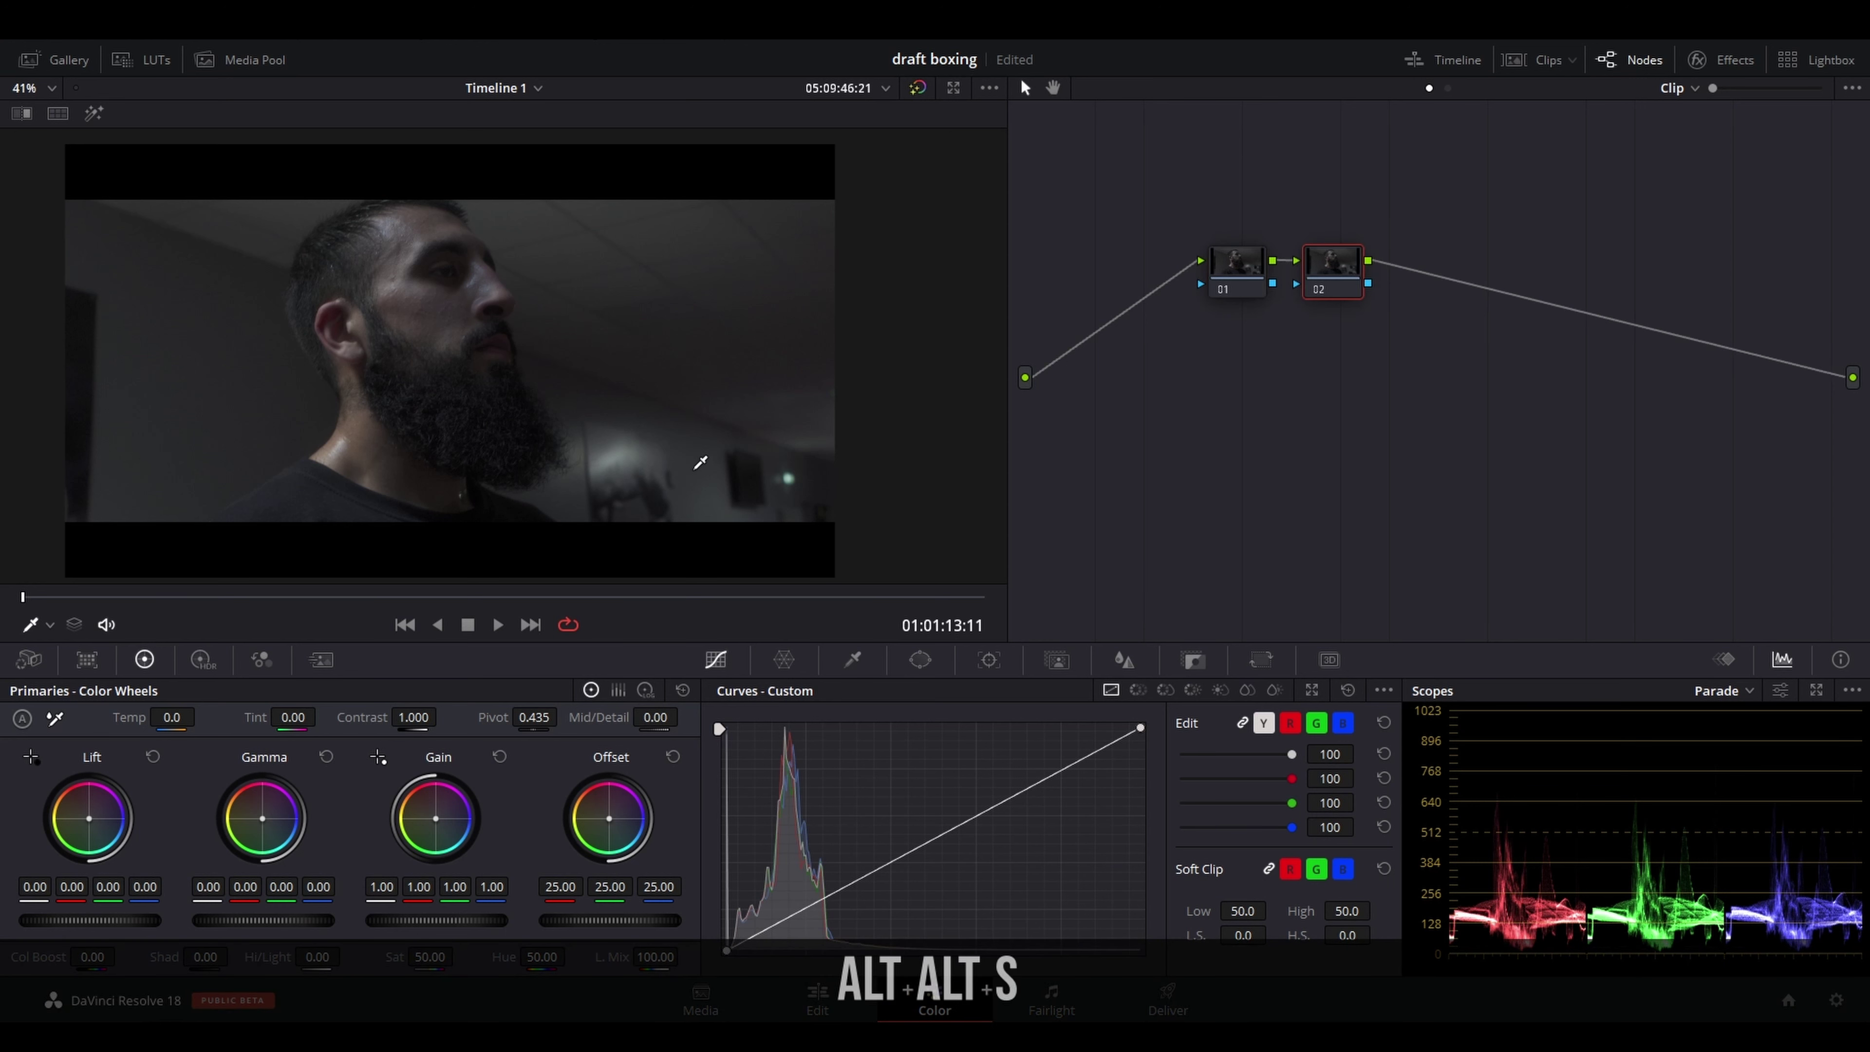
key(alt+s)
key(alt+s)
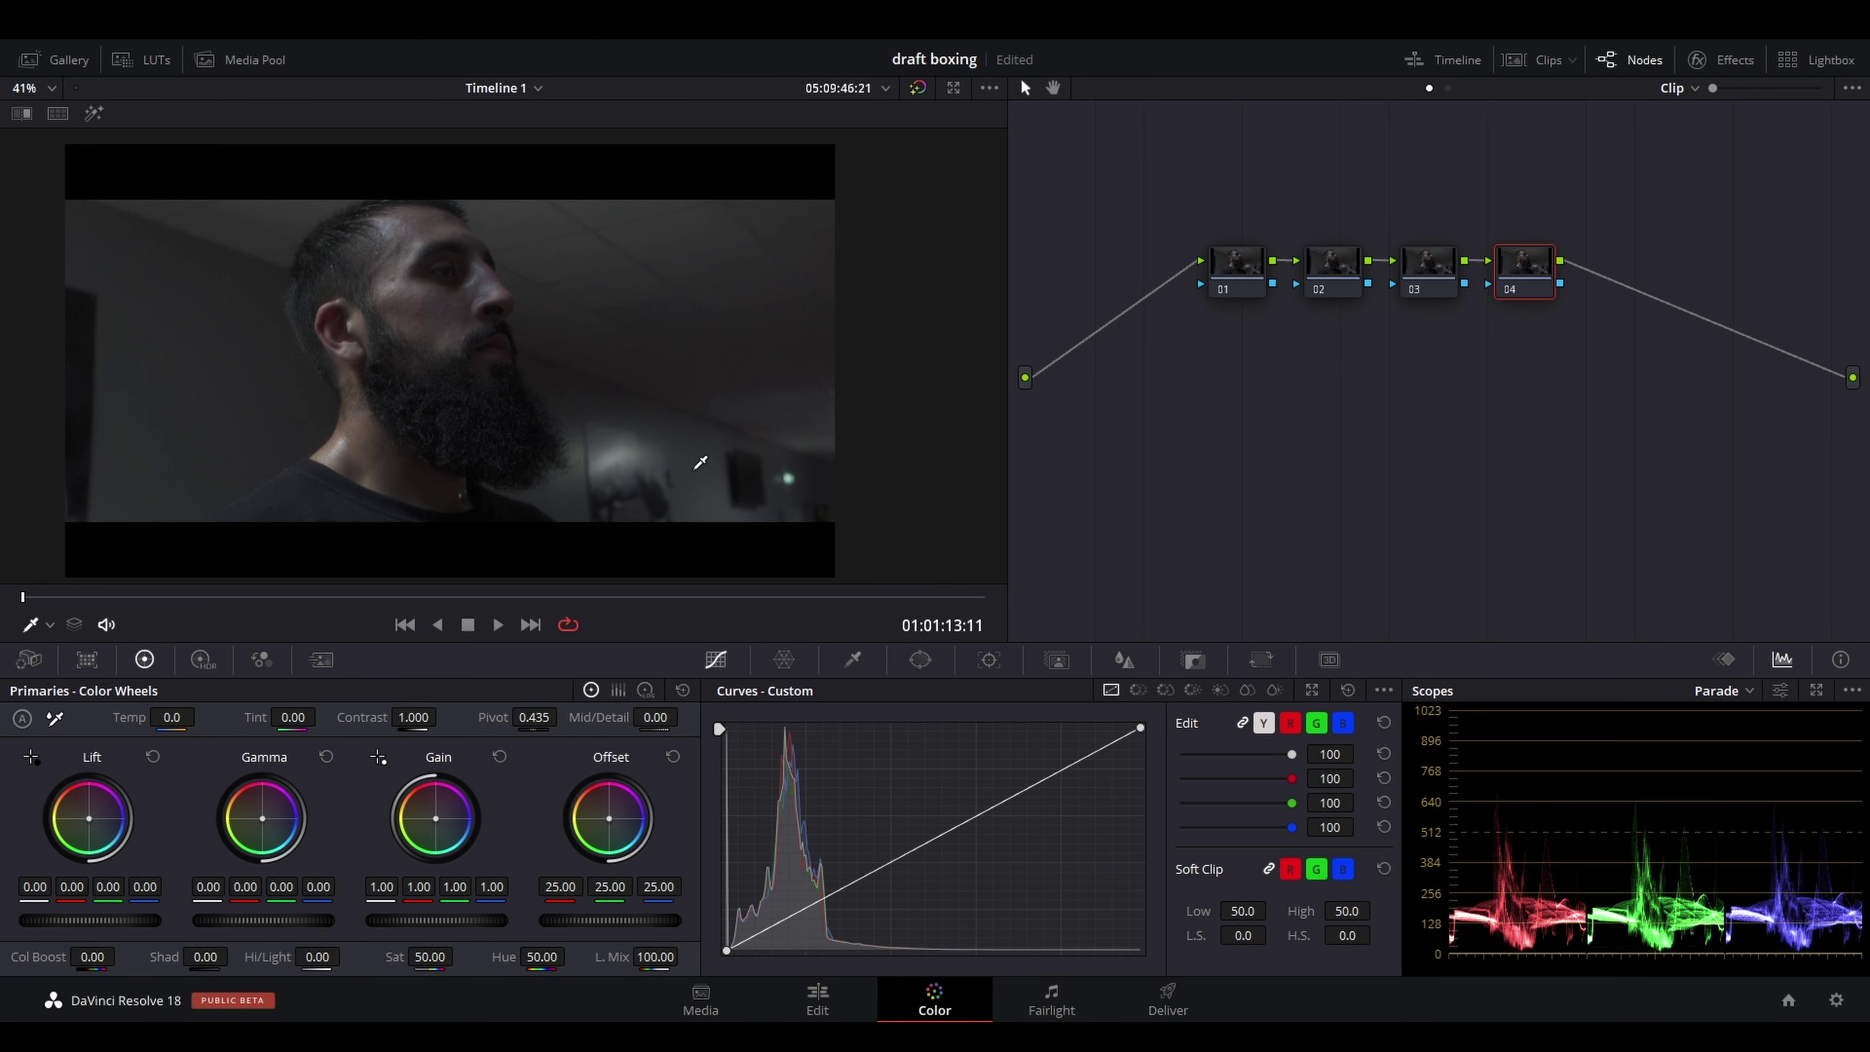
key(alt+l)
key(alt+l)
Add three serial nodes after the layer mixer and place the last one, node 10, below node 08
click(1625, 263)
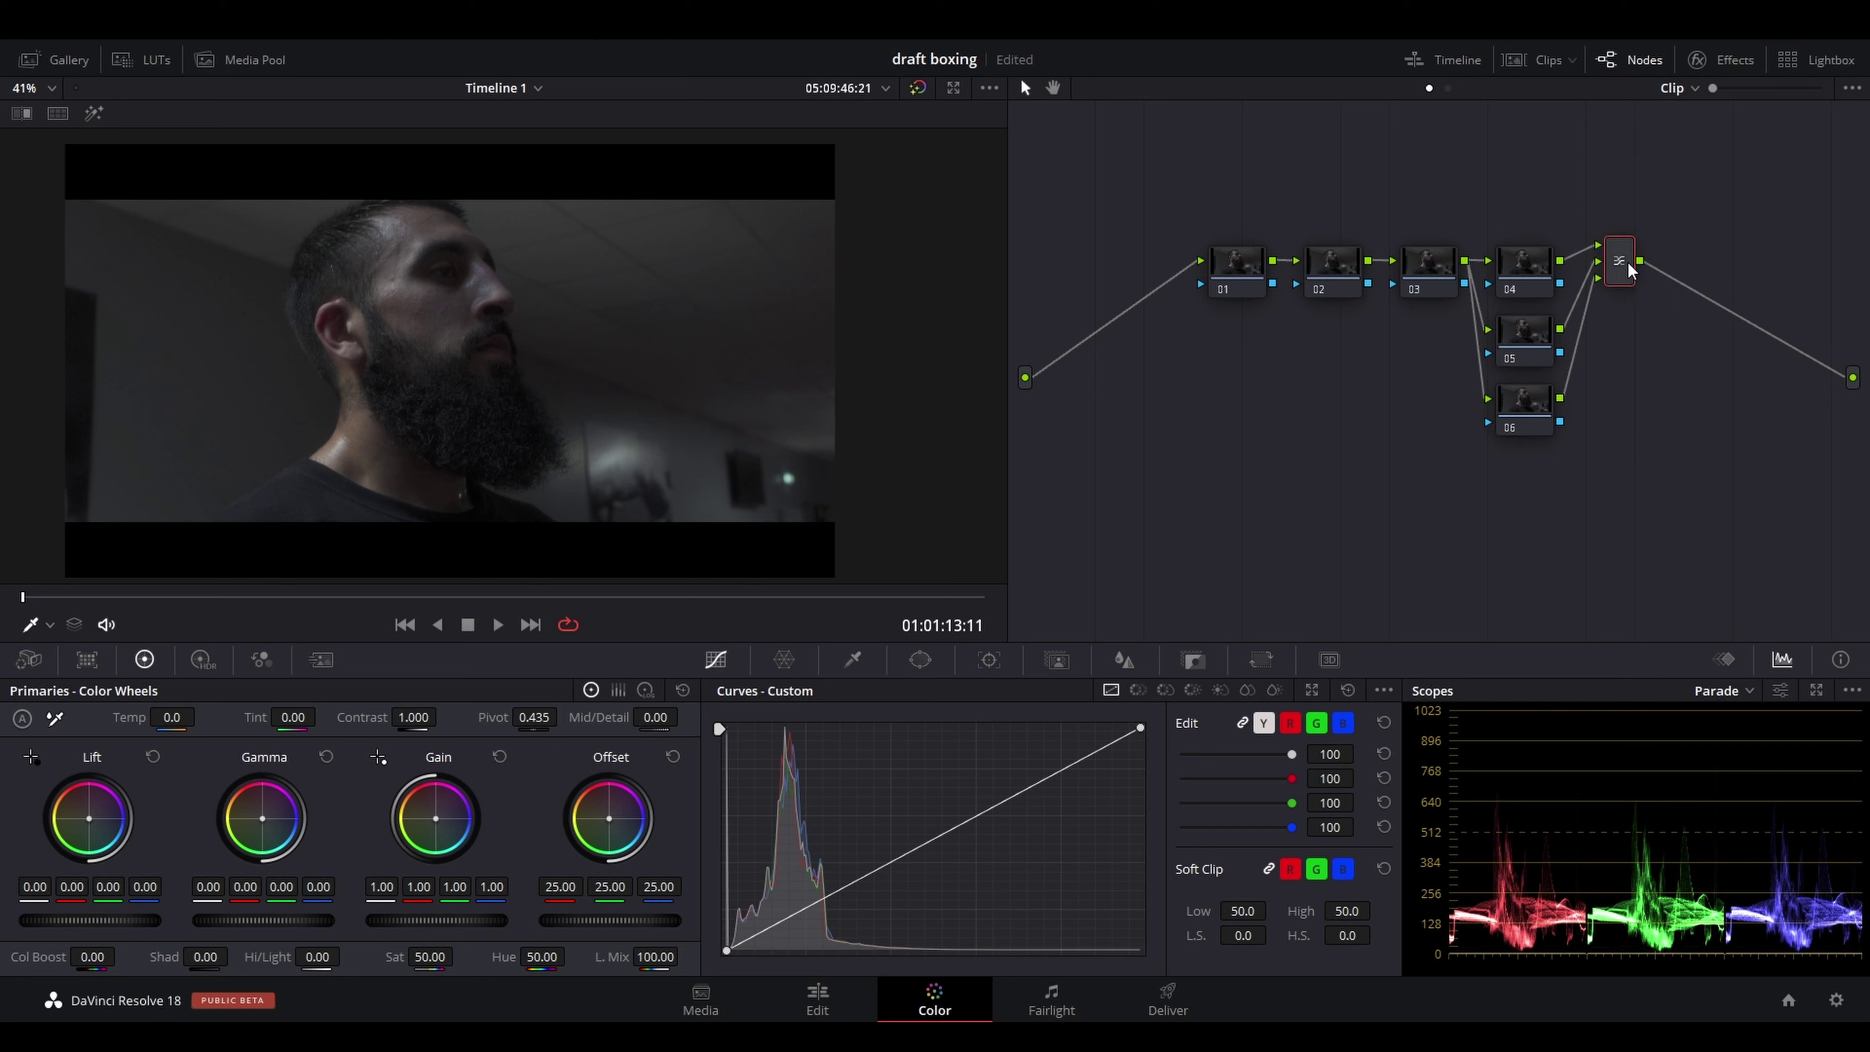
key(alt+s)
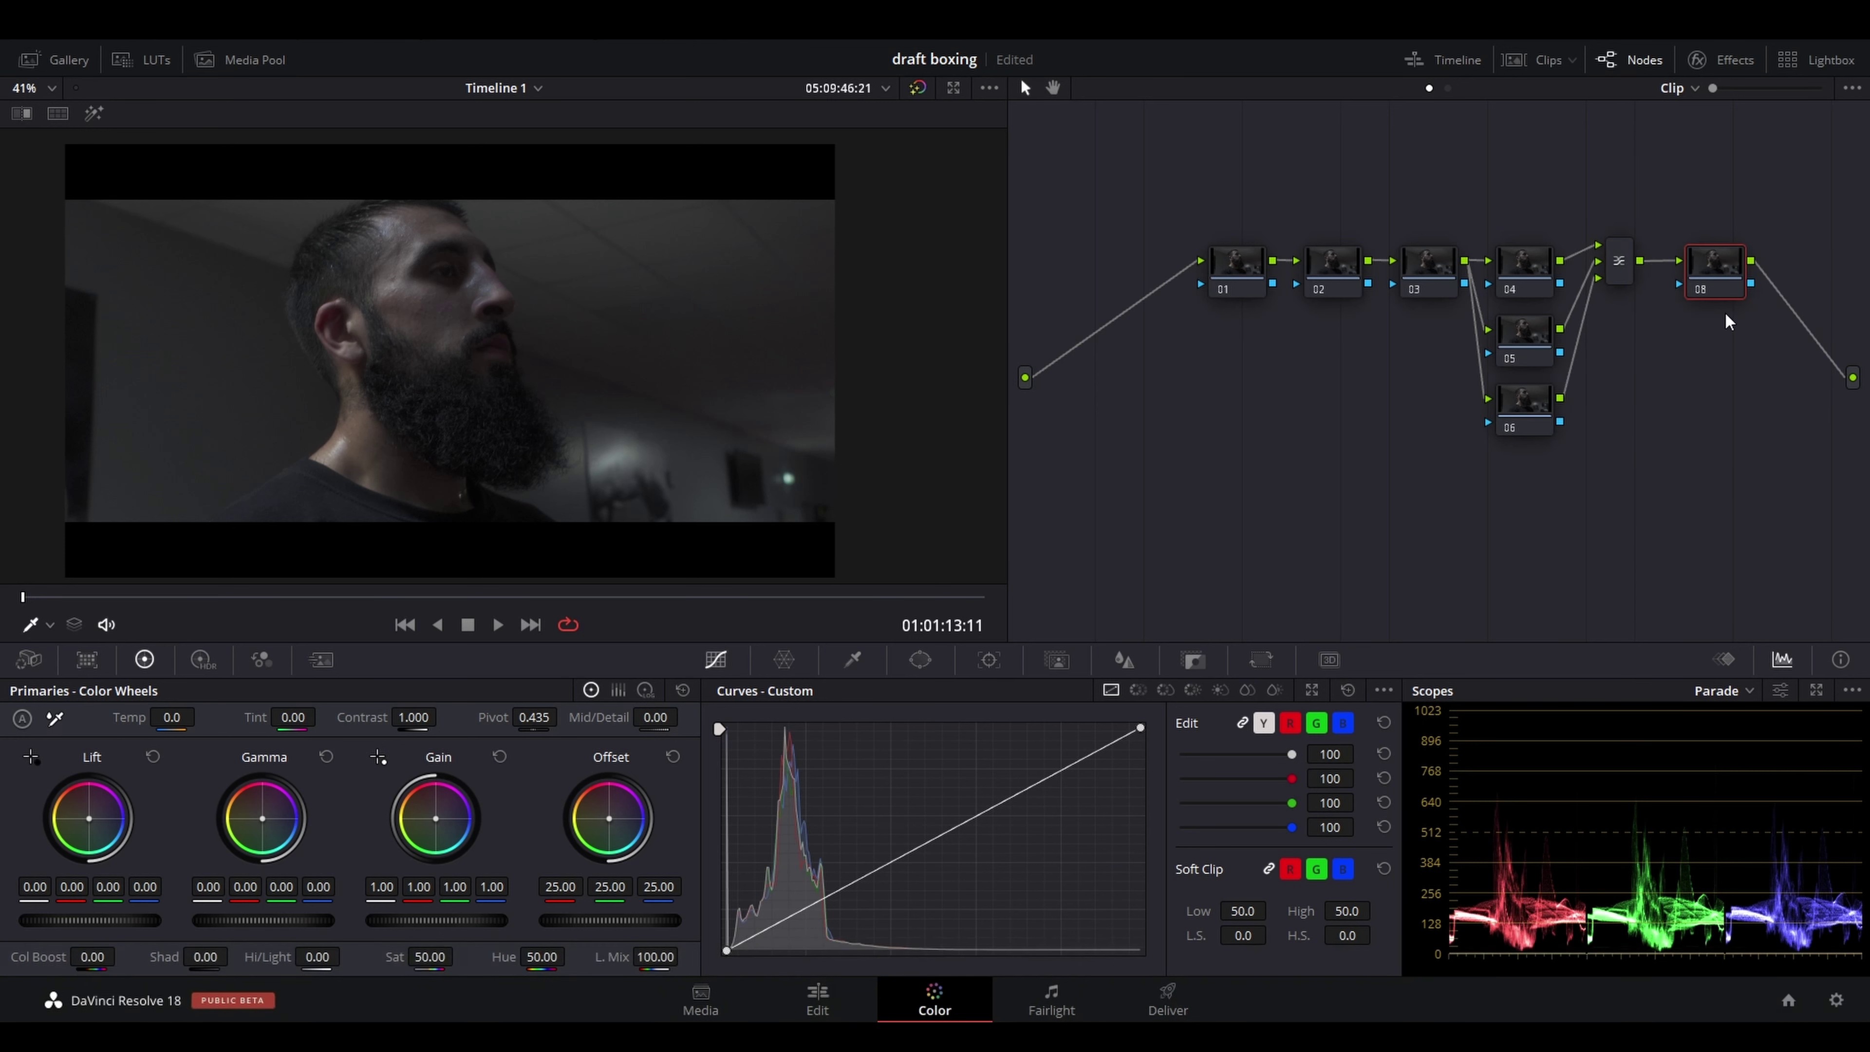
key(alt+s)
key(shift+s)
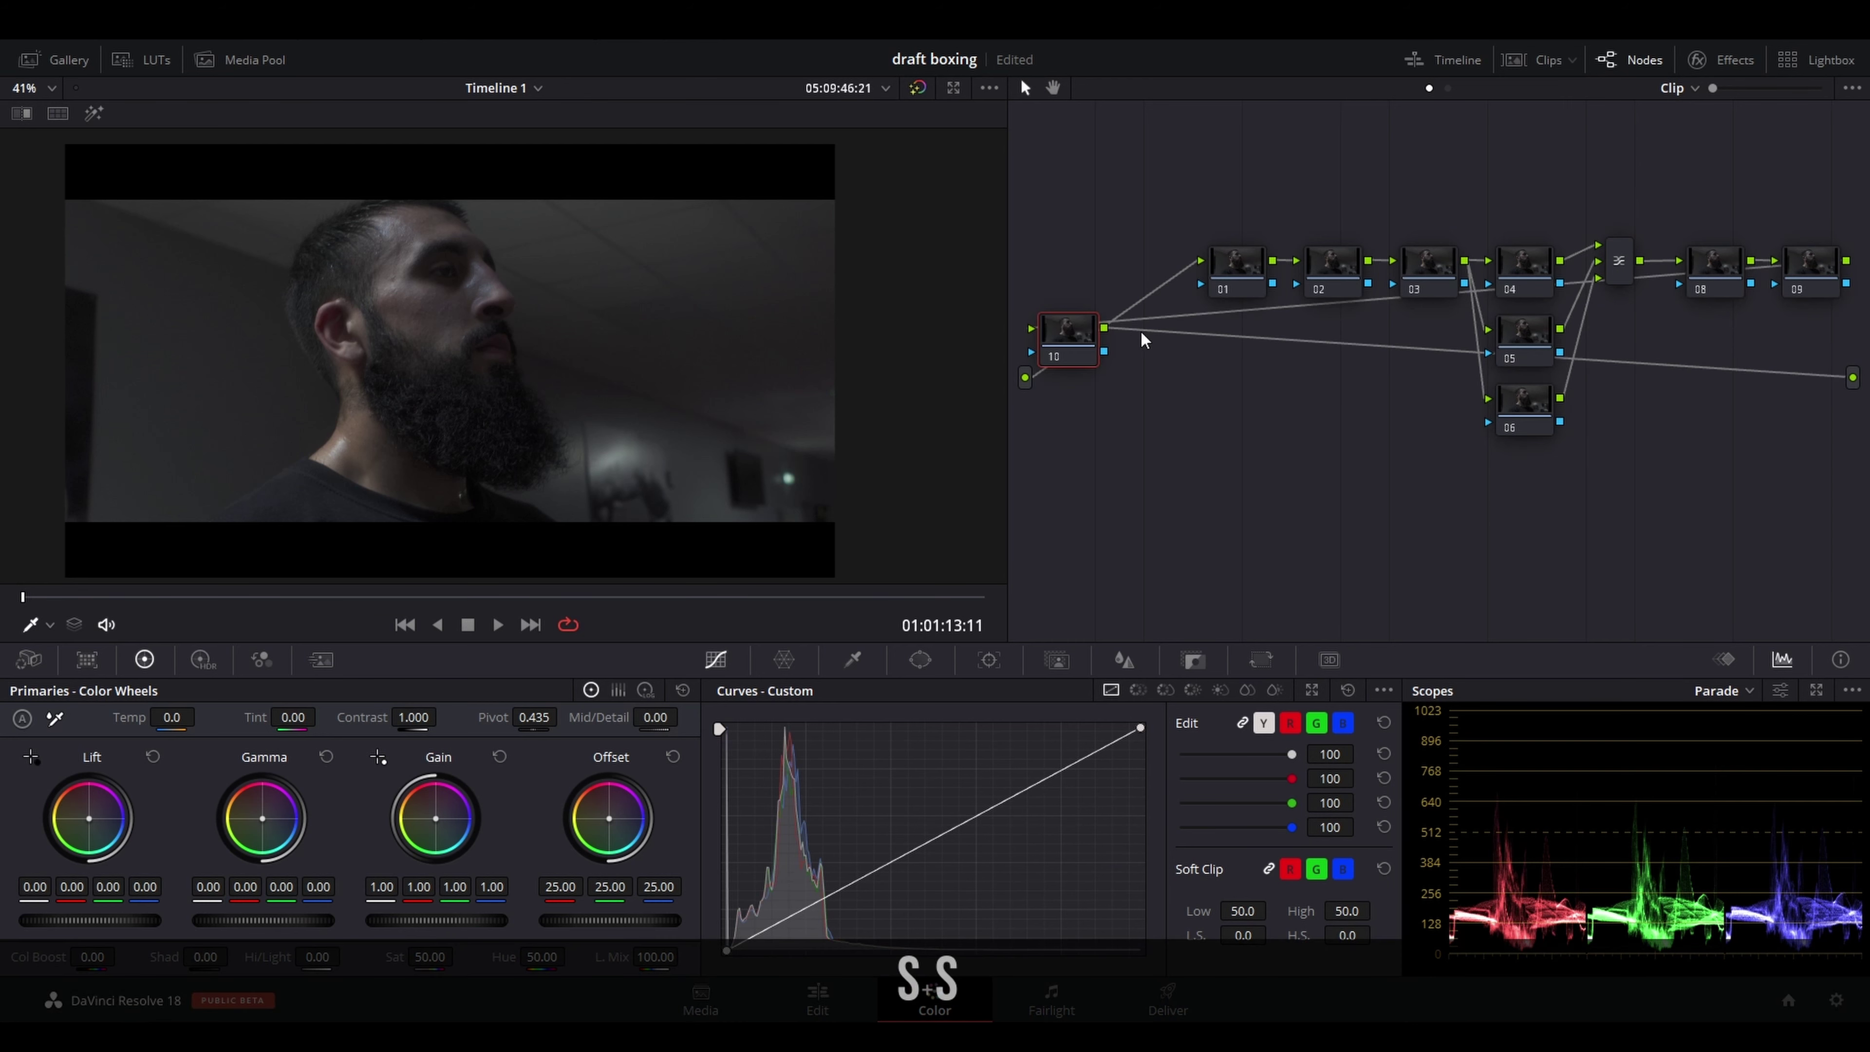
drag(1077, 356, 1707, 387)
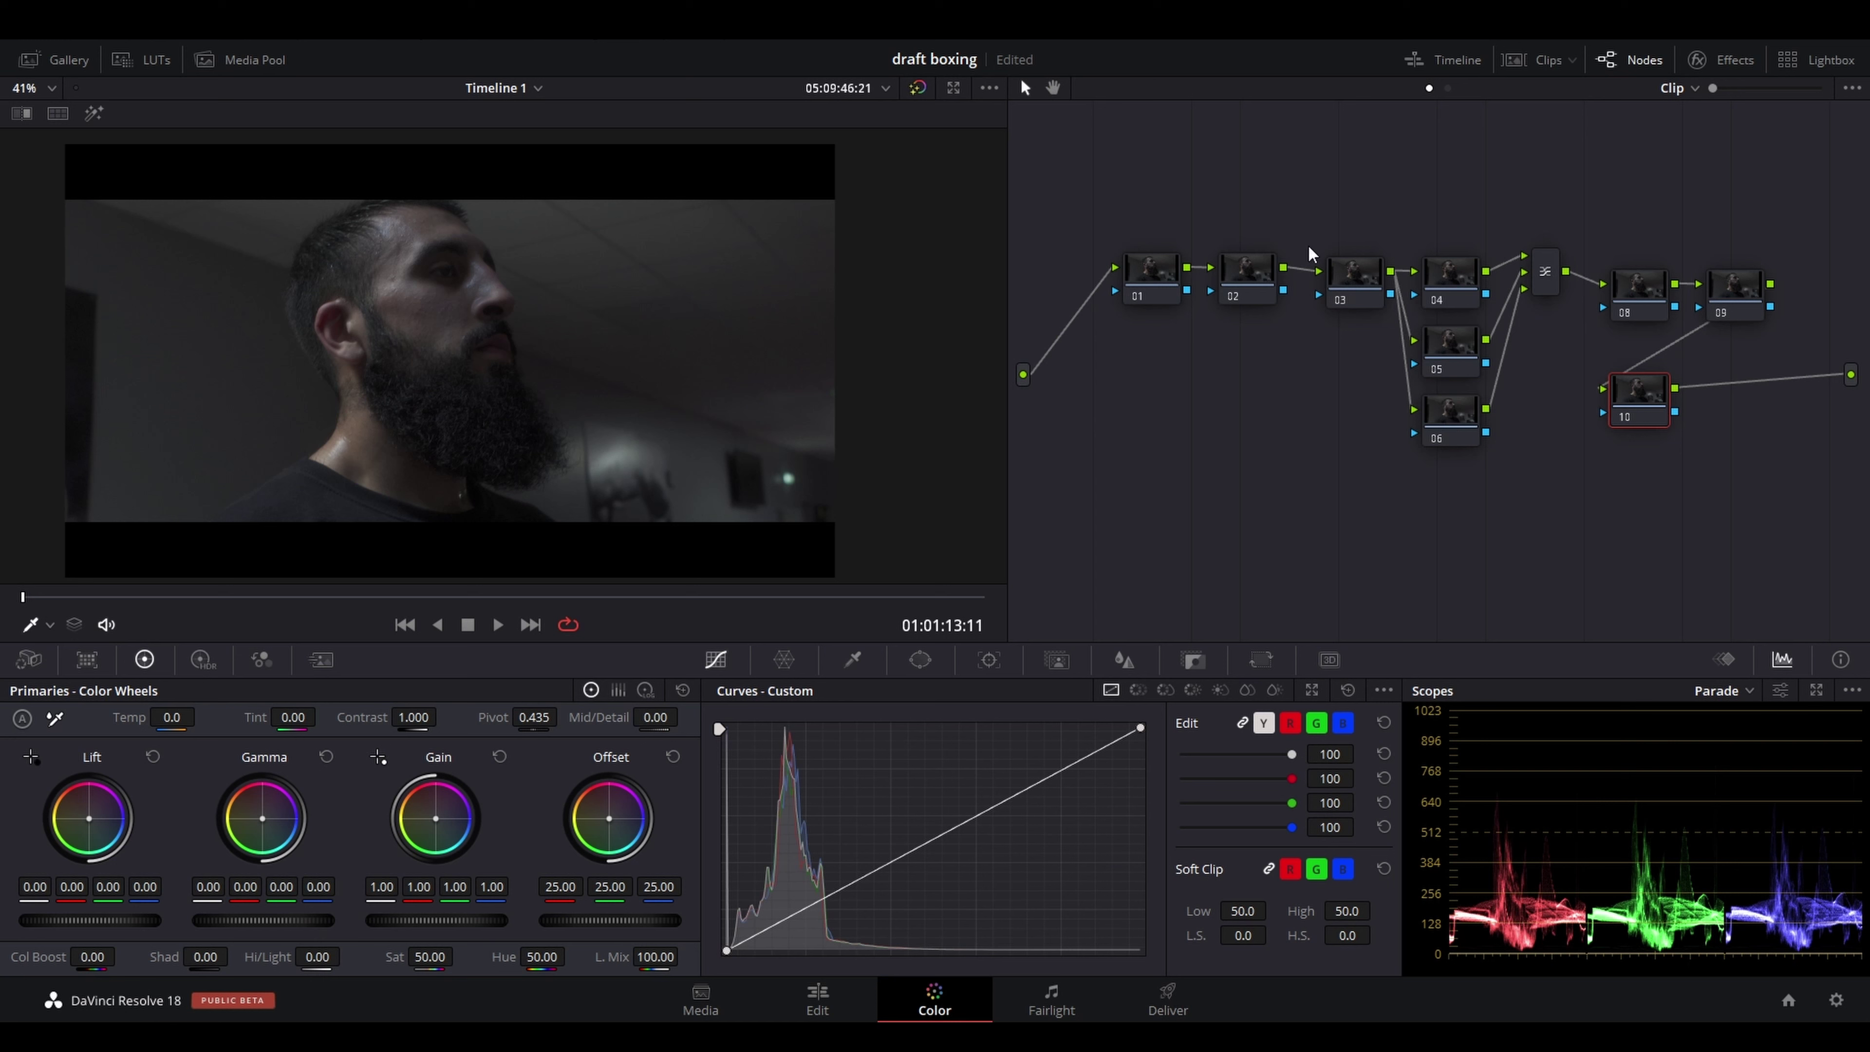
Label the first node in the graph WB
click(1224, 273)
click(1161, 270)
key(F2)
key(BackSpace)
text(WB)
Label node 02 Balance and node 03 SAT
click(1248, 276)
key(F2)
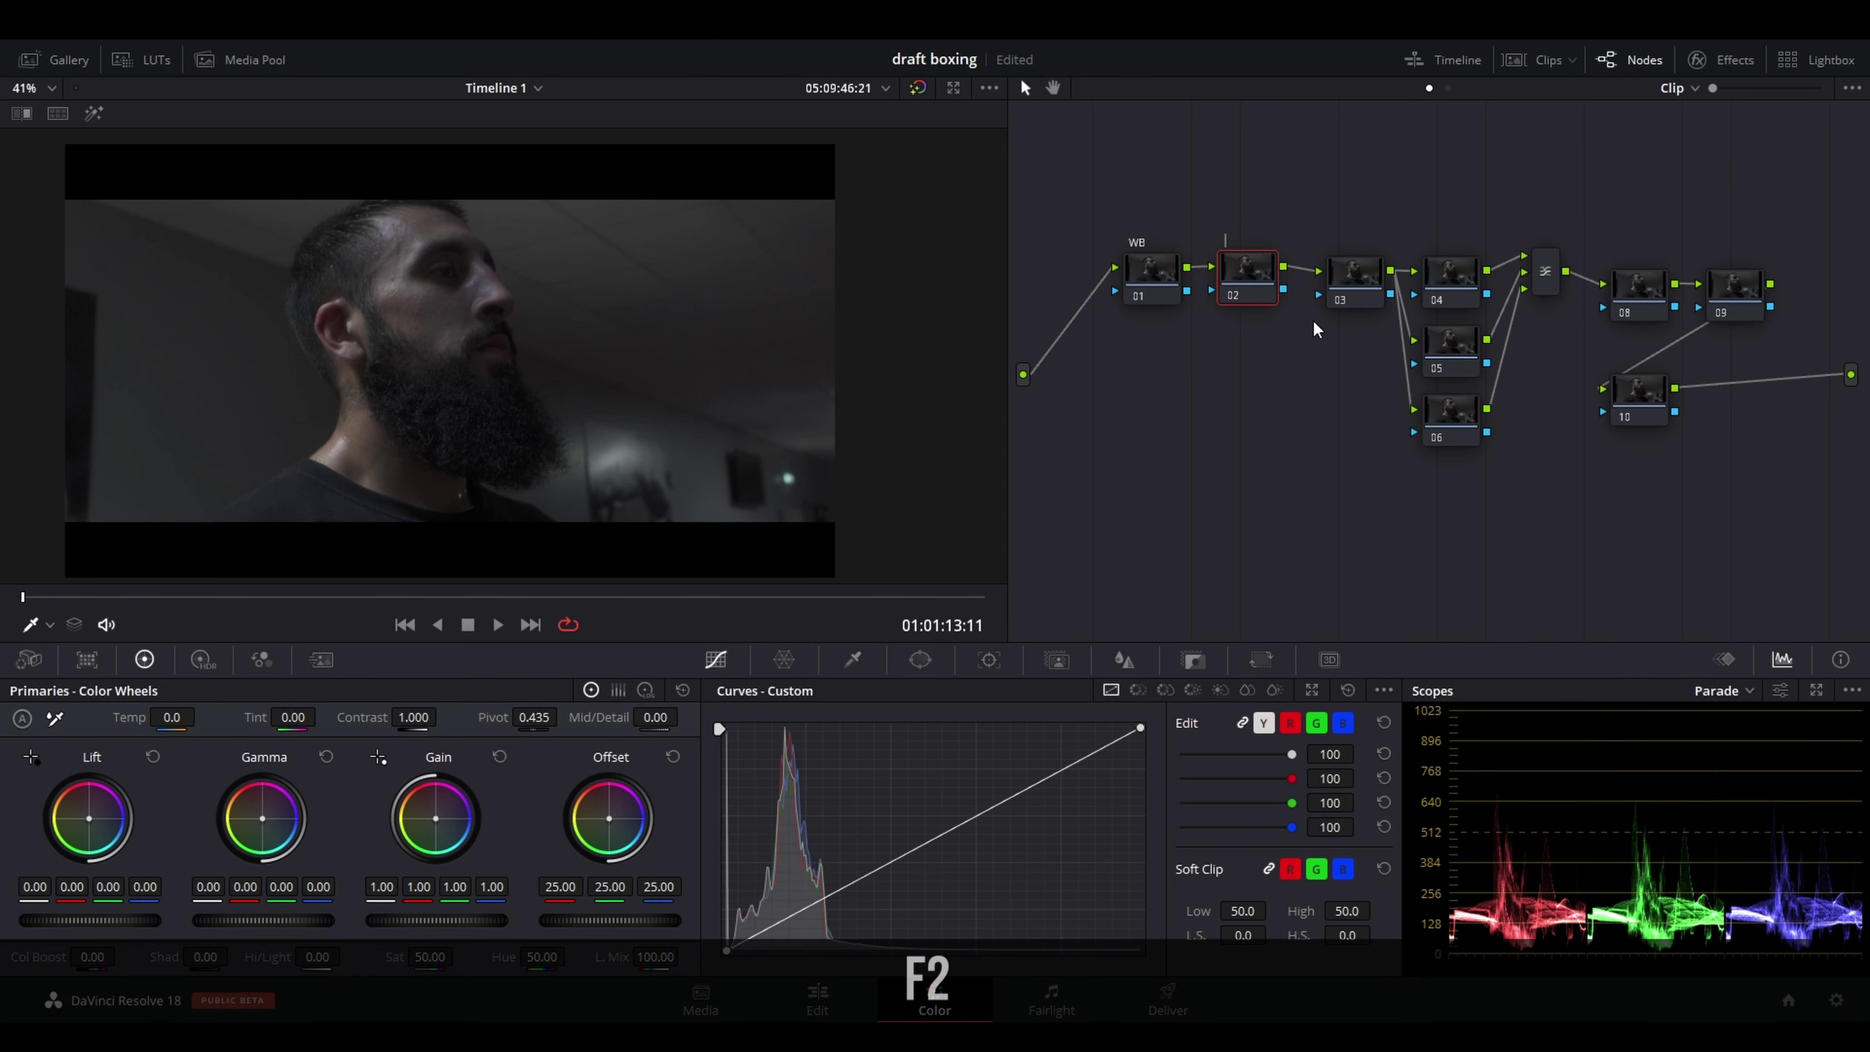
text(Balanc)
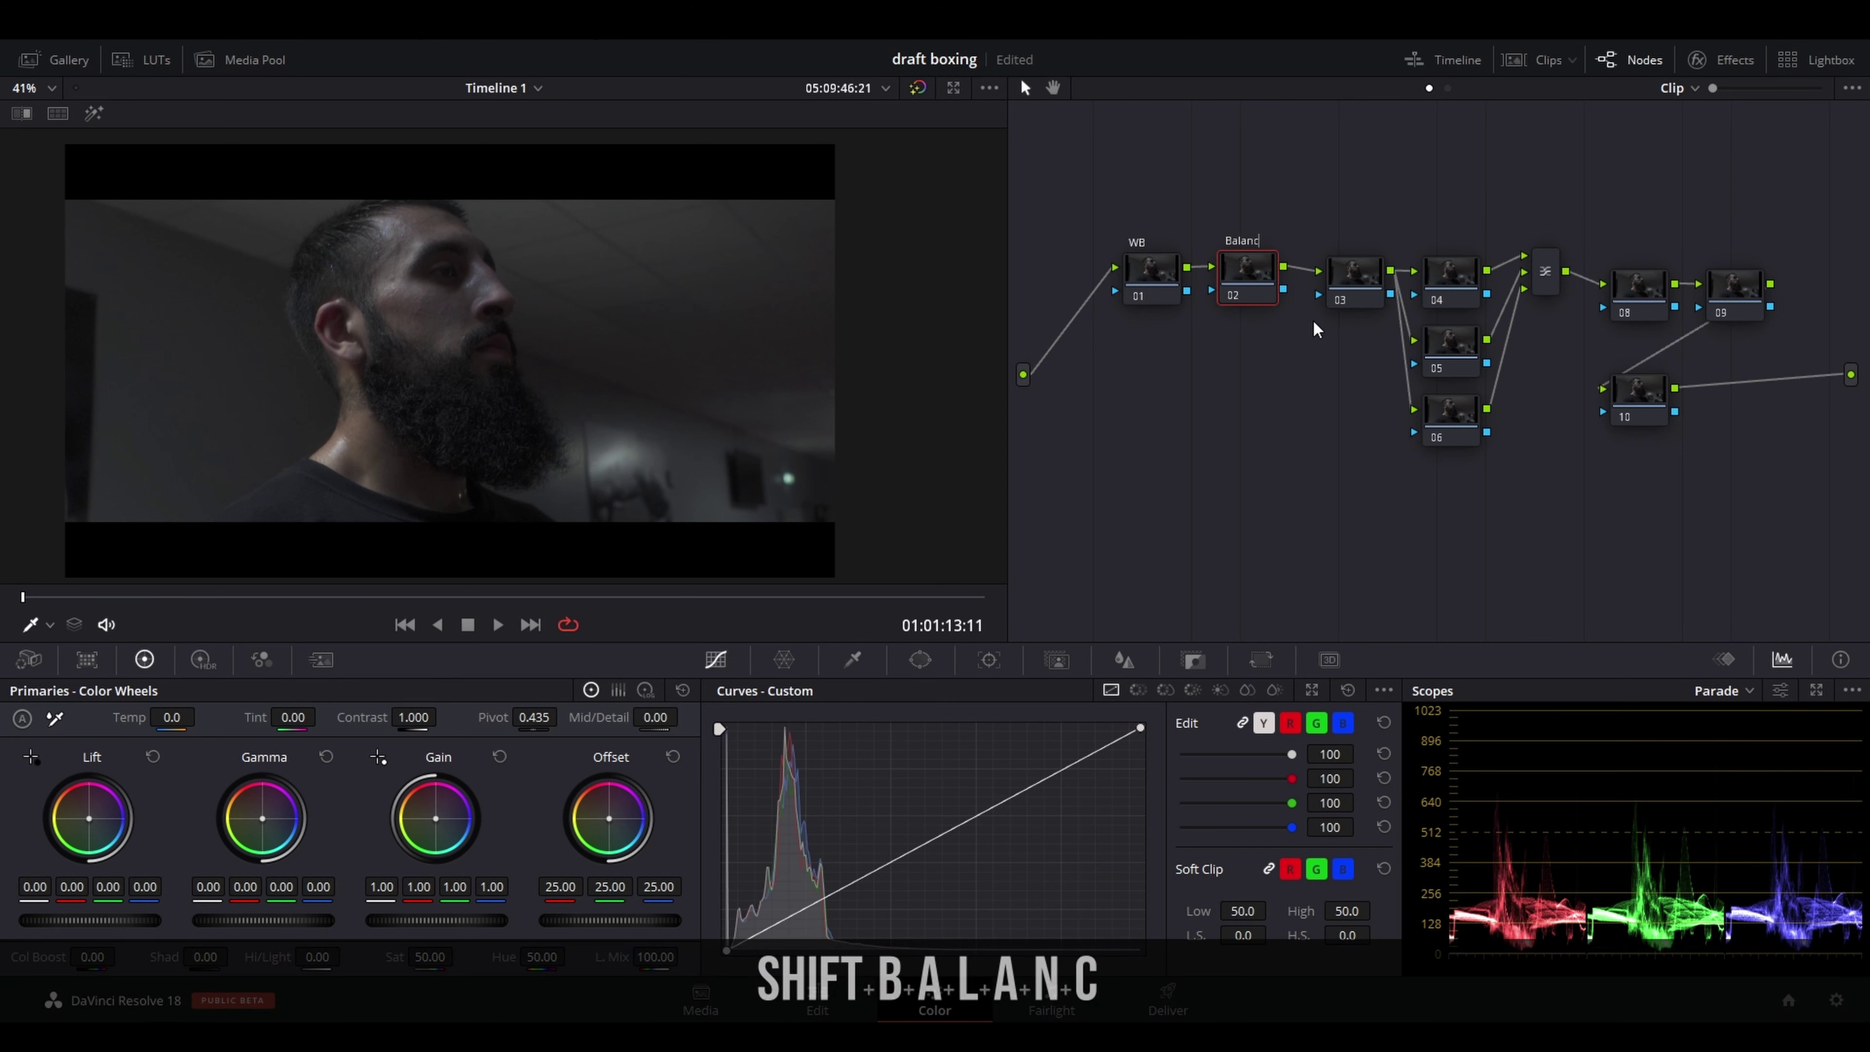
text(e)
click(1351, 276)
key(F2)
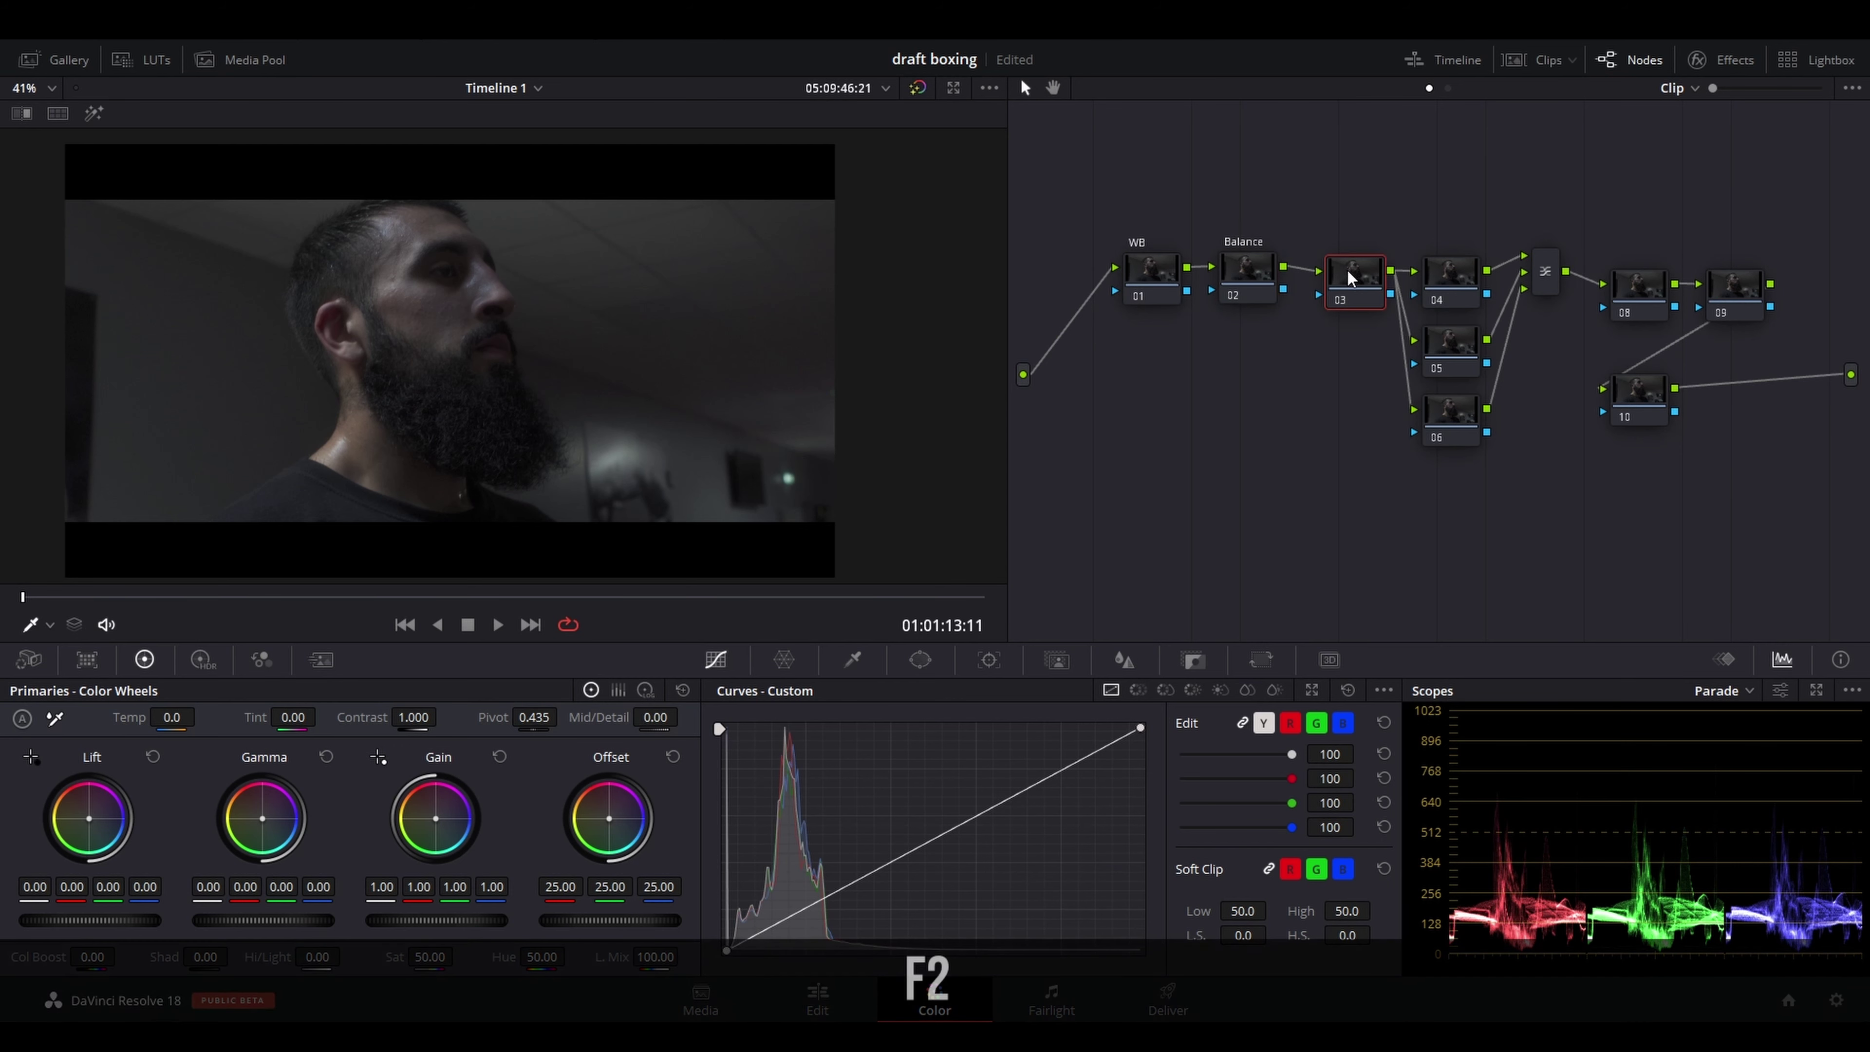
text(SAT)
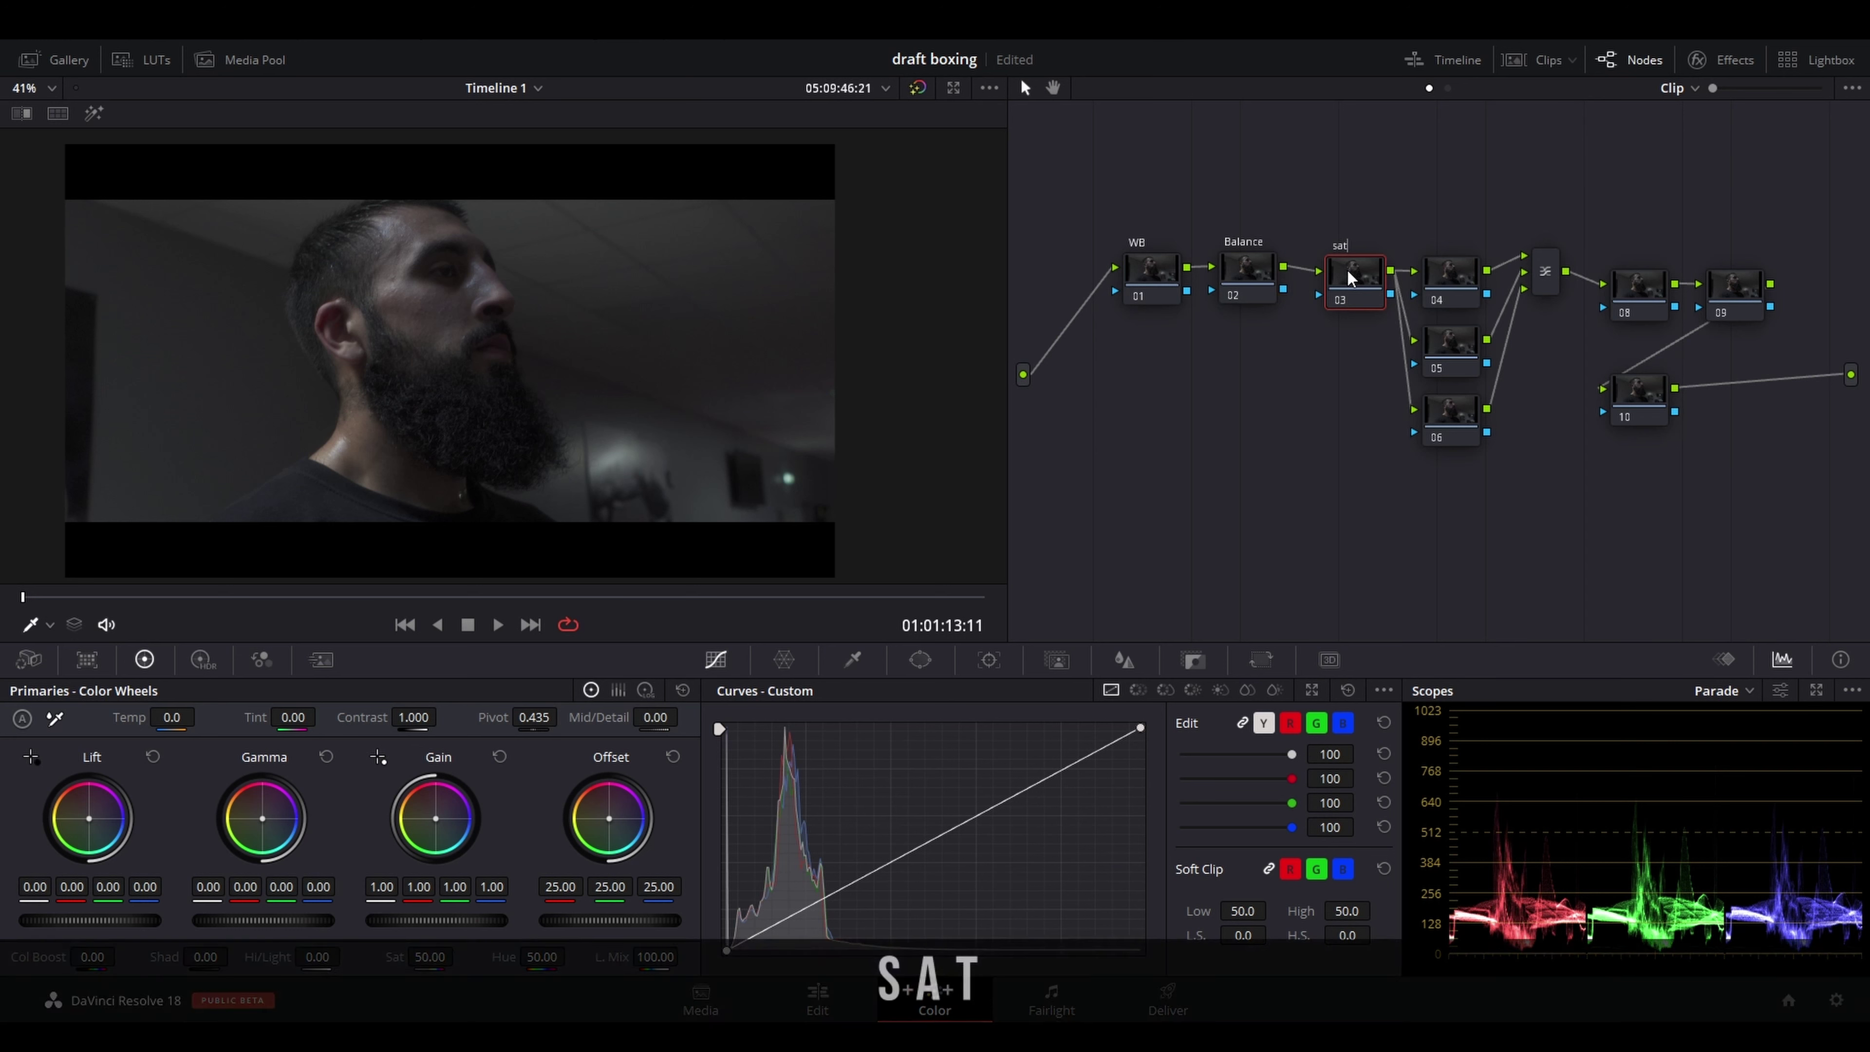
Space the parallel nodes apart and label node 06 SKIN, node 05 BLACKS and node 04 BACKGROUND
click(1460, 408)
drag(1459, 409, 1463, 442)
key(F2)
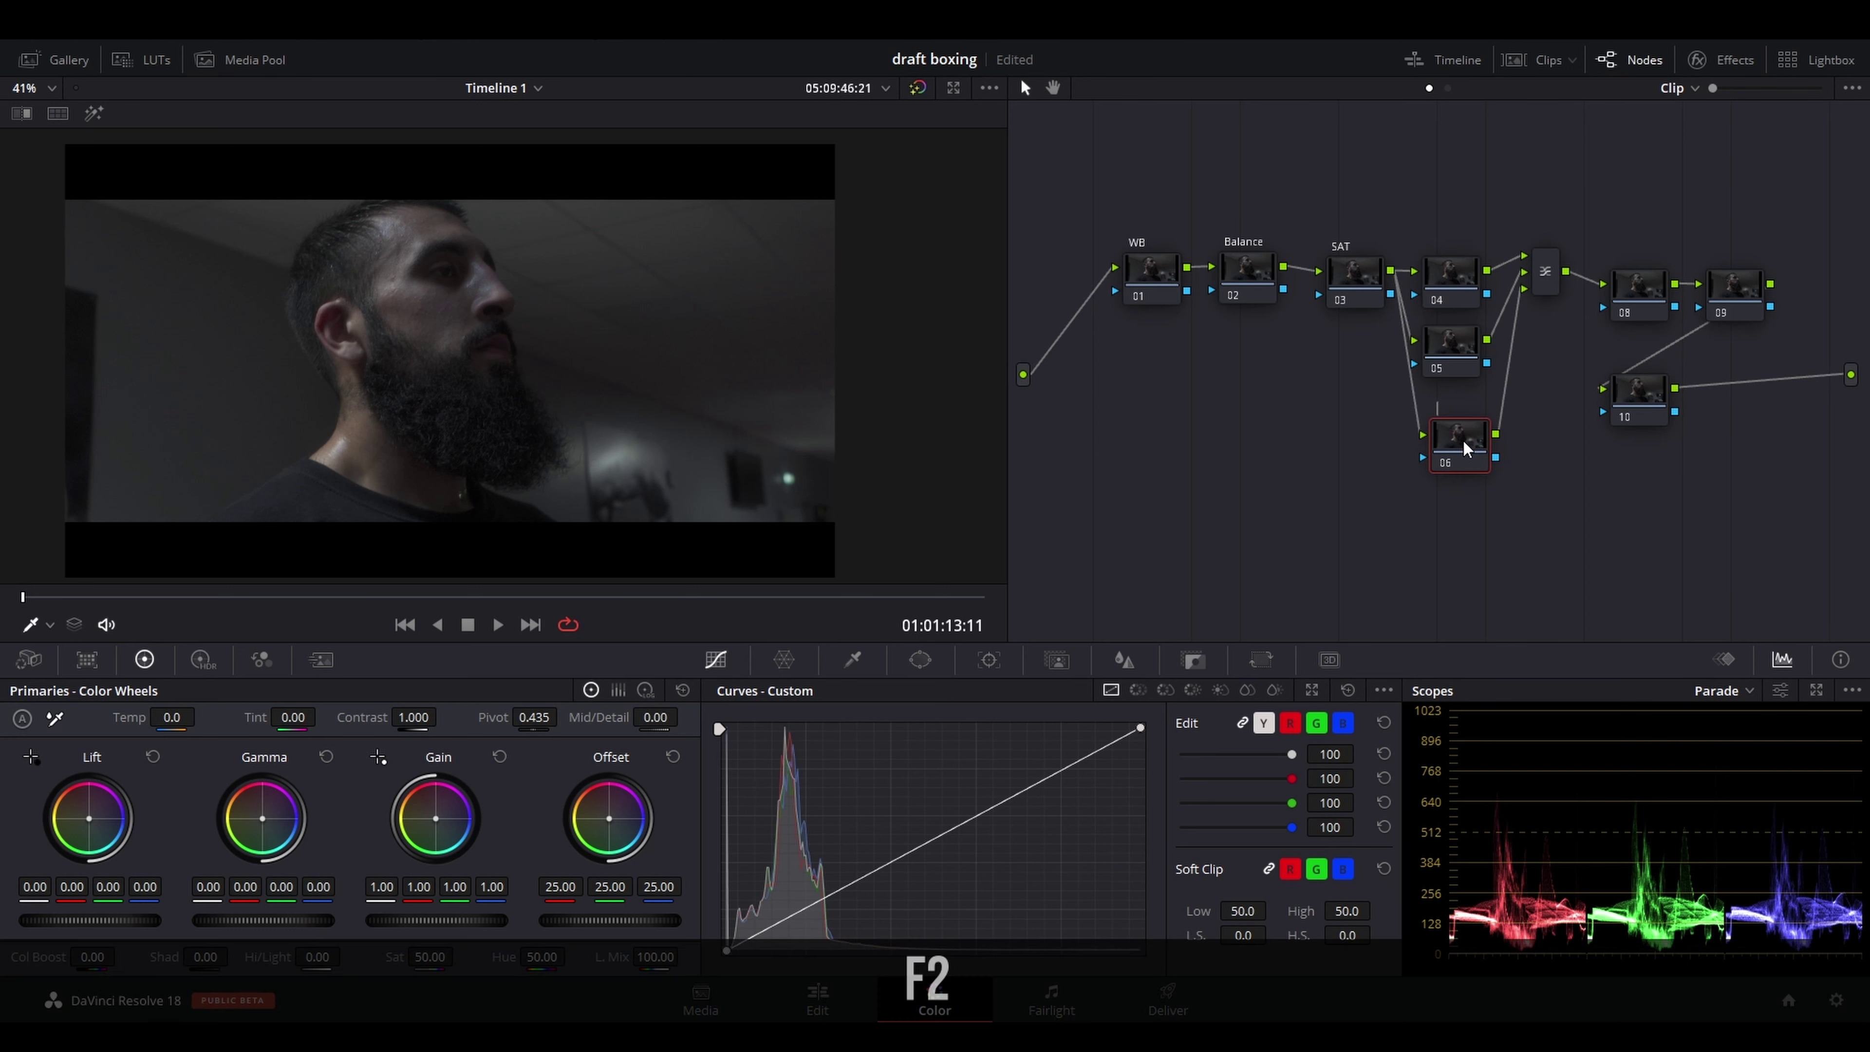
text(SKIN)
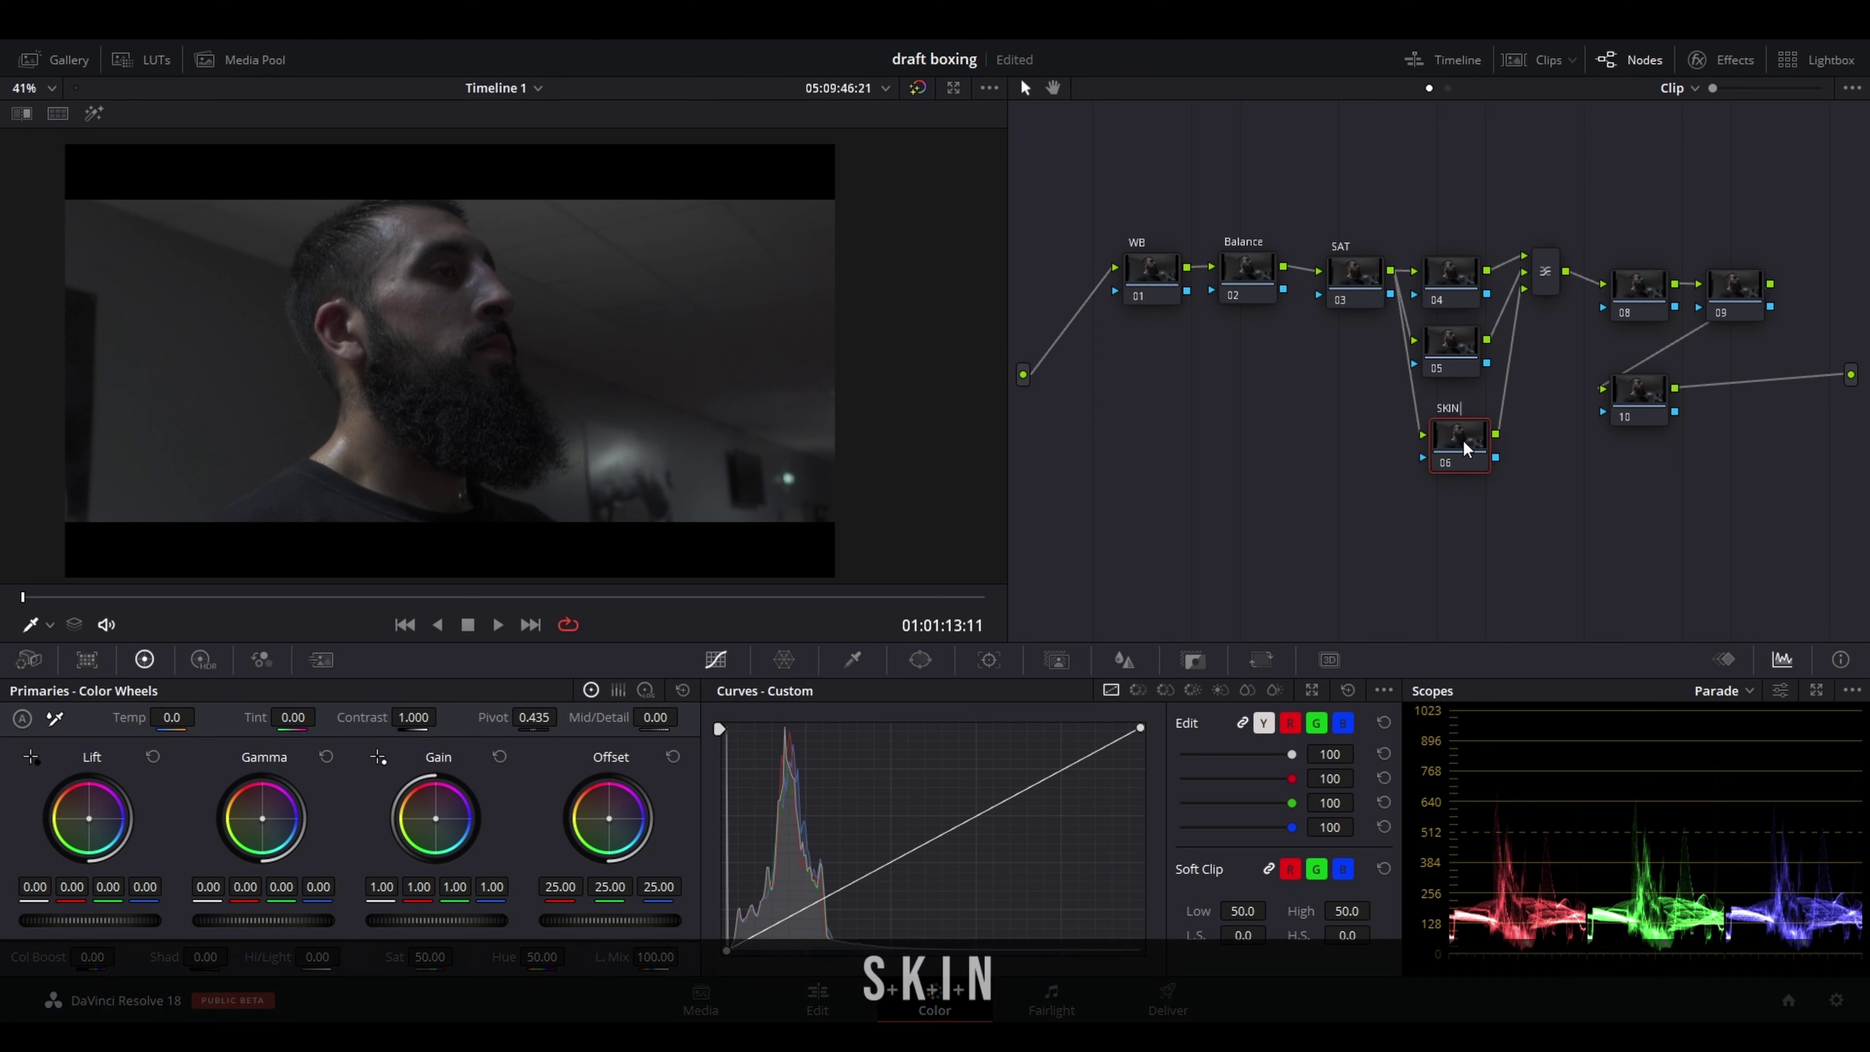
click(1454, 337)
key(F2)
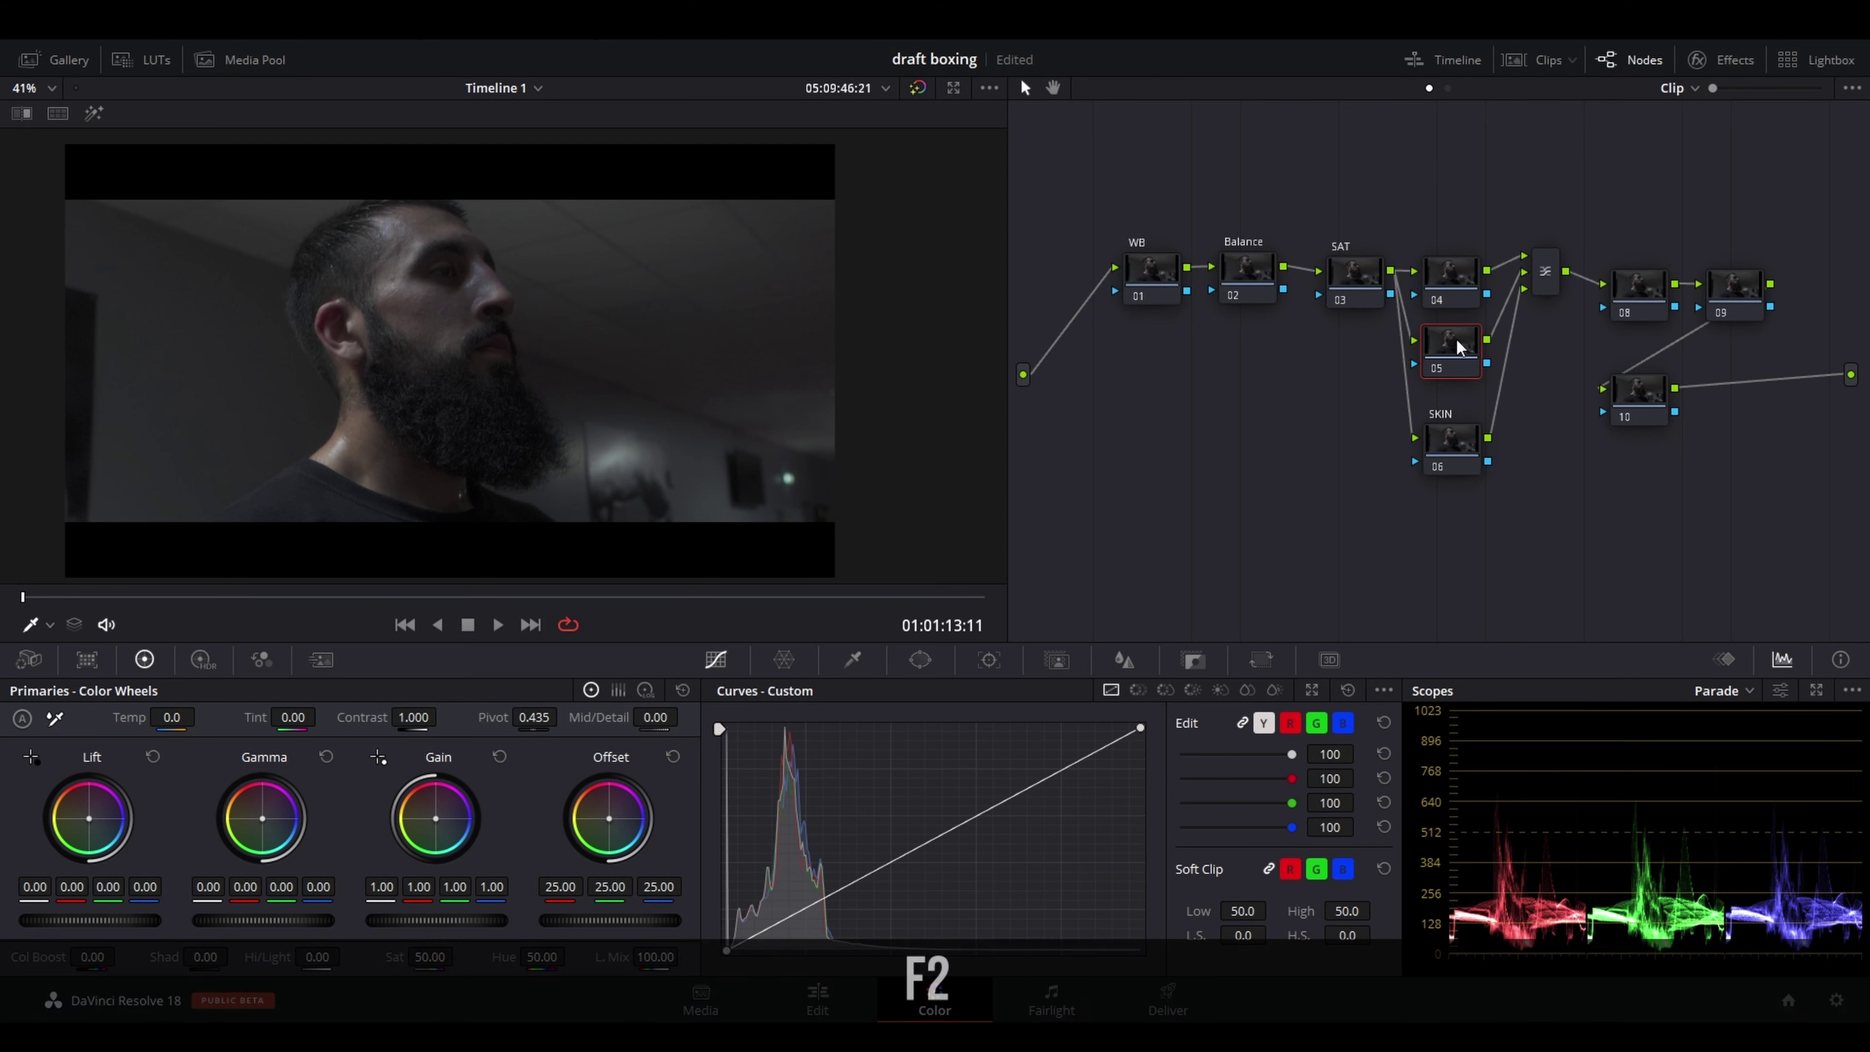
text(BLACKS)
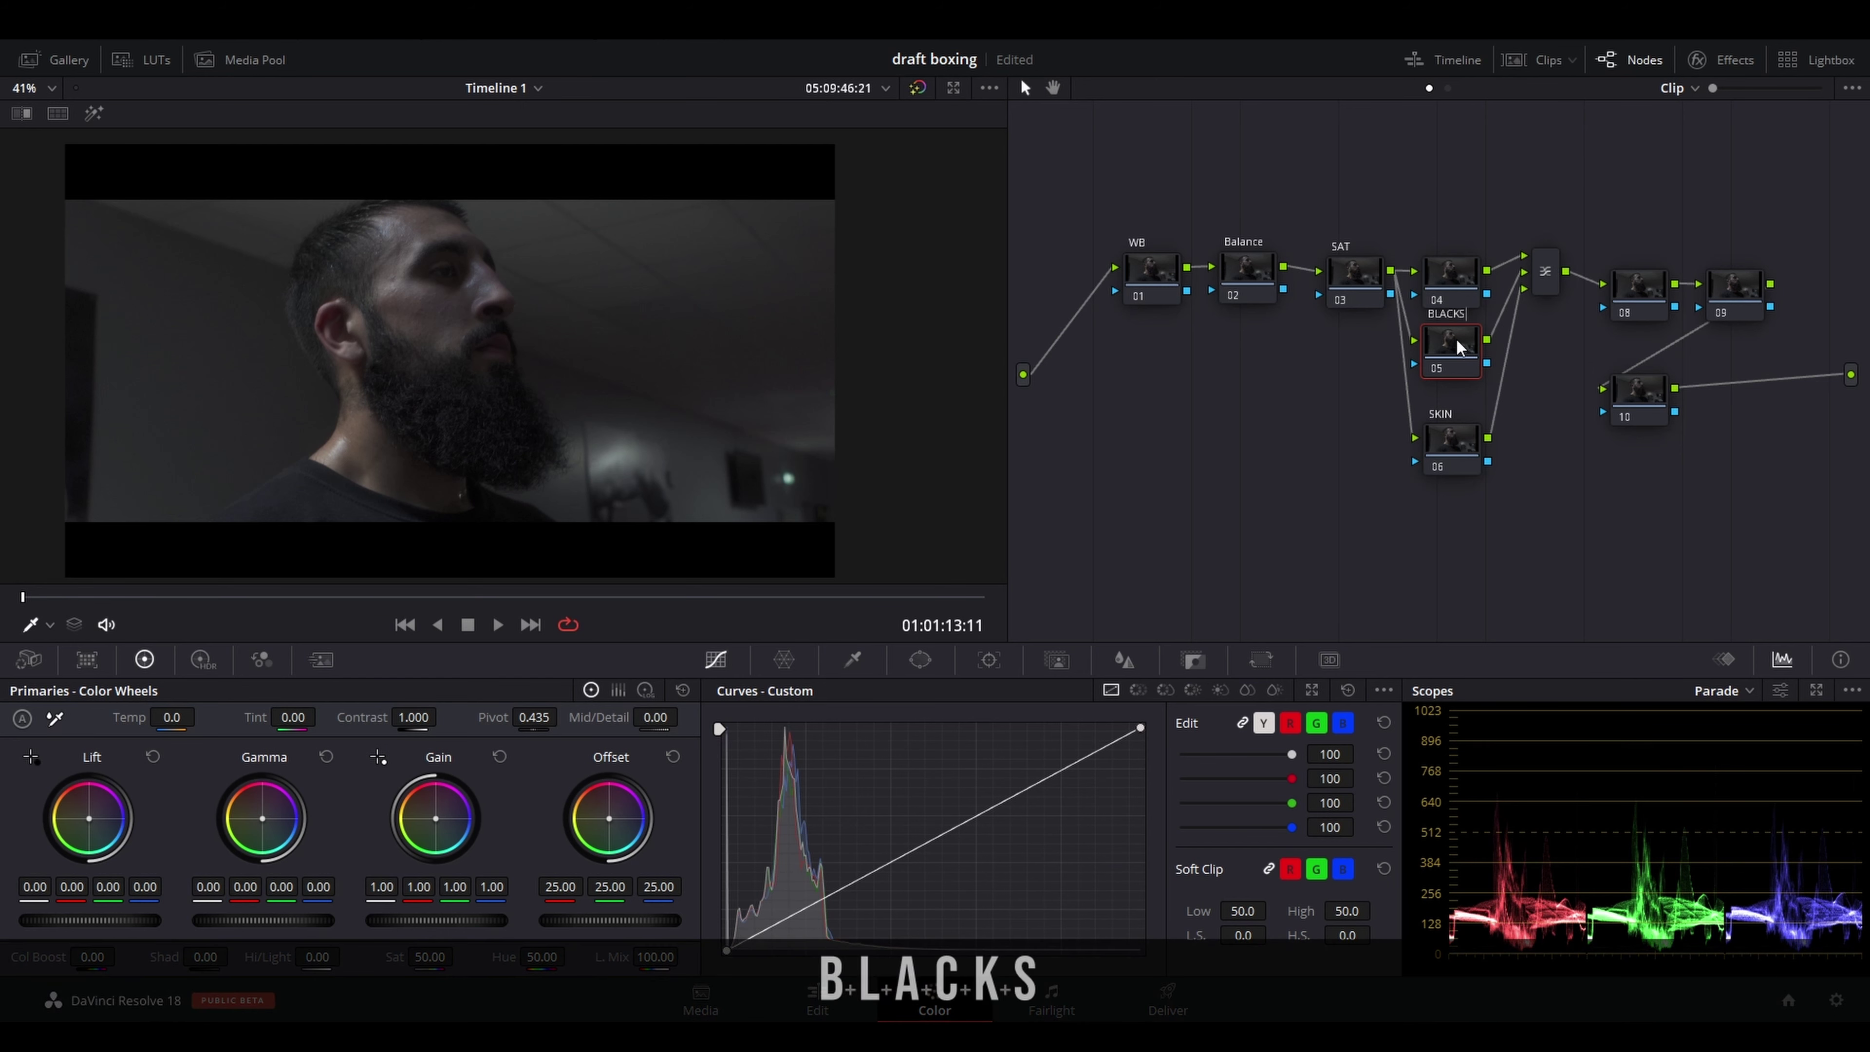
click(1451, 287)
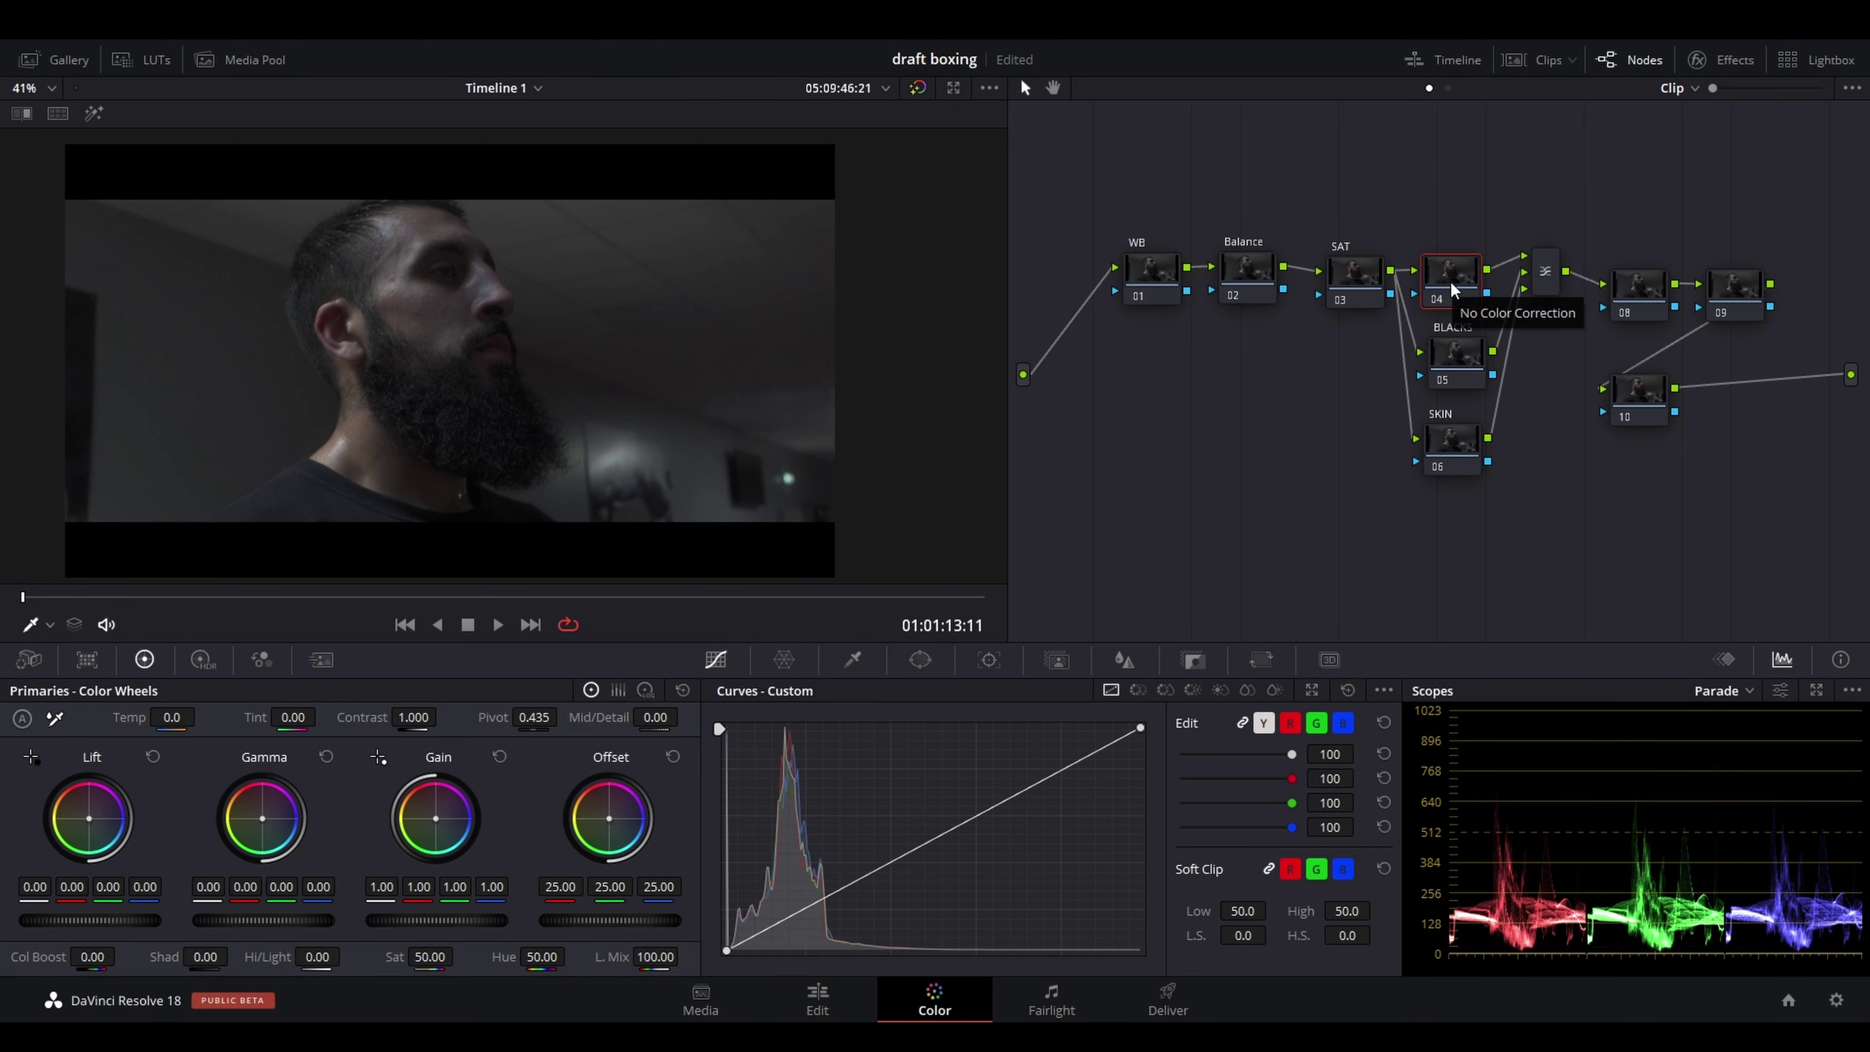
key(F2)
text(BACKGROUND)
Label the two nodes after the layer mixer LOOK and GLOW
click(1638, 290)
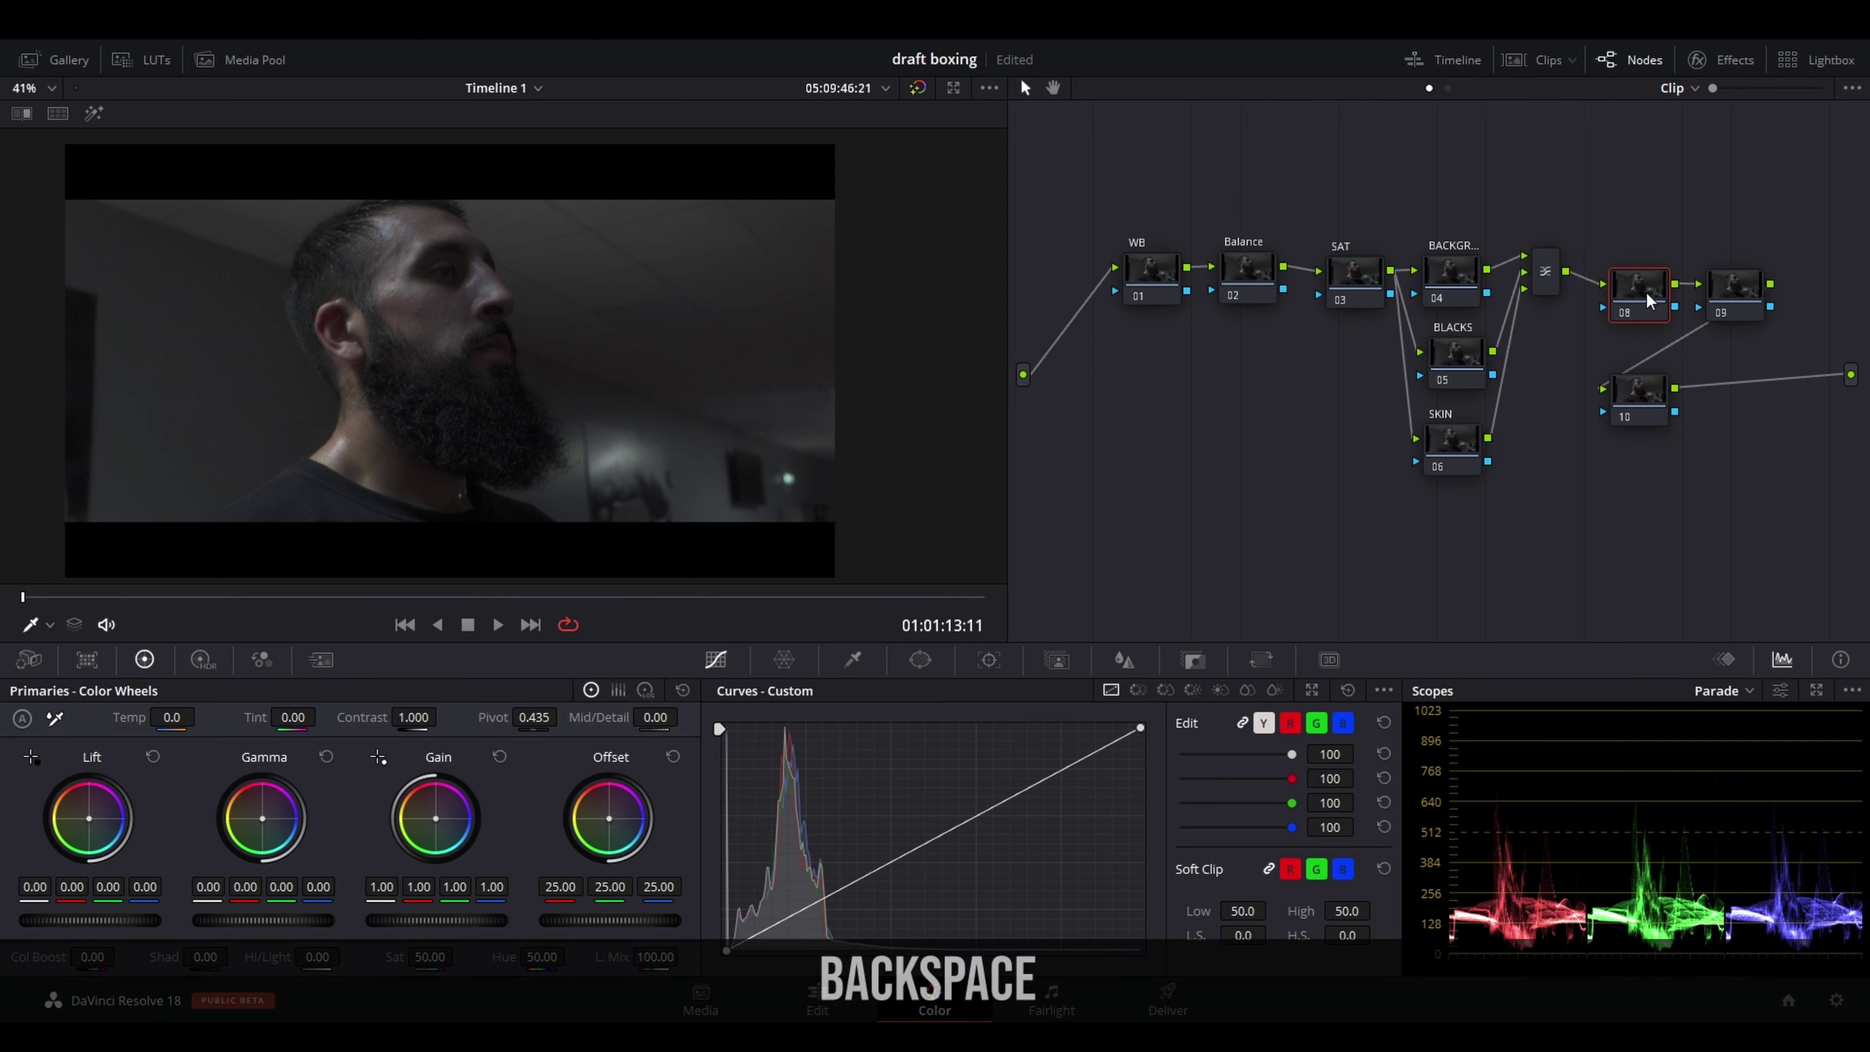
text(LOOK)
click(1727, 308)
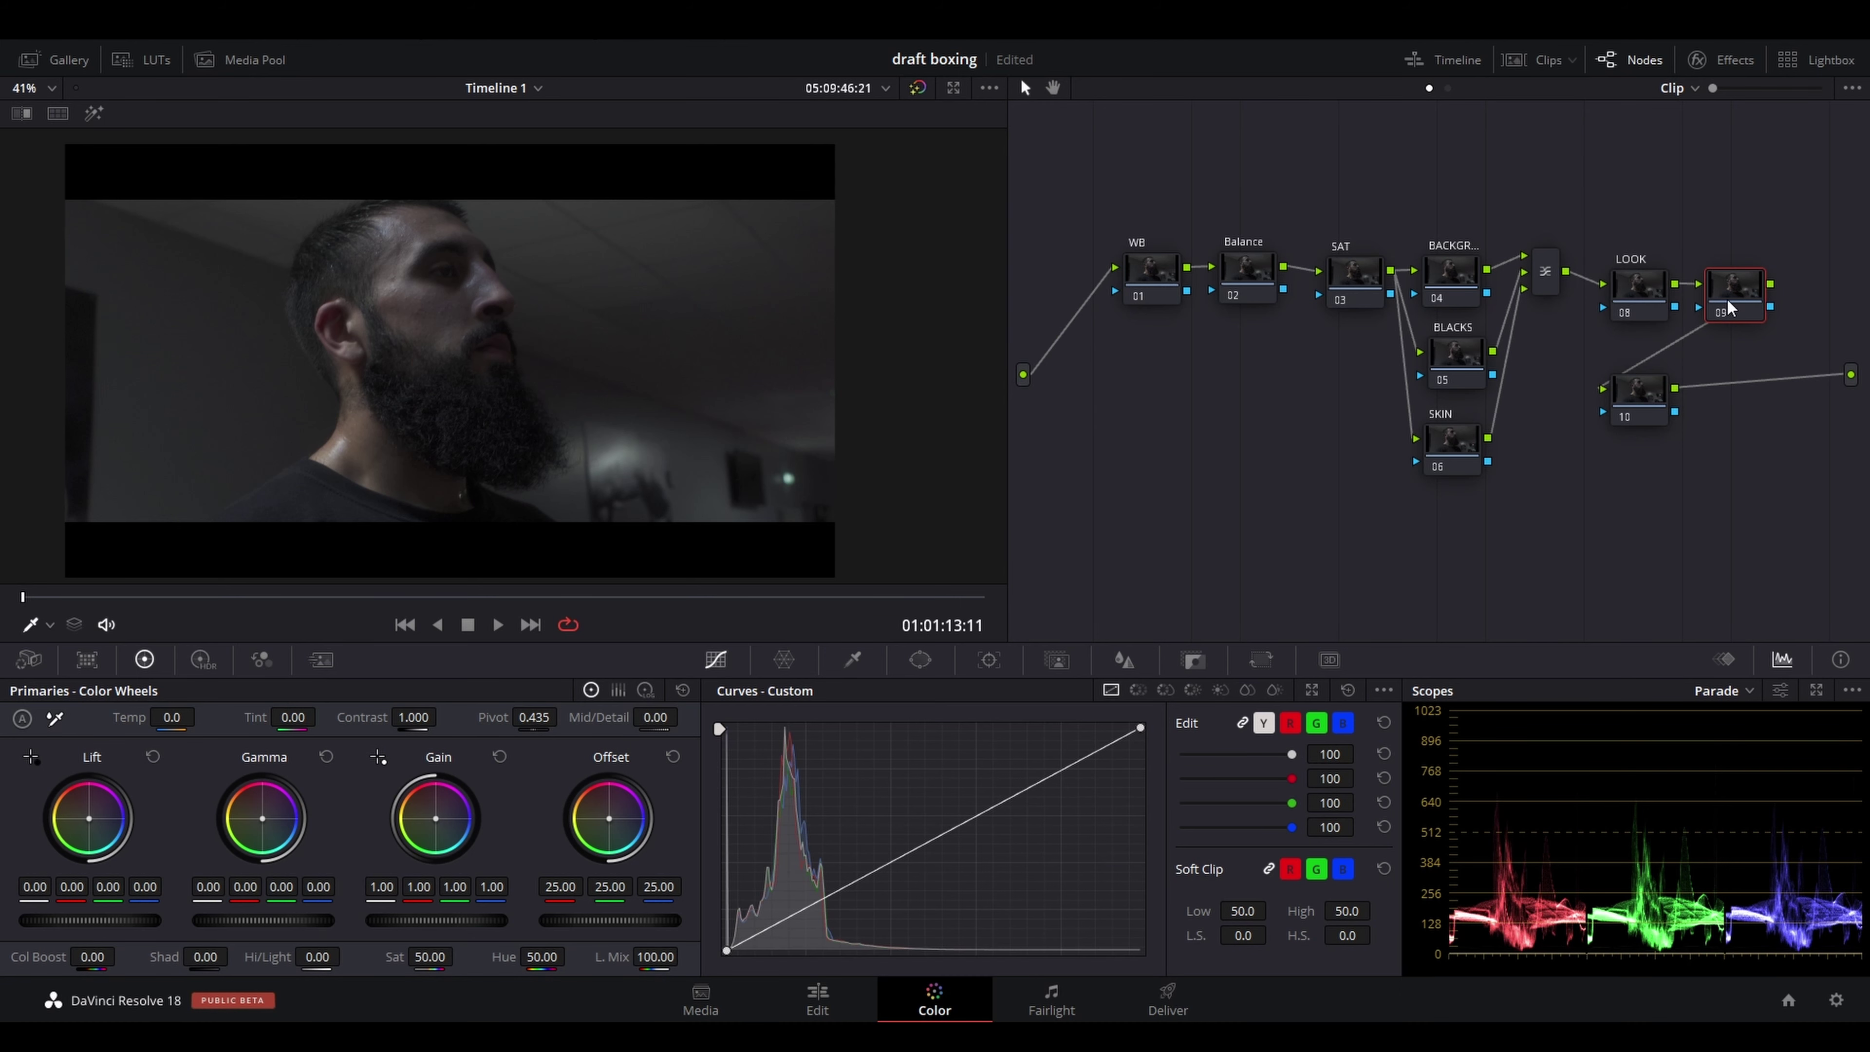
text(GLOW)
Label the final node, node 10, SHARP
click(1660, 412)
key(F2)
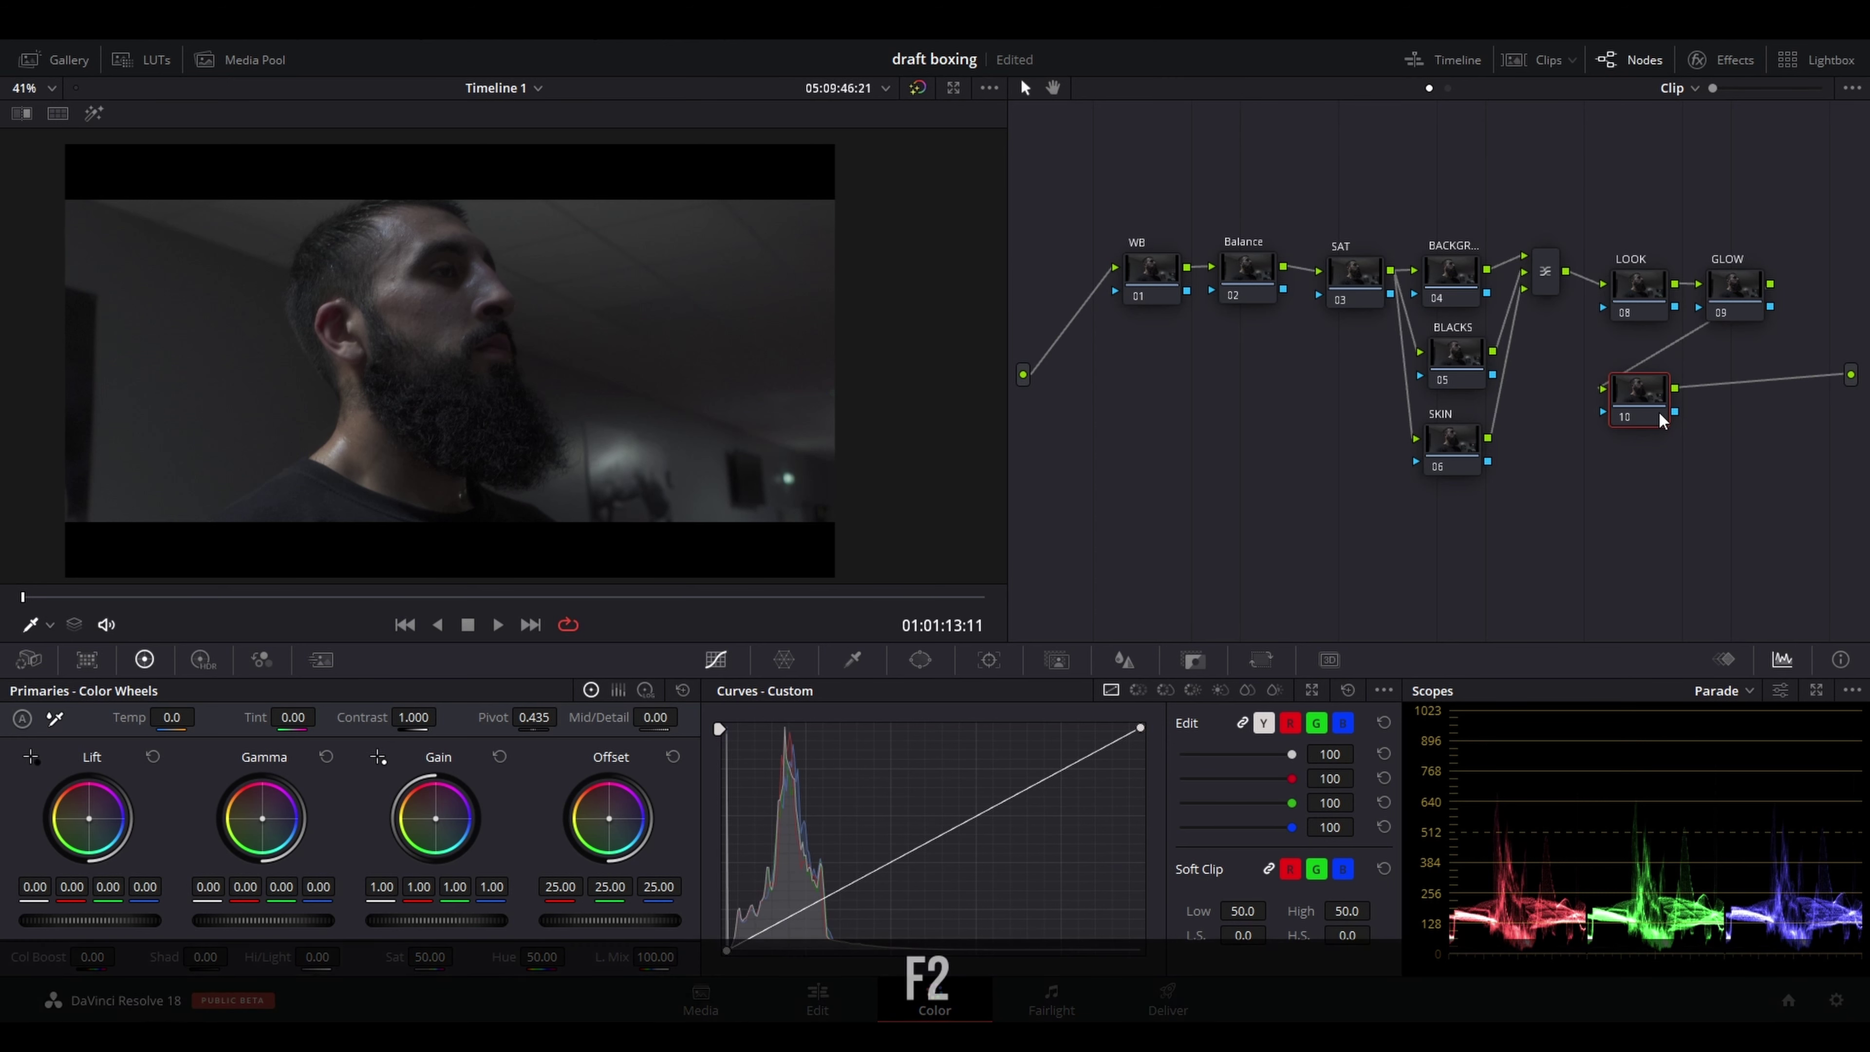
text(SHARPENI)
key(BackSpace)
key(BackSpace)
key(BackSpace)
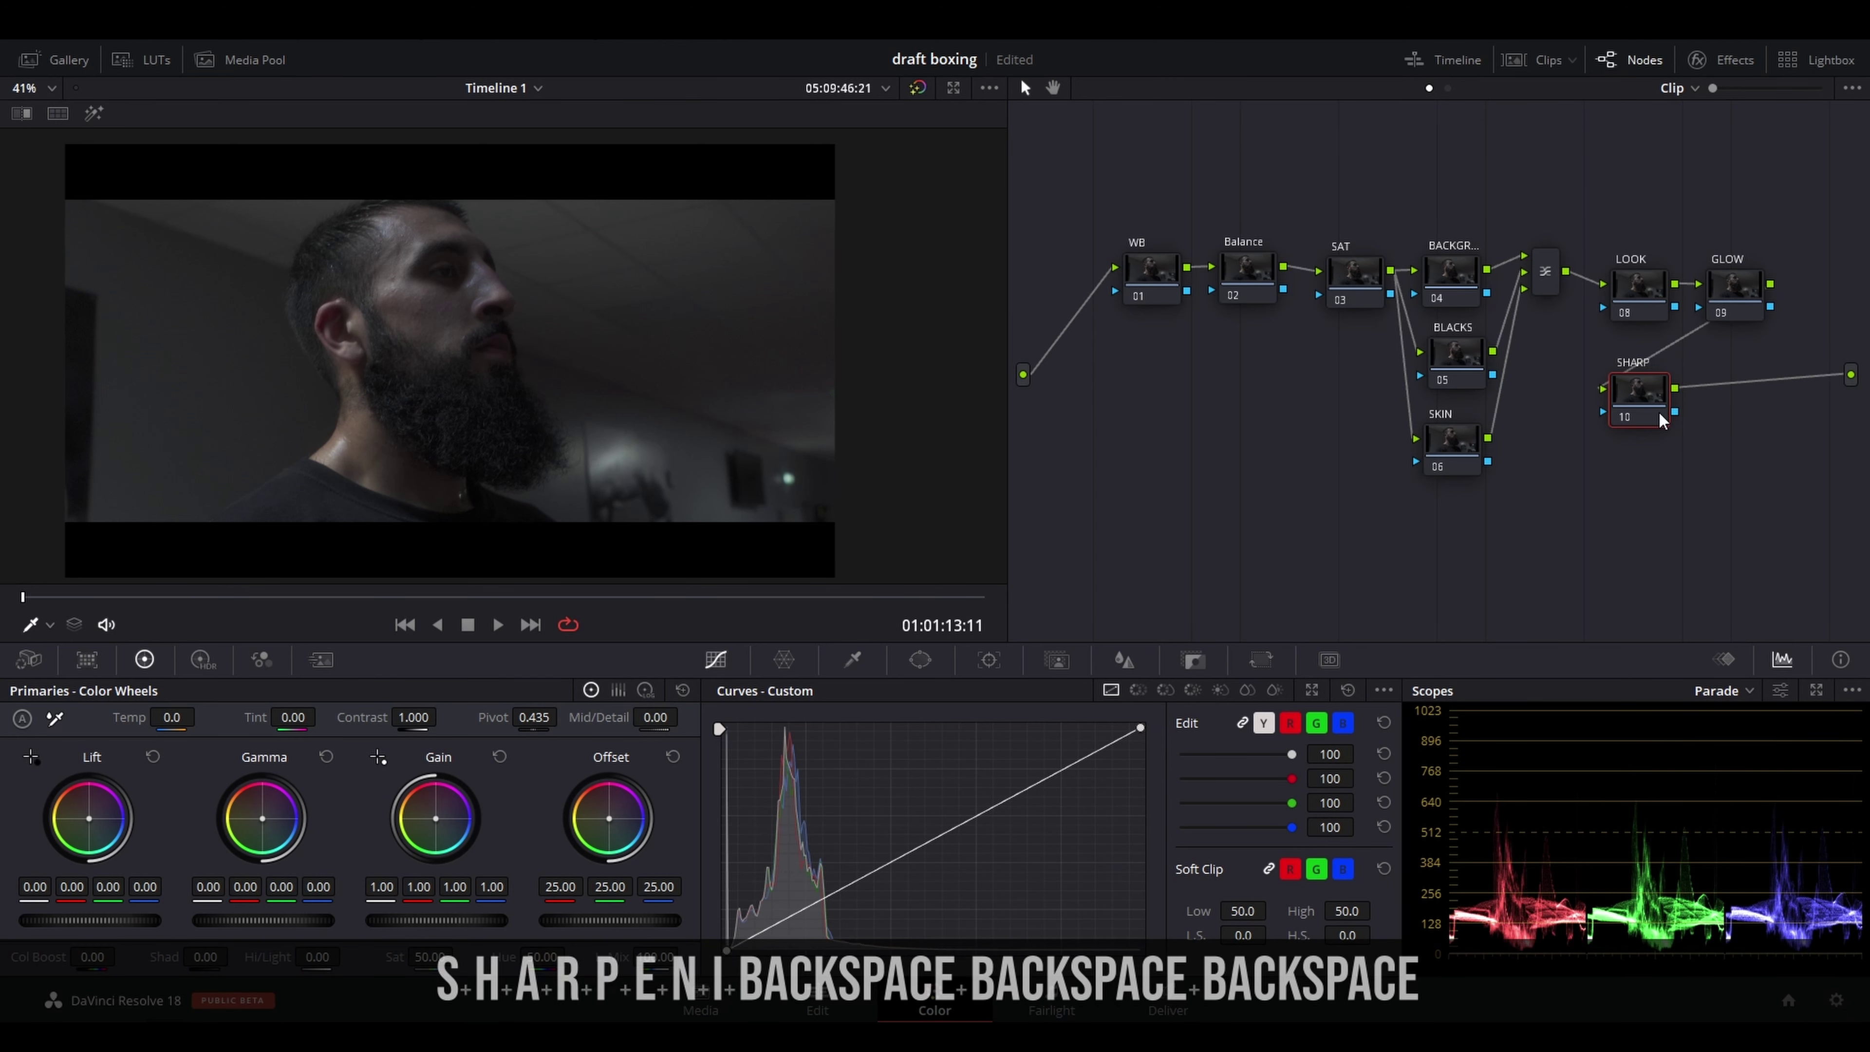
key(Return)
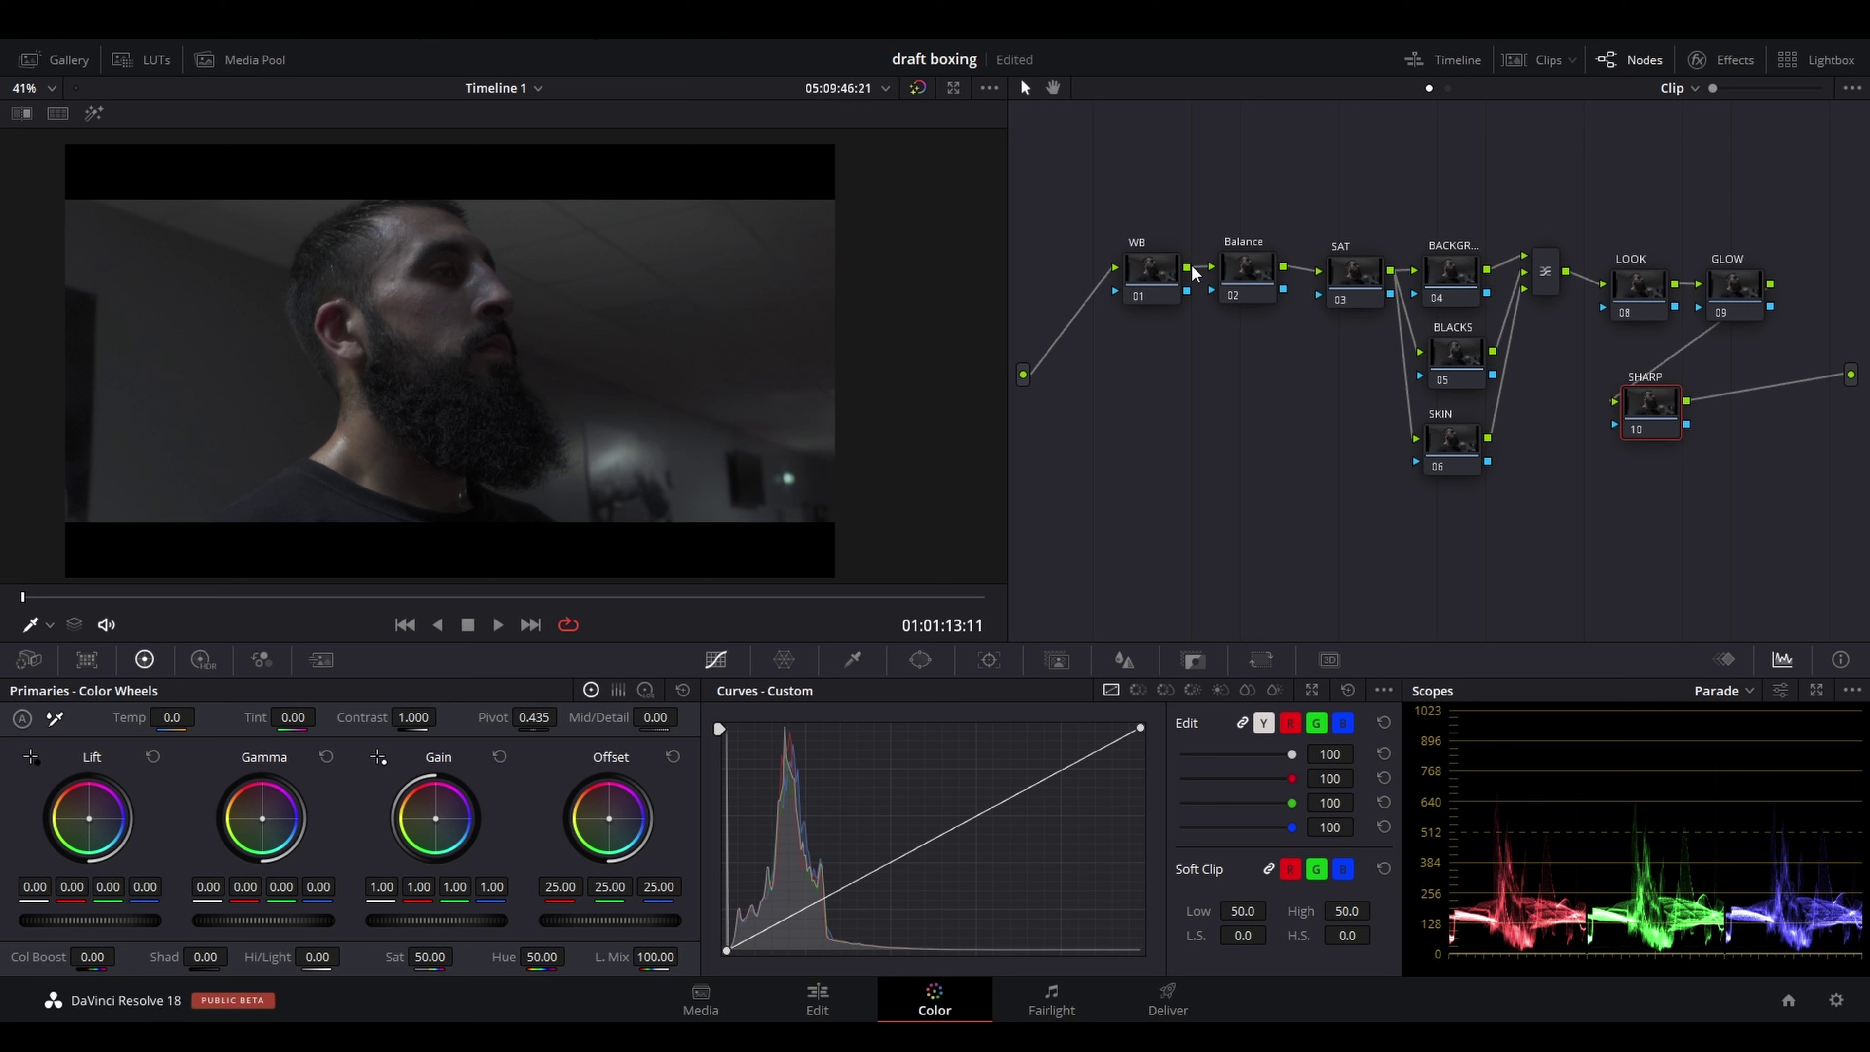
Select the WB node and move it slightly farther away from the Balance node
drag(1152, 274, 1132, 267)
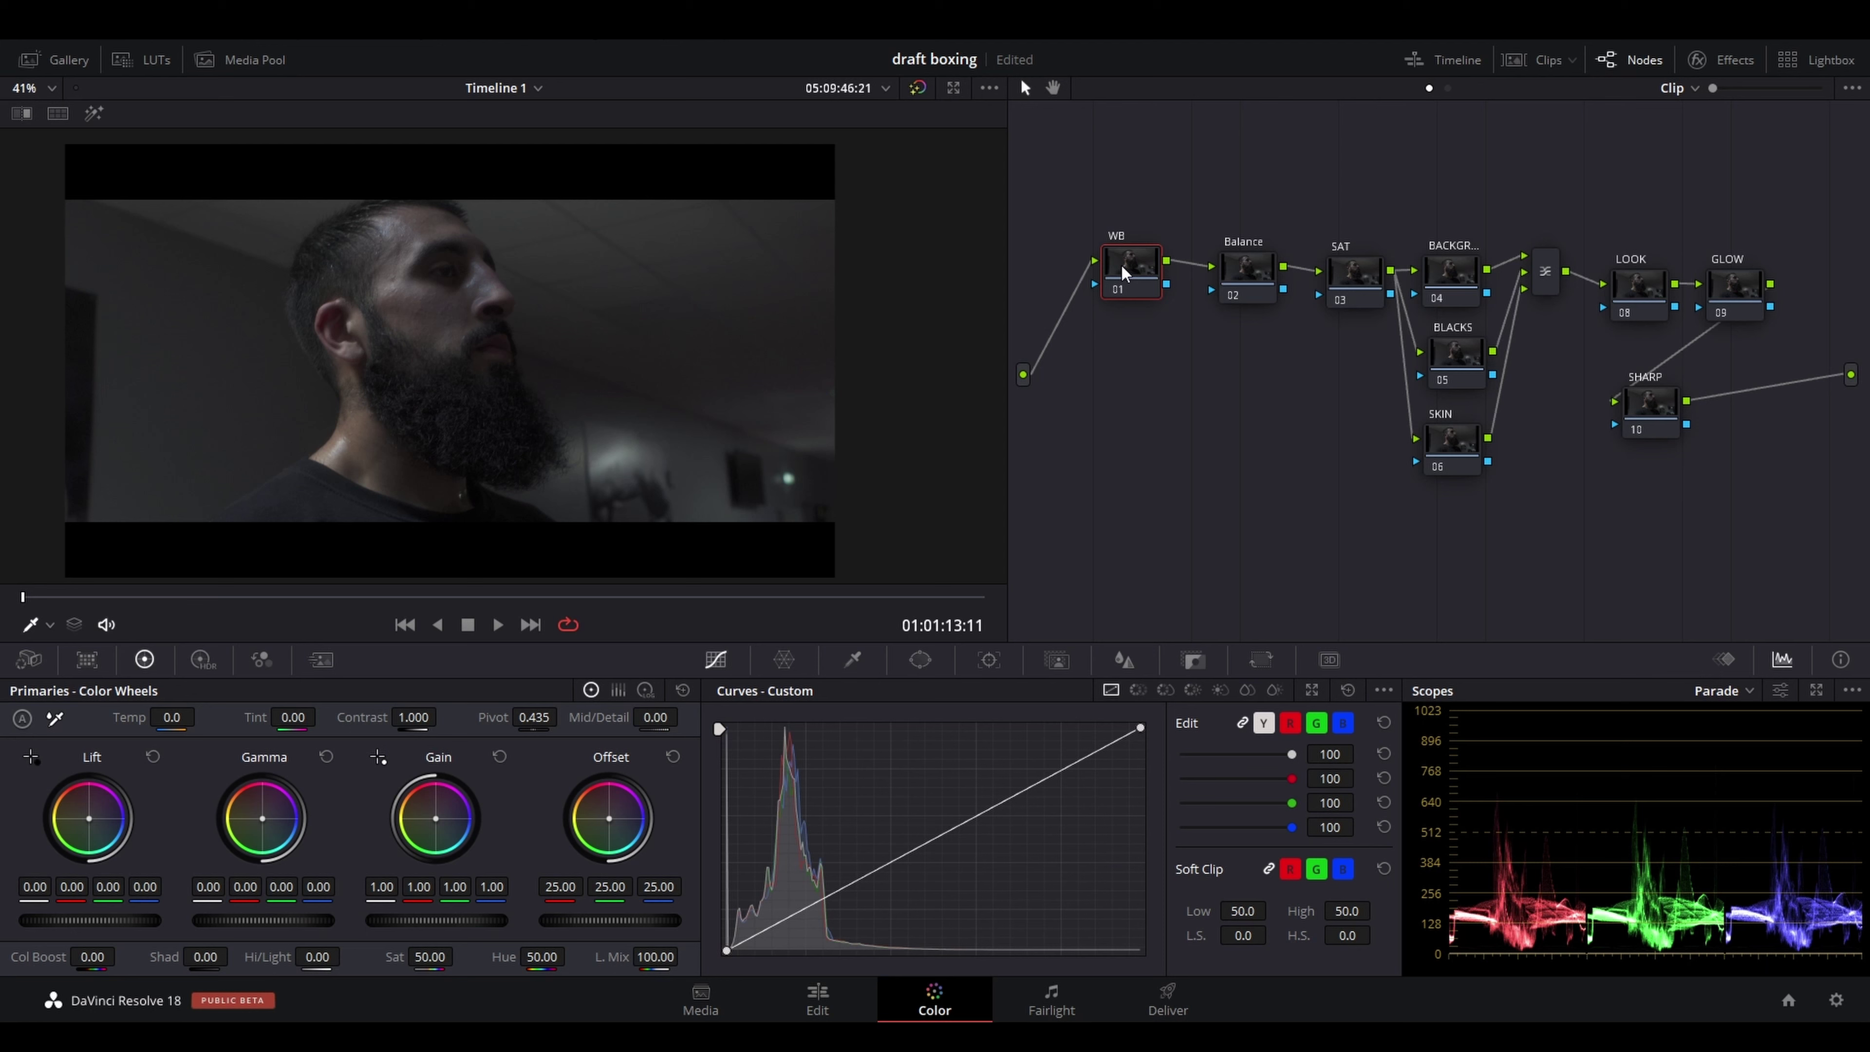
key(F4)
drag(1255, 247, 1231, 304)
mouse_move(1370, 220)
mouse_down()
mouse_move(1354, 230)
mouse_move(1391, 295)
mouse_move(1353, 249)
mouse_move(1167, 243)
mouse_move(1192, 229)
mouse_up()
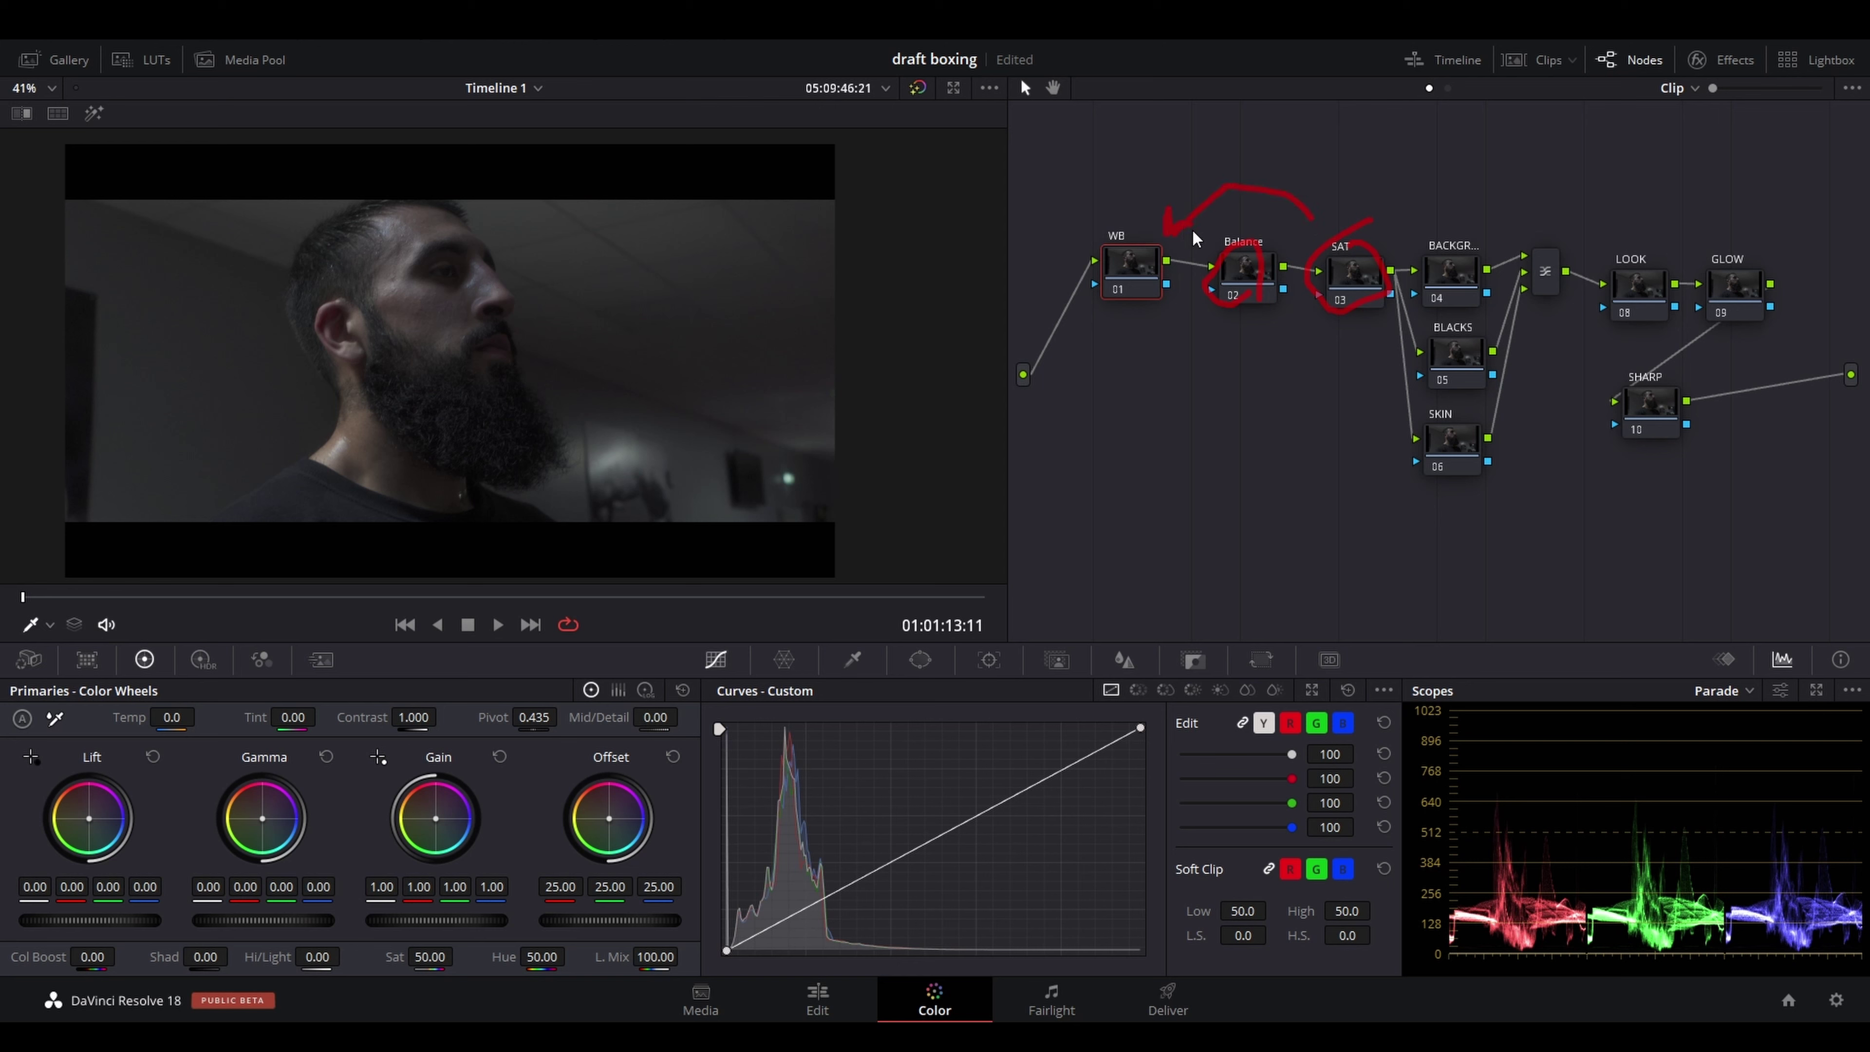
Raise the contrast on the Balance node to 1.296
click(1244, 269)
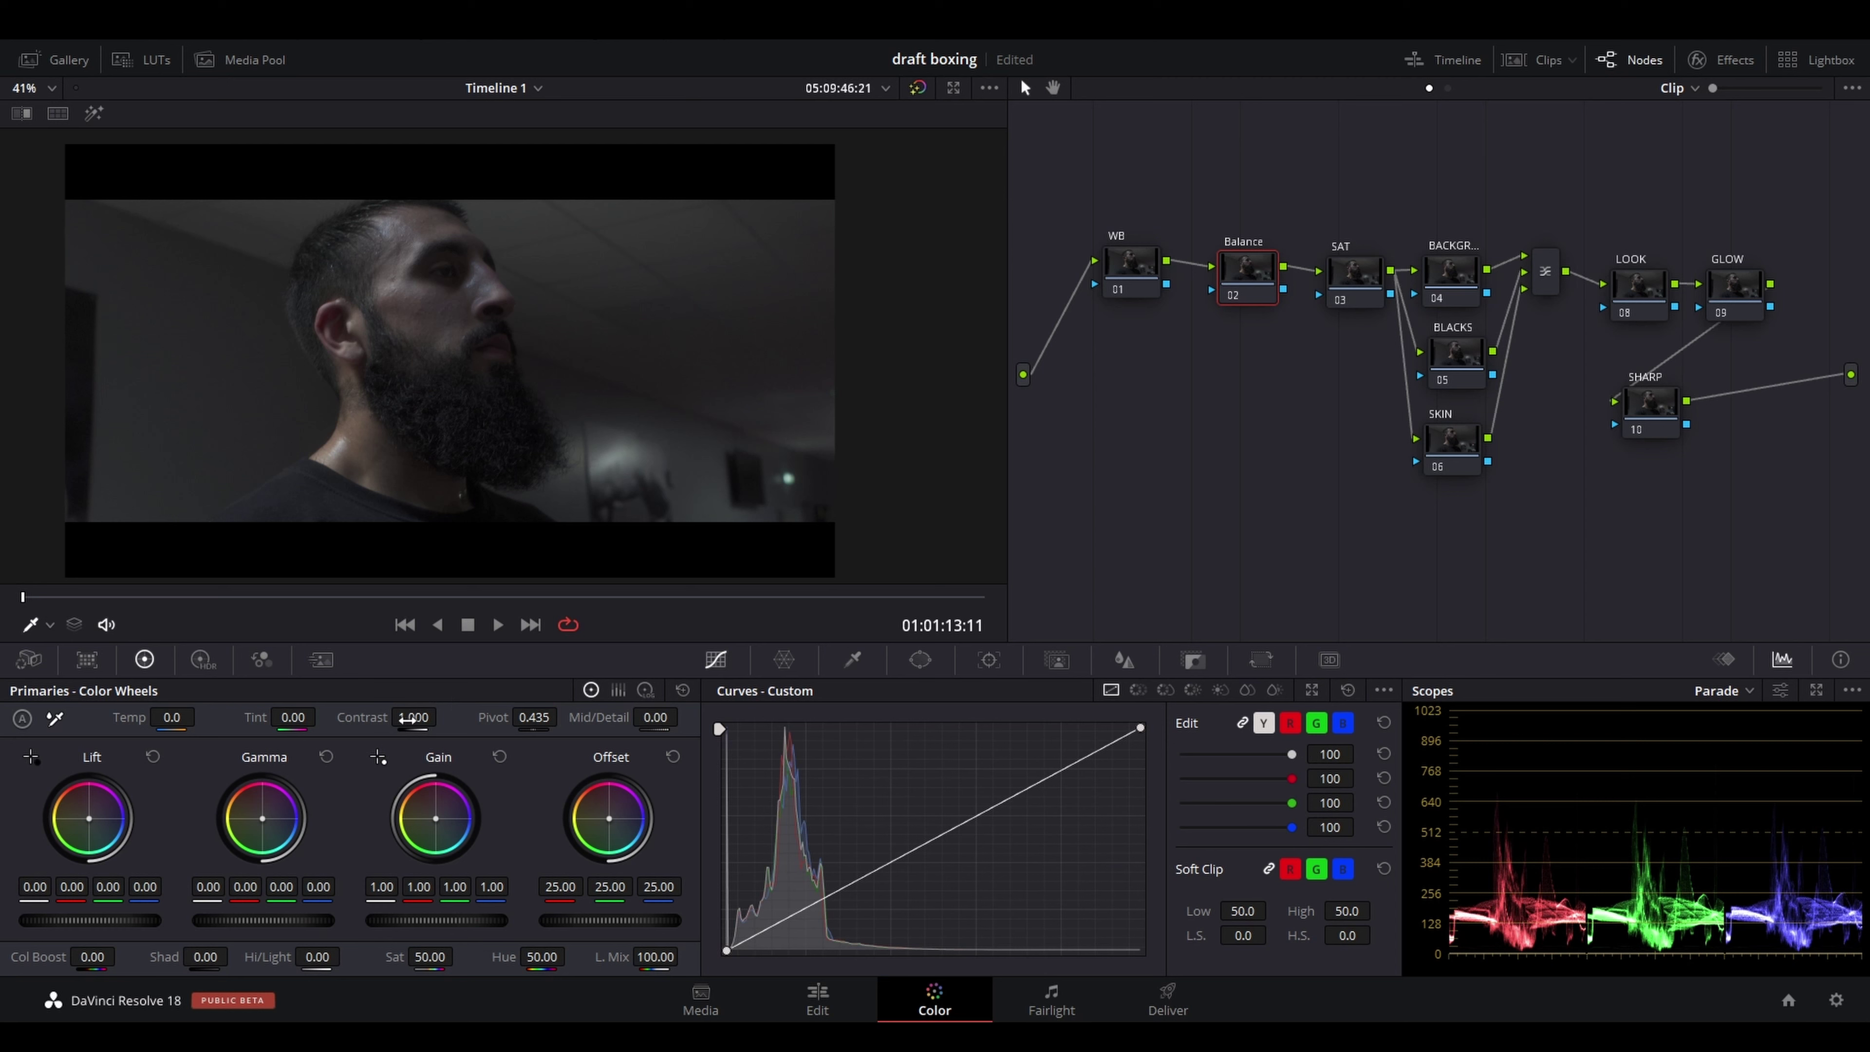
drag(423, 717, 443, 715)
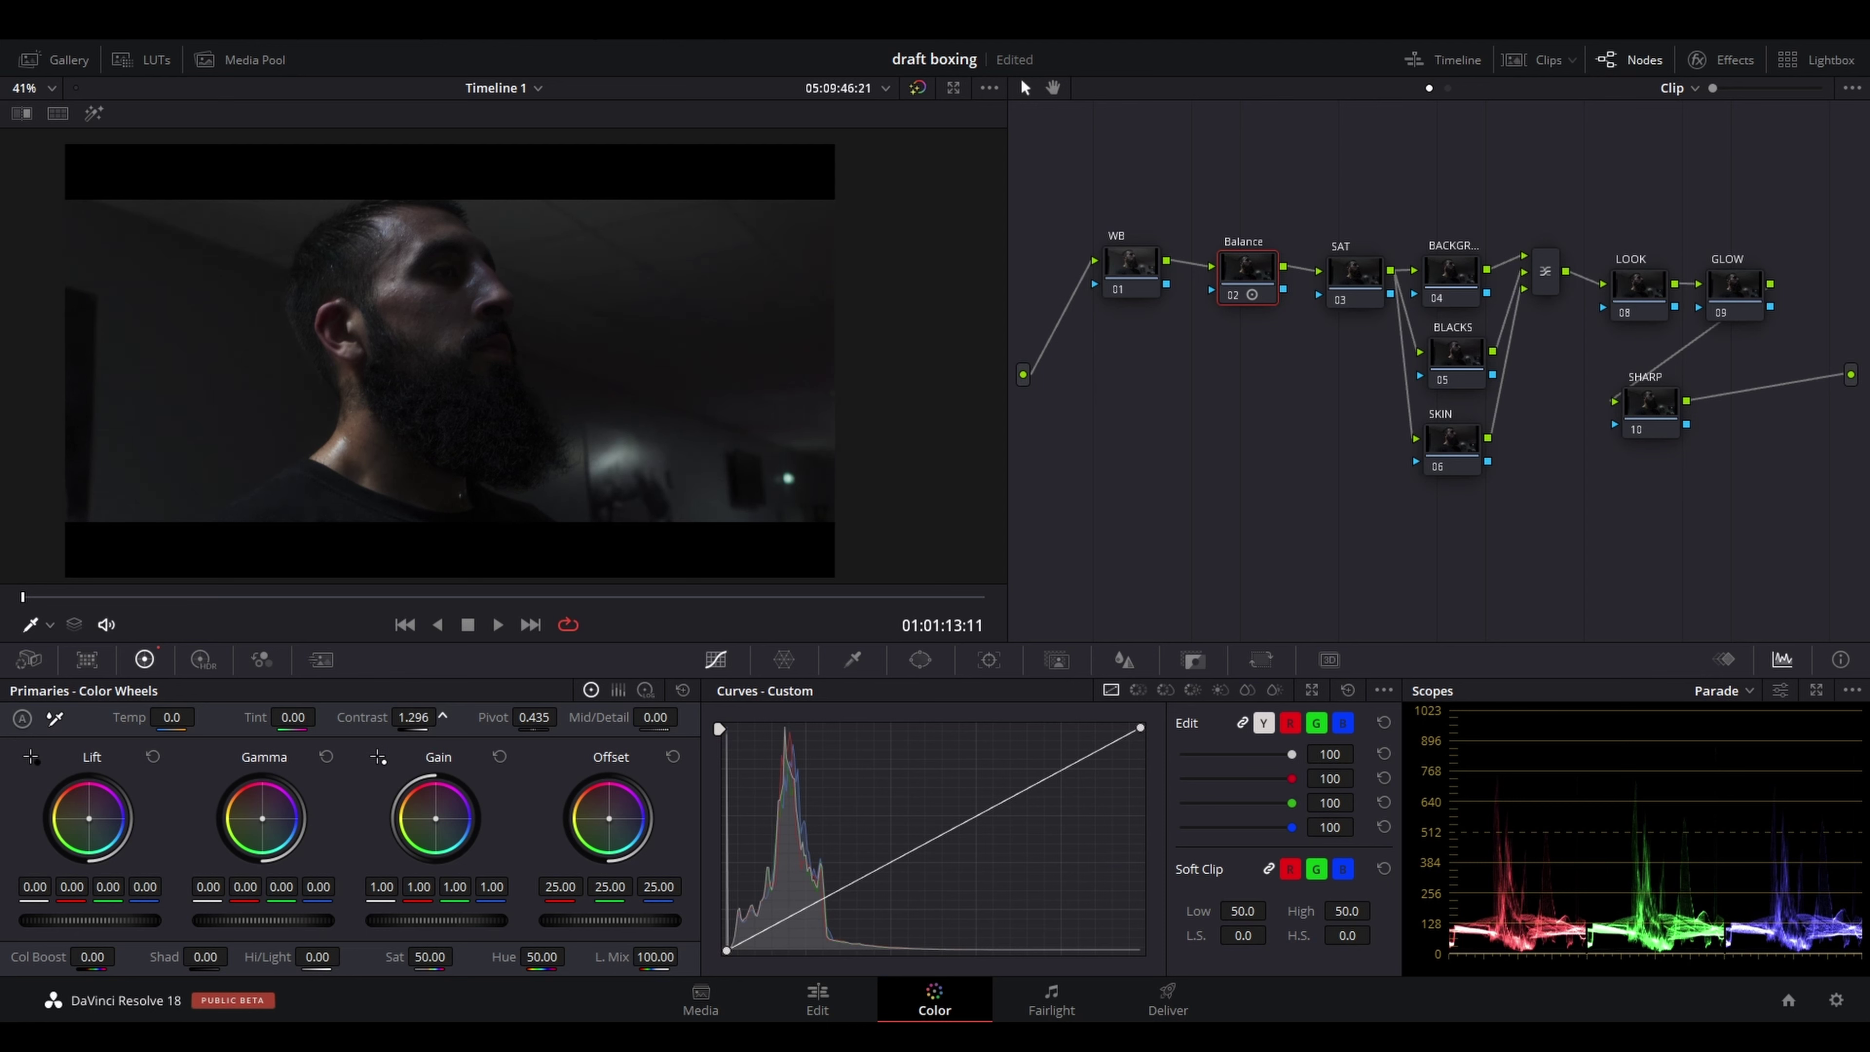
key(F4)
mouse_move(544, 686)
mouse_down()
mouse_move(473, 729)
mouse_move(550, 696)
mouse_up()
key(Escape)
Try different contrast pivots on the Balance node and settle on a pivot of 0.178
drag(532, 718, 563, 716)
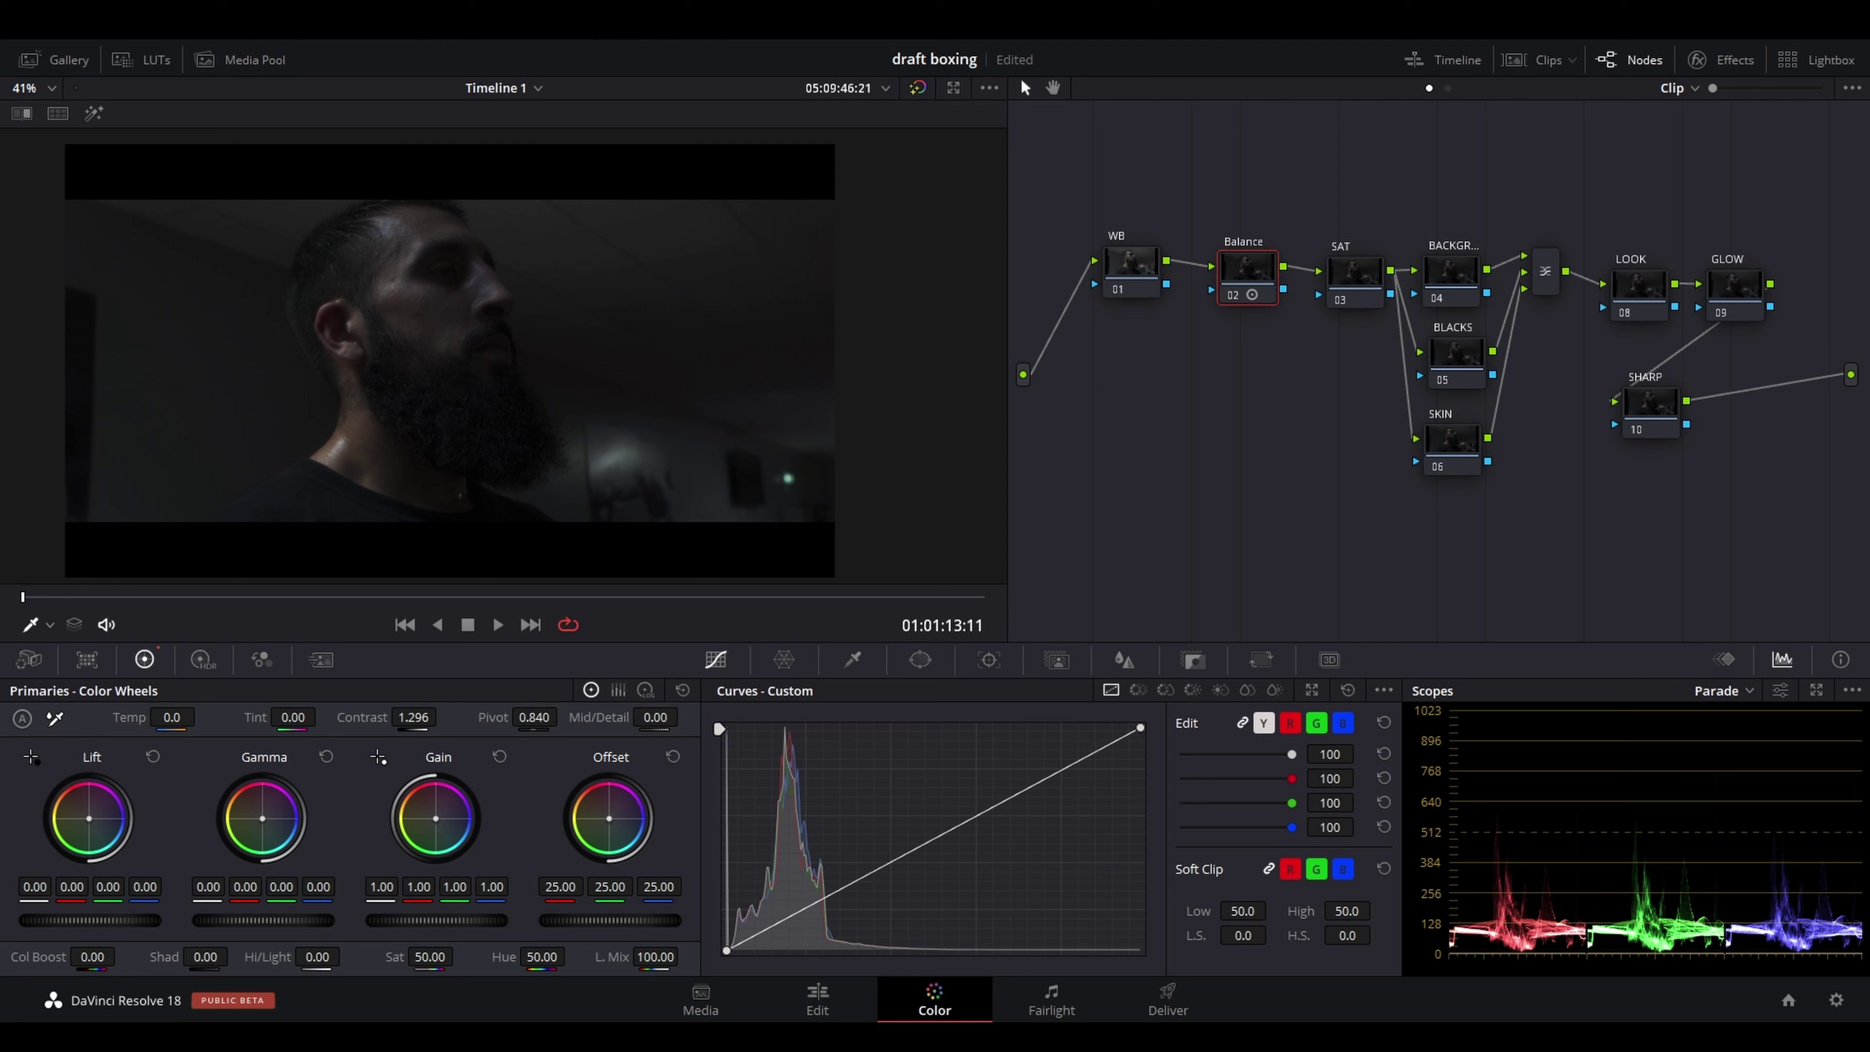
drag(533, 716, 309, 717)
drag(434, 717, 427, 717)
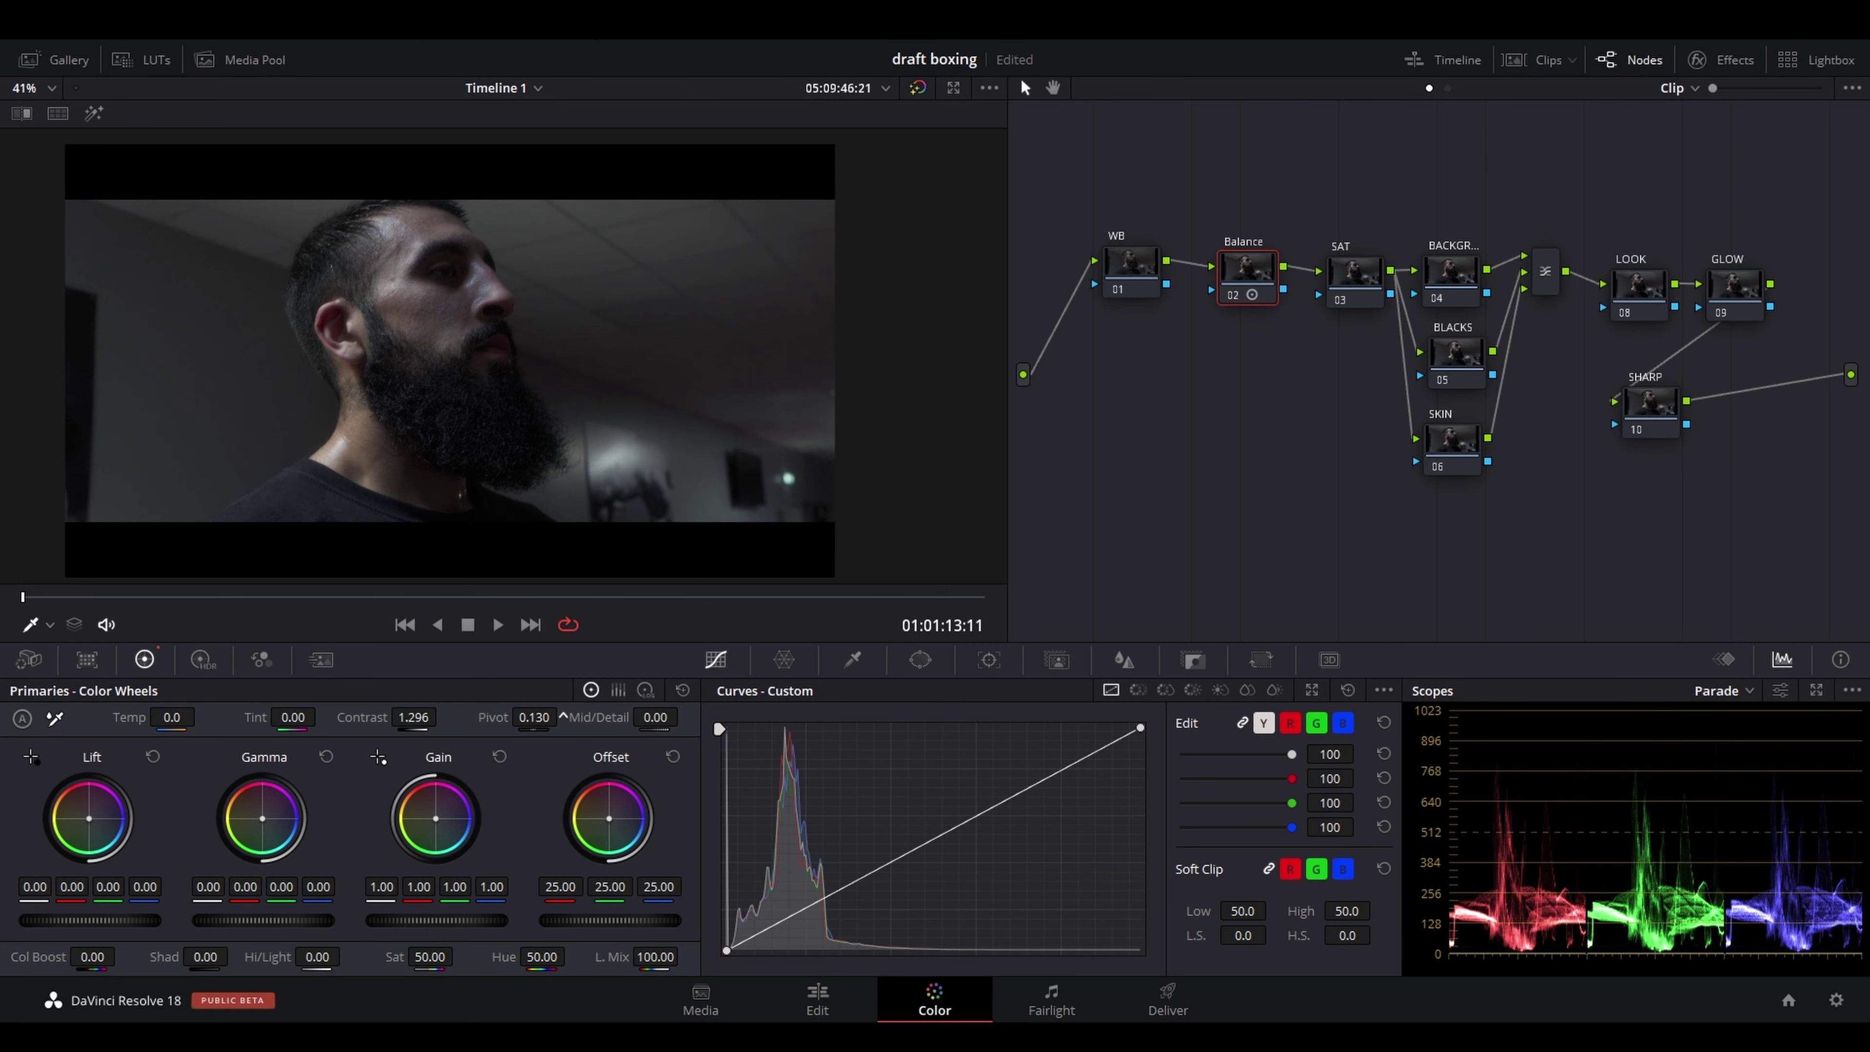
drag(544, 713, 563, 712)
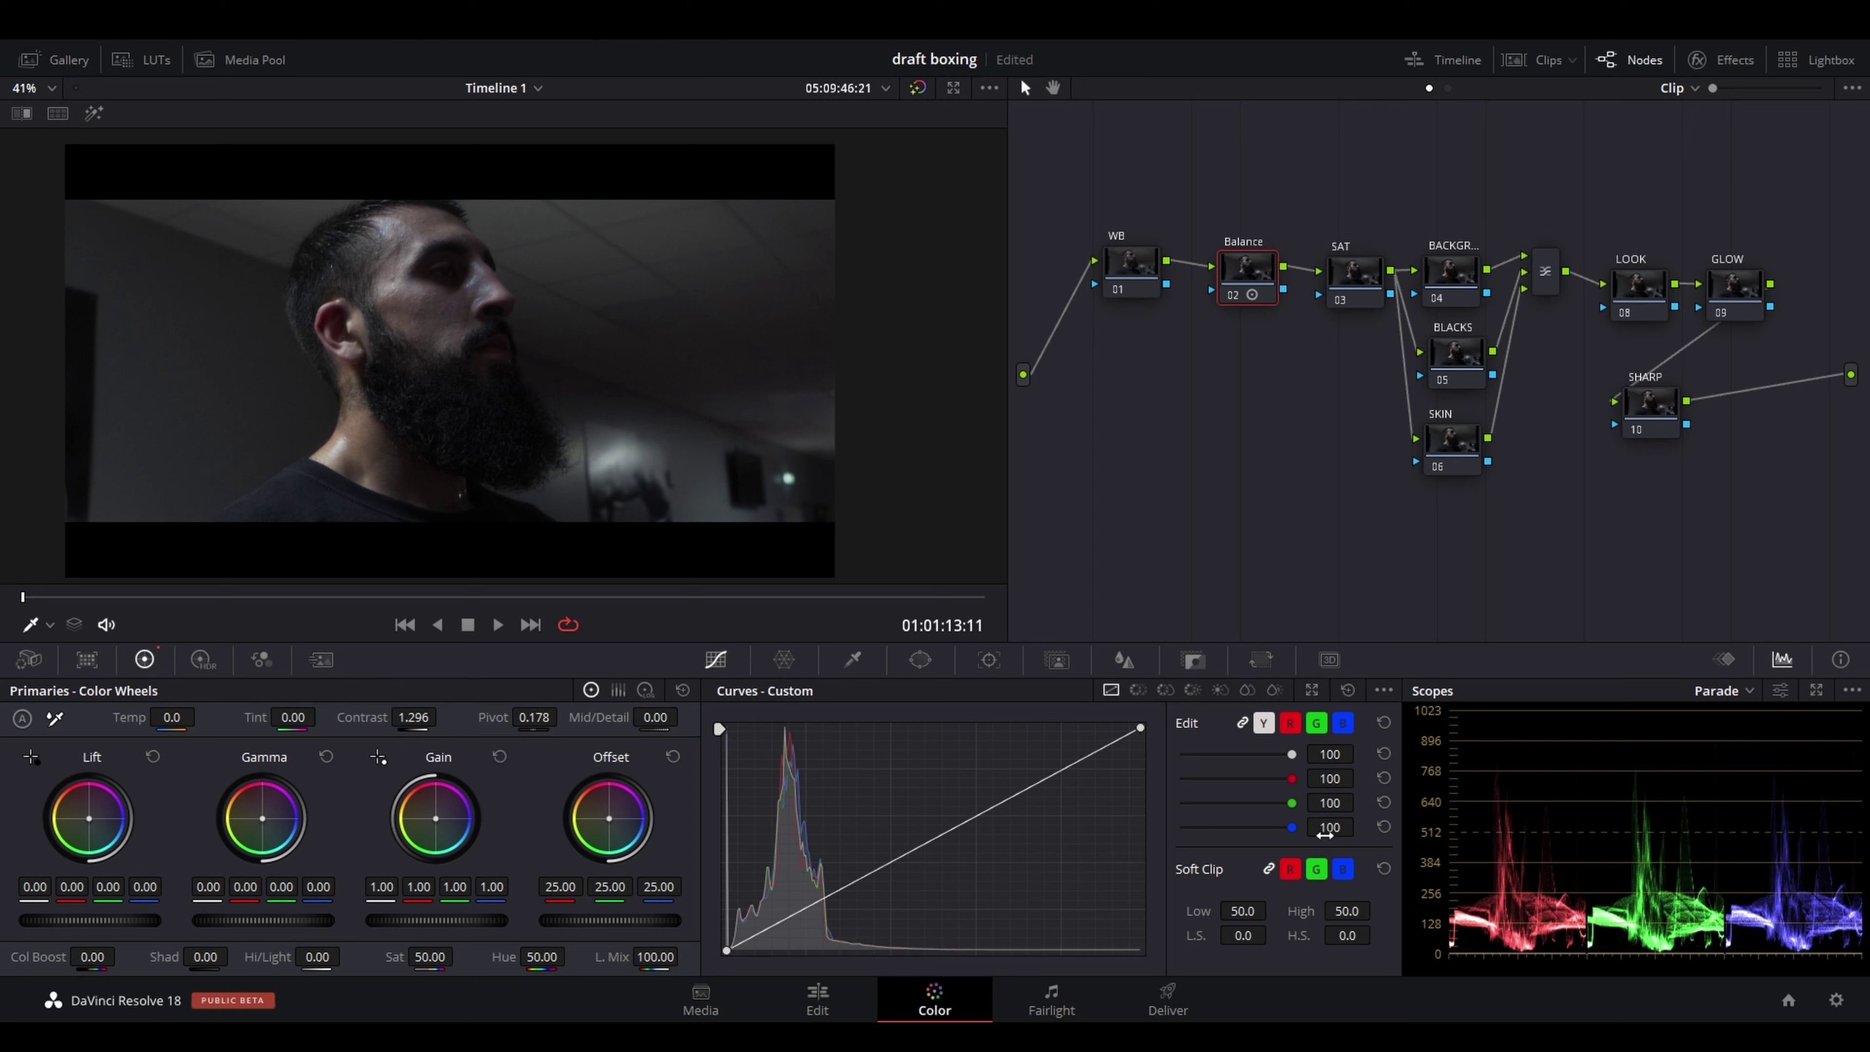
key(F4)
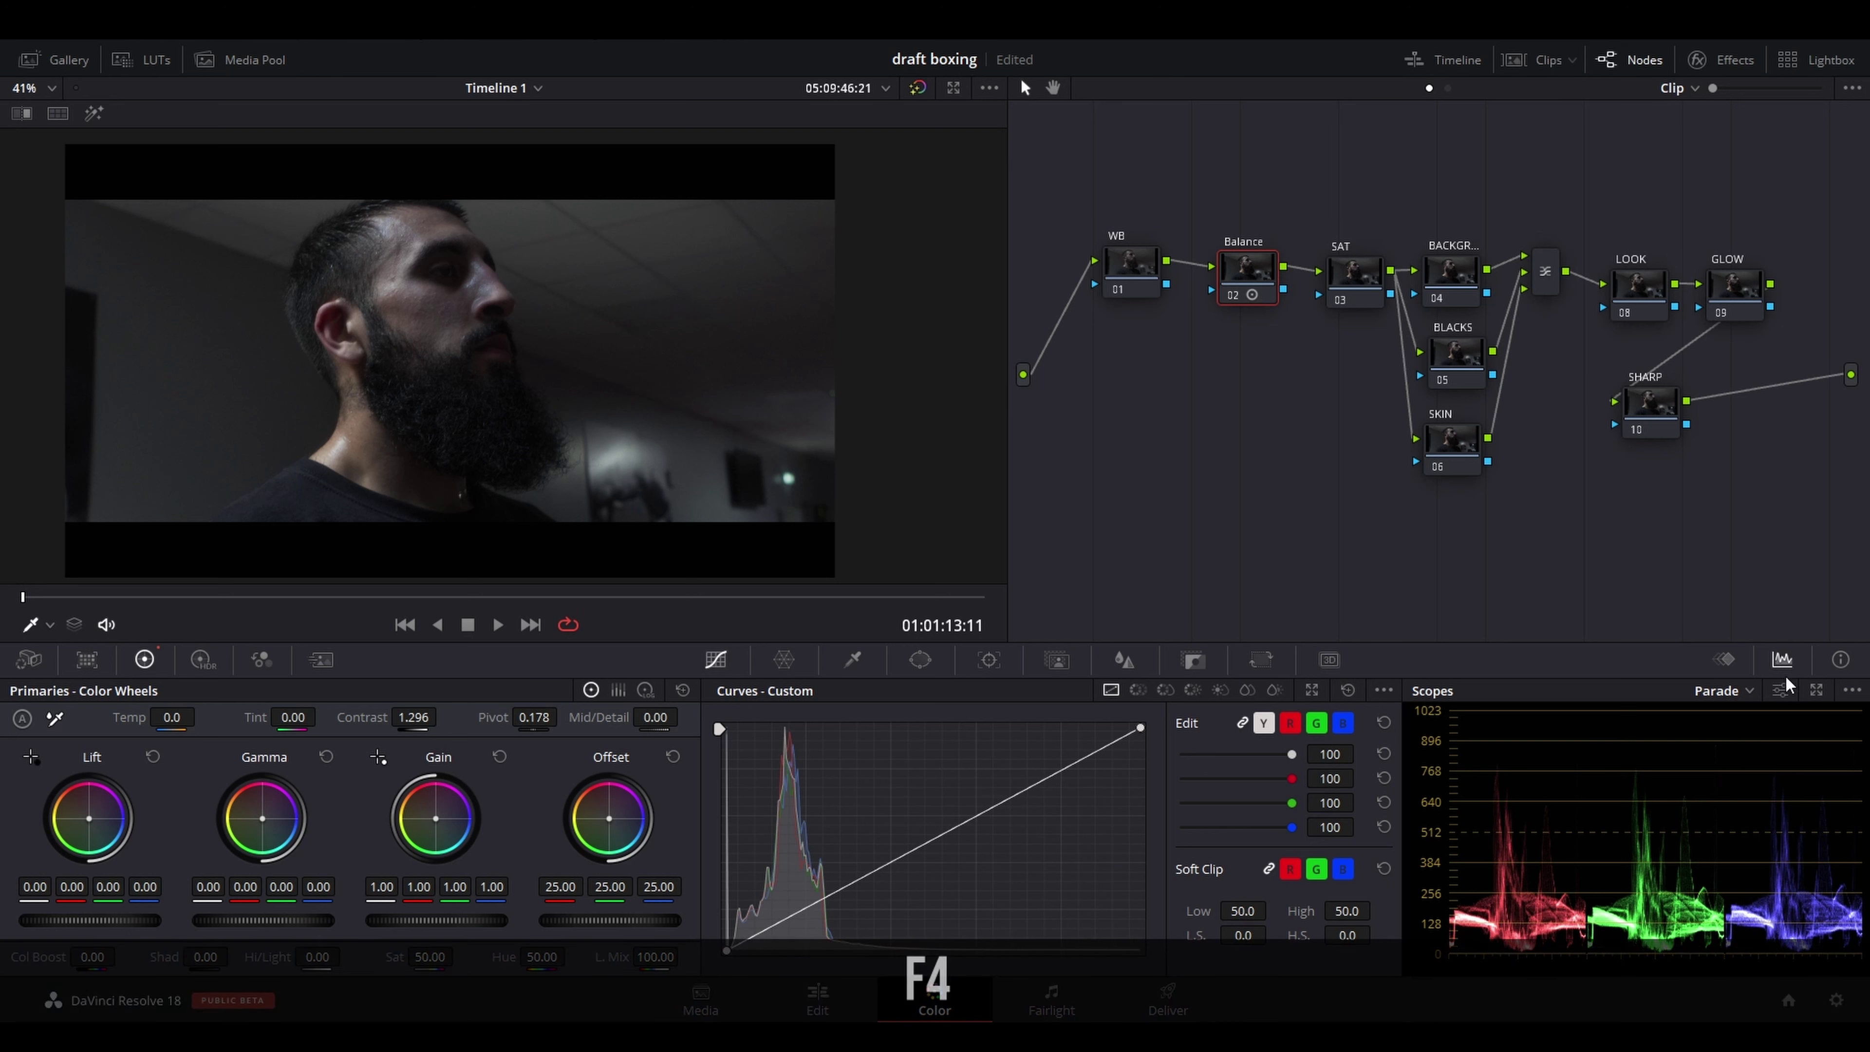
mouse_move(1820, 664)
mouse_down()
mouse_move(1335, 755)
mouse_move(1786, 1001)
mouse_move(1624, 744)
mouse_up()
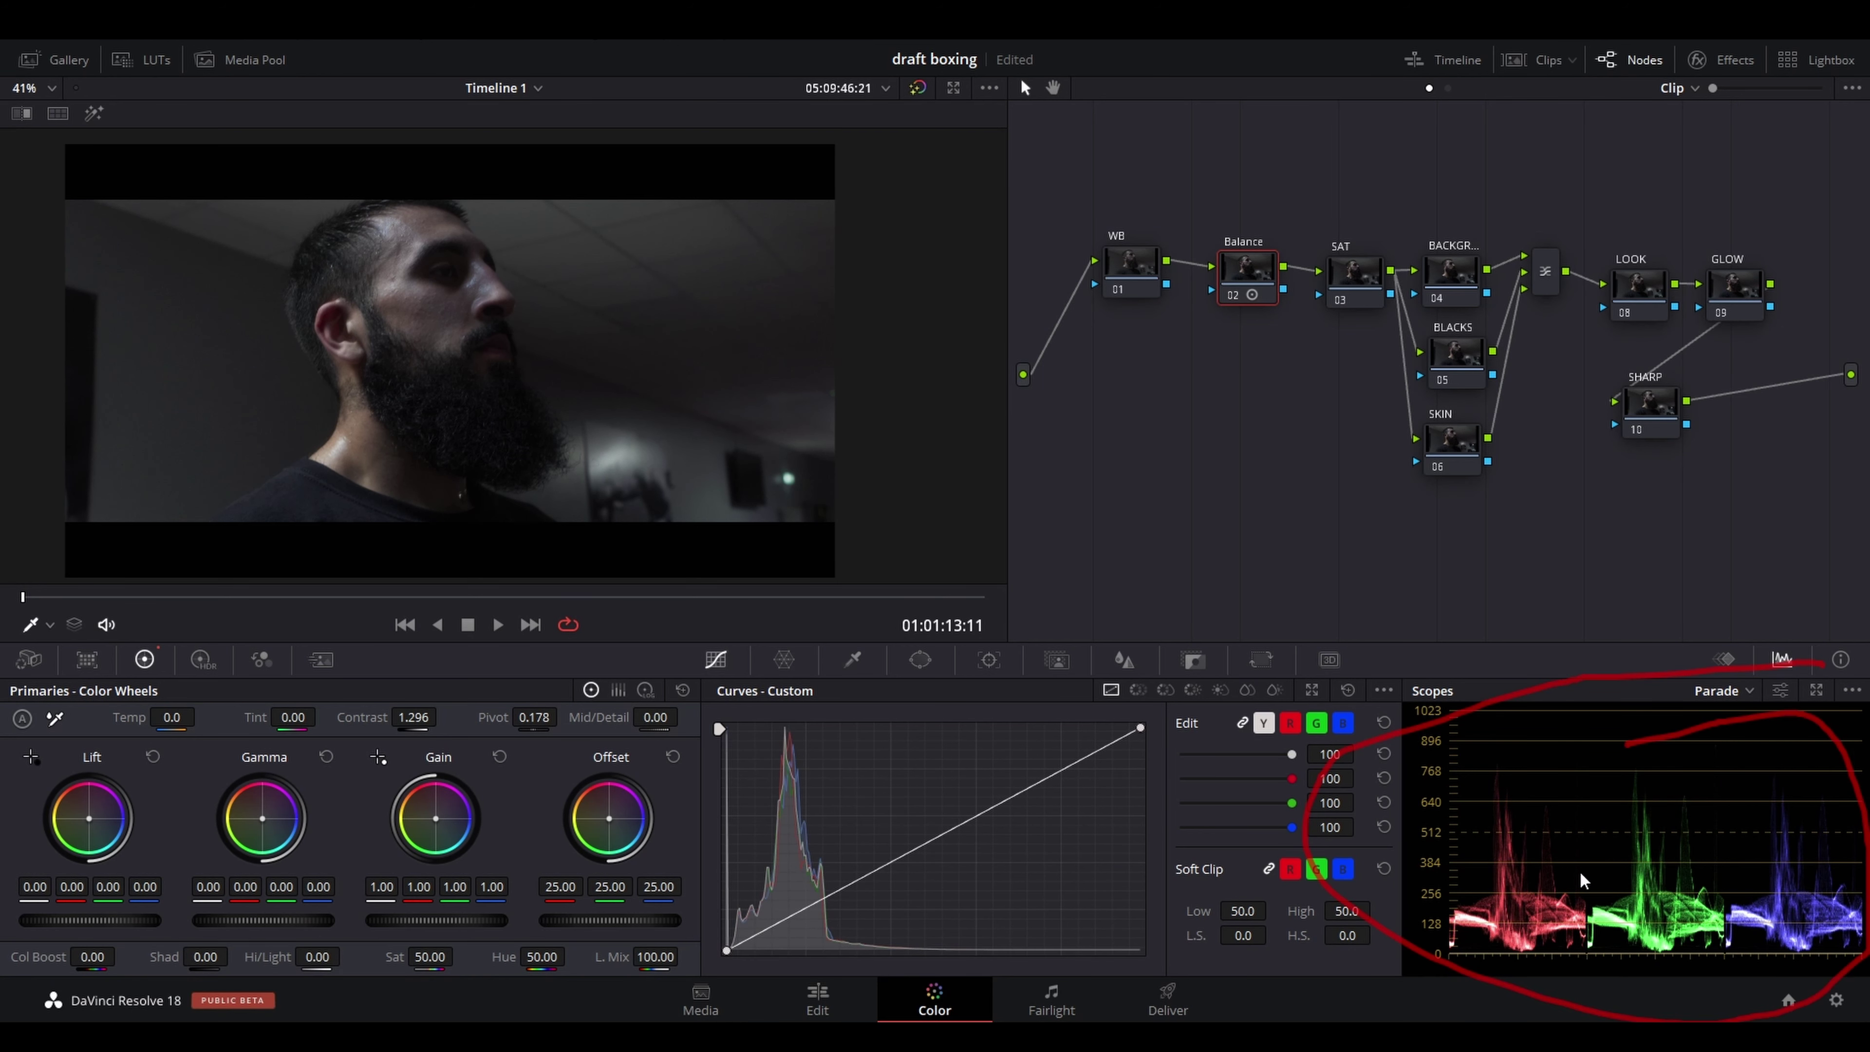
key(Escape)
Try brightening the Balance node by raising gamma to 0.13 and gain up to 3.37
drag(246, 921, 333, 921)
drag(89, 921, 87, 920)
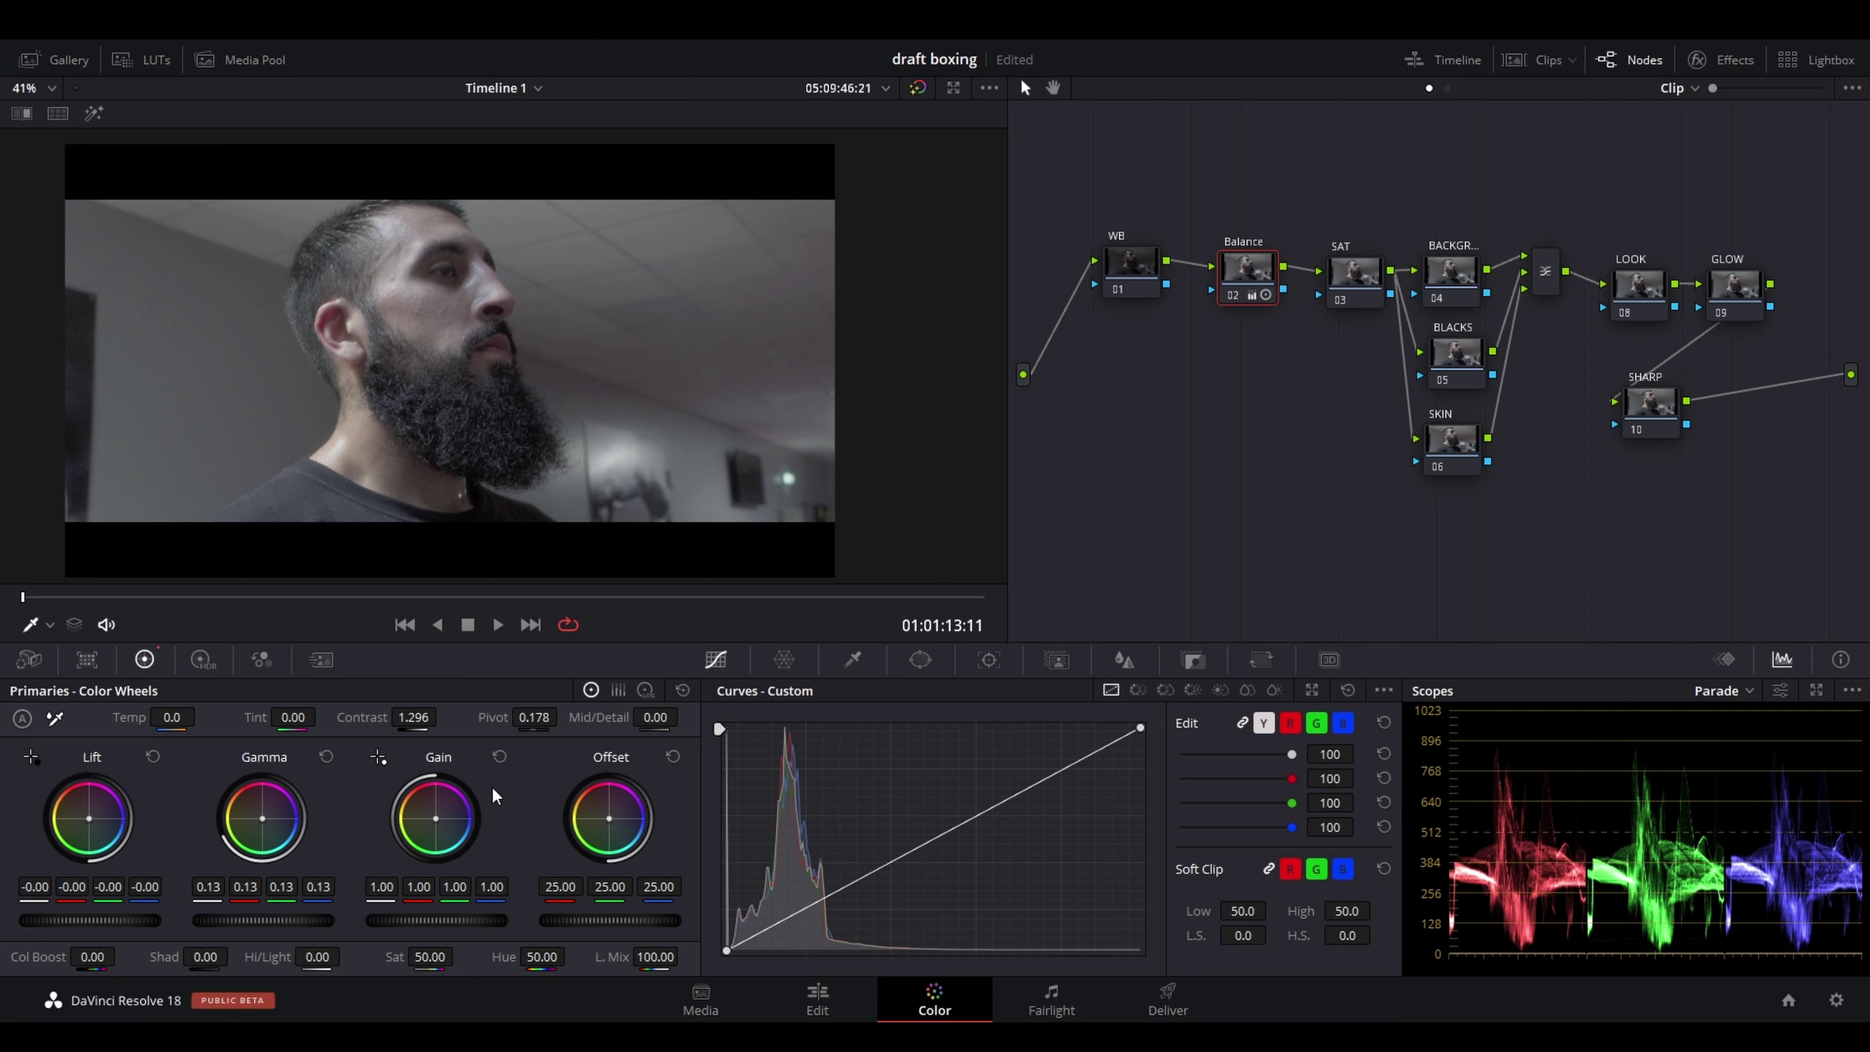
drag(415, 921, 460, 921)
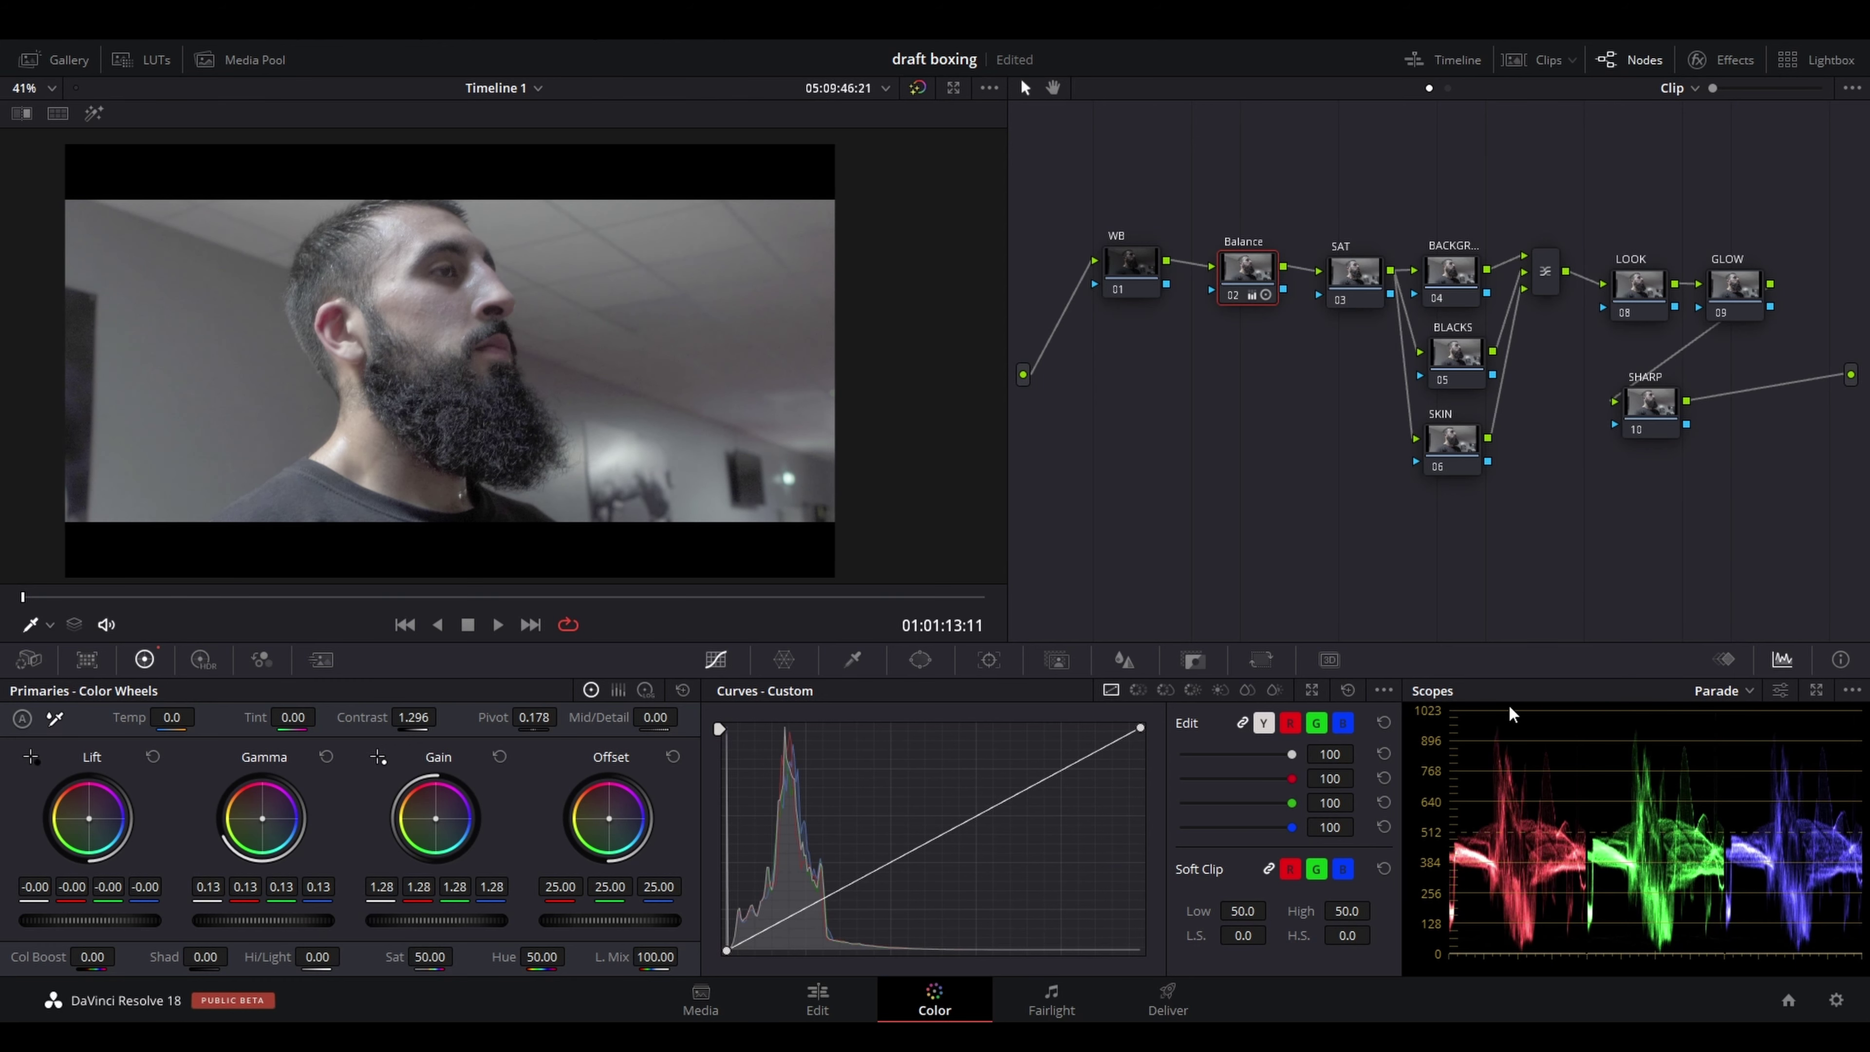
drag(411, 921, 530, 920)
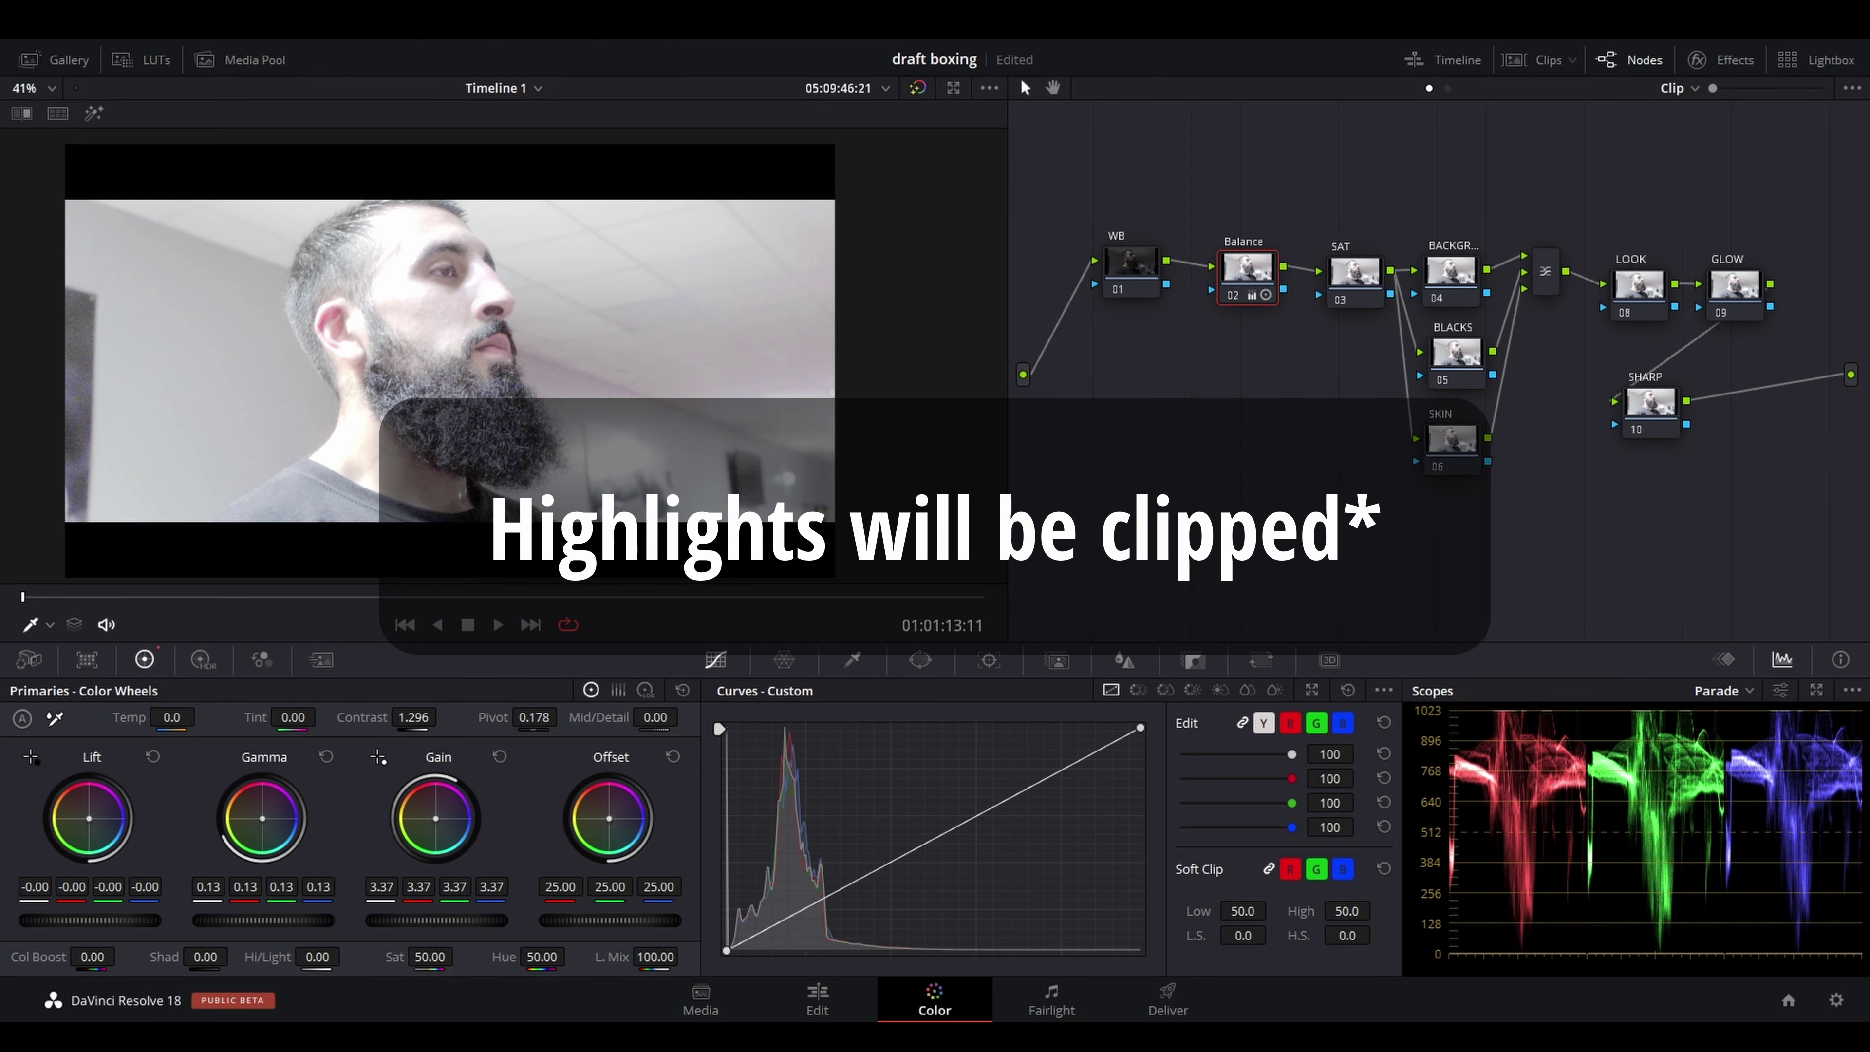
Set the Balance node's exposure to a gain of 1.56 with gamma back at 0.00
drag(530, 921, 425, 921)
drag(257, 921, 106, 922)
drag(331, 921, 301, 920)
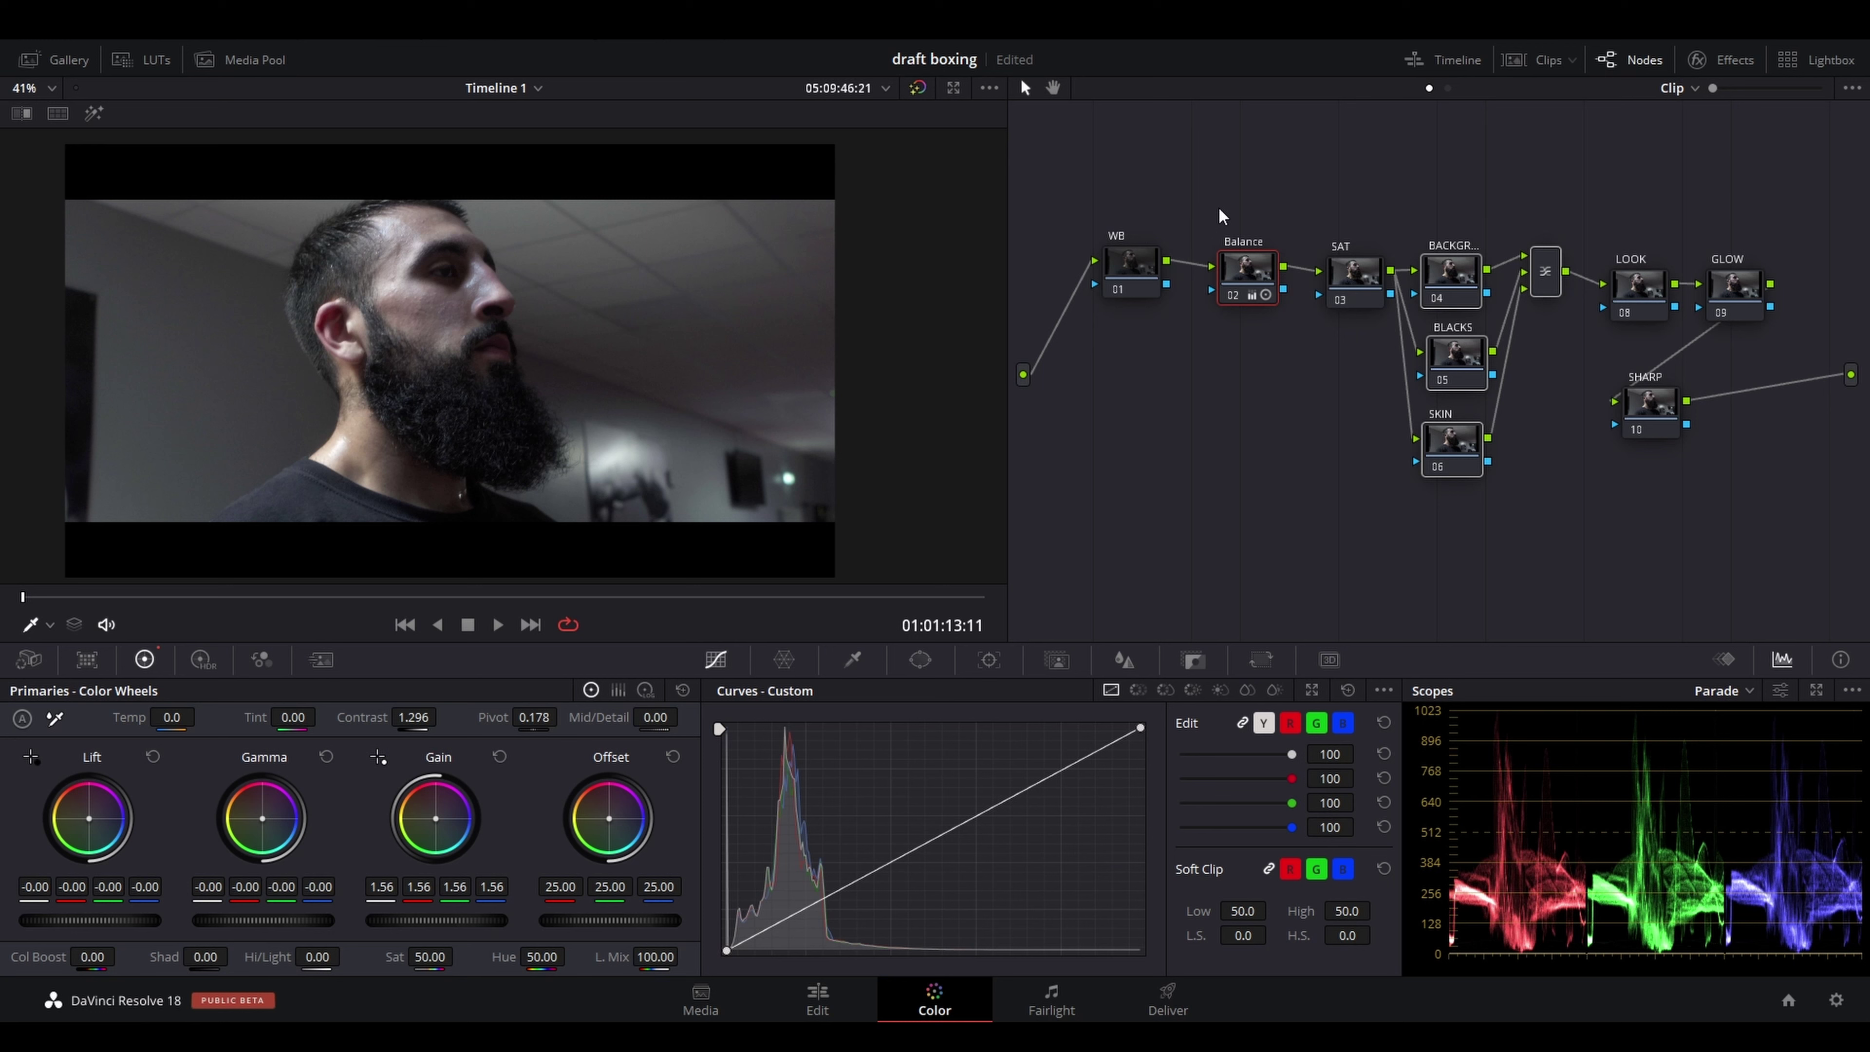
click(1422, 188)
drag(1419, 168, 1570, 534)
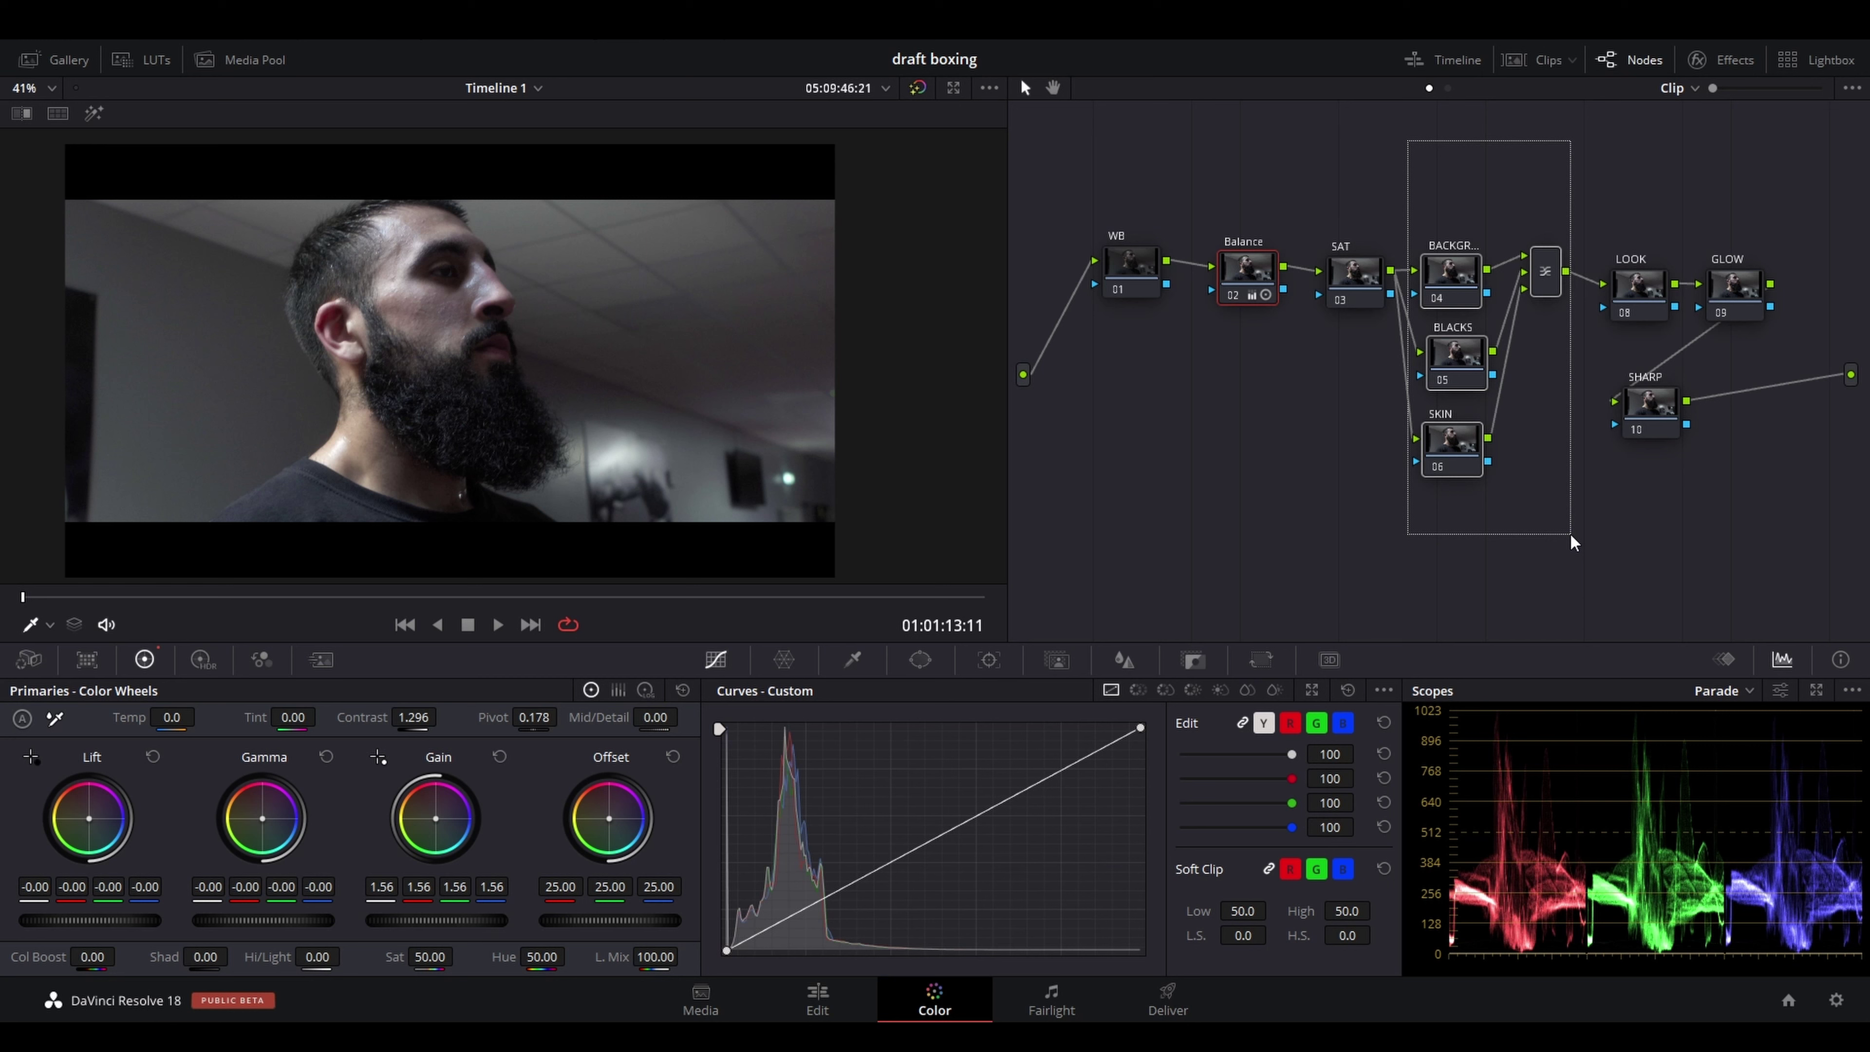
drag(1570, 535, 1570, 535)
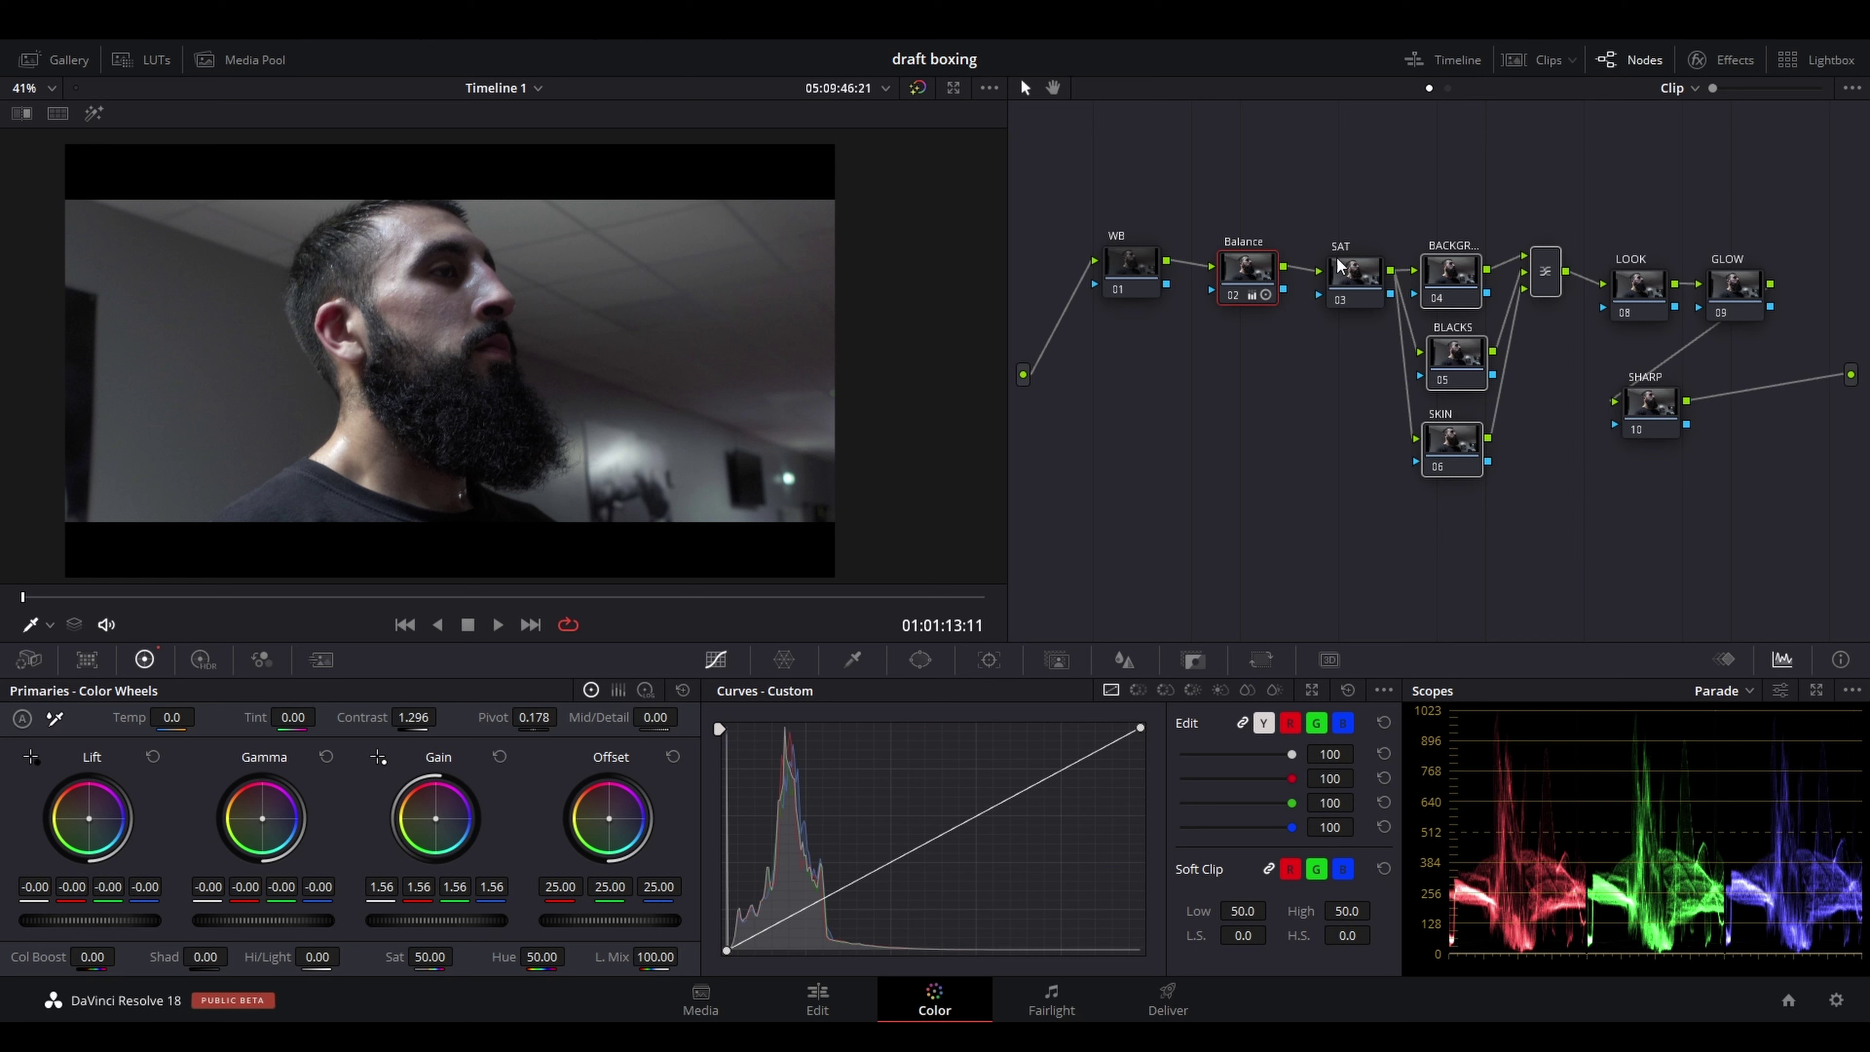
Select the SAT node, try a saturation of 100 on it and reset the saturation
click(1364, 275)
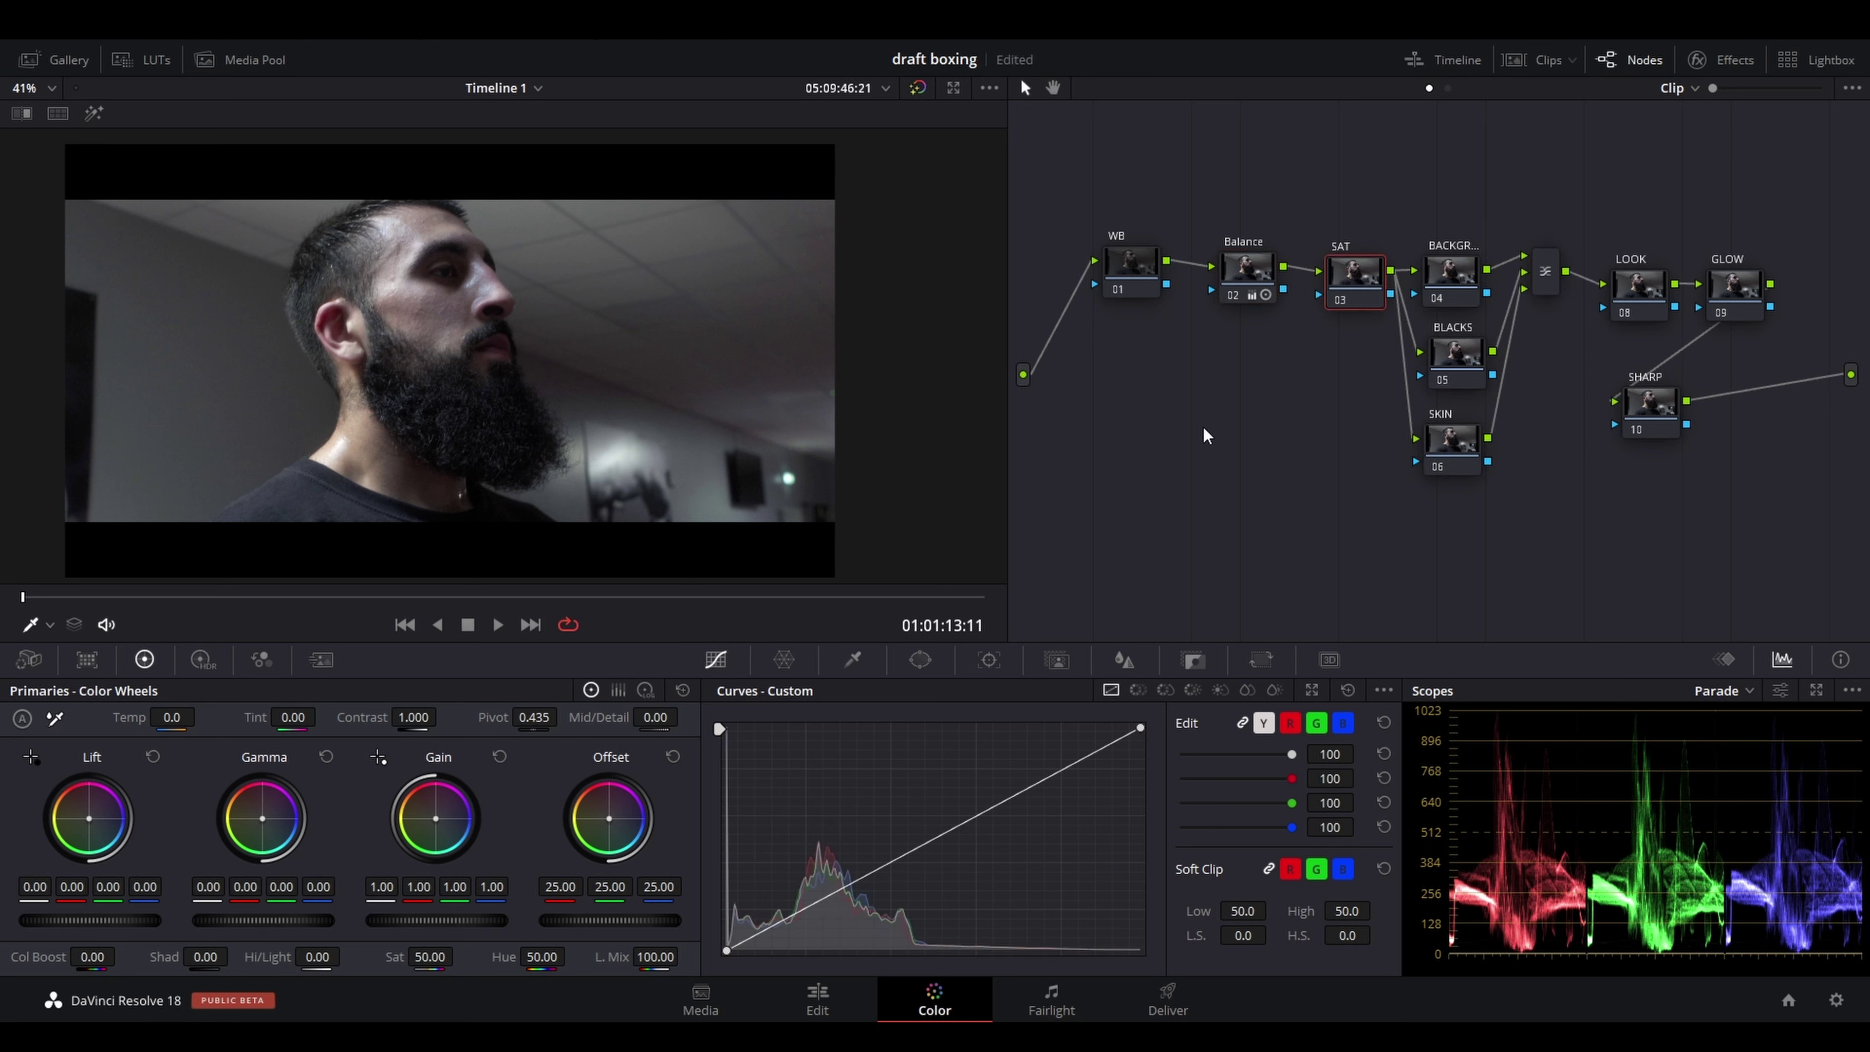
drag(459, 954, 458, 954)
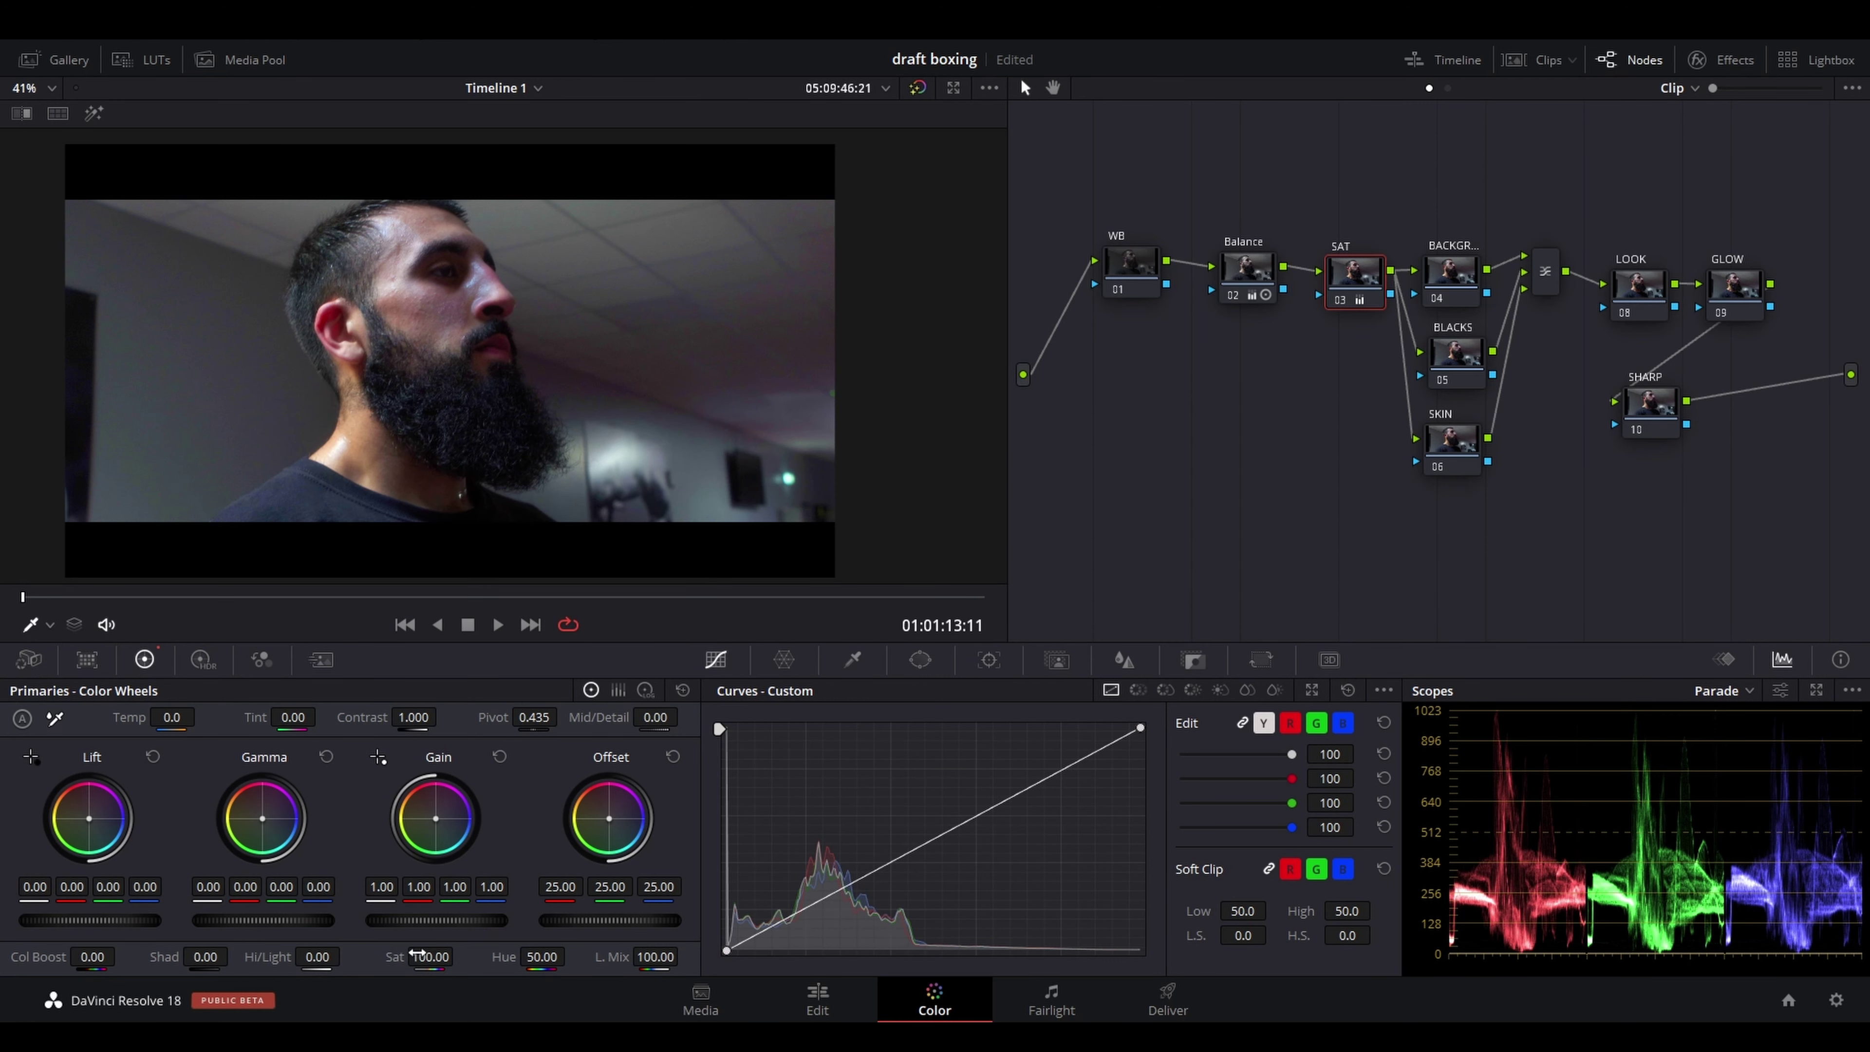
double_click(400, 959)
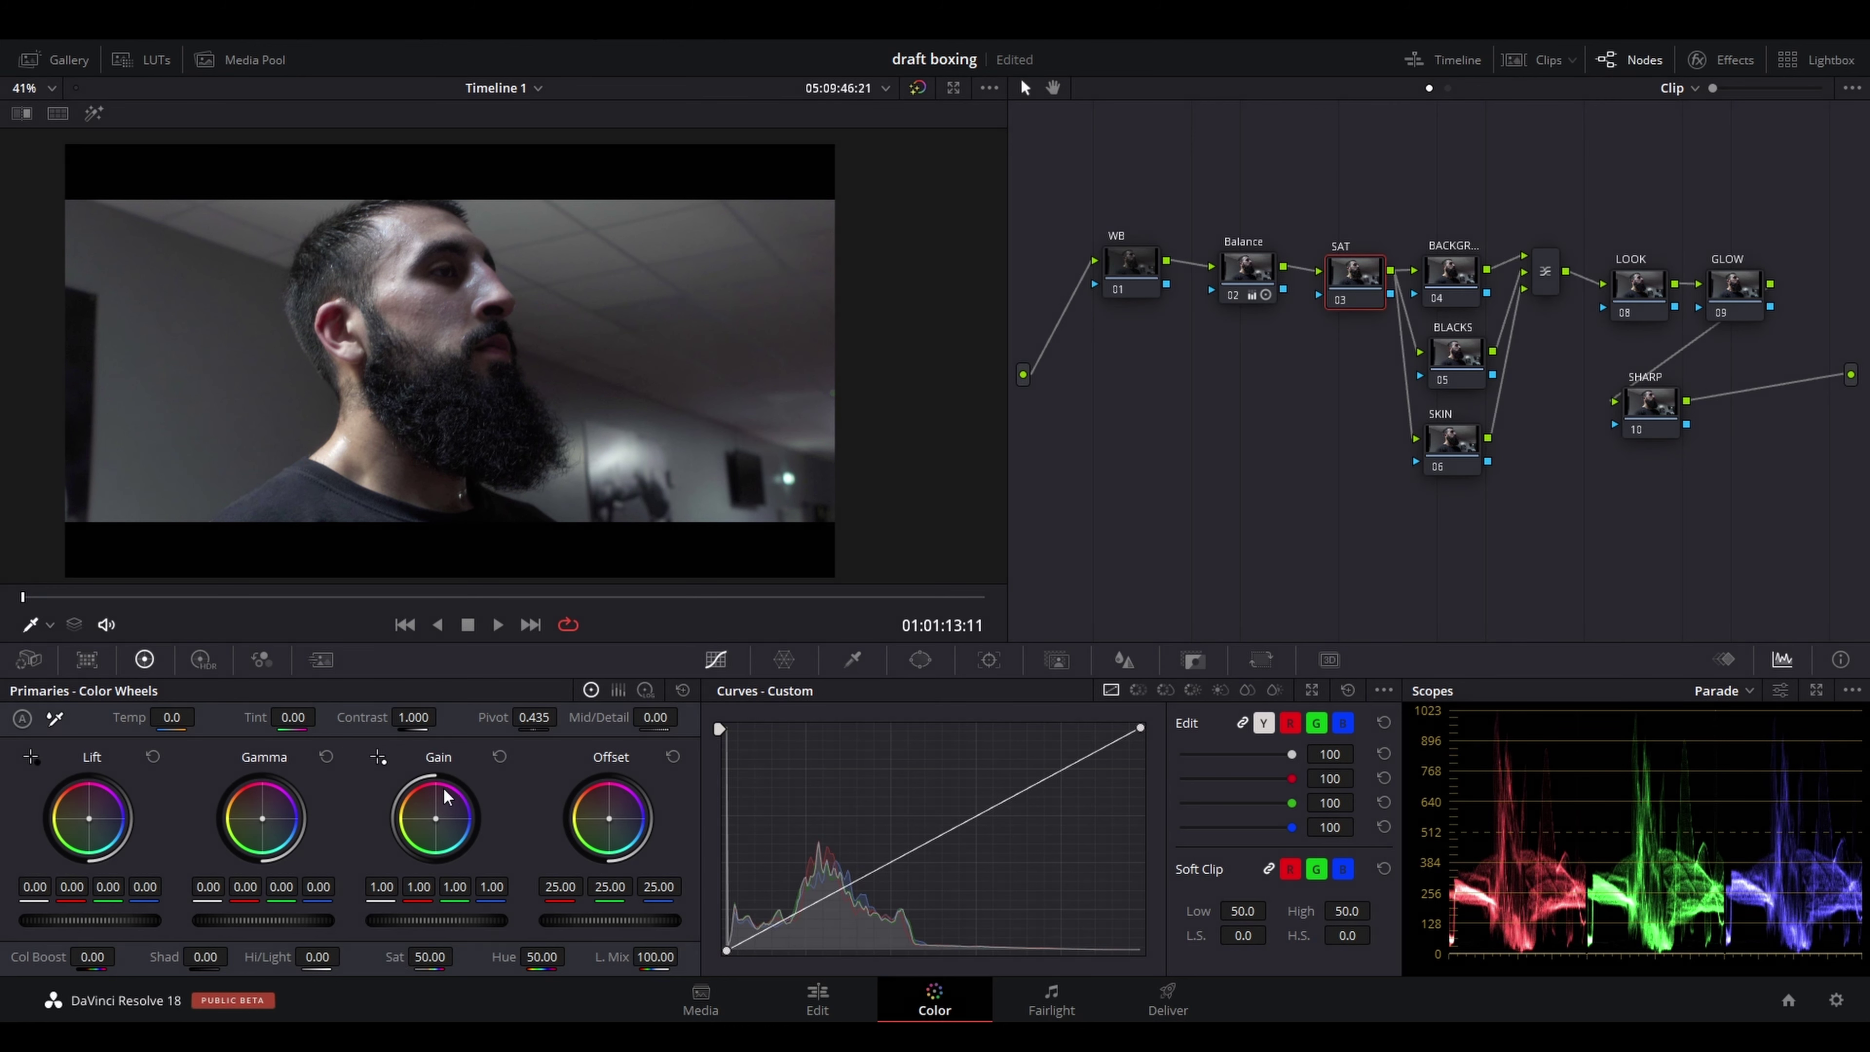
Boost the SAT node's color with the RGB Mixer by setting red in Red Output, green in Green Output and blue in Blue Output to 2.00
mouse_move(282, 636)
mouse_down()
mouse_move(234, 664)
mouse_move(257, 681)
mouse_move(286, 659)
mouse_move(275, 632)
mouse_up()
key(Escape)
click(263, 660)
drag(90, 808, 89, 758)
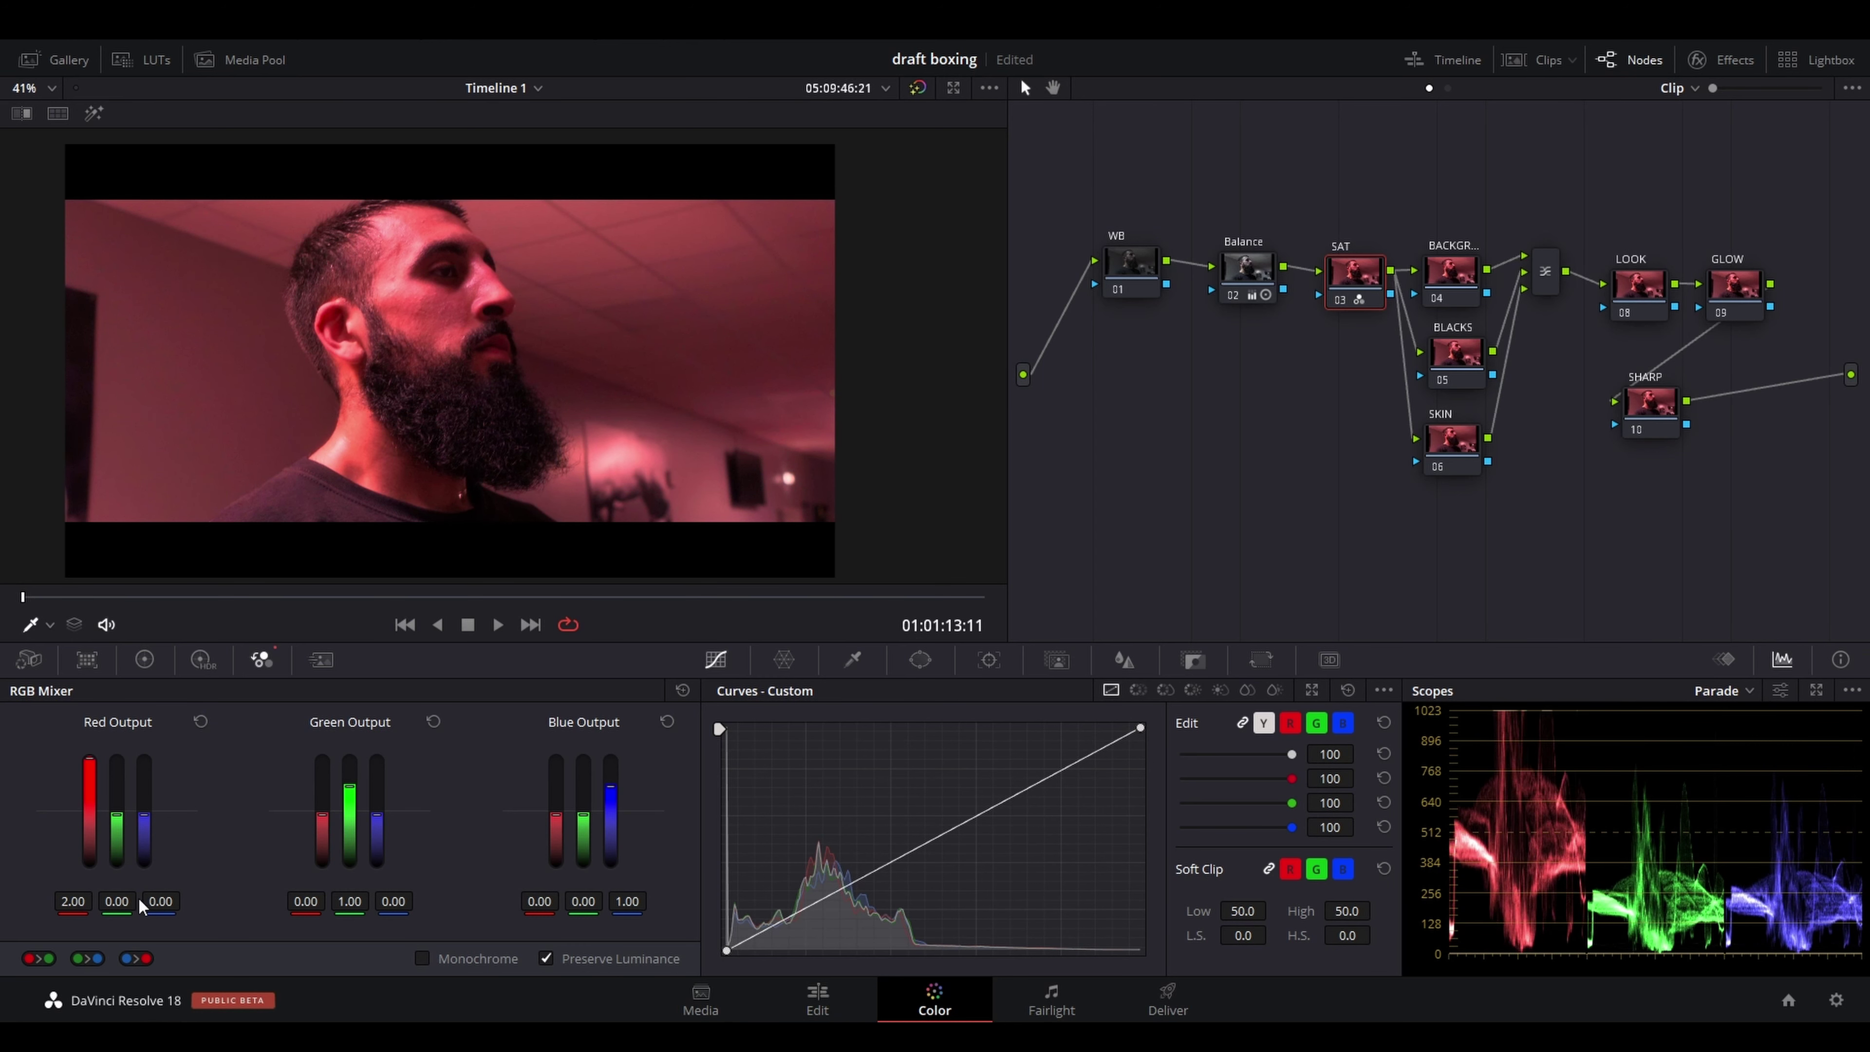
drag(349, 787, 352, 759)
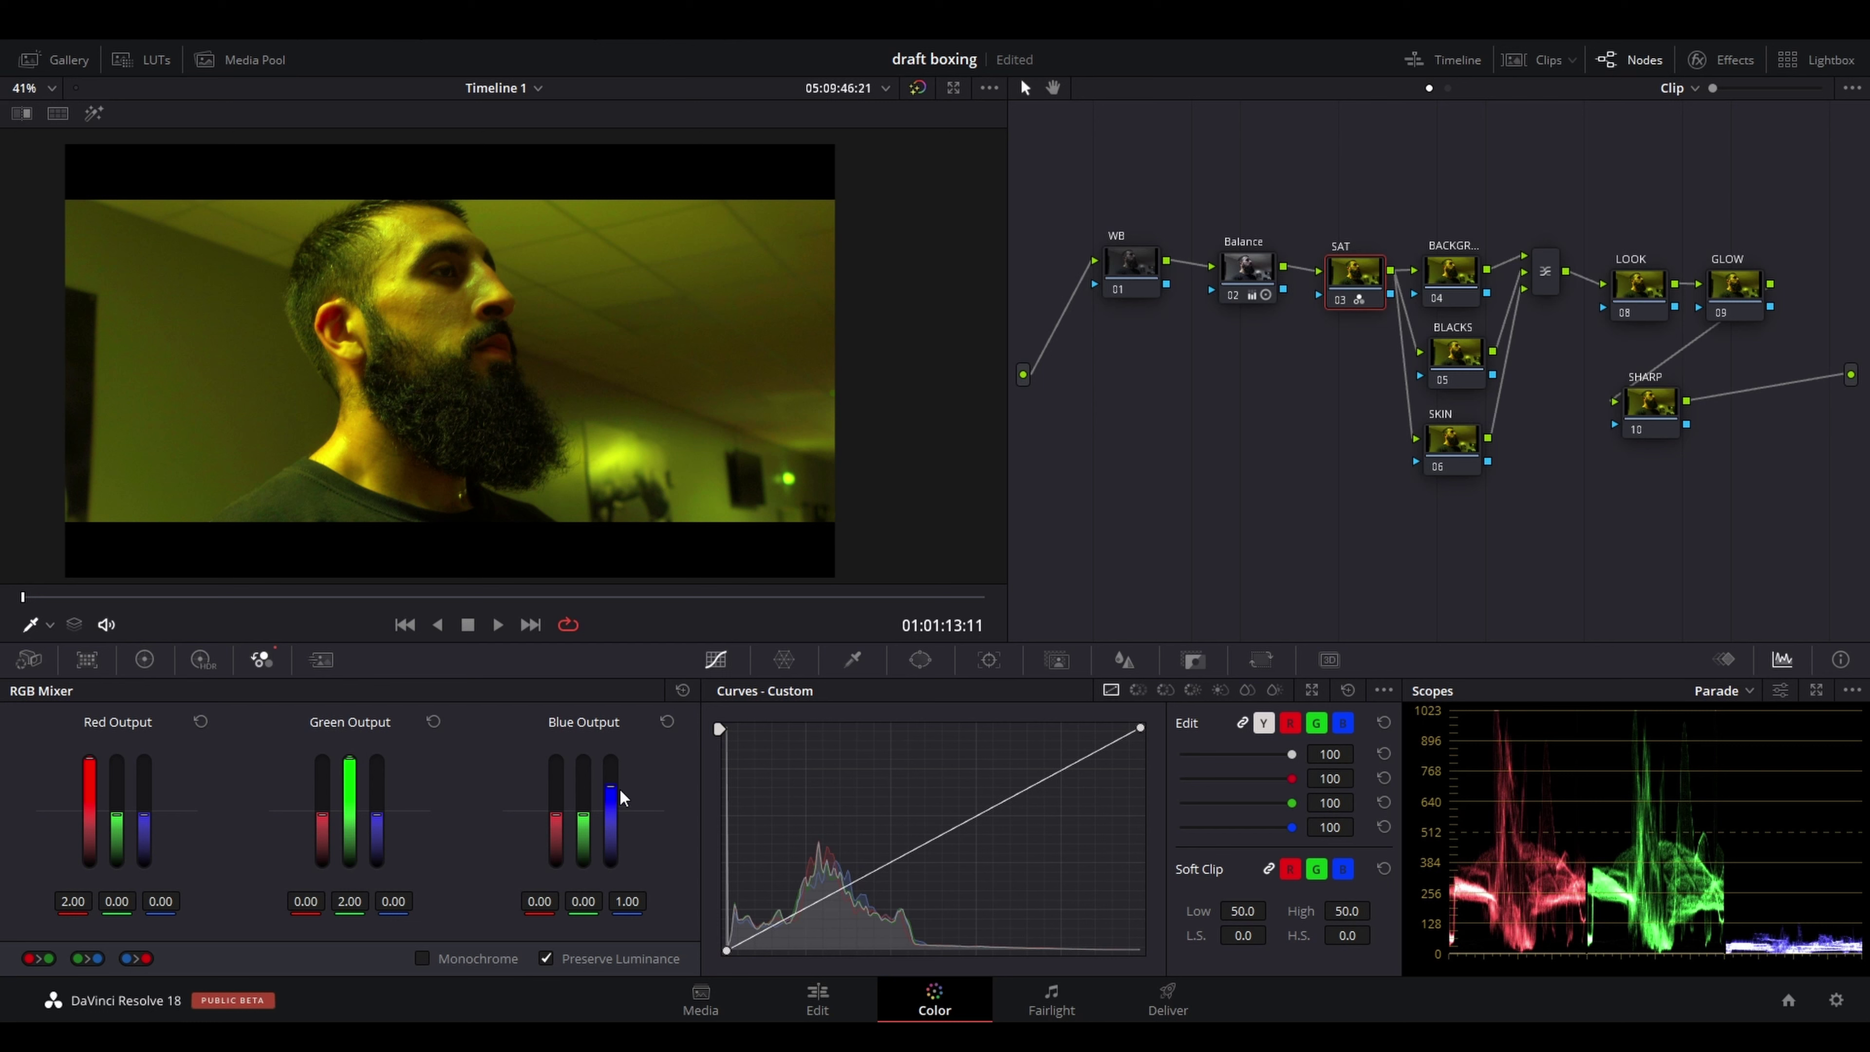
drag(610, 783, 610, 758)
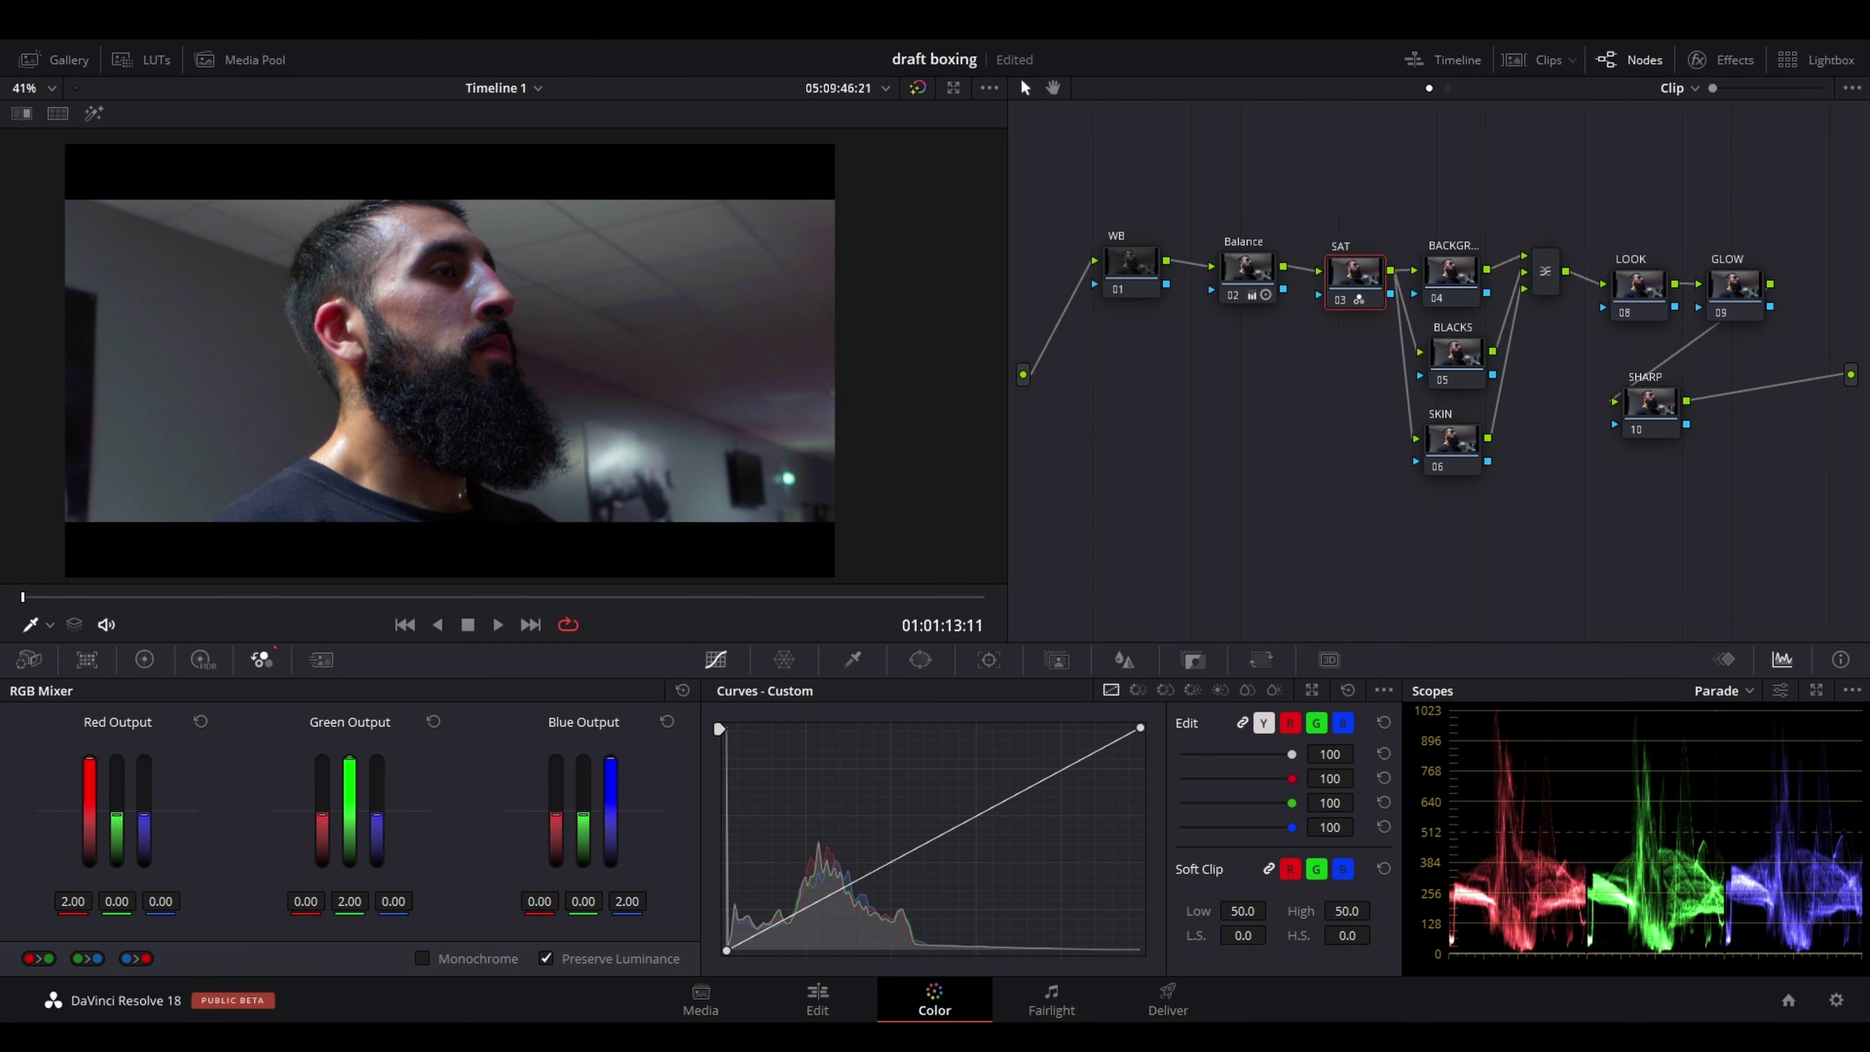
Return to the primary color wheels and examine the wall and ceiling colors behind the man up close
click(147, 660)
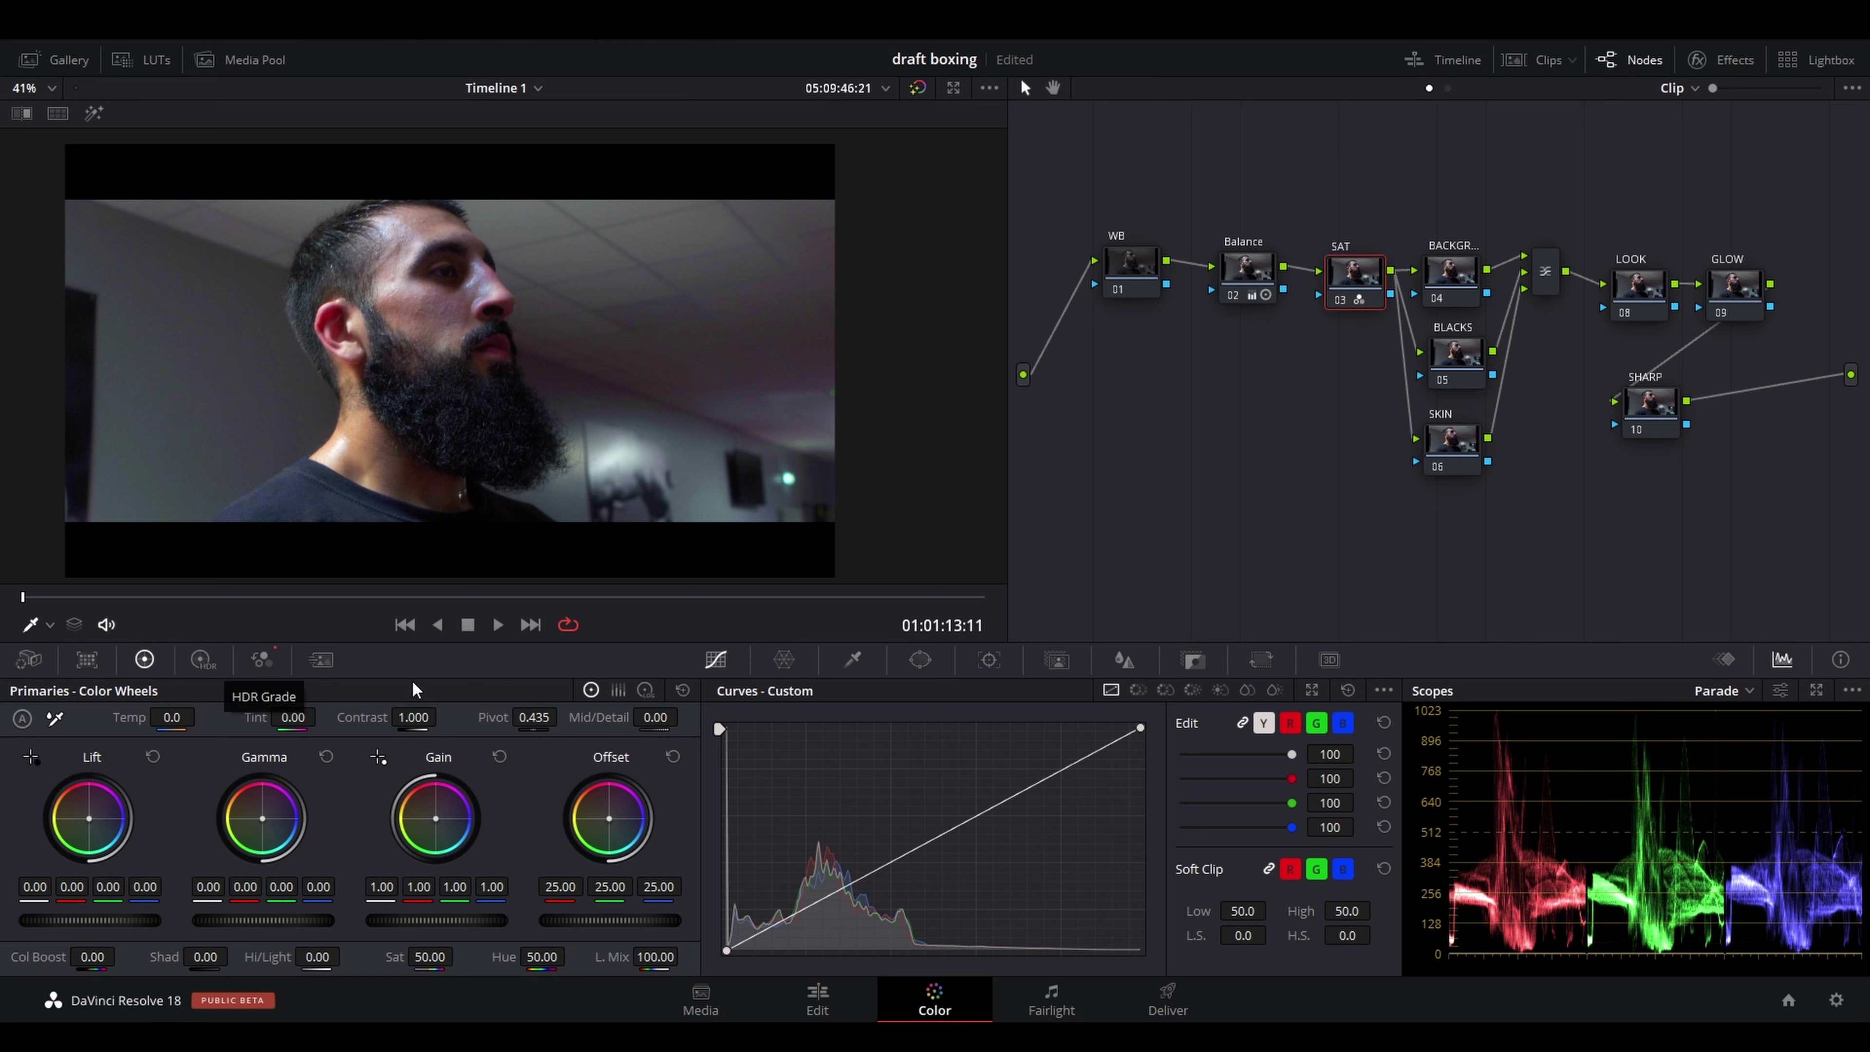
click(262, 659)
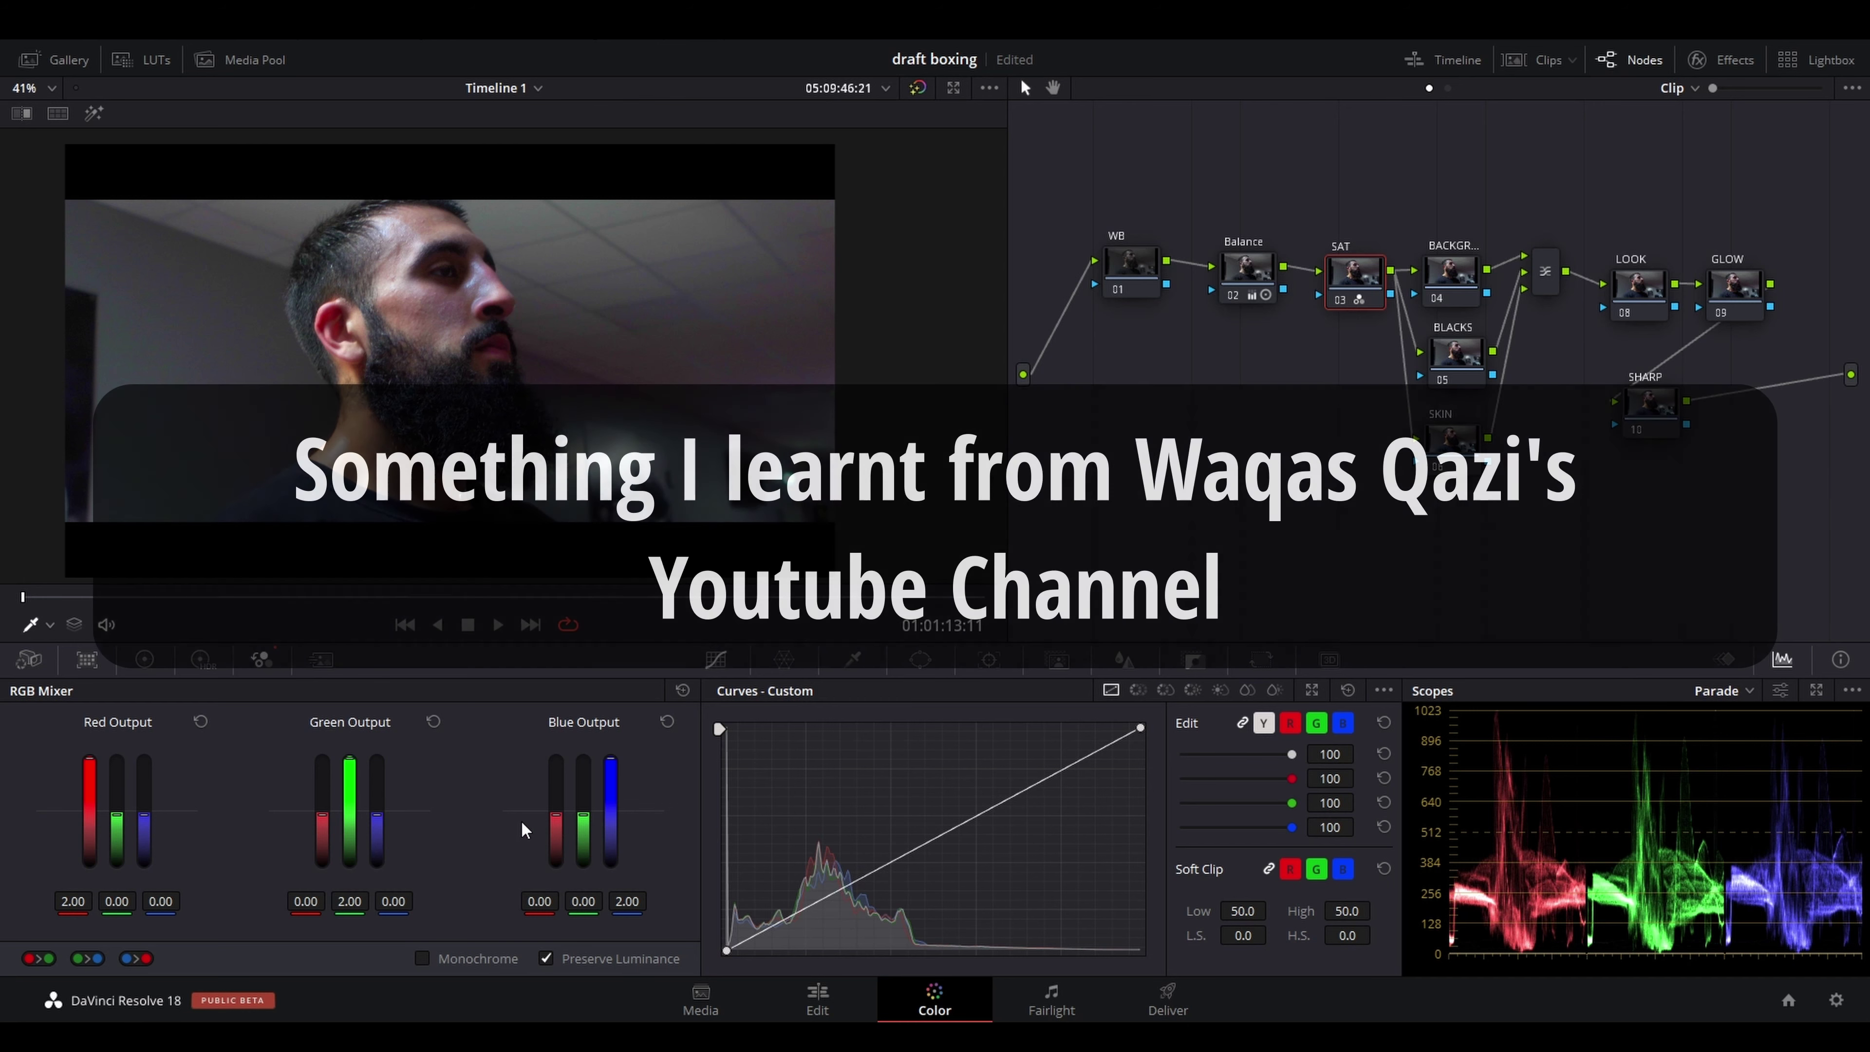
click(144, 659)
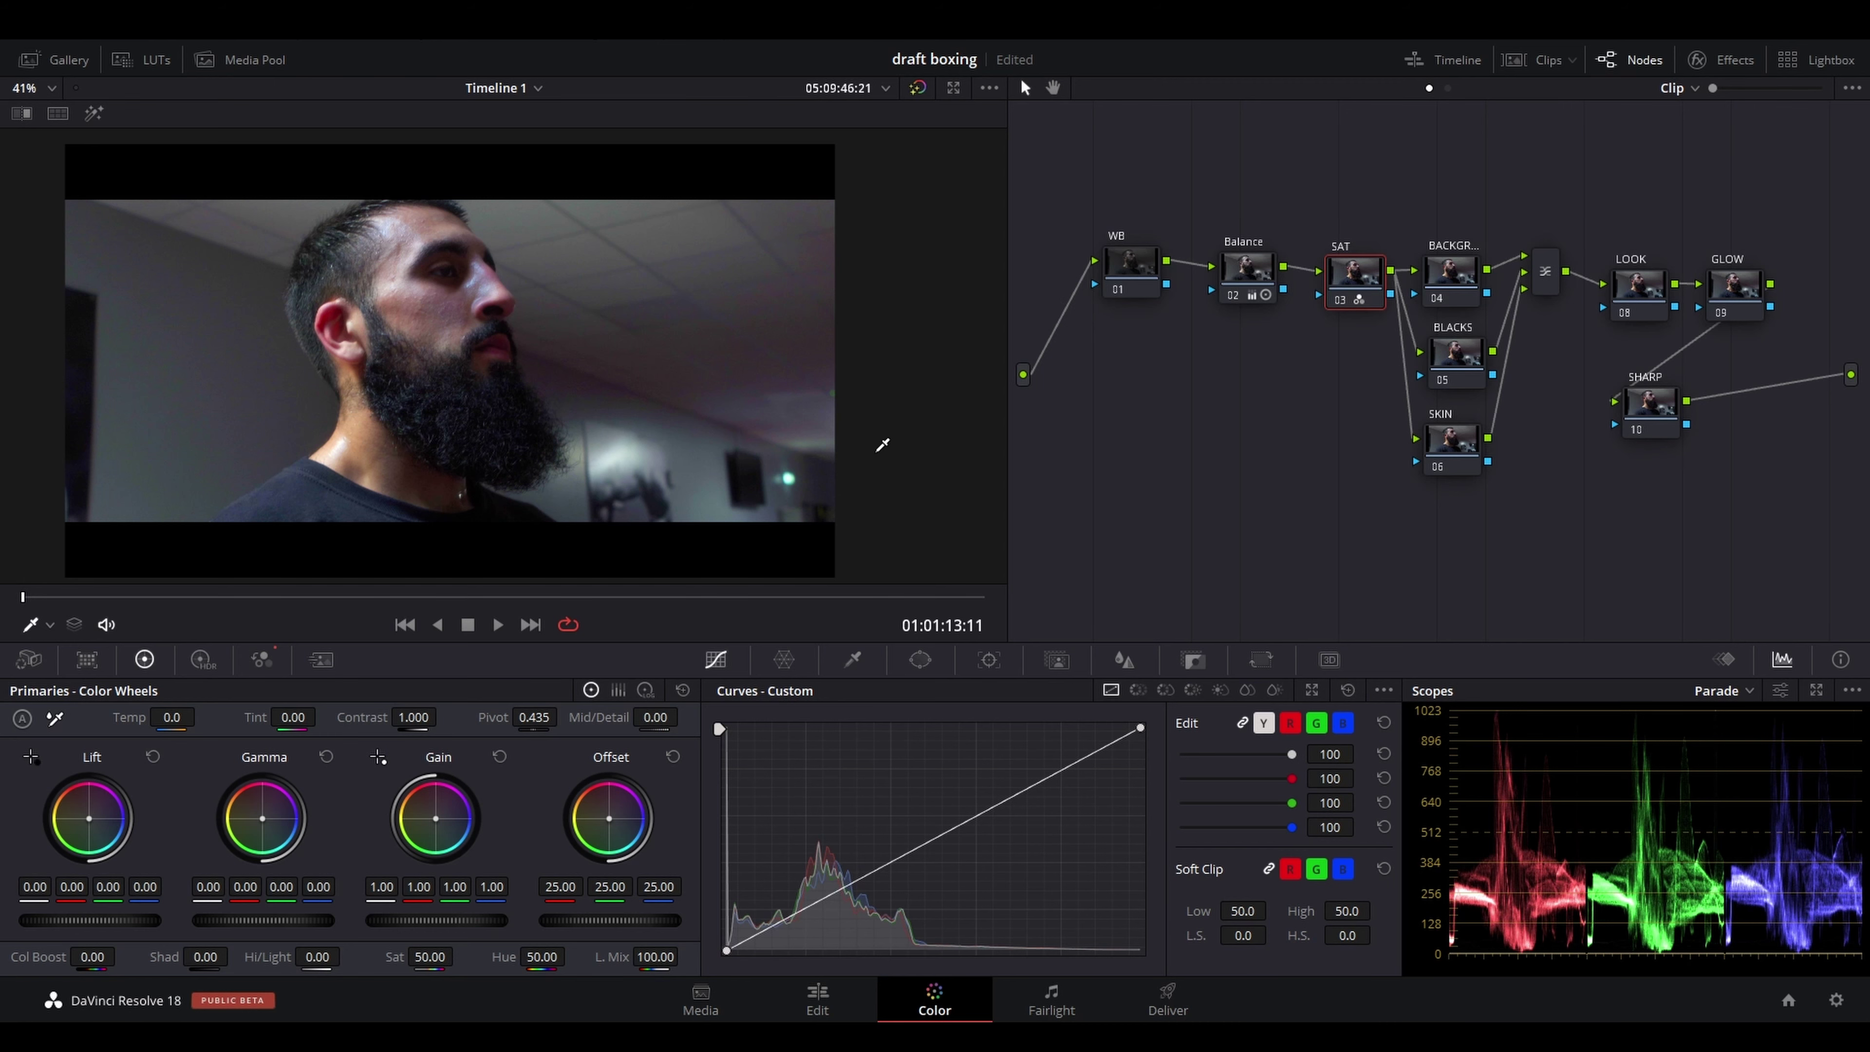
scroll(697, 367, up, 5)
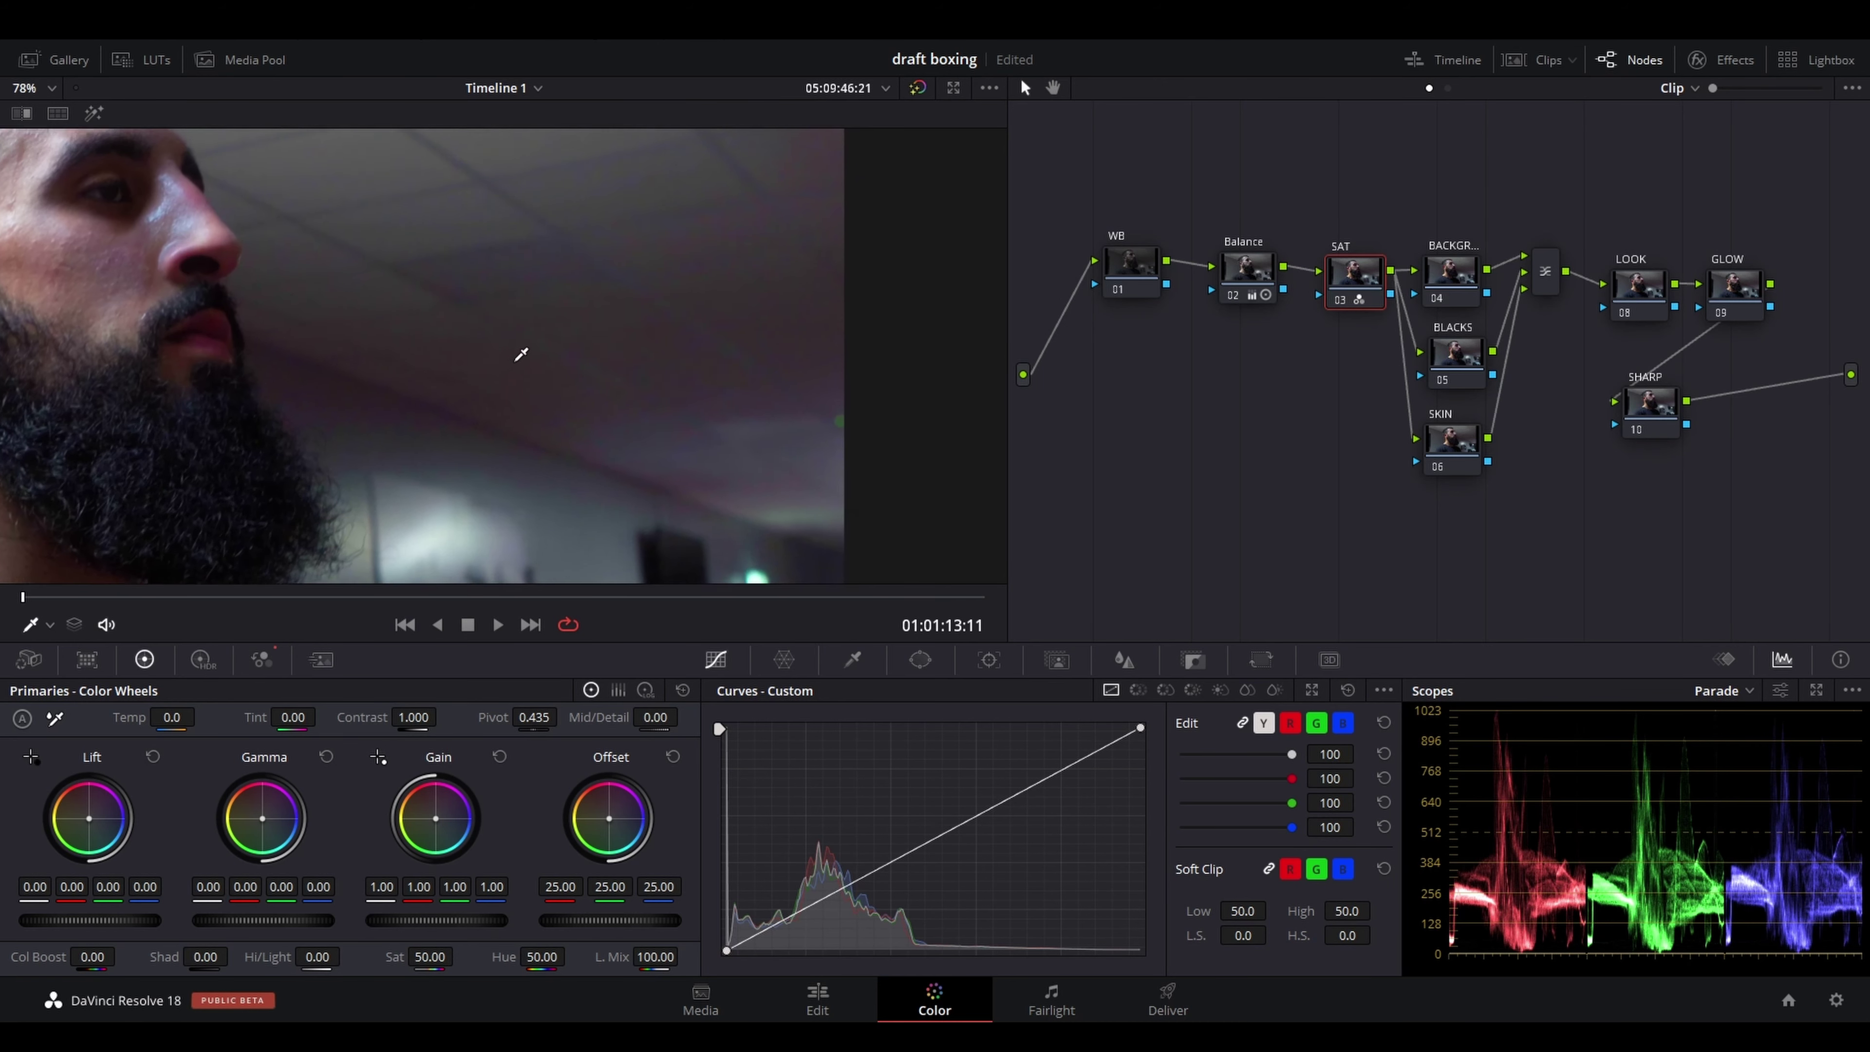
scroll(572, 421, down, 5)
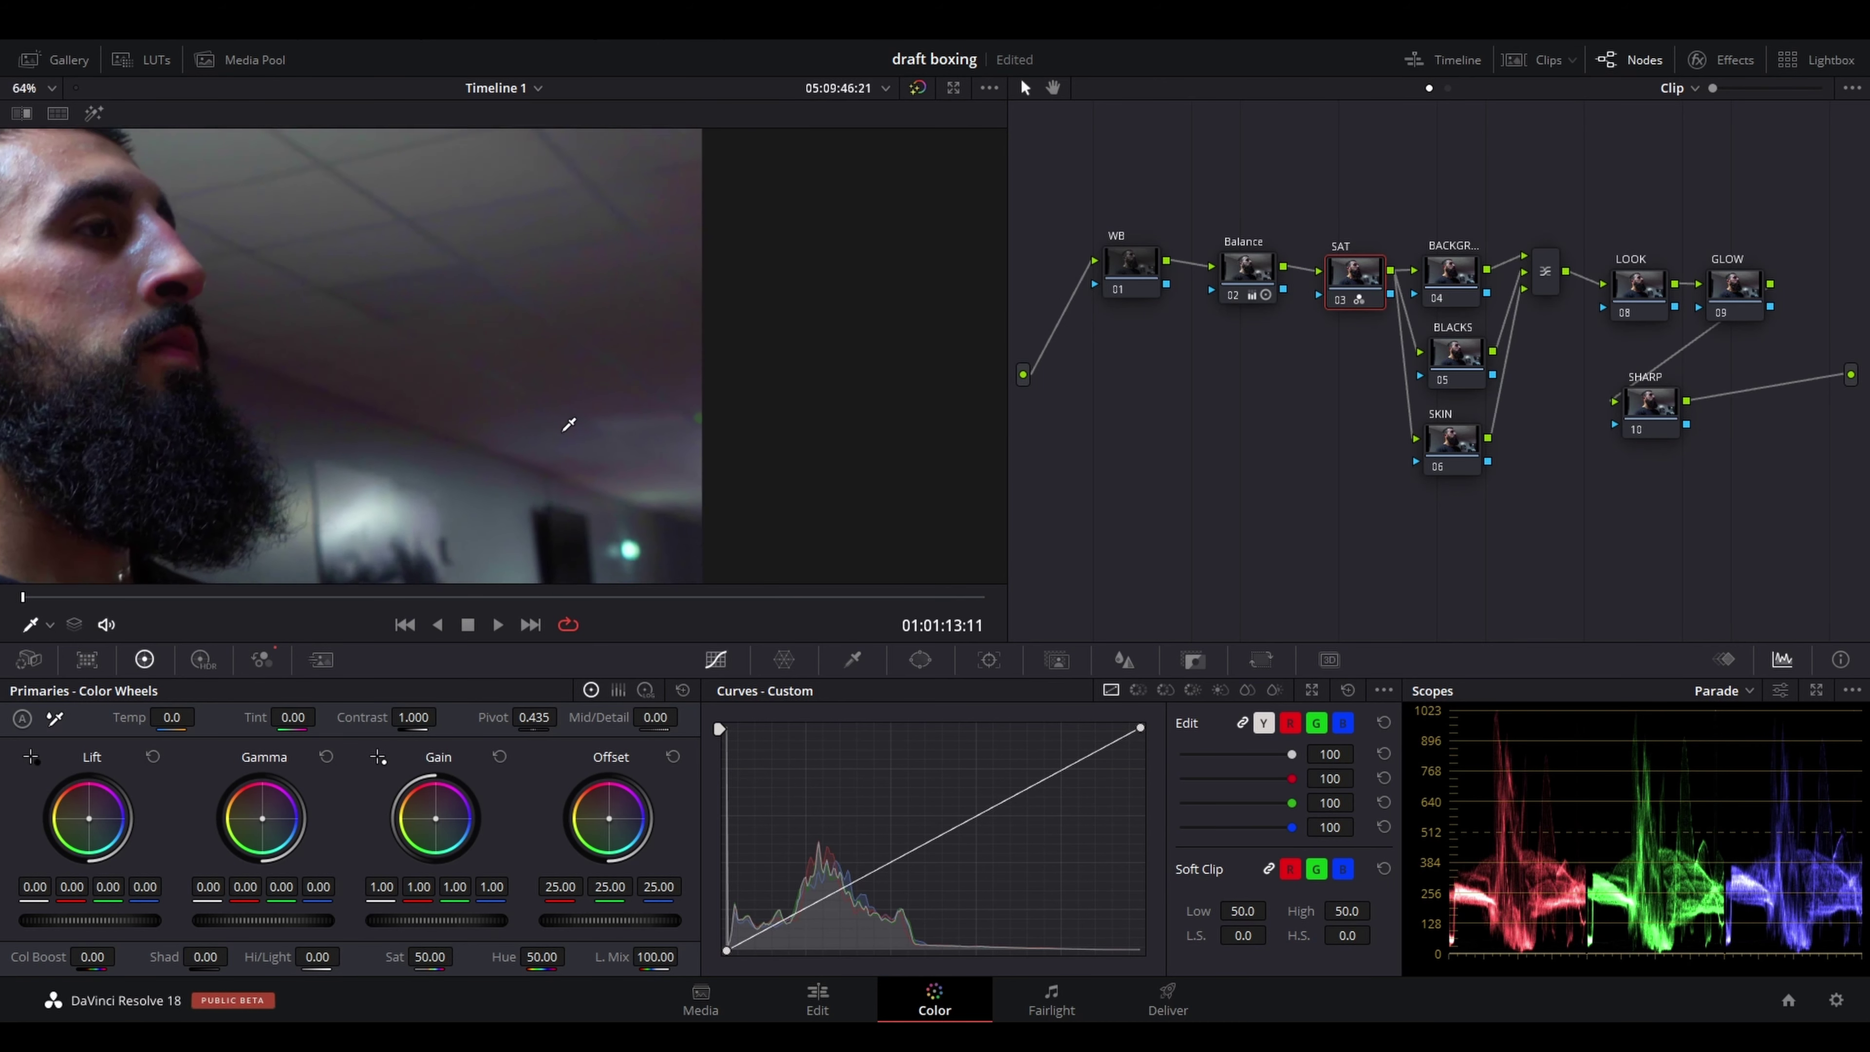
drag(564, 432, 790, 434)
scroll(790, 434, down, 1)
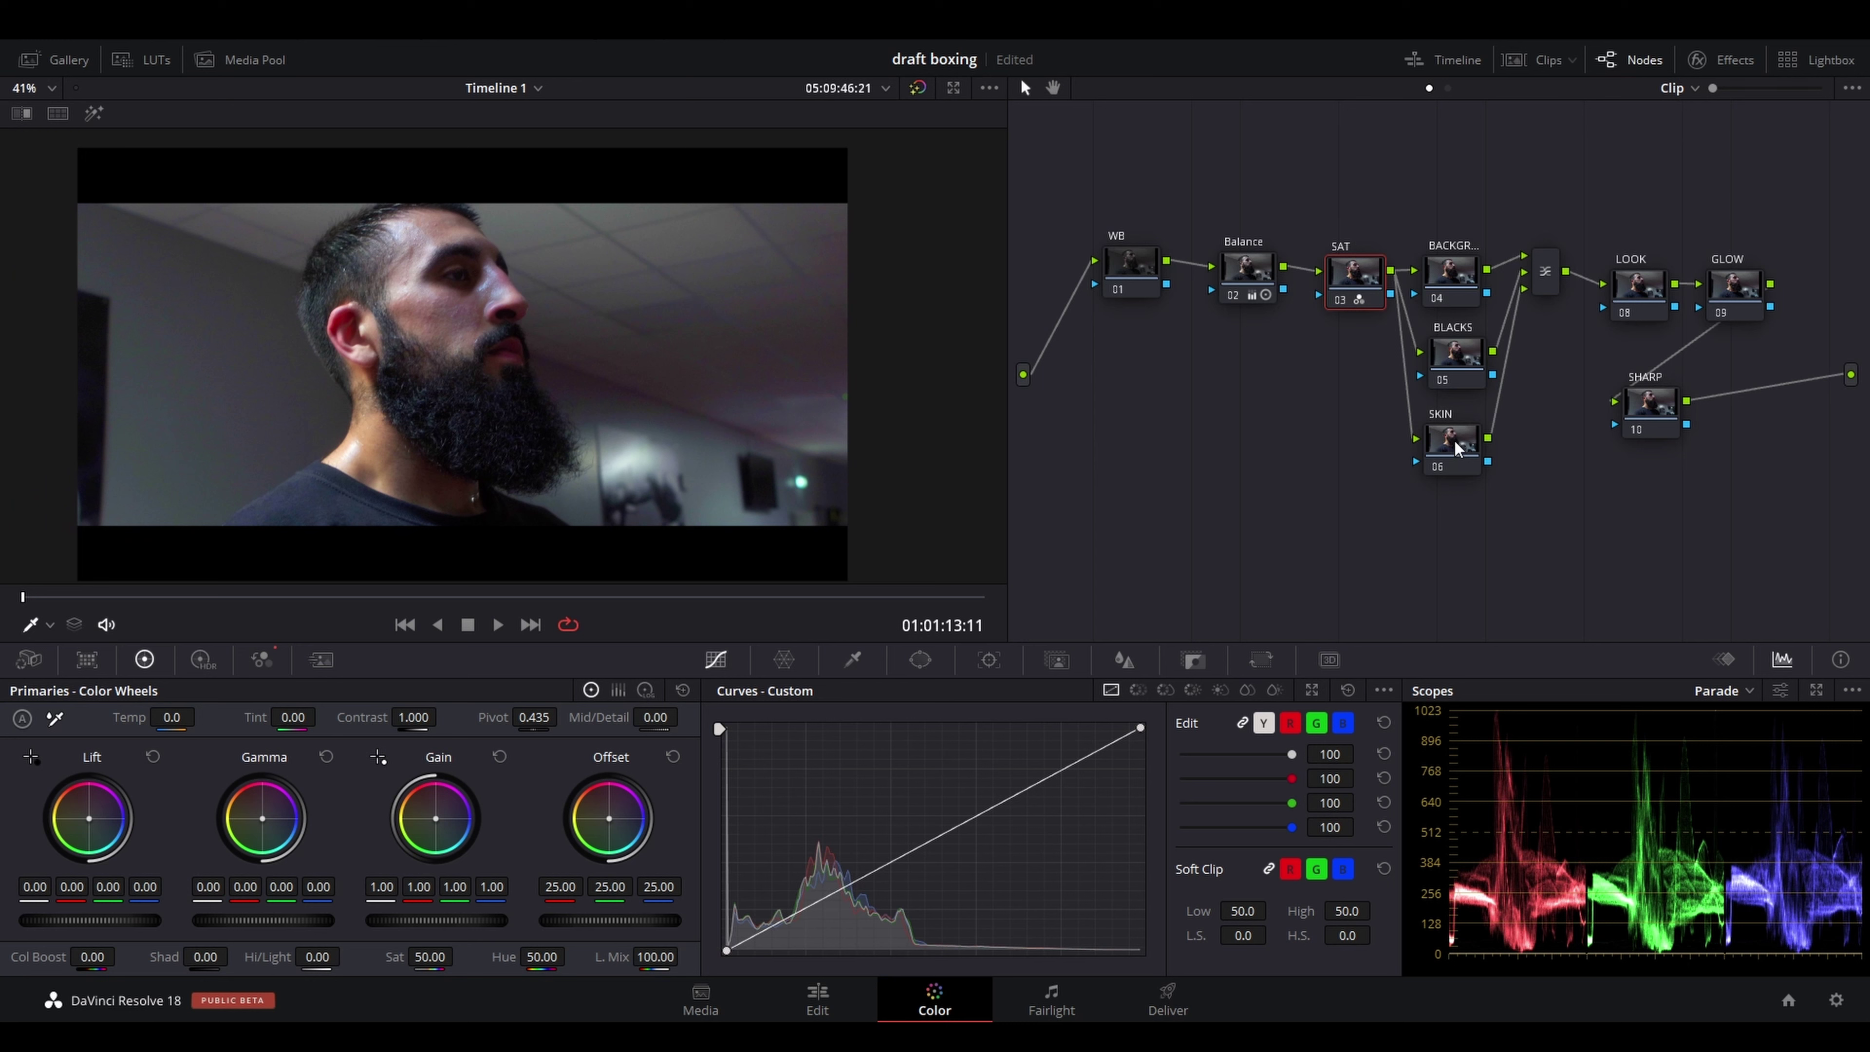
Select the SKIN node and move it slightly so it sits beneath the BLACKS node
click(1475, 447)
drag(1551, 186, 1399, 501)
click(1481, 504)
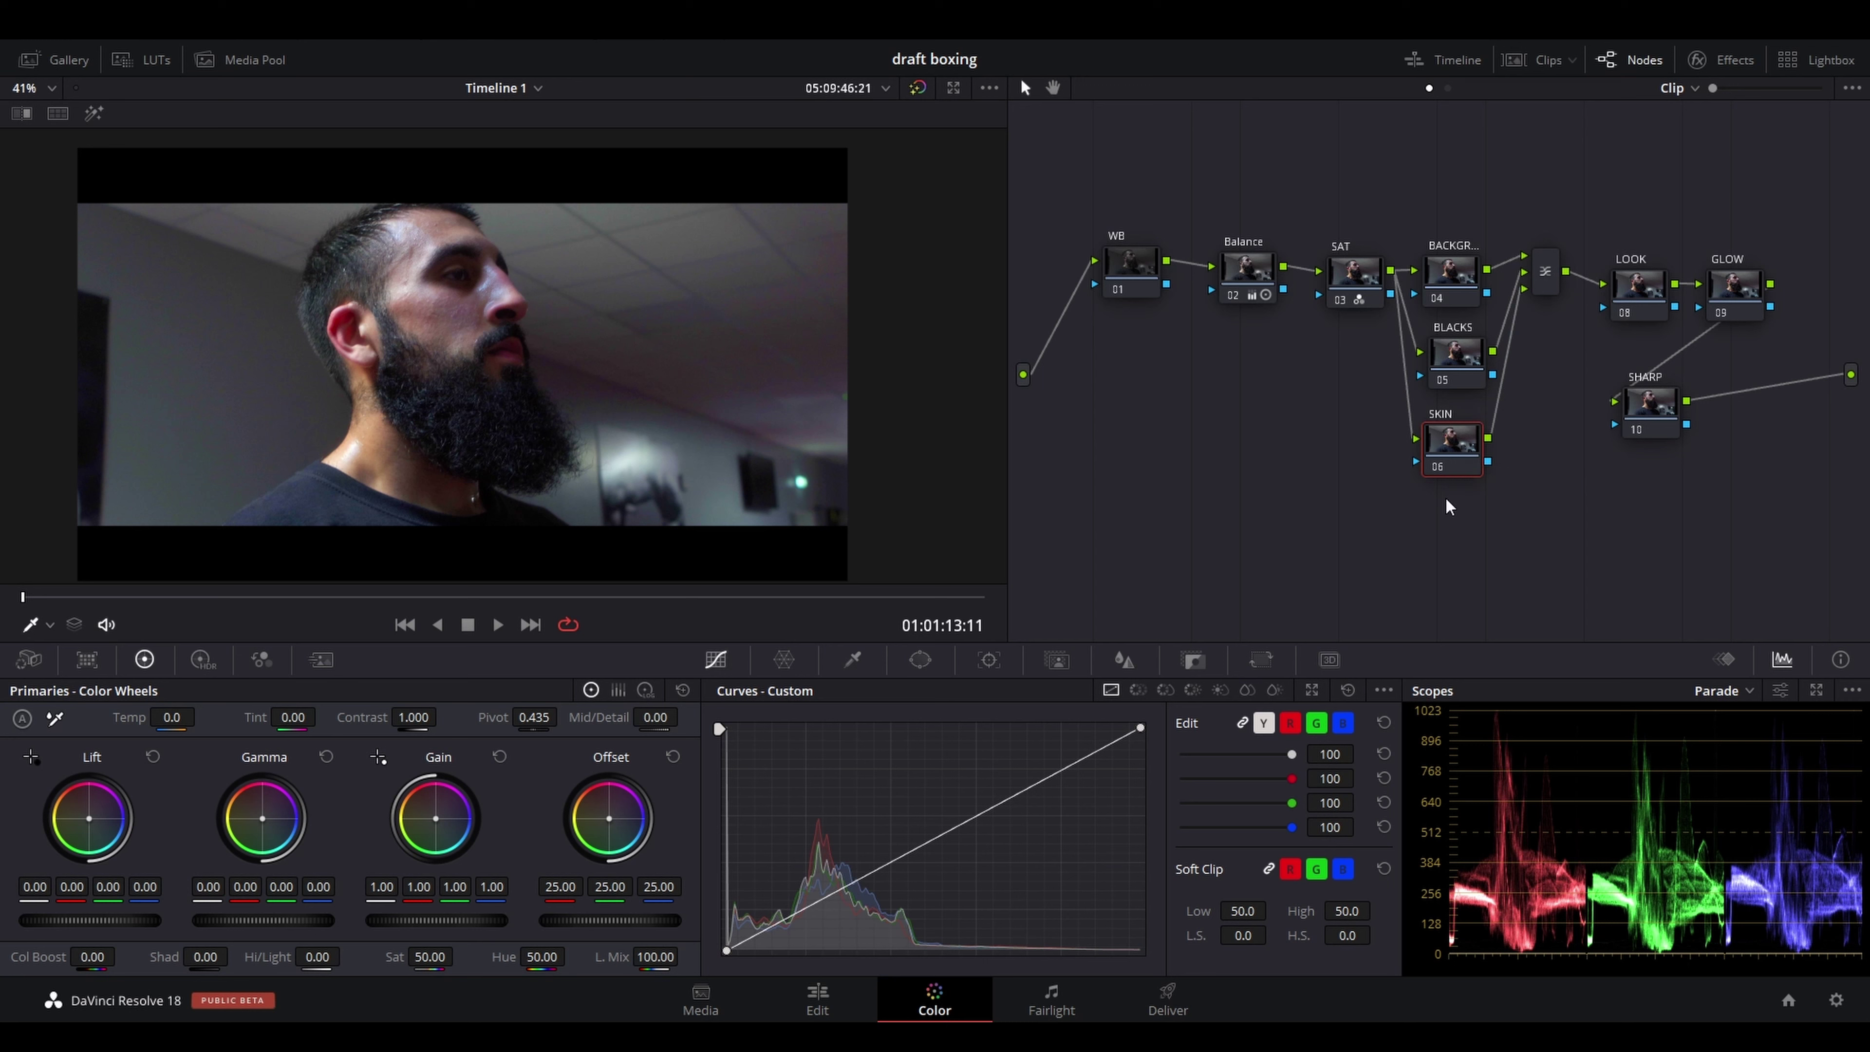
drag(1455, 470, 1466, 462)
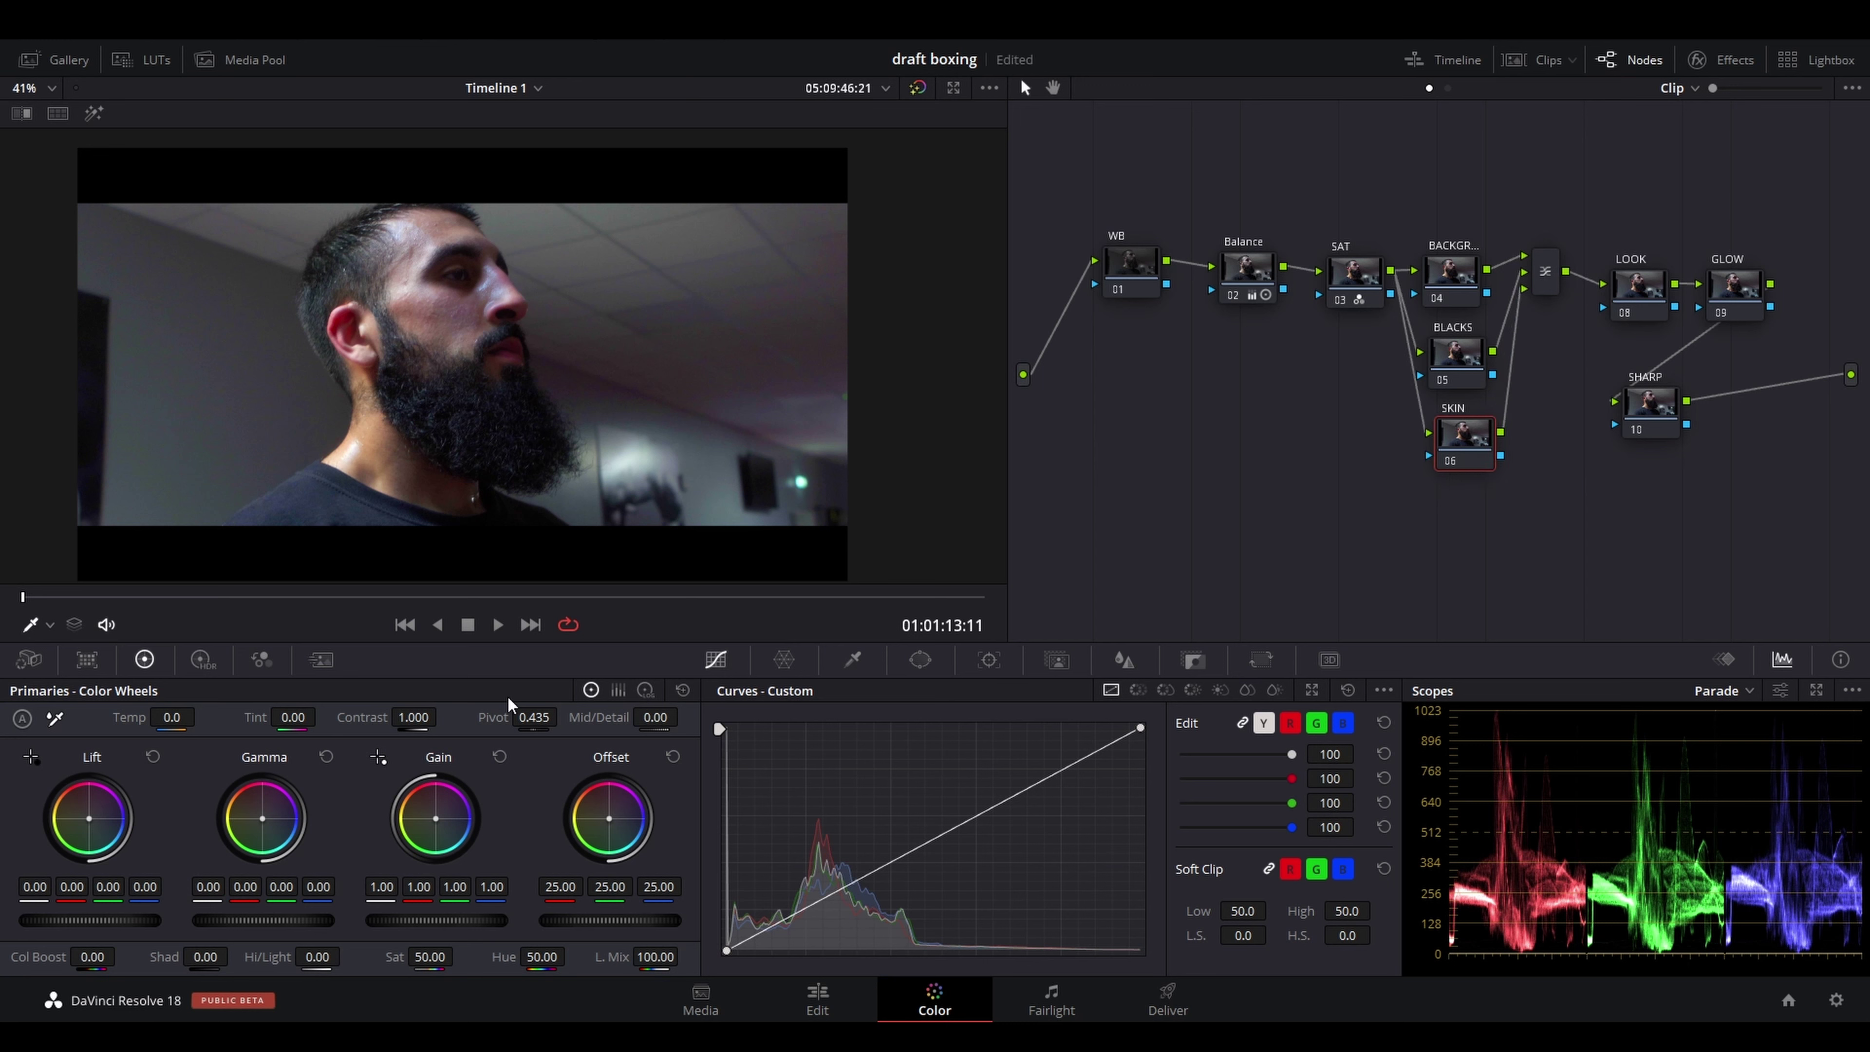
Sample the skin tone on the man's face with the HSL Qualifier on the SKIN node and highlight the selection
click(850, 659)
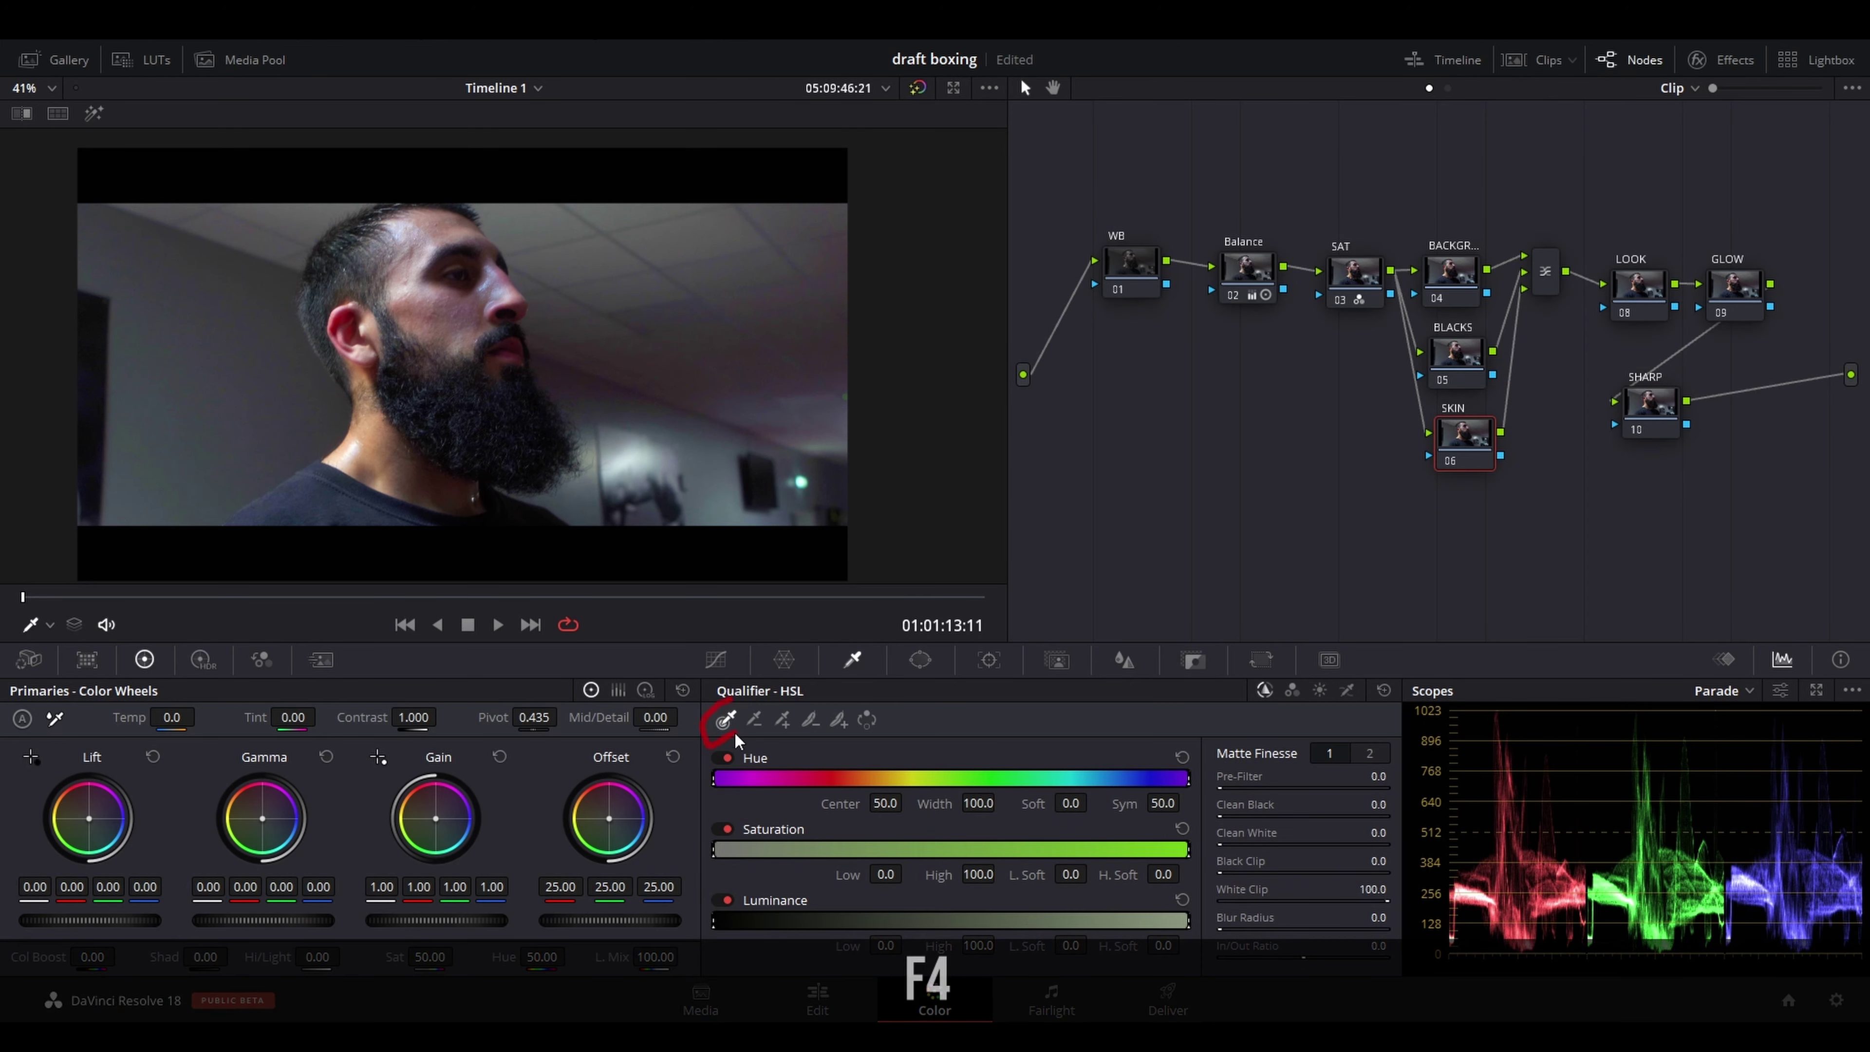
click(724, 711)
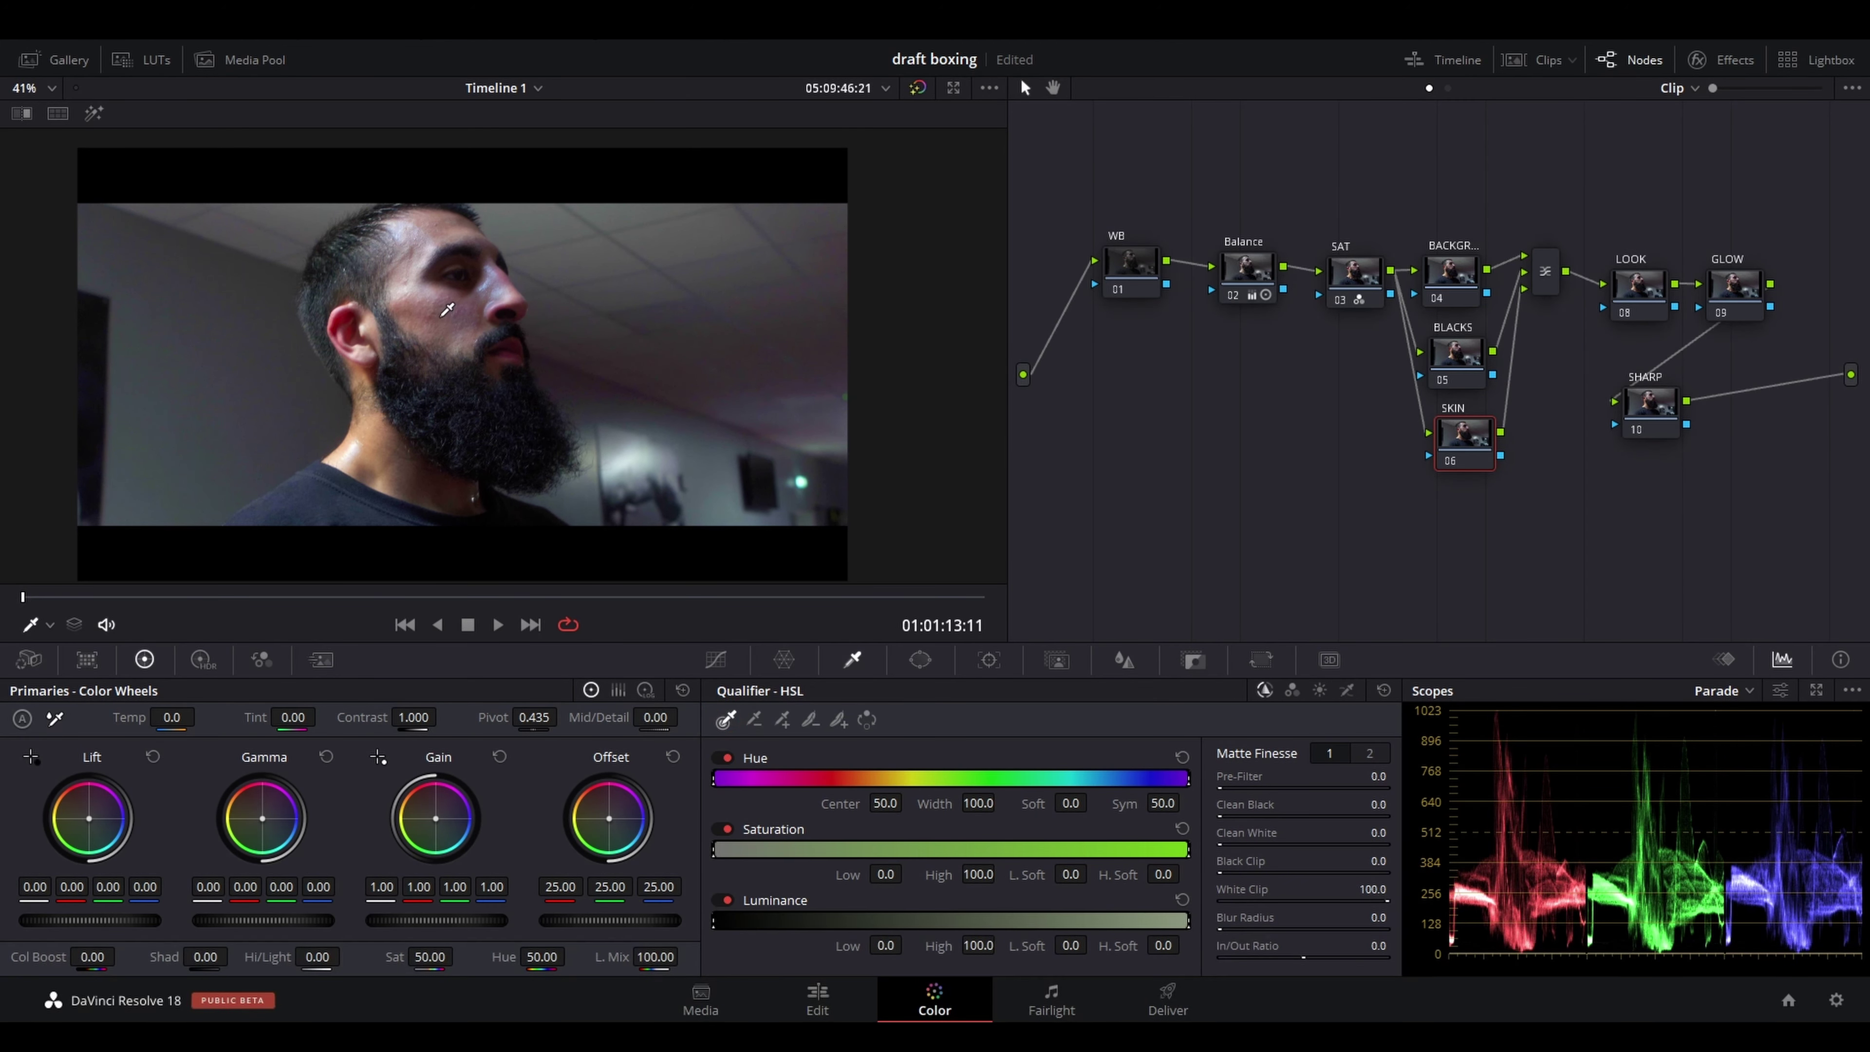
click(477, 326)
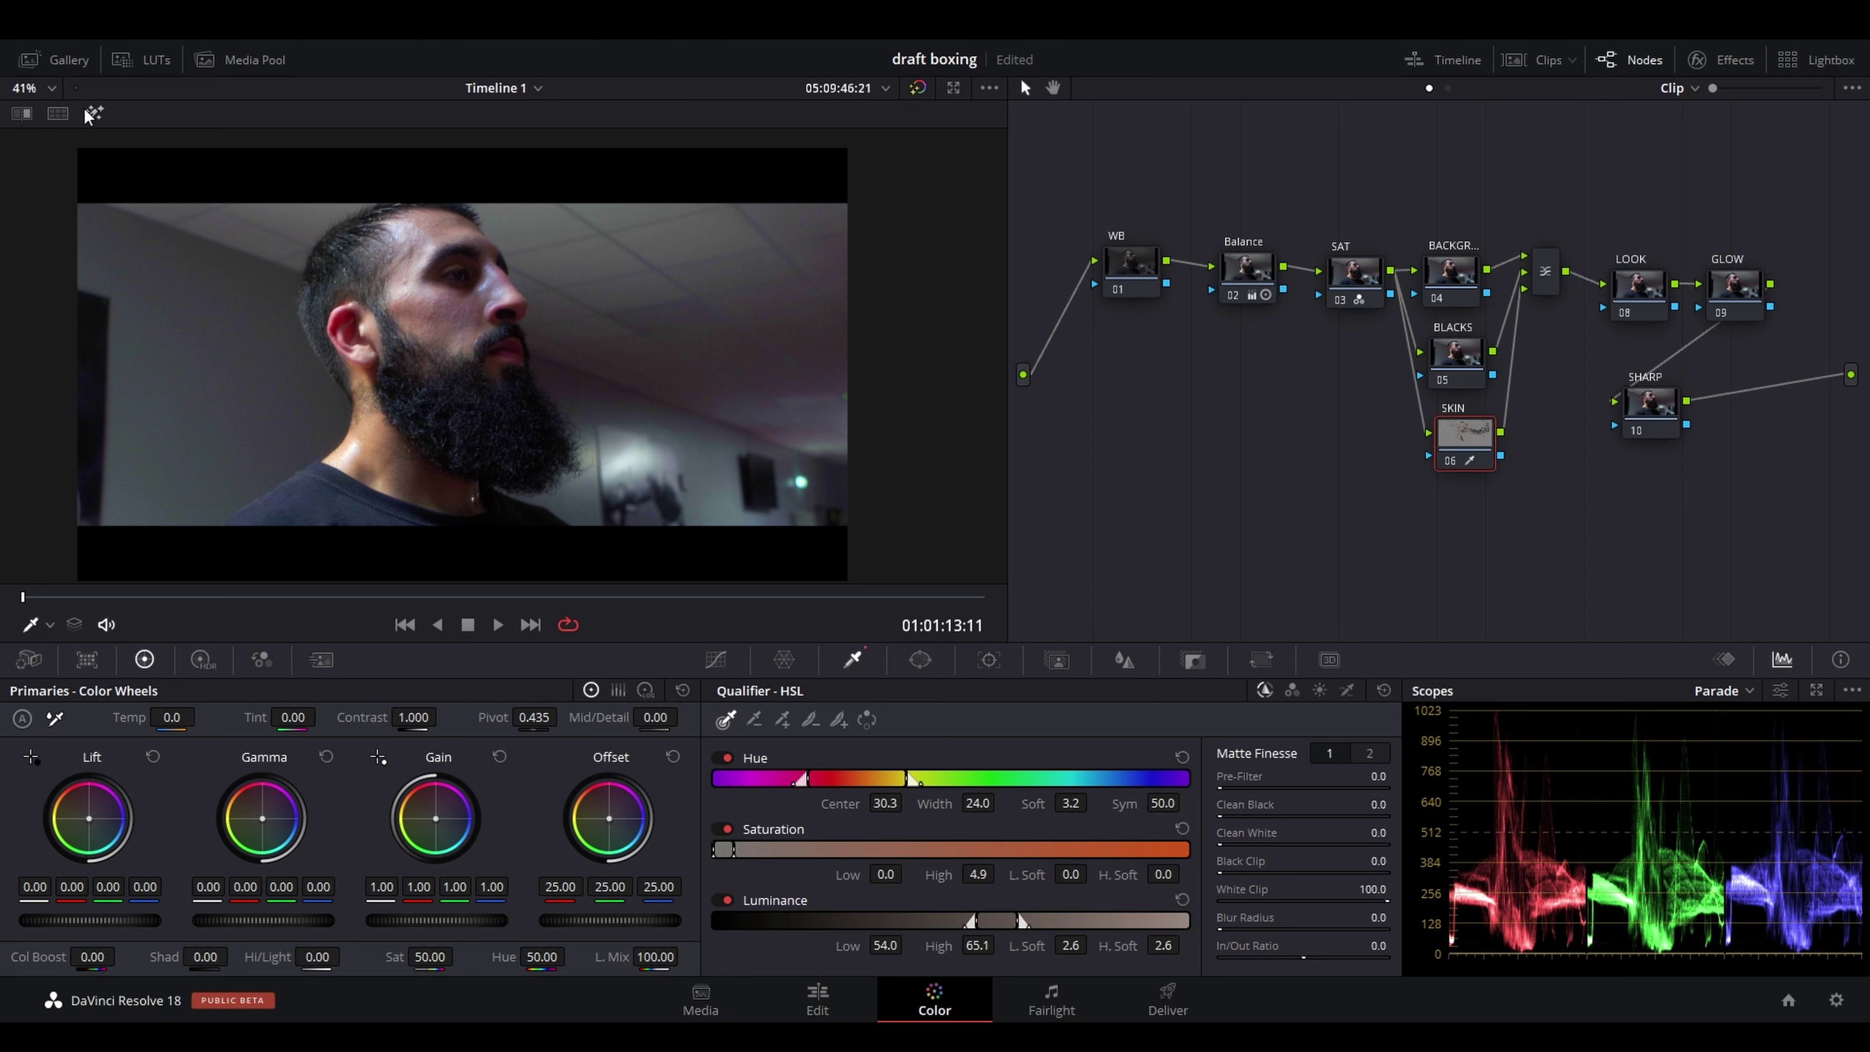
key(shift+h)
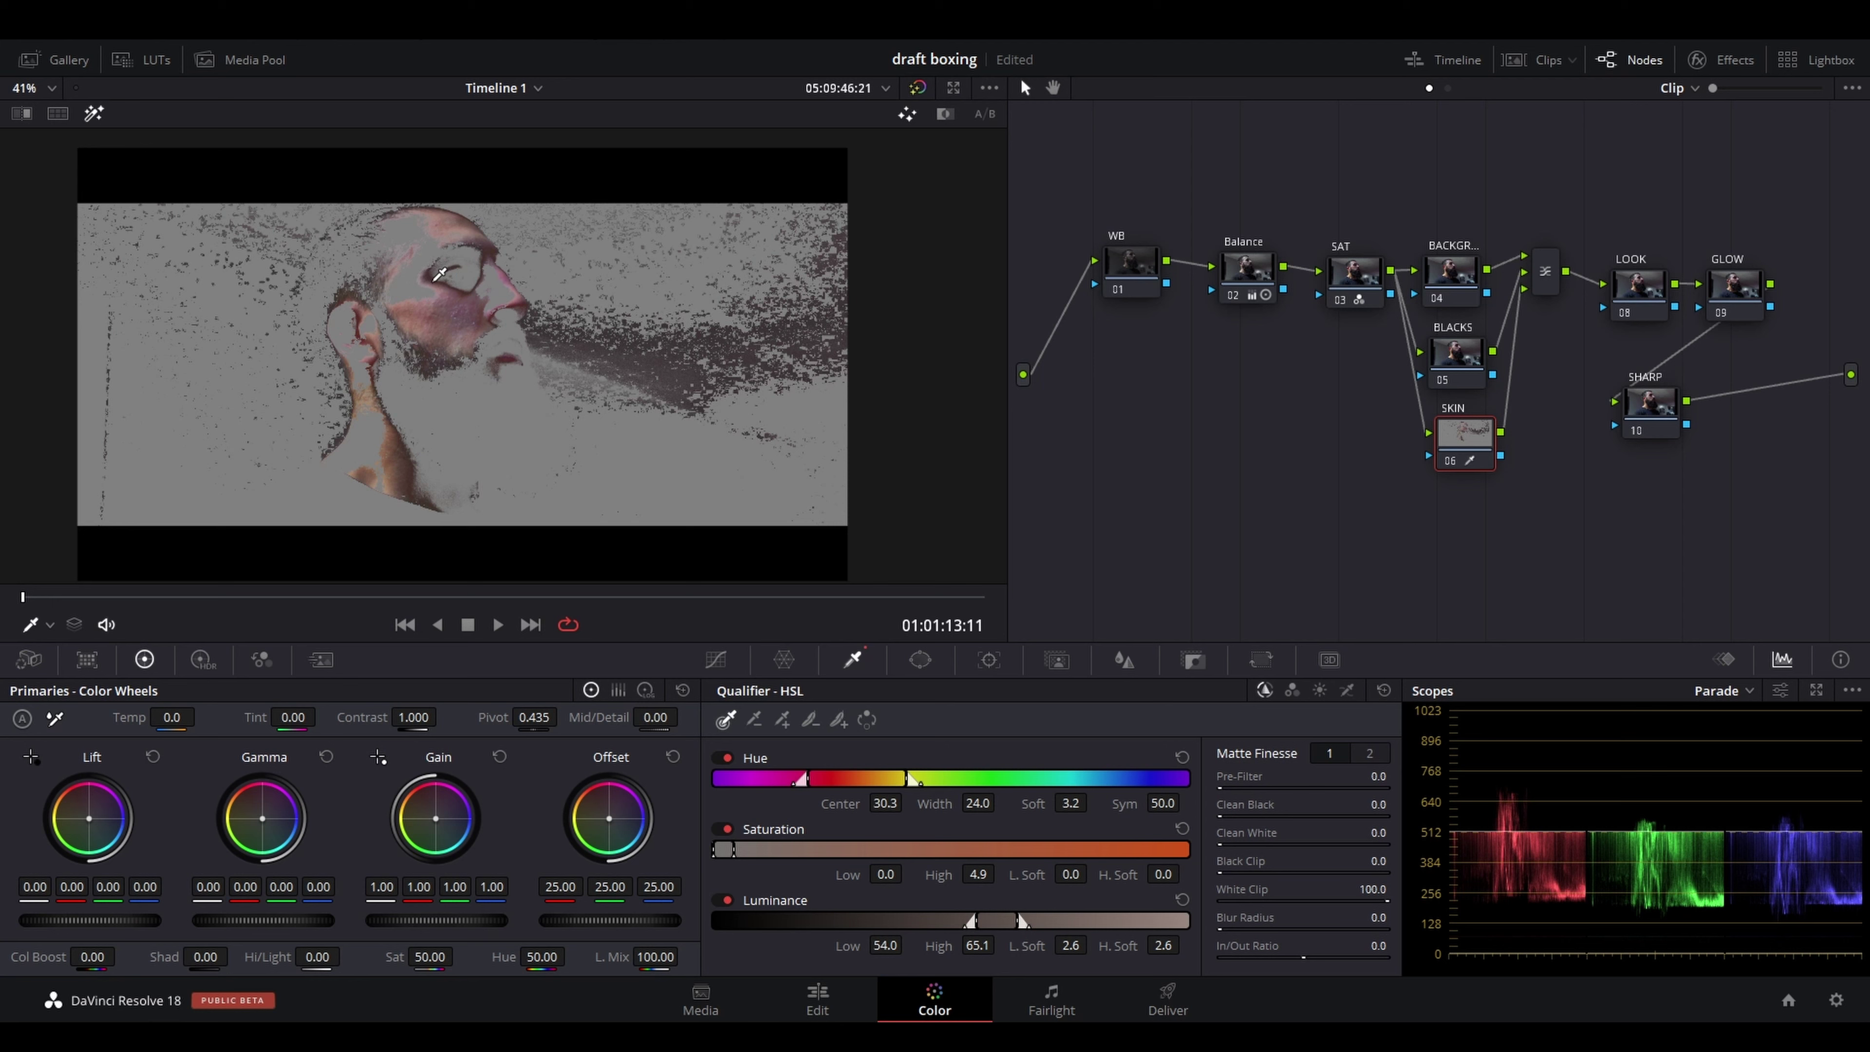
Extend the skin qualifier into brighter areas by raising the luminance High value to 75.5
key(F4)
key(F4)
mouse_move(1224, 709)
mouse_down()
mouse_move(792, 731)
mouse_move(659, 904)
mouse_move(1127, 998)
mouse_move(1274, 968)
mouse_move(1260, 754)
mouse_move(1009, 704)
mouse_up()
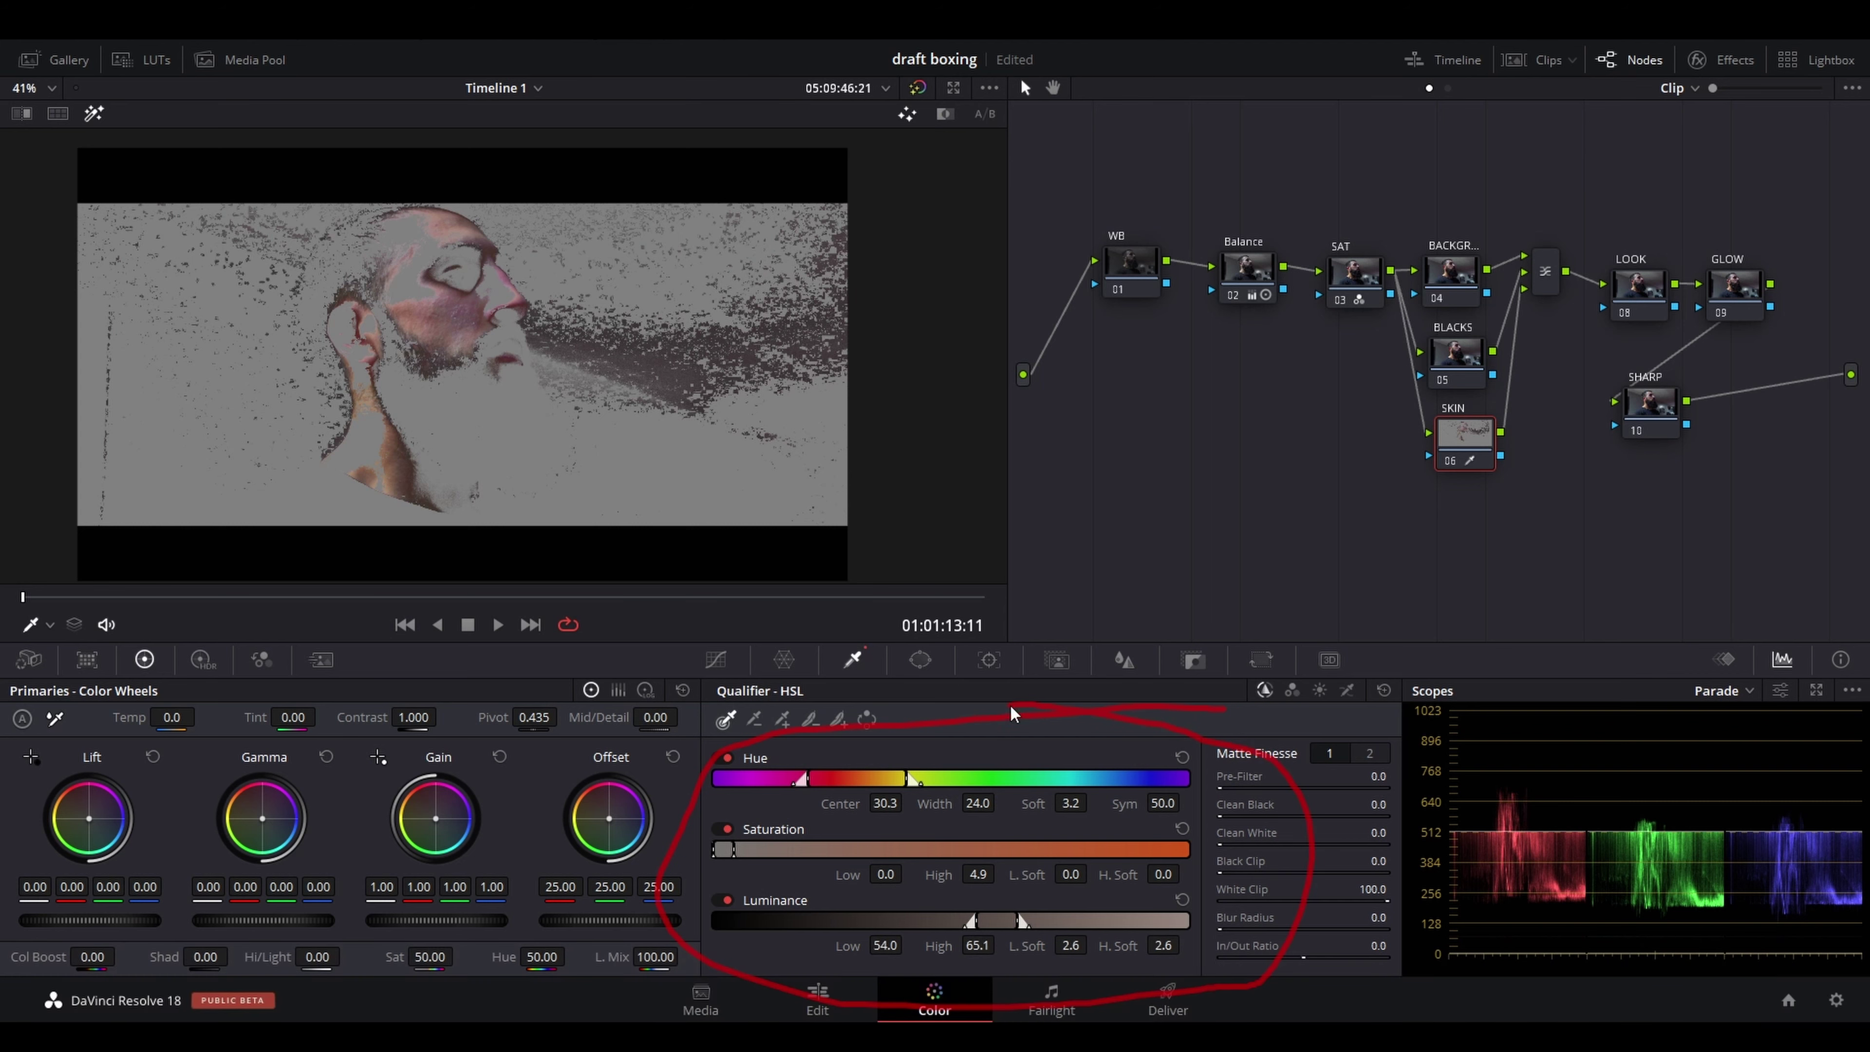
key(Escape)
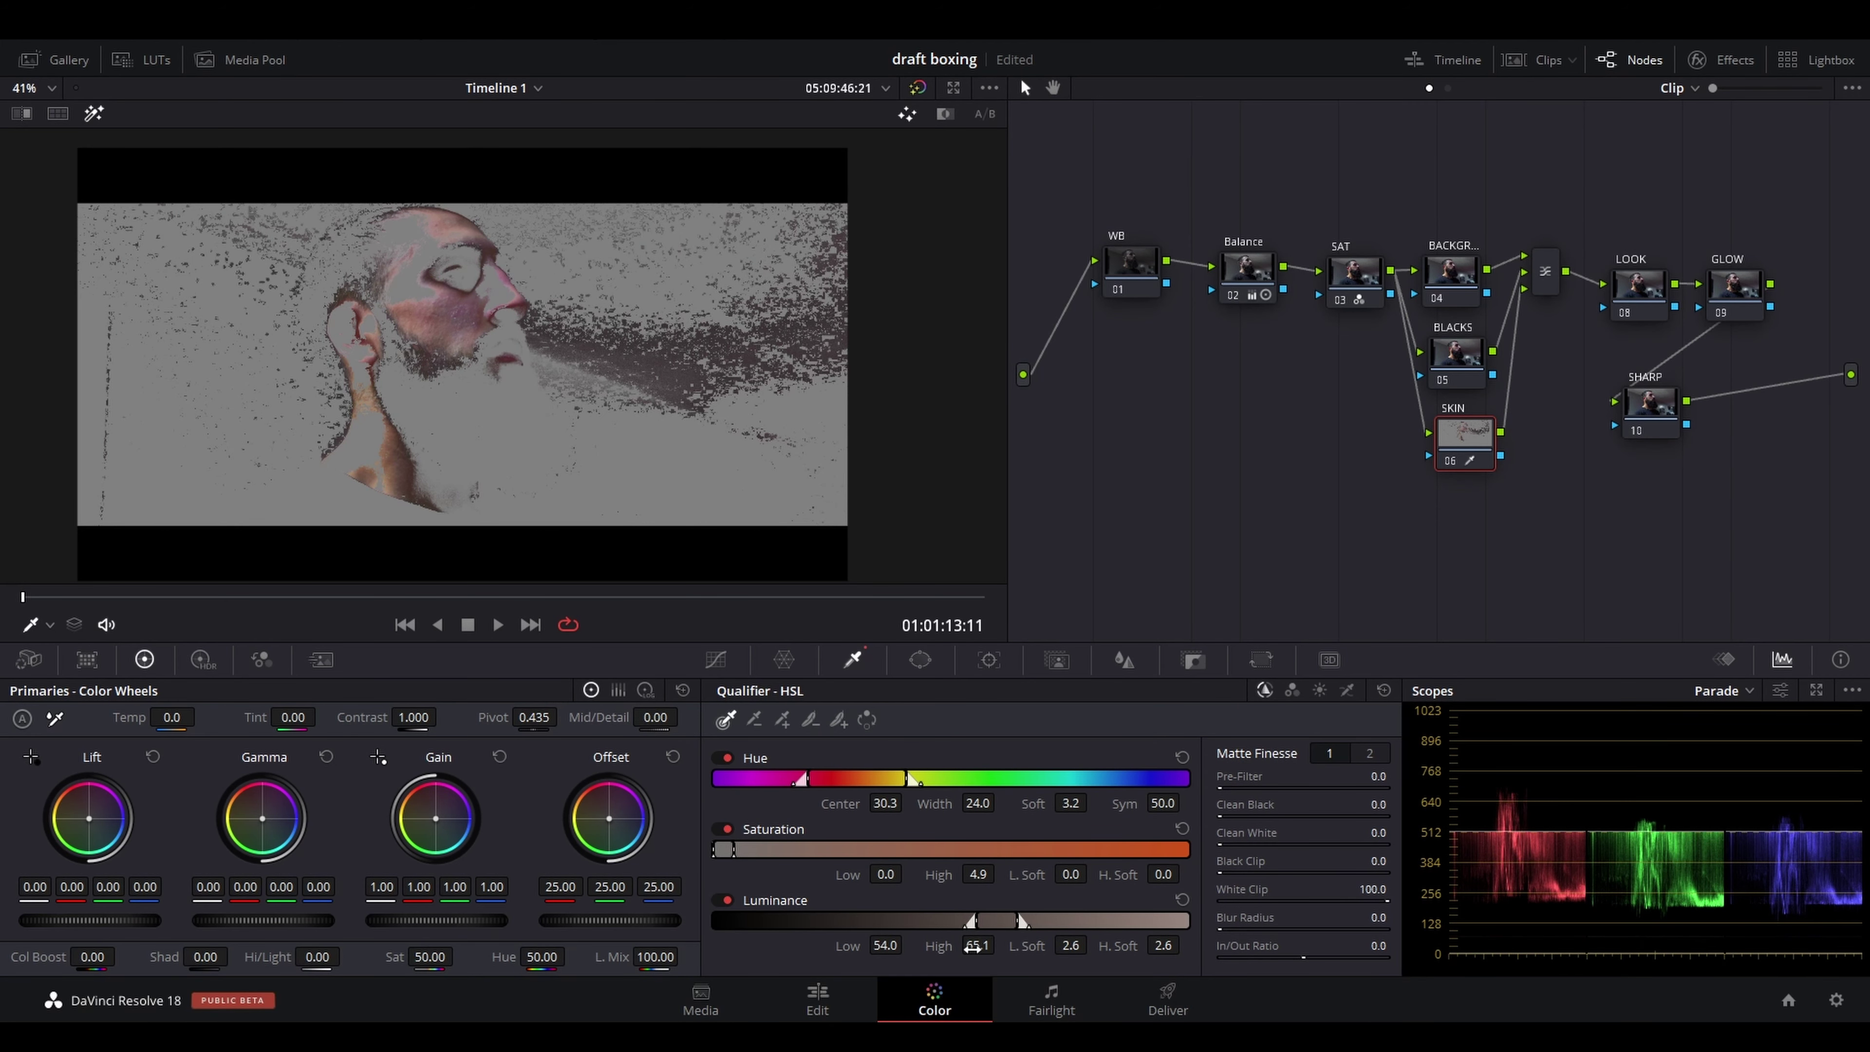
drag(972, 947, 999, 945)
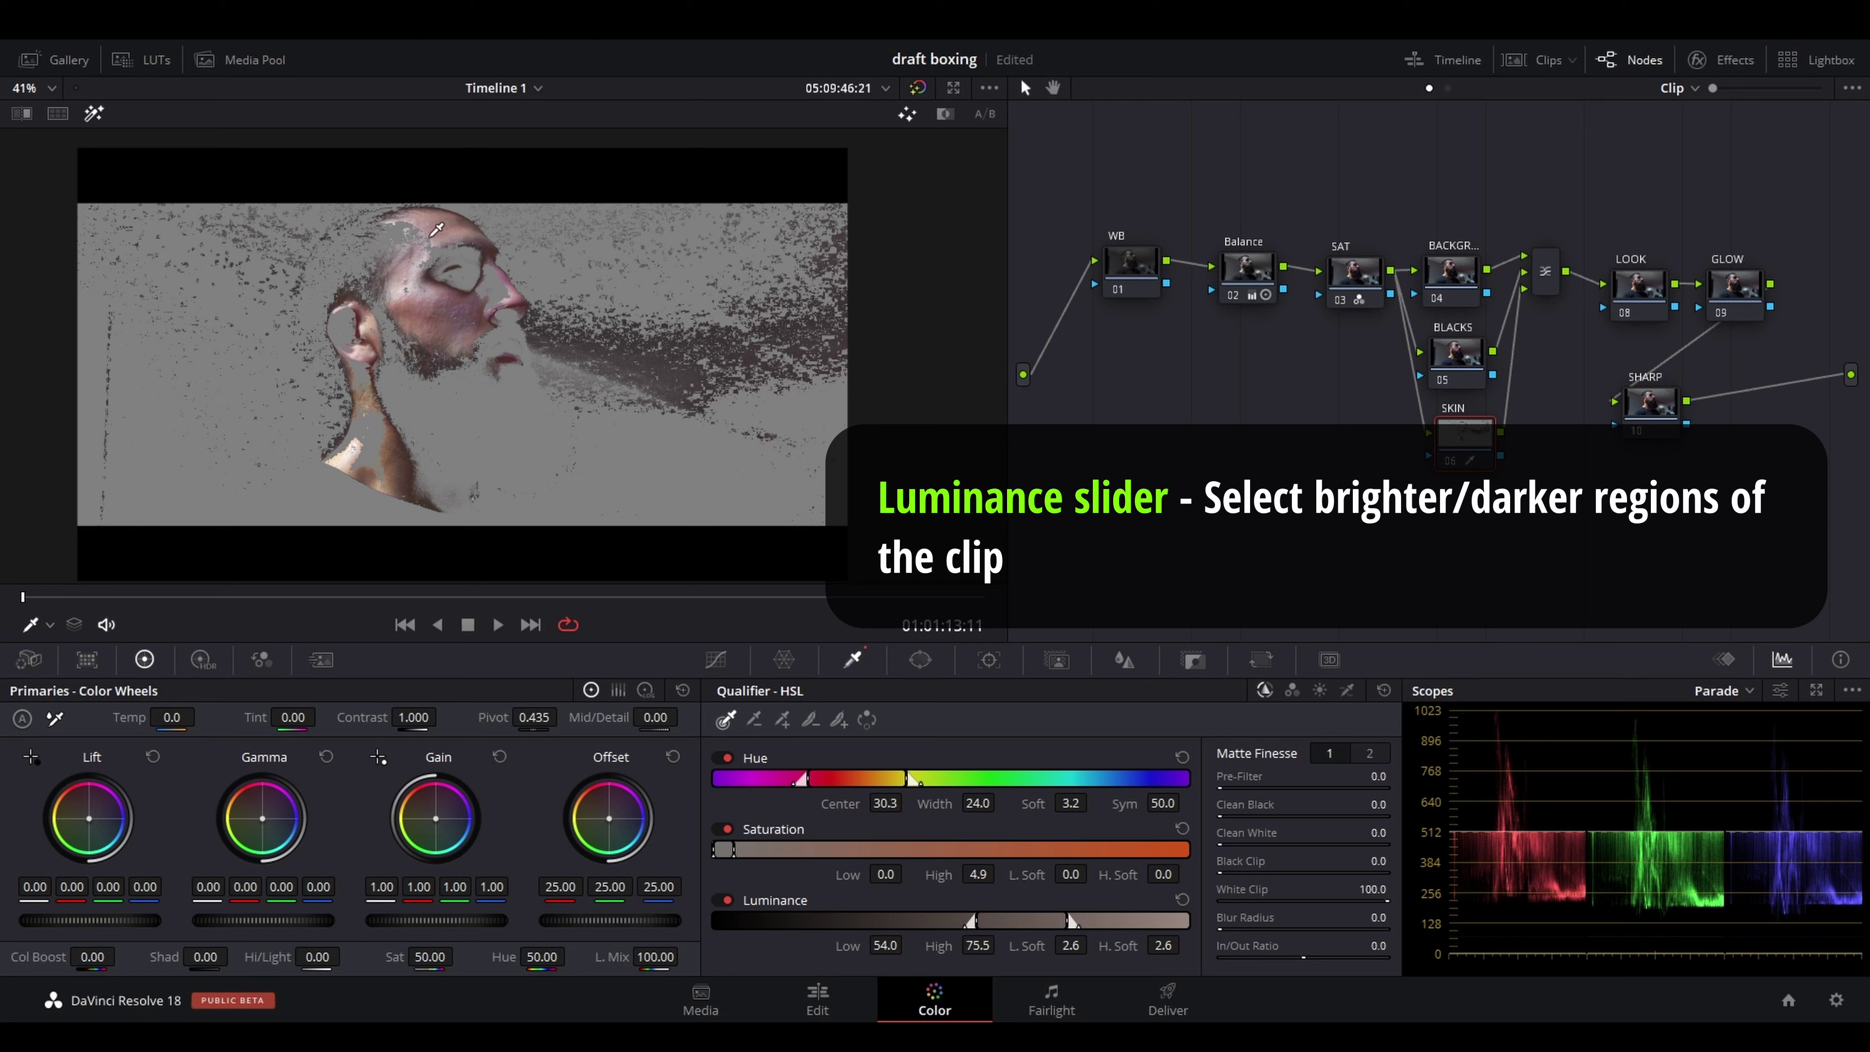
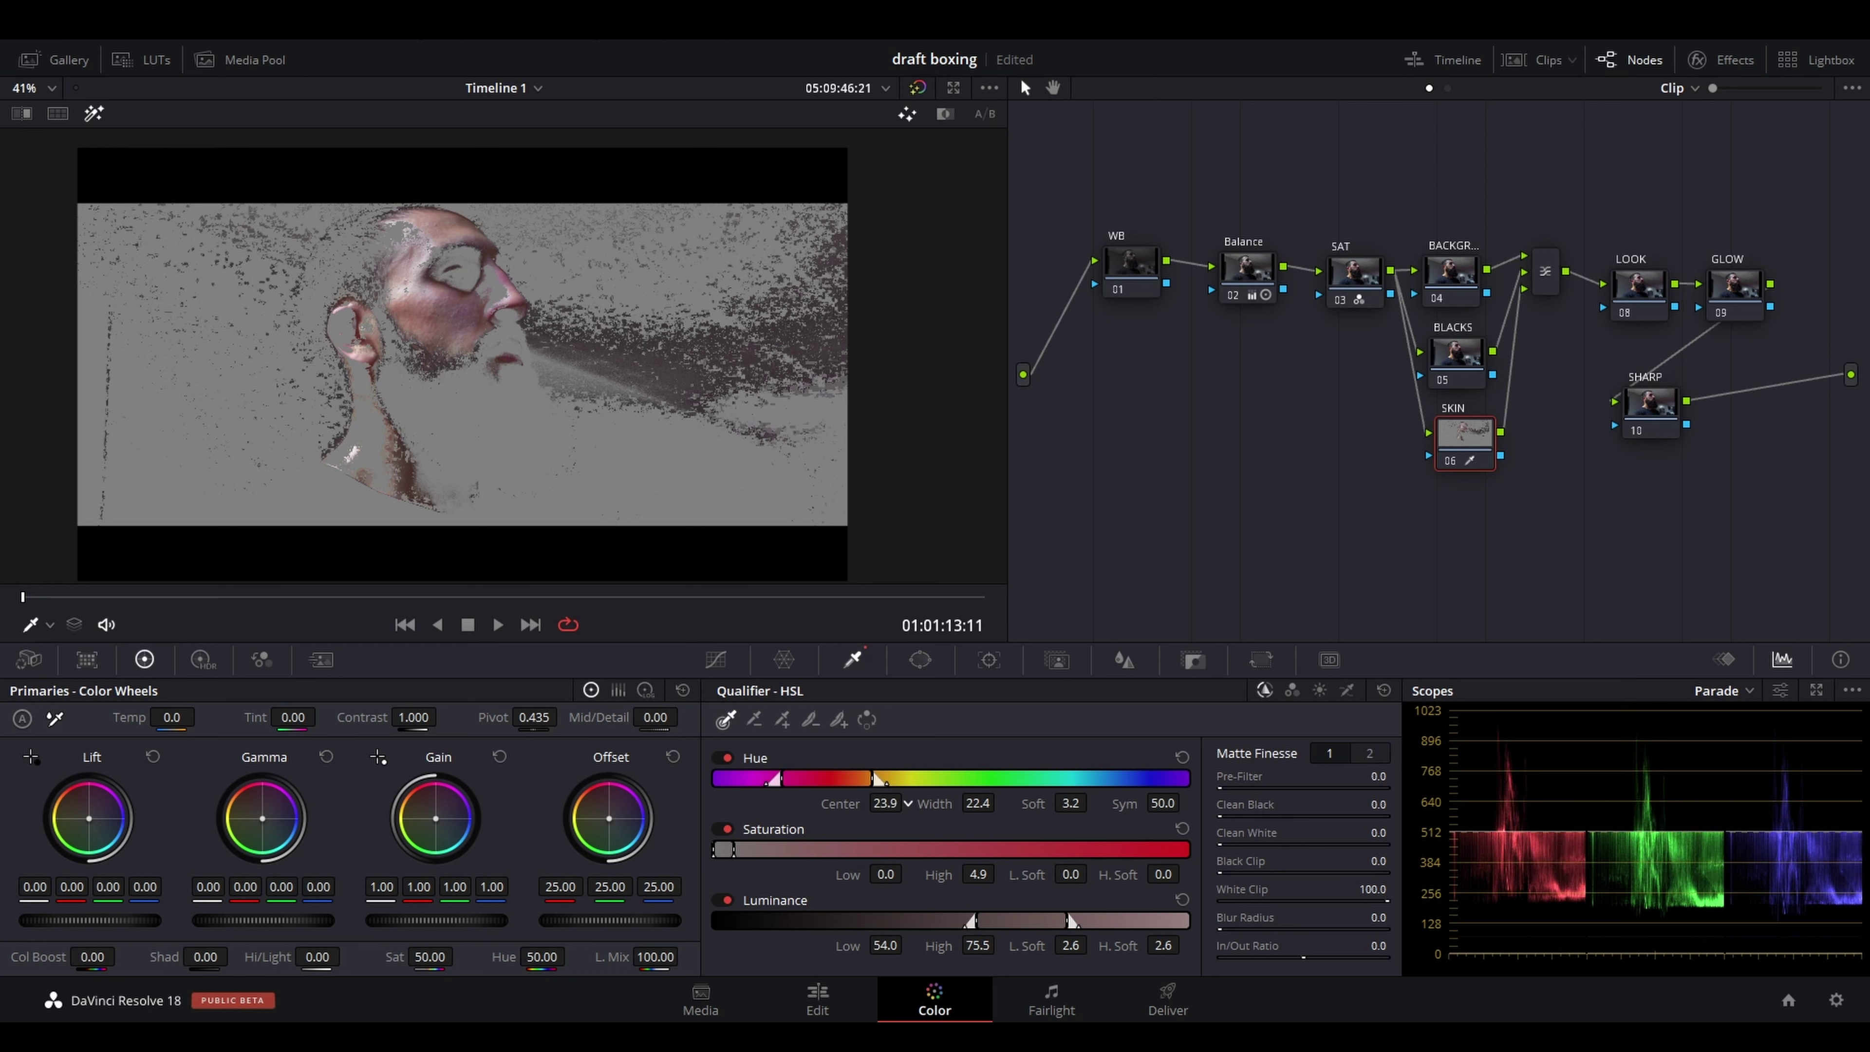
Refine the skin qualifier's saturation to Low 0.3 and High 10.2, with low softness 3.5 and high softness 7.1
drag(977, 874, 996, 874)
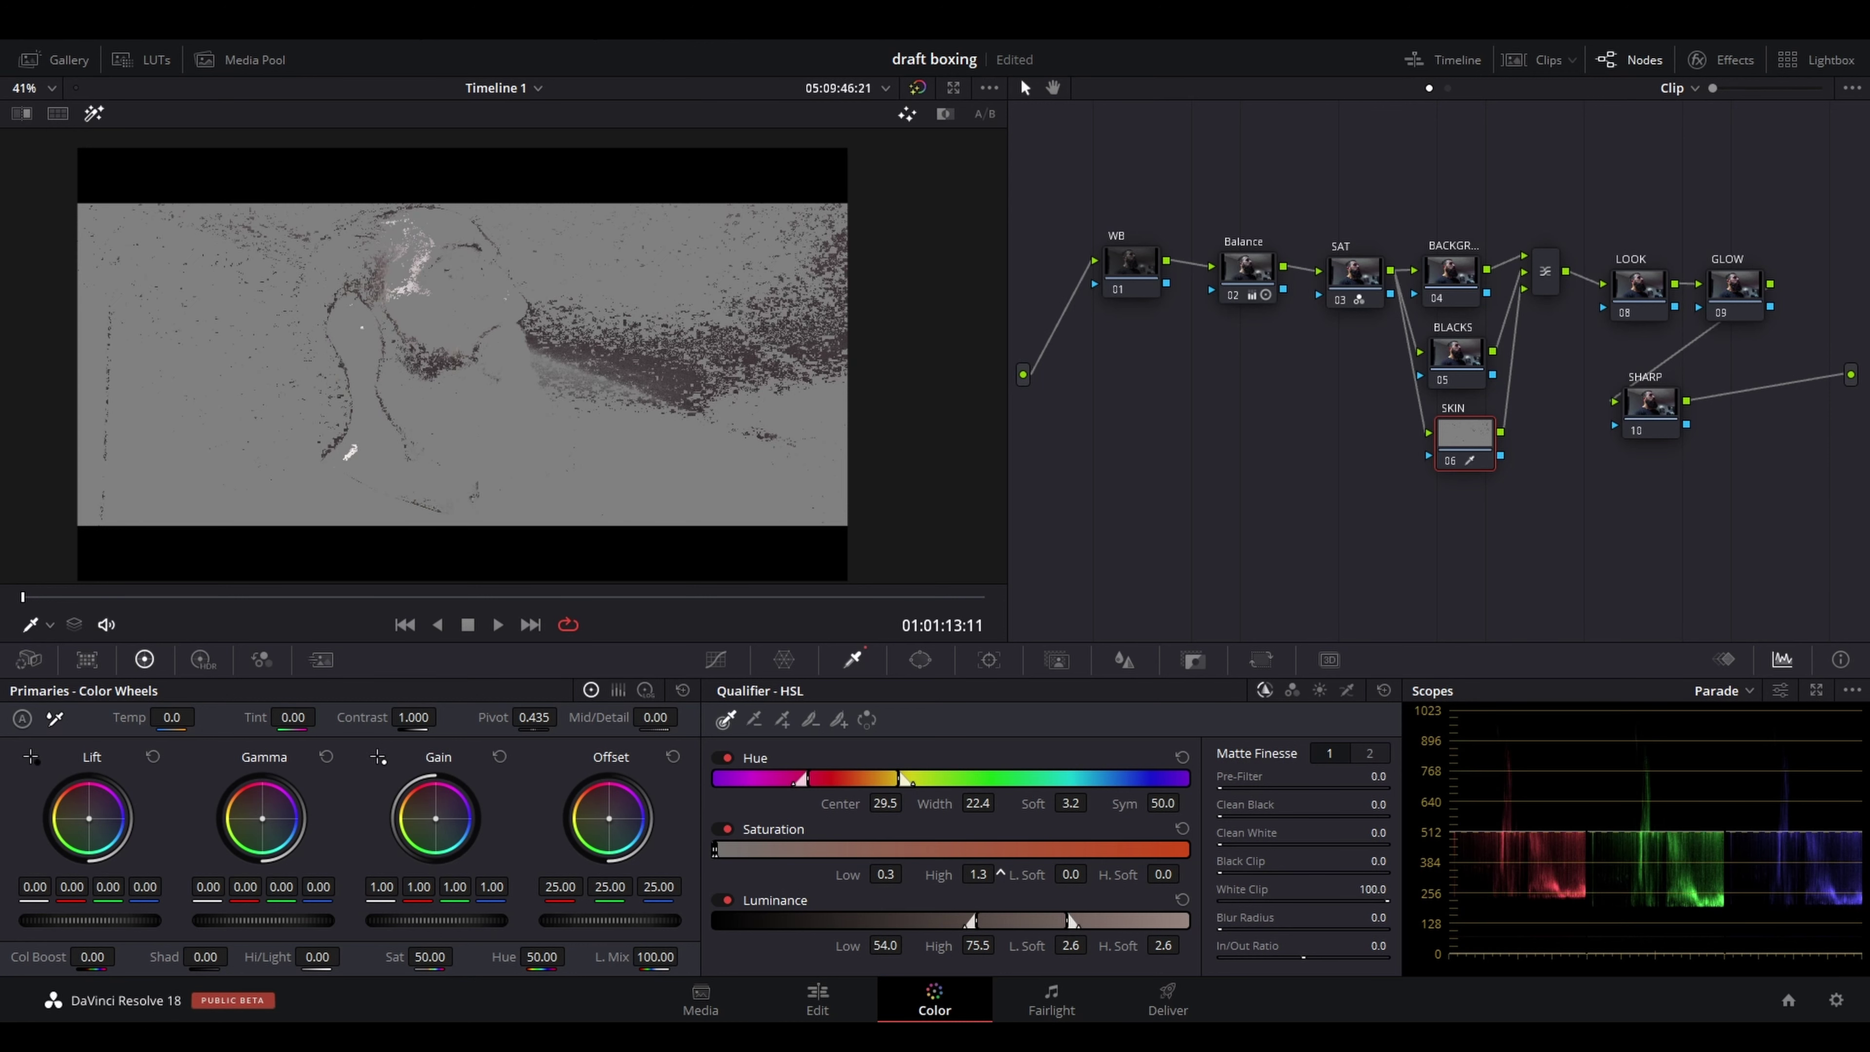
drag(988, 874, 999, 873)
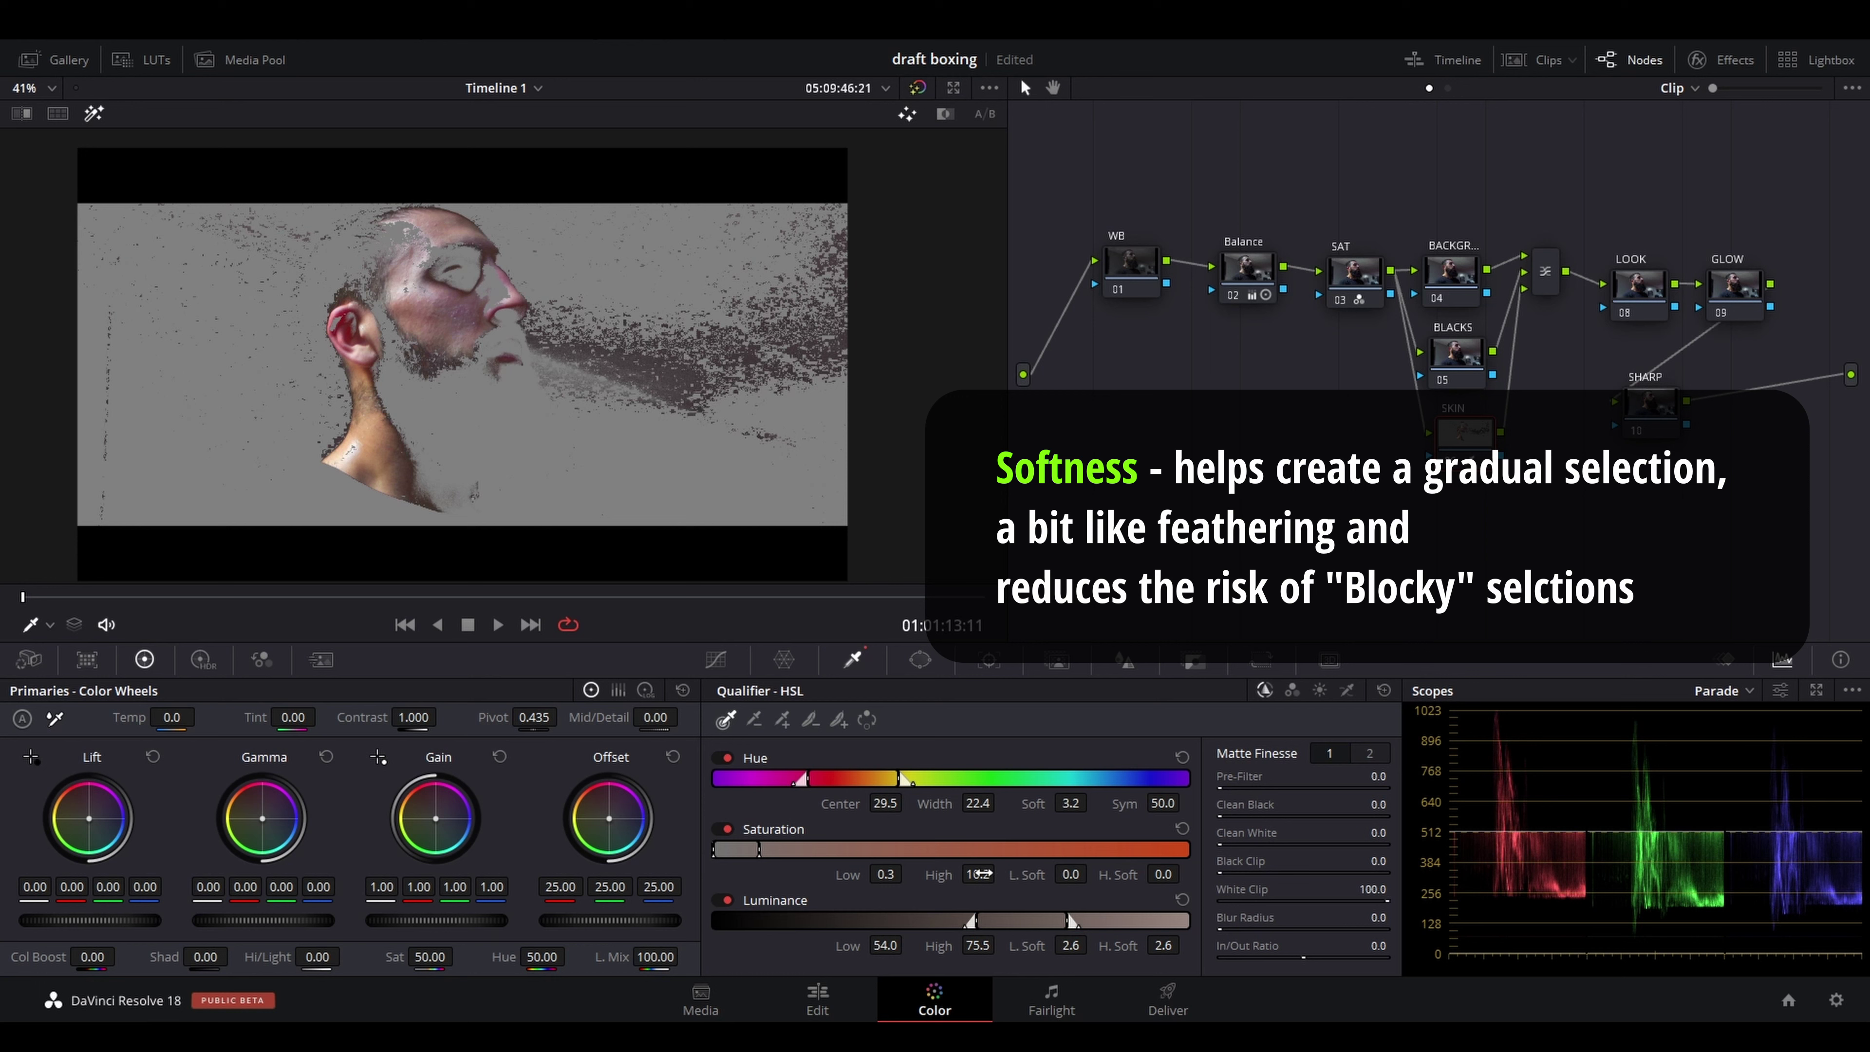
drag(1176, 875, 1185, 874)
drag(1068, 874, 1081, 873)
Set the skin qualifier's hue center to 28.7, hue width to 27.8 and luminance range to 51.5–80.4, and leave the highlight view
drag(891, 803, 1034, 803)
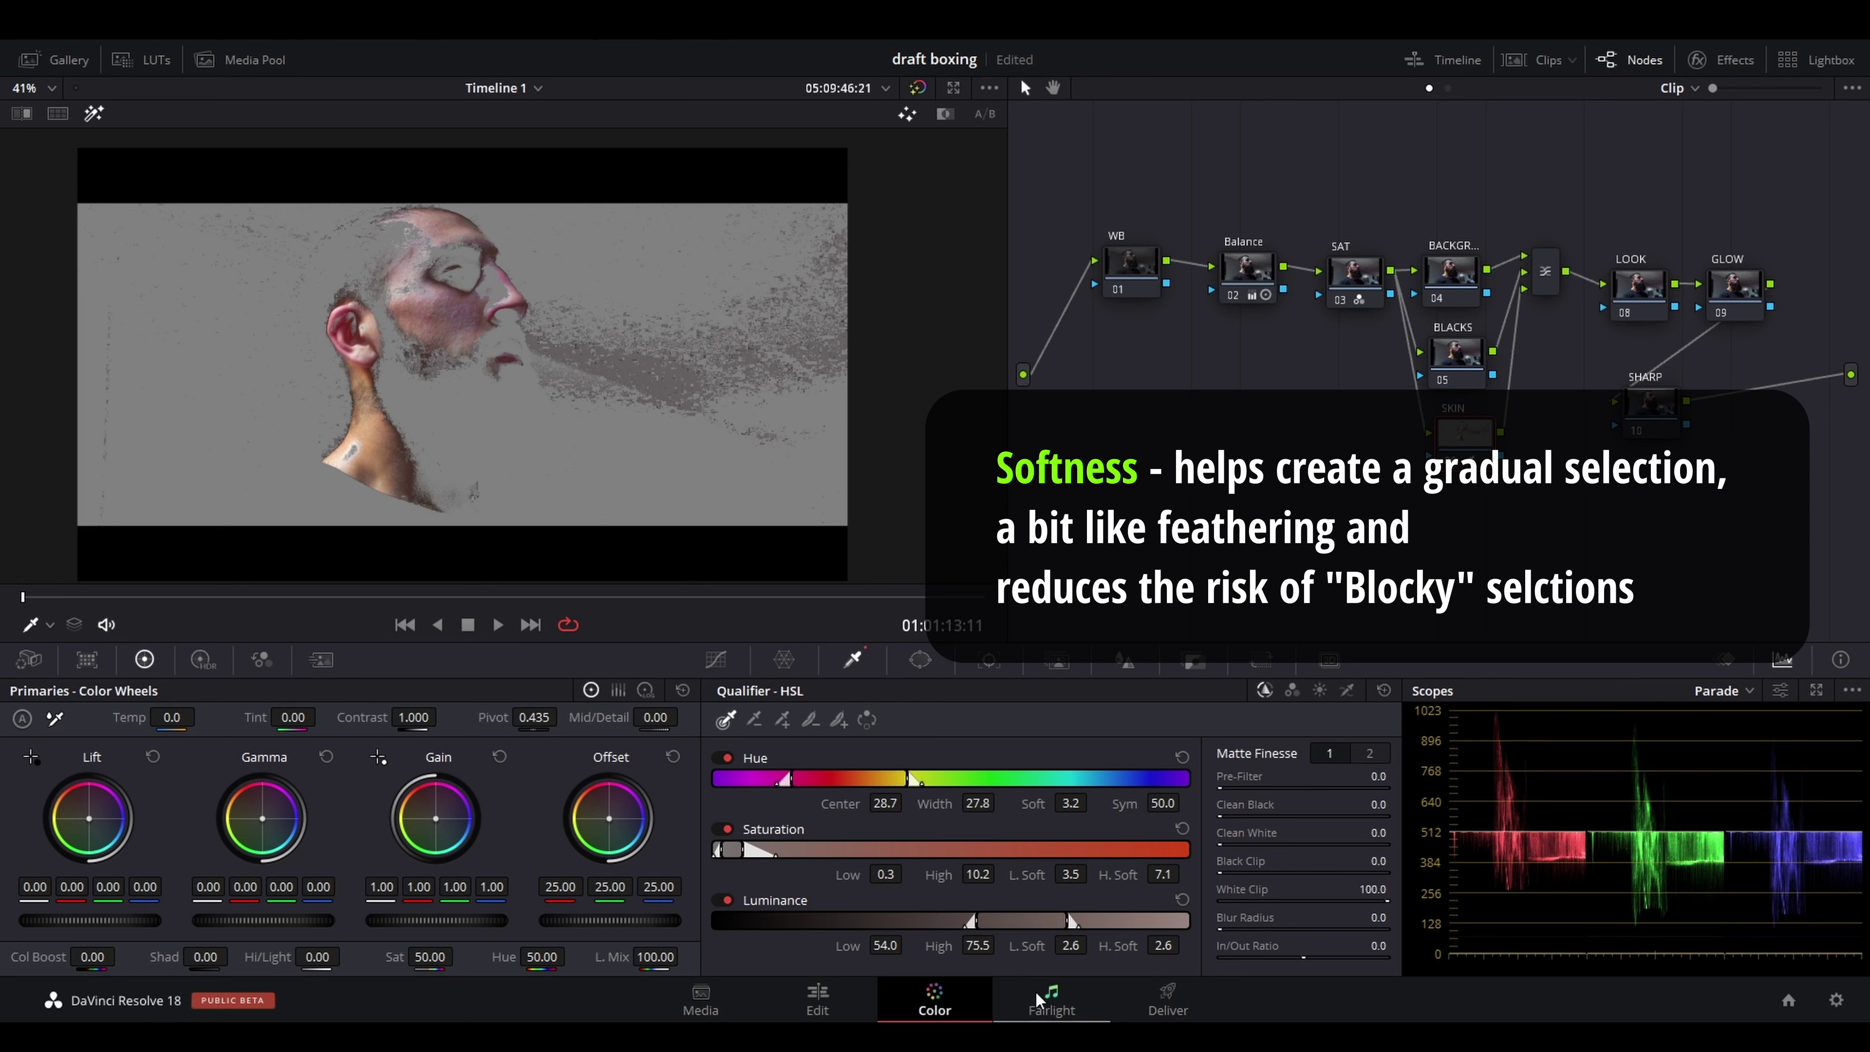
drag(978, 951, 880, 945)
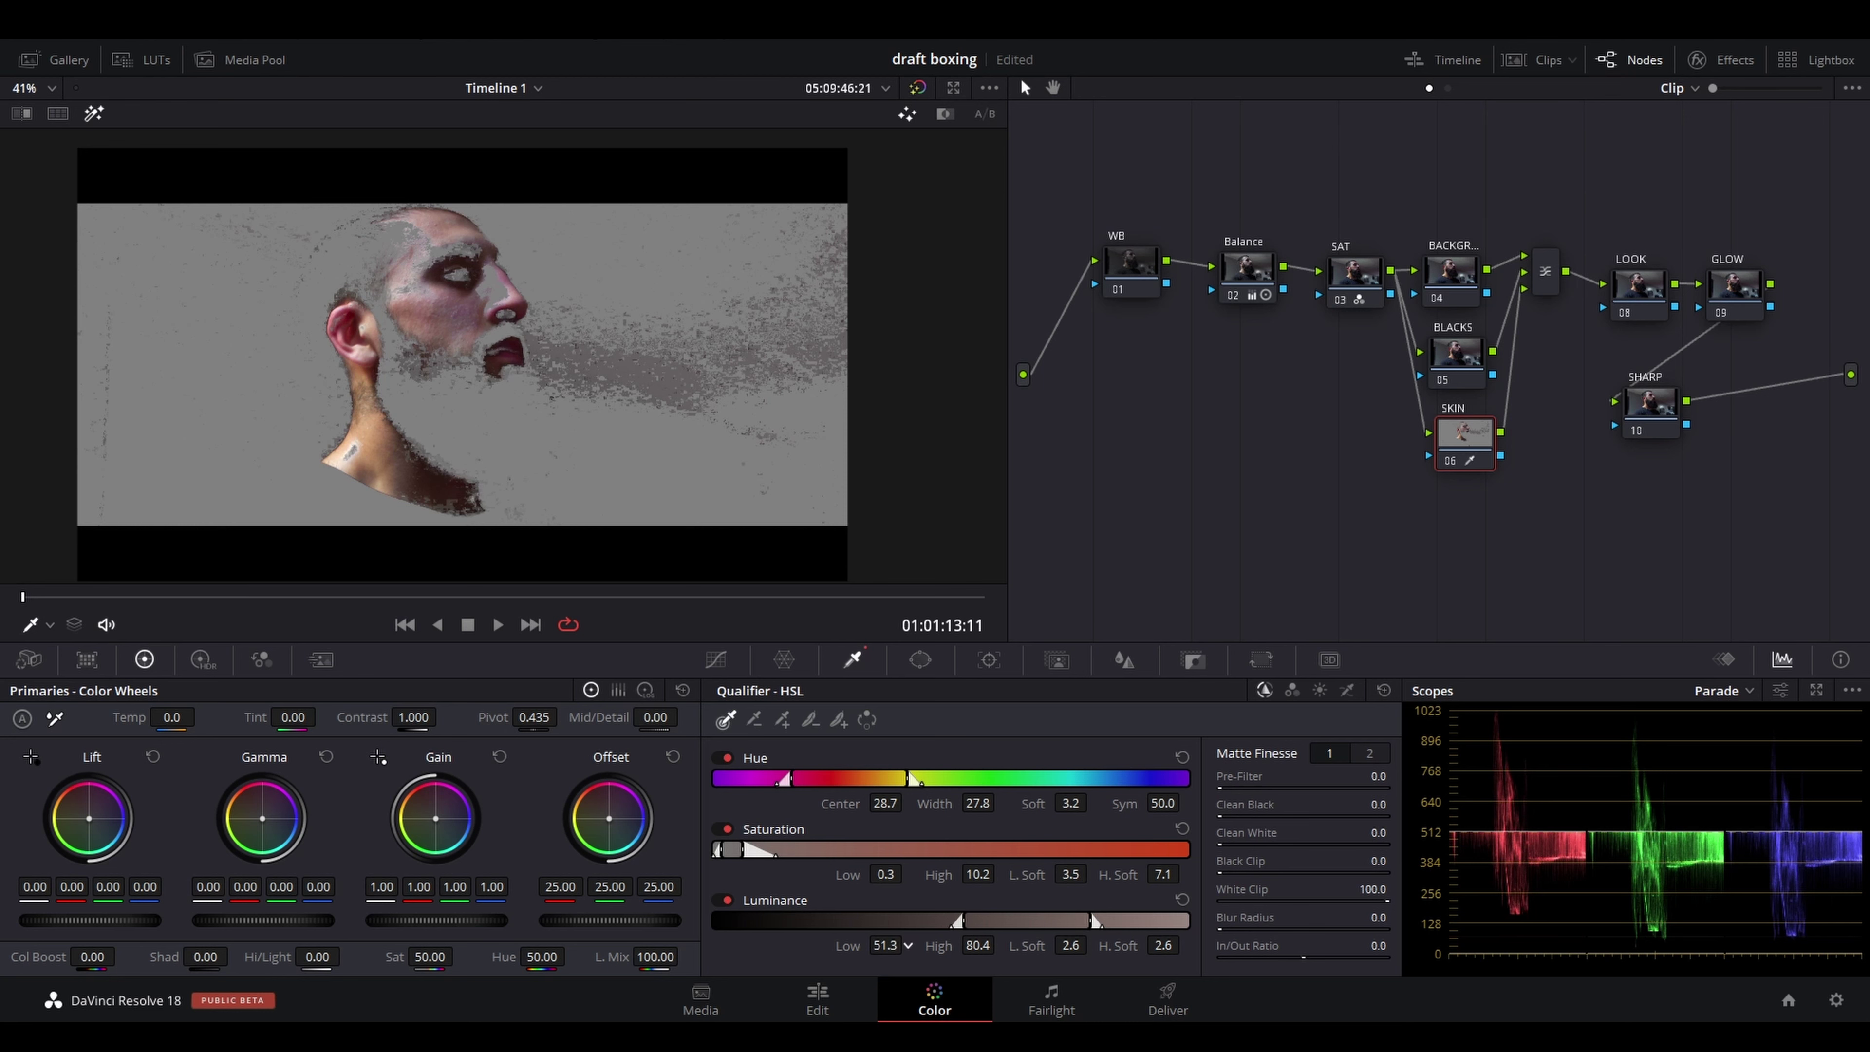
key(shift+h)
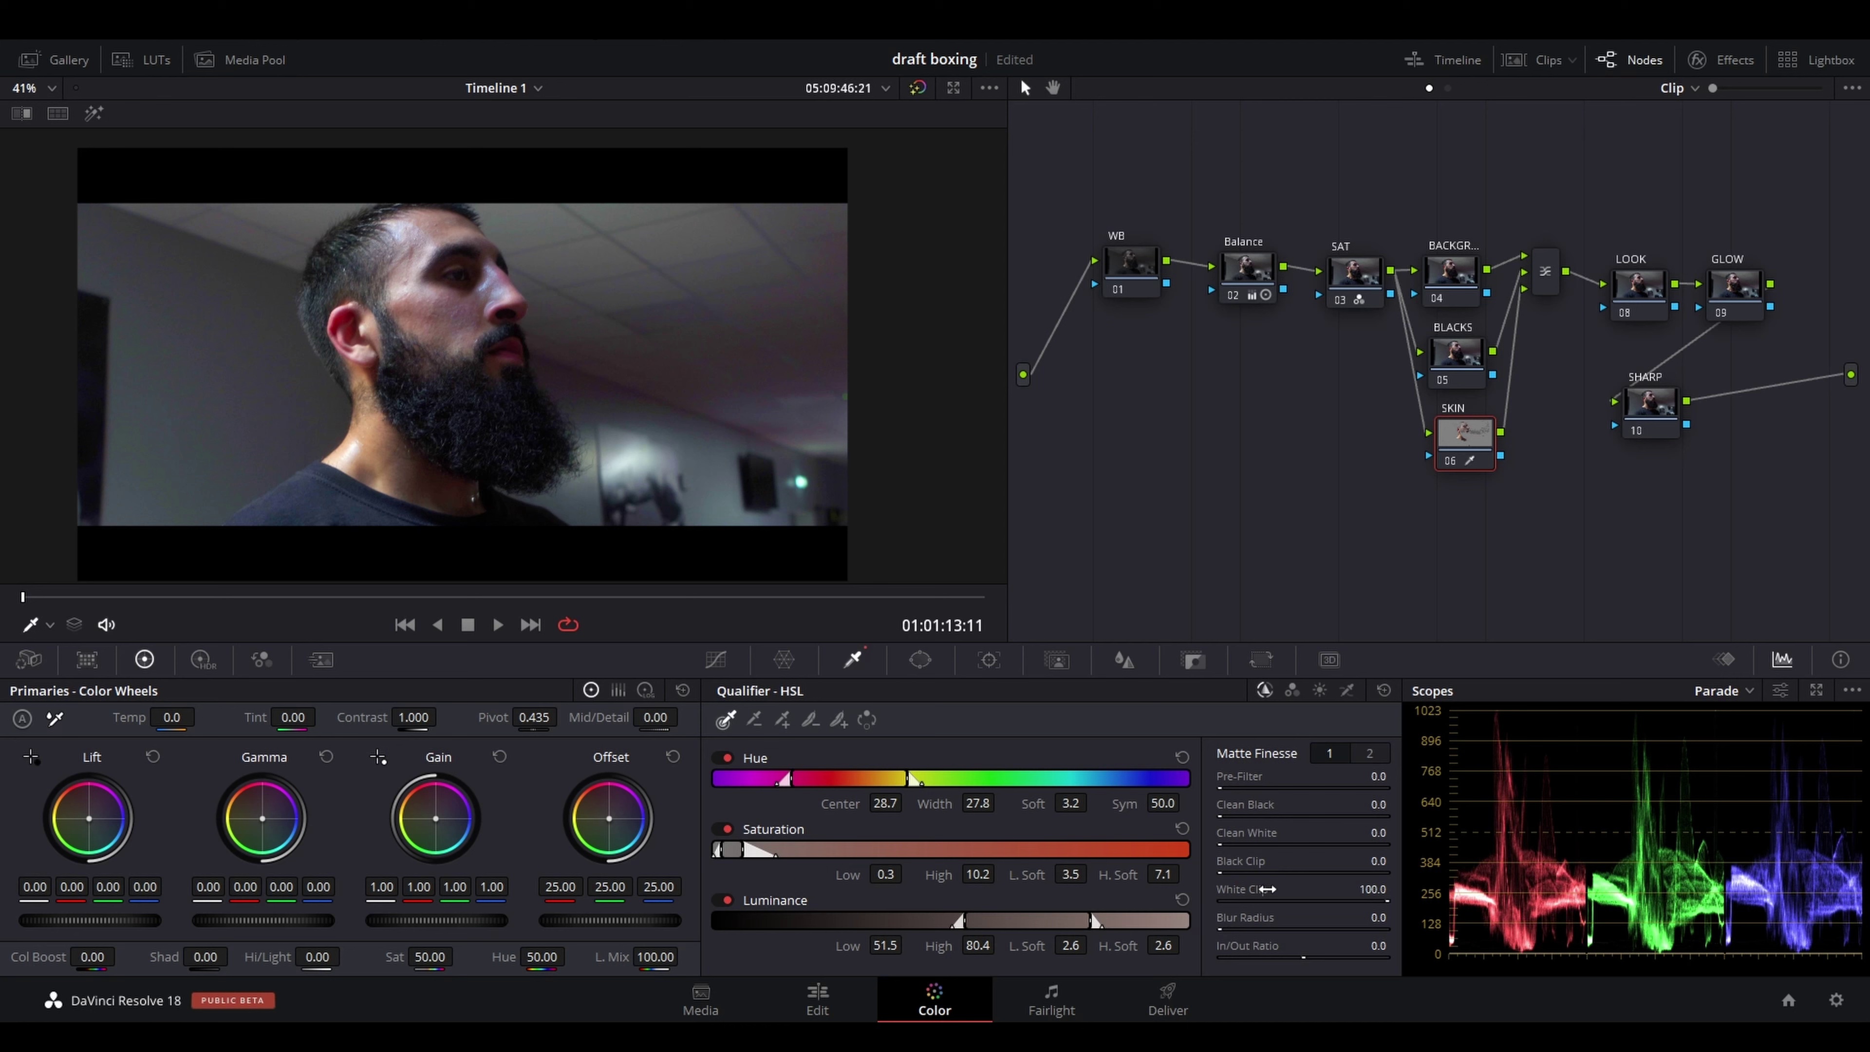
Soften the highlighted skin matte with a Blur Radius of 87.7 and save the project
key(F4)
mouse_move(1300, 905)
mouse_down()
mouse_move(1218, 910)
mouse_move(1267, 928)
mouse_up()
click(93, 113)
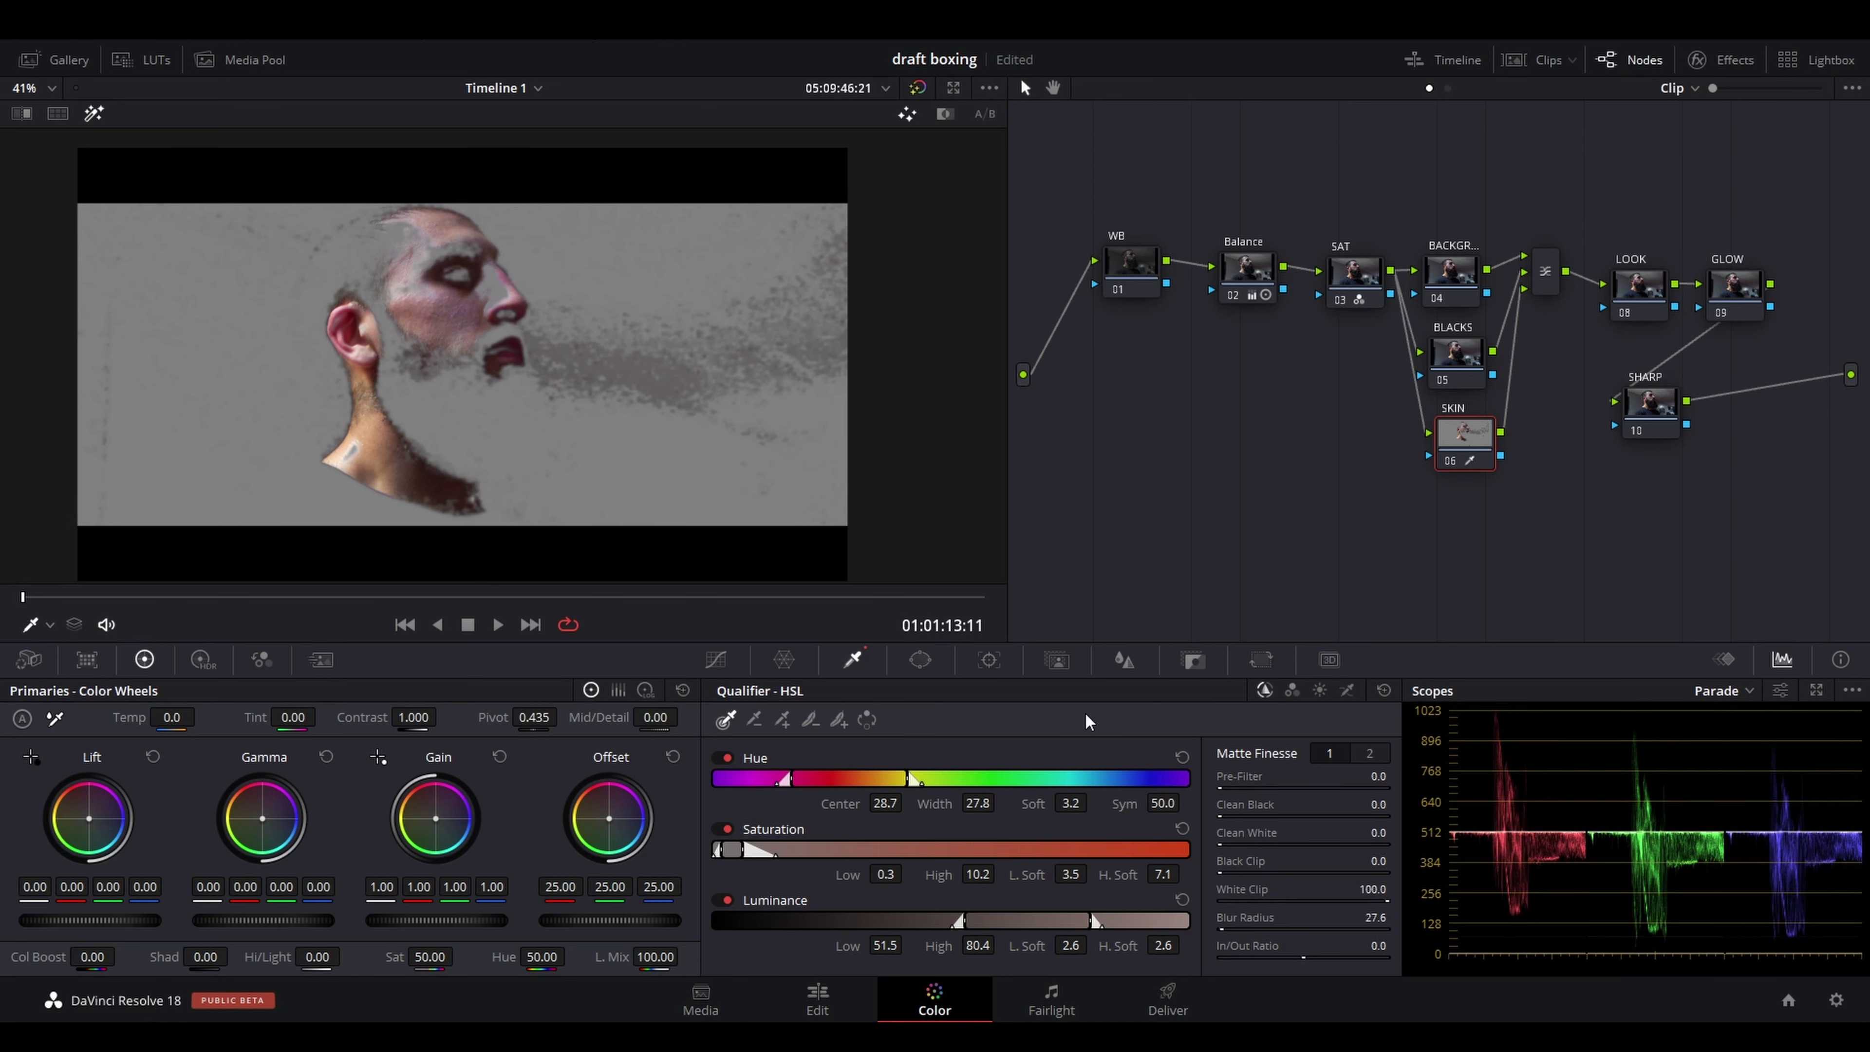
drag(1250, 928, 1229, 928)
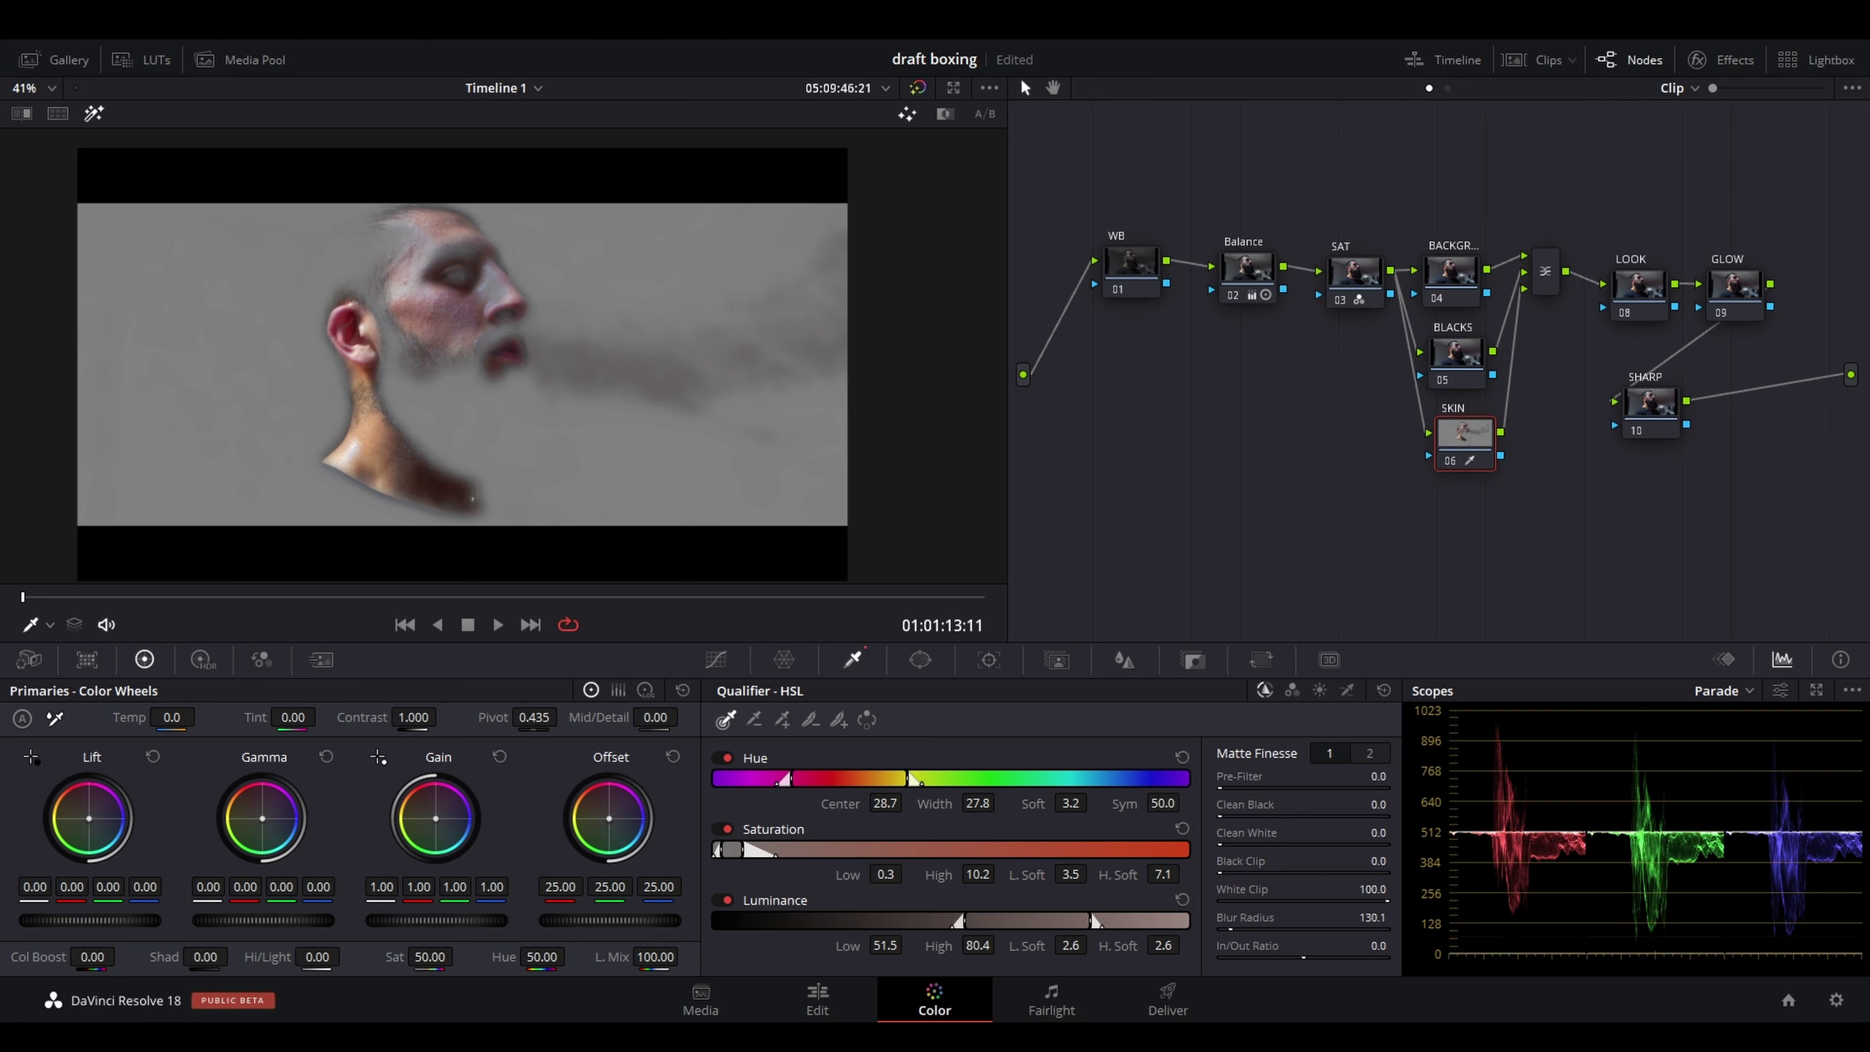
drag(1372, 916, 1341, 917)
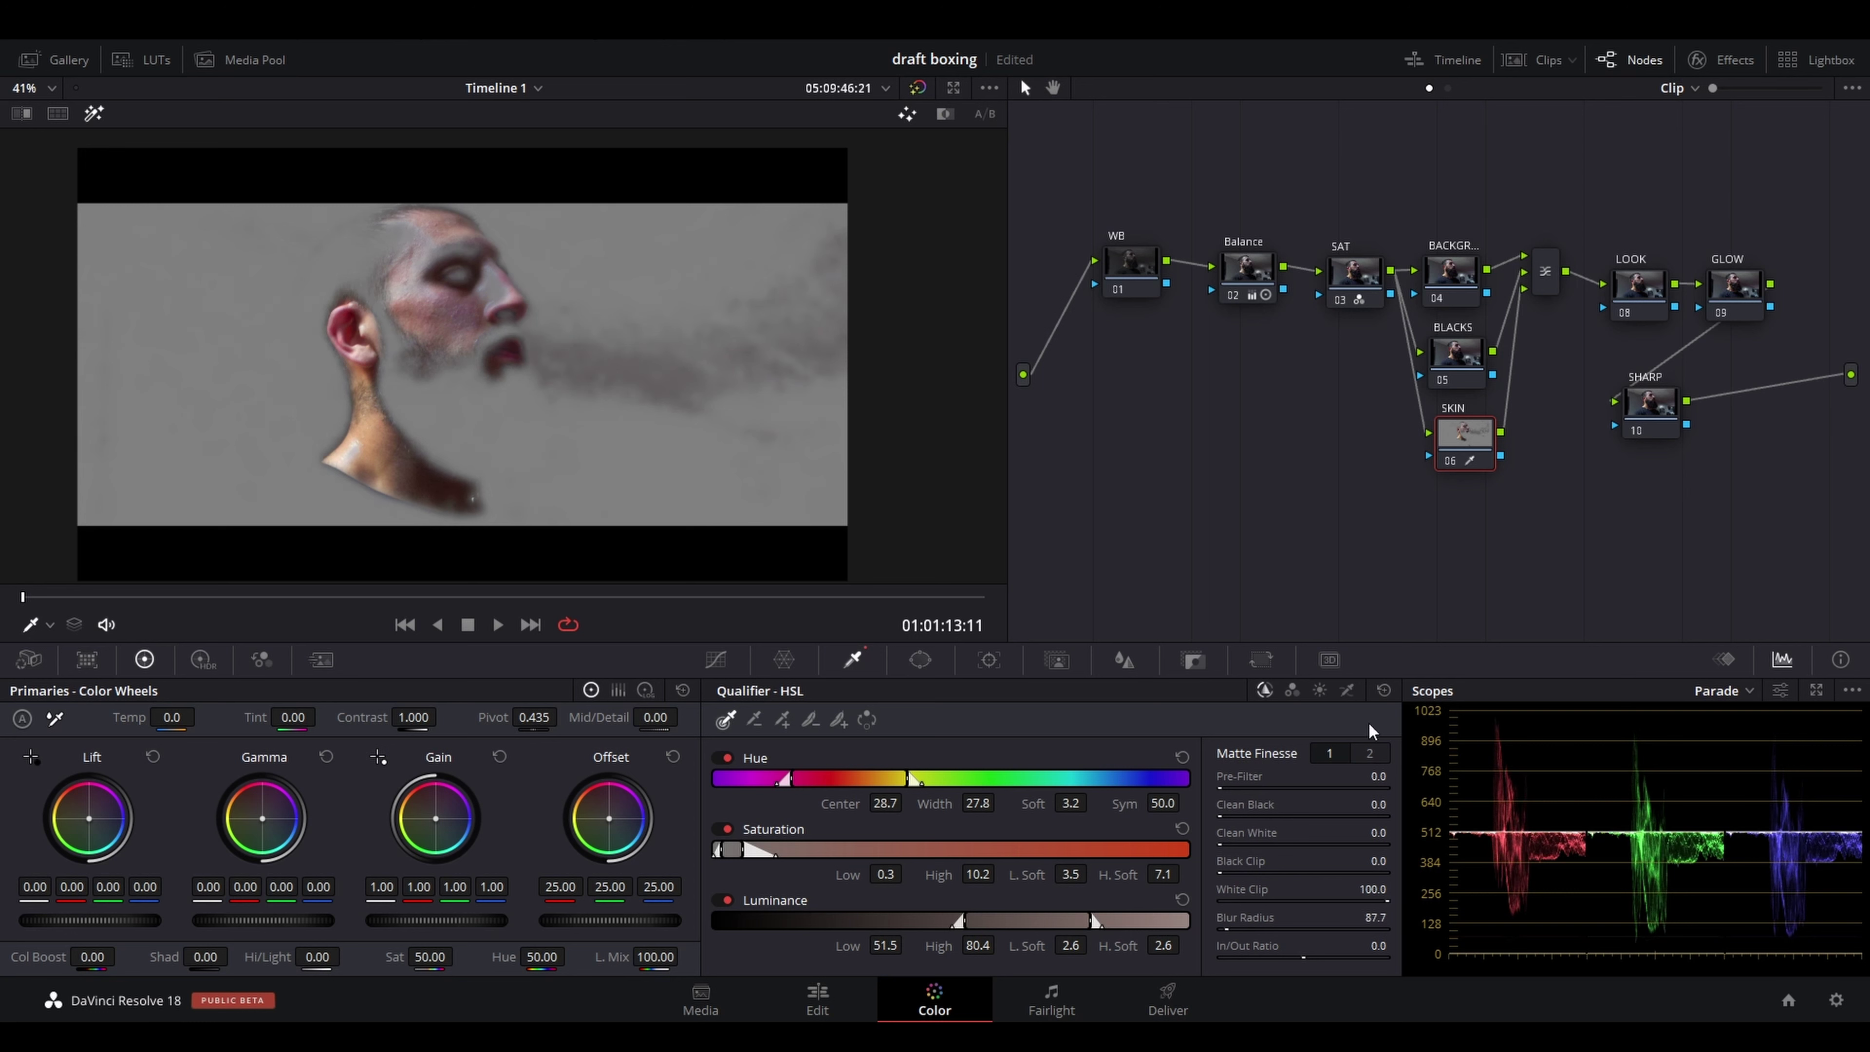
key(ctrl+s)
Adjust the Denoise amount on the second Matte Finesse page for the skin matte and return to the first page
click(1371, 755)
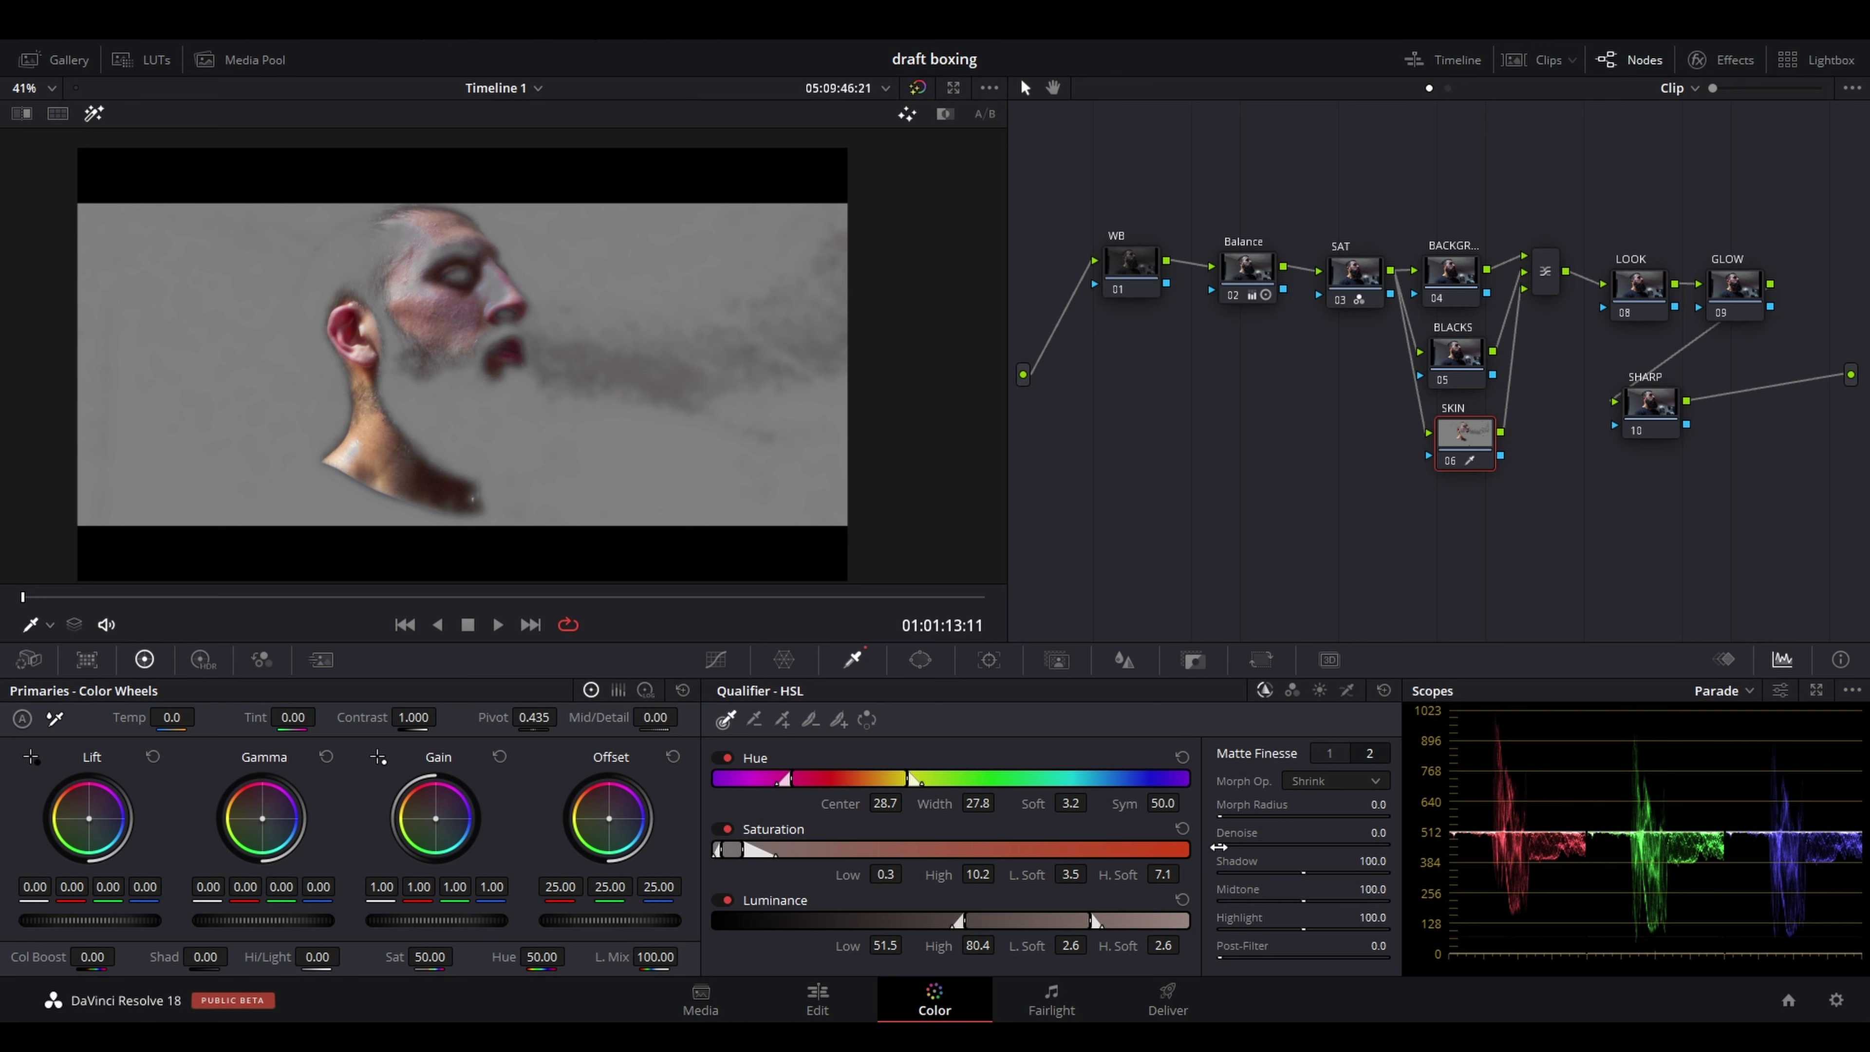
drag(1222, 844, 1259, 843)
click(1329, 753)
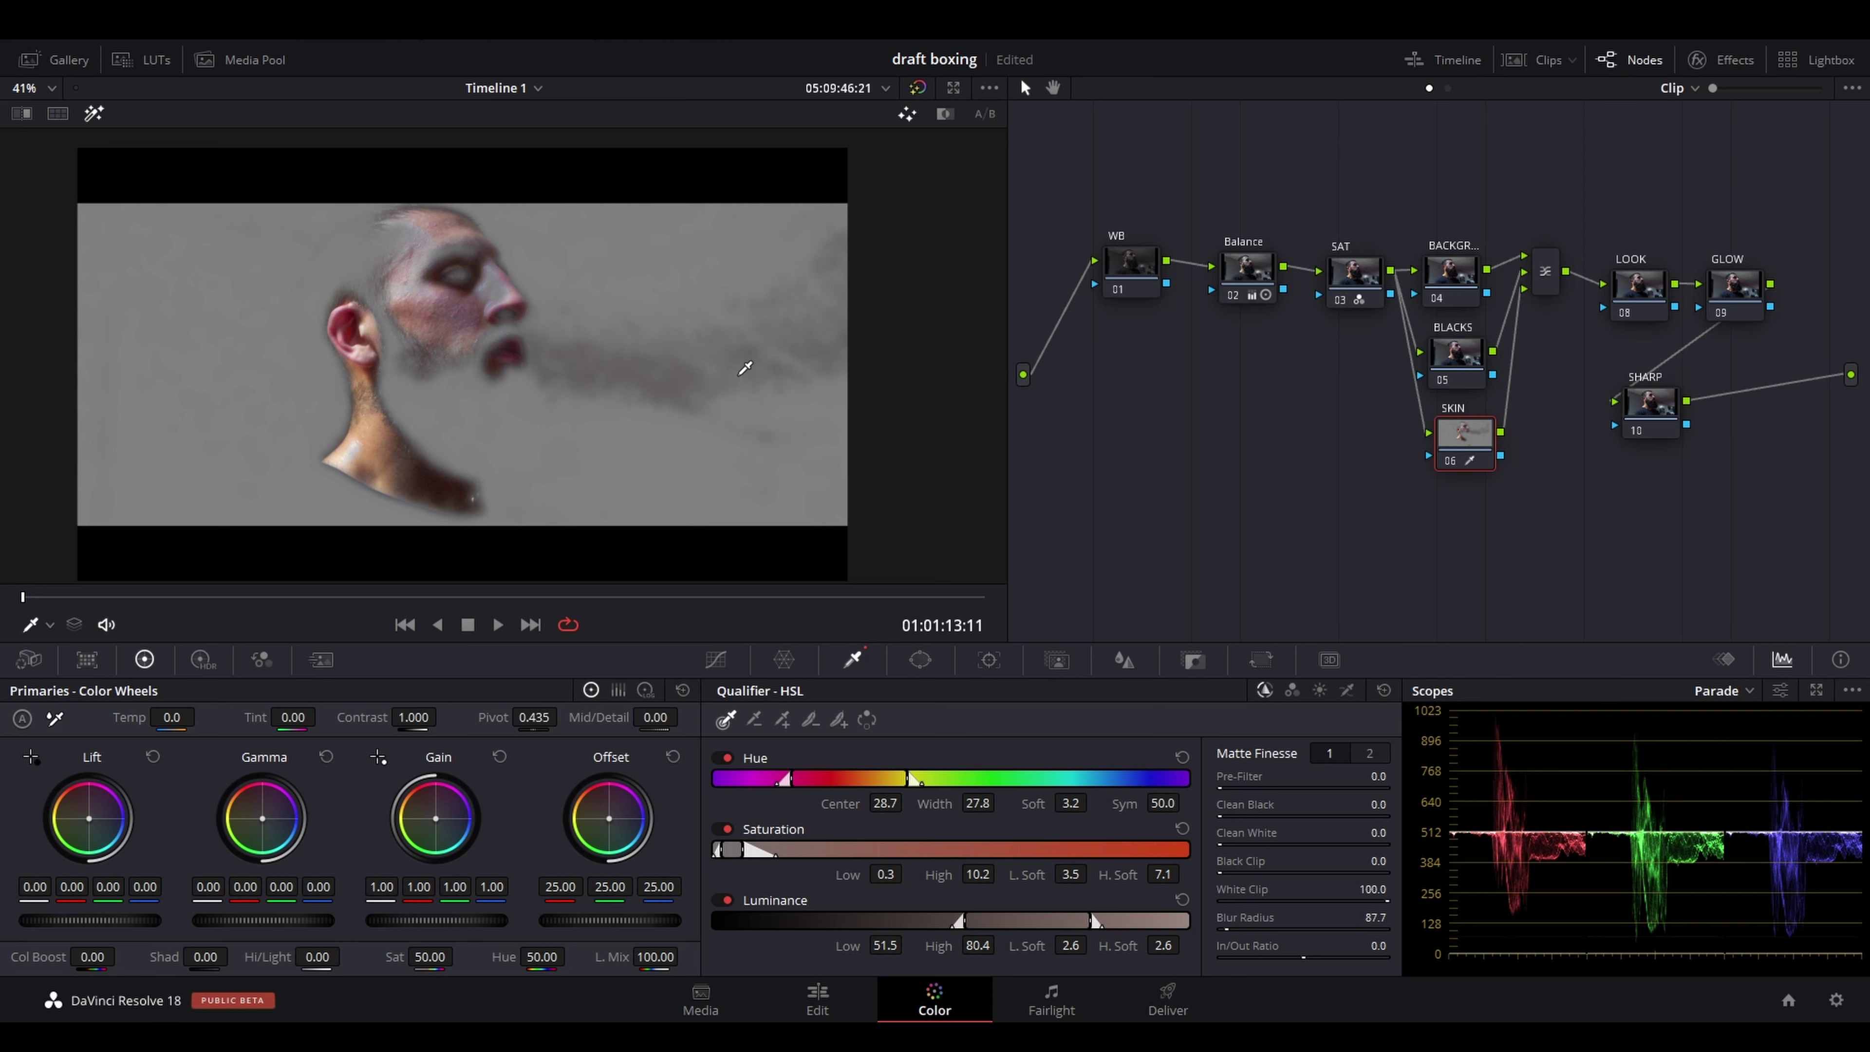
Compare the highlighted skin selection with the full image and undo the last change
click(91, 115)
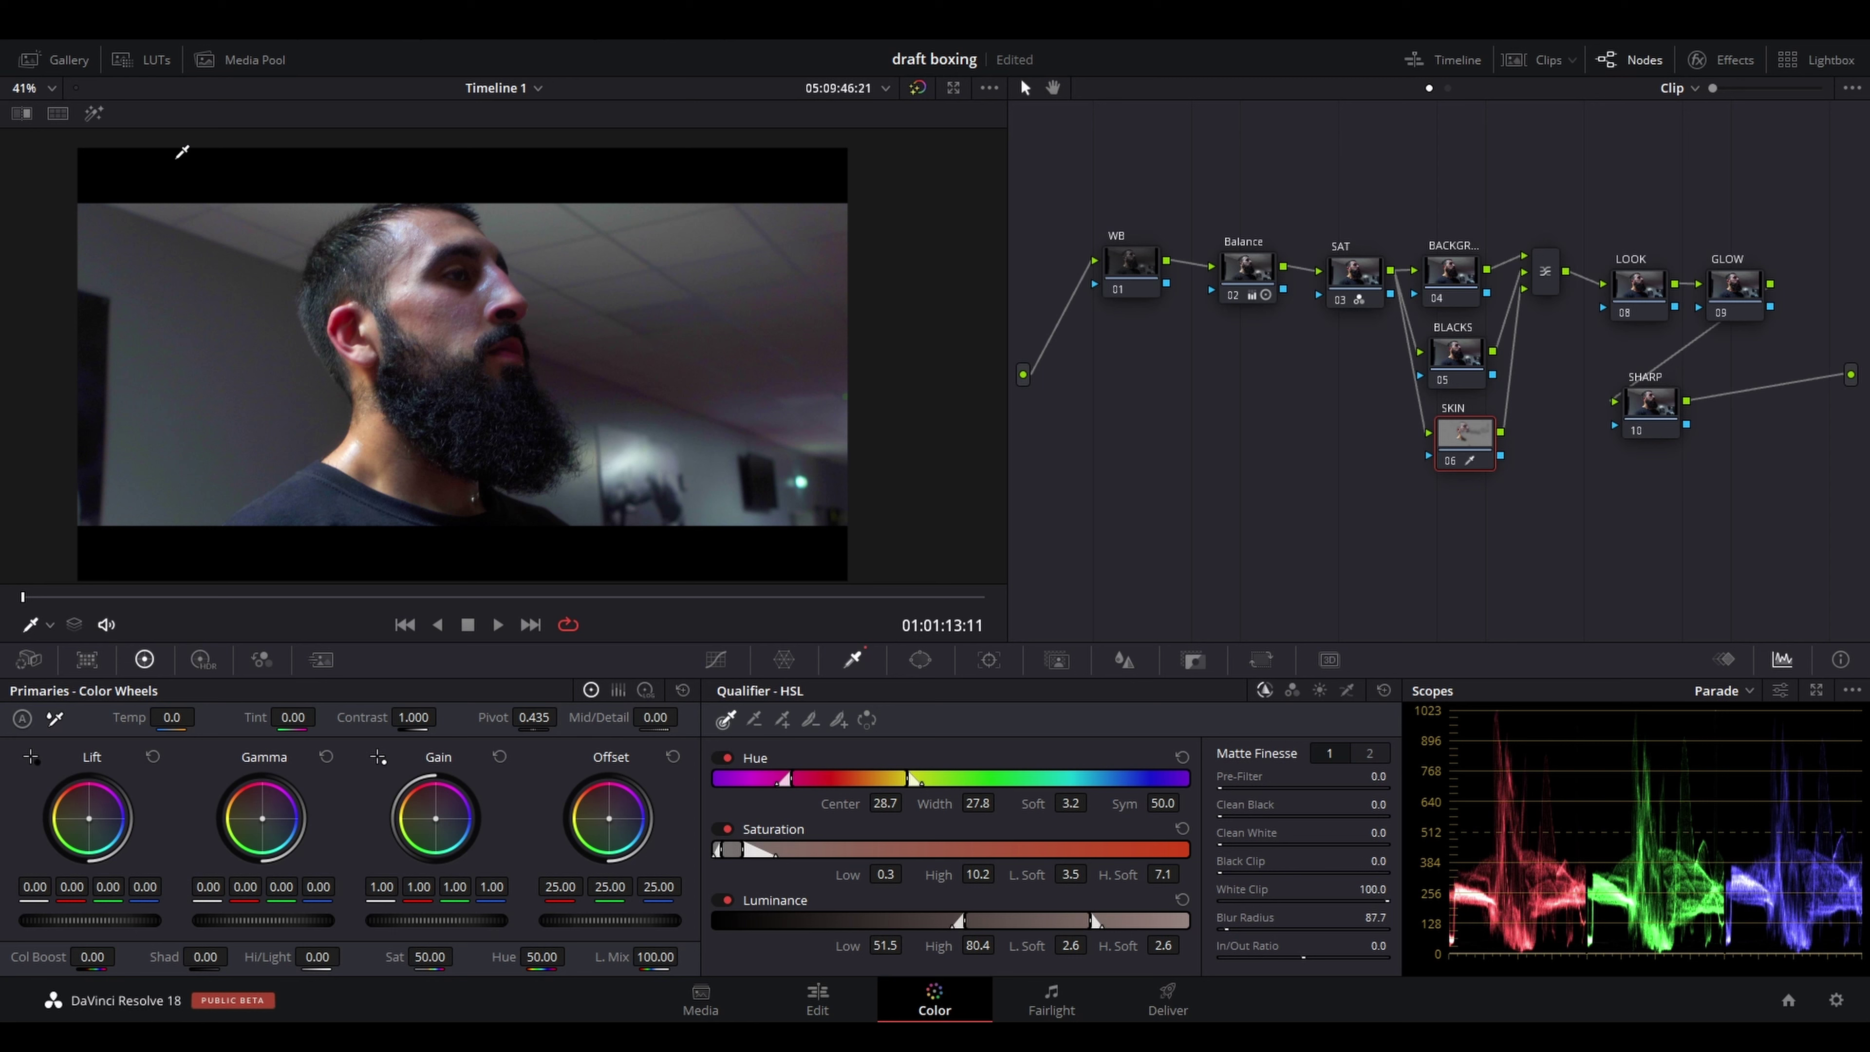
click(94, 114)
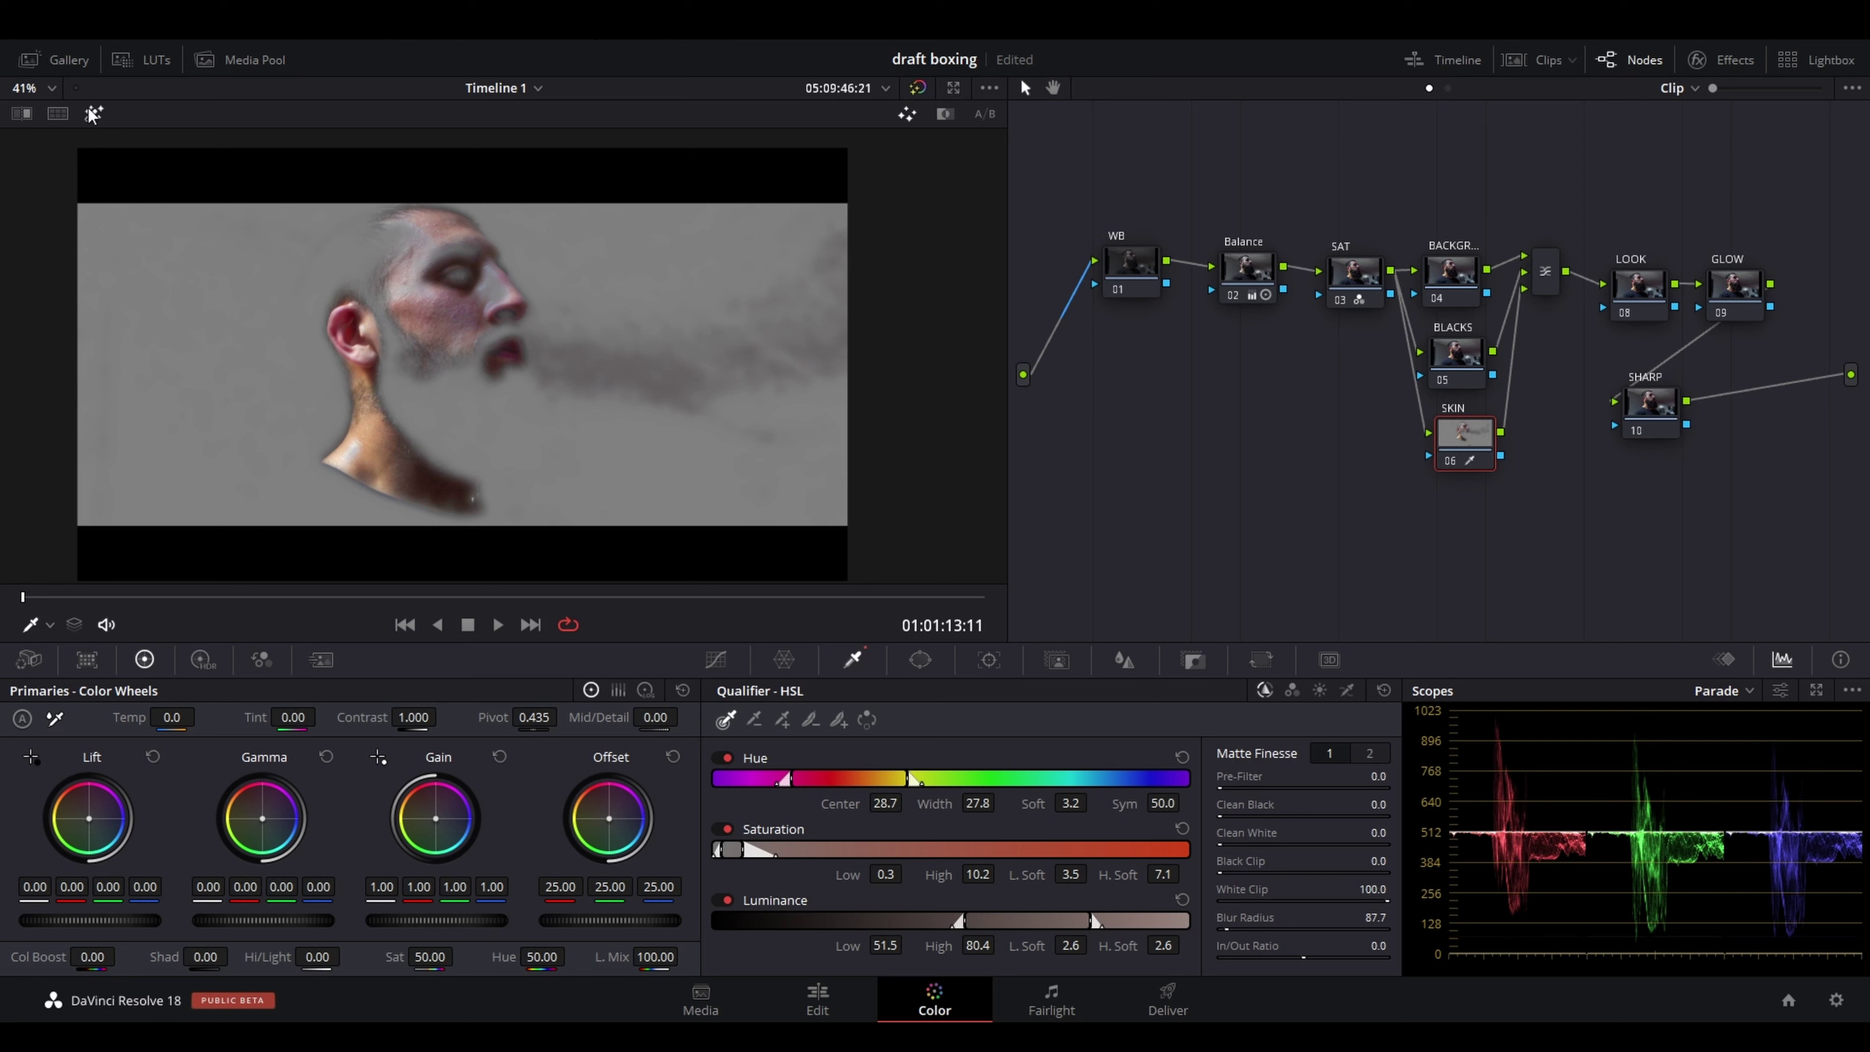
key(ctrl+z)
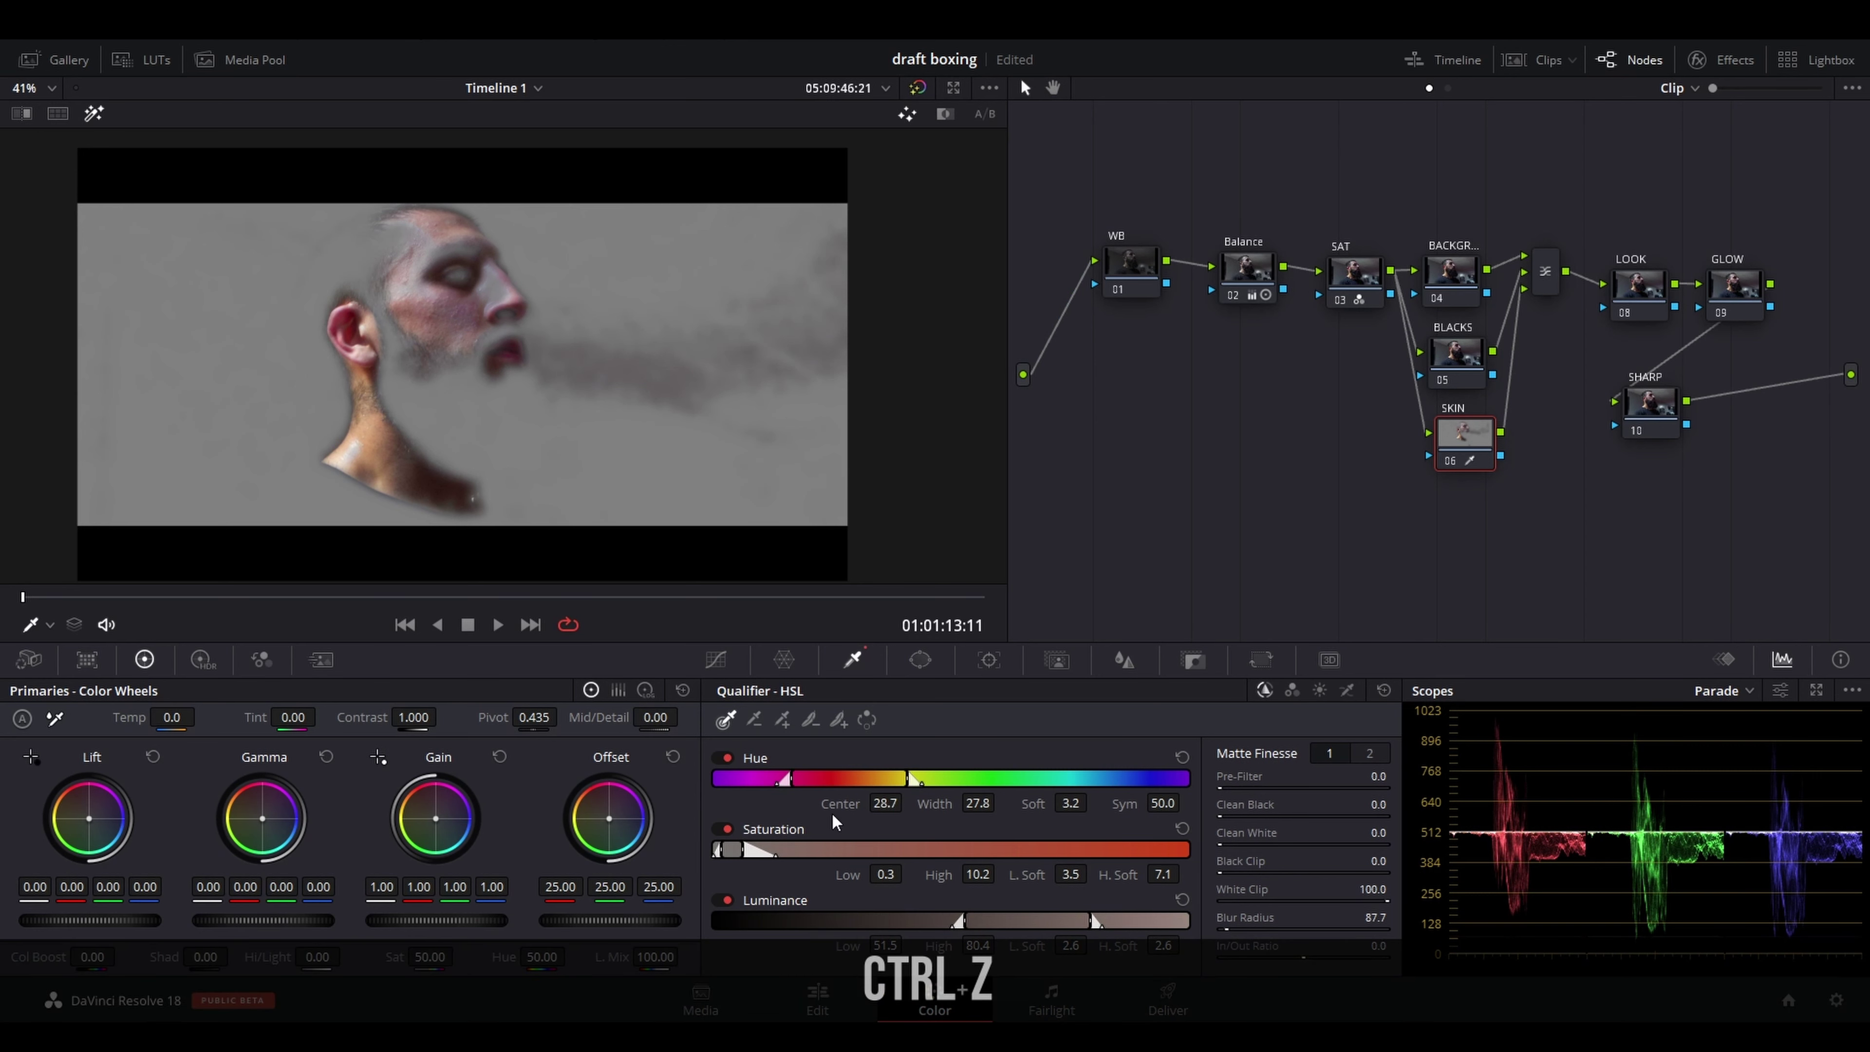
click(92, 117)
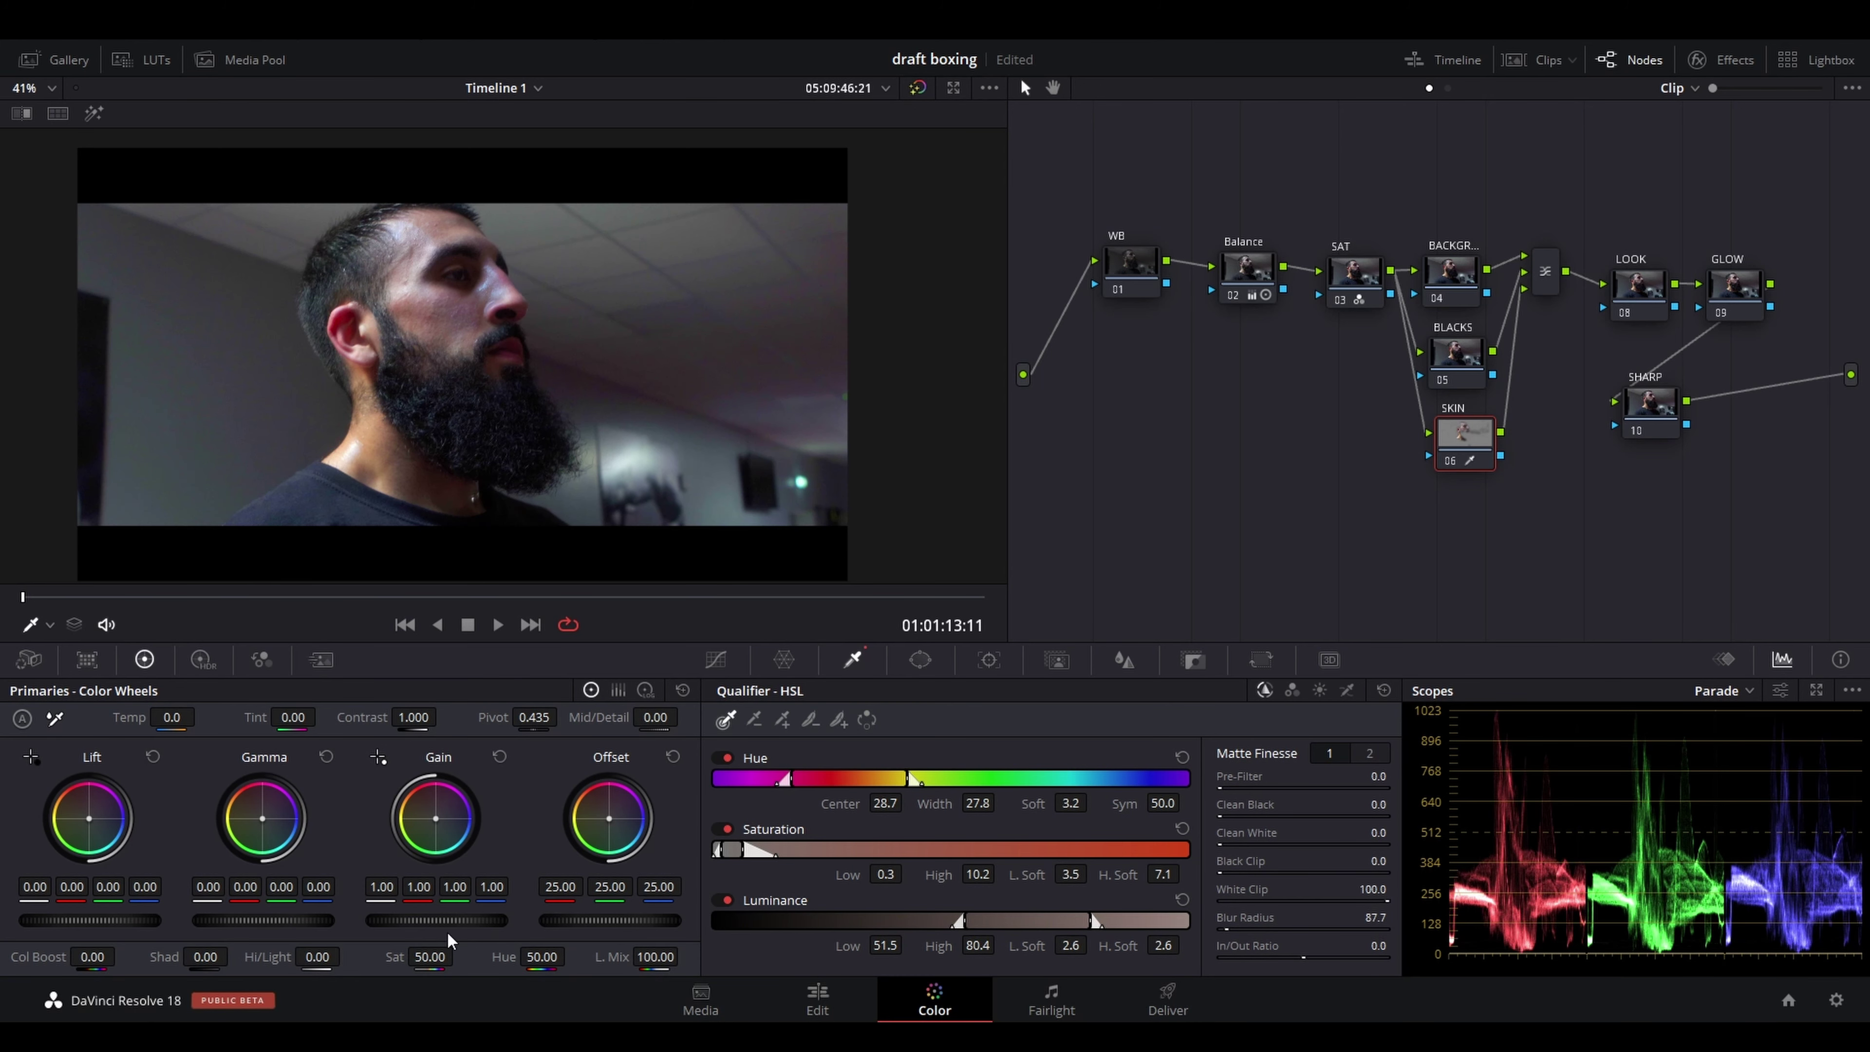
Lower the SKIN node's saturation to 24.60 and warm its gamma to red 0.08, green -0.02 and blue -0.04
mouse_move(445, 955)
mouse_down()
mouse_move(419, 956)
mouse_move(458, 954)
mouse_up()
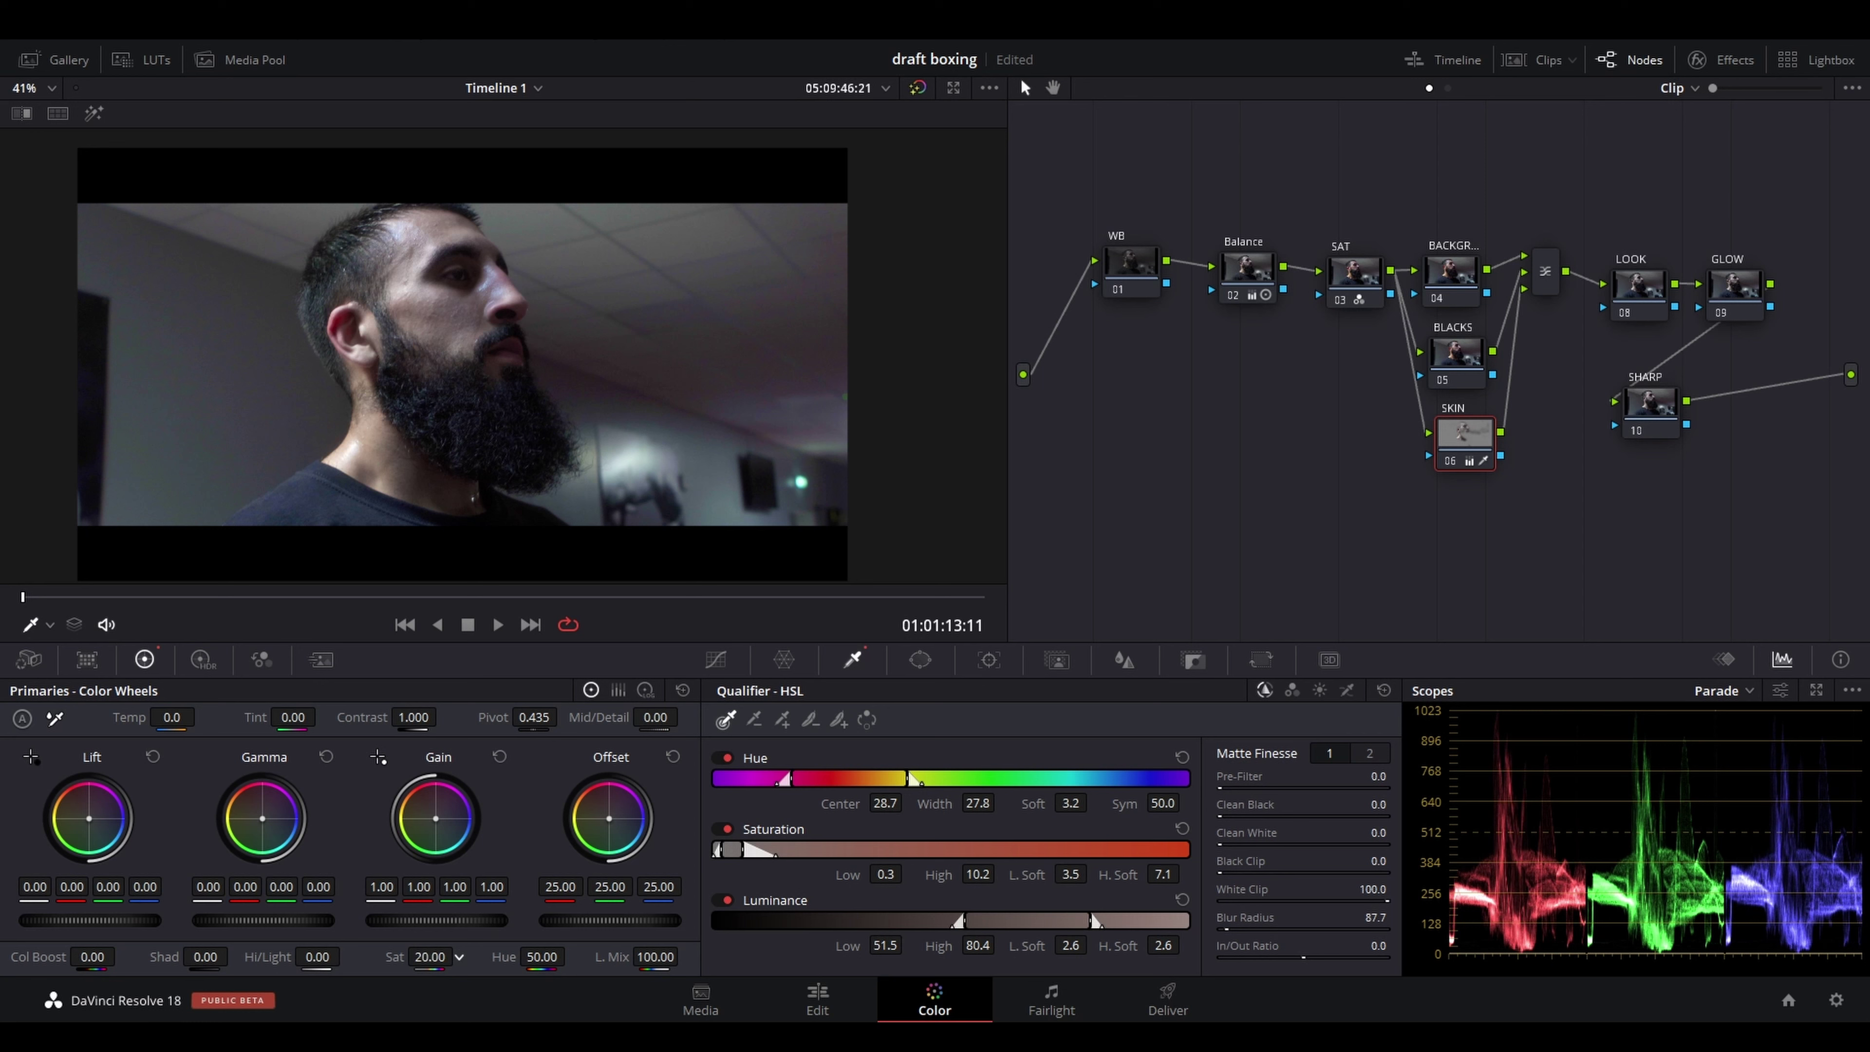
drag(459, 955, 464, 956)
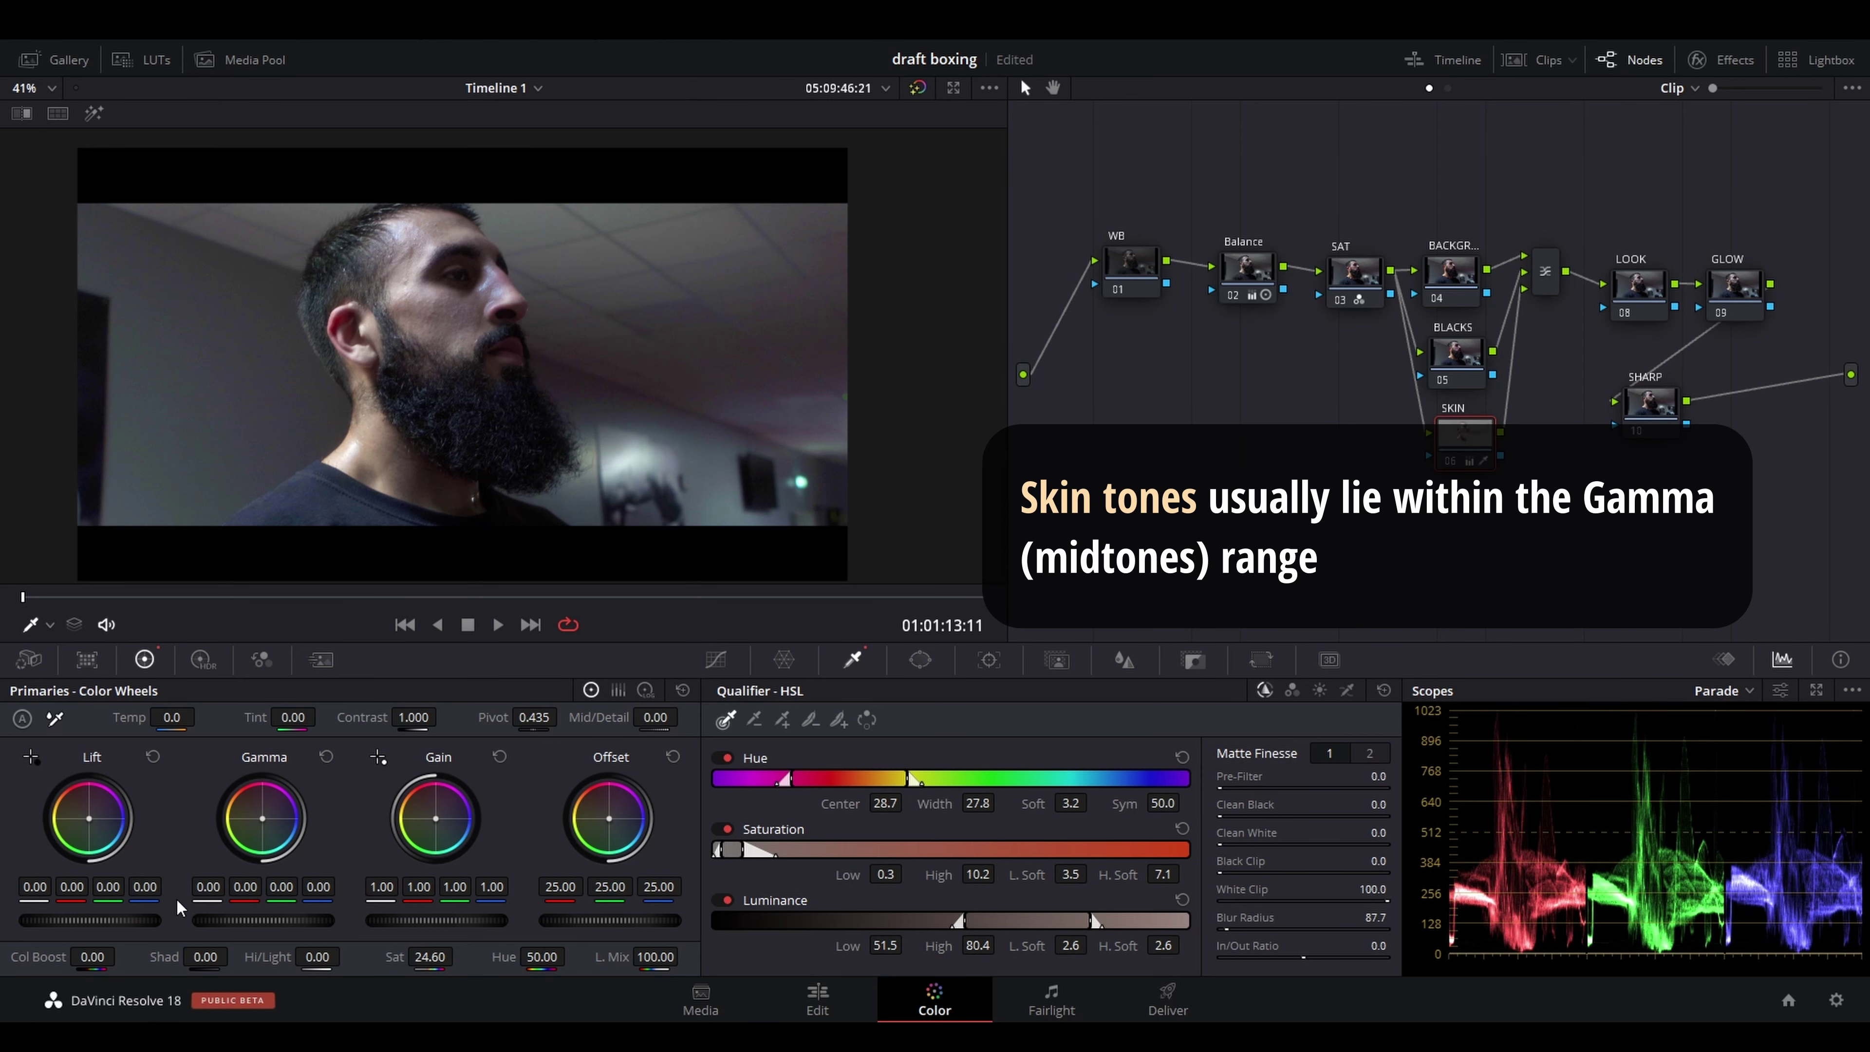
drag(270, 811, 264, 802)
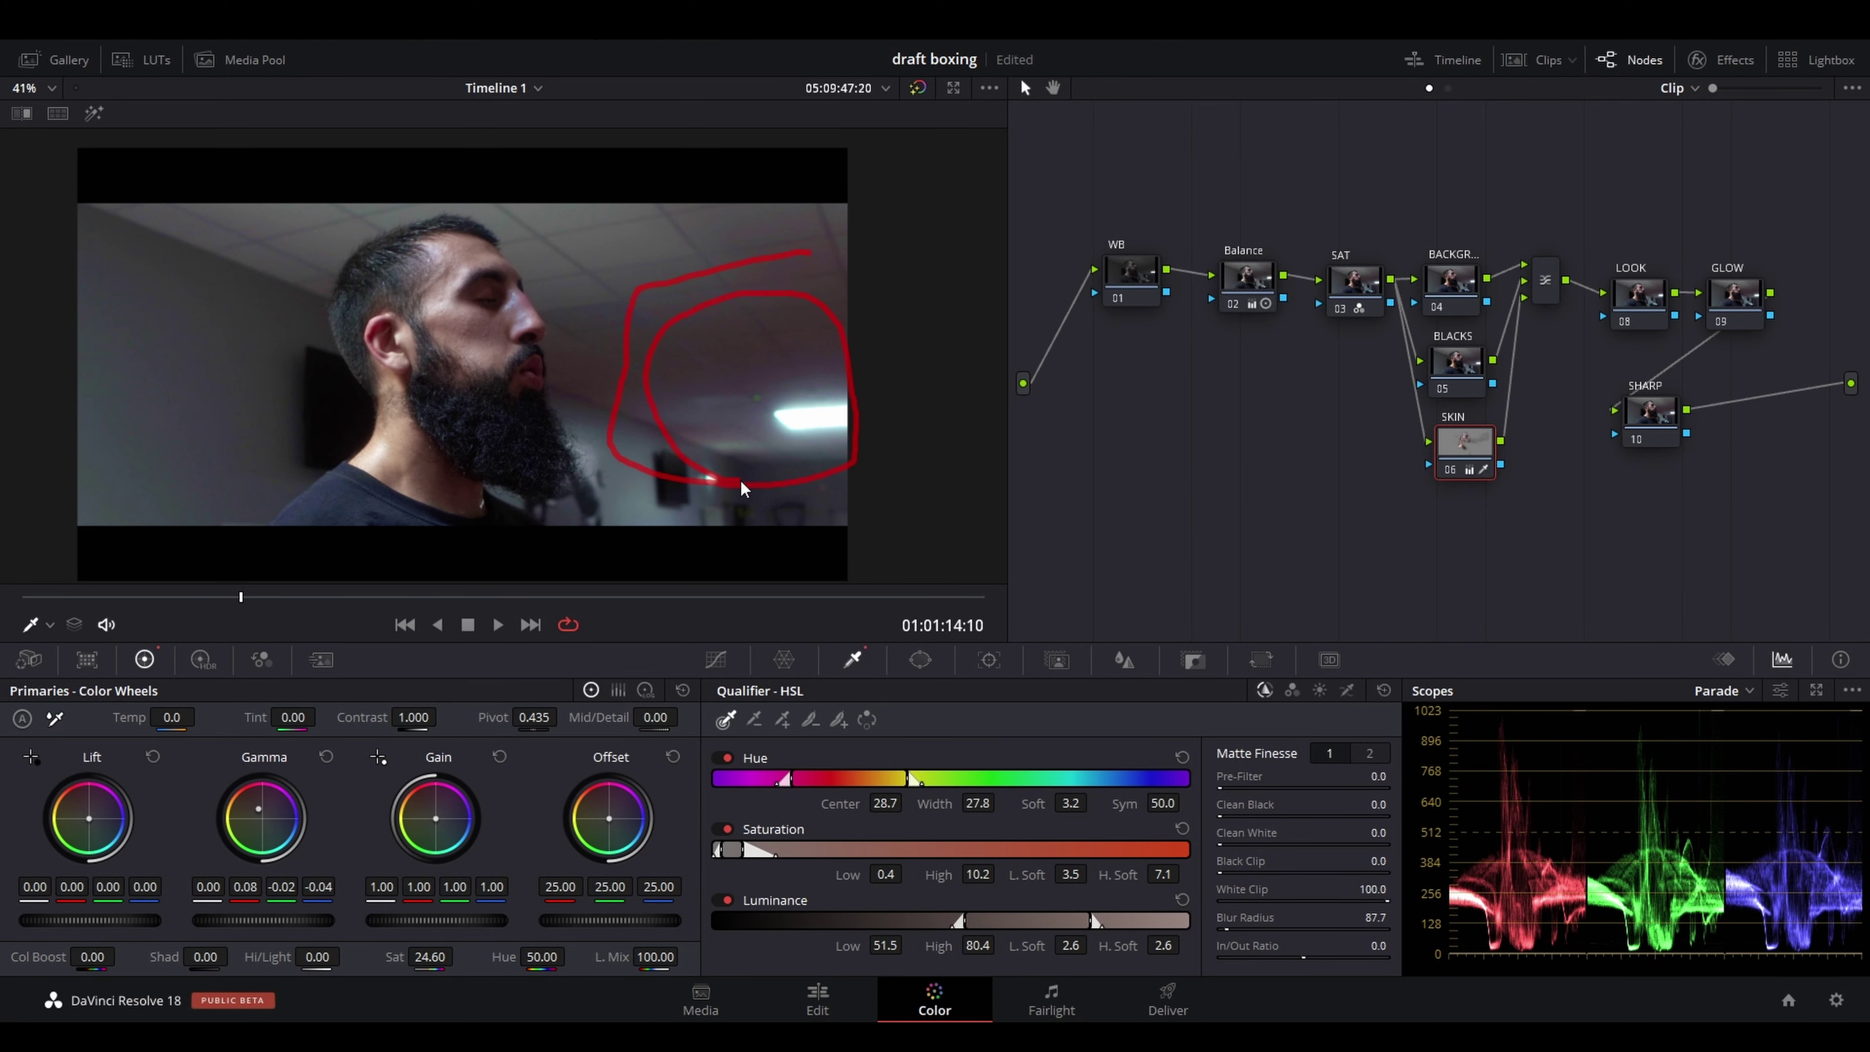
mouse_move(741, 481)
mouse_down()
mouse_move(540, 352)
mouse_move(844, 319)
mouse_move(552, 360)
mouse_up()
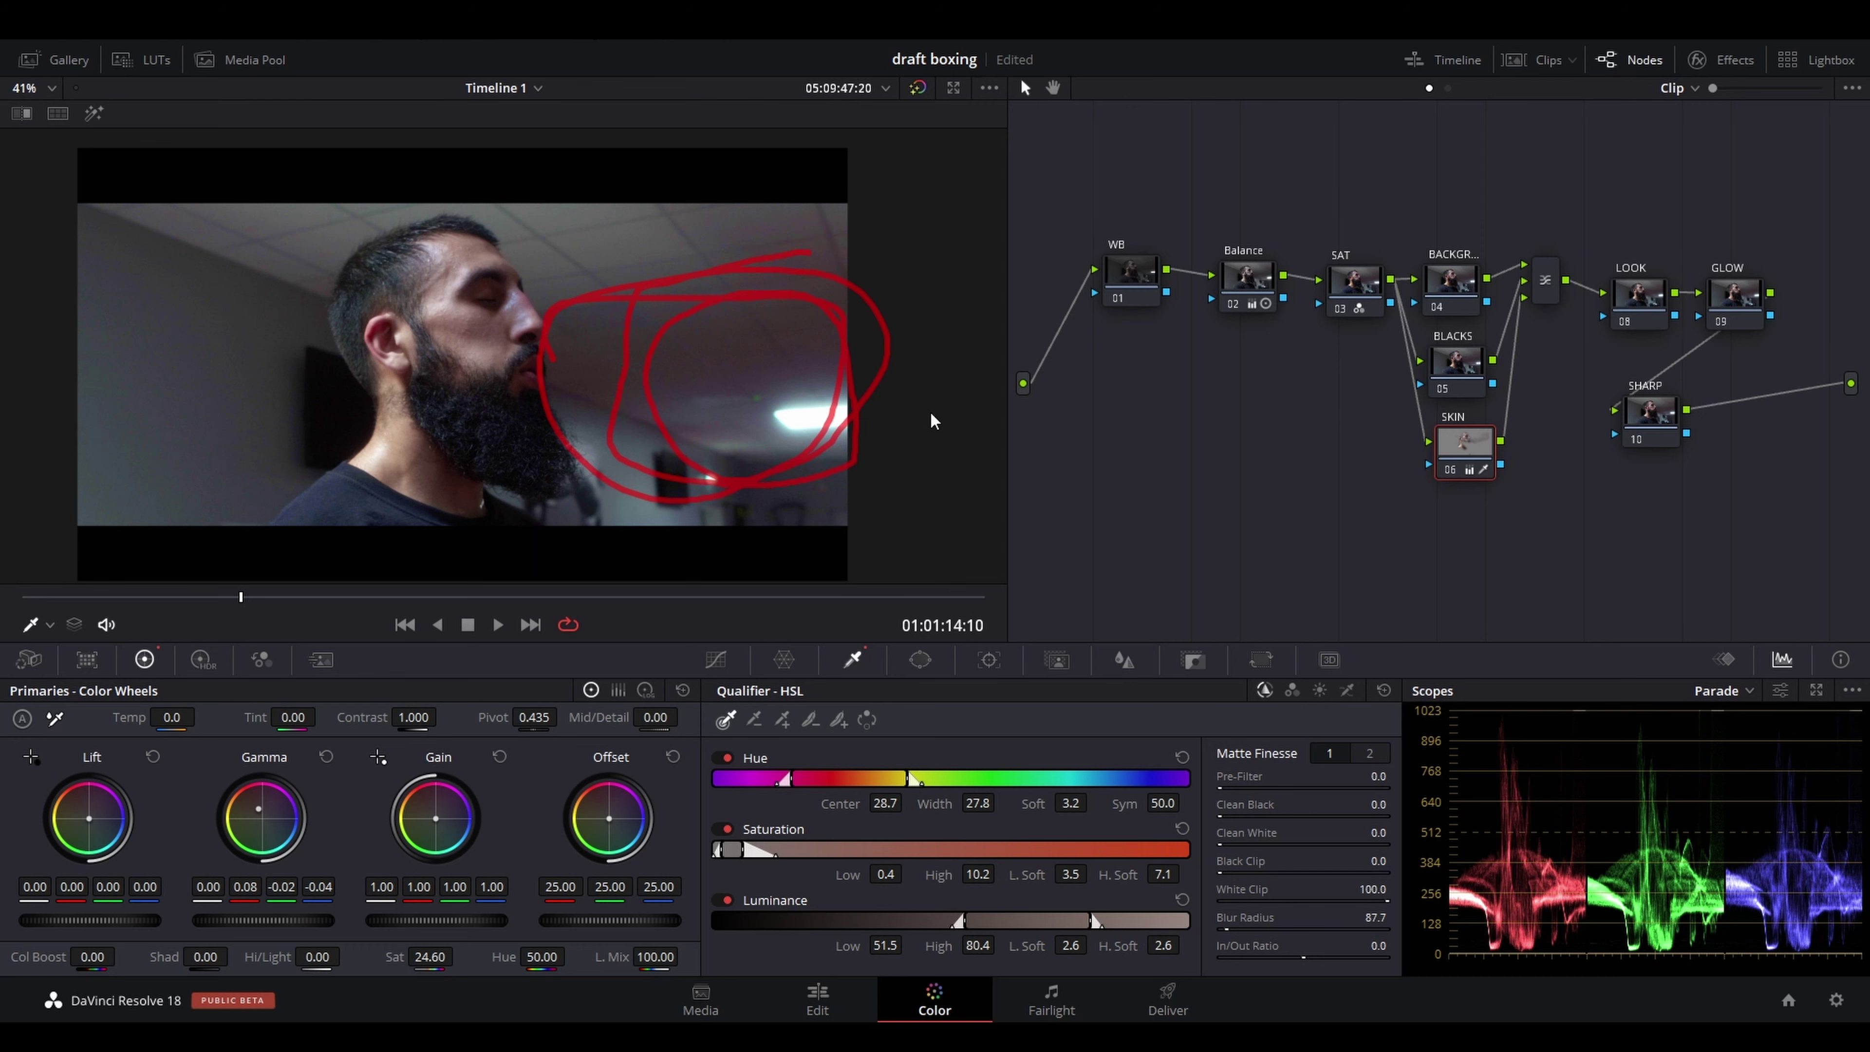
key(Escape)
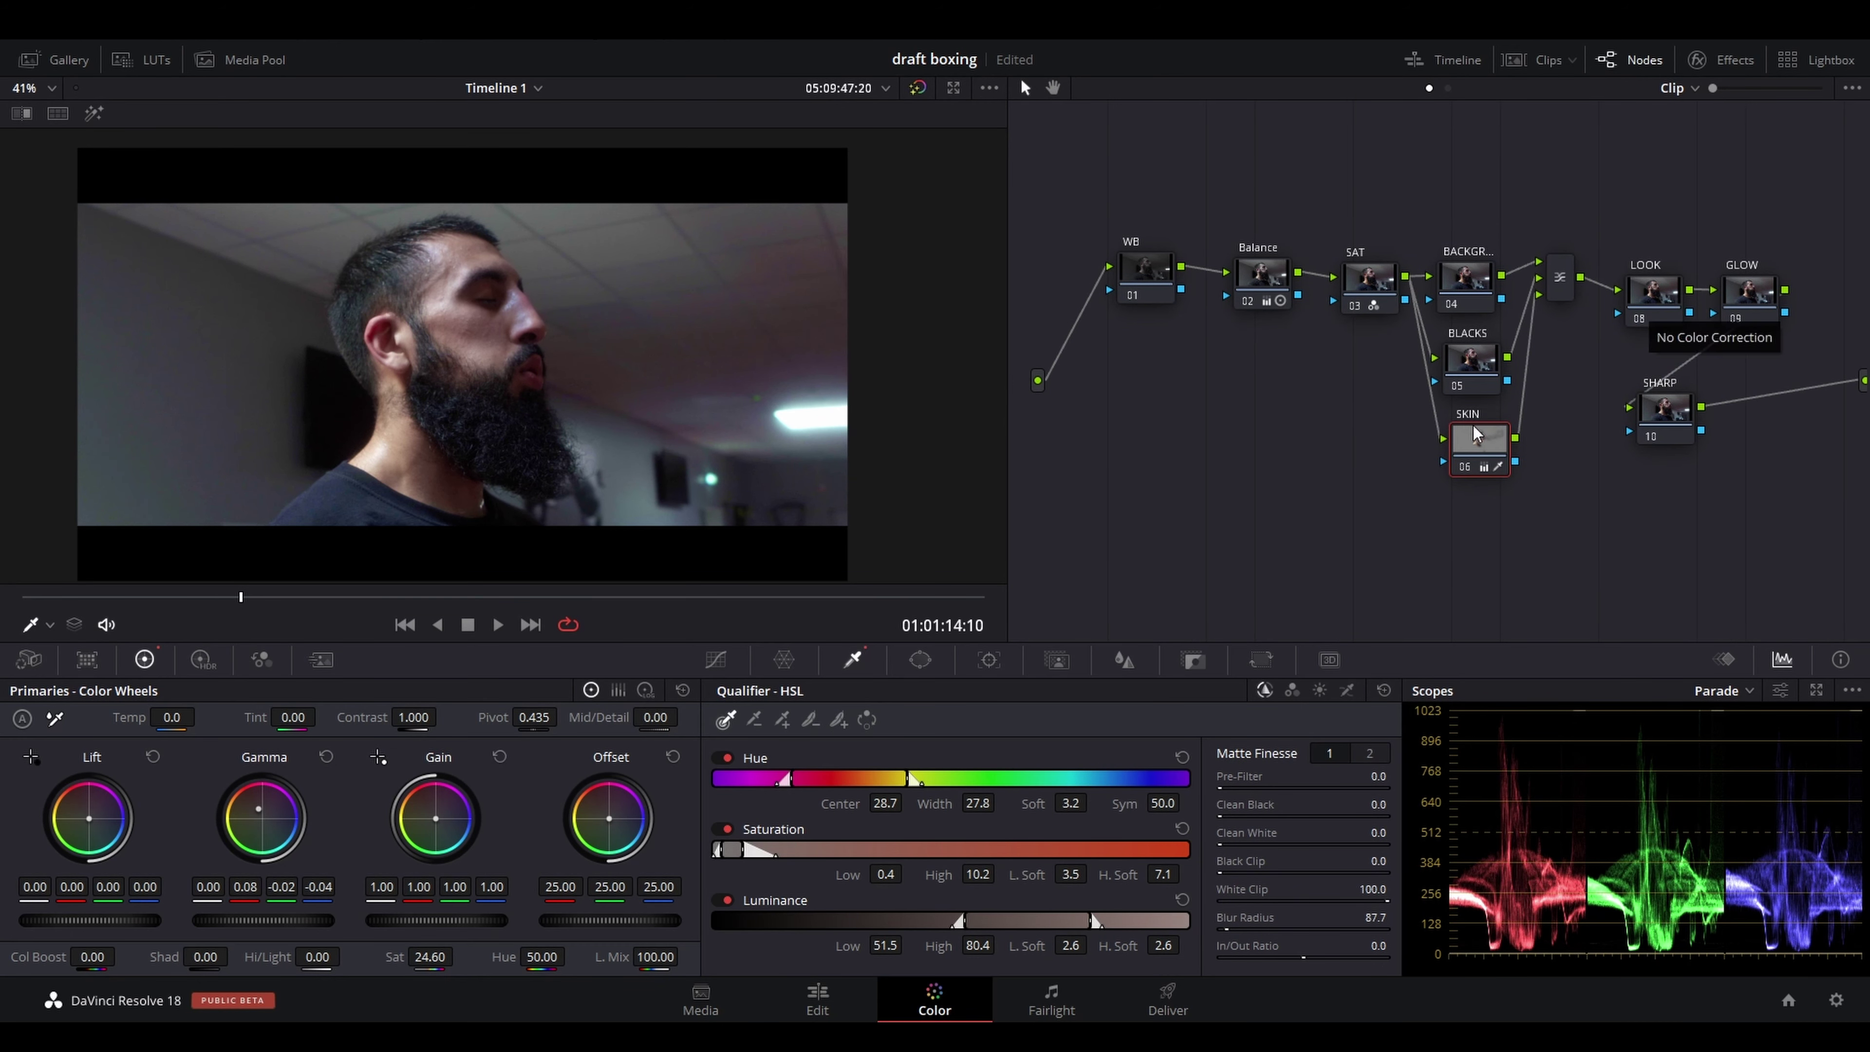
Select the BLACKS node, sample the man's dark beard with the HSL Qualifier and highlight the selection
mouse_move(1480, 434)
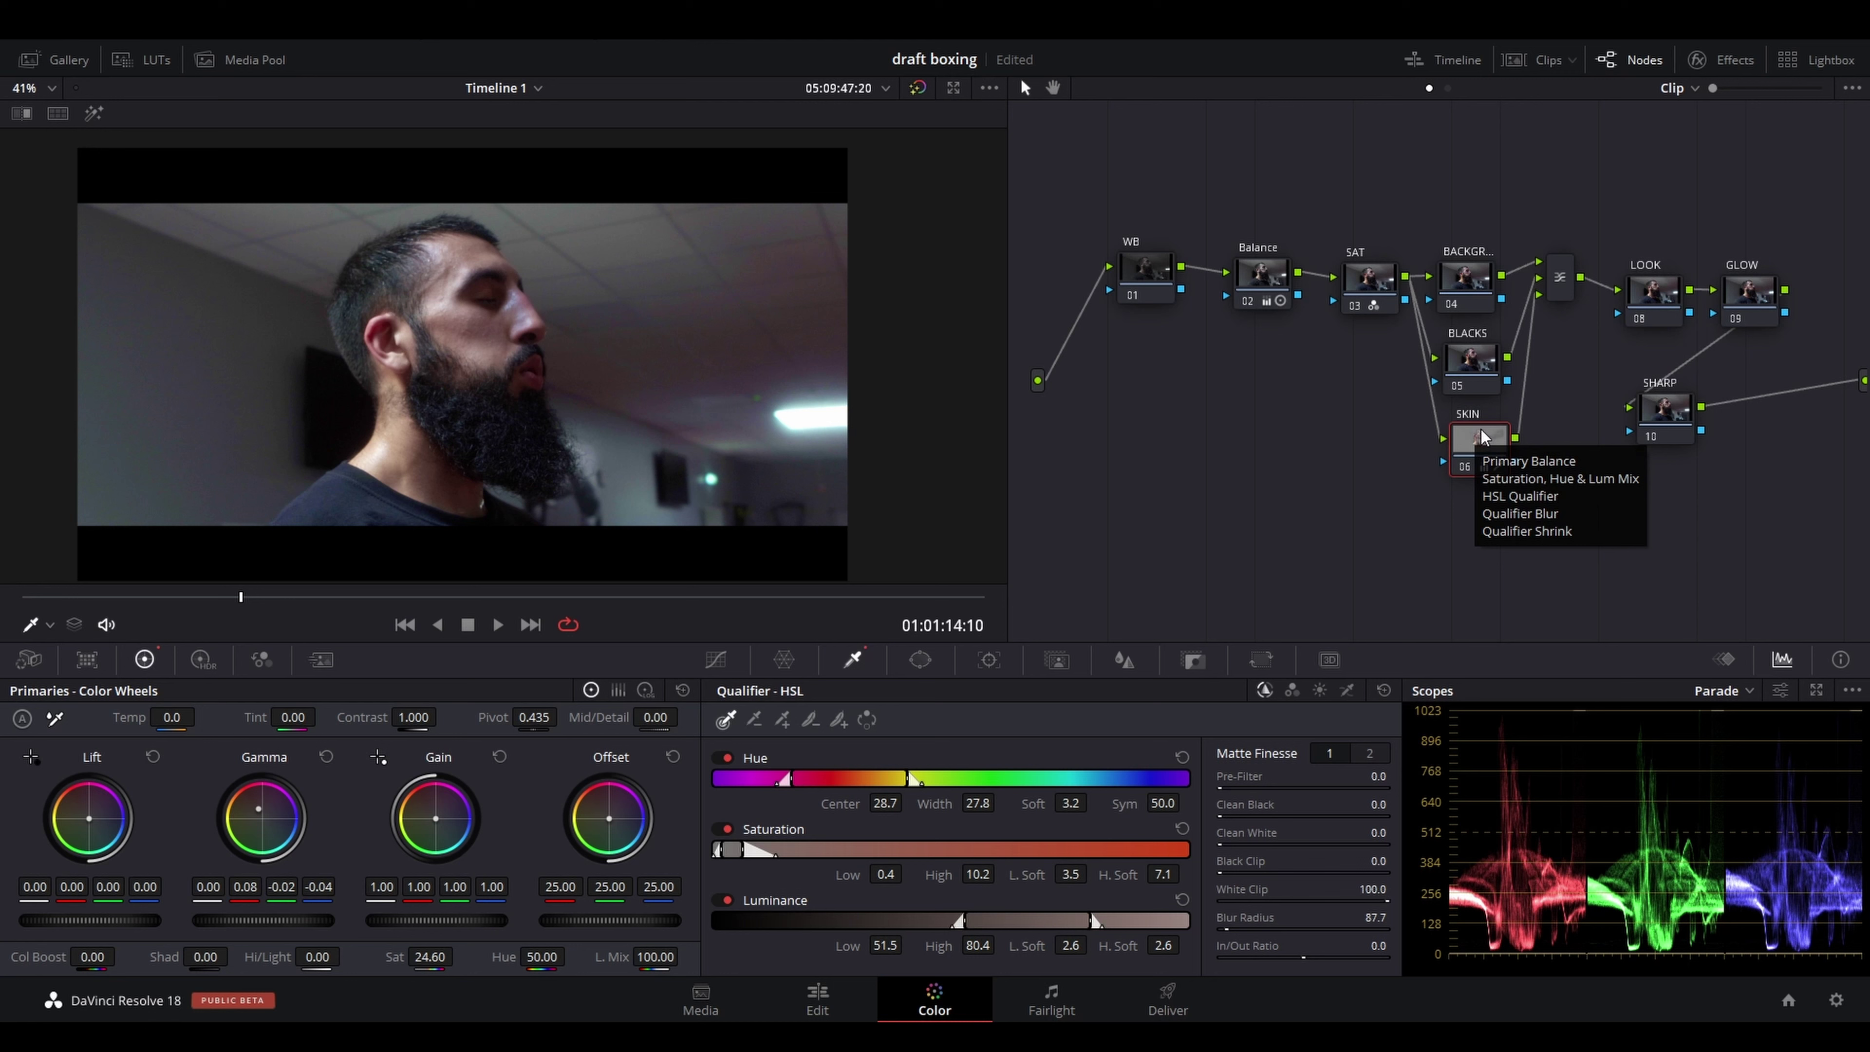
click(1479, 368)
drag(1481, 370, 1486, 366)
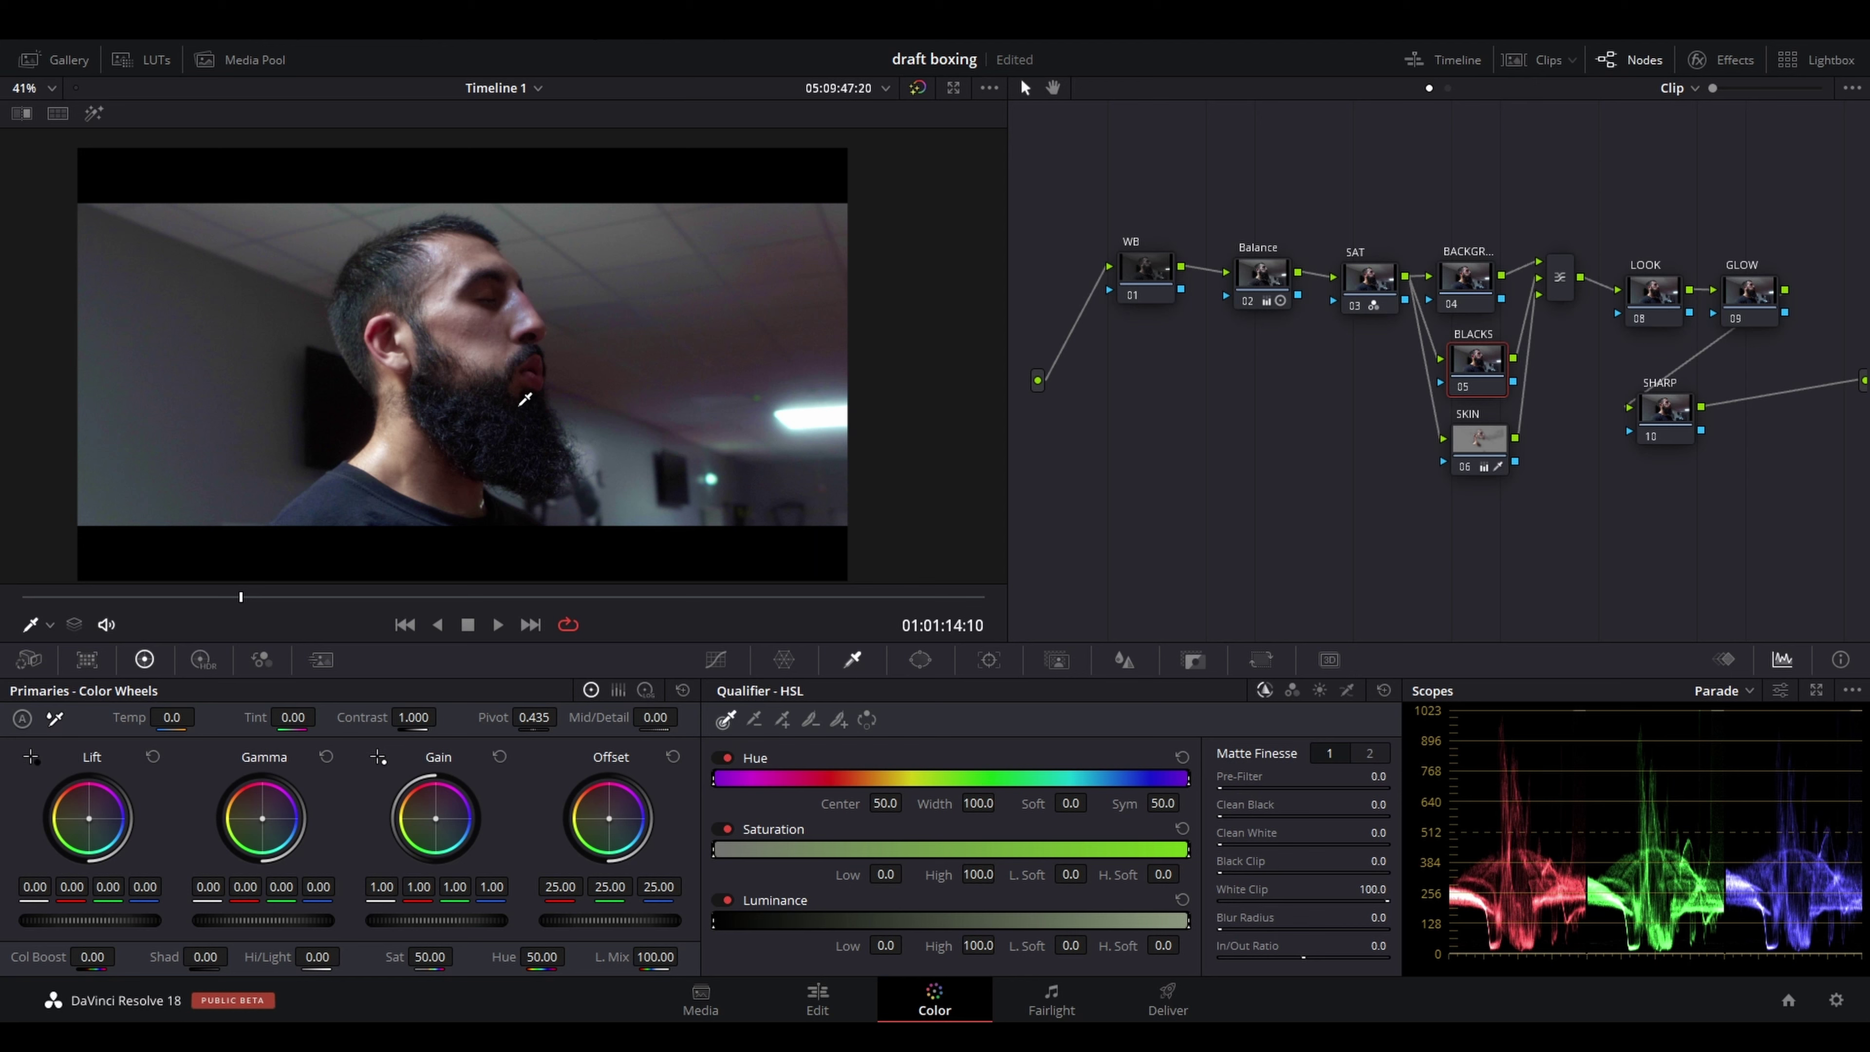
click(548, 399)
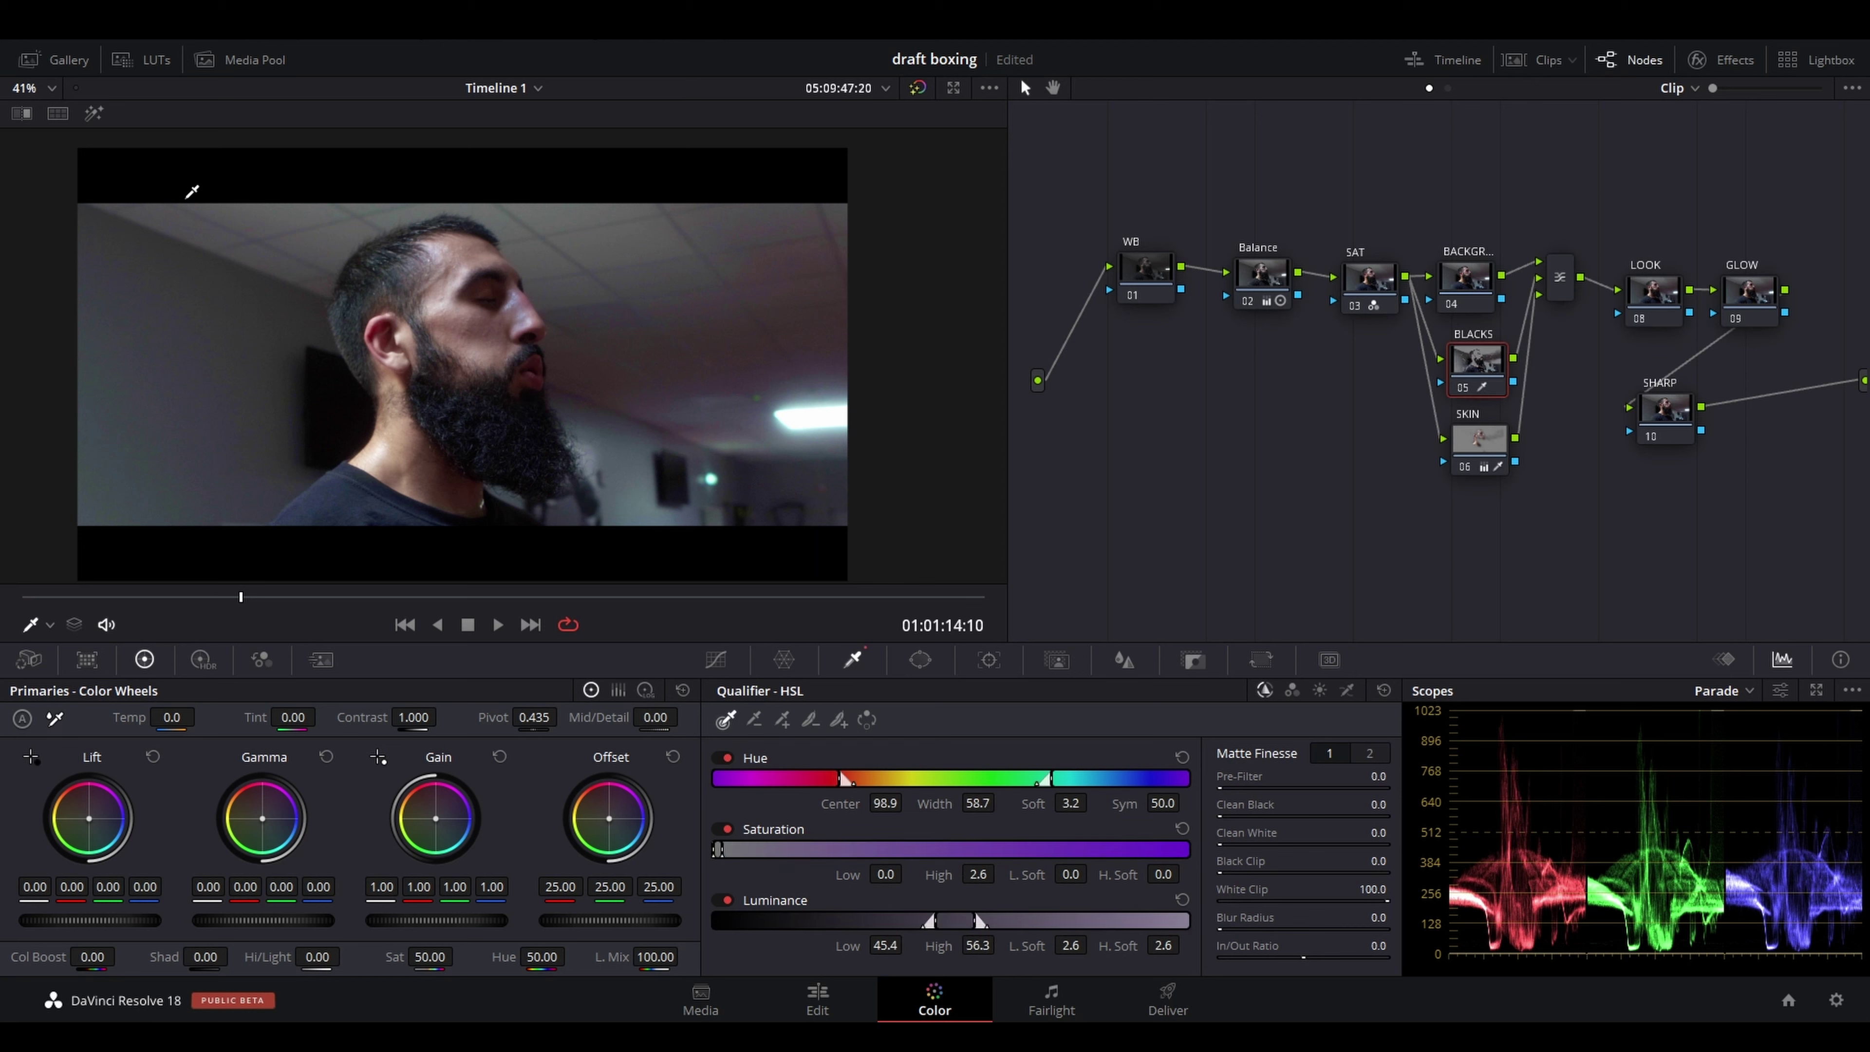
key(shift+h)
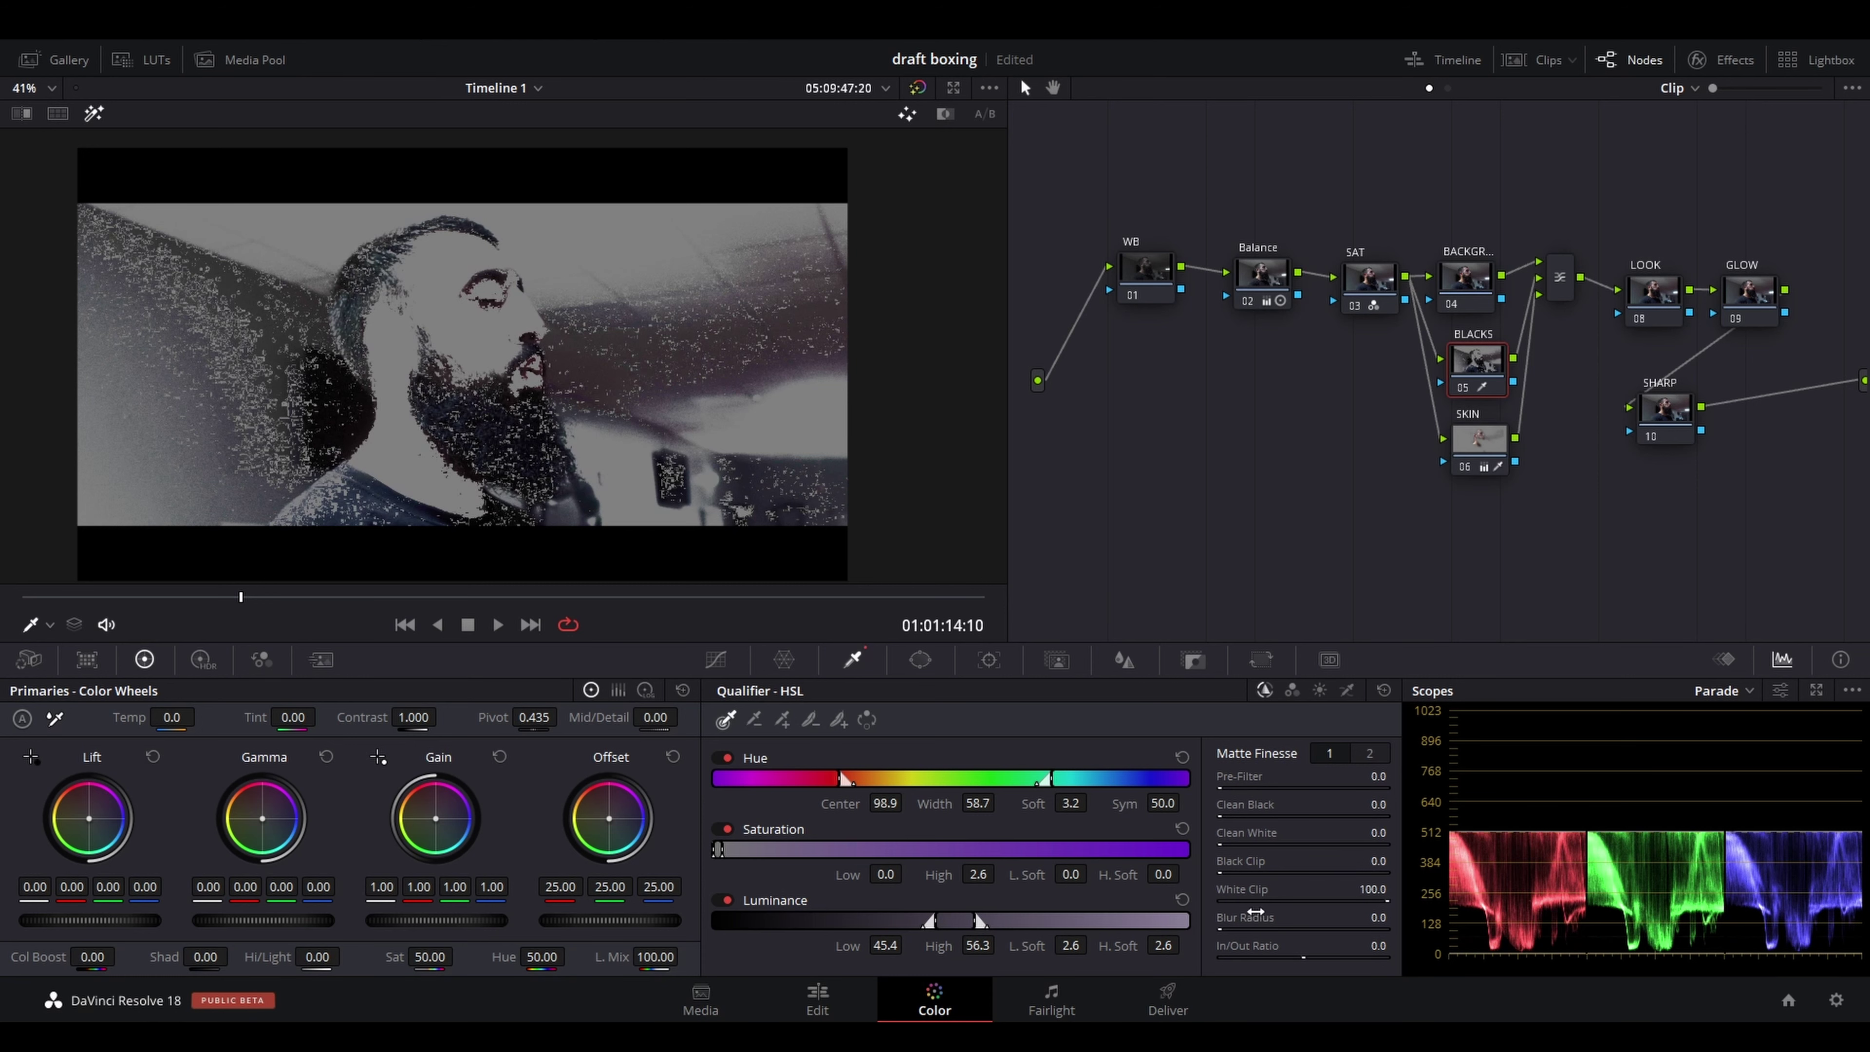
Refine the BLACKS matte with Blur Radius 22.9, Denoise 9.7 and a luminance range of 41.3–53.8
drag(1225, 928, 1247, 917)
click(1369, 754)
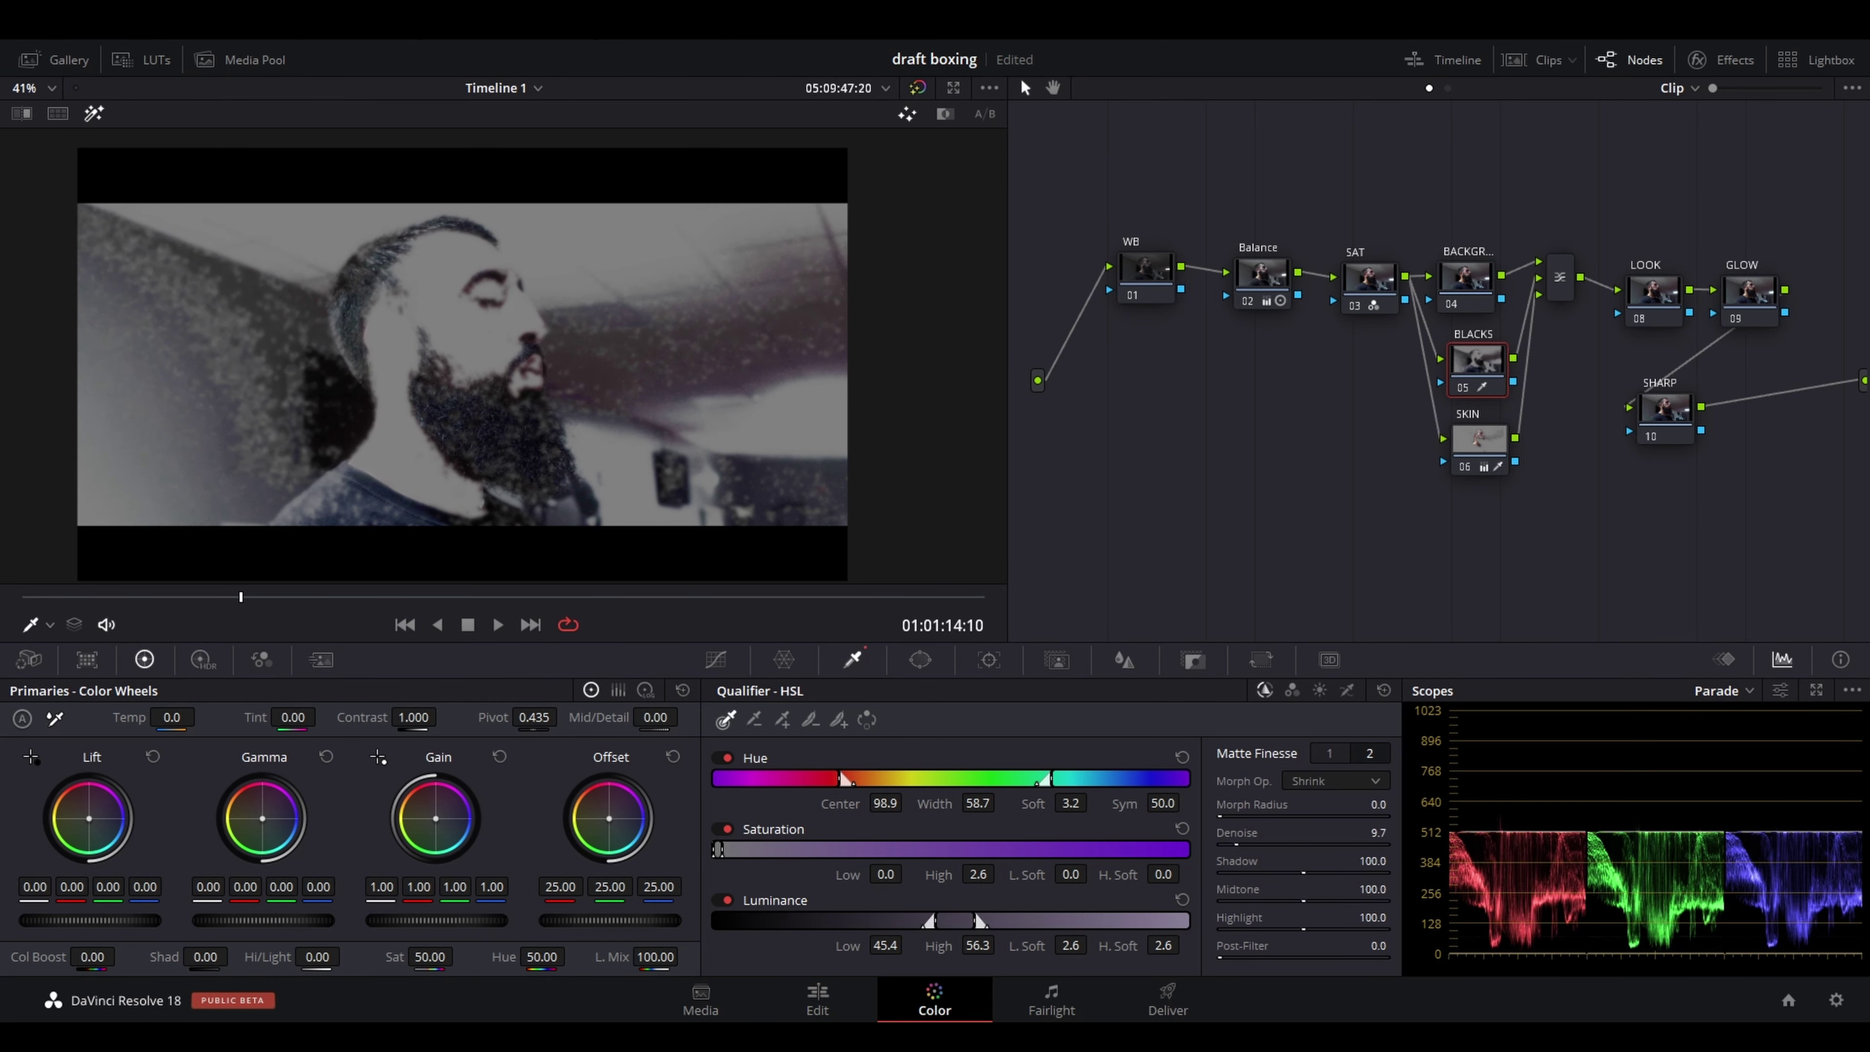
drag(929, 922, 1005, 944)
Check the BLACKS matte on another frame, set Clean White to 17.7 and leave the highlight view
key(space)
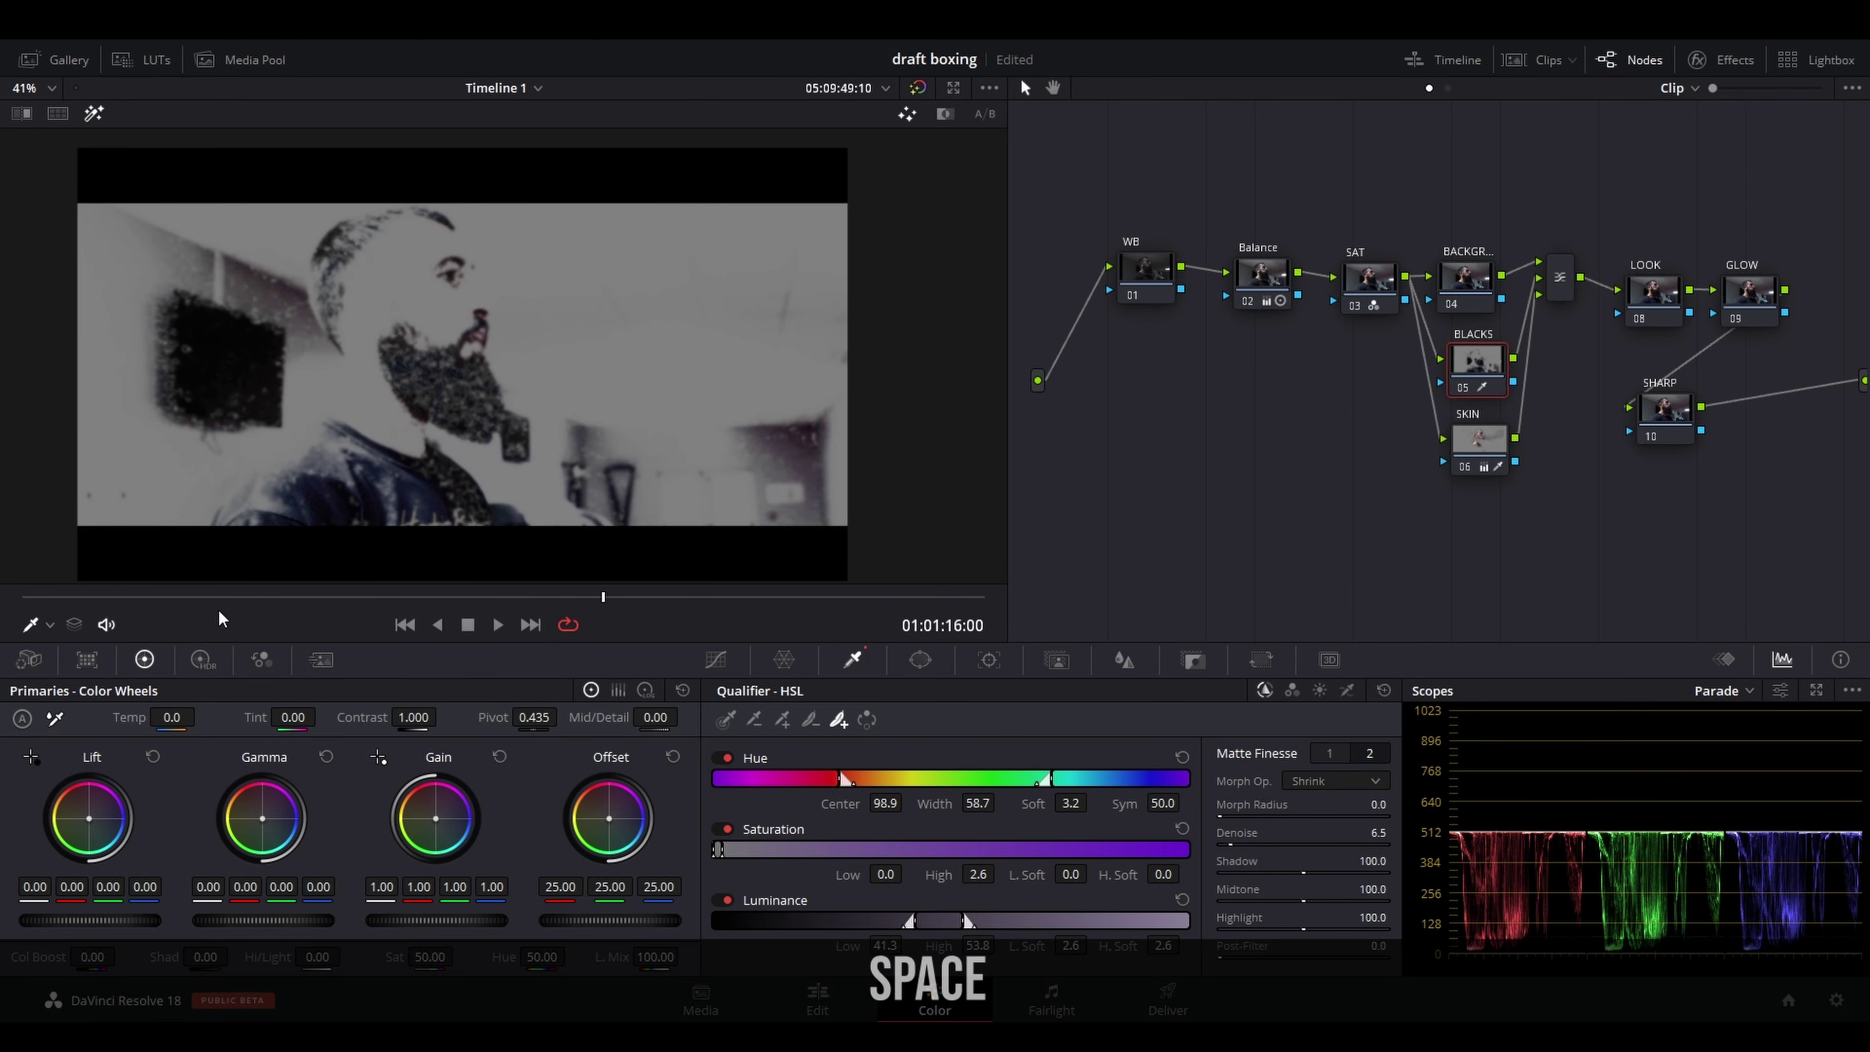
click(212, 598)
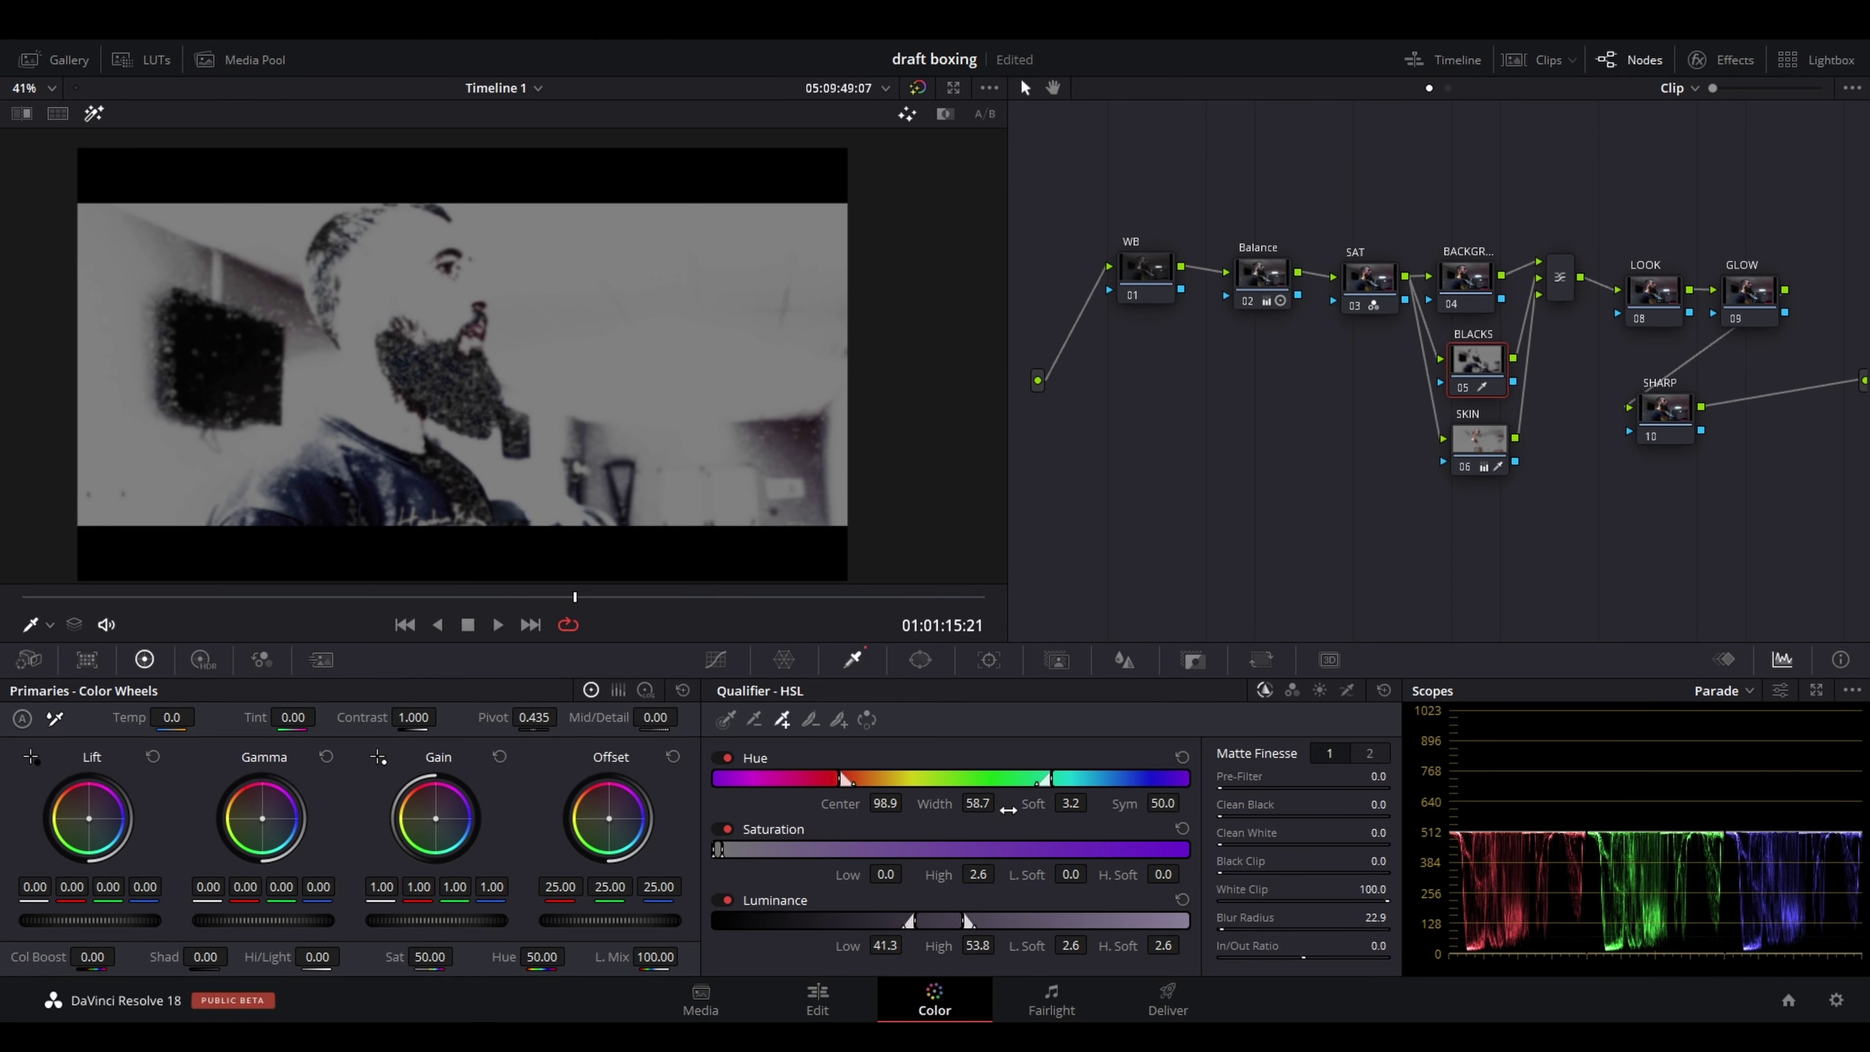
drag(1215, 830, 1250, 830)
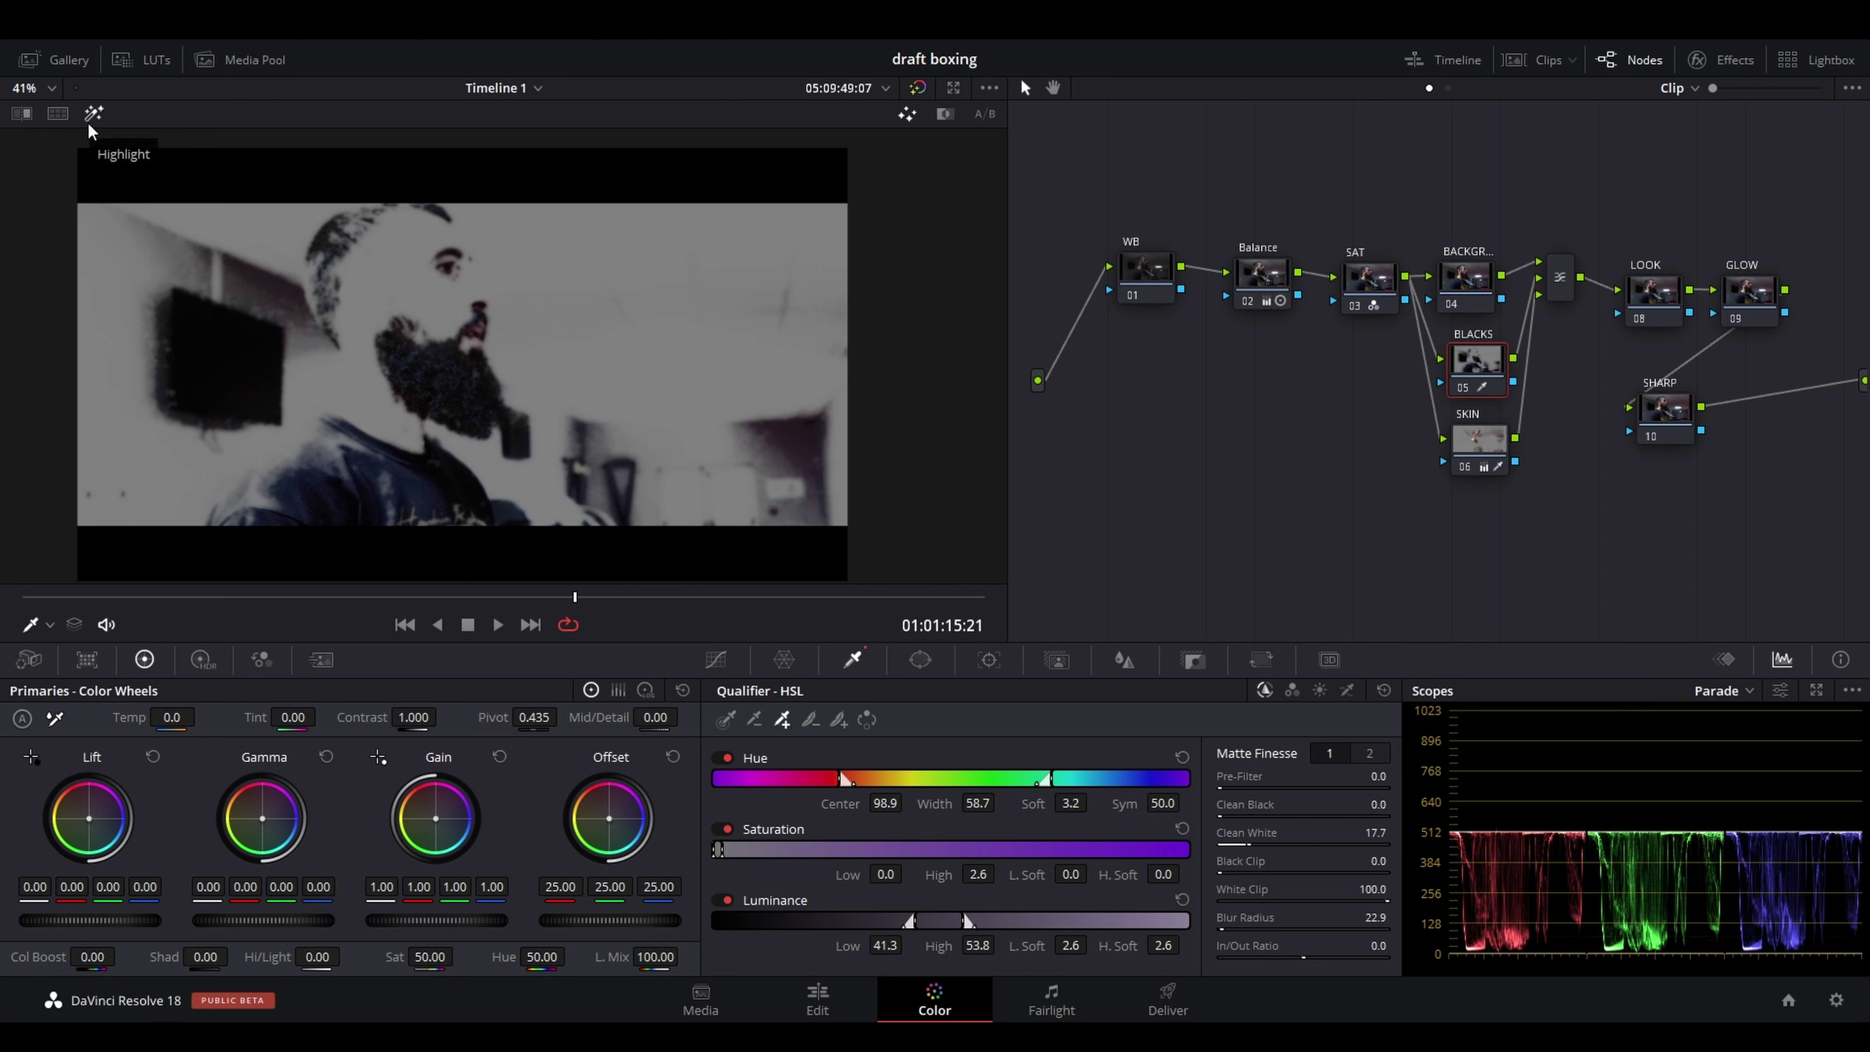
key(shift)
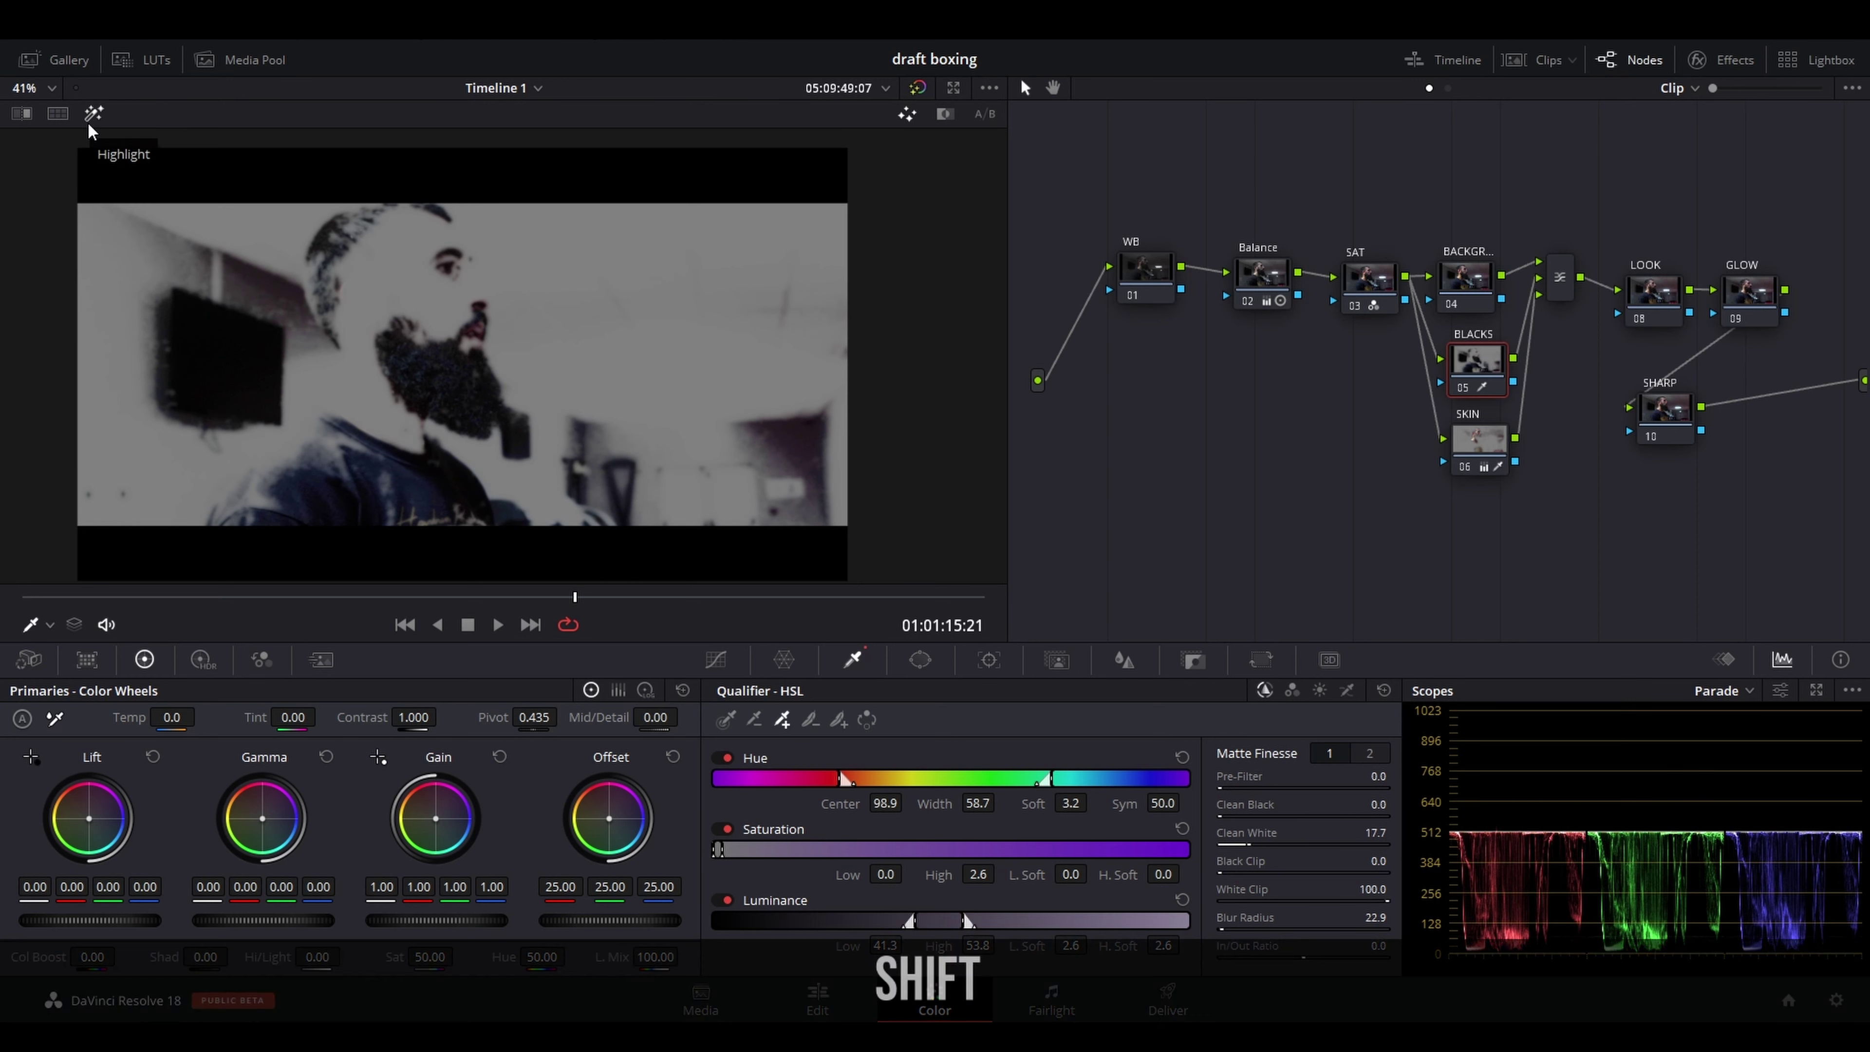
key(shift+h)
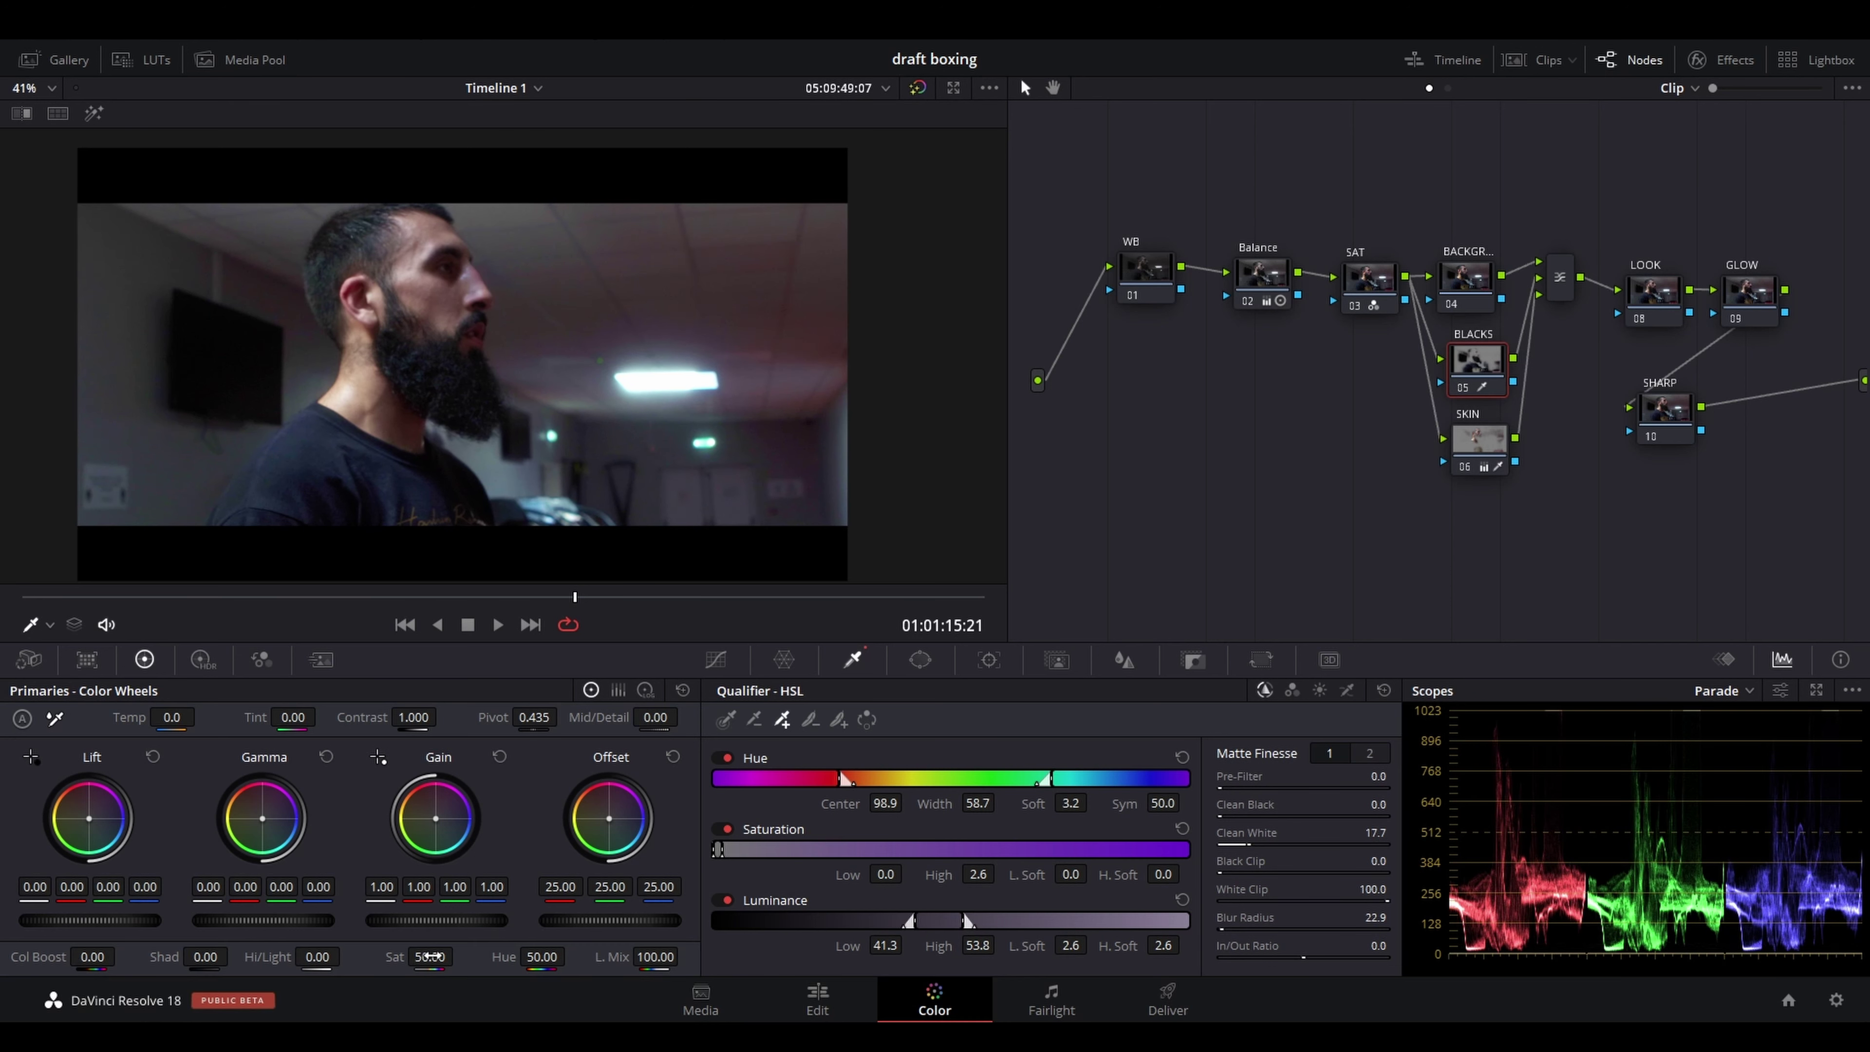
Lower the BLACKS node's saturation to 26.40 and compare the shirt with the node disabled and enabled
mouse_move(430, 956)
mouse_down()
mouse_move(368, 956)
mouse_move(452, 956)
mouse_up()
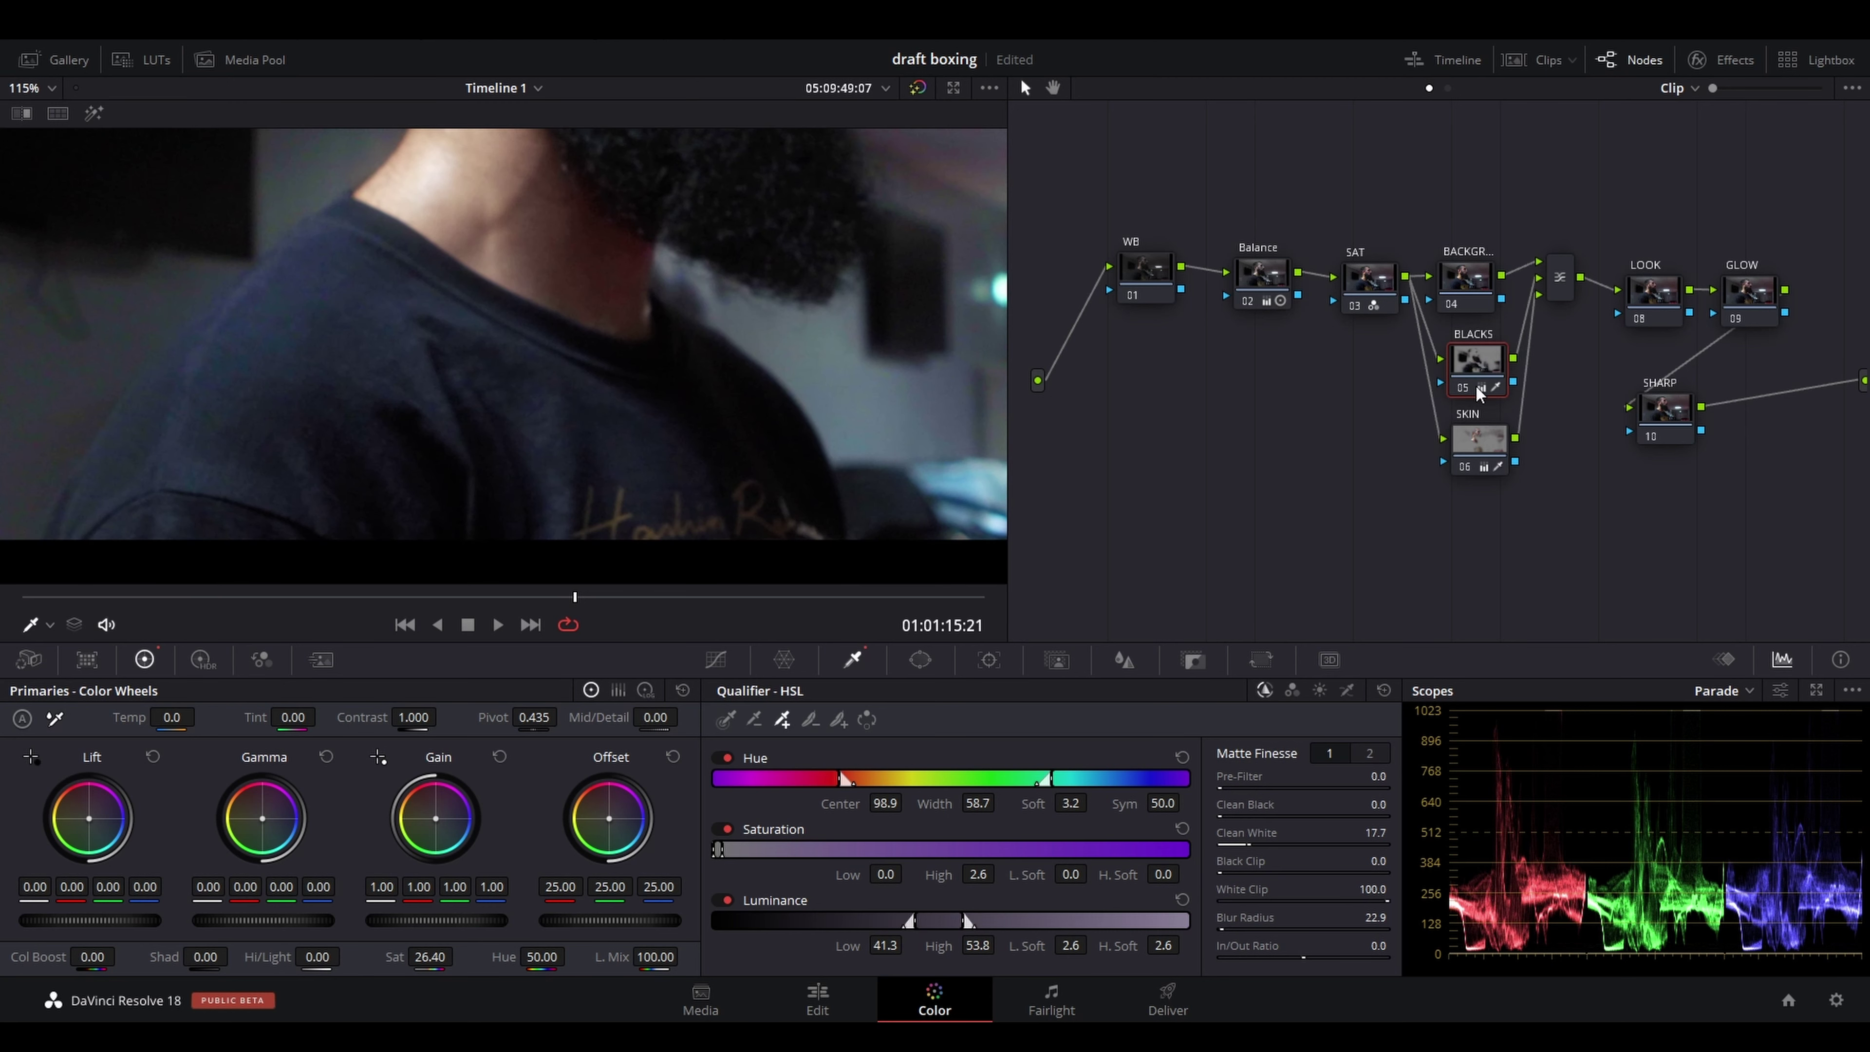
click(1465, 386)
click(1465, 389)
click(1465, 389)
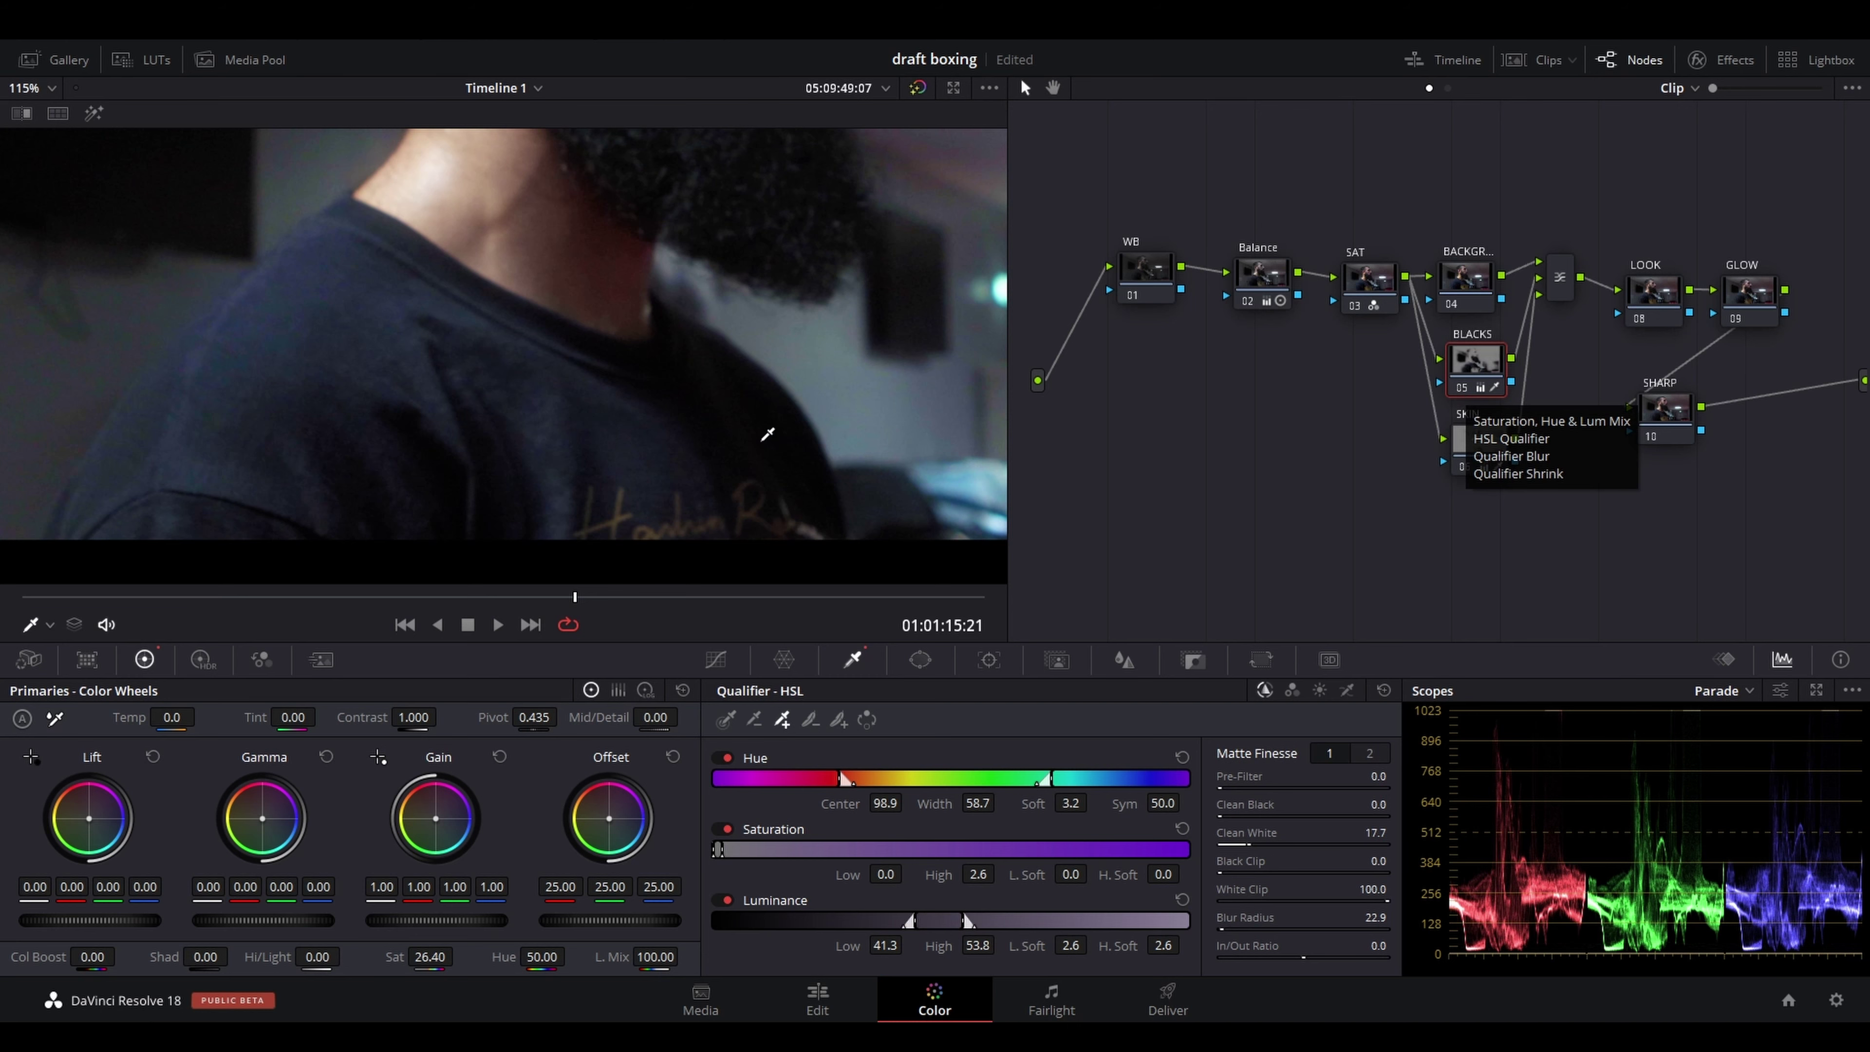
scroll(750, 438, down, 4)
scroll(755, 417, down, 1)
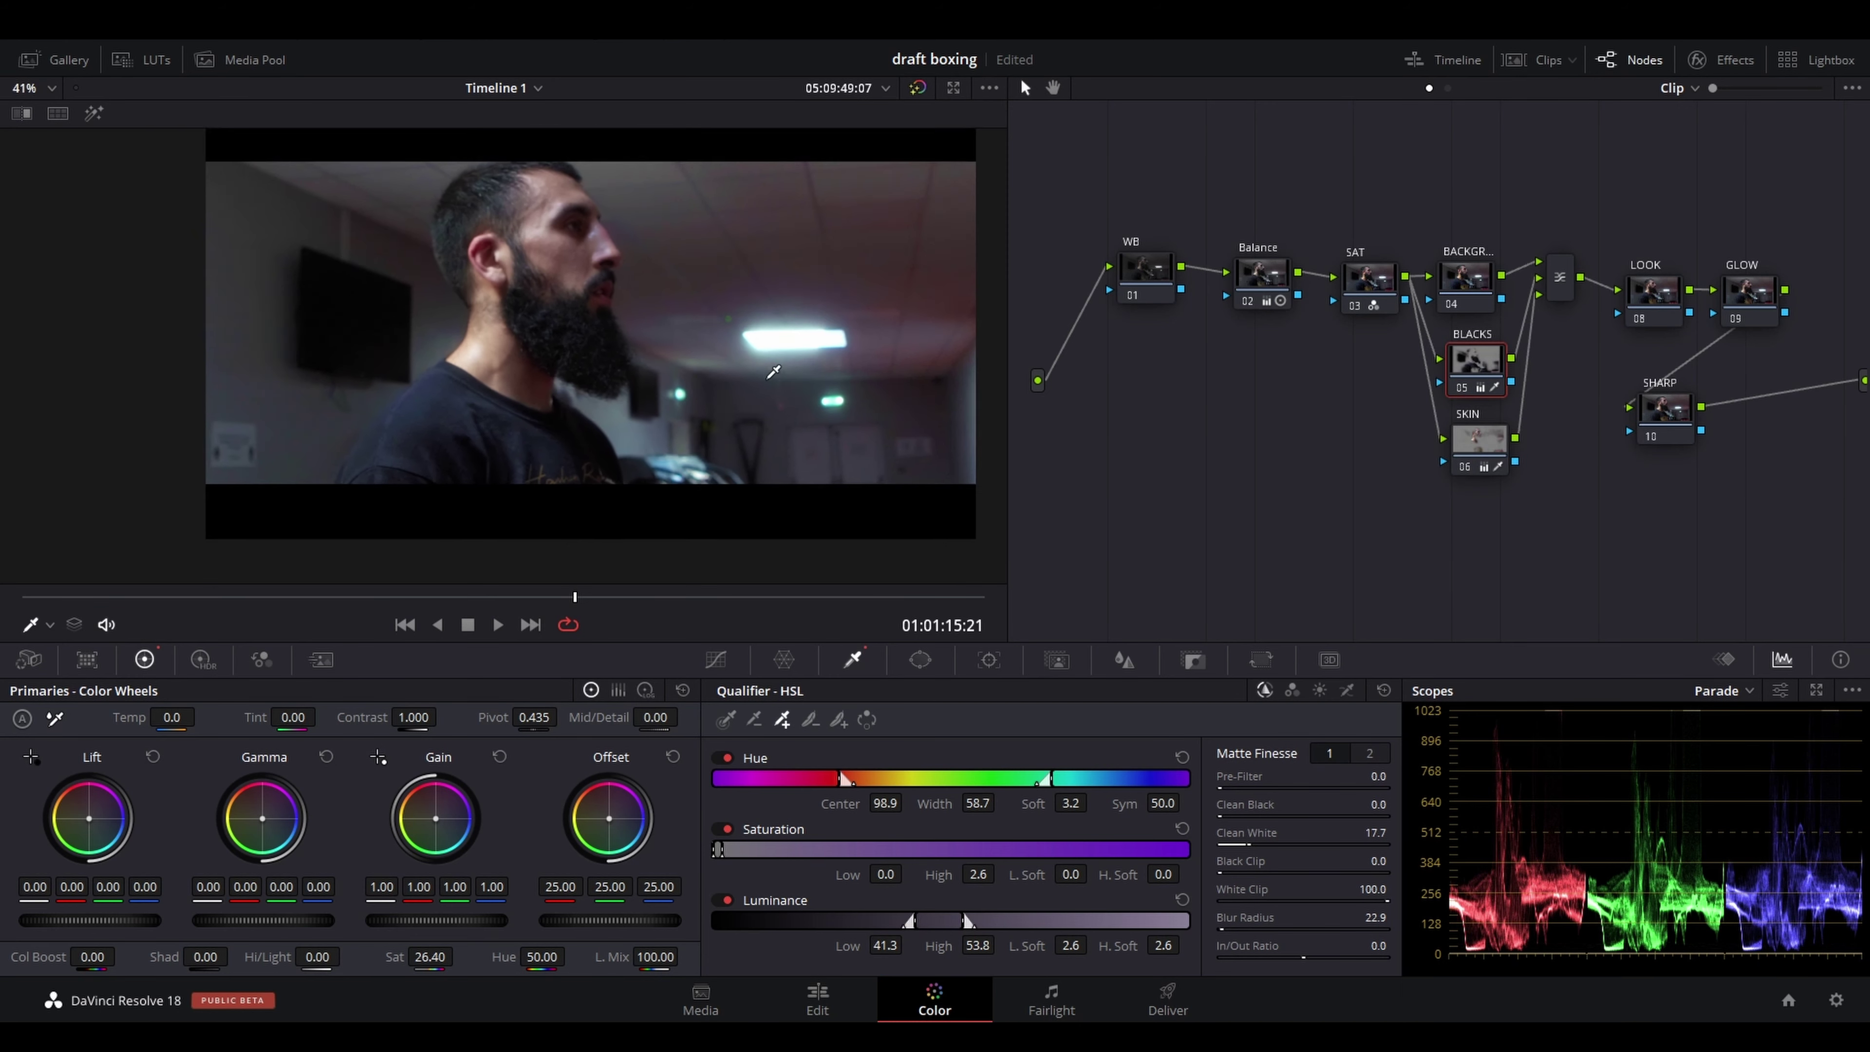
Reposition the SKIN and background nodes slightly and lower the background node's saturation to 18.40
drag(1478, 442, 1470, 445)
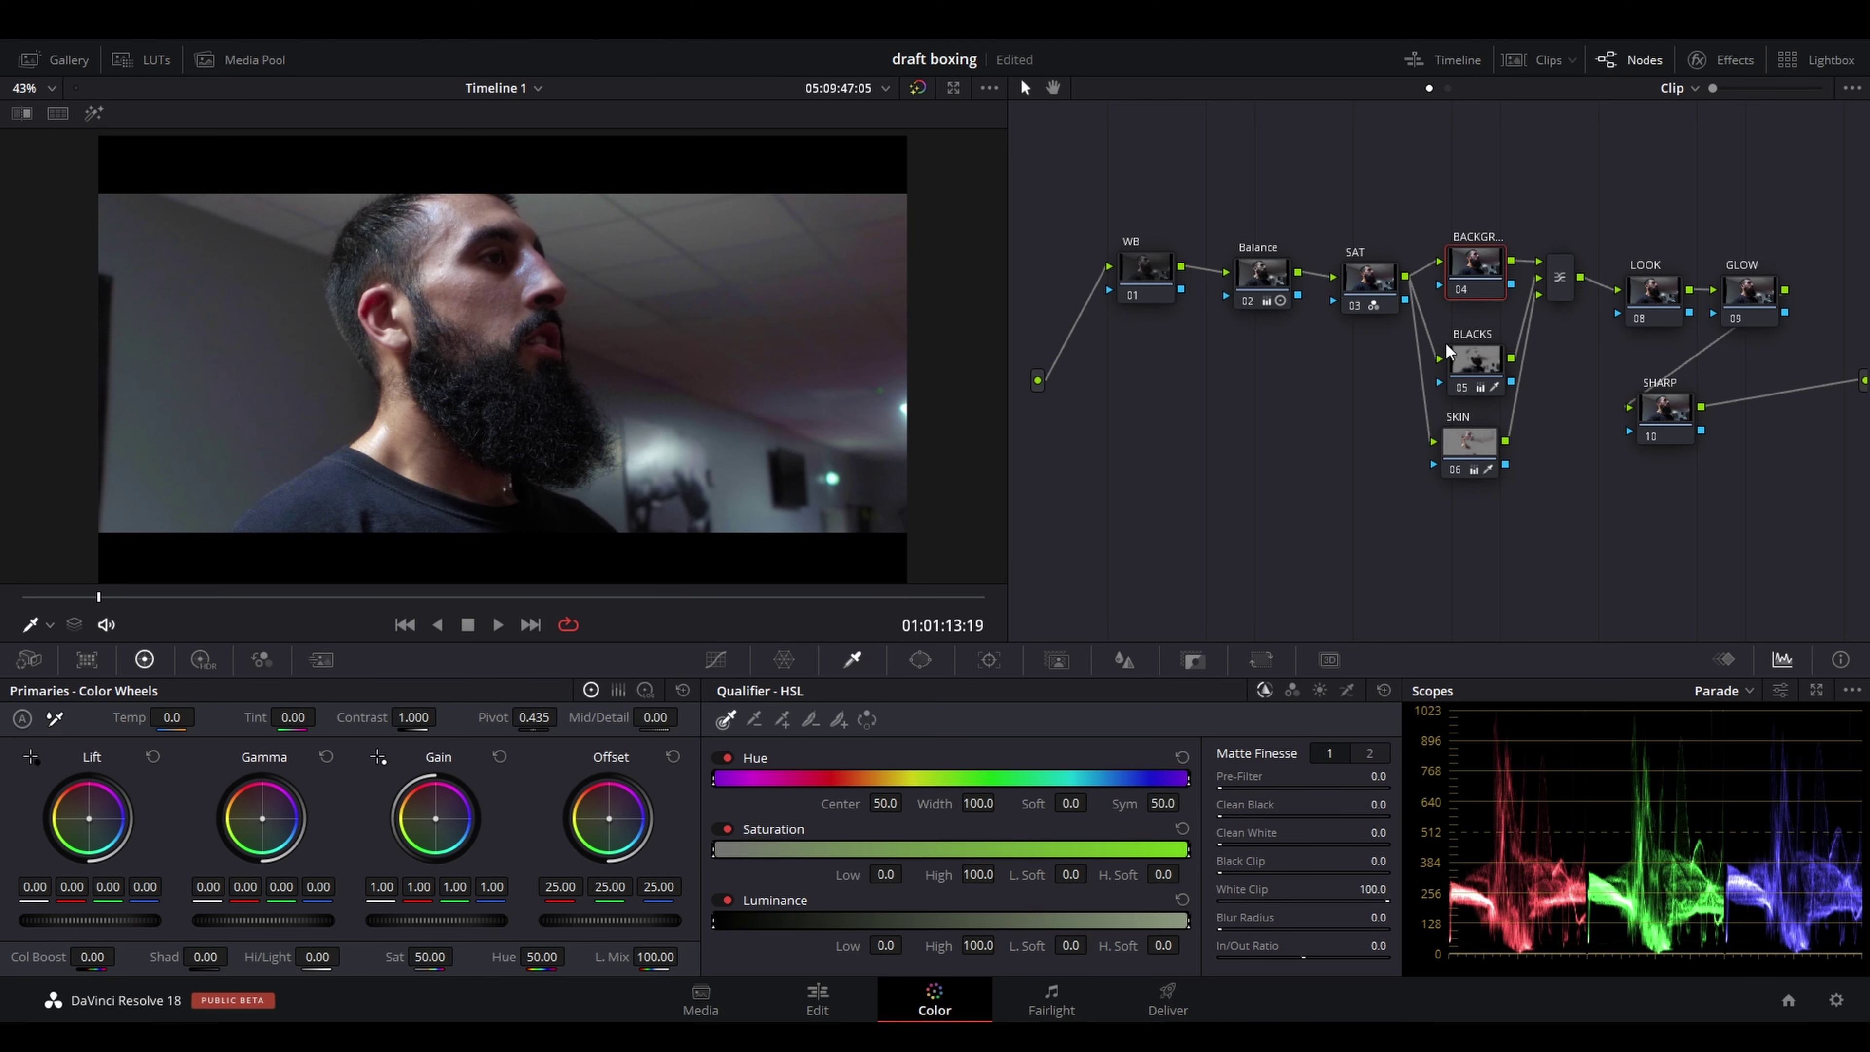
drag(1461, 289, 1470, 273)
mouse_move(440, 956)
mouse_down()
mouse_move(324, 956)
mouse_move(438, 956)
mouse_up()
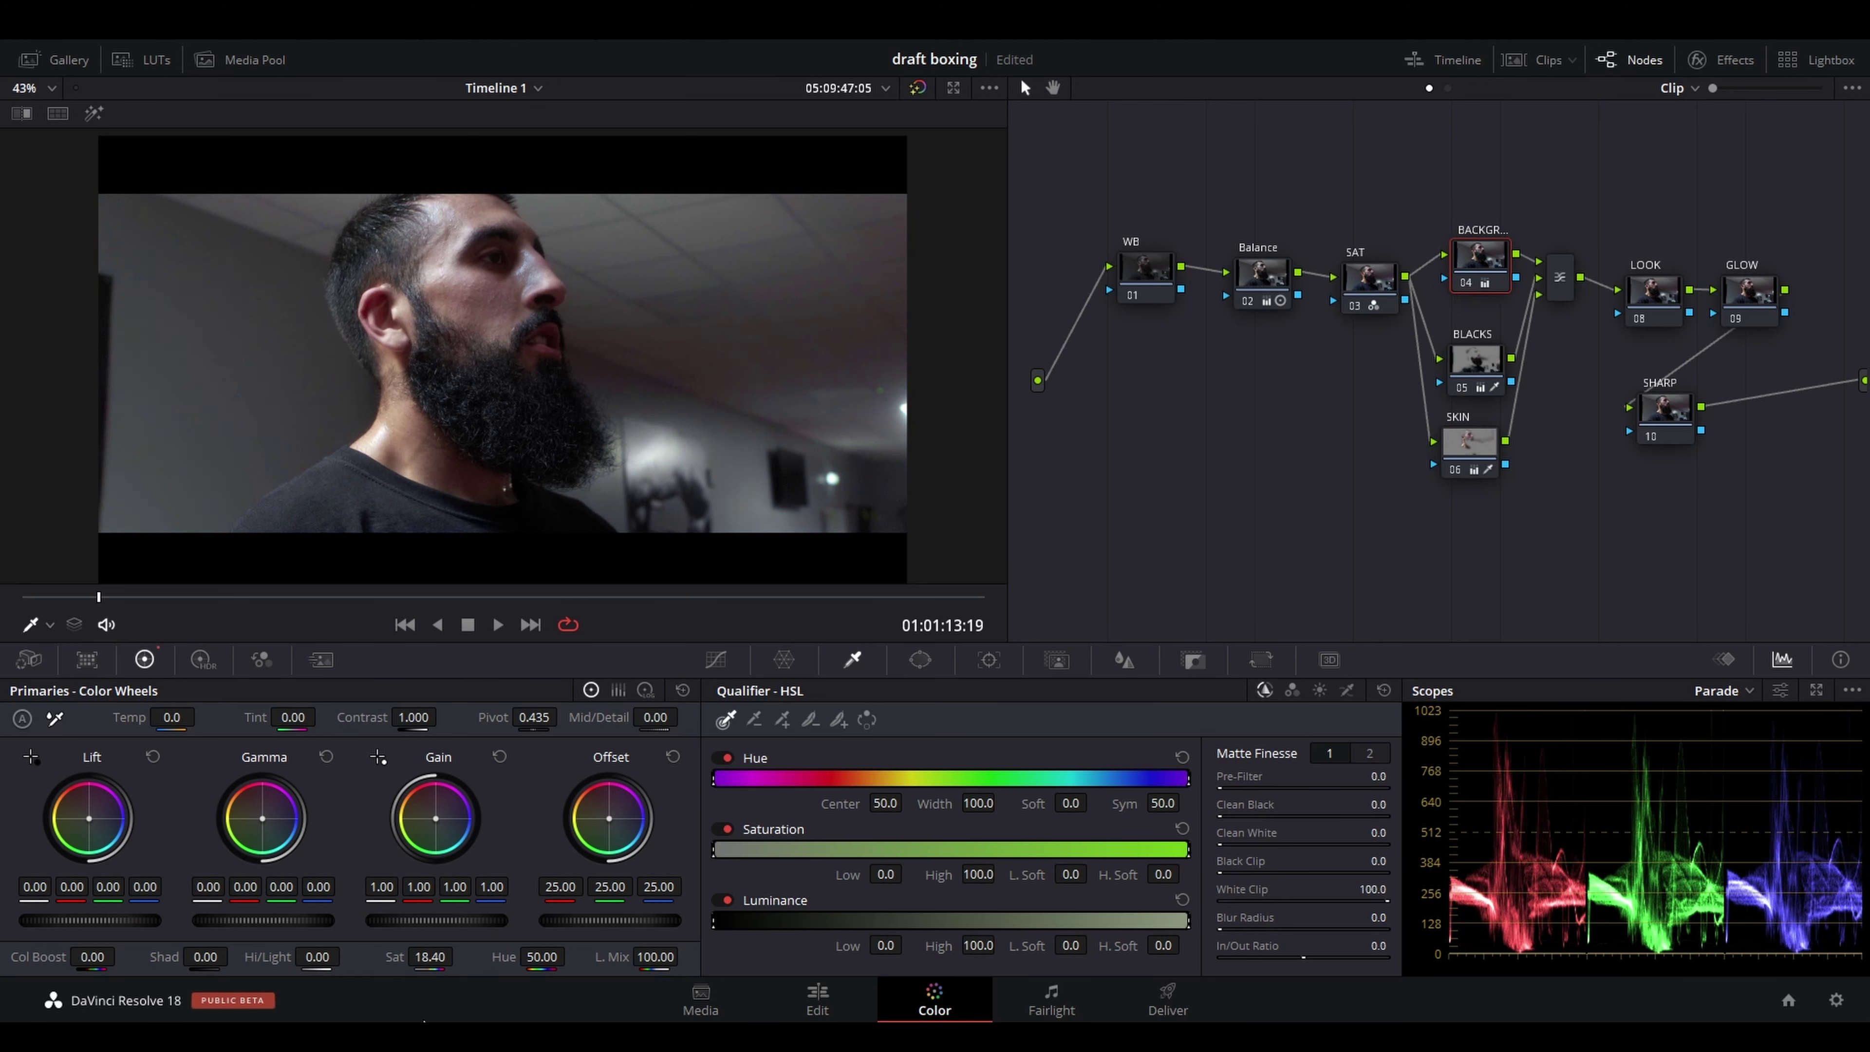
Compare the image with the background node disabled and enabled
click(1461, 282)
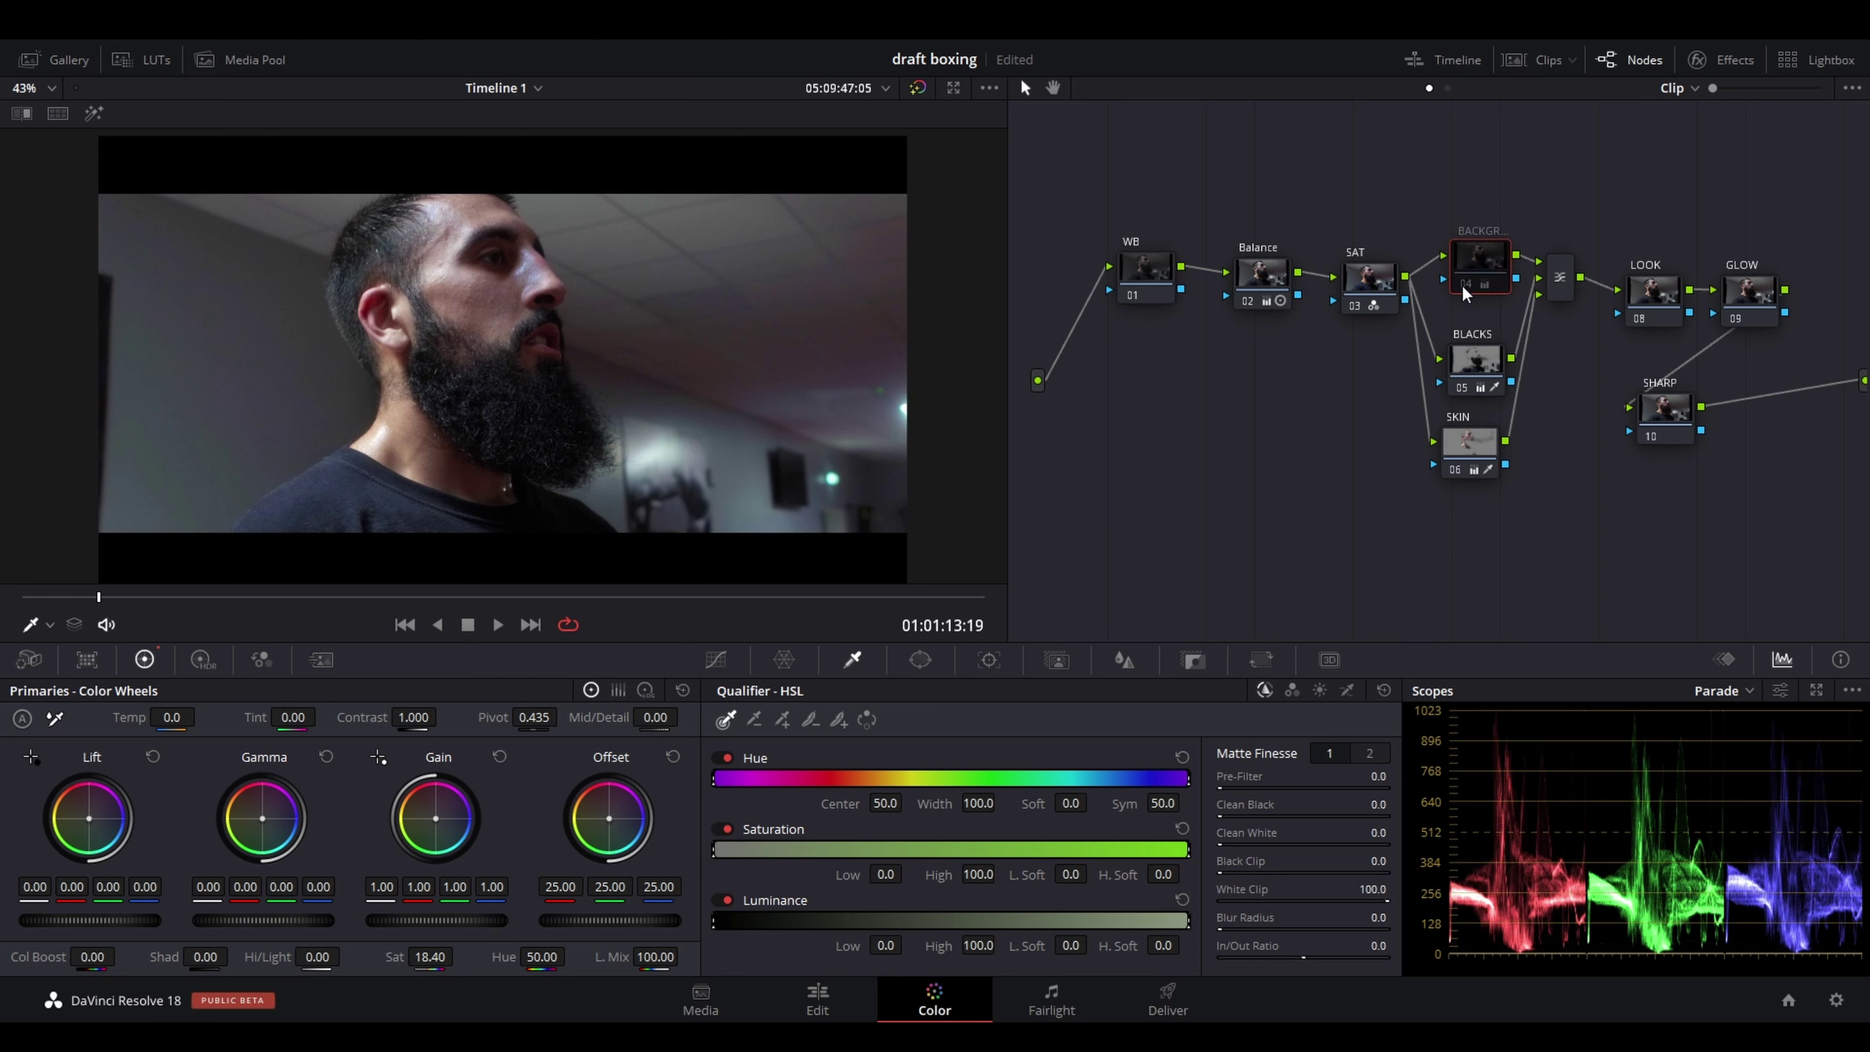
click(1460, 283)
click(1463, 286)
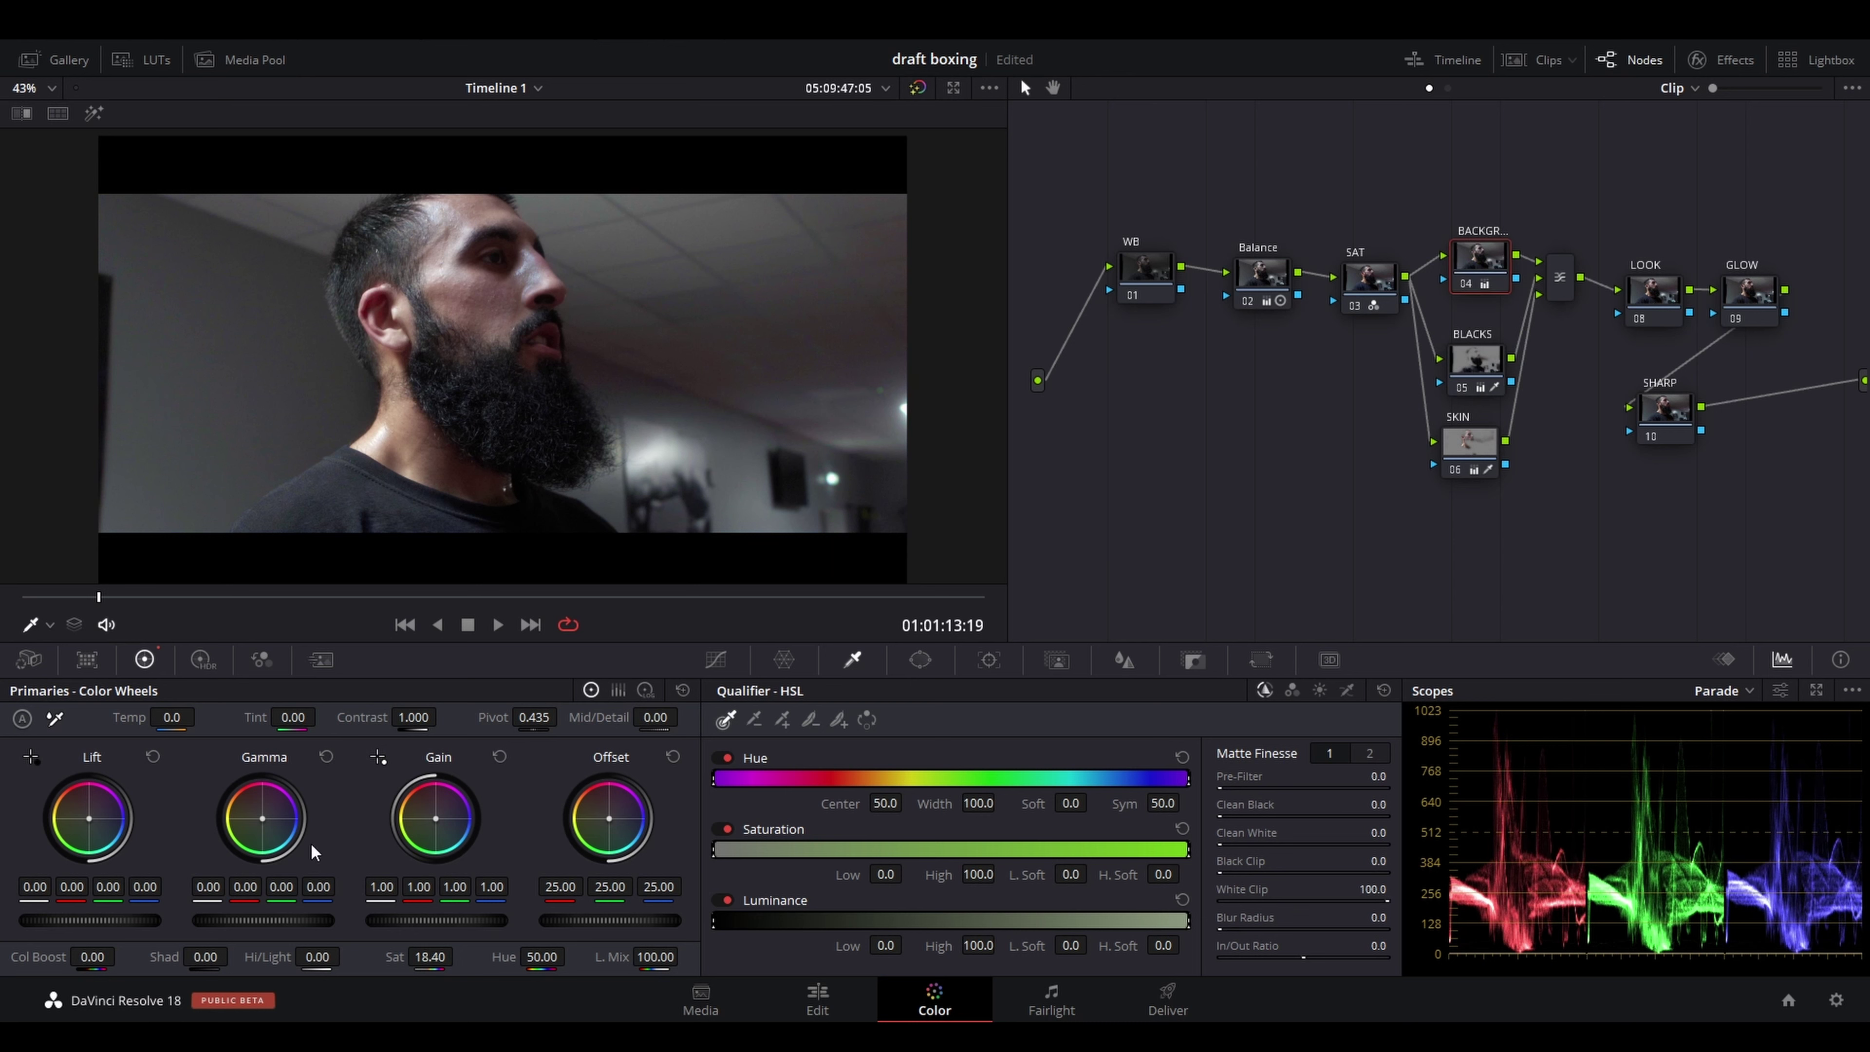
Cool the background node's gamma to red -0.05, green 0.01 and blue 0.04
drag(273, 816, 276, 825)
drag(267, 826, 266, 826)
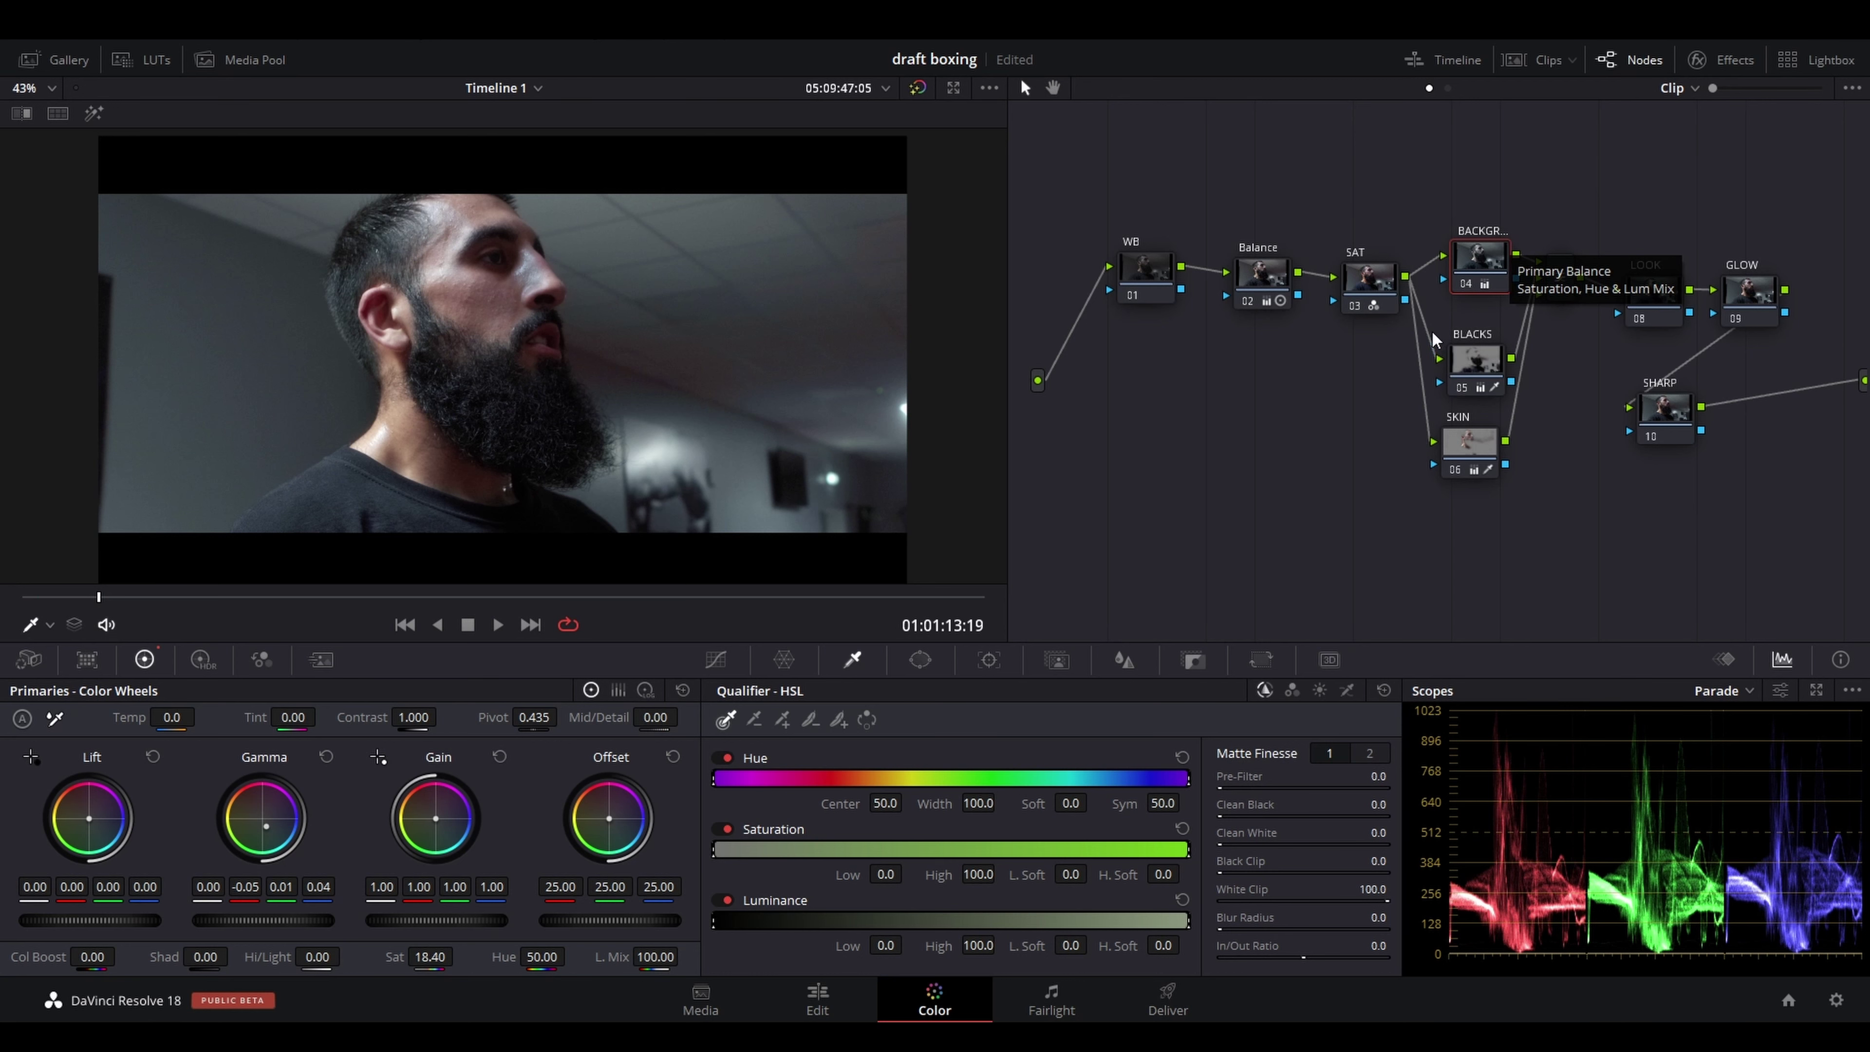
Add a circular window to the SKIN node, stretch it into a tall ellipse around the head and neck, and soften its edge to 3.98
click(1494, 442)
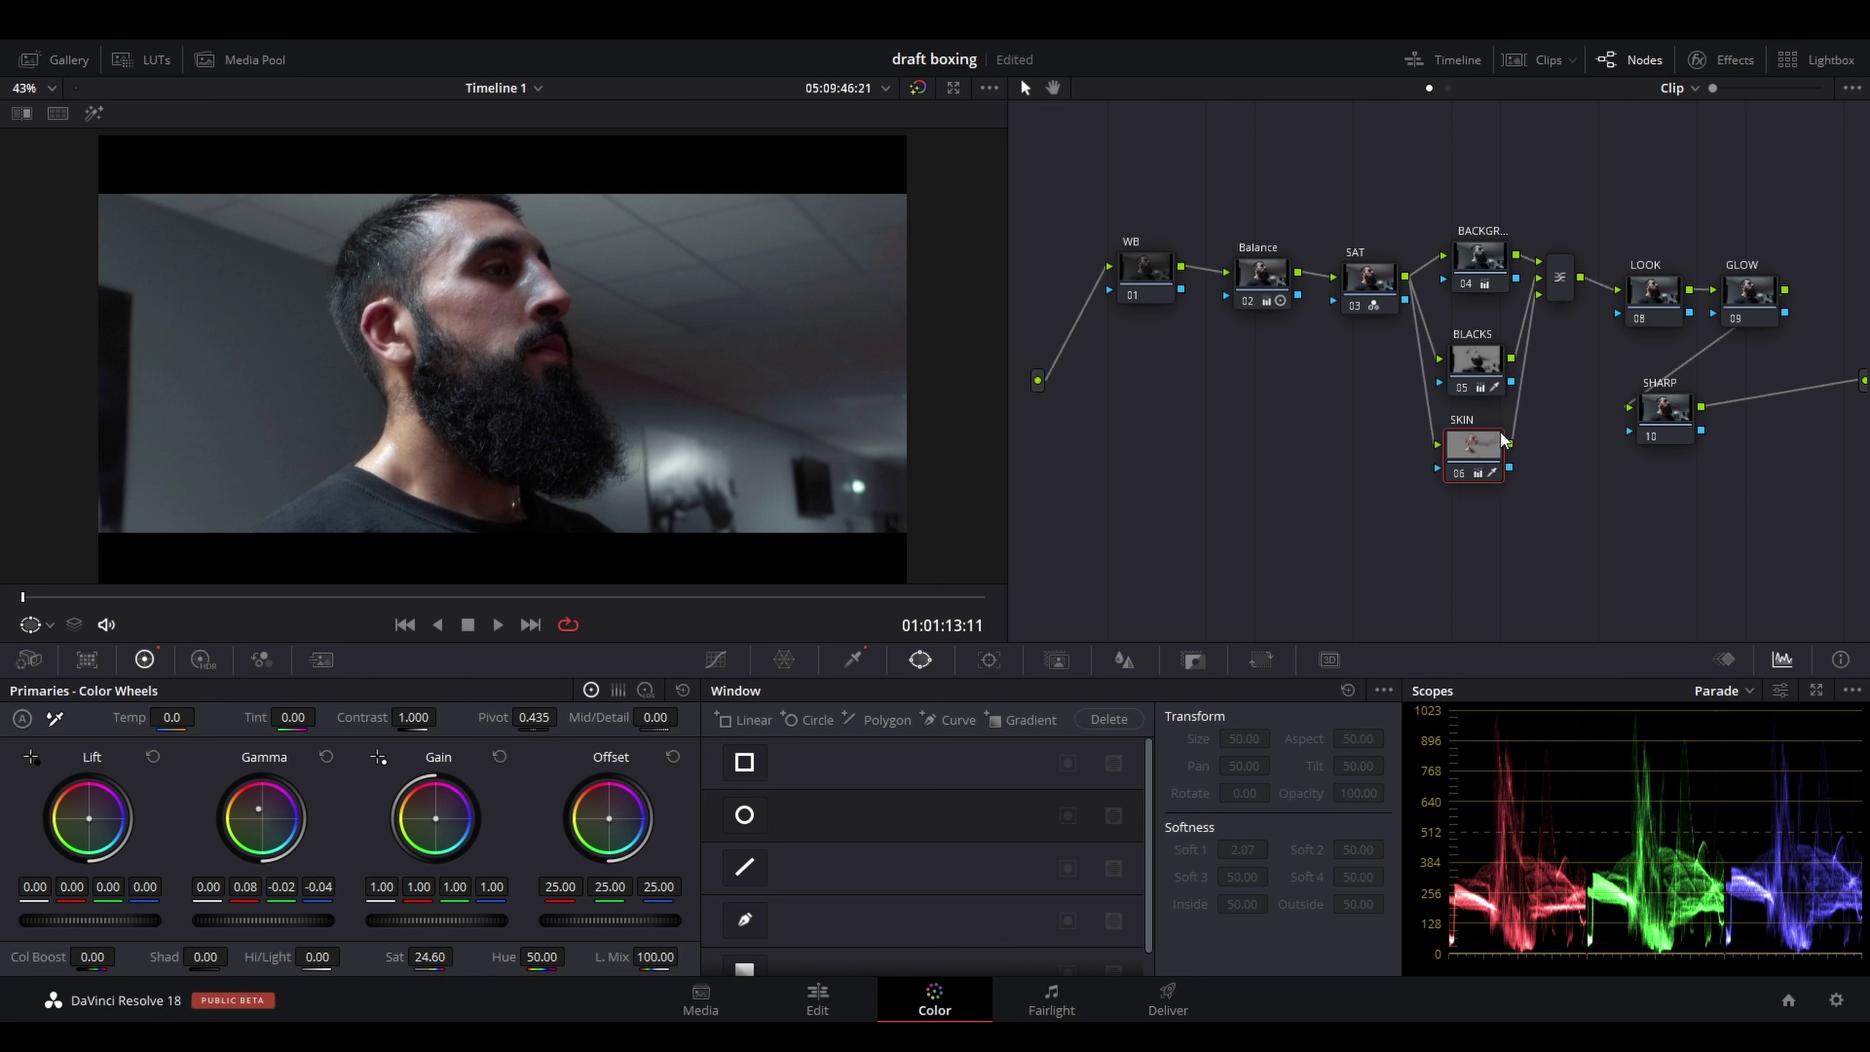
drag(1501, 440, 1496, 437)
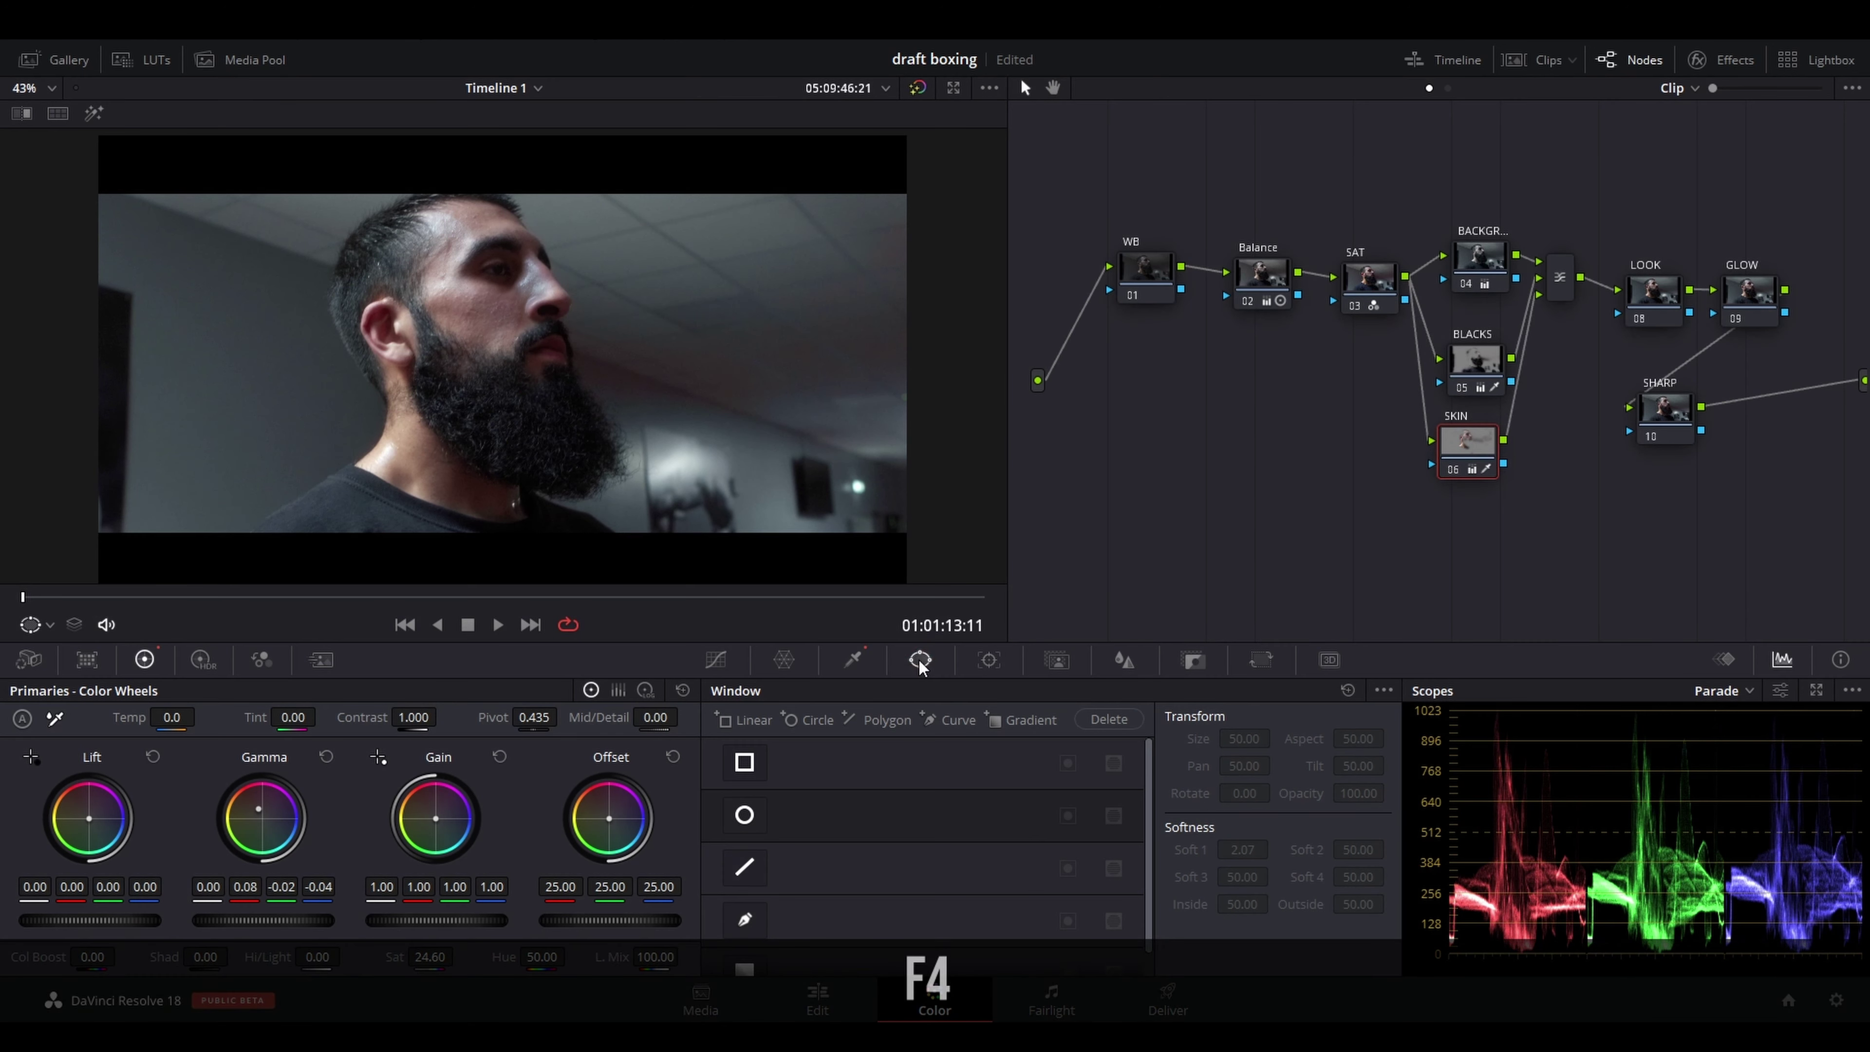
scroll(794, 816, down, 1)
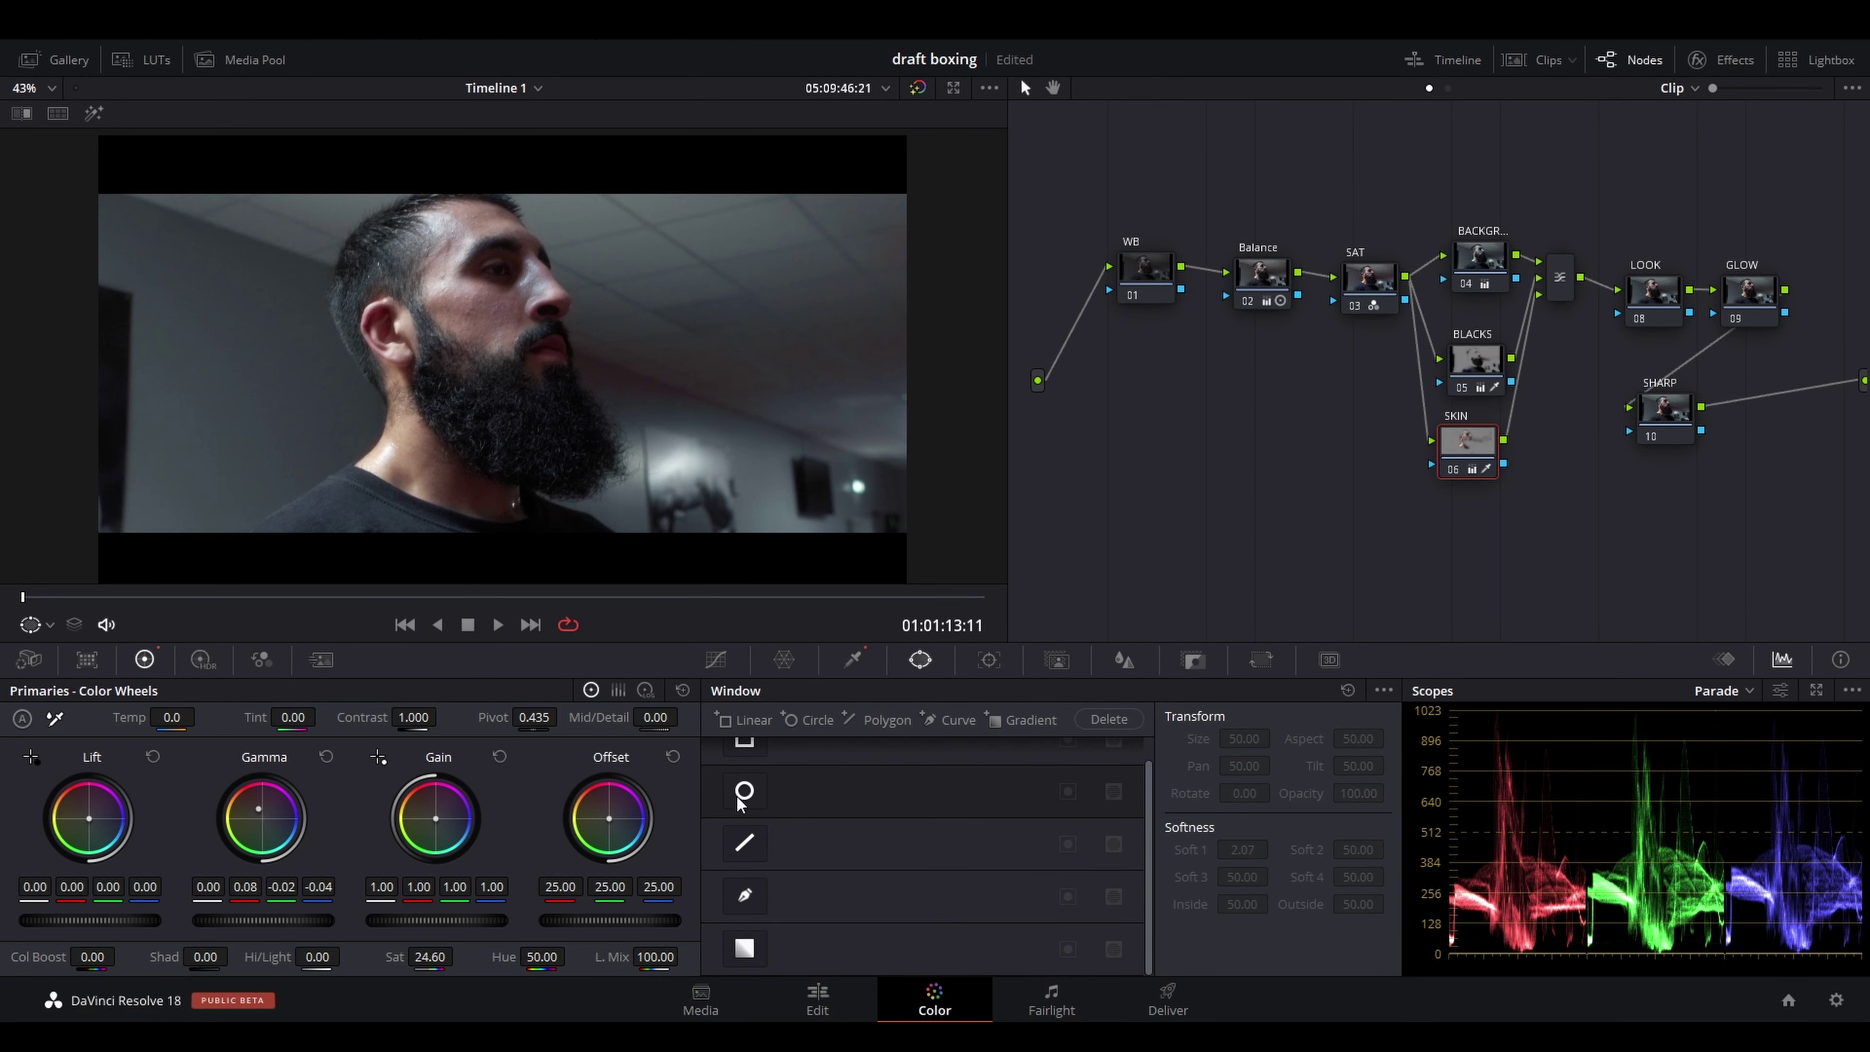
click(745, 792)
drag(502, 361, 612, 339)
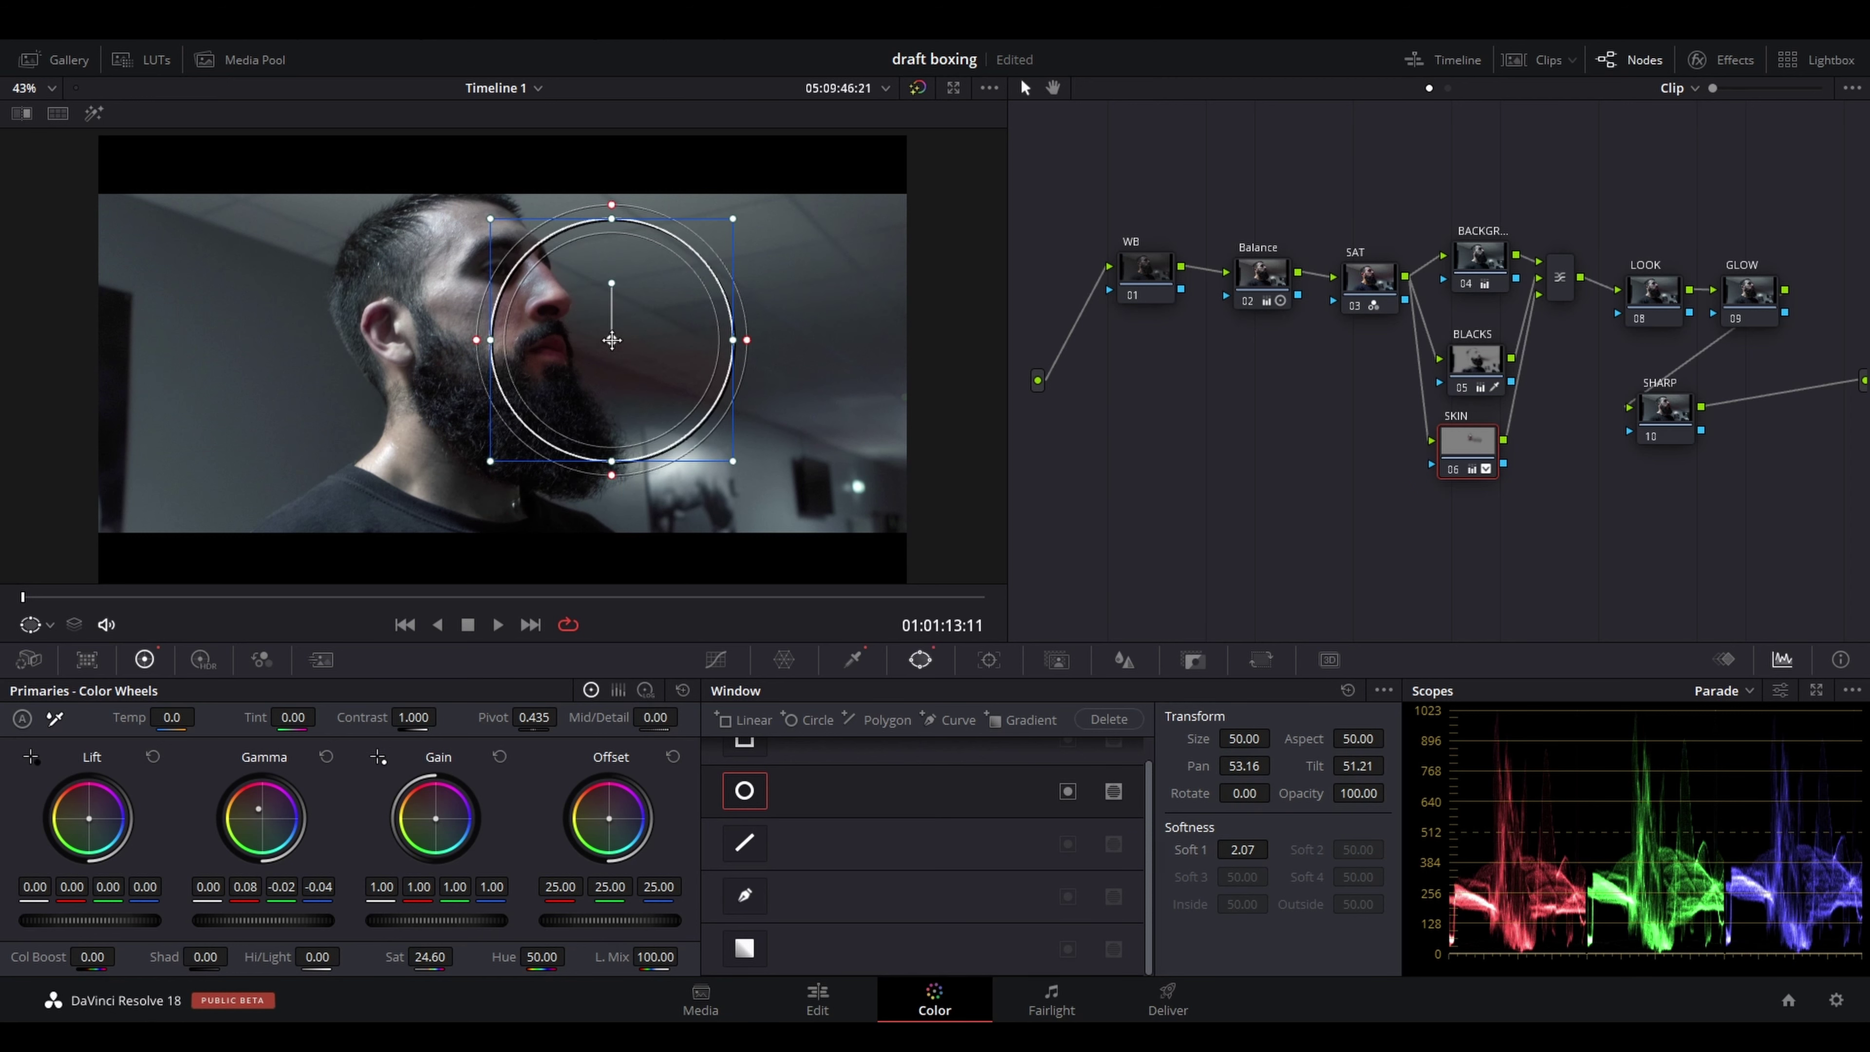
drag(611, 340, 475, 322)
drag(476, 441, 476, 545)
drag(478, 320, 460, 353)
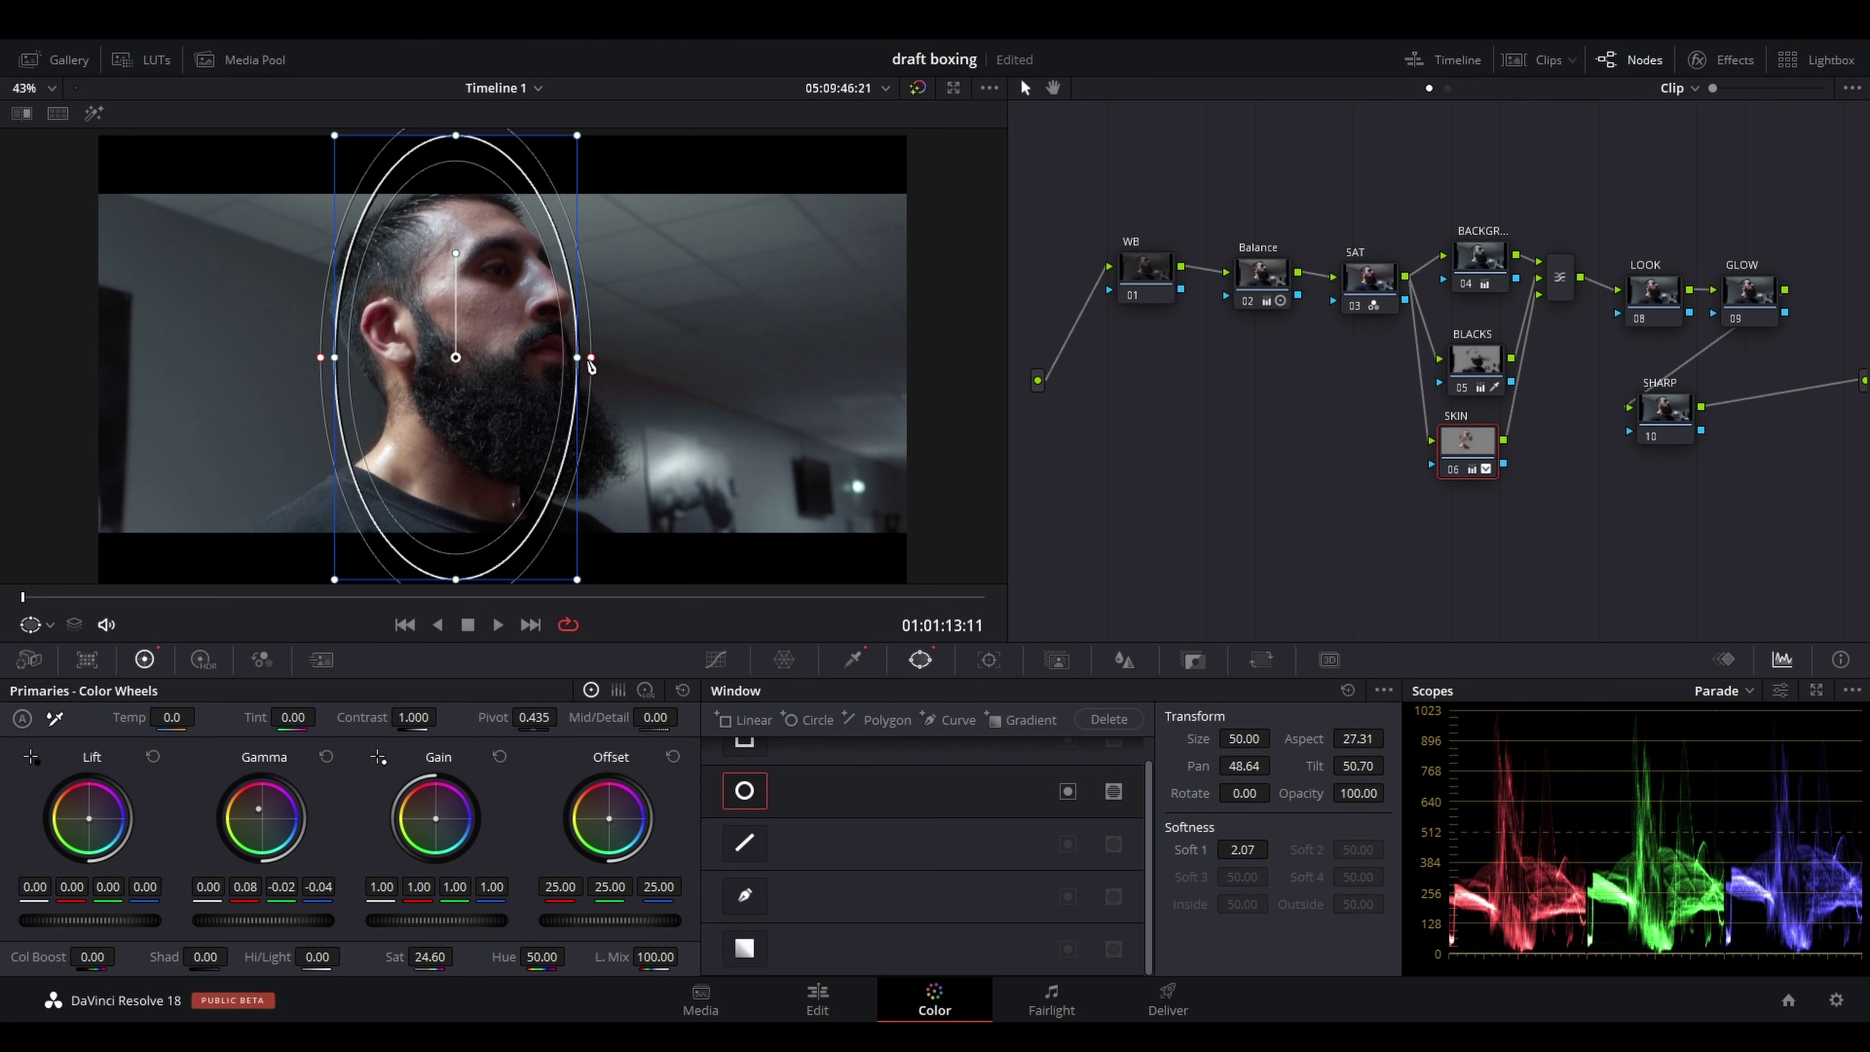
drag(593, 361, 606, 359)
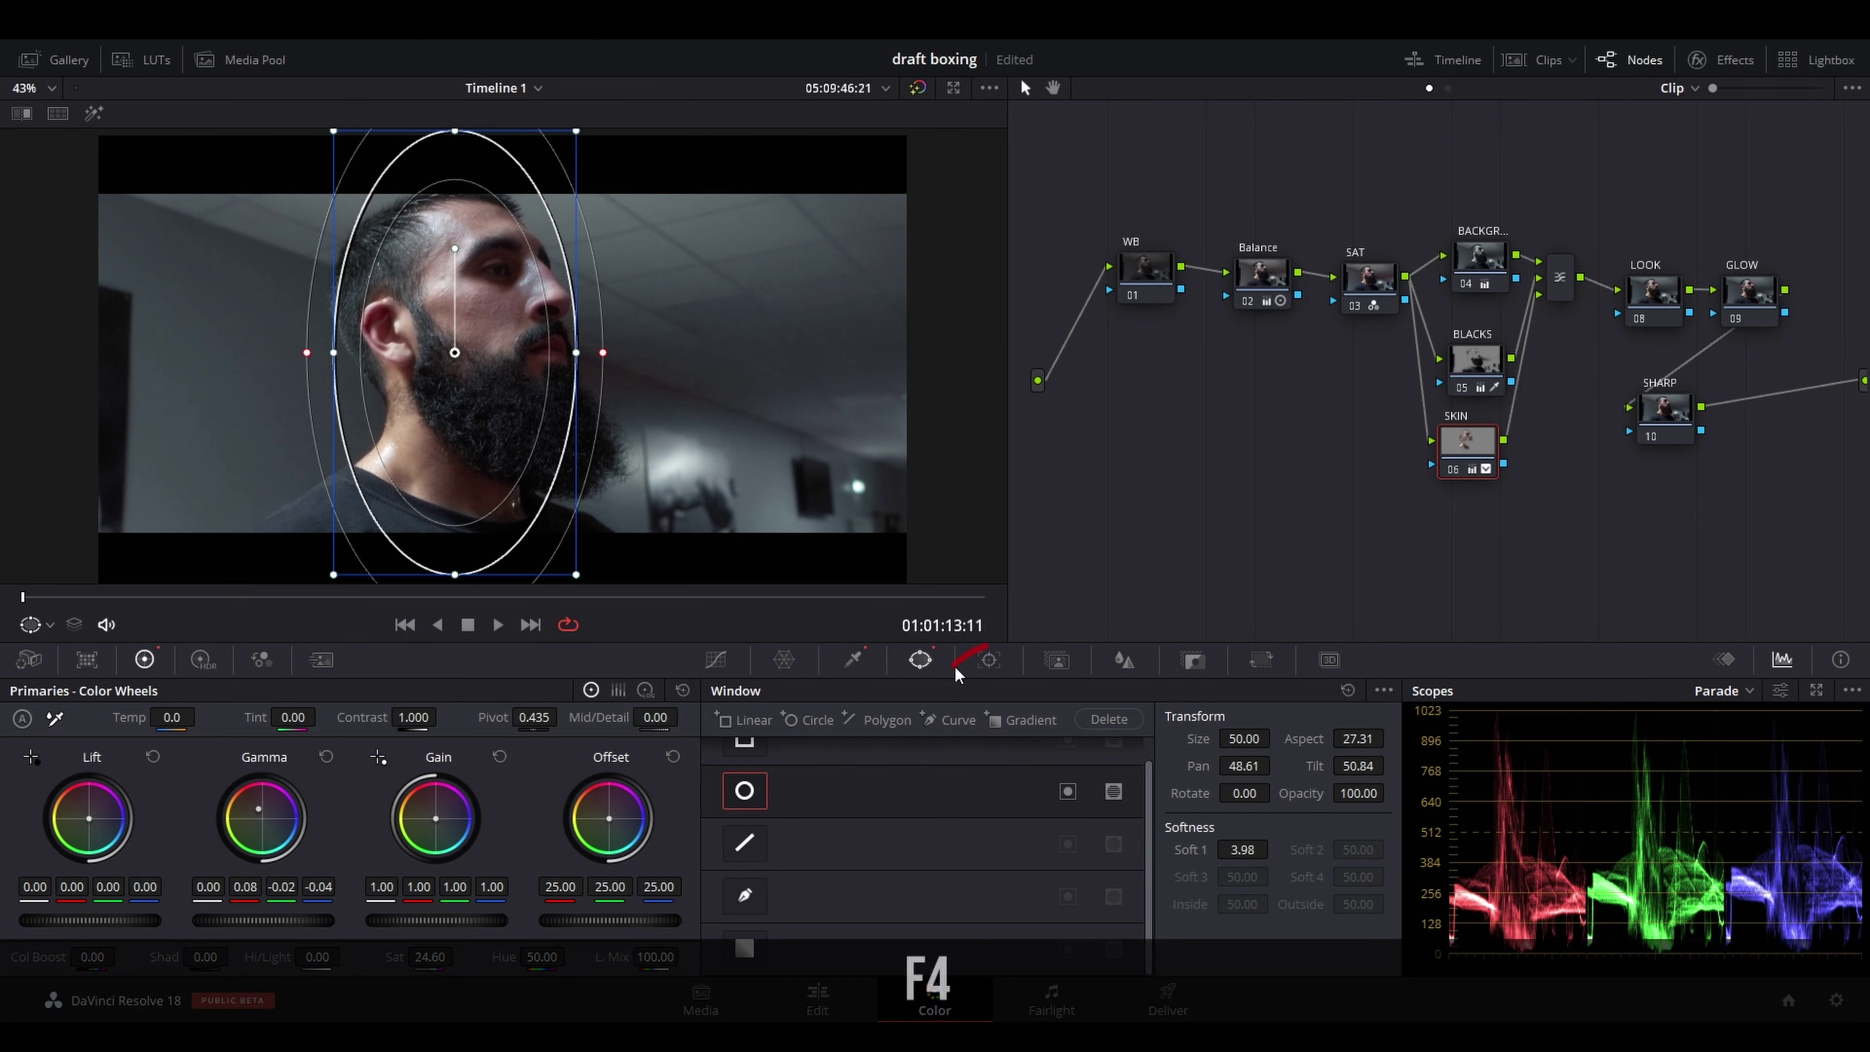
Track the SKIN node's elliptical window forward from the first frame through the clip, then return to the clip's start
click(988, 659)
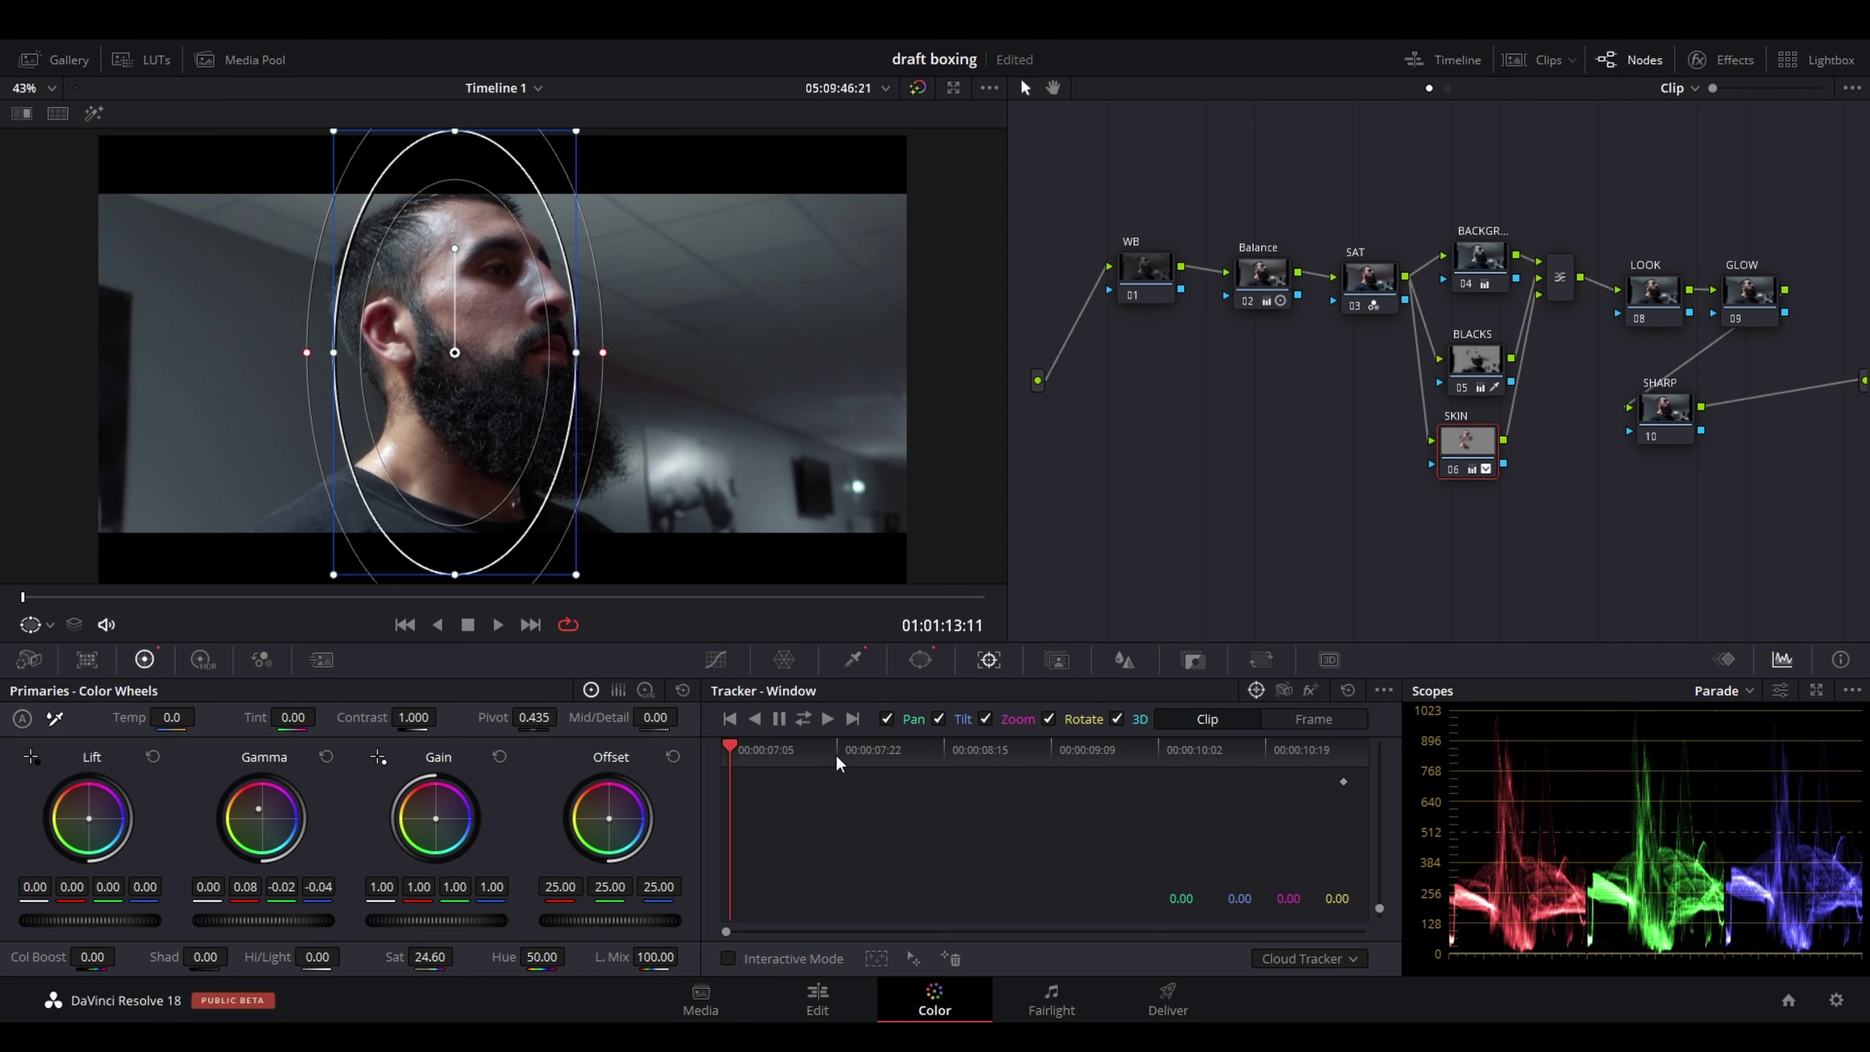
click(827, 719)
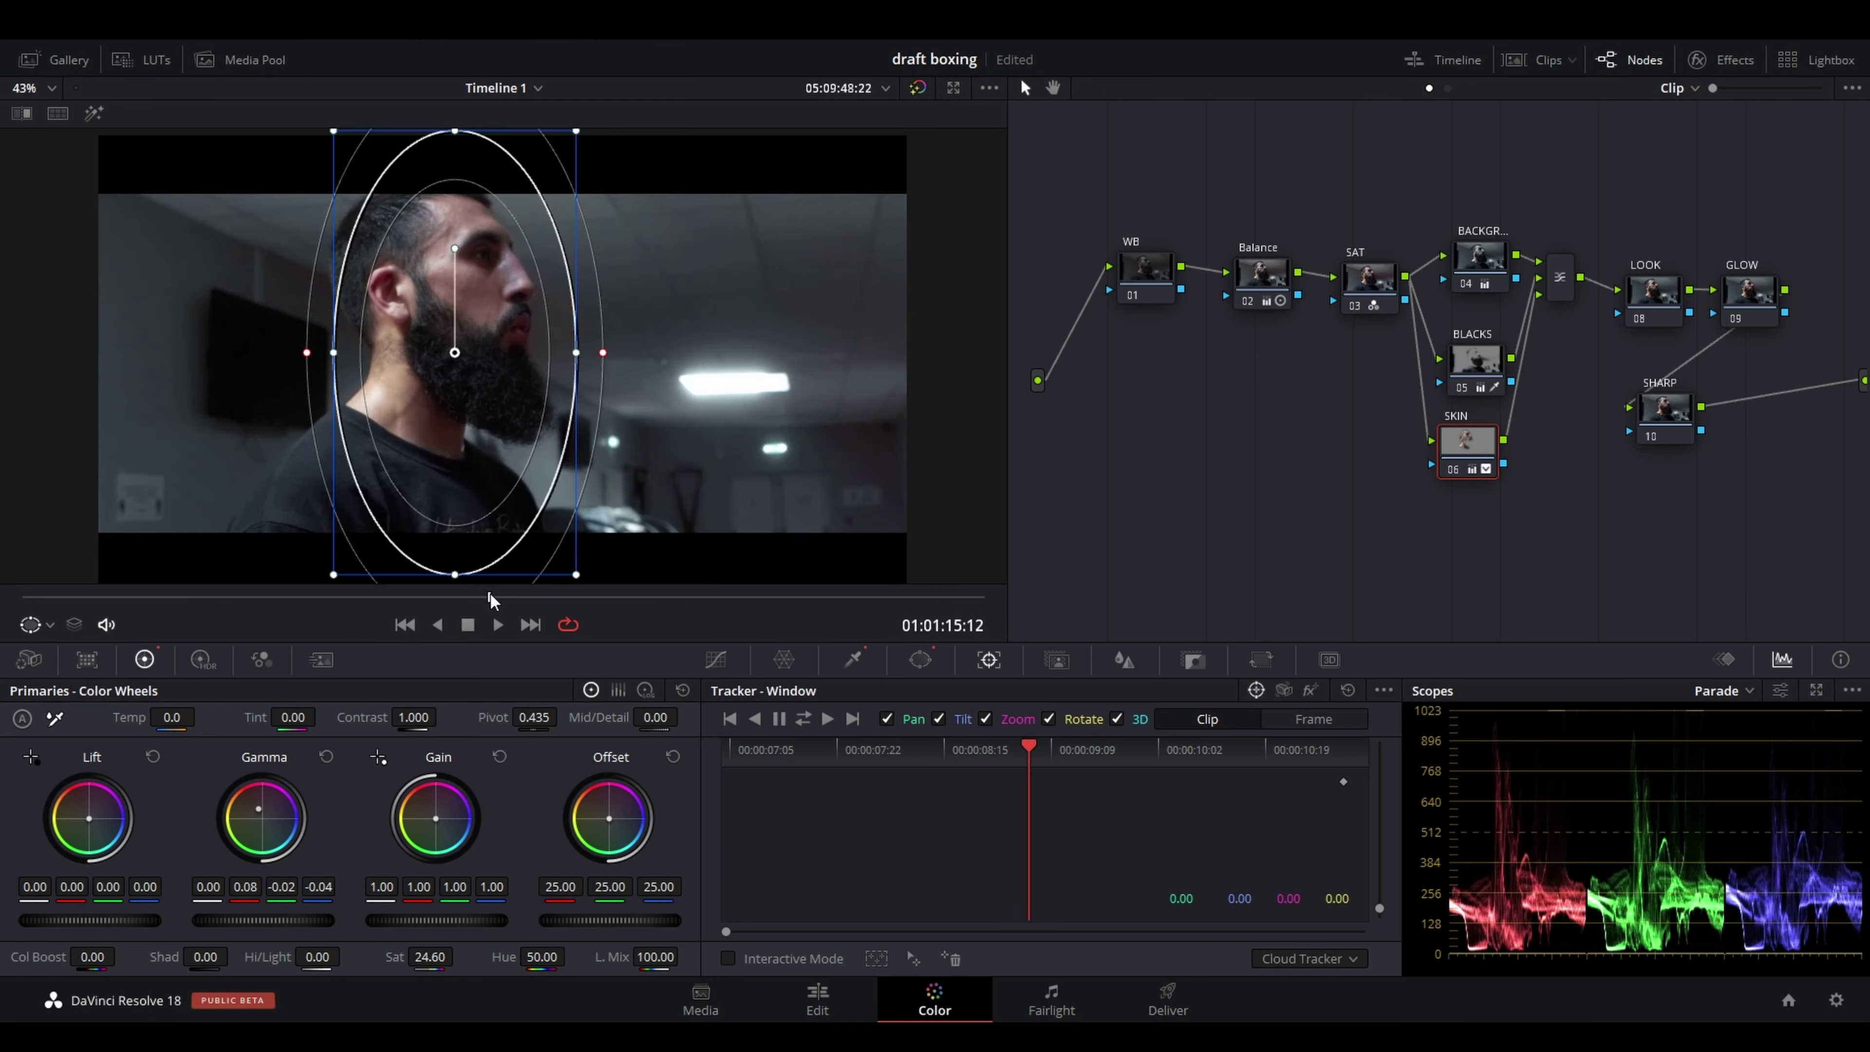
drag(490, 602, 22, 597)
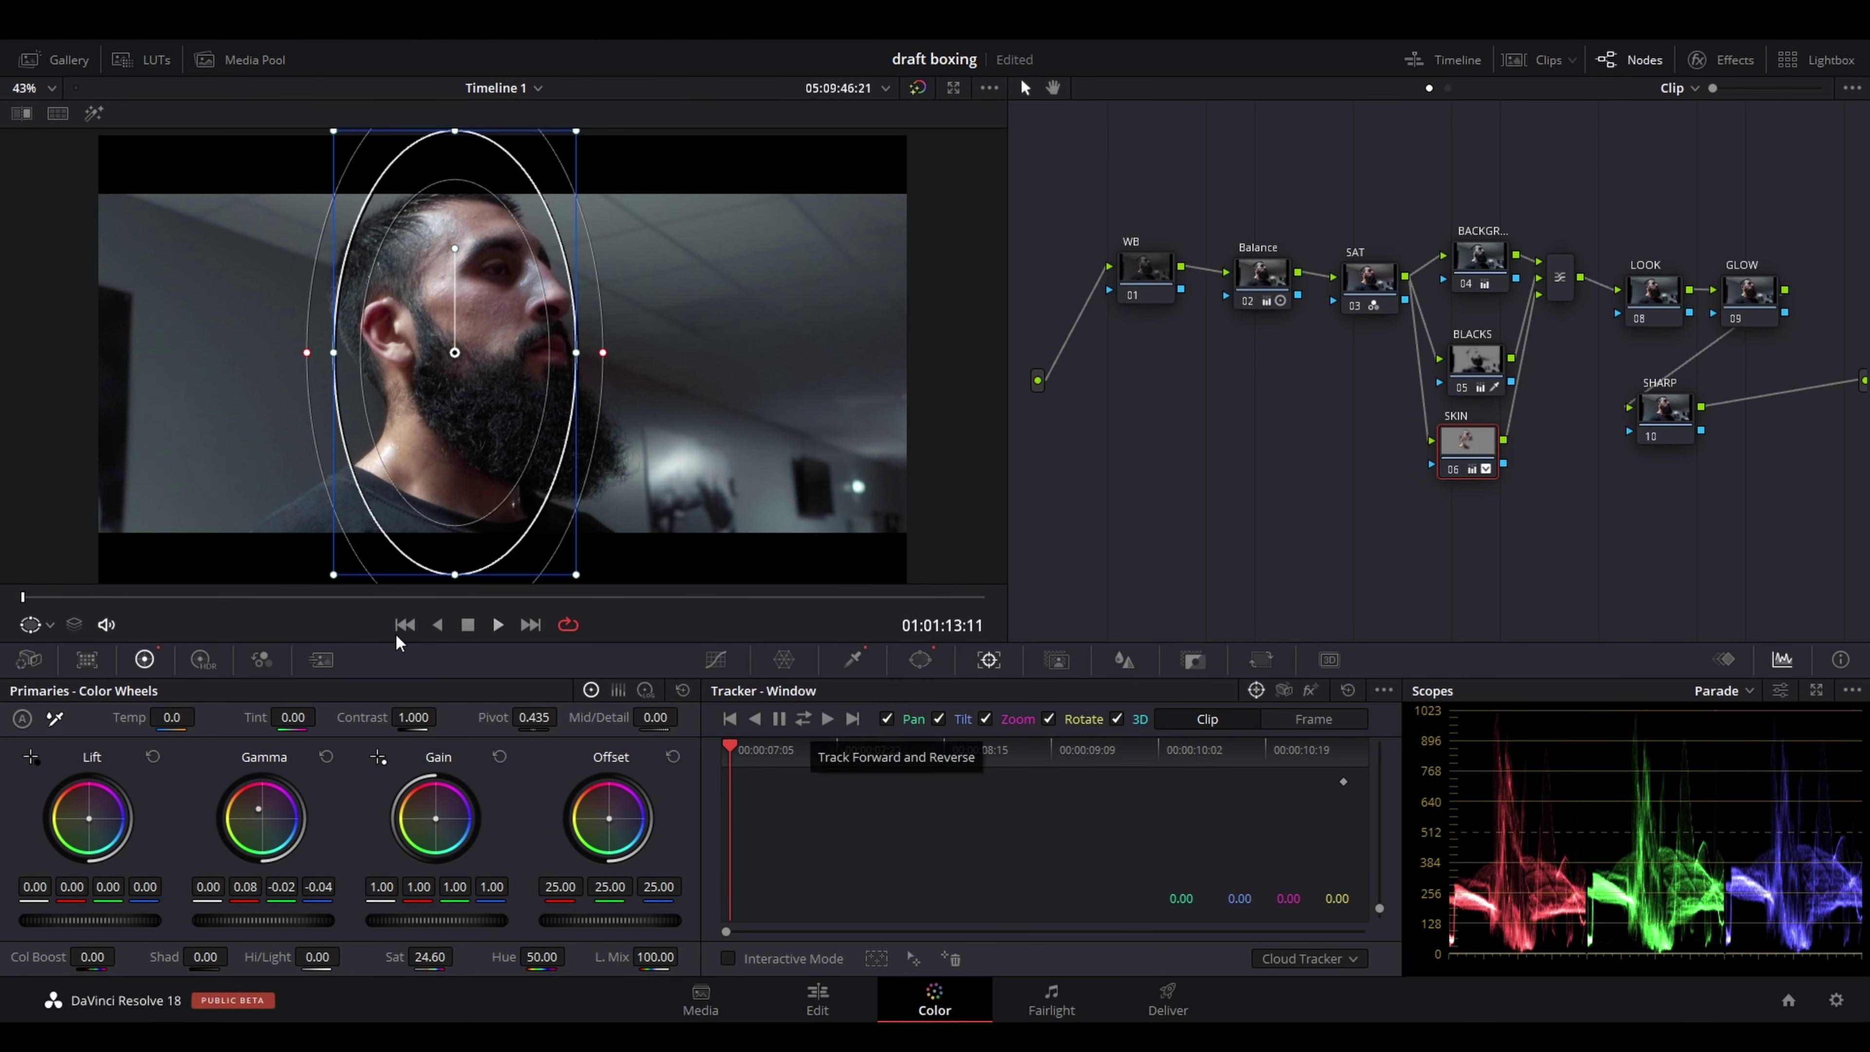
click(827, 725)
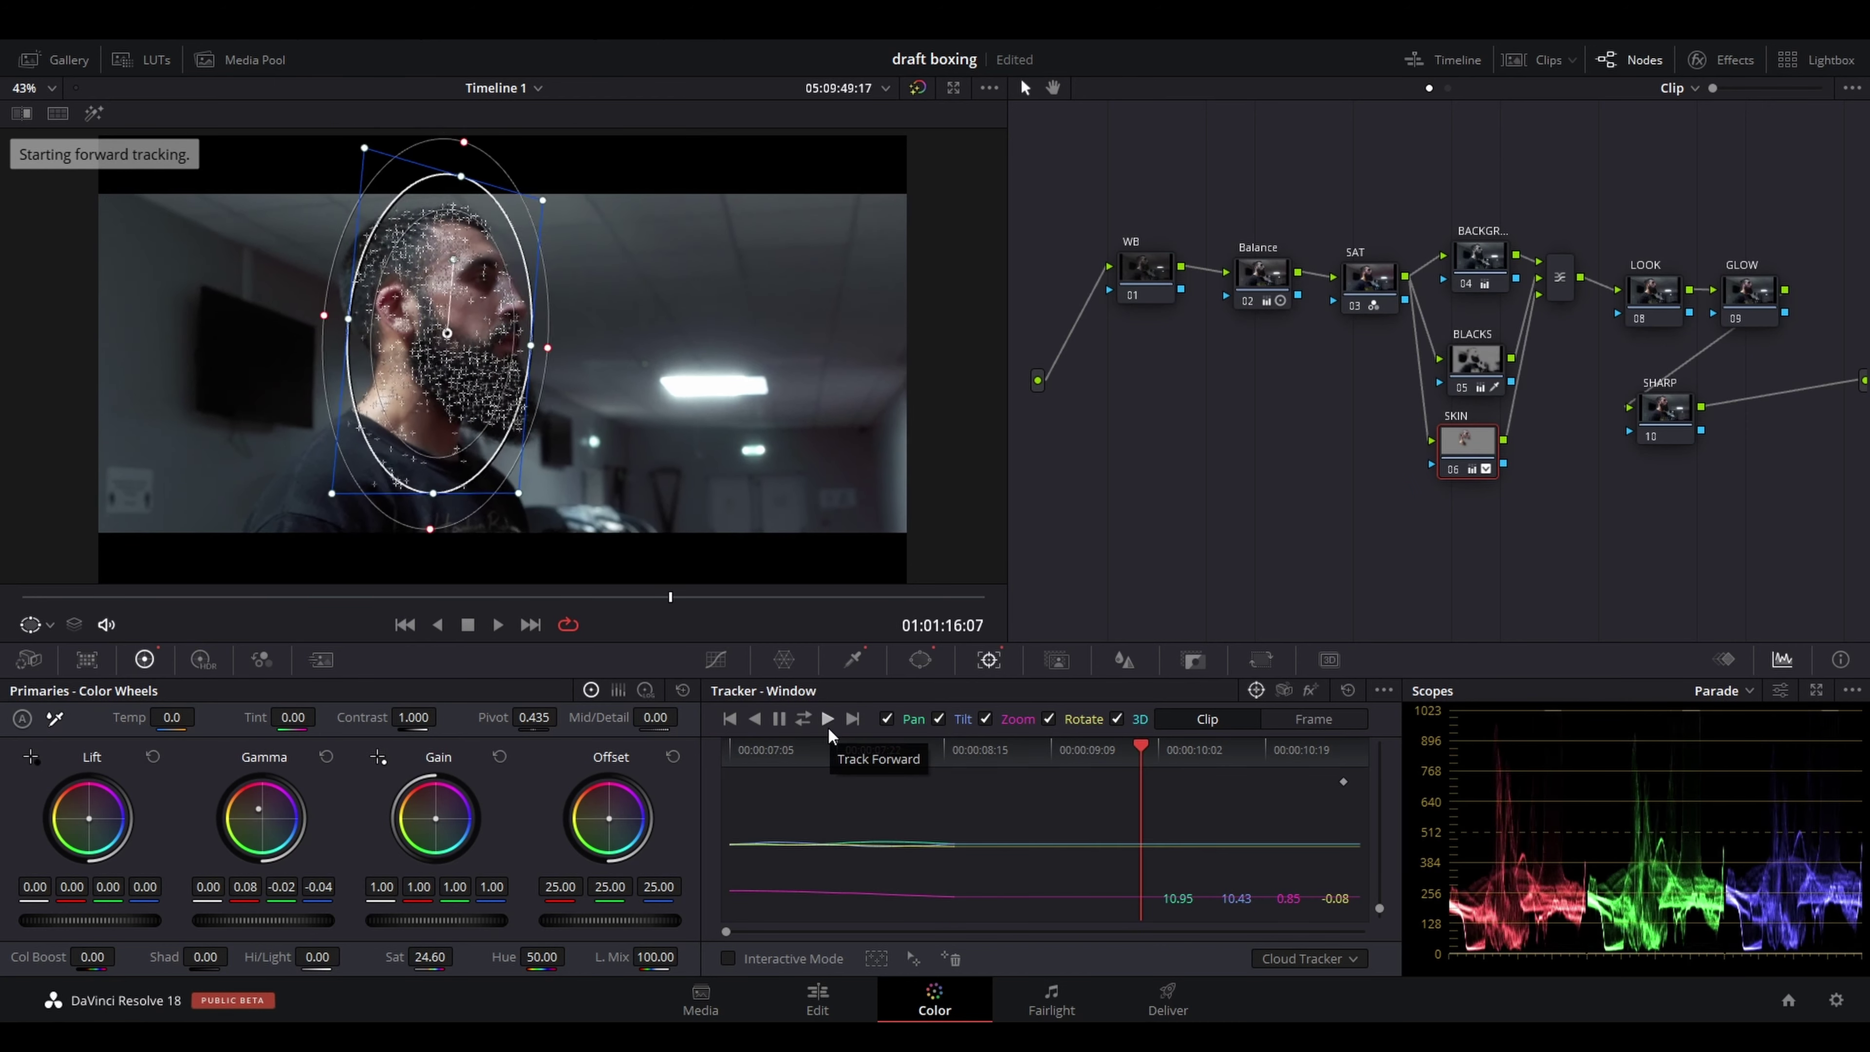
drag(748, 745, 640, 759)
Compare the image with the SKIN node's circular window disabled and enabled
click(919, 660)
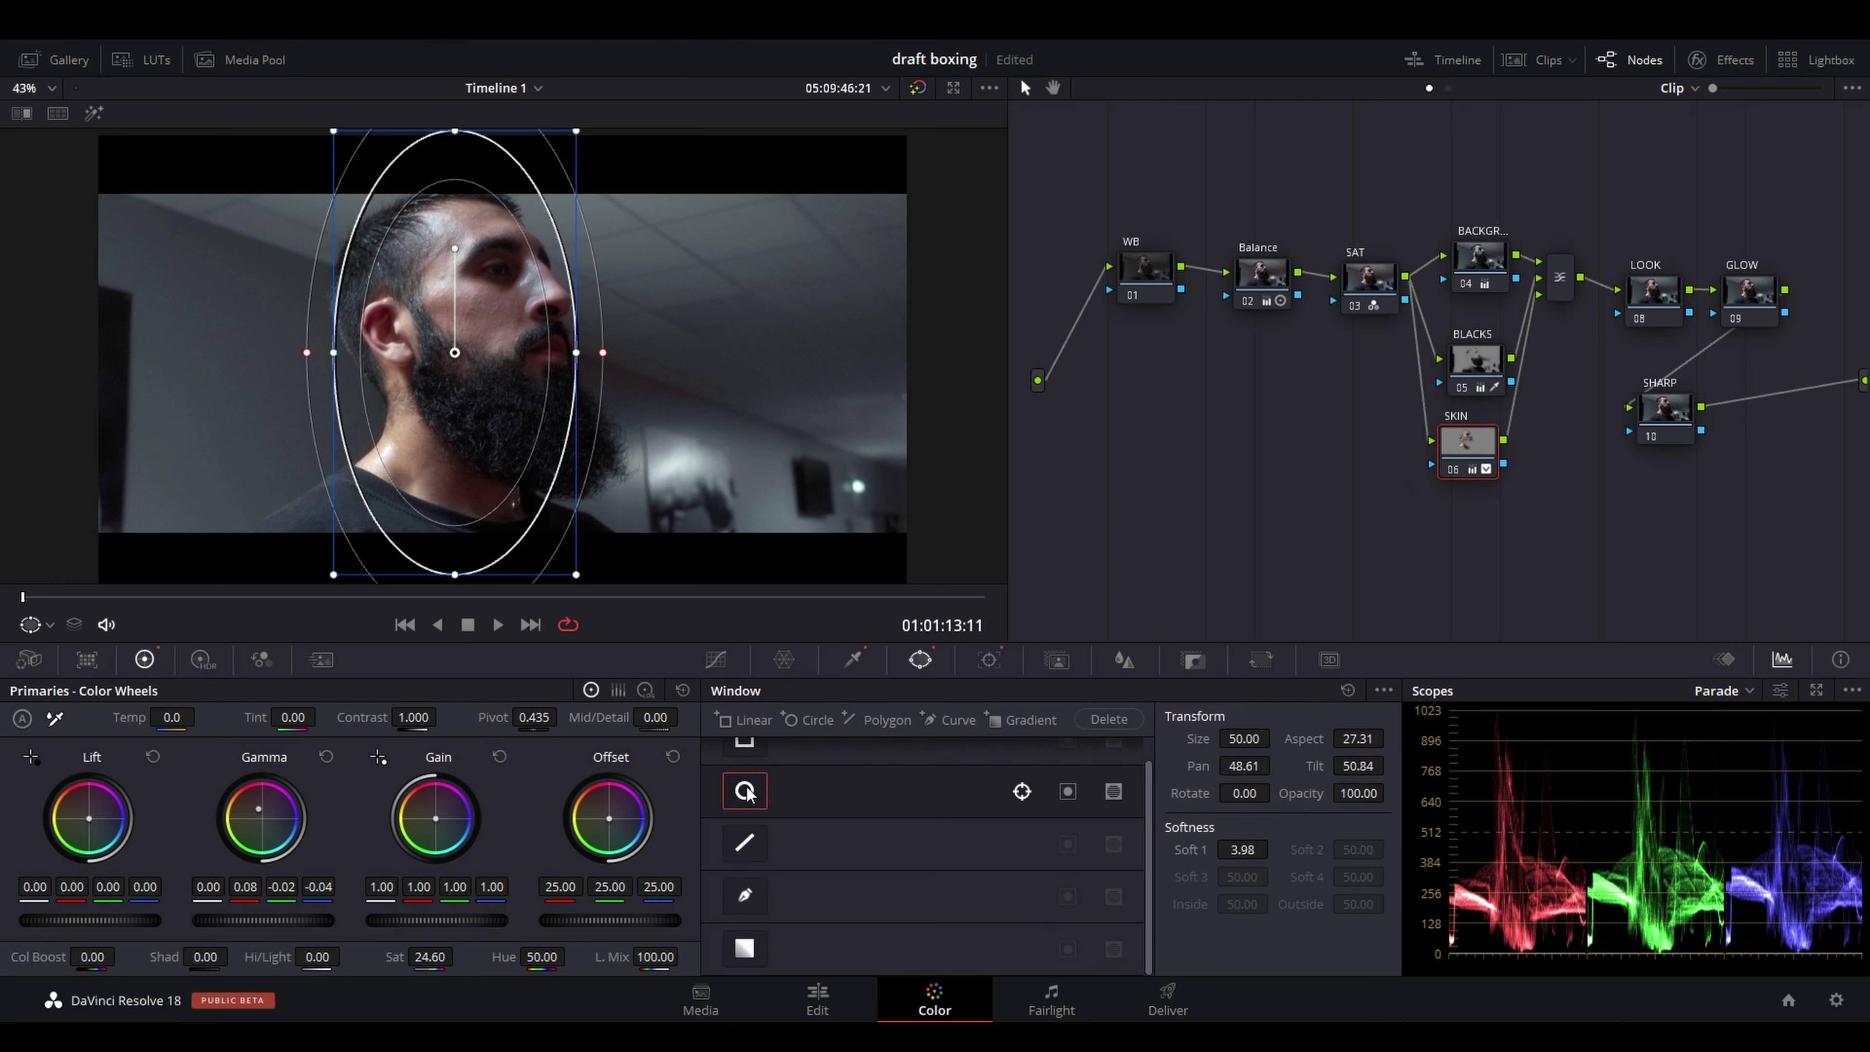
click(745, 791)
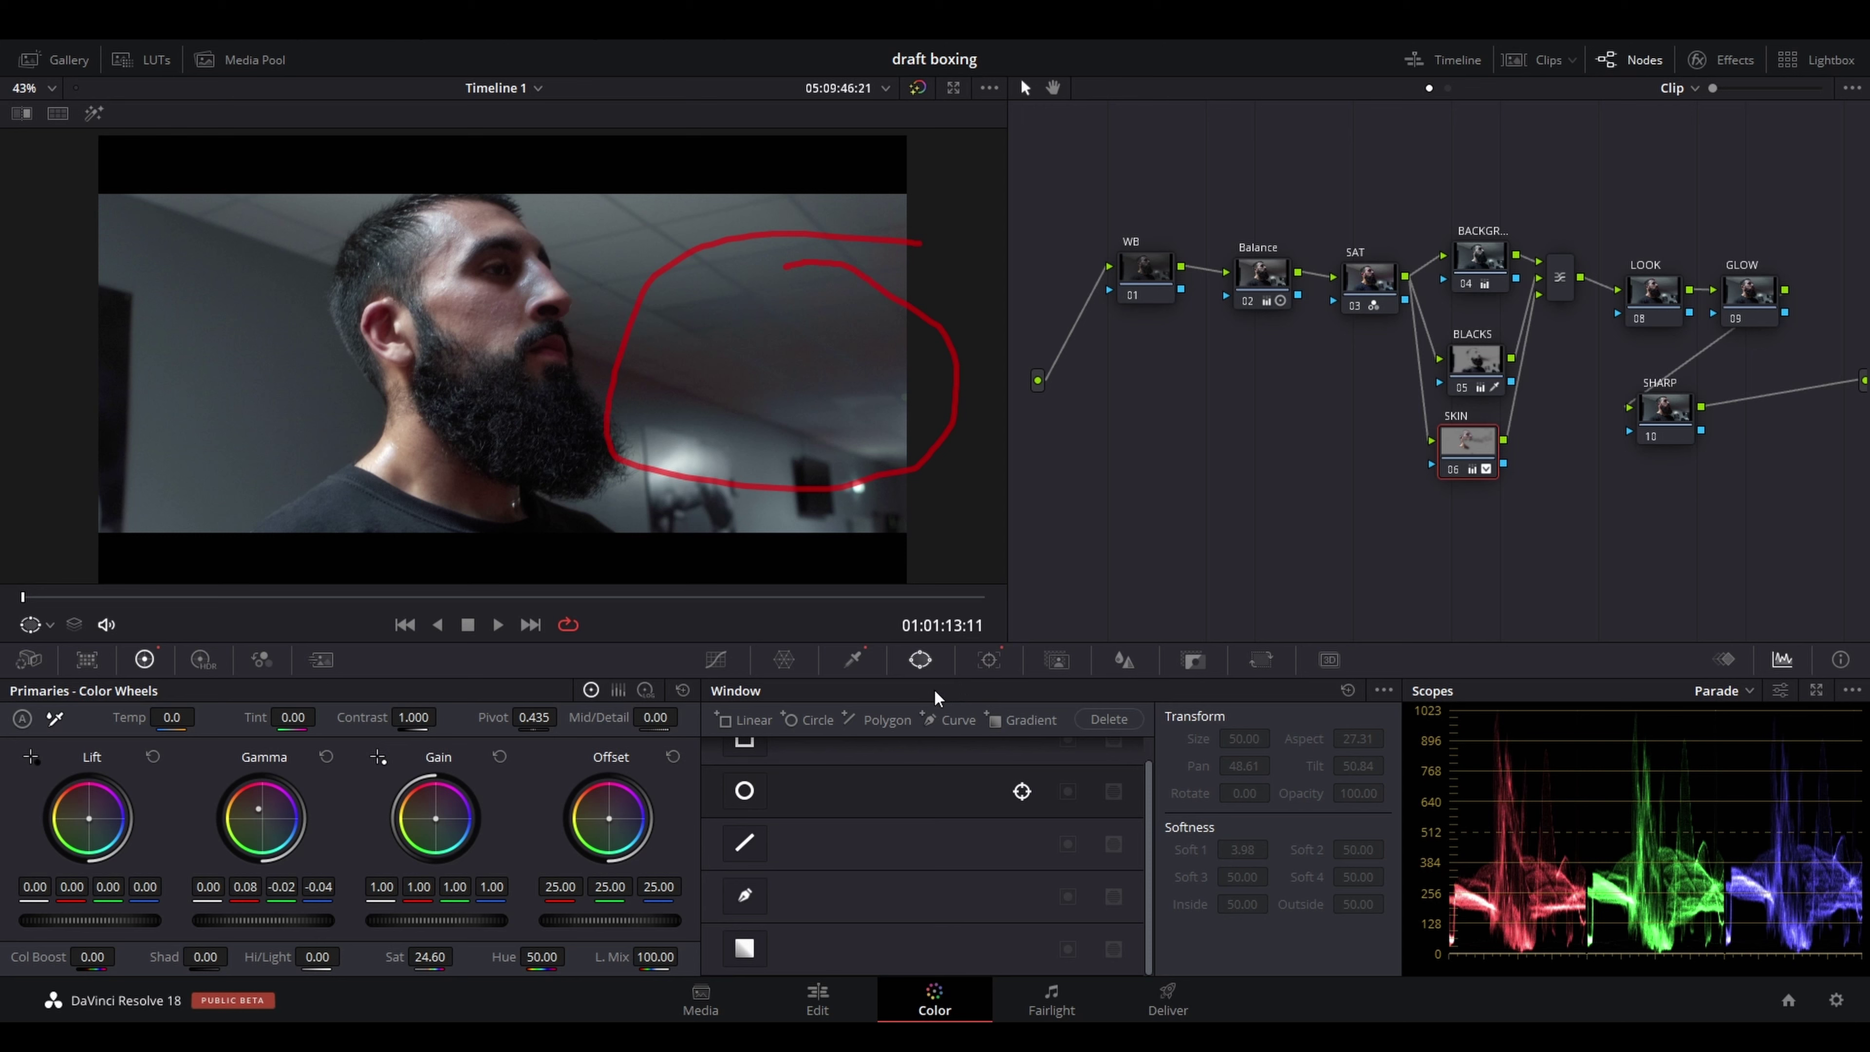
click(745, 791)
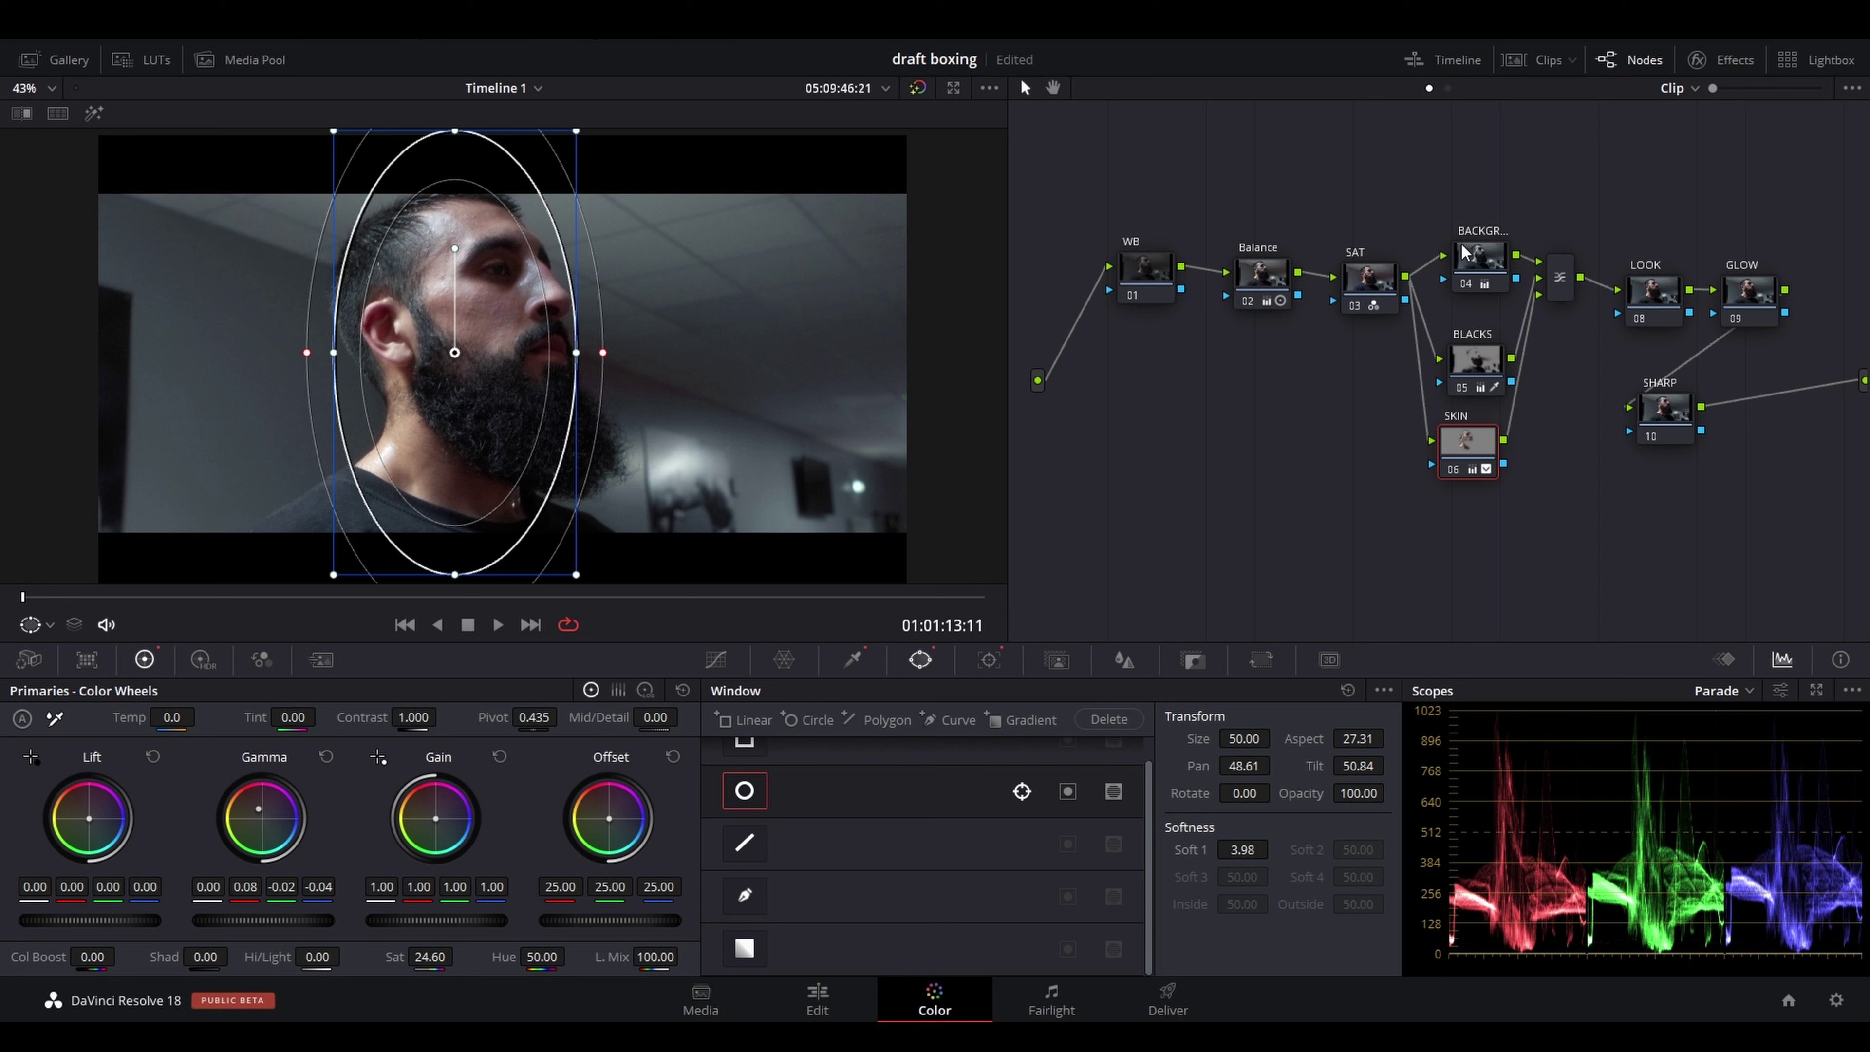
drag(1483, 269, 1457, 246)
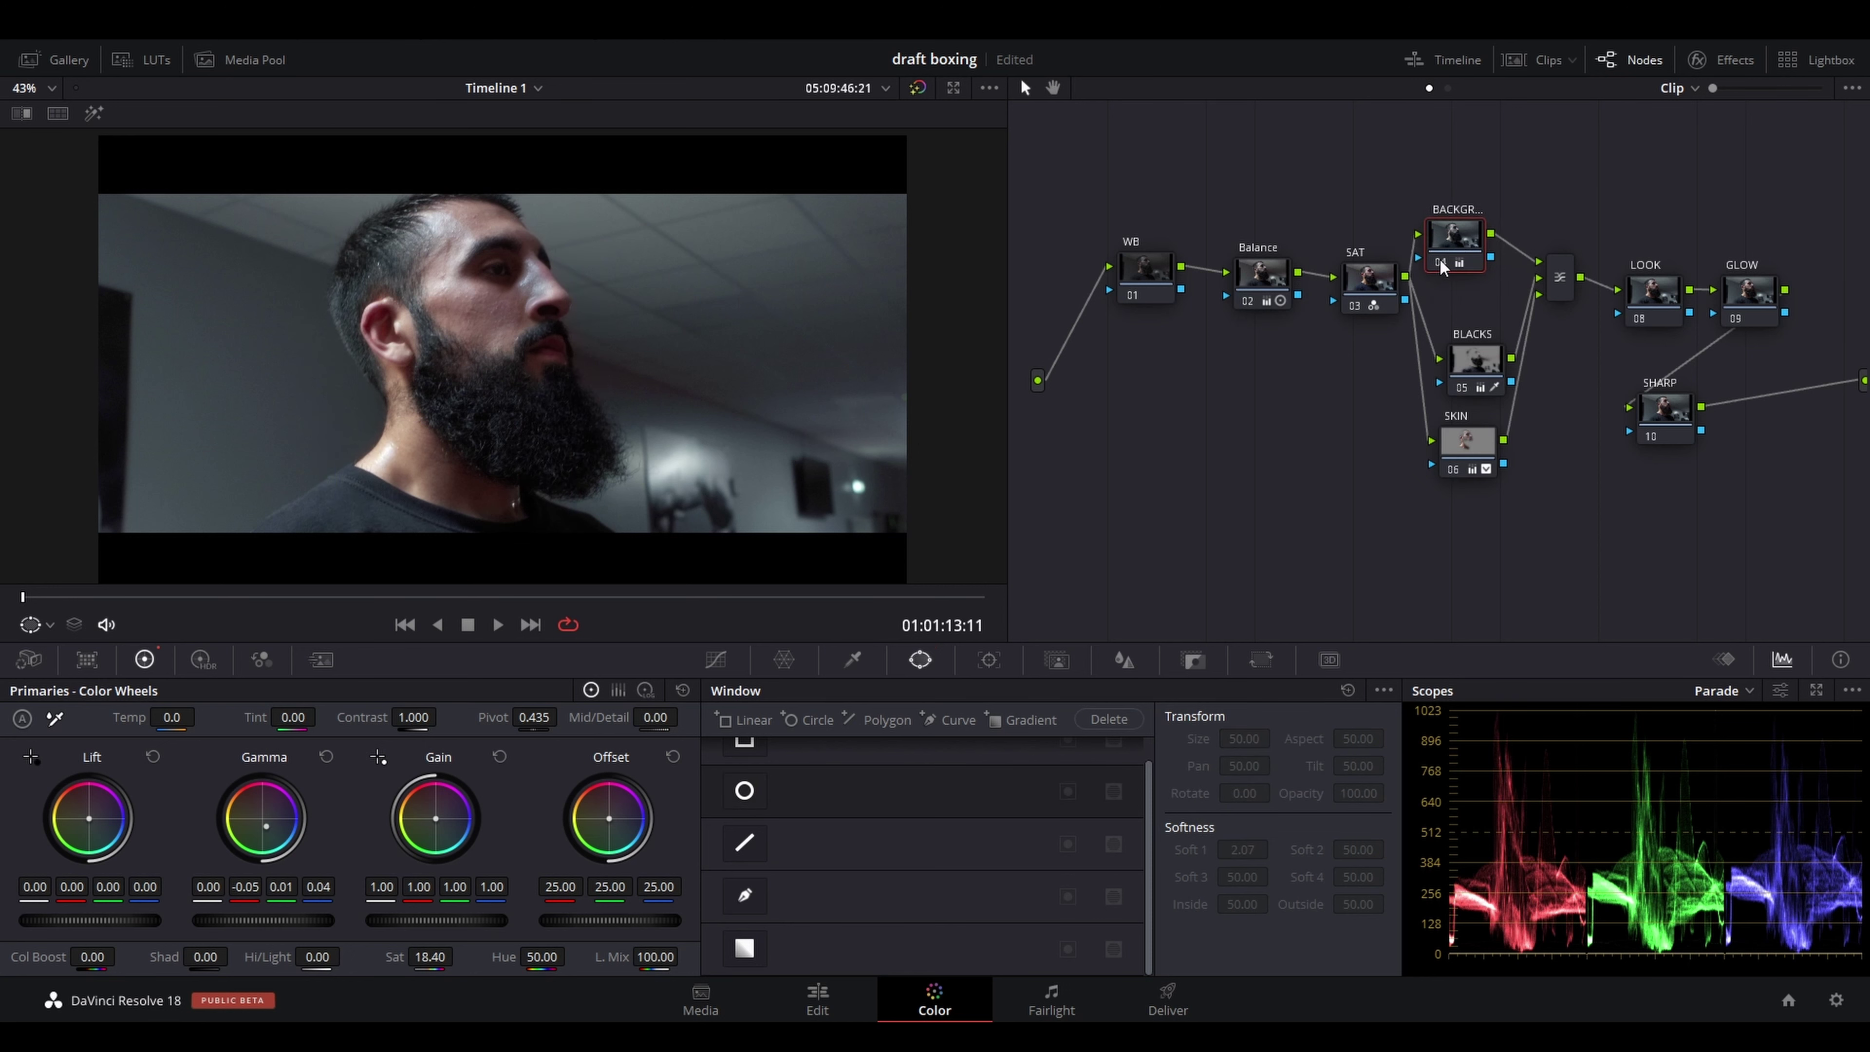
key(ctrl+z)
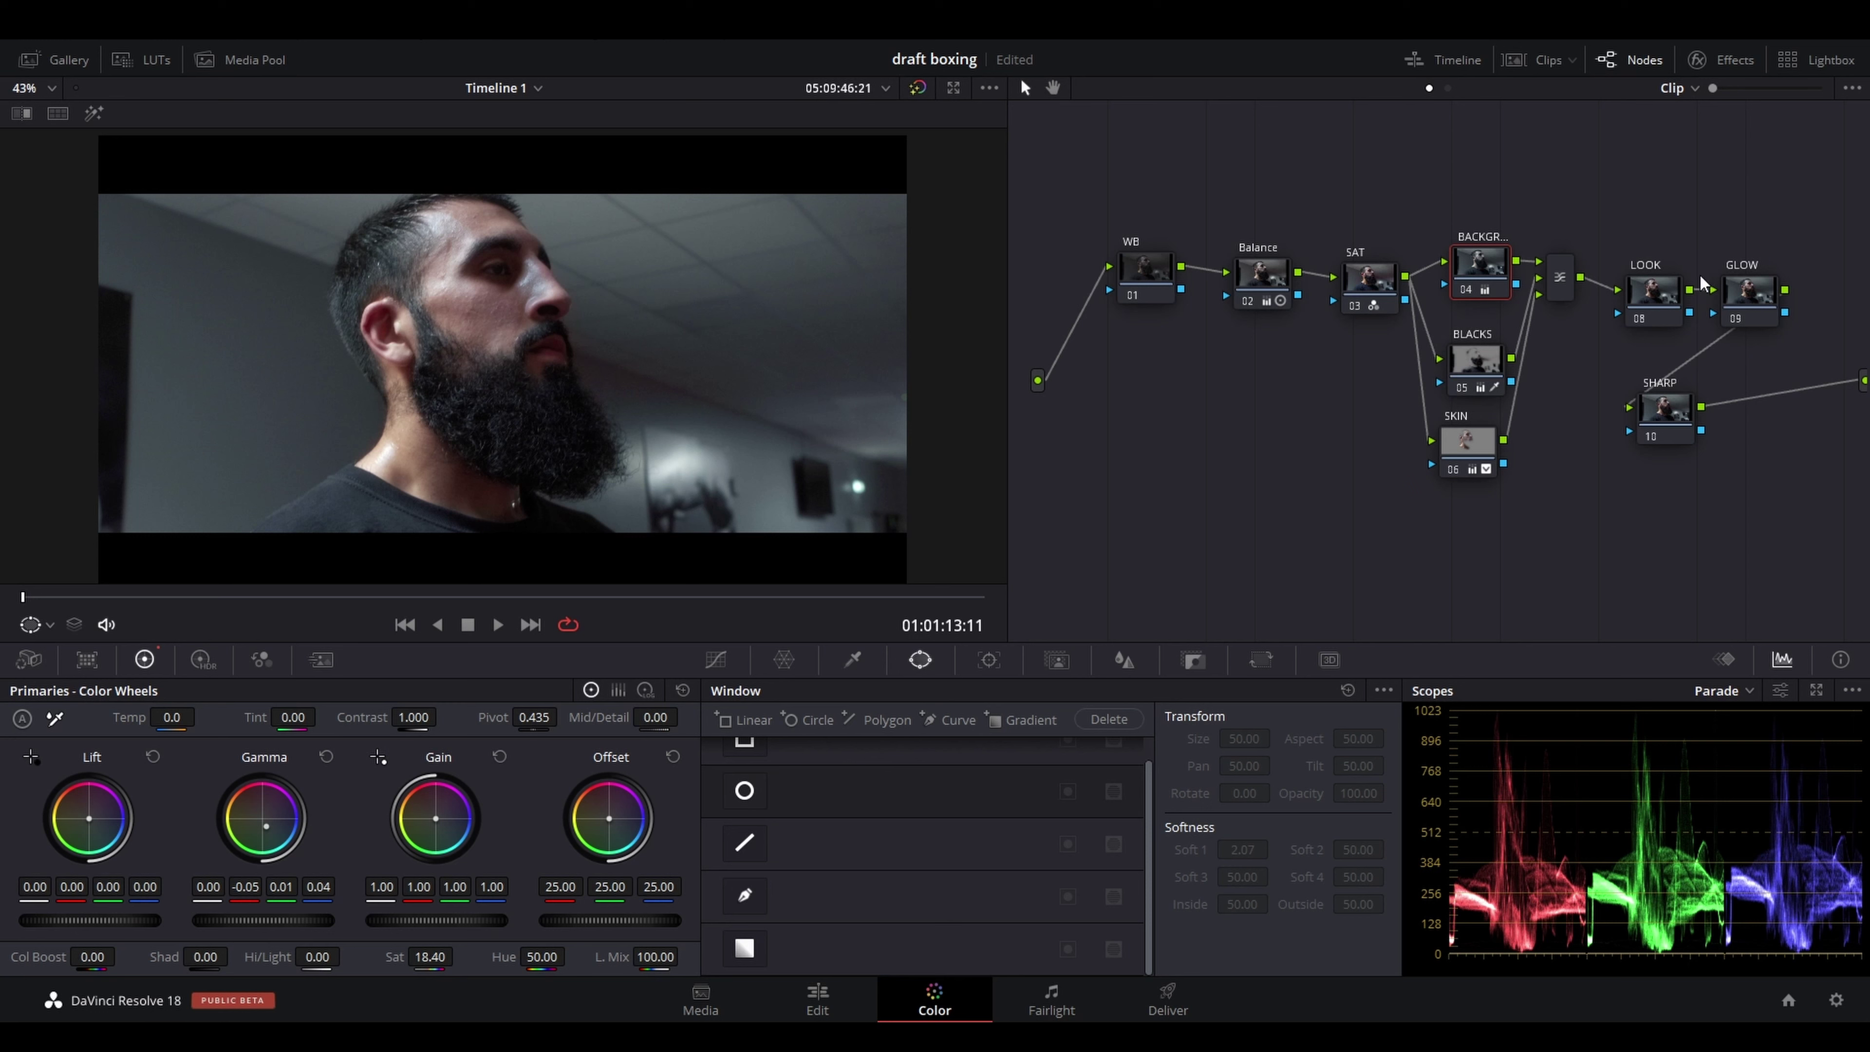
Add shadow, midtone and highlight points to the LOOK node's custom curve and pull the shadows and midtones down for more contrast
drag(1660, 290, 1647, 271)
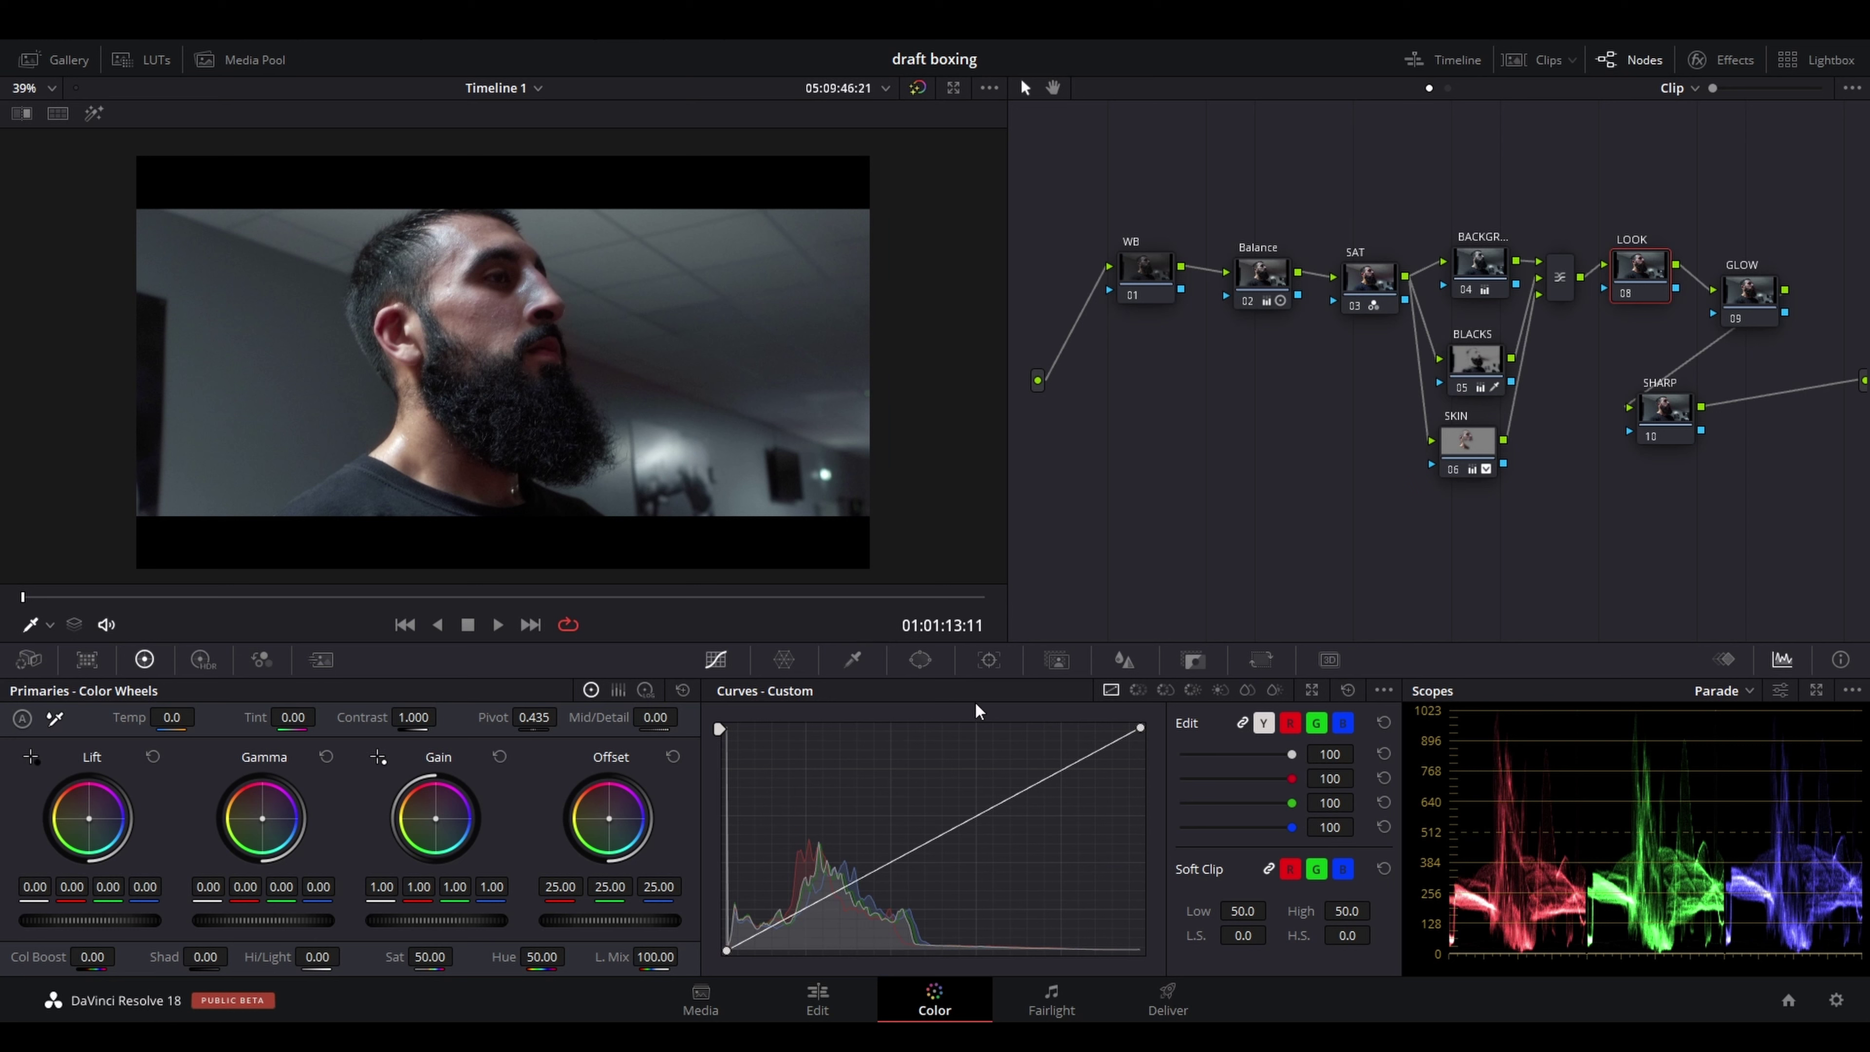
click(807, 904)
click(942, 833)
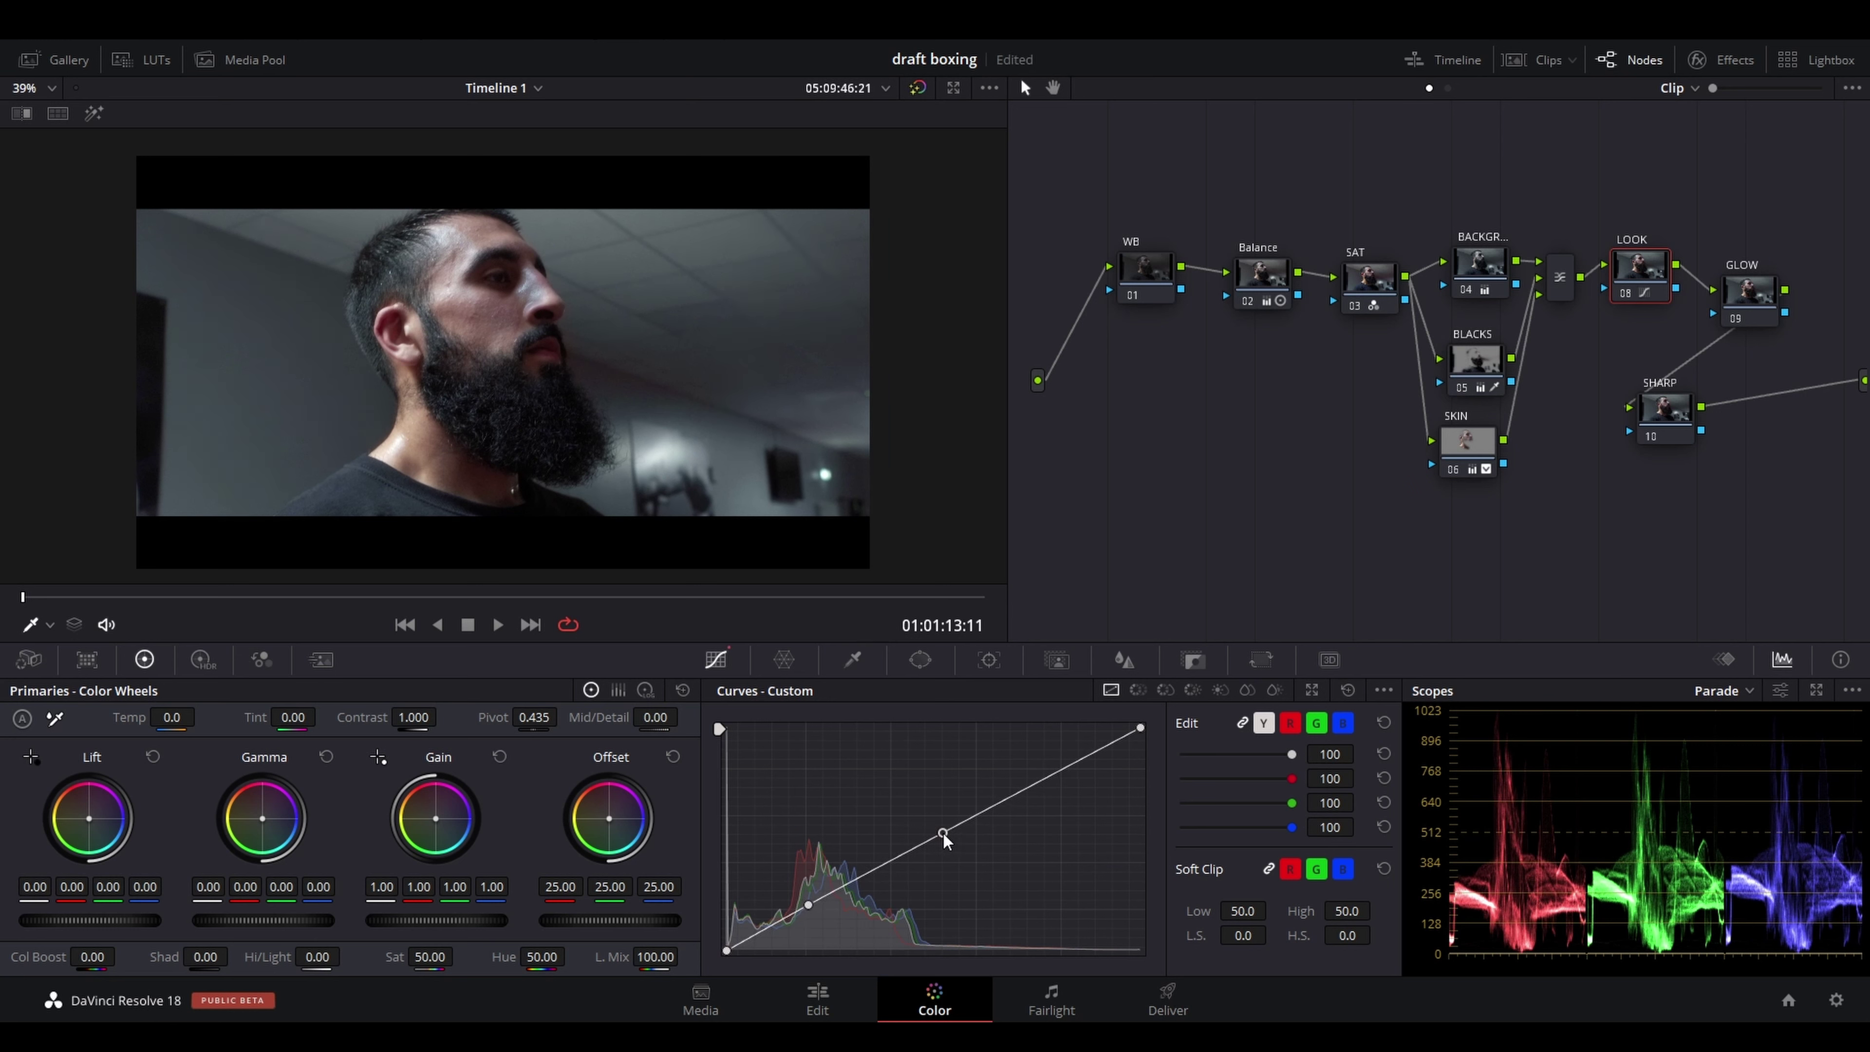
click(1059, 770)
drag(807, 904, 813, 917)
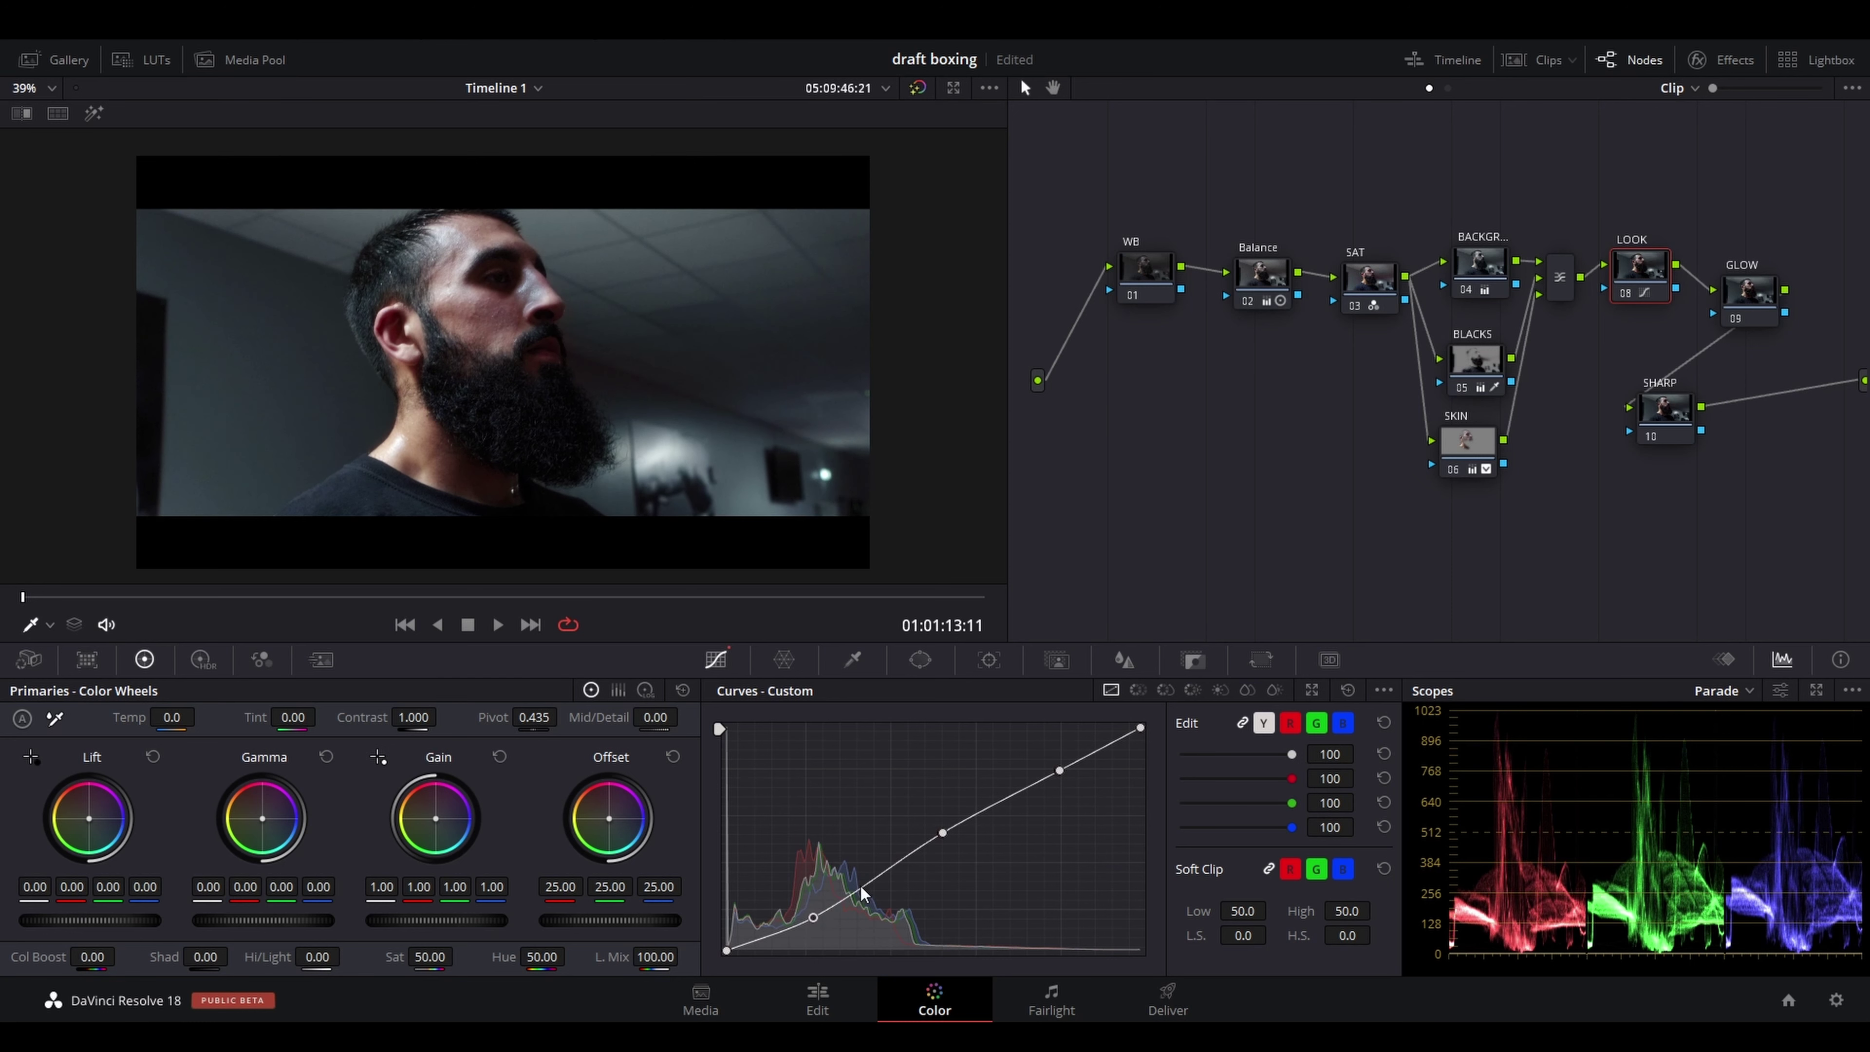
drag(940, 833, 947, 847)
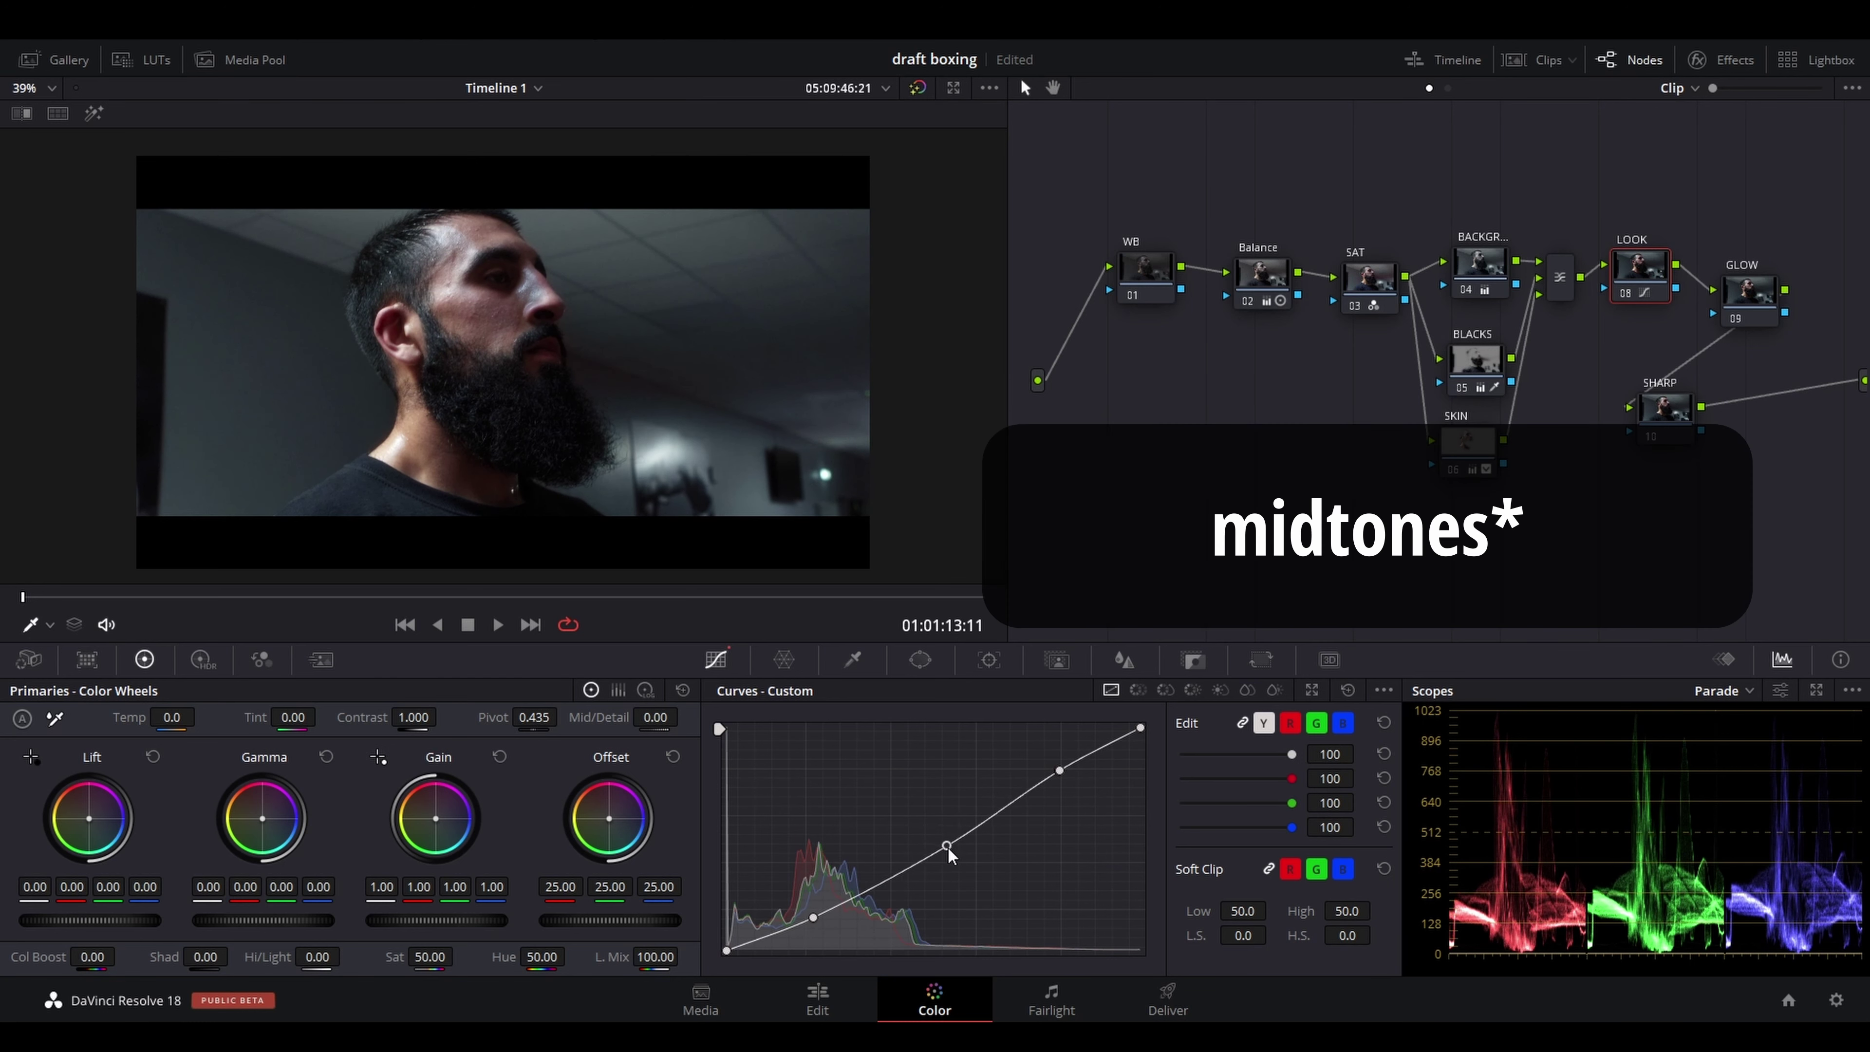
drag(1059, 770, 1028, 786)
Lower the LOOK node's gain to 0.89 and cool its gamma to red -0.03, green 0.00 and blue 0.02
drag(436, 920, 483, 921)
drag(254, 828, 267, 830)
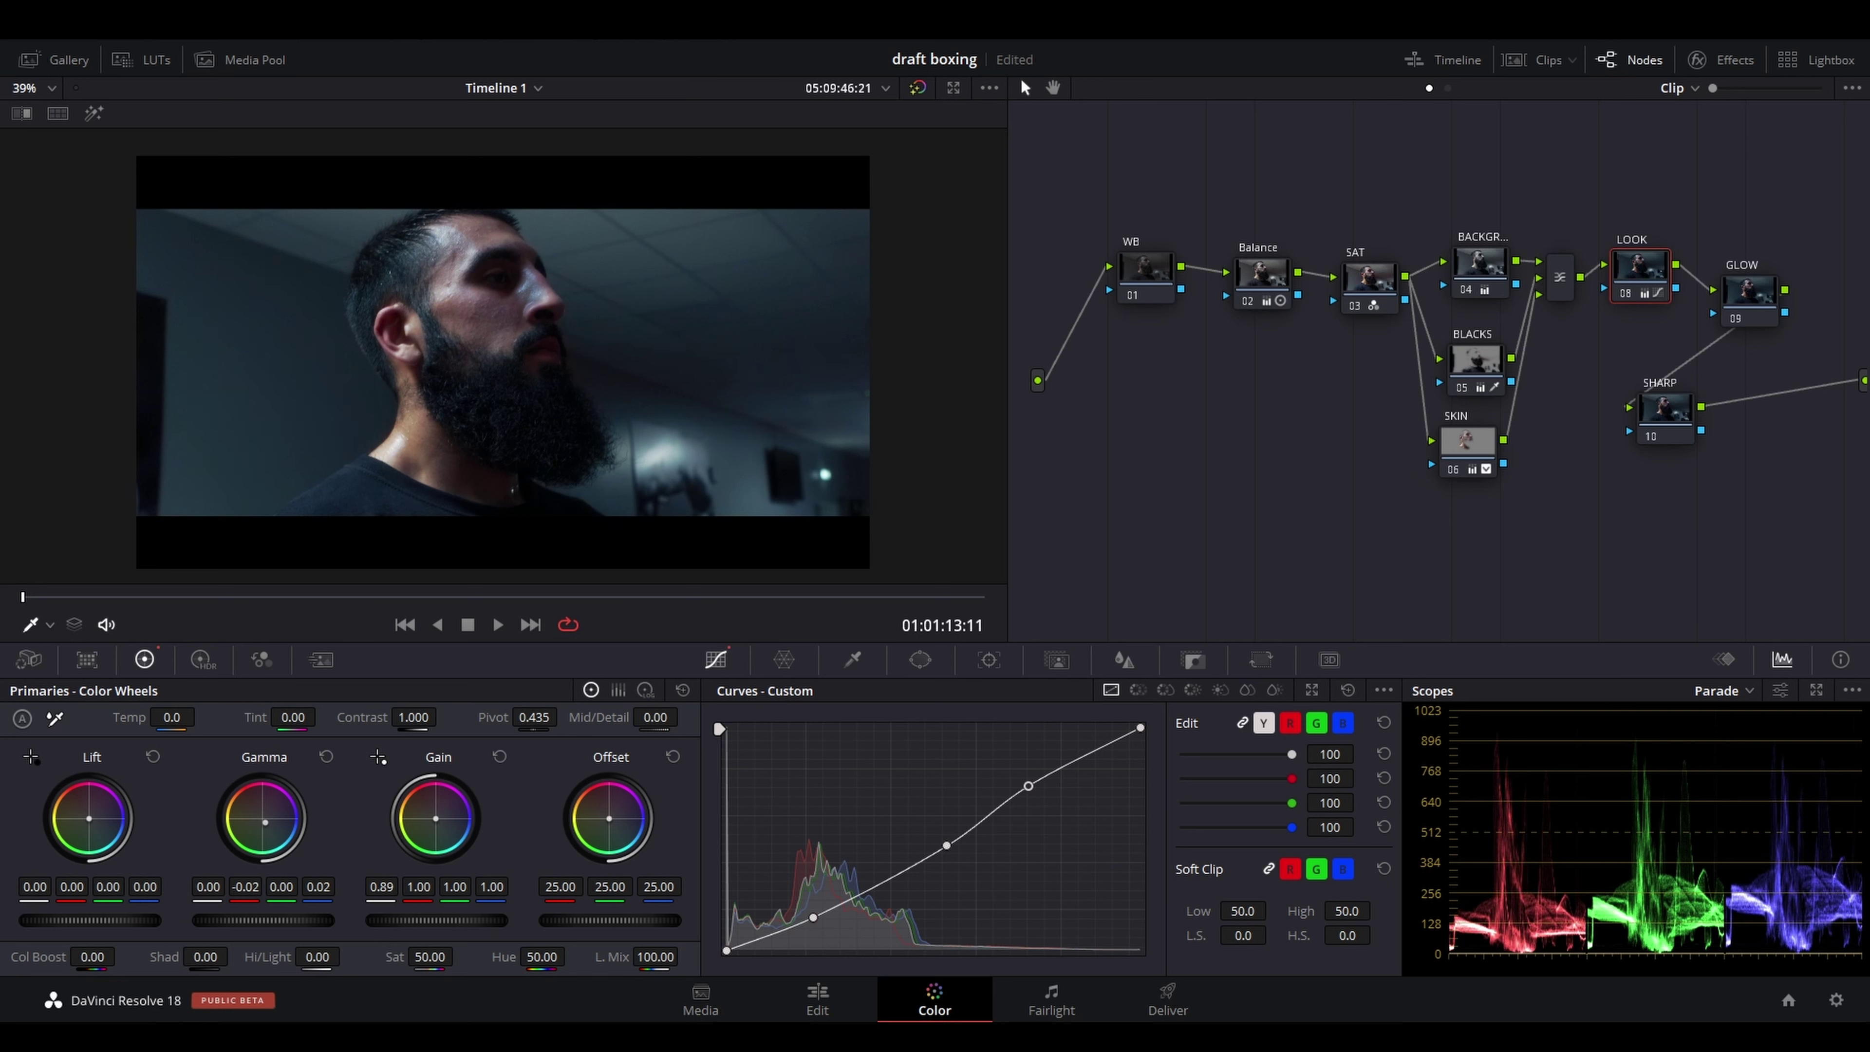
Reduce the SKIN node's saturation to 18.60 and its gamma tint to red 0.04, green -0.01 and blue -0.04
drag(1480, 447, 1491, 442)
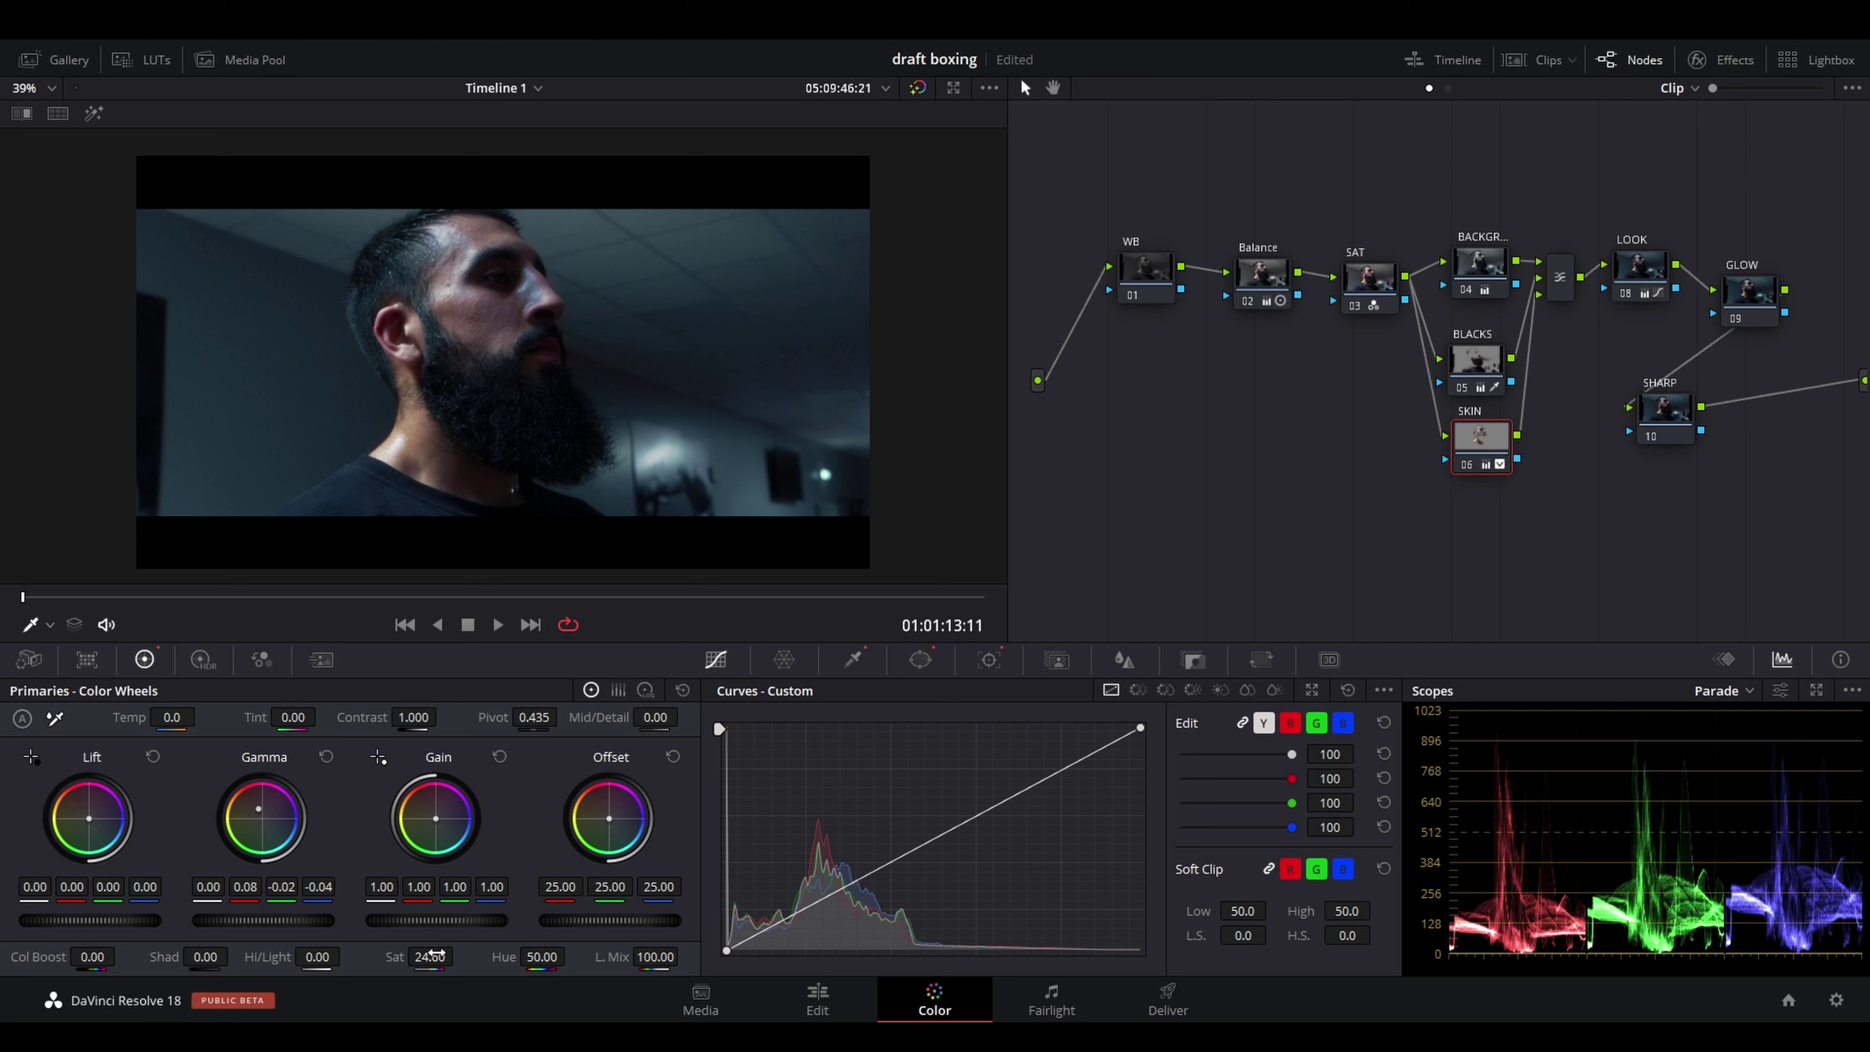
drag(429, 956, 413, 955)
Stack the GLOW and SHARP nodes beneath LOOK and add a serial node directly after LOOK
drag(1674, 421, 1656, 458)
drag(1754, 302, 1653, 372)
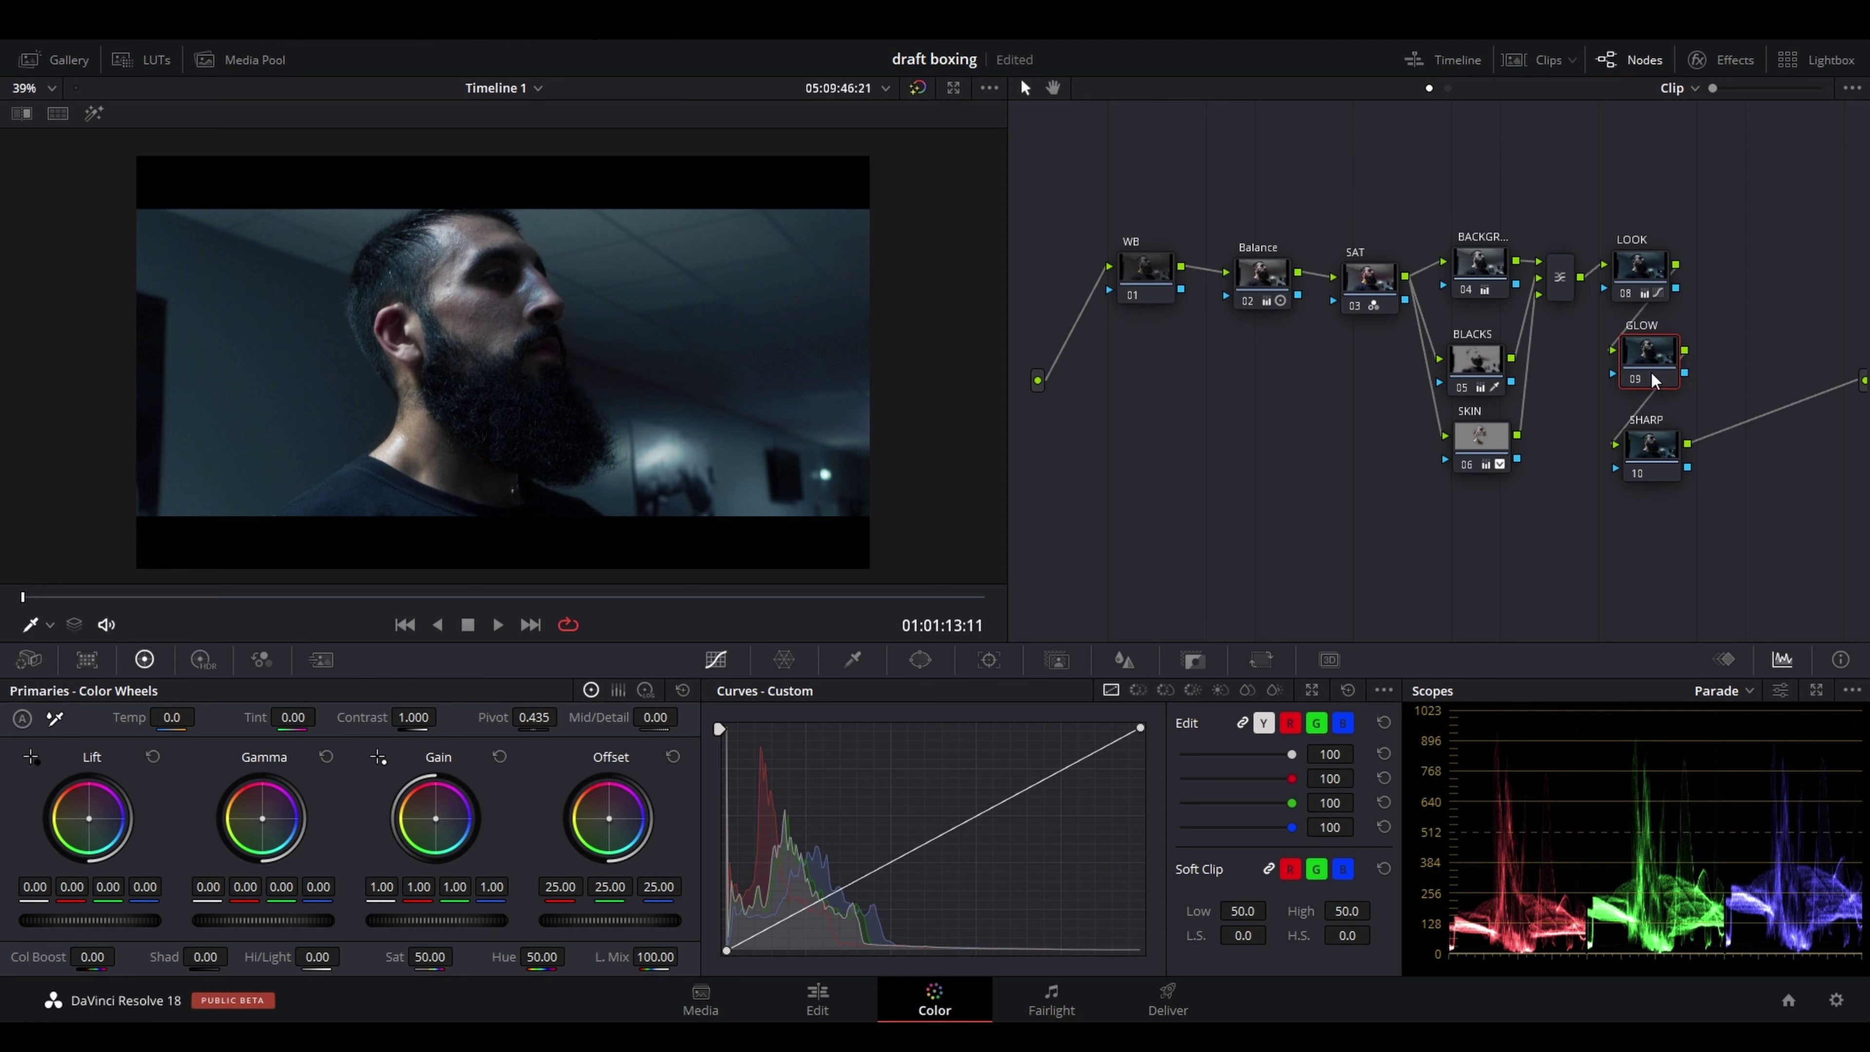
click(1643, 290)
key(alt+s)
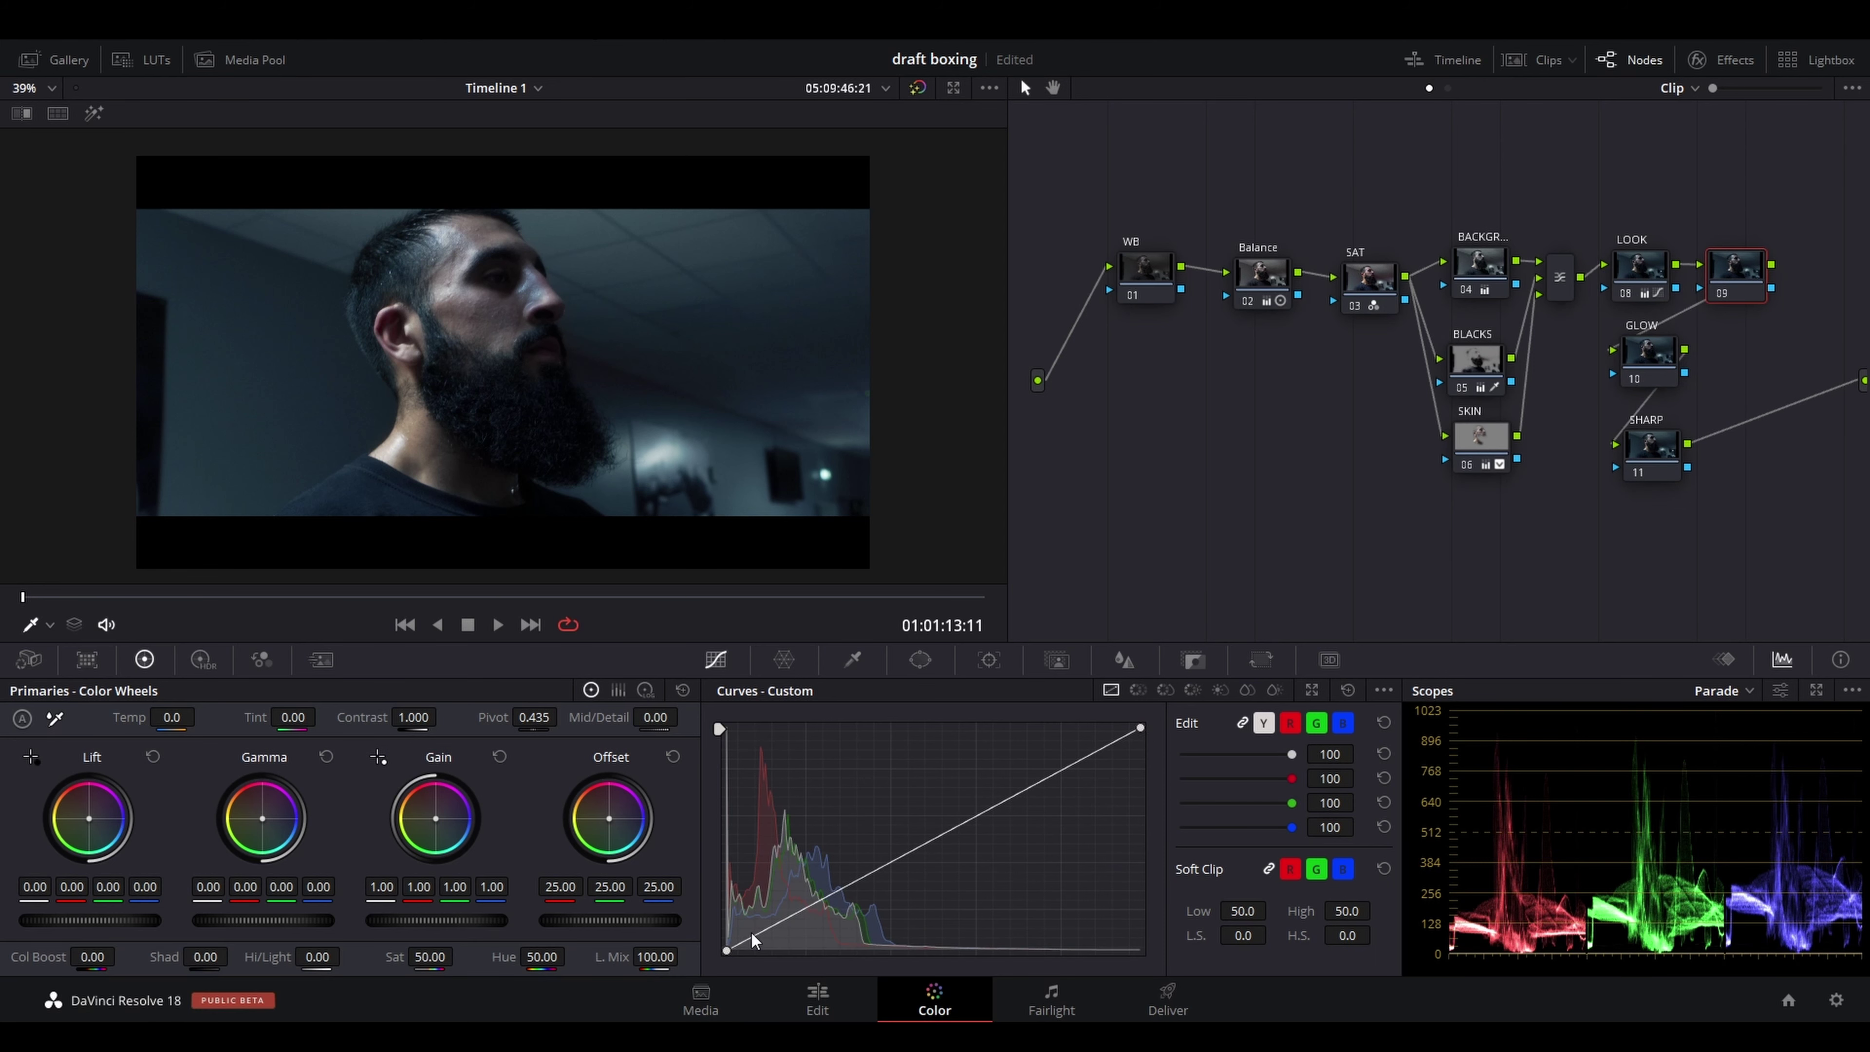
Darken the new node by lowering its curve's white point and reduce its saturation to 41.00
drag(1139, 728, 1140, 785)
drag(429, 956, 383, 956)
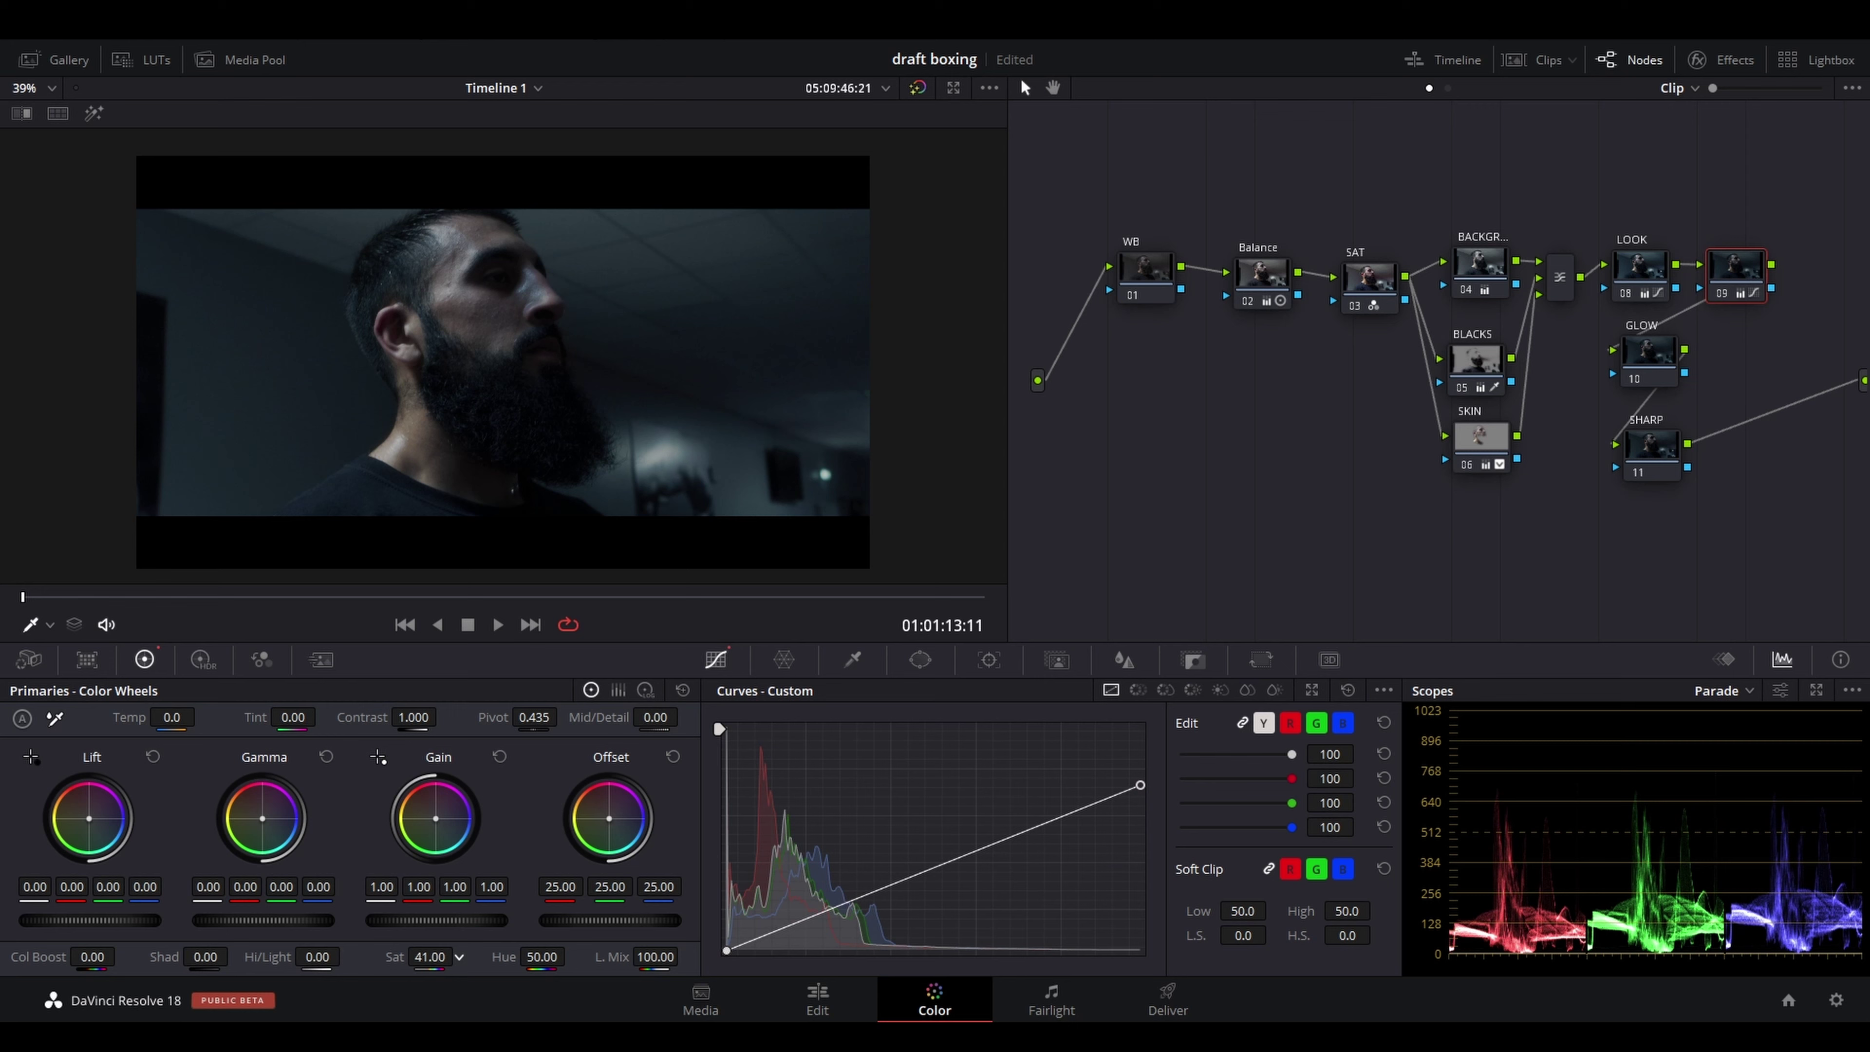
Play the graded clip full screen to review the darker look, then return to the grading view
key(F4)
drag(462, 929, 435, 987)
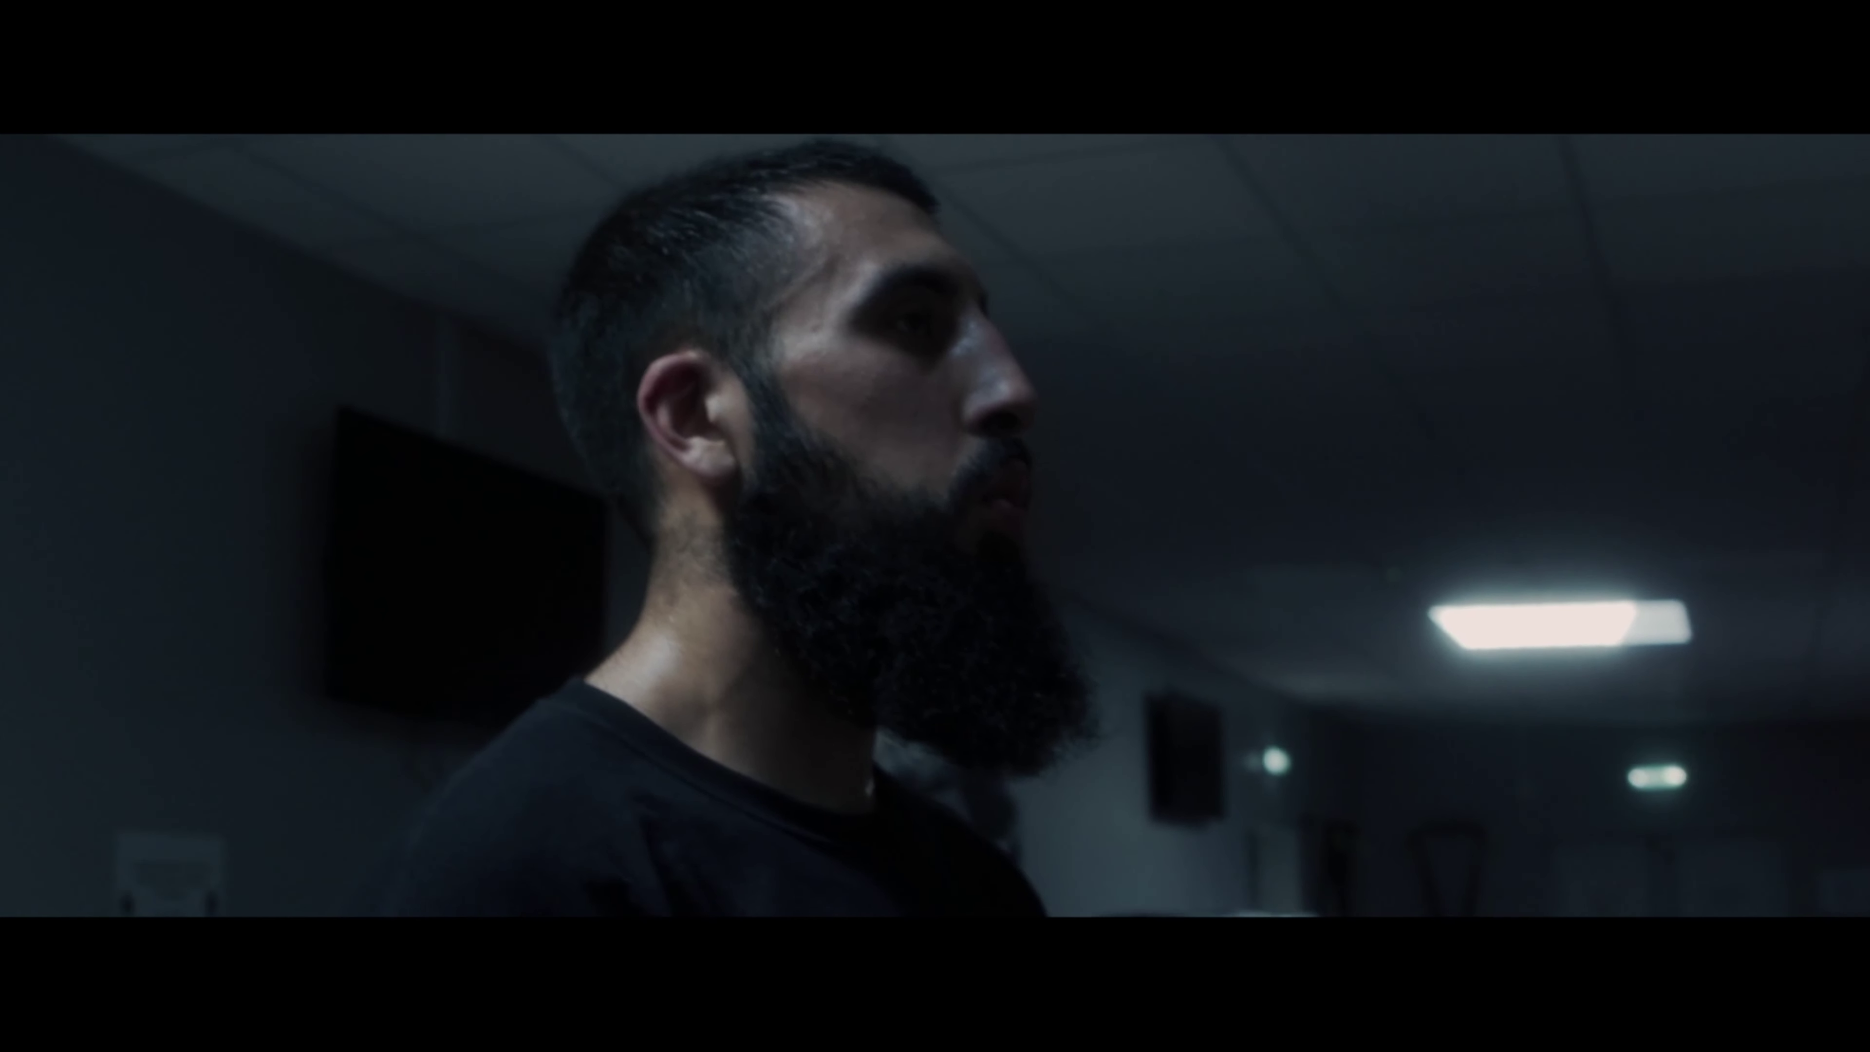
key(space)
key(Escape)
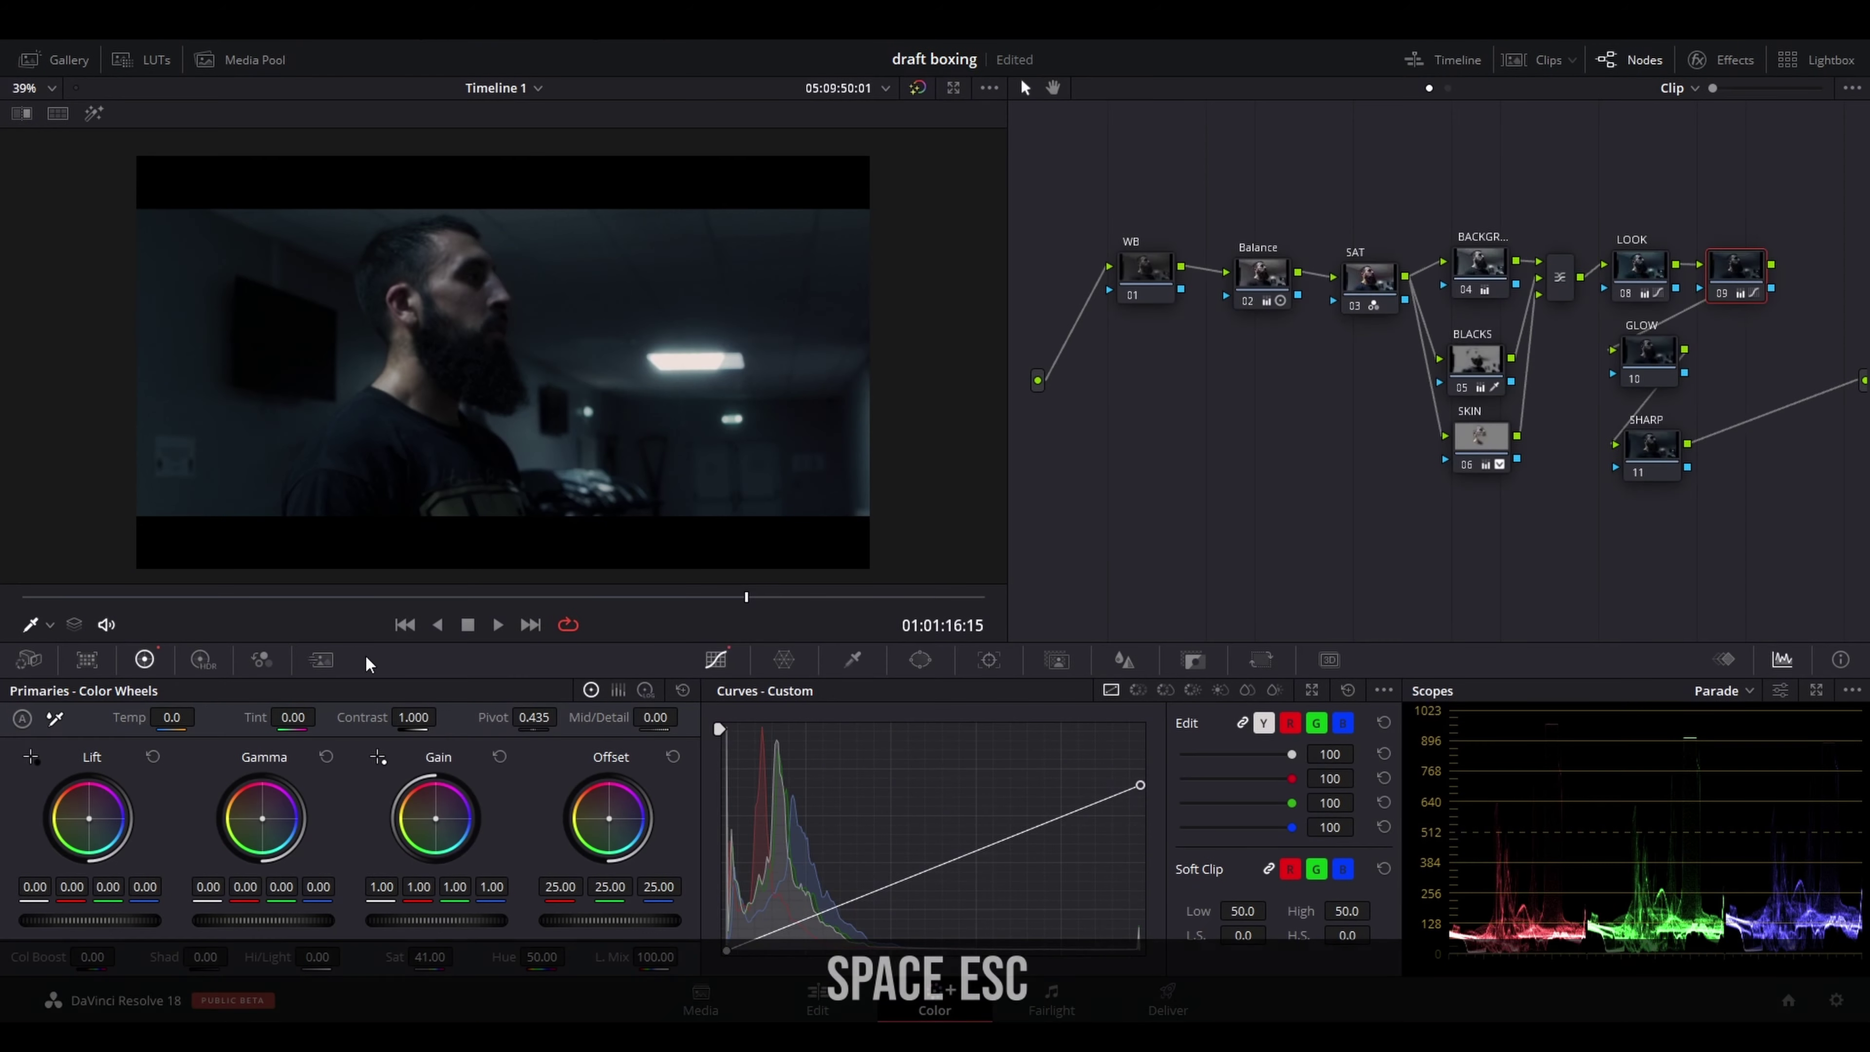
Try a greener gamma on the LOOK node with red -0.05, green 0.01 and blue 0.01
click(1656, 281)
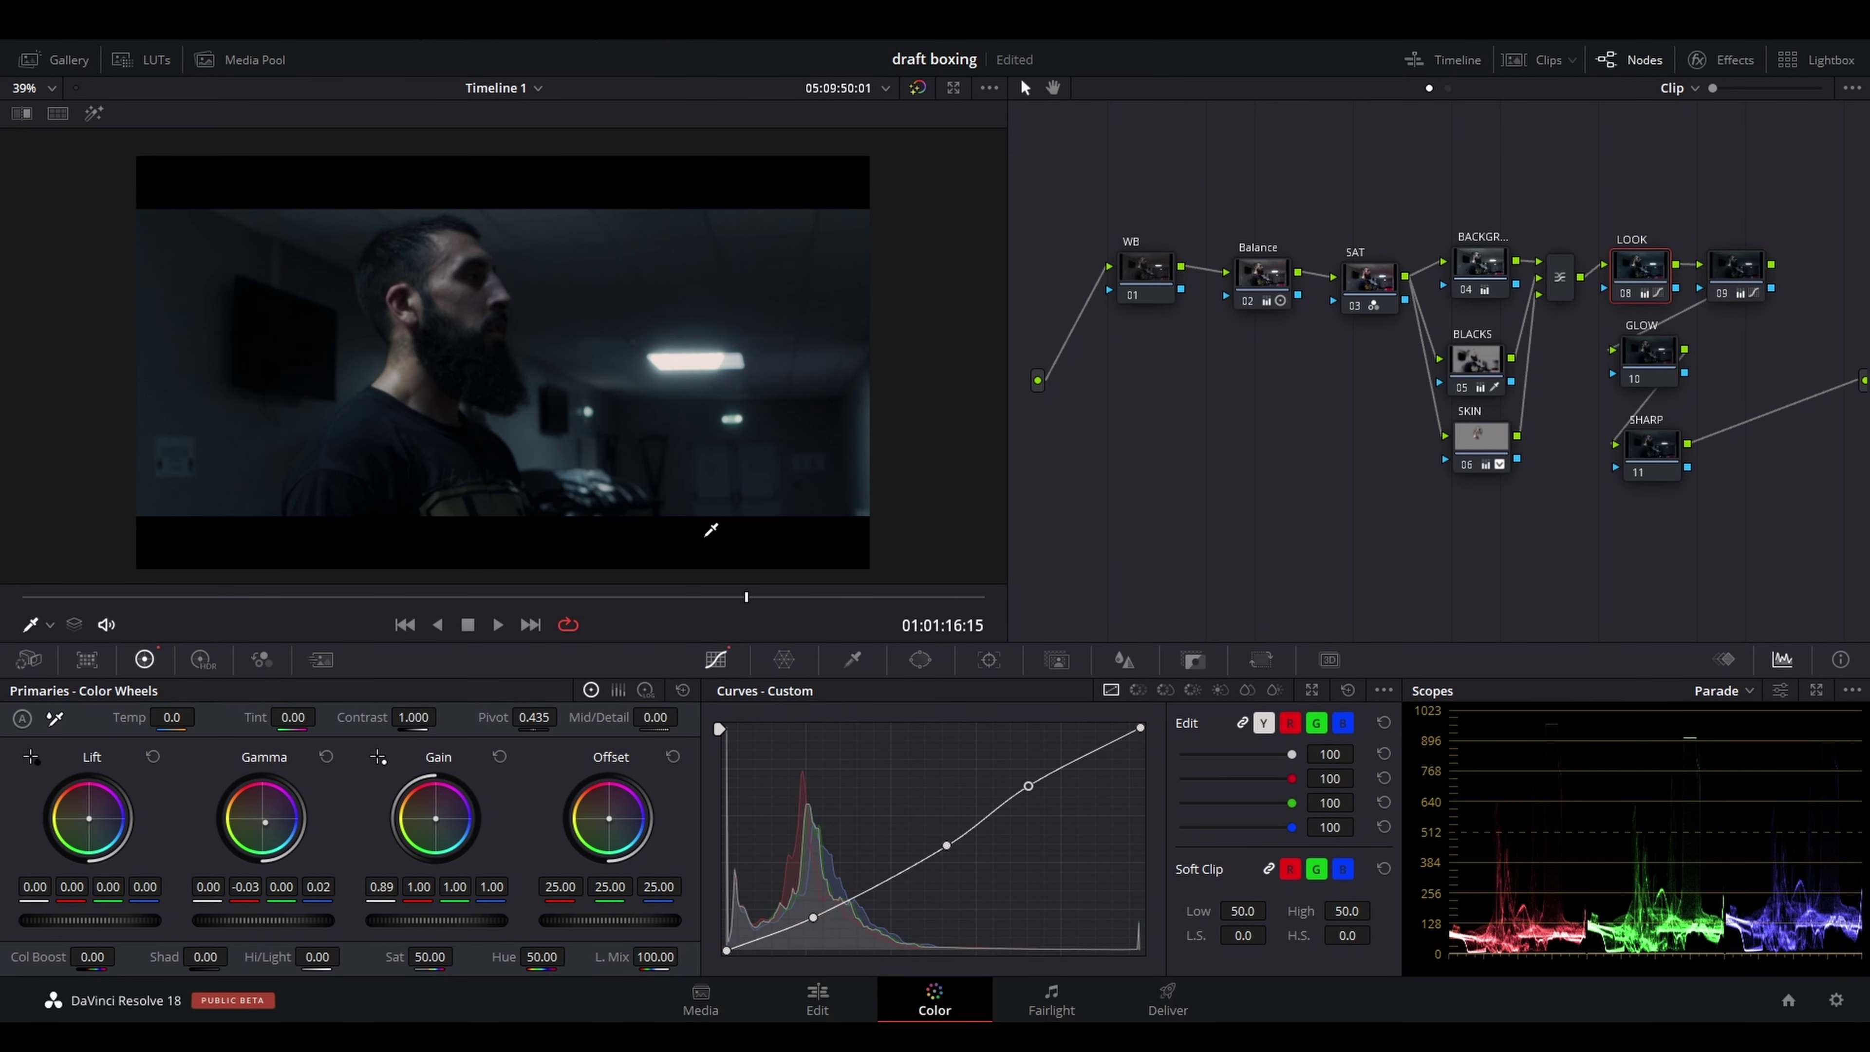
drag(281, 833, 263, 824)
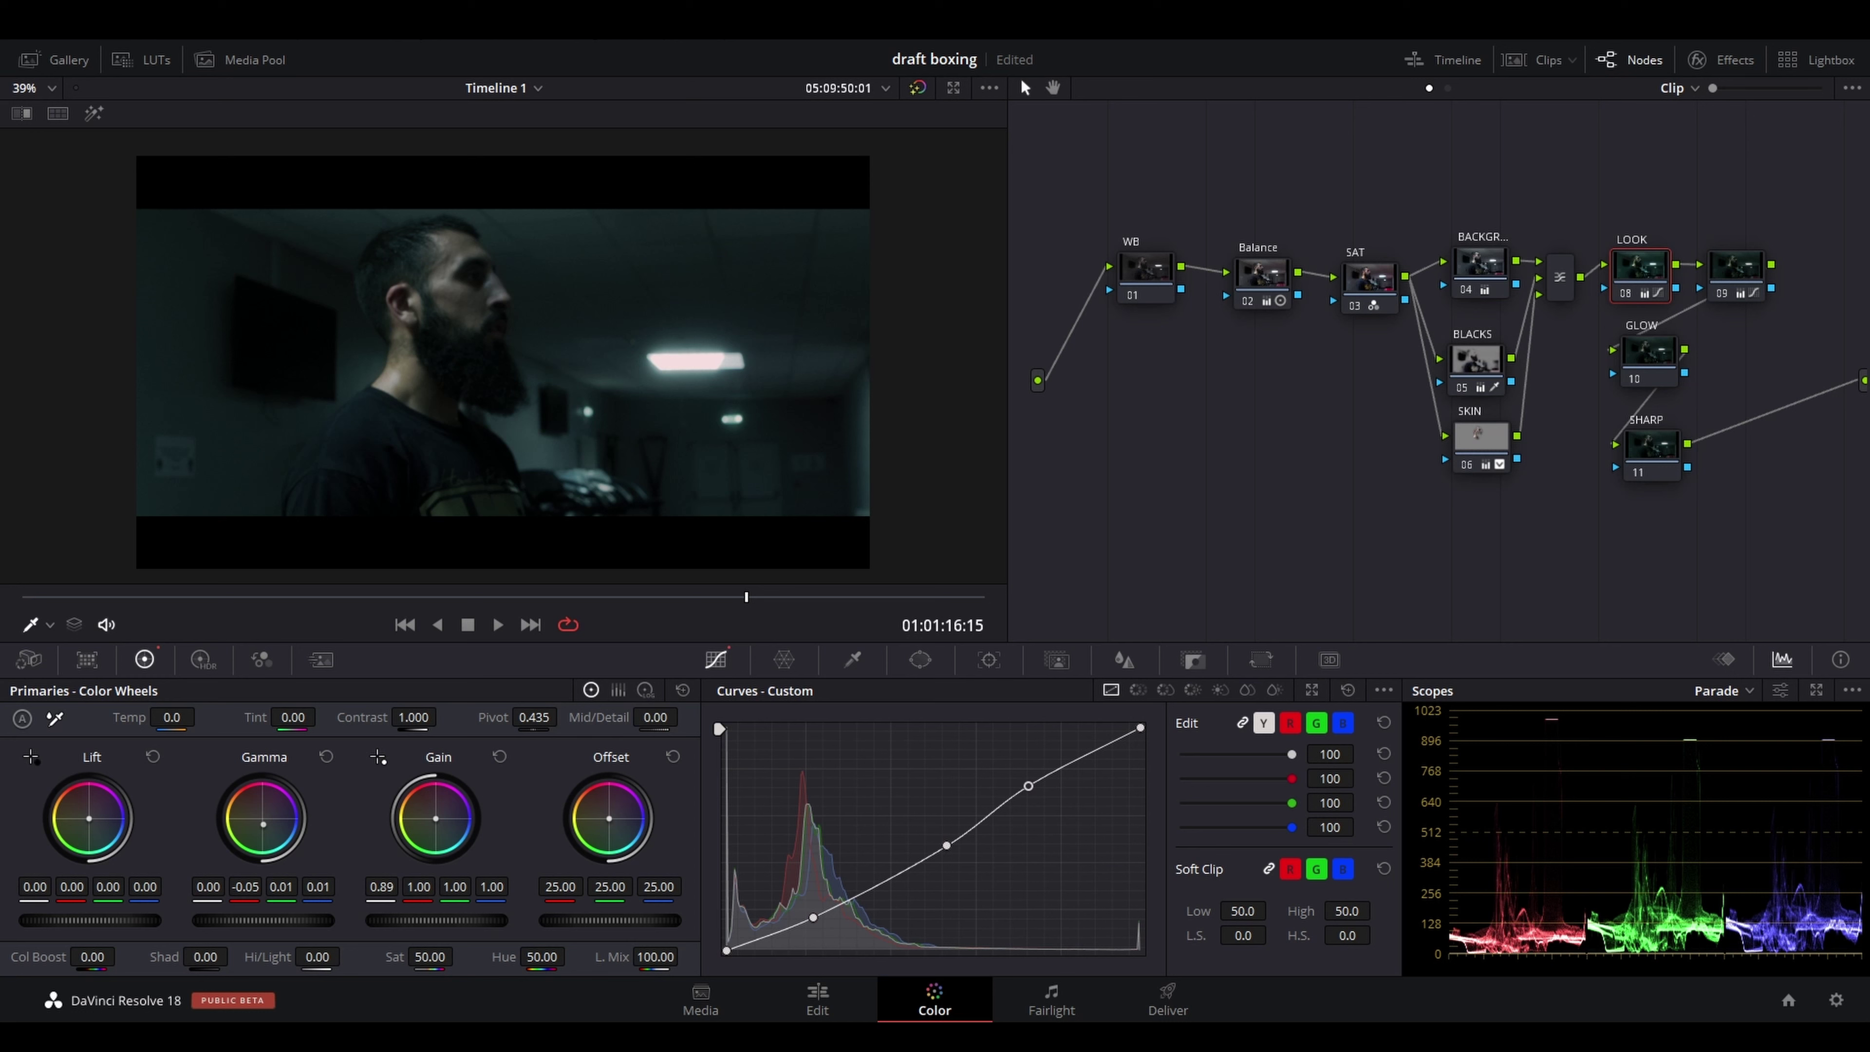
Try the SKIN node with gamma red 0.05 and green -0.01, saturation 31.60 and hue 46.00, and check it across the clip
click(1481, 441)
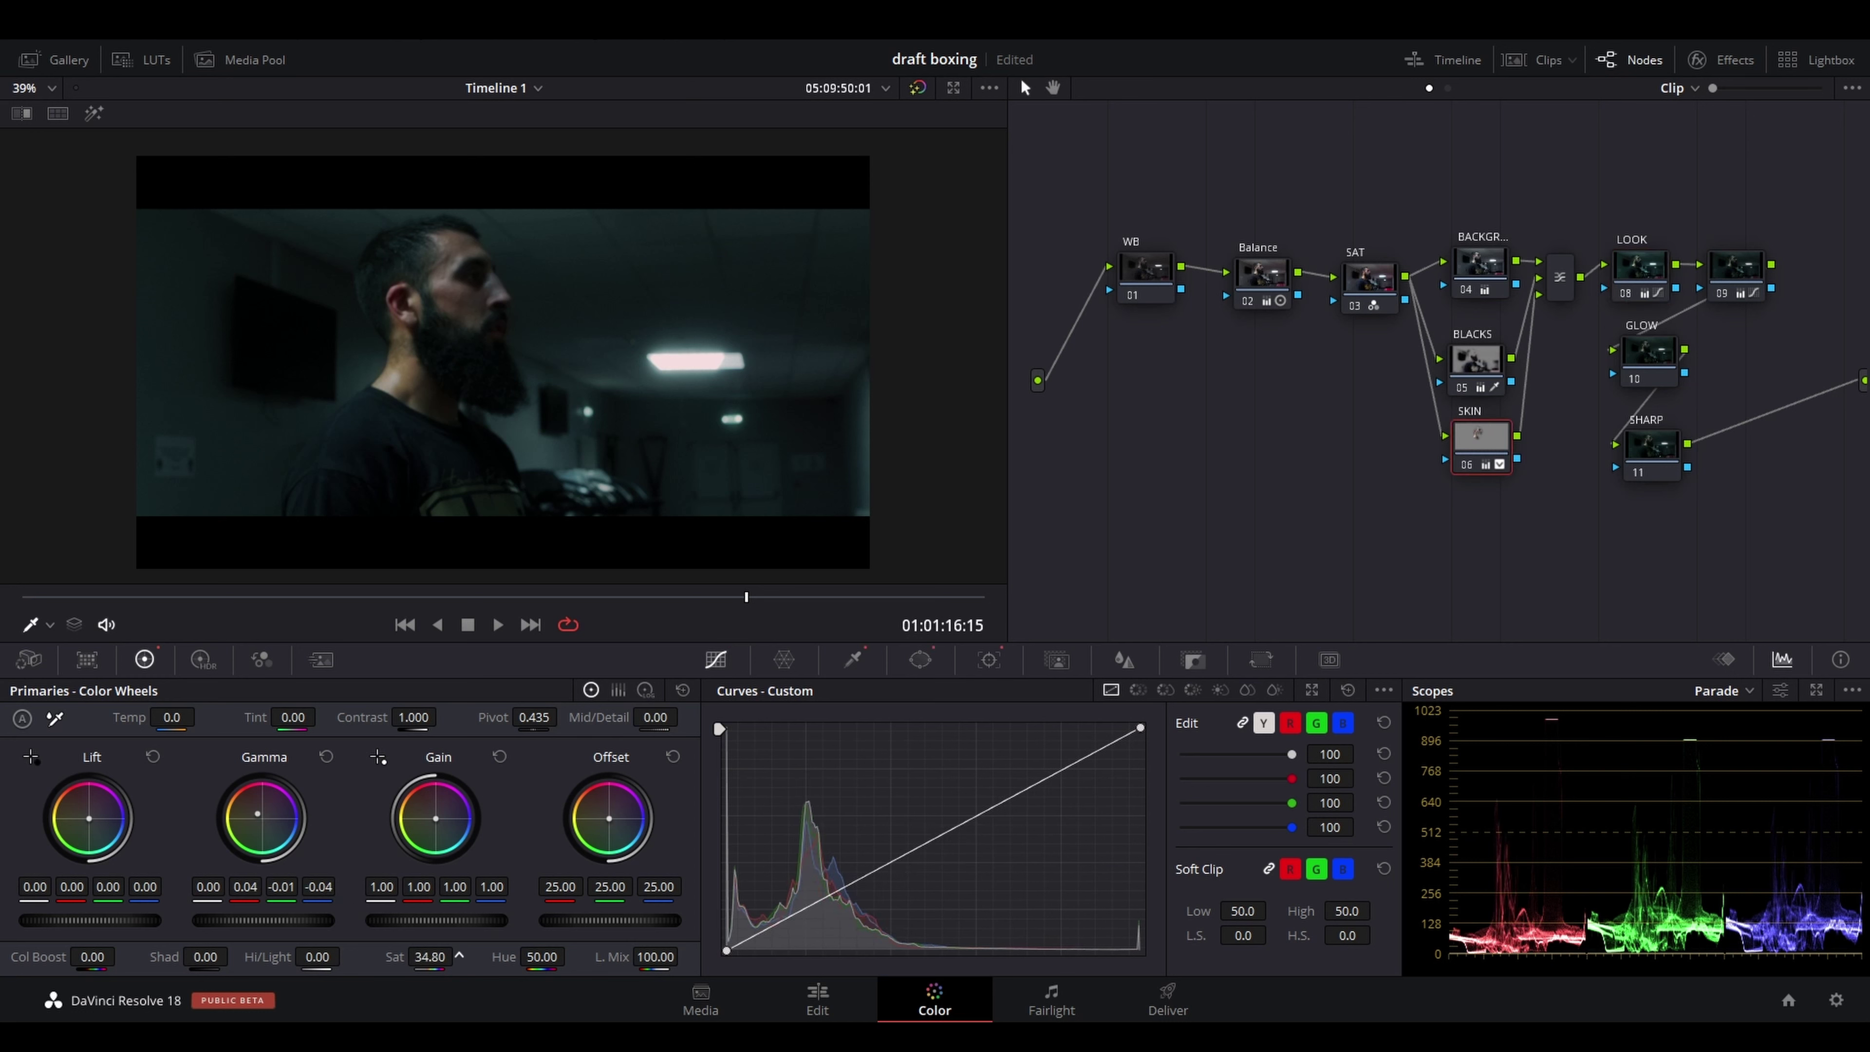
drag(262, 813, 262, 808)
drag(269, 603, 147, 623)
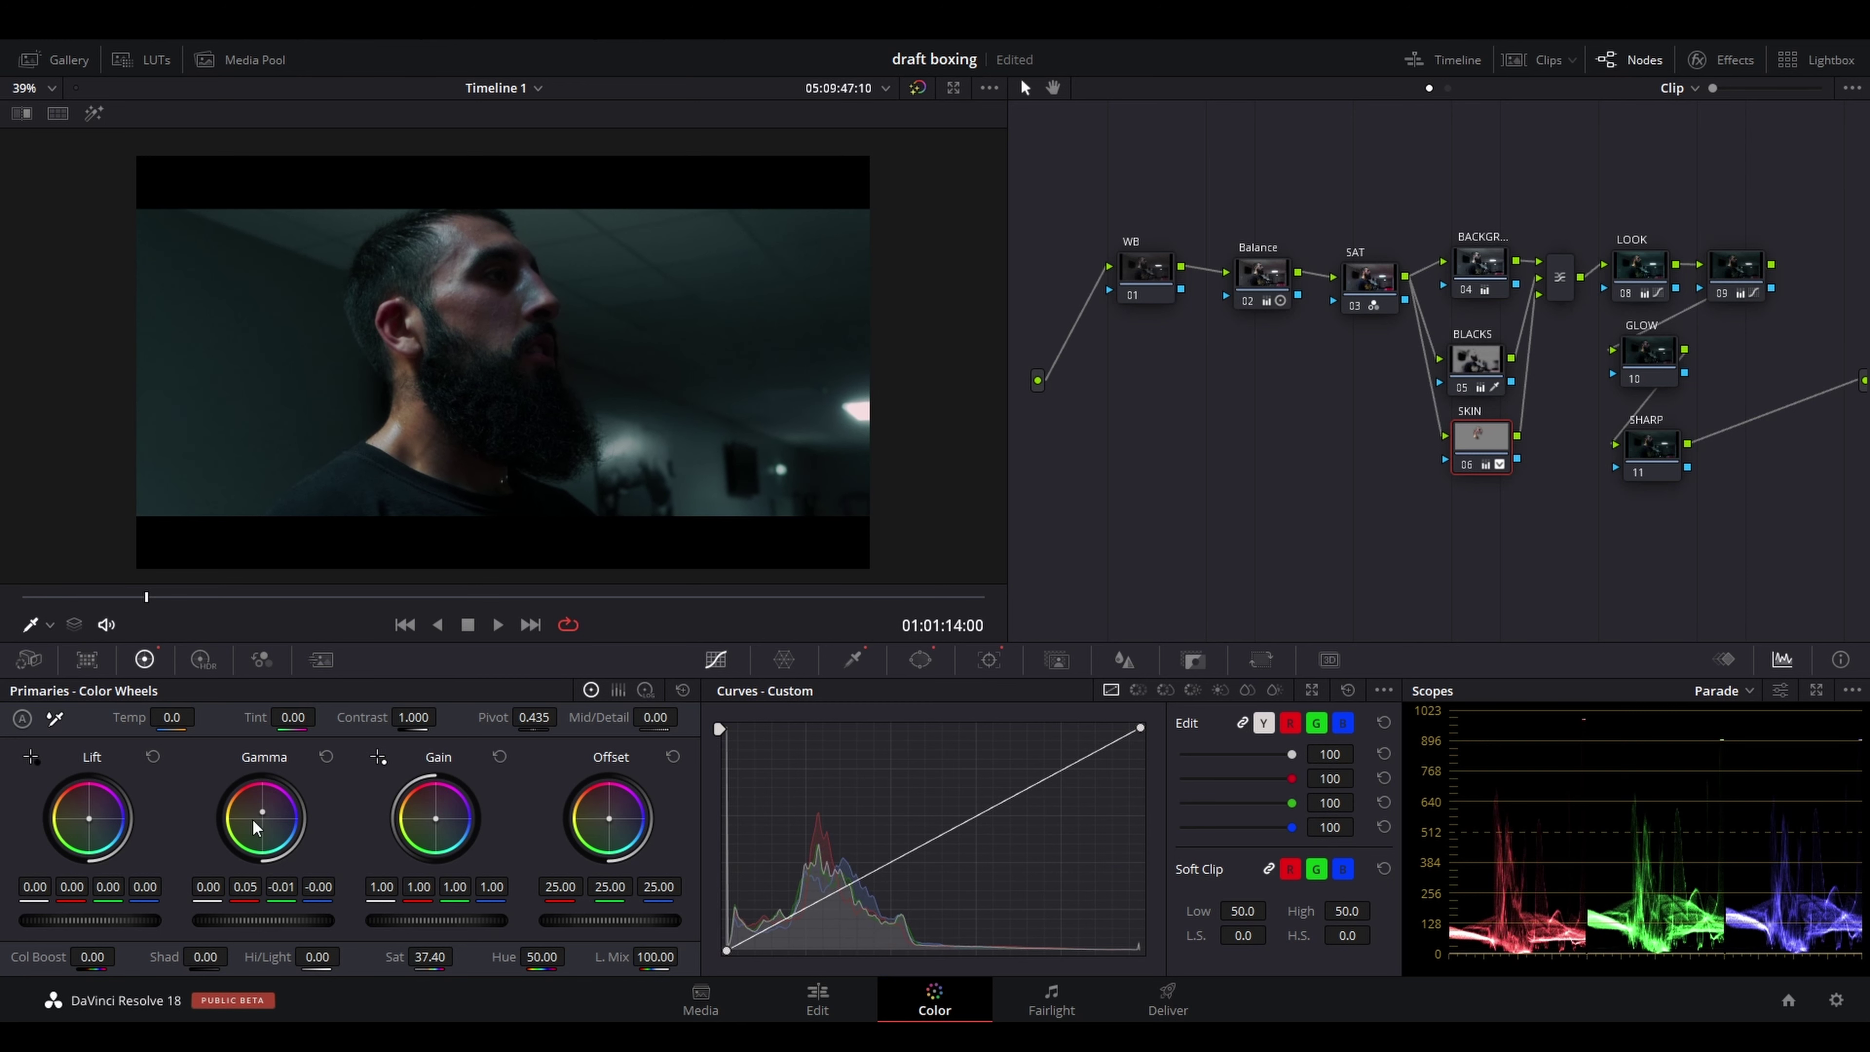
drag(542, 956, 508, 955)
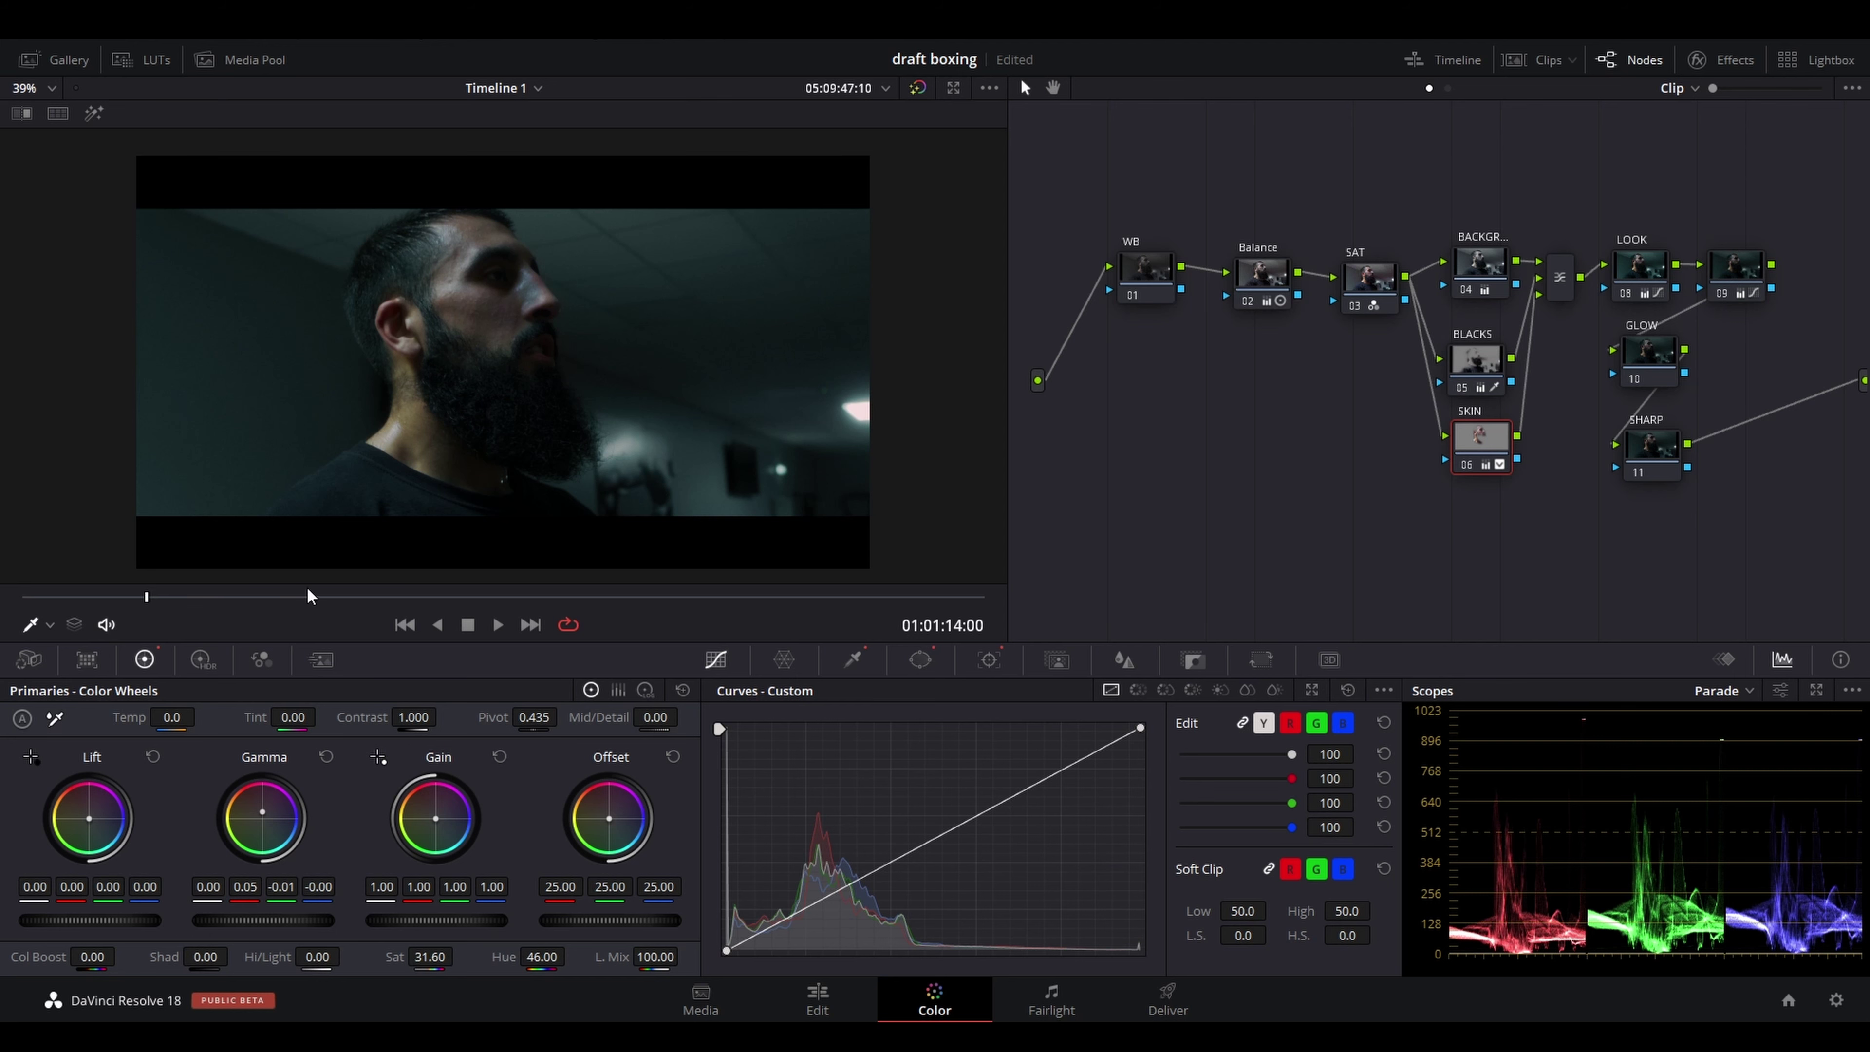
drag(307, 595, 794, 566)
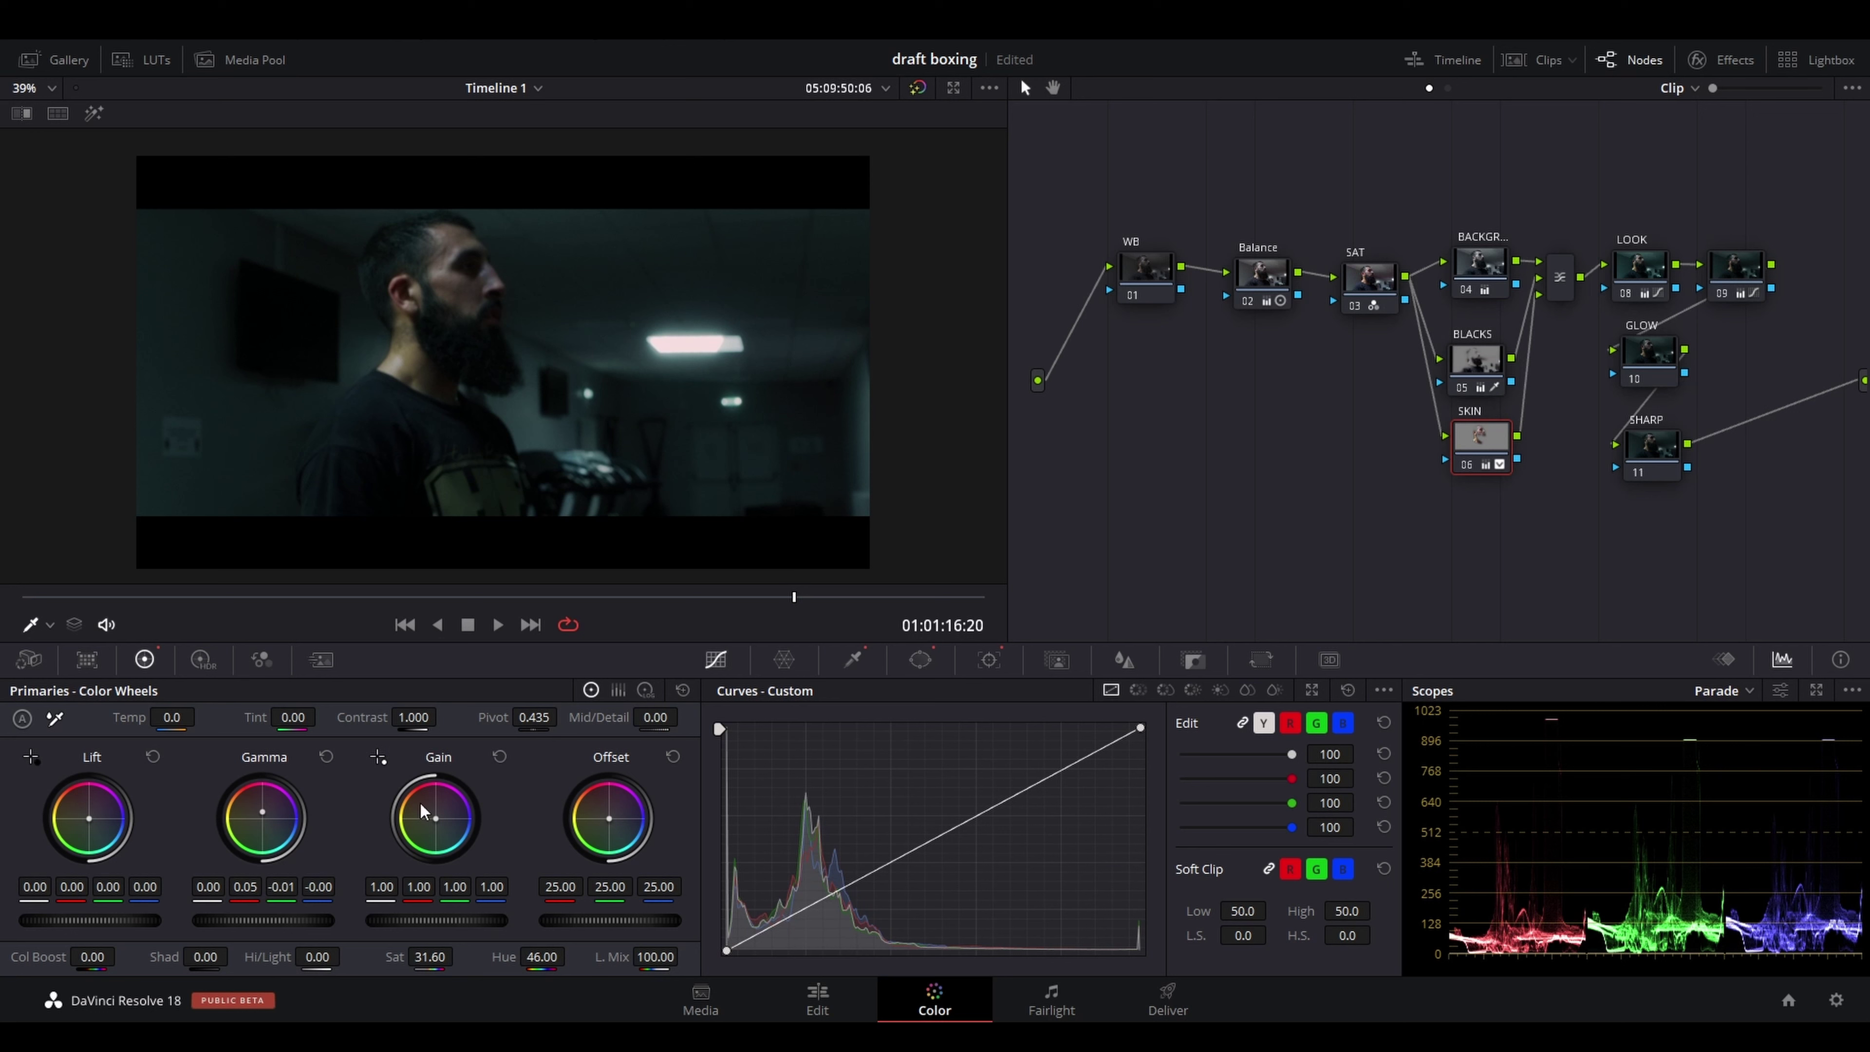
Undo the trial color changes on the SKIN and LOOK nodes
key(ctrl+z)
key(ctrl+z)
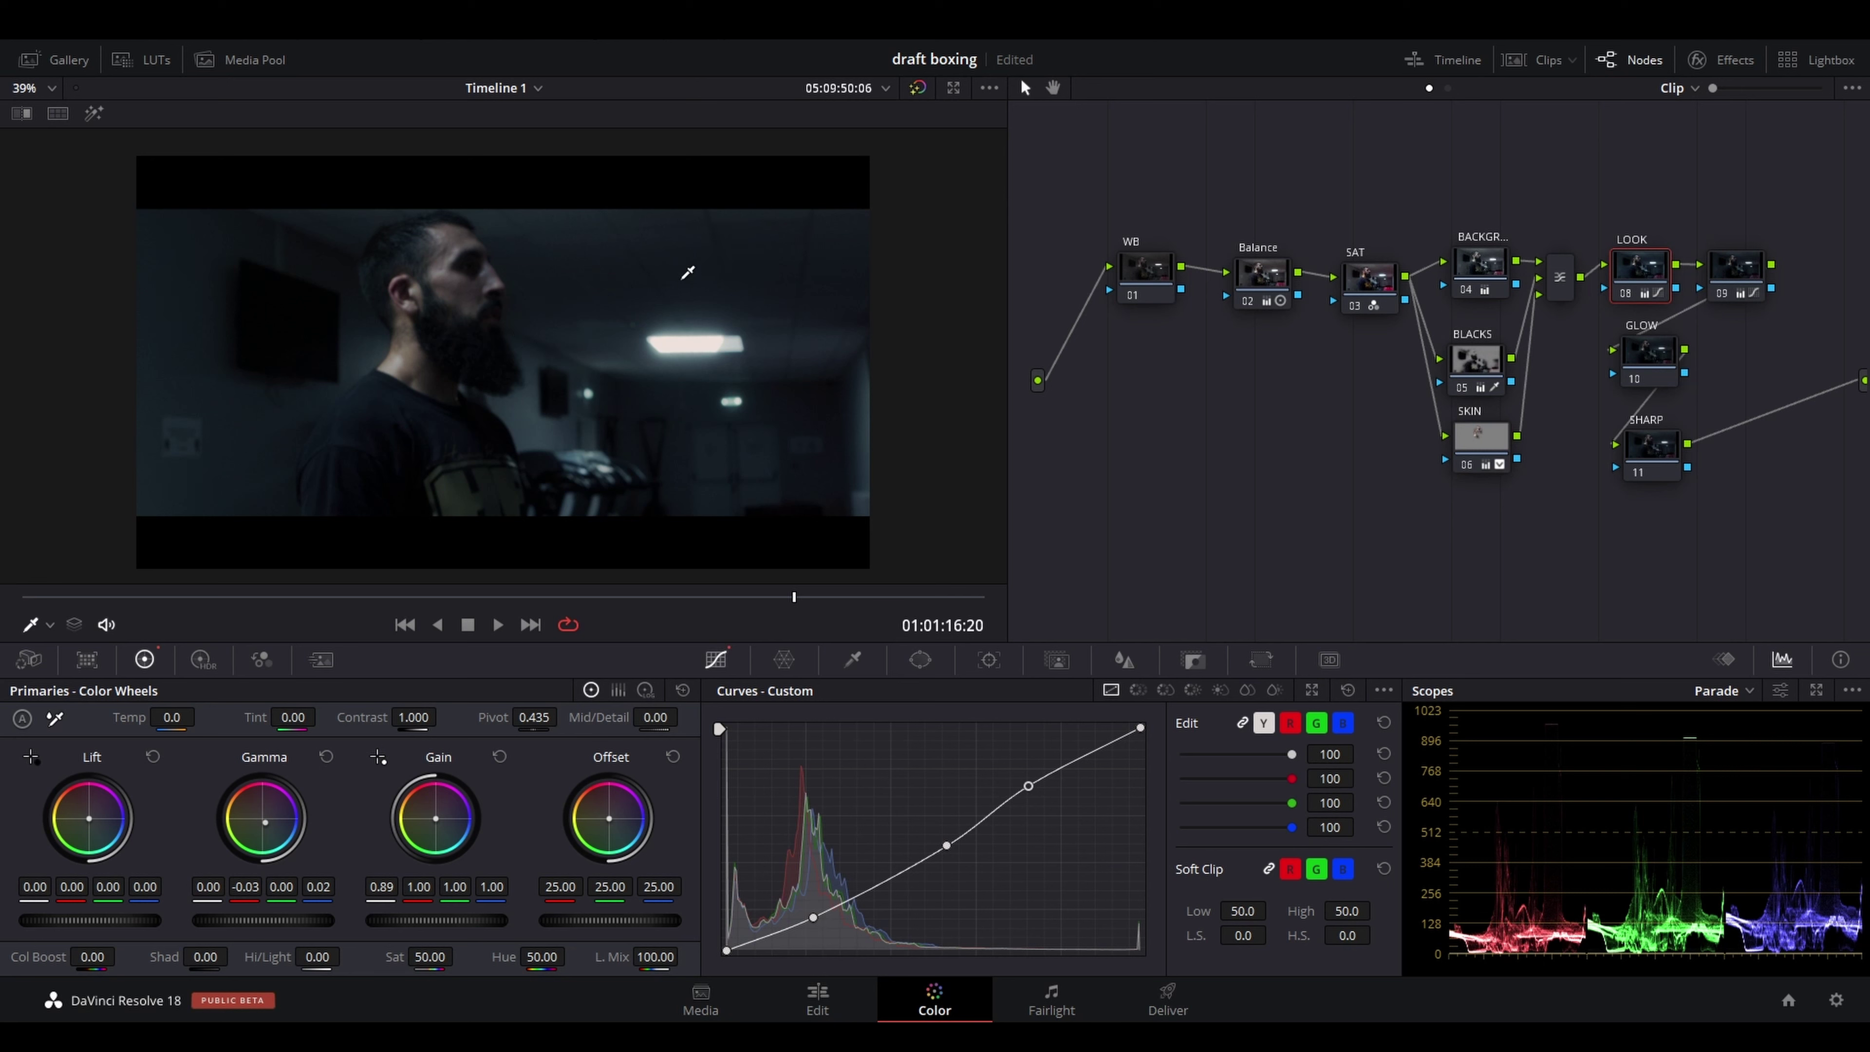
Disable the SKIN node to check its effect on the image
click(1473, 466)
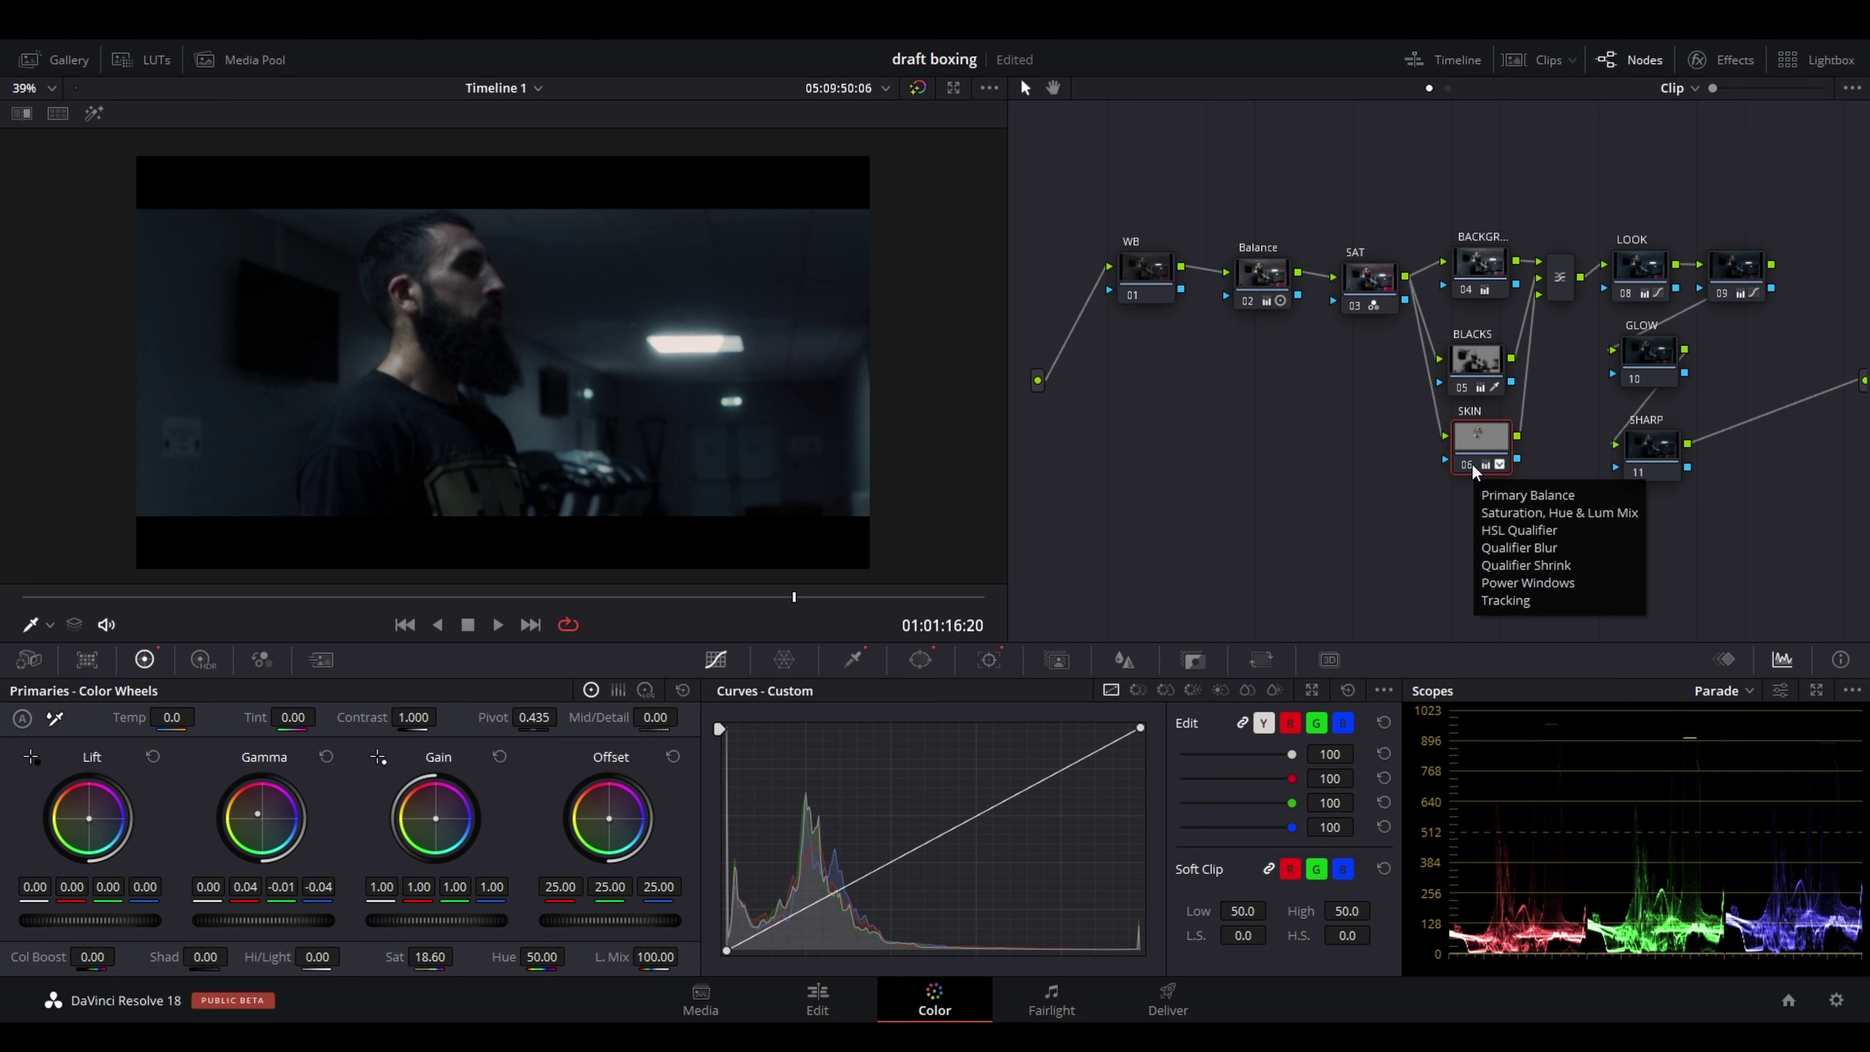
click(1466, 463)
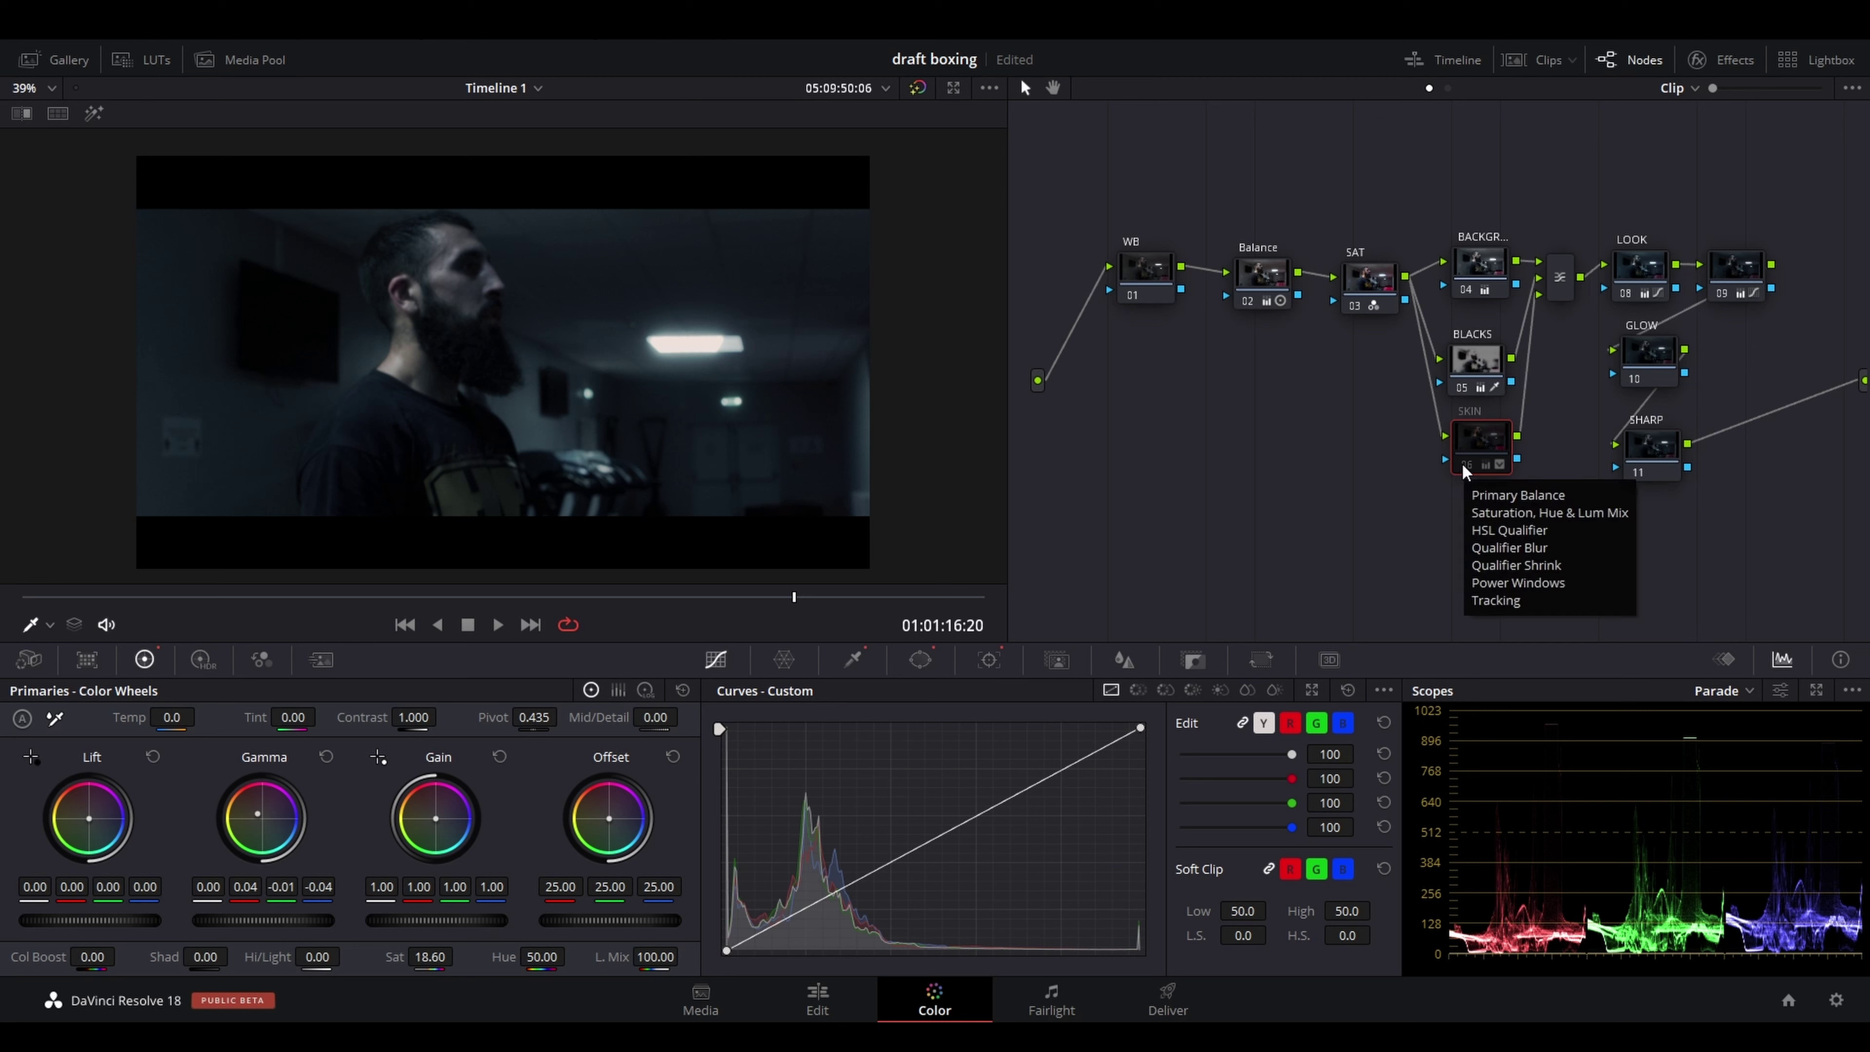
Re-enable the SKIN node and save the project
drag(1492, 204, 1475, 469)
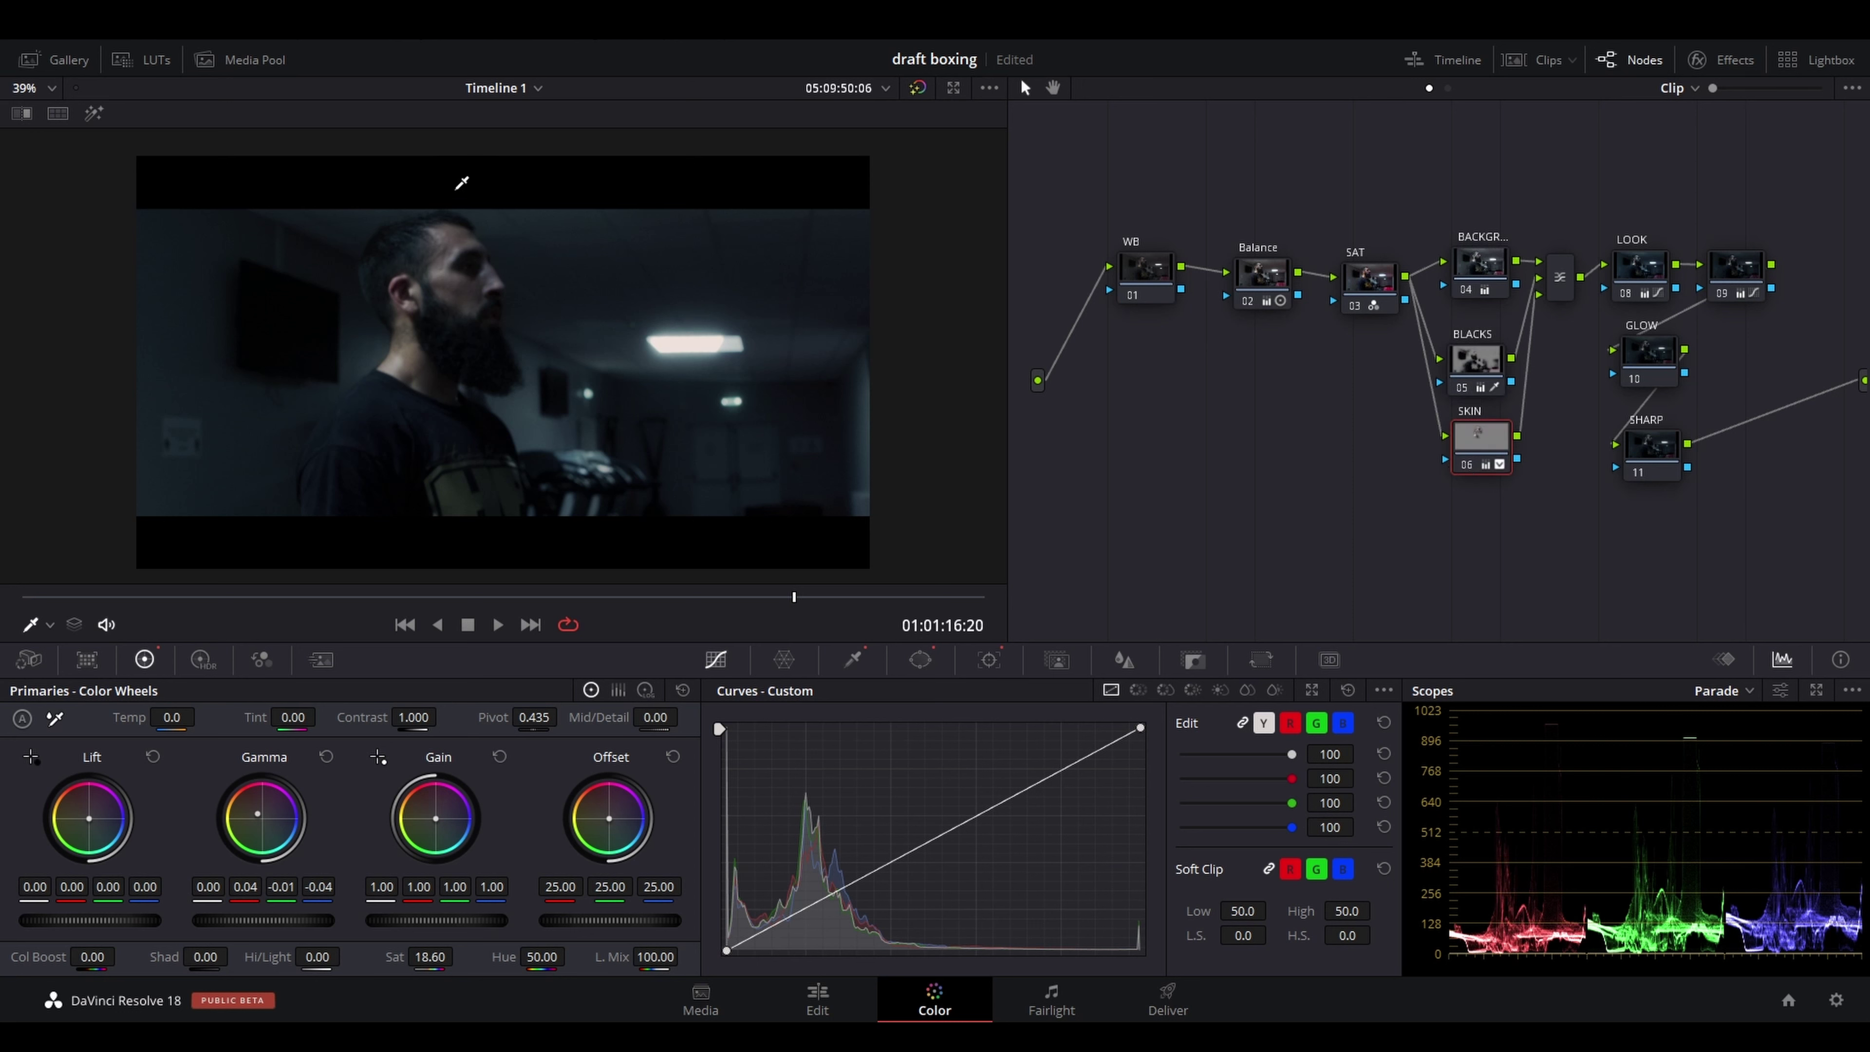
key(ctrl+s)
Examine the opening close-up full screen, then compare the beard shadows at high magnification with the BLACKS node off and on
drag(140, 598, 60, 605)
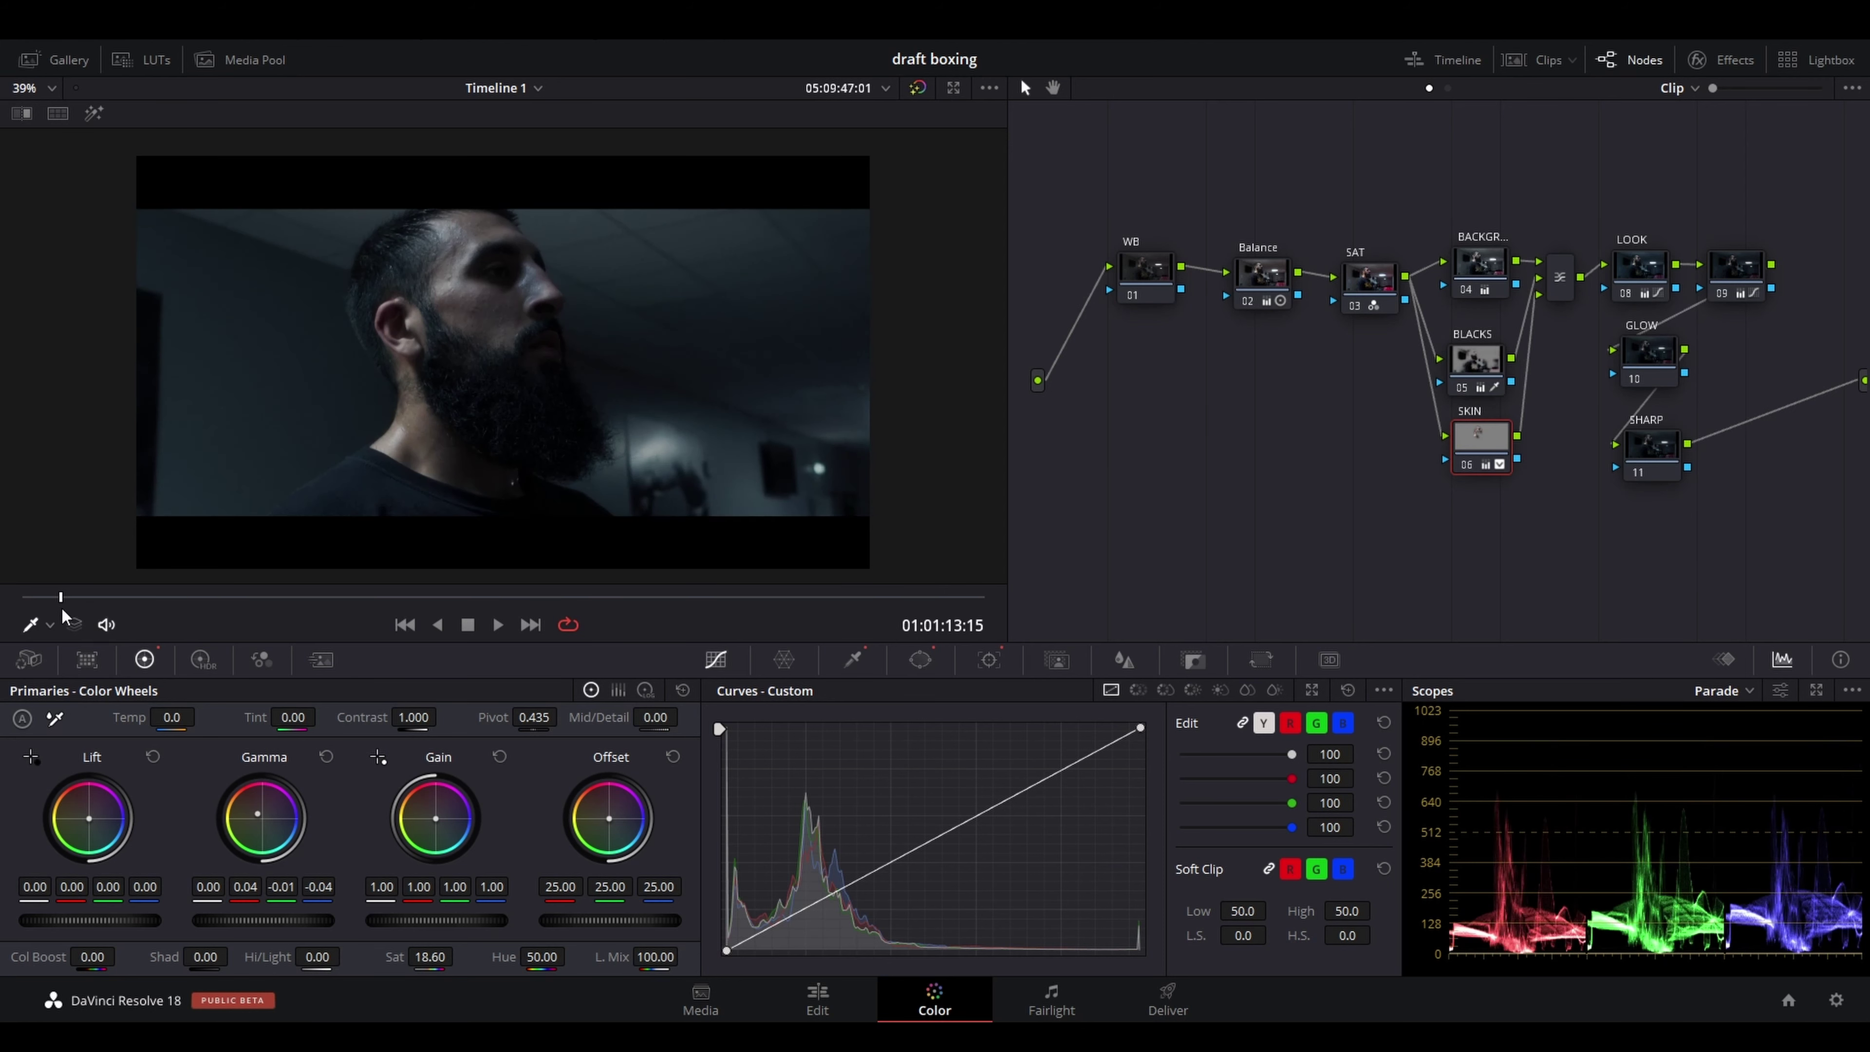
key(ctrl+f)
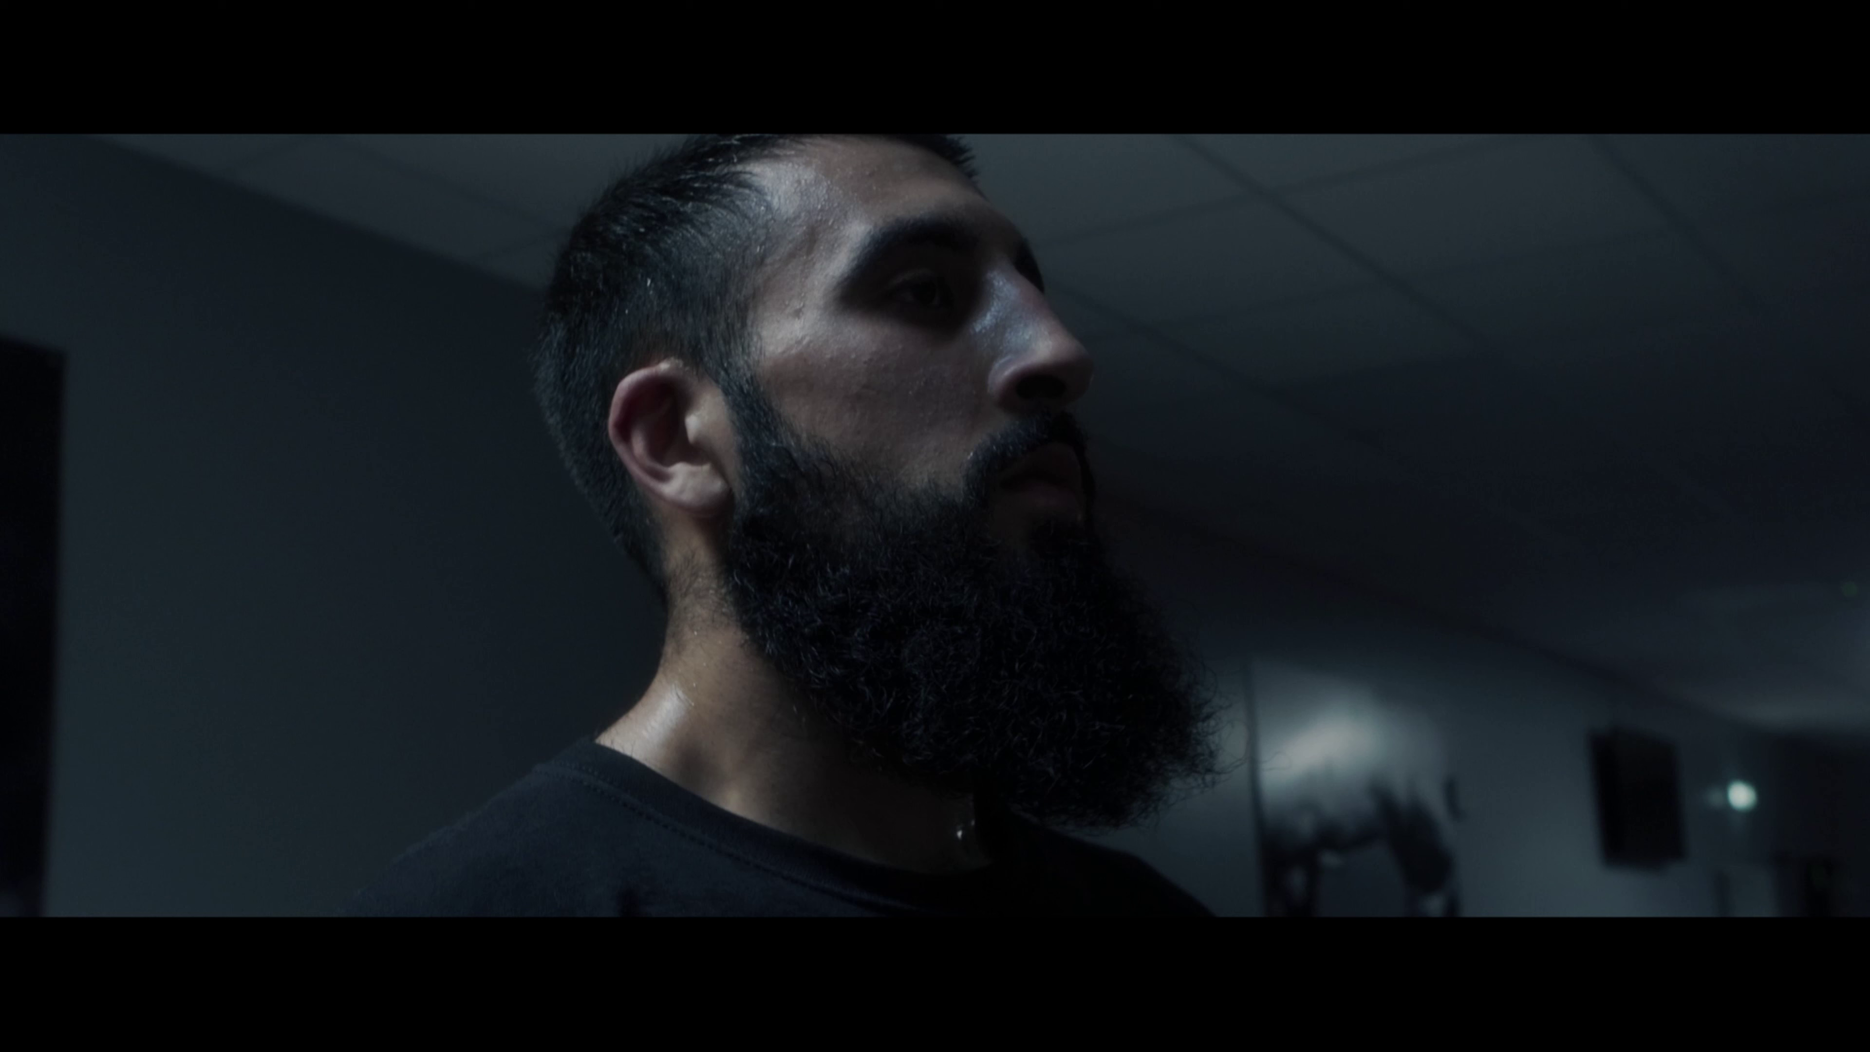
key(ctrl+f)
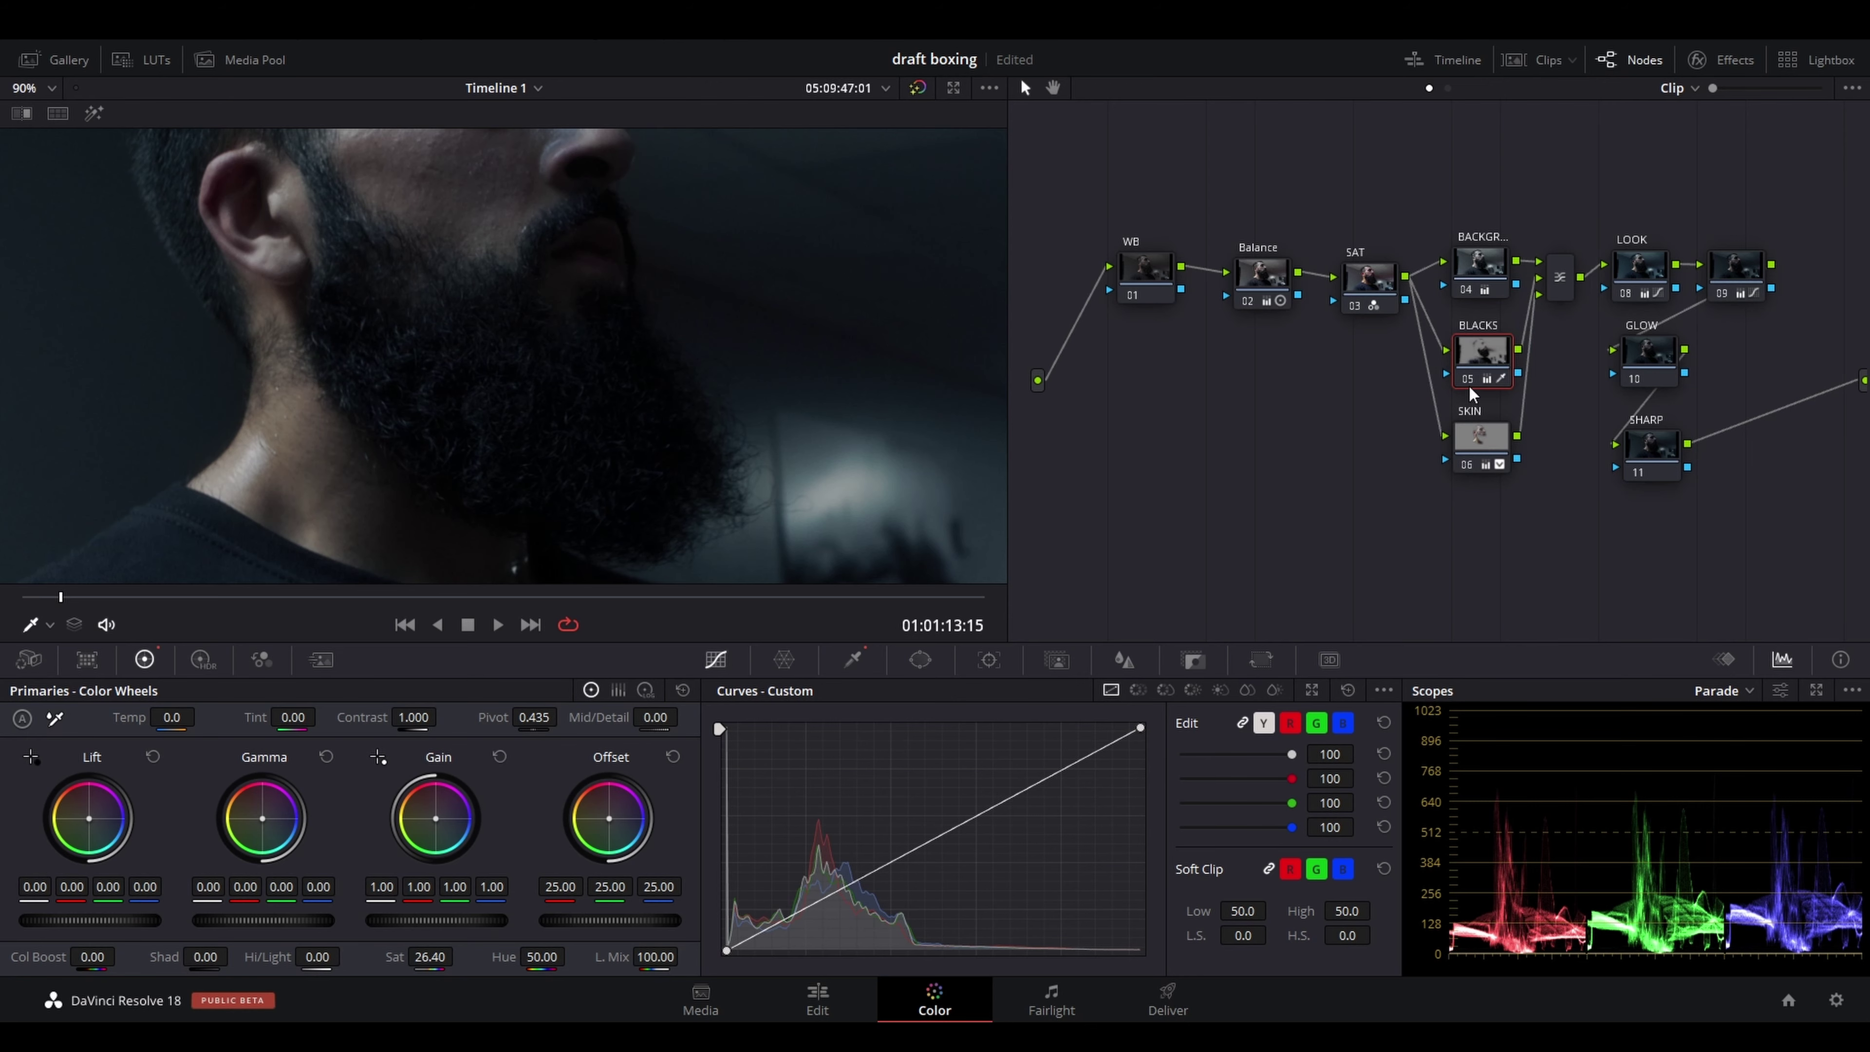
scroll(788, 359, up, 5)
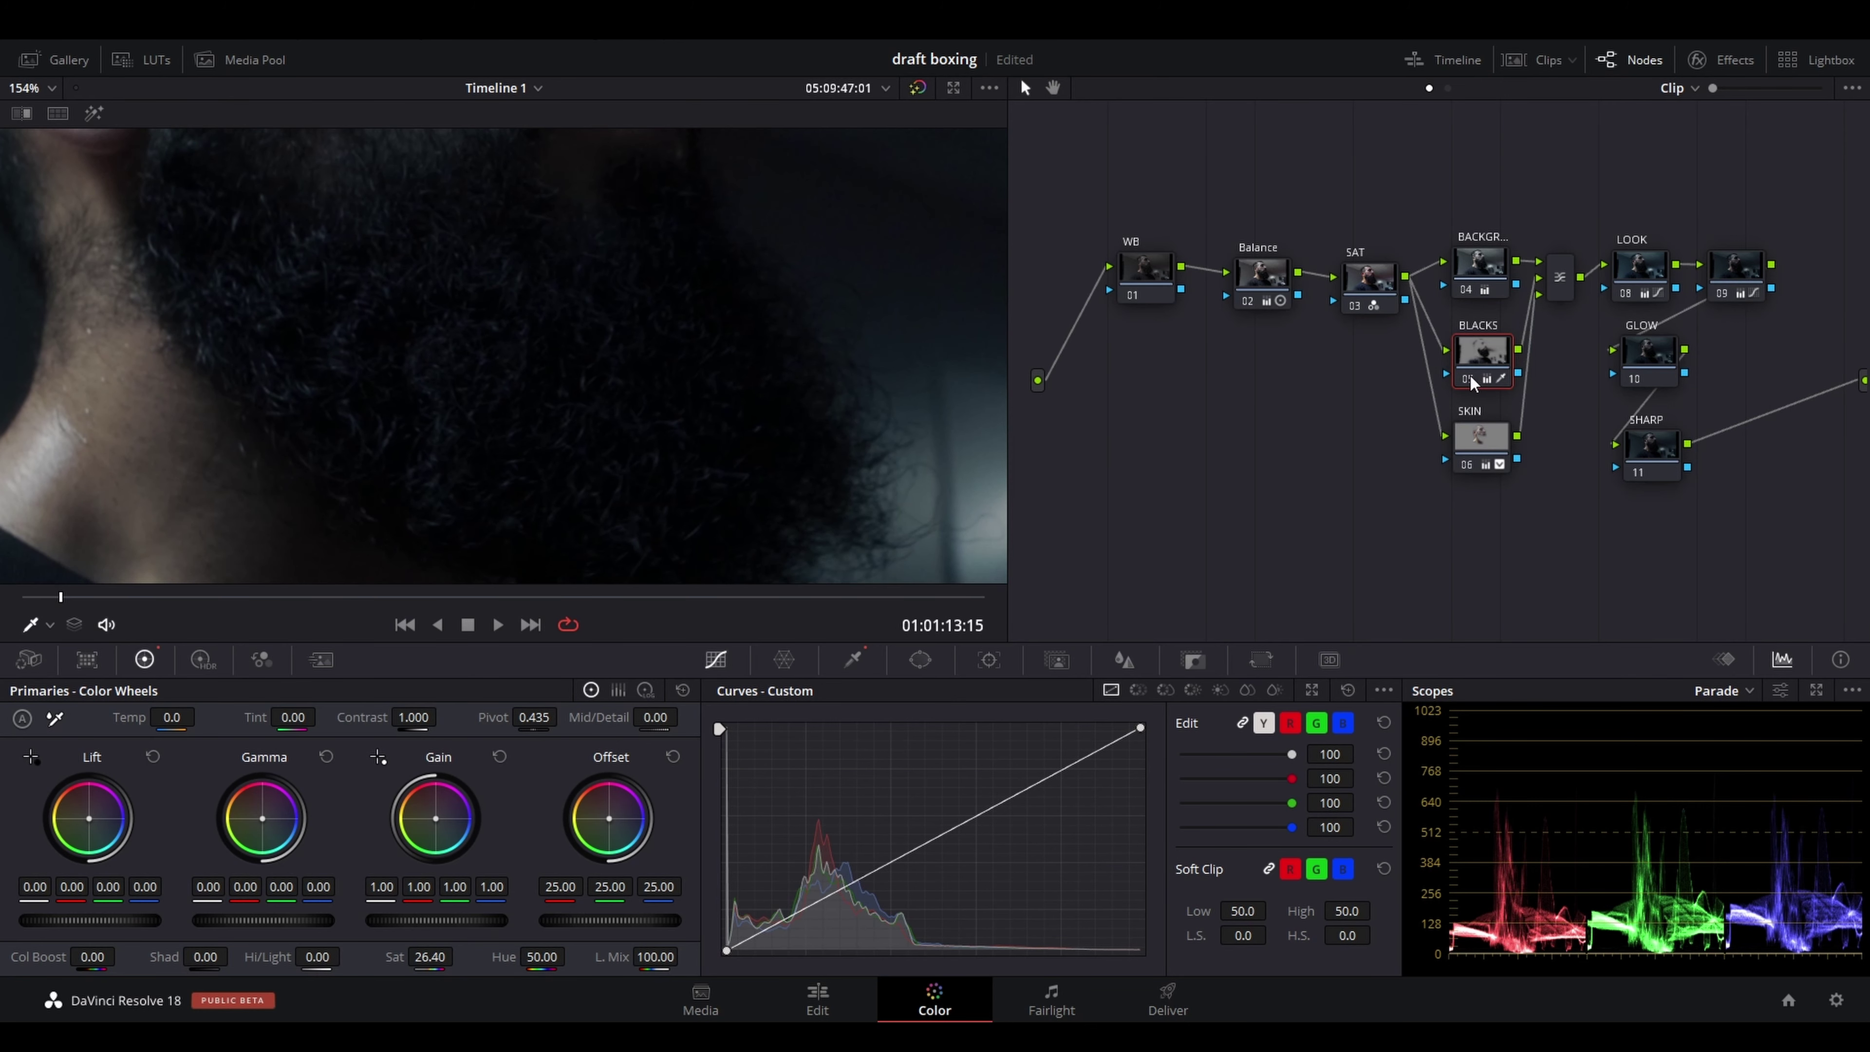
click(1467, 378)
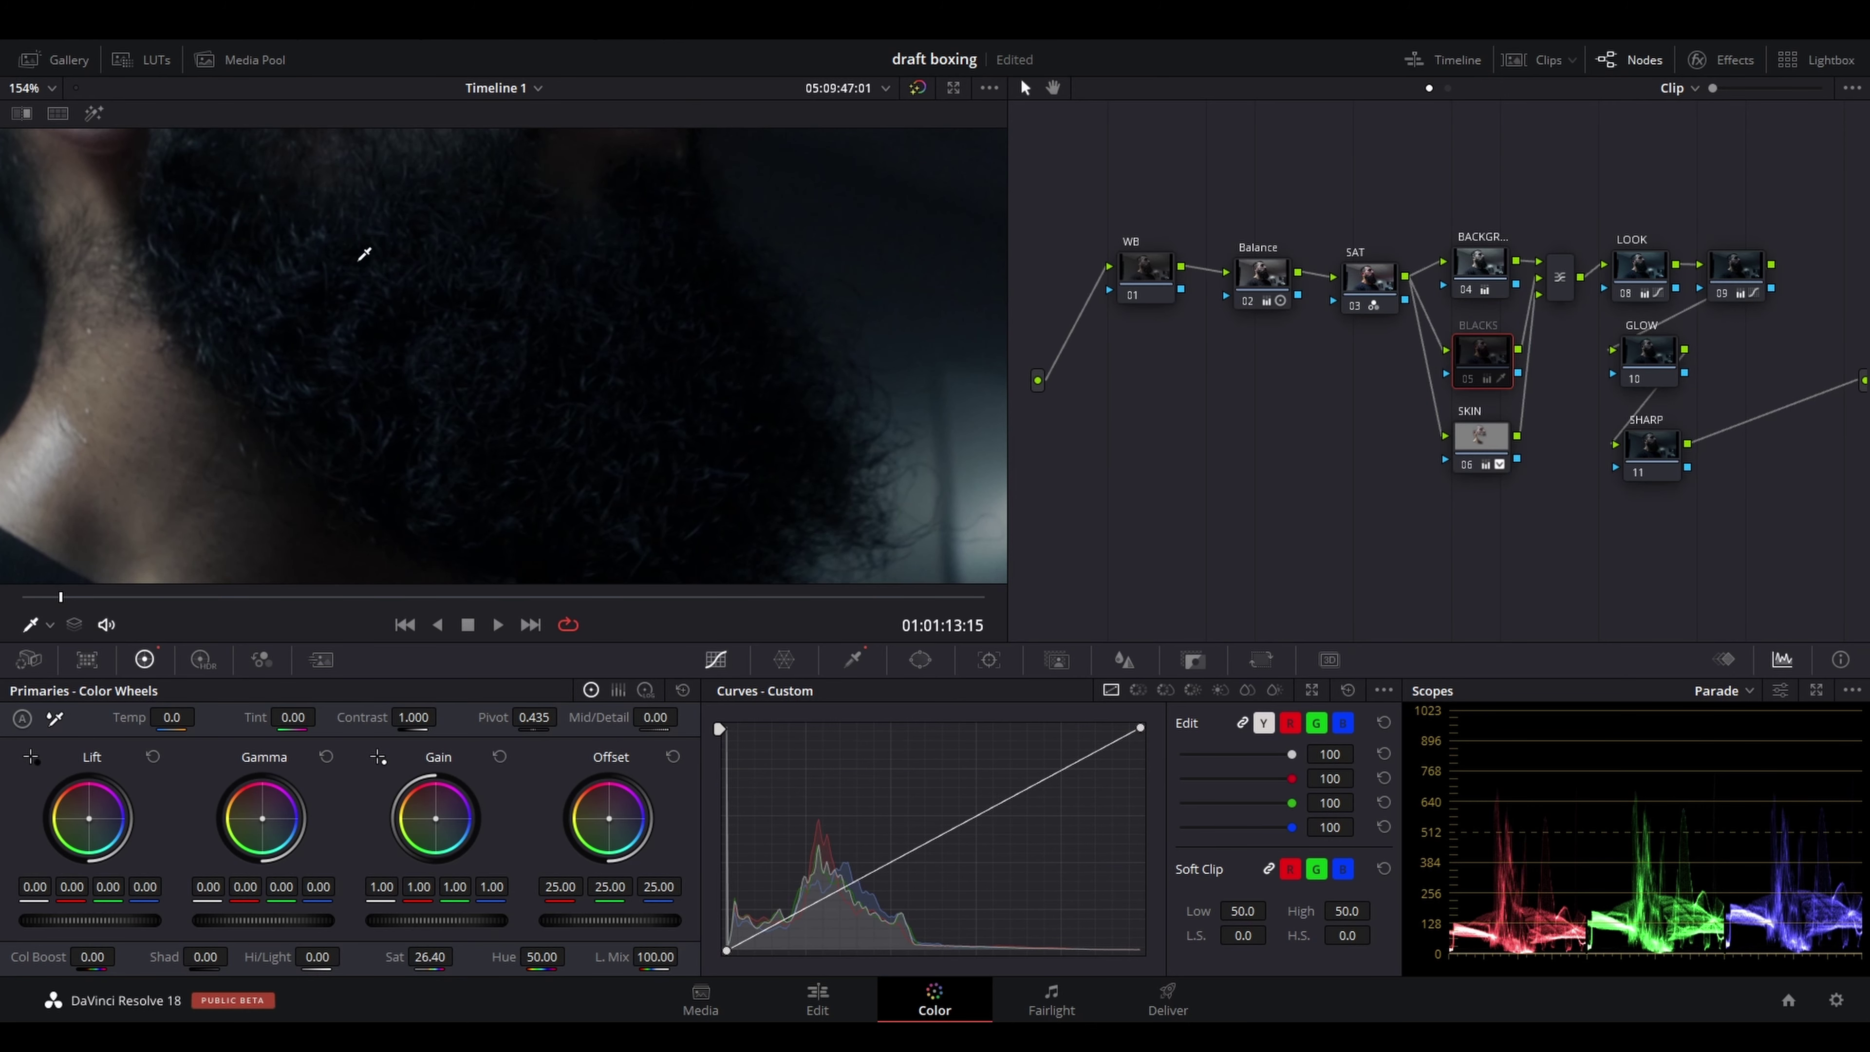
click(1469, 380)
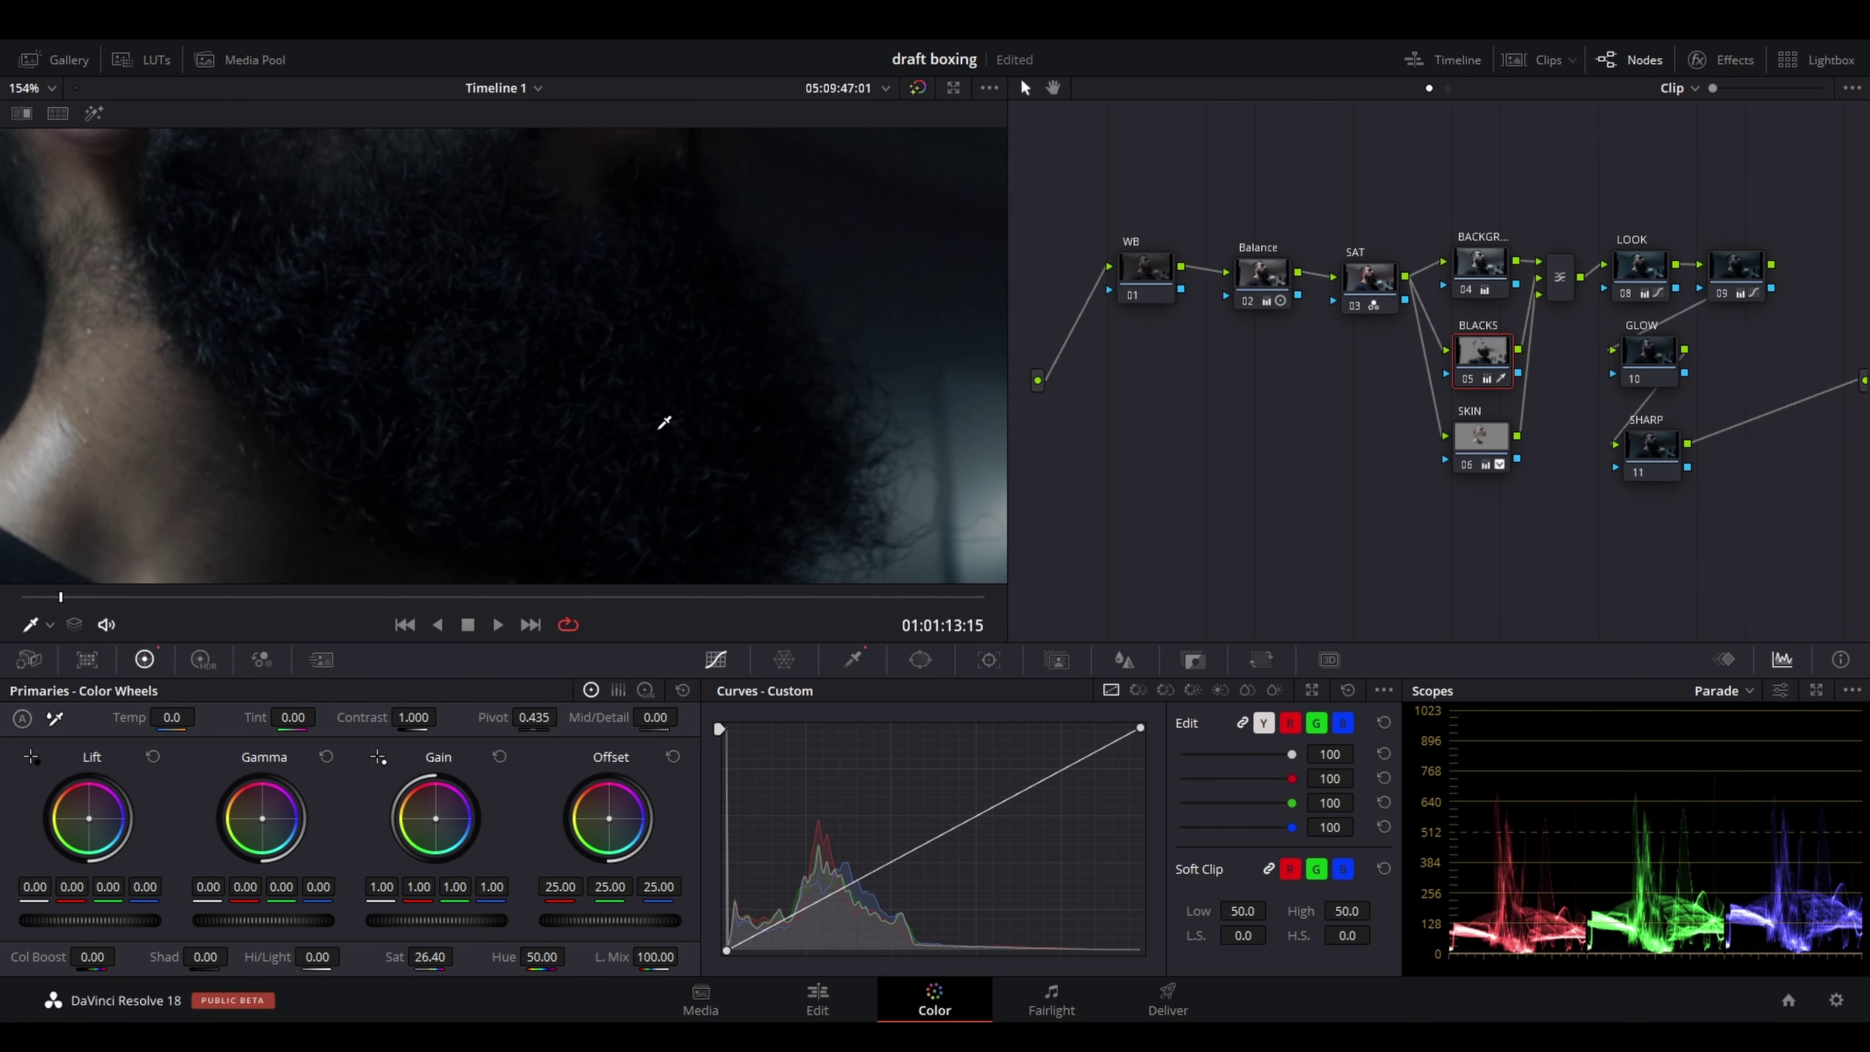
mouse_move(675, 410)
mouse_down()
mouse_move(703, 352)
mouse_move(686, 422)
mouse_up()
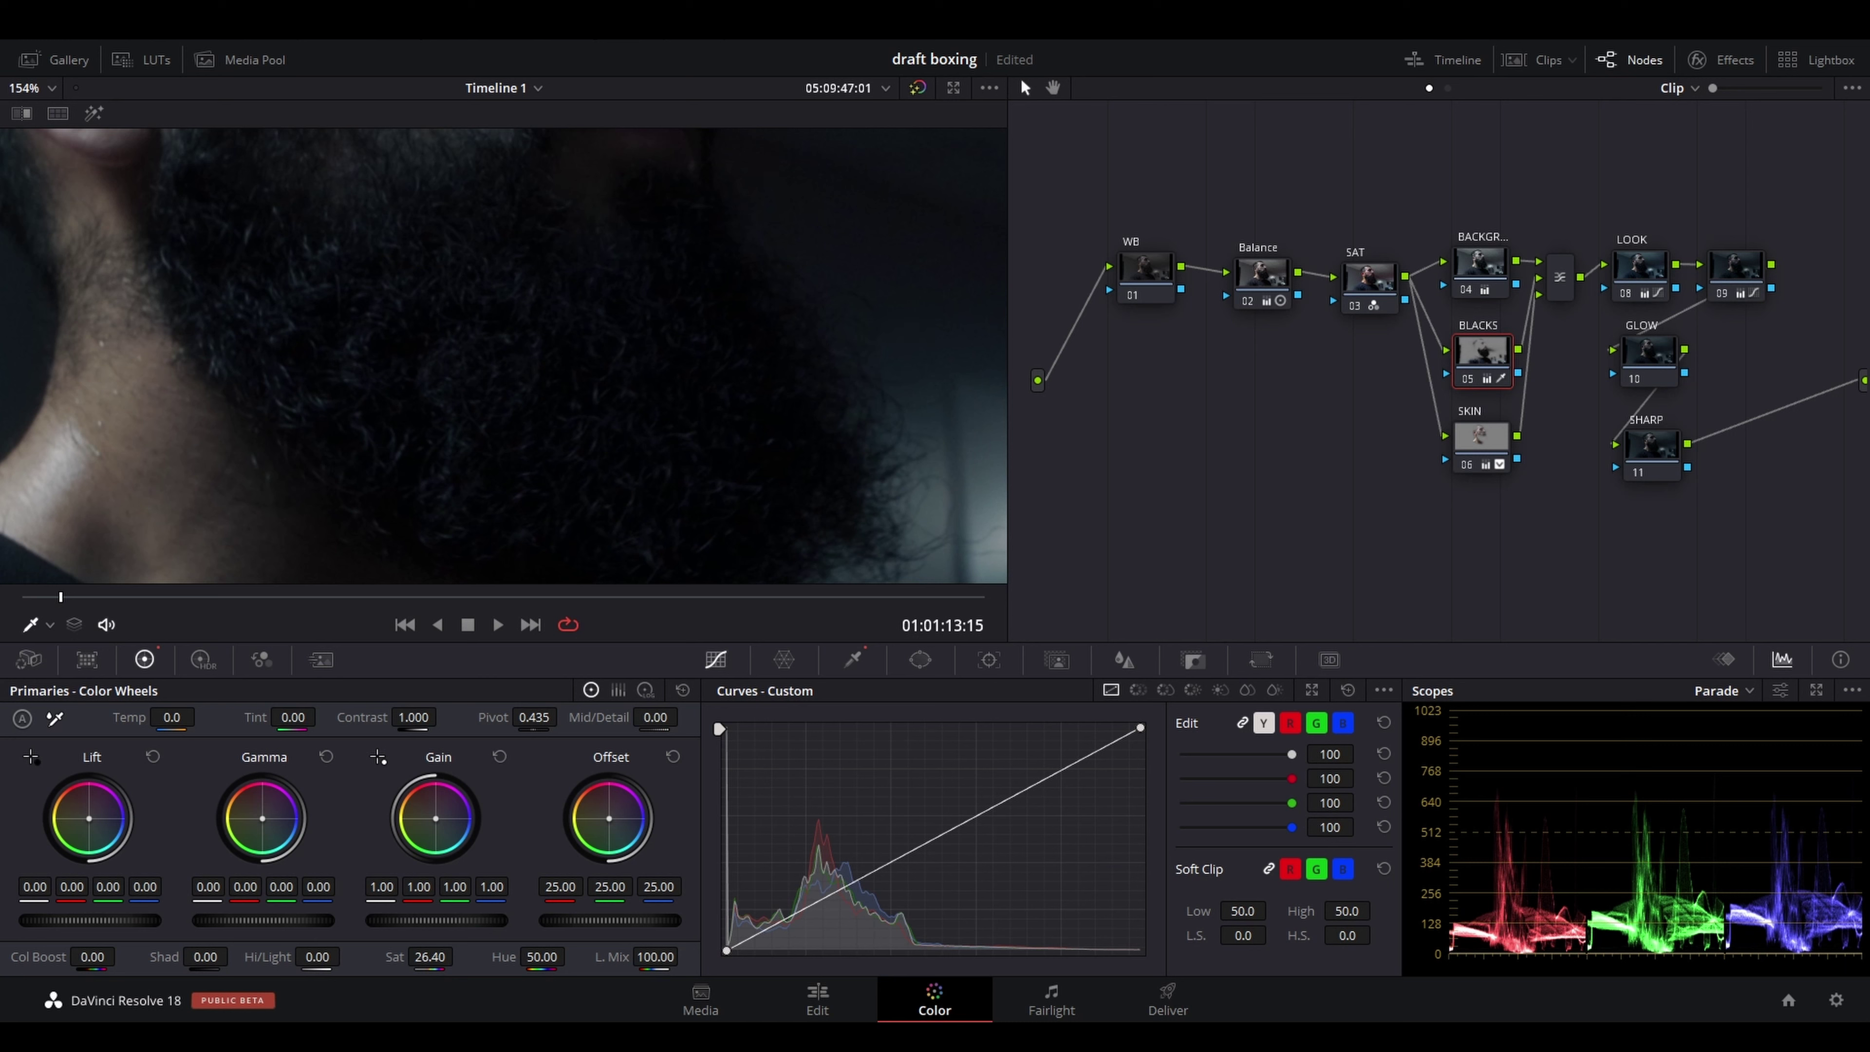
Try a lift of red -0.02, green 0.01 and blue -0.01 on the BLACKS node, then reset it and compare the beard
drag(89, 818, 89, 819)
scroll(445, 417, down, 8)
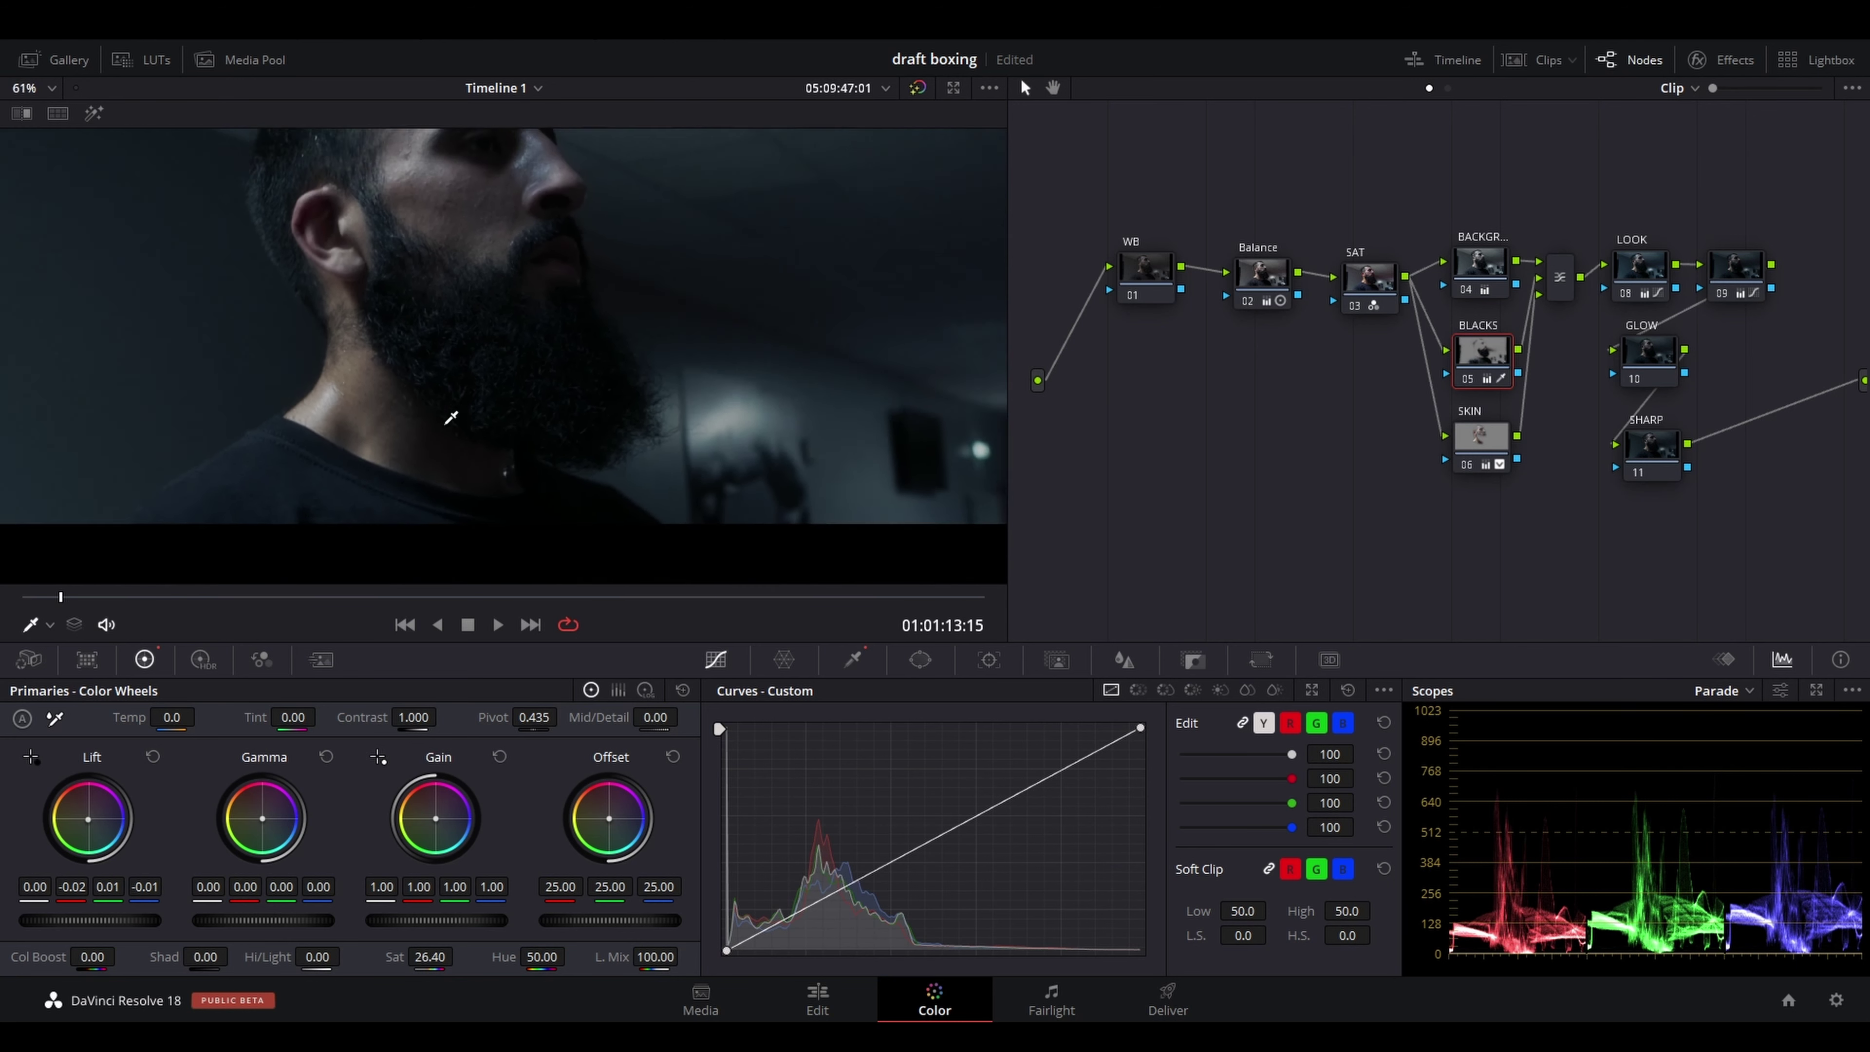
scroll(511, 336, down, 3)
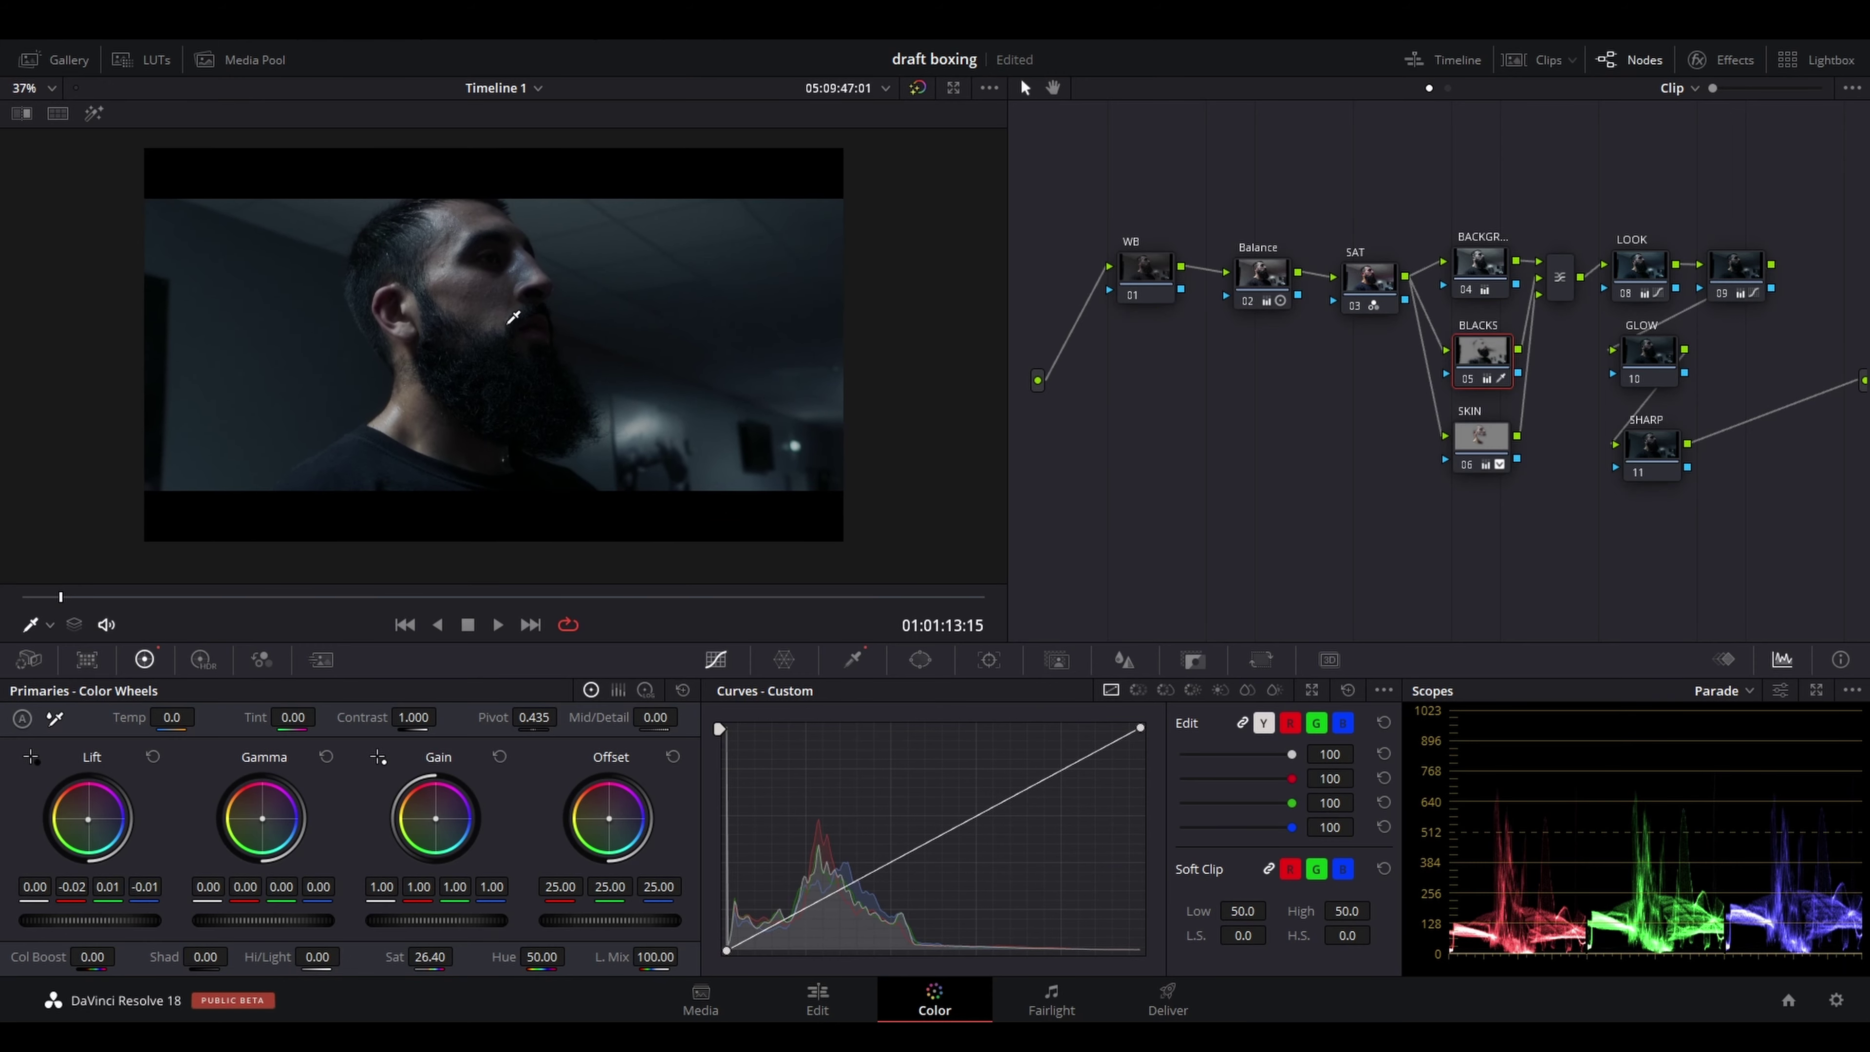
scroll(467, 413, up, 6)
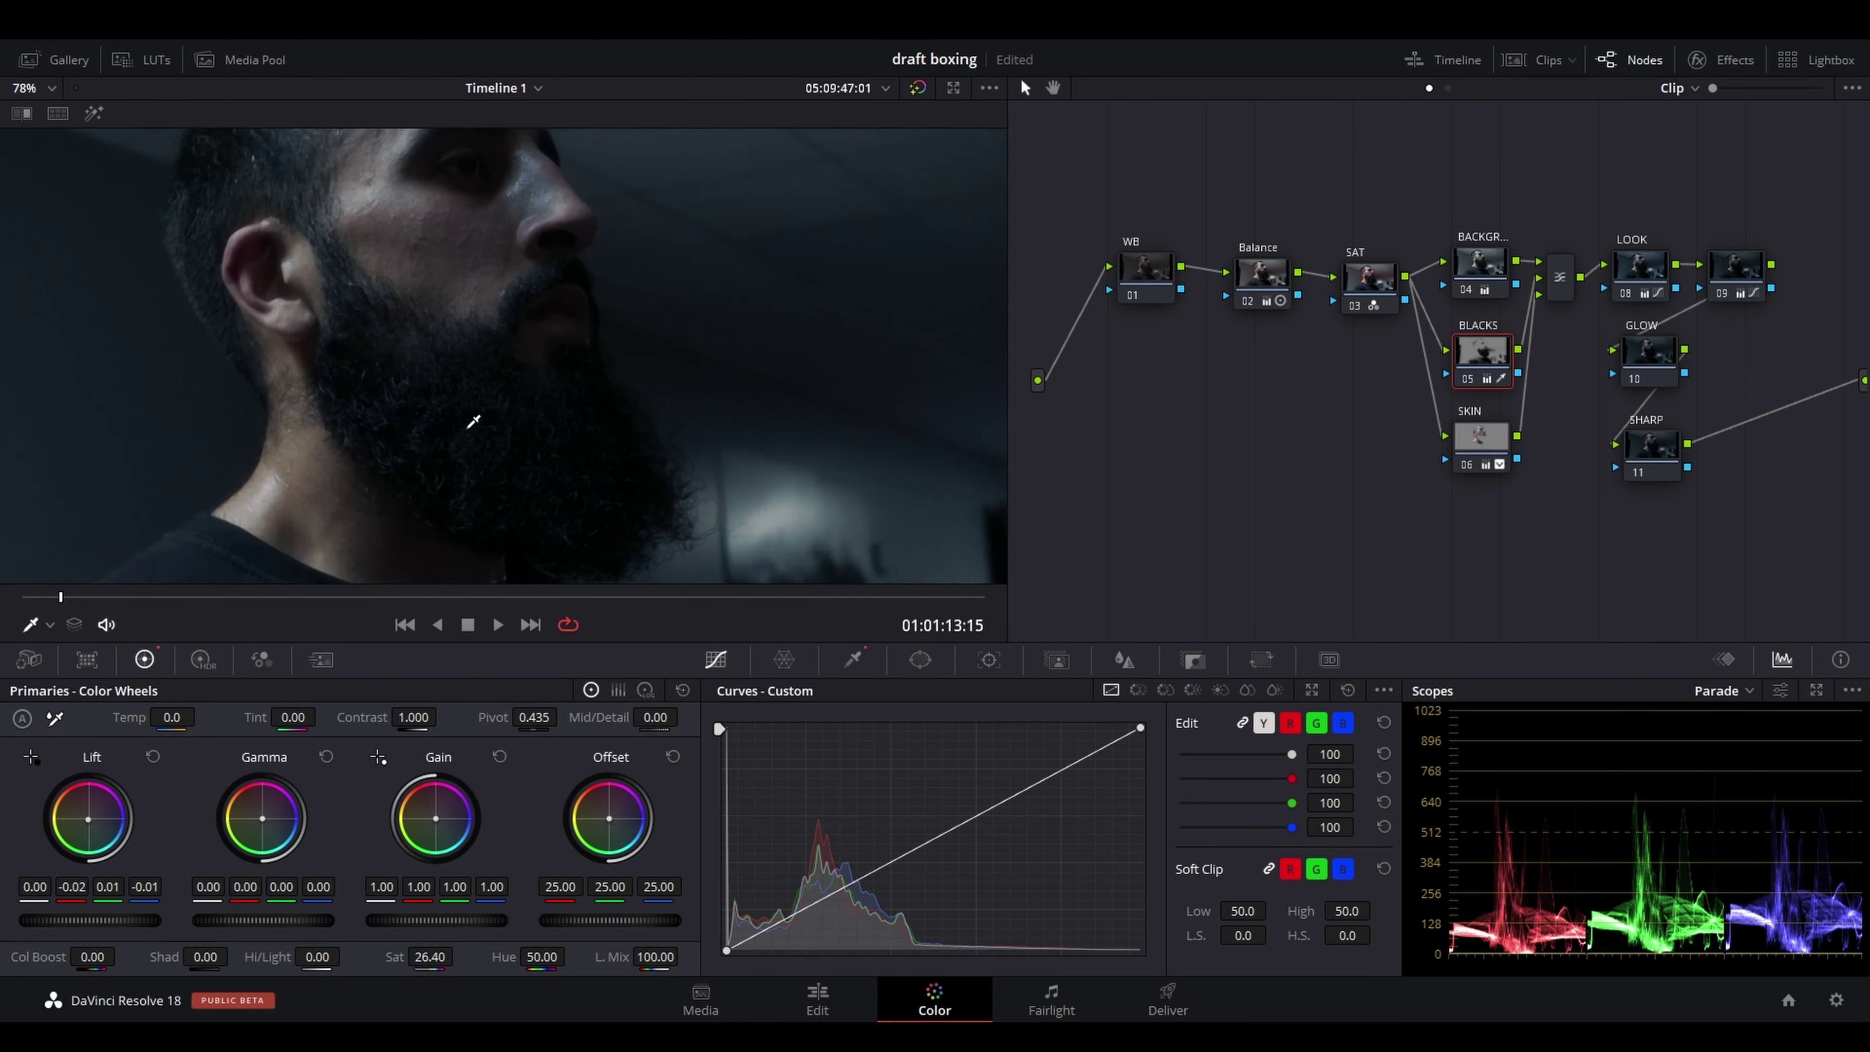
scroll(486, 309, up, 5)
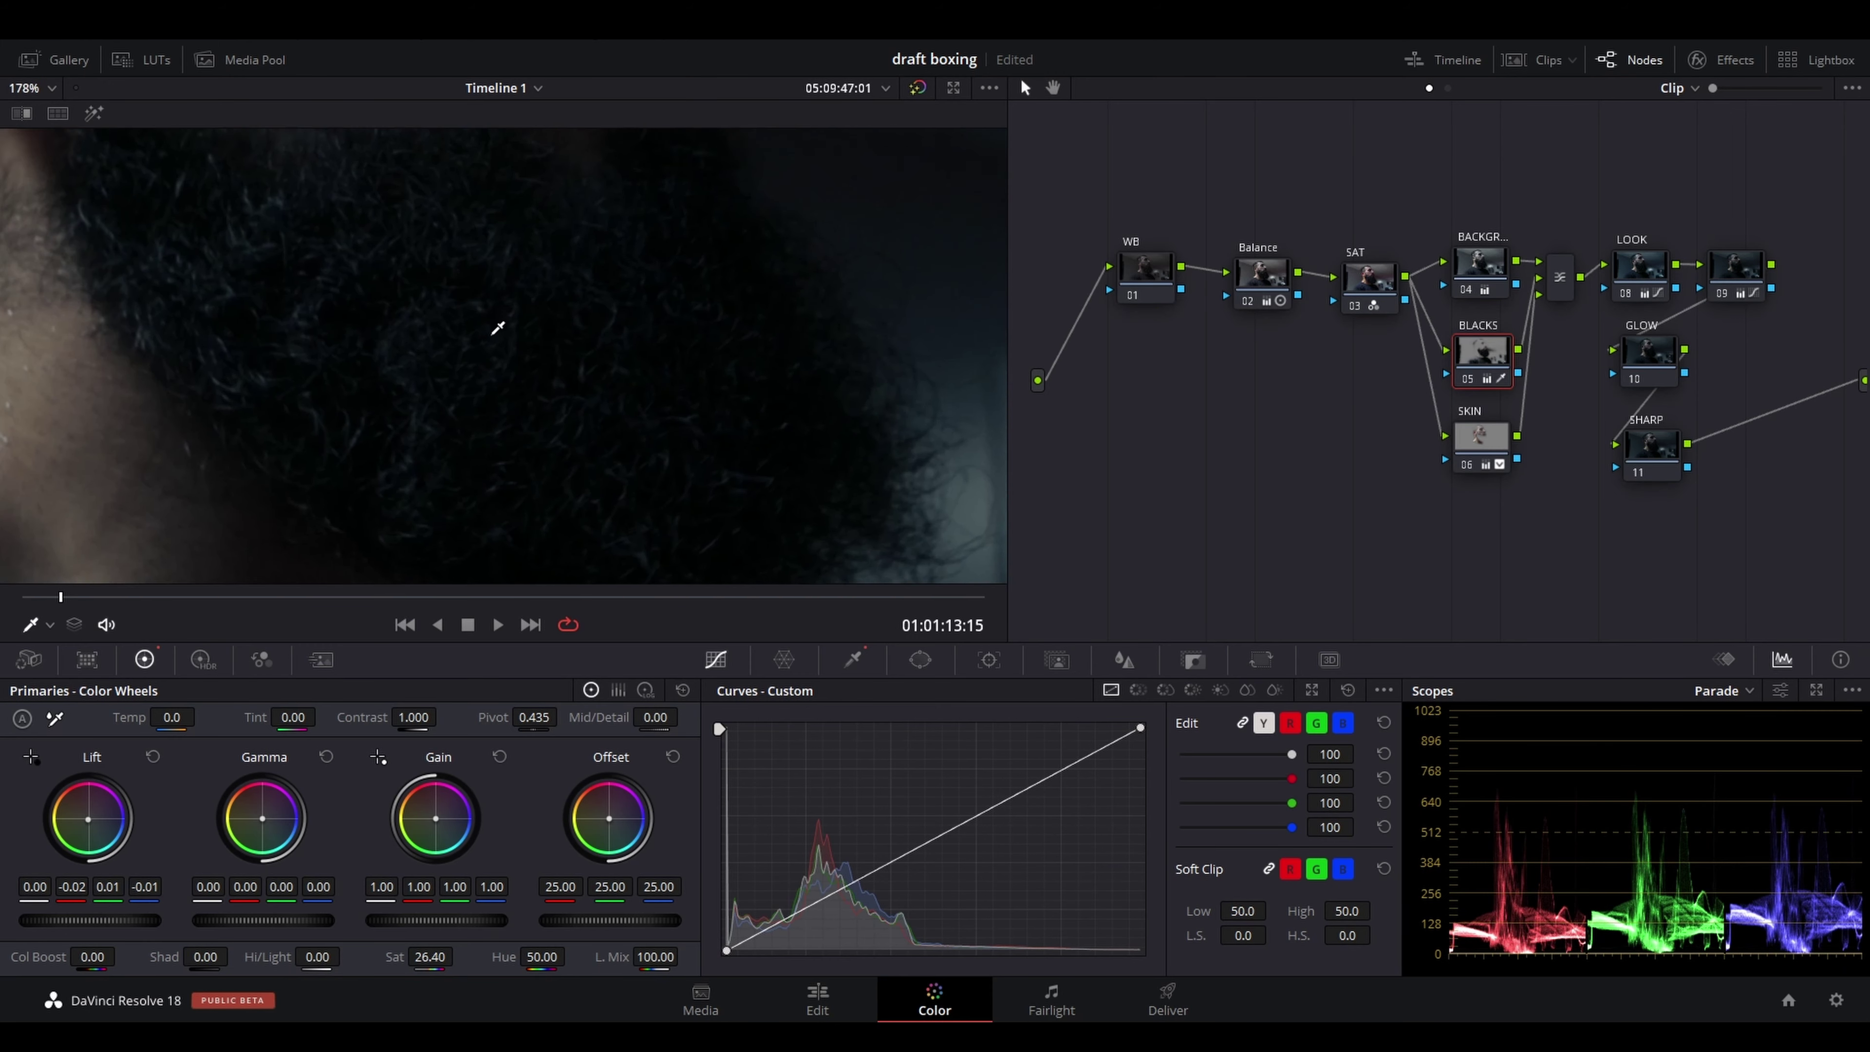
double_click(81, 819)
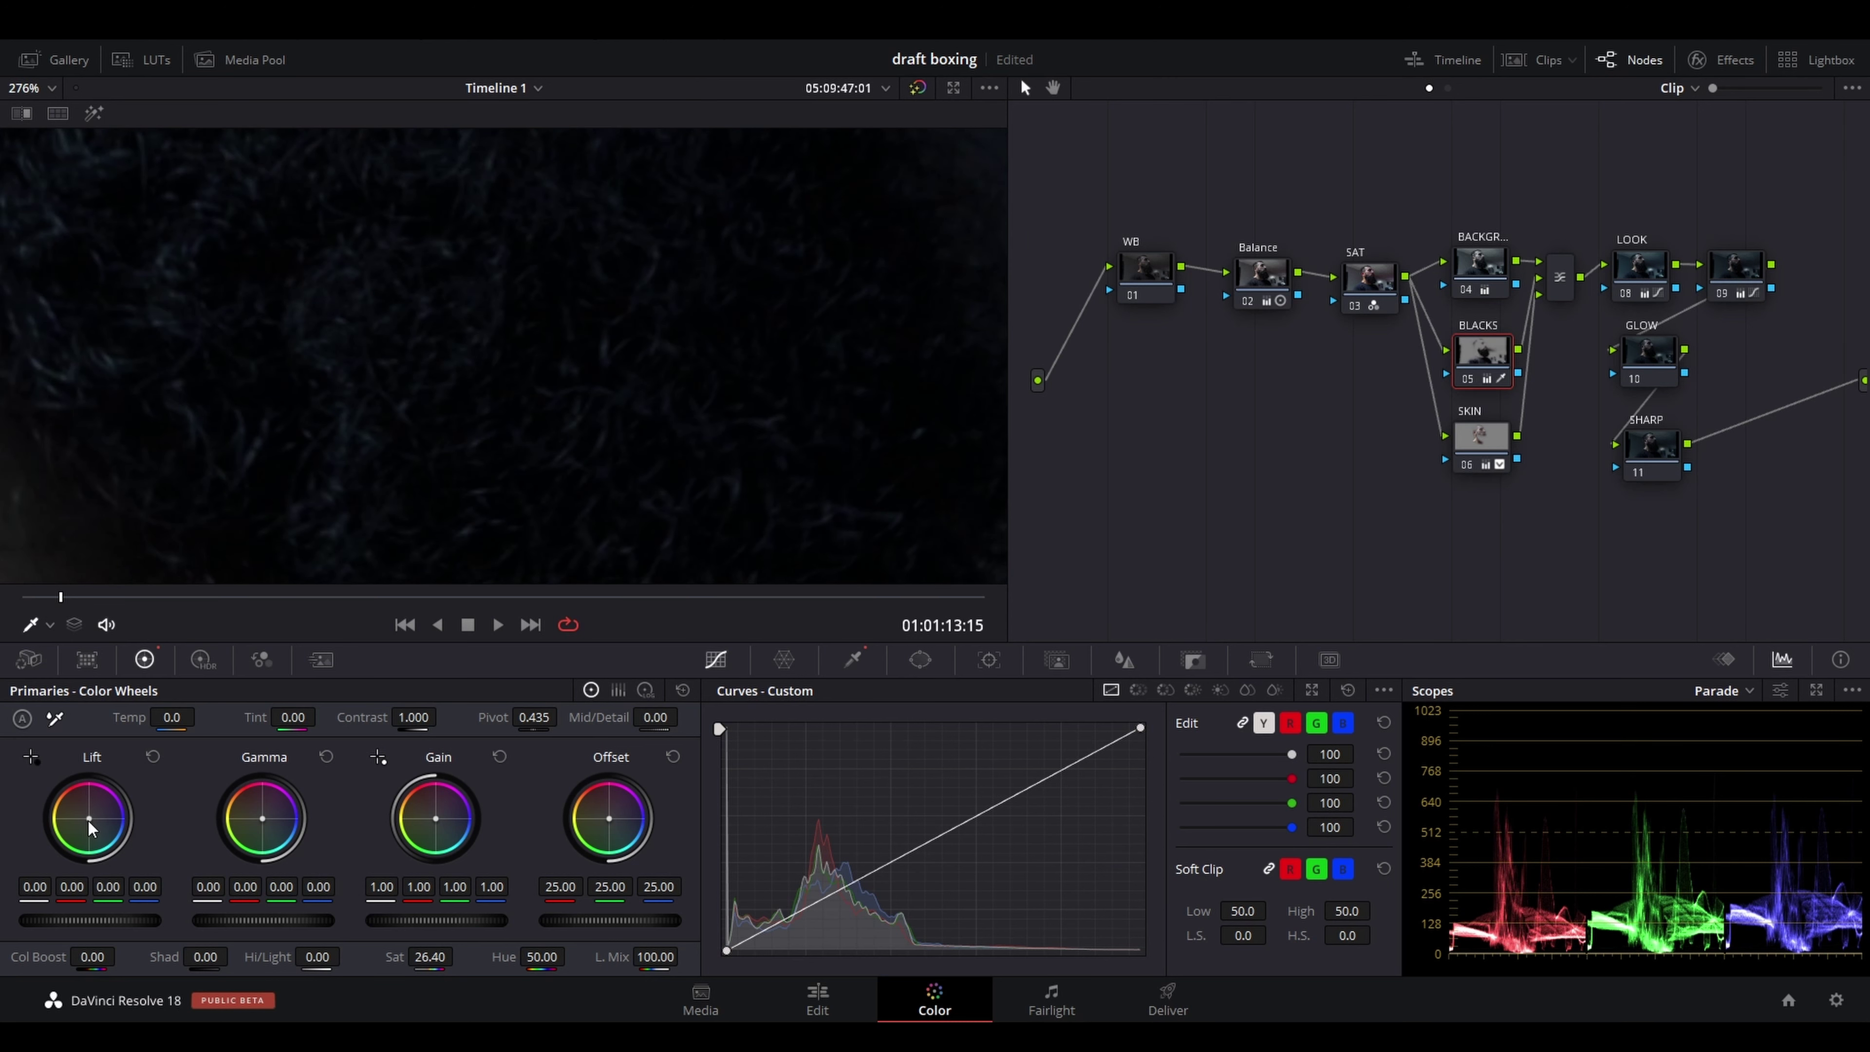
drag(89, 822, 91, 819)
scroll(457, 380, down, 6)
scroll(457, 381, down, 3)
Brighten the LOOK node's highlights with the HDR wheels, trying Highlight exposures of 2.69, 1.23 and 0.80 before settling on 0.65
click(1735, 264)
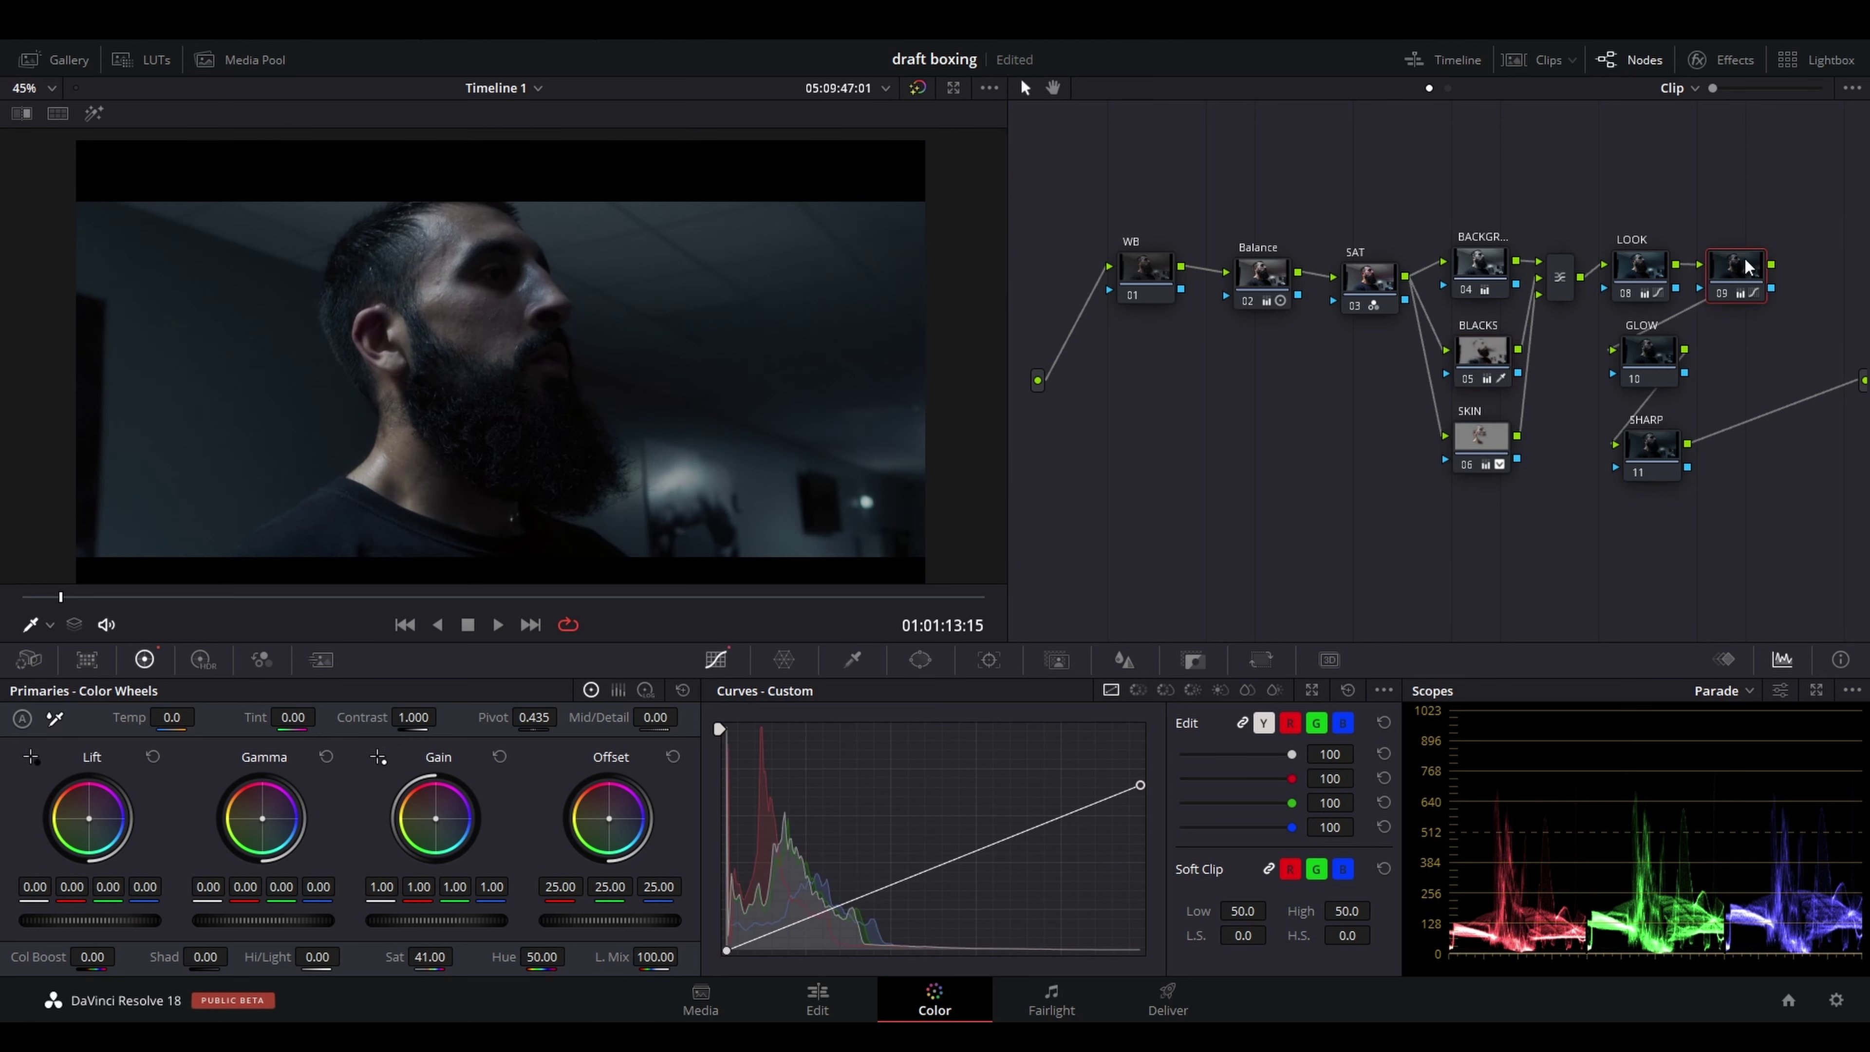
scroll(816, 226, up, 3)
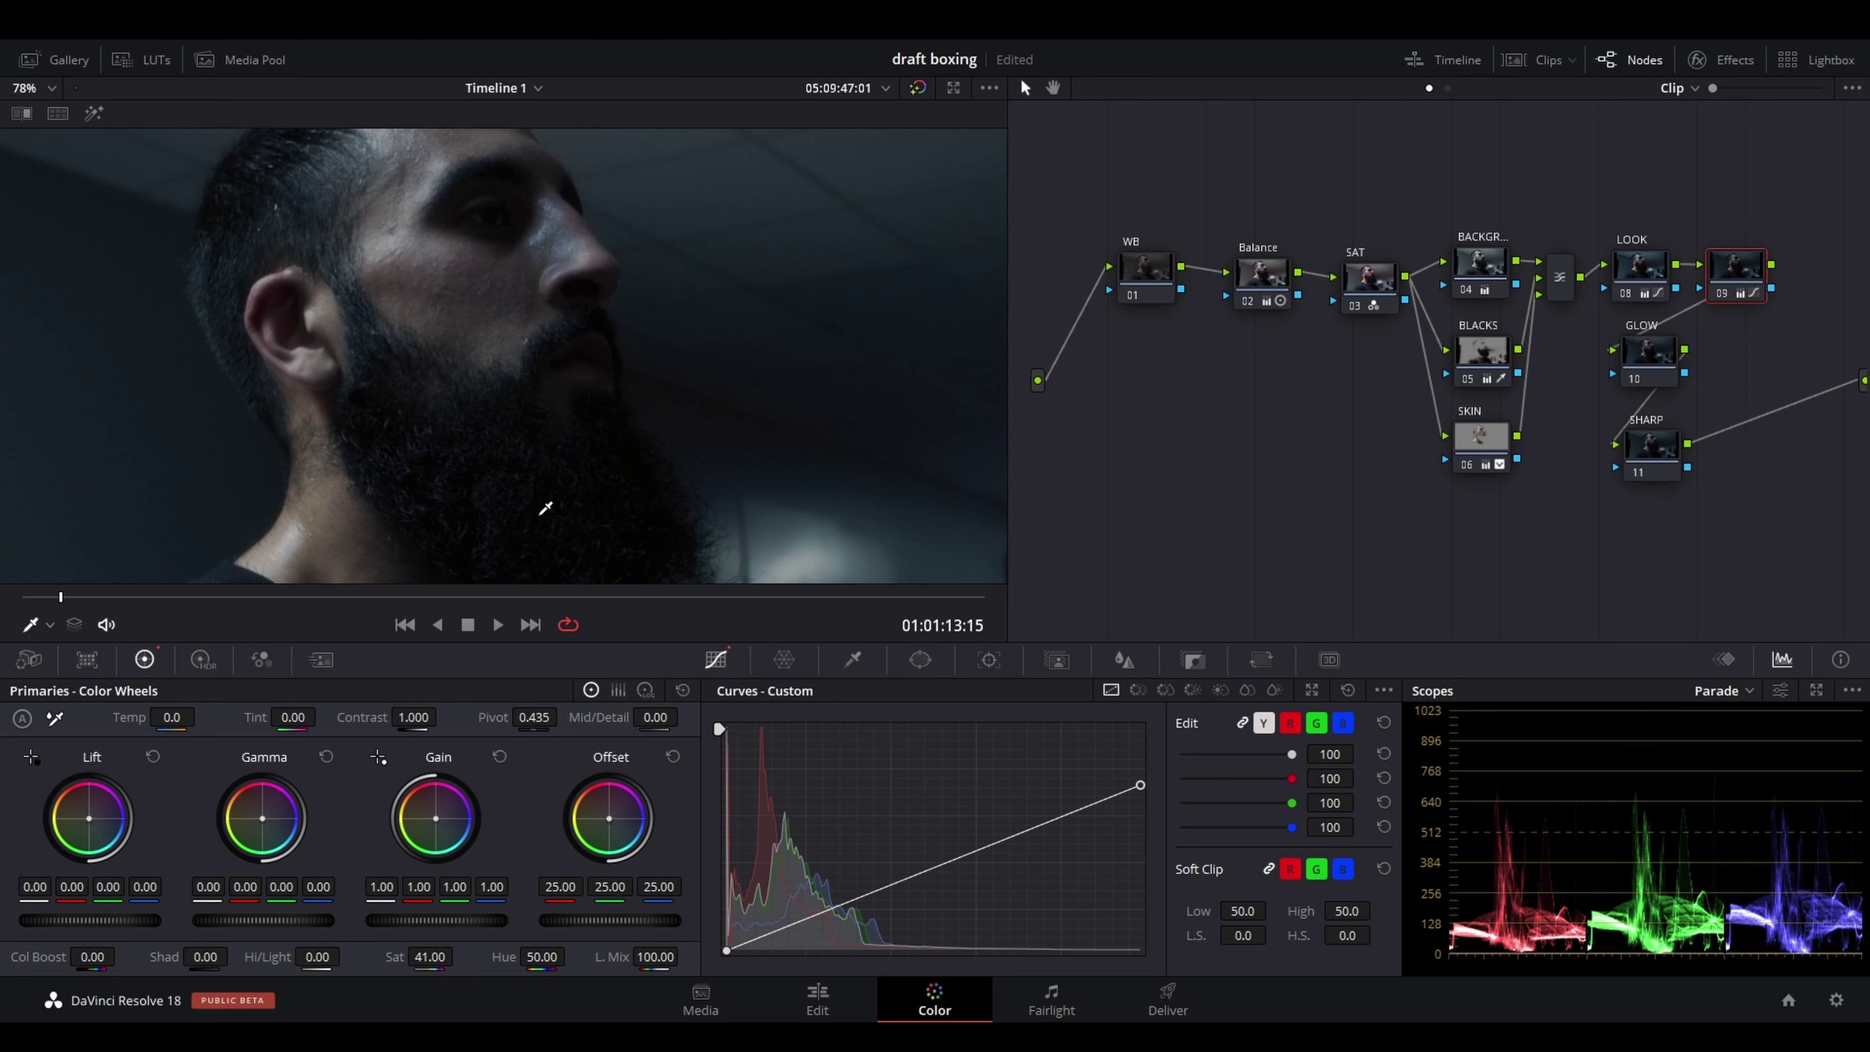
click(1656, 265)
click(203, 659)
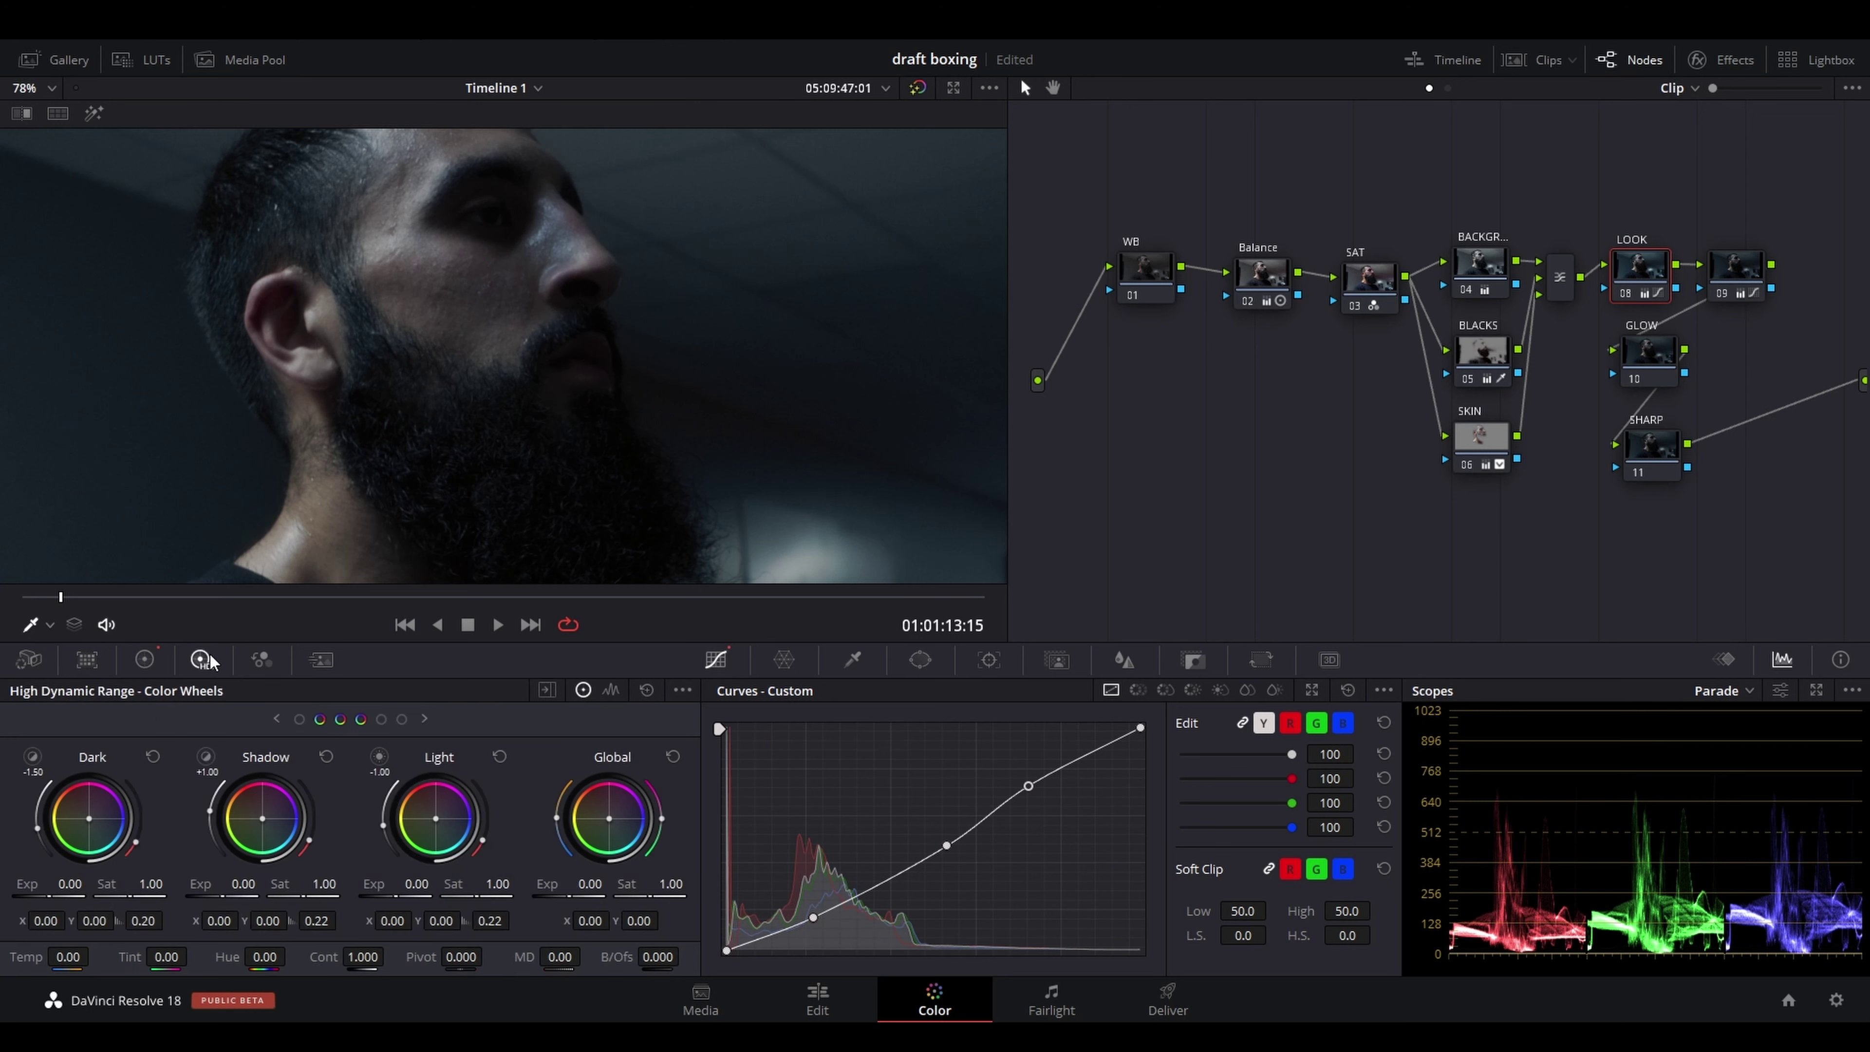
click(381, 719)
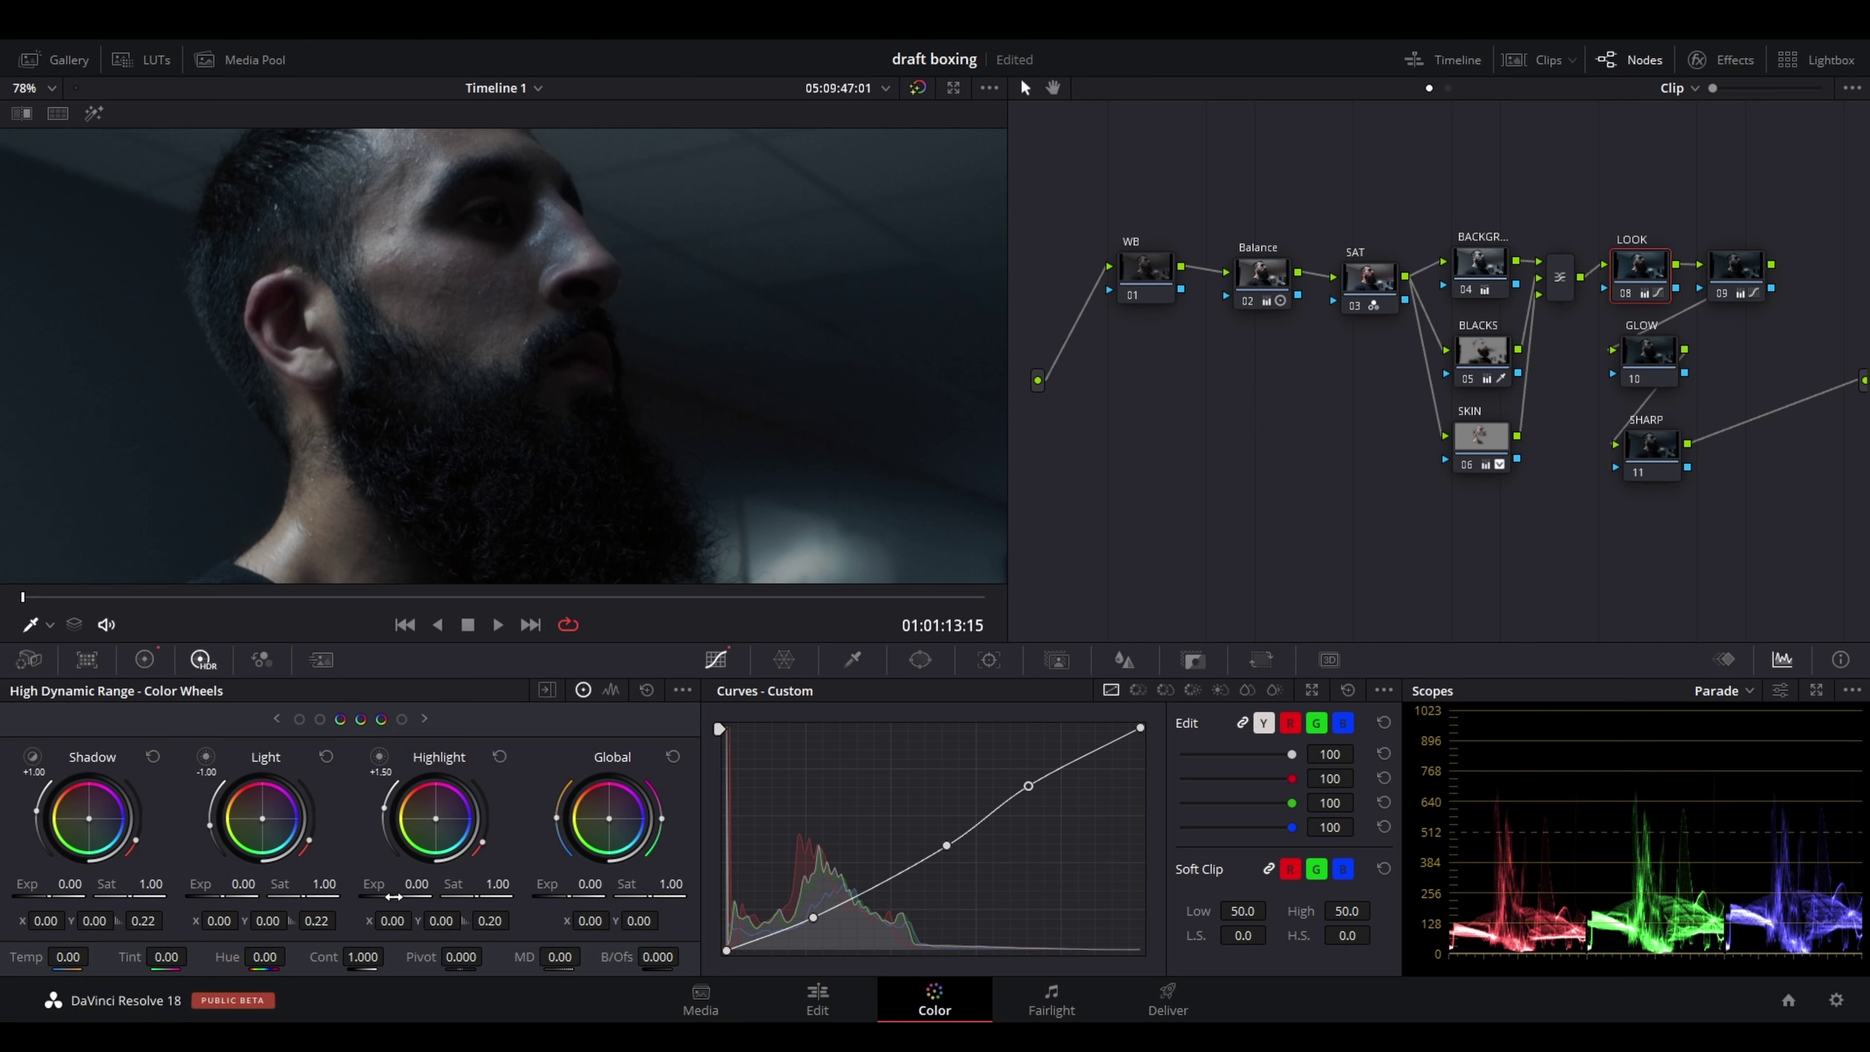
drag(396, 888, 413, 895)
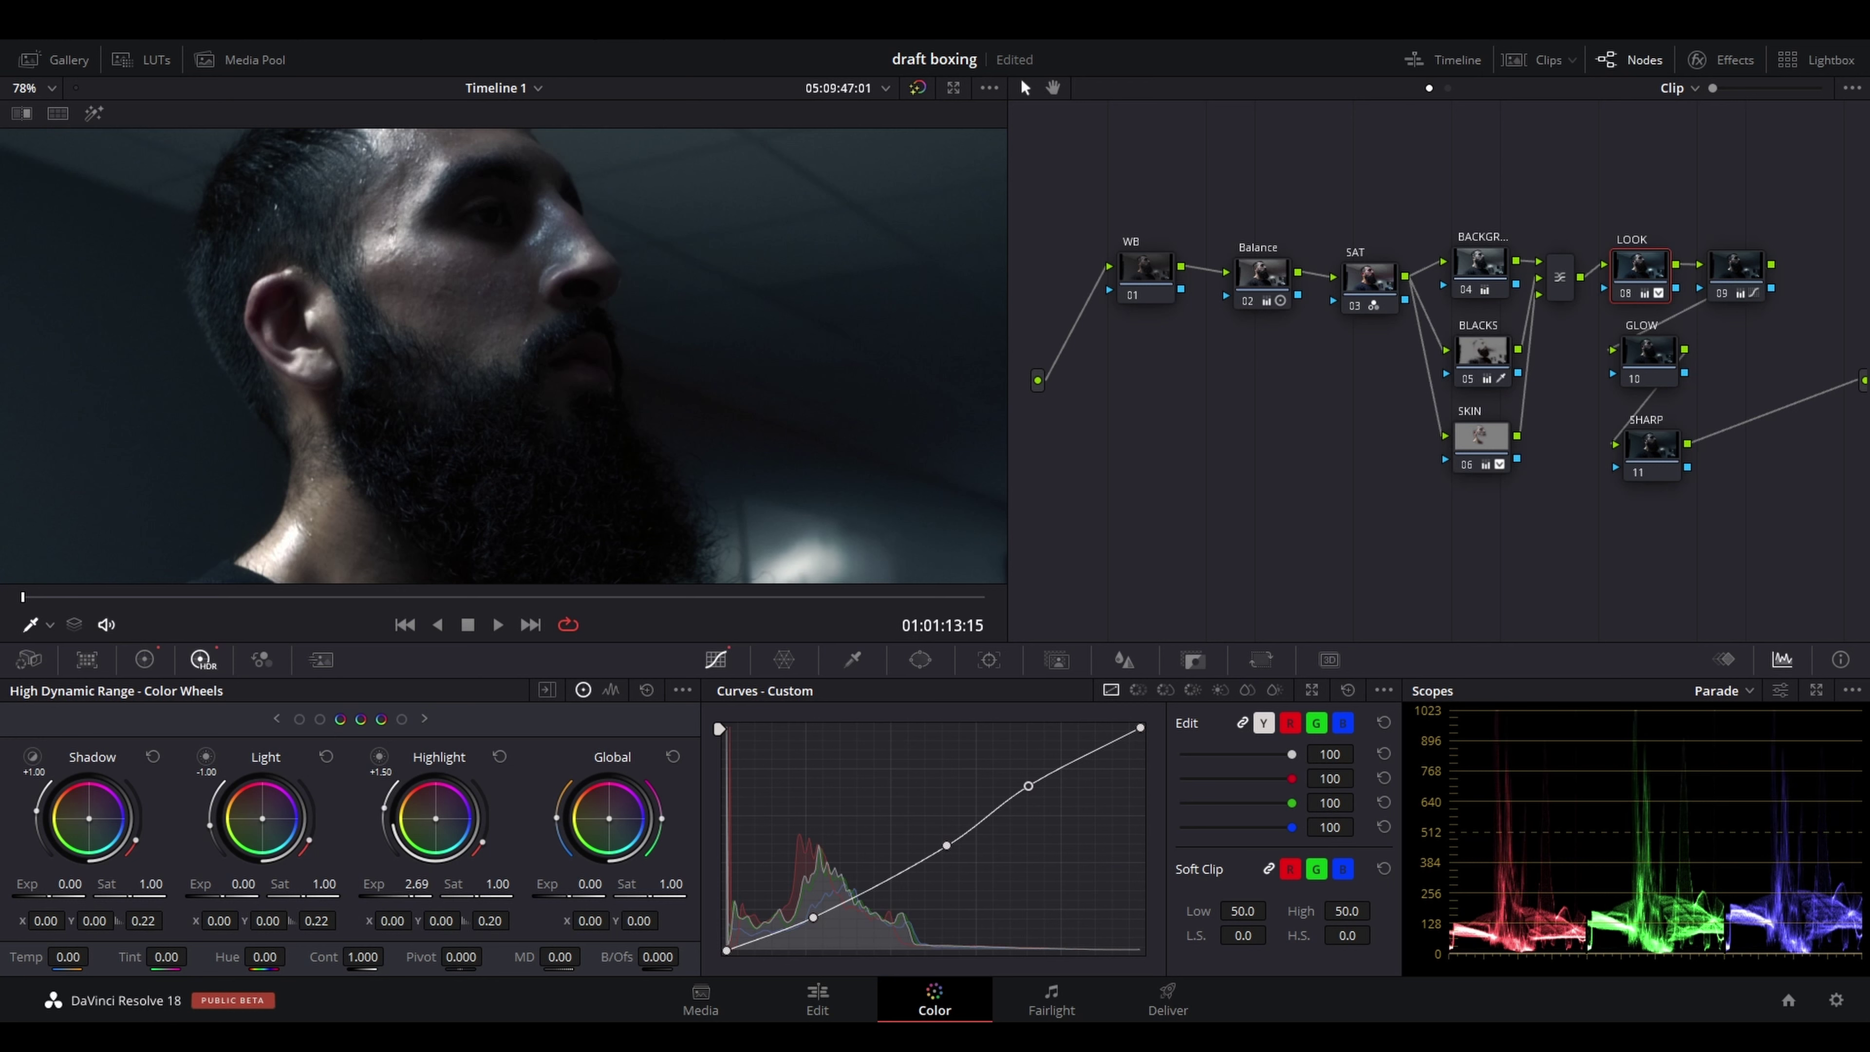
drag(412, 895, 407, 894)
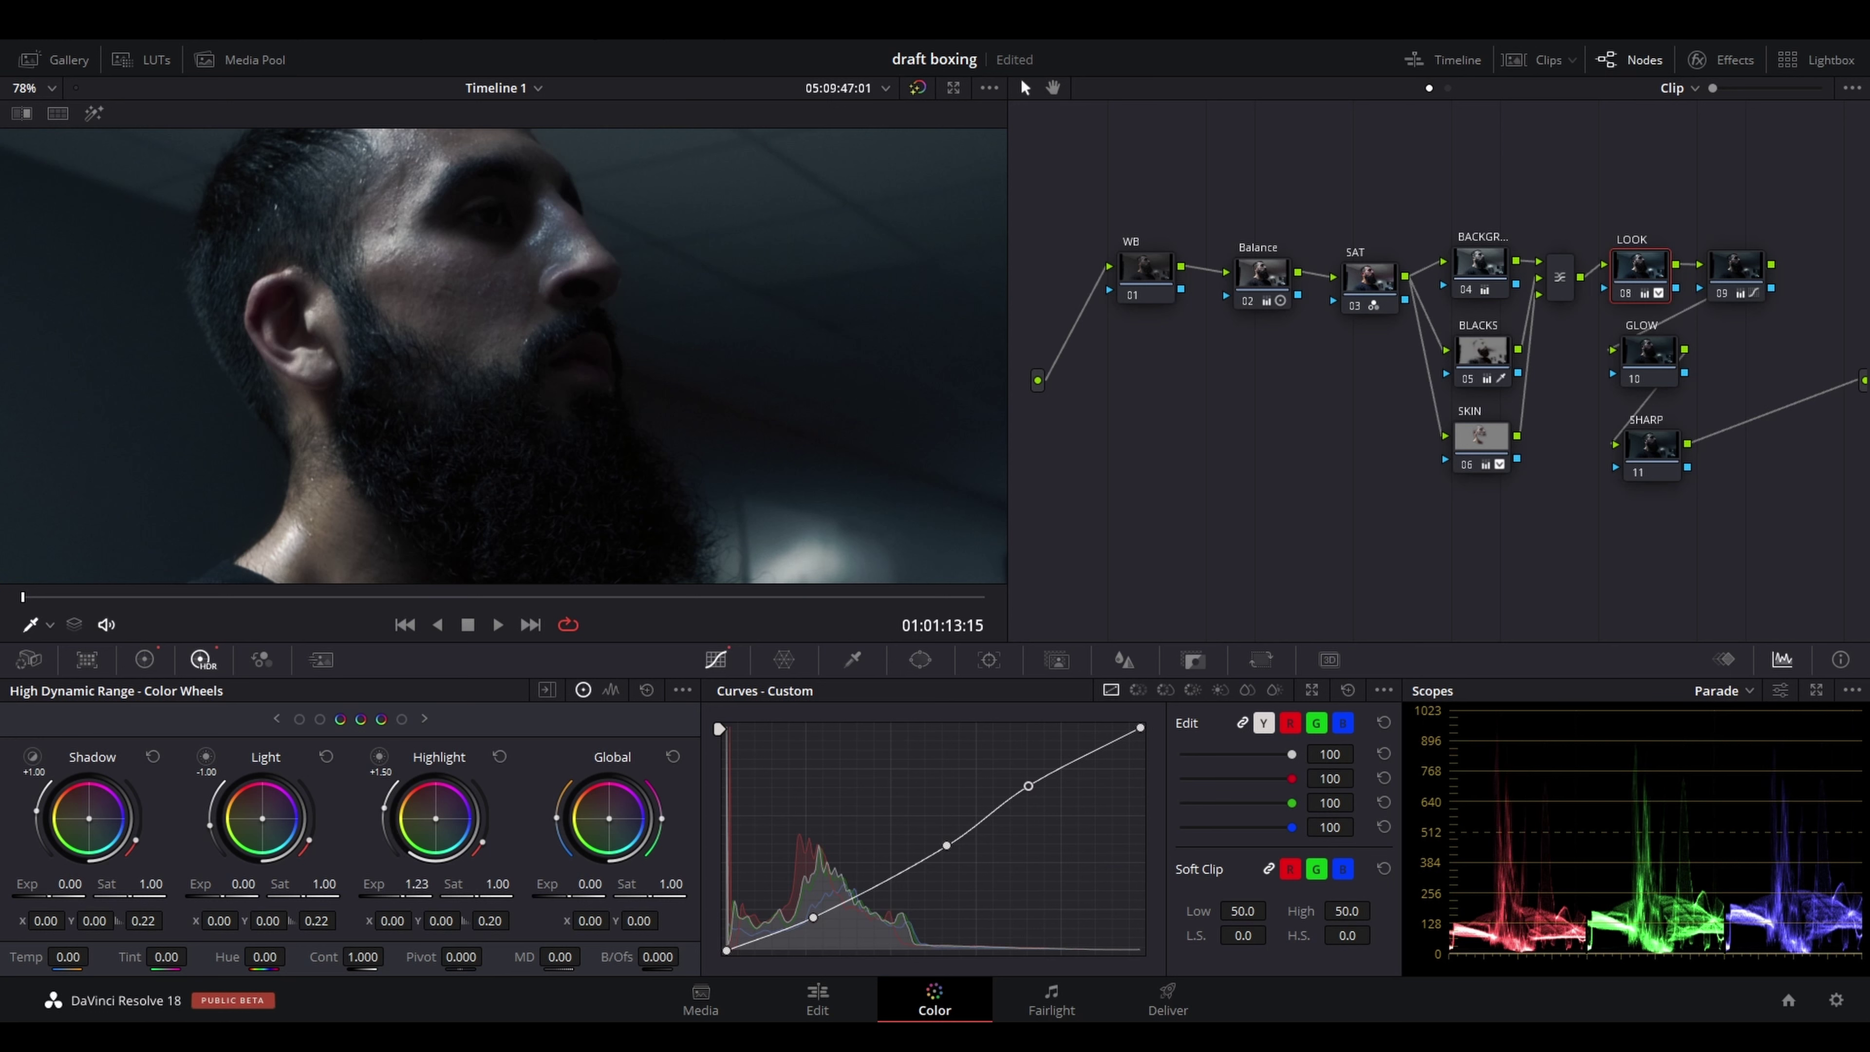
drag(407, 894, 405, 895)
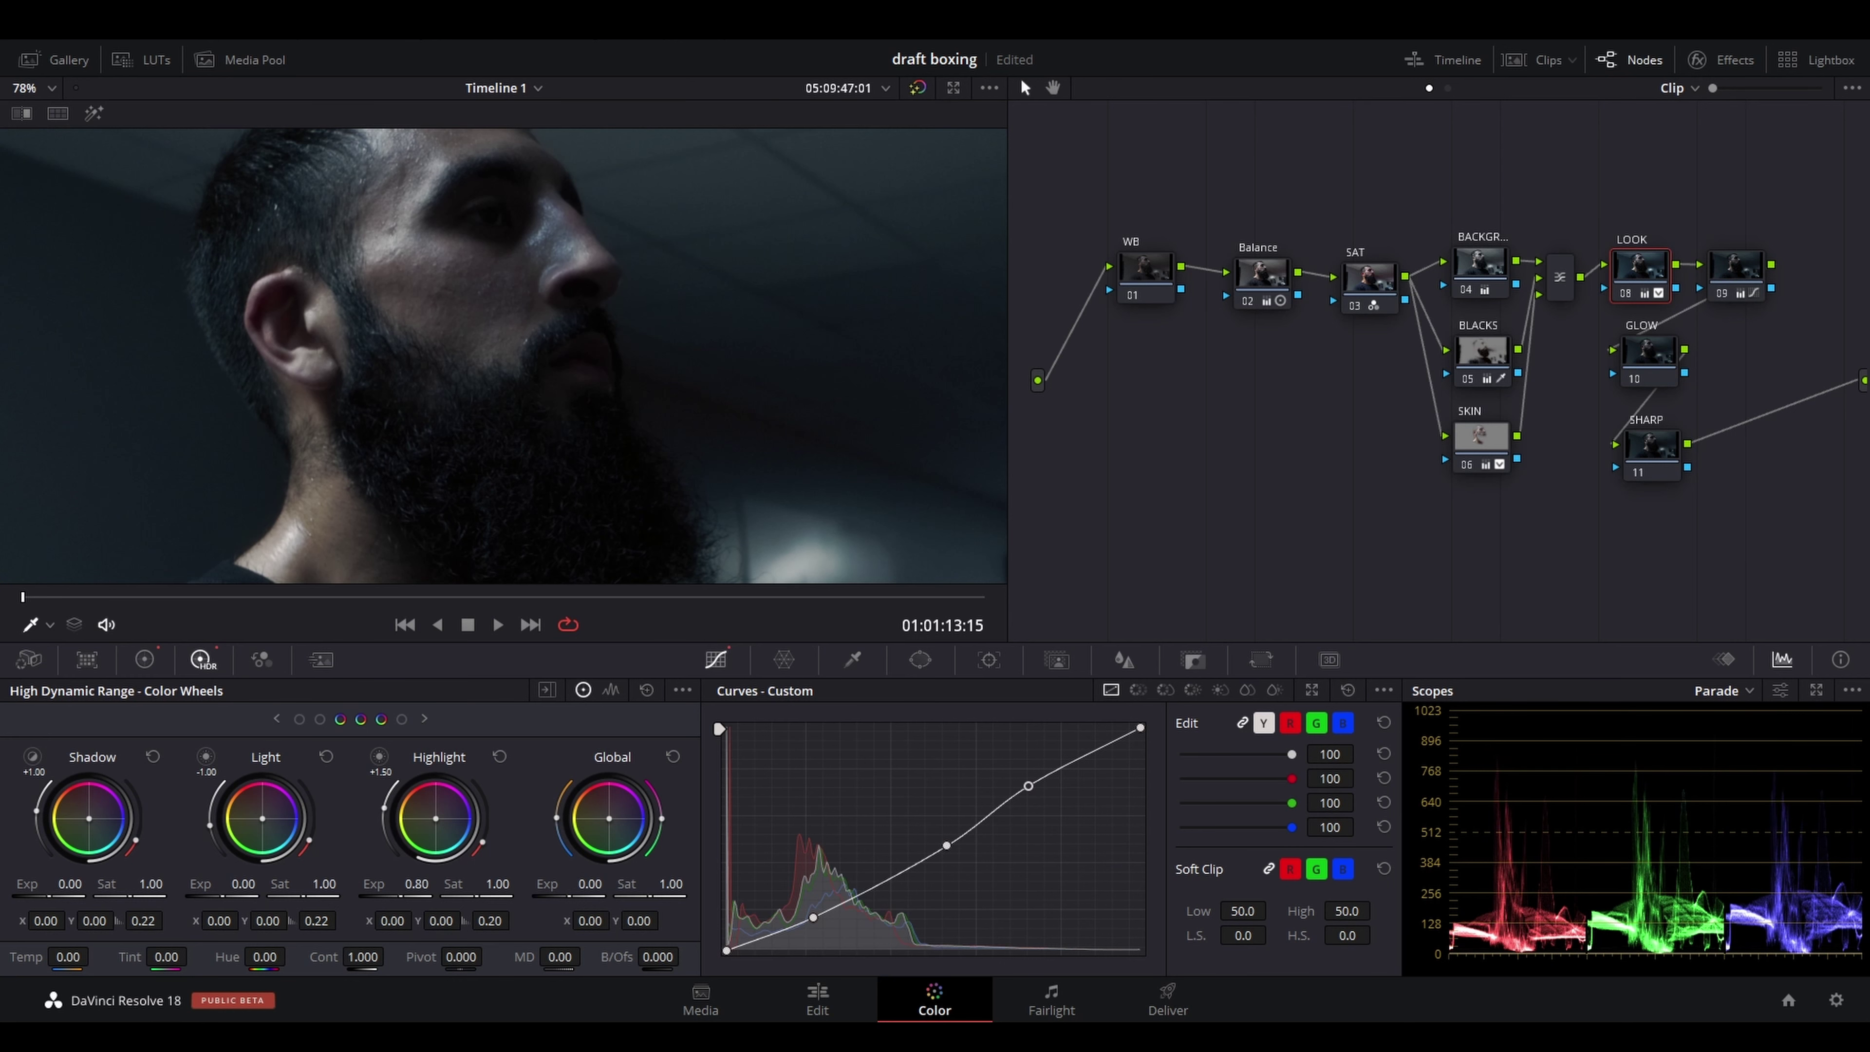
key(ctrl+z)
scroll(611, 232, down, 5)
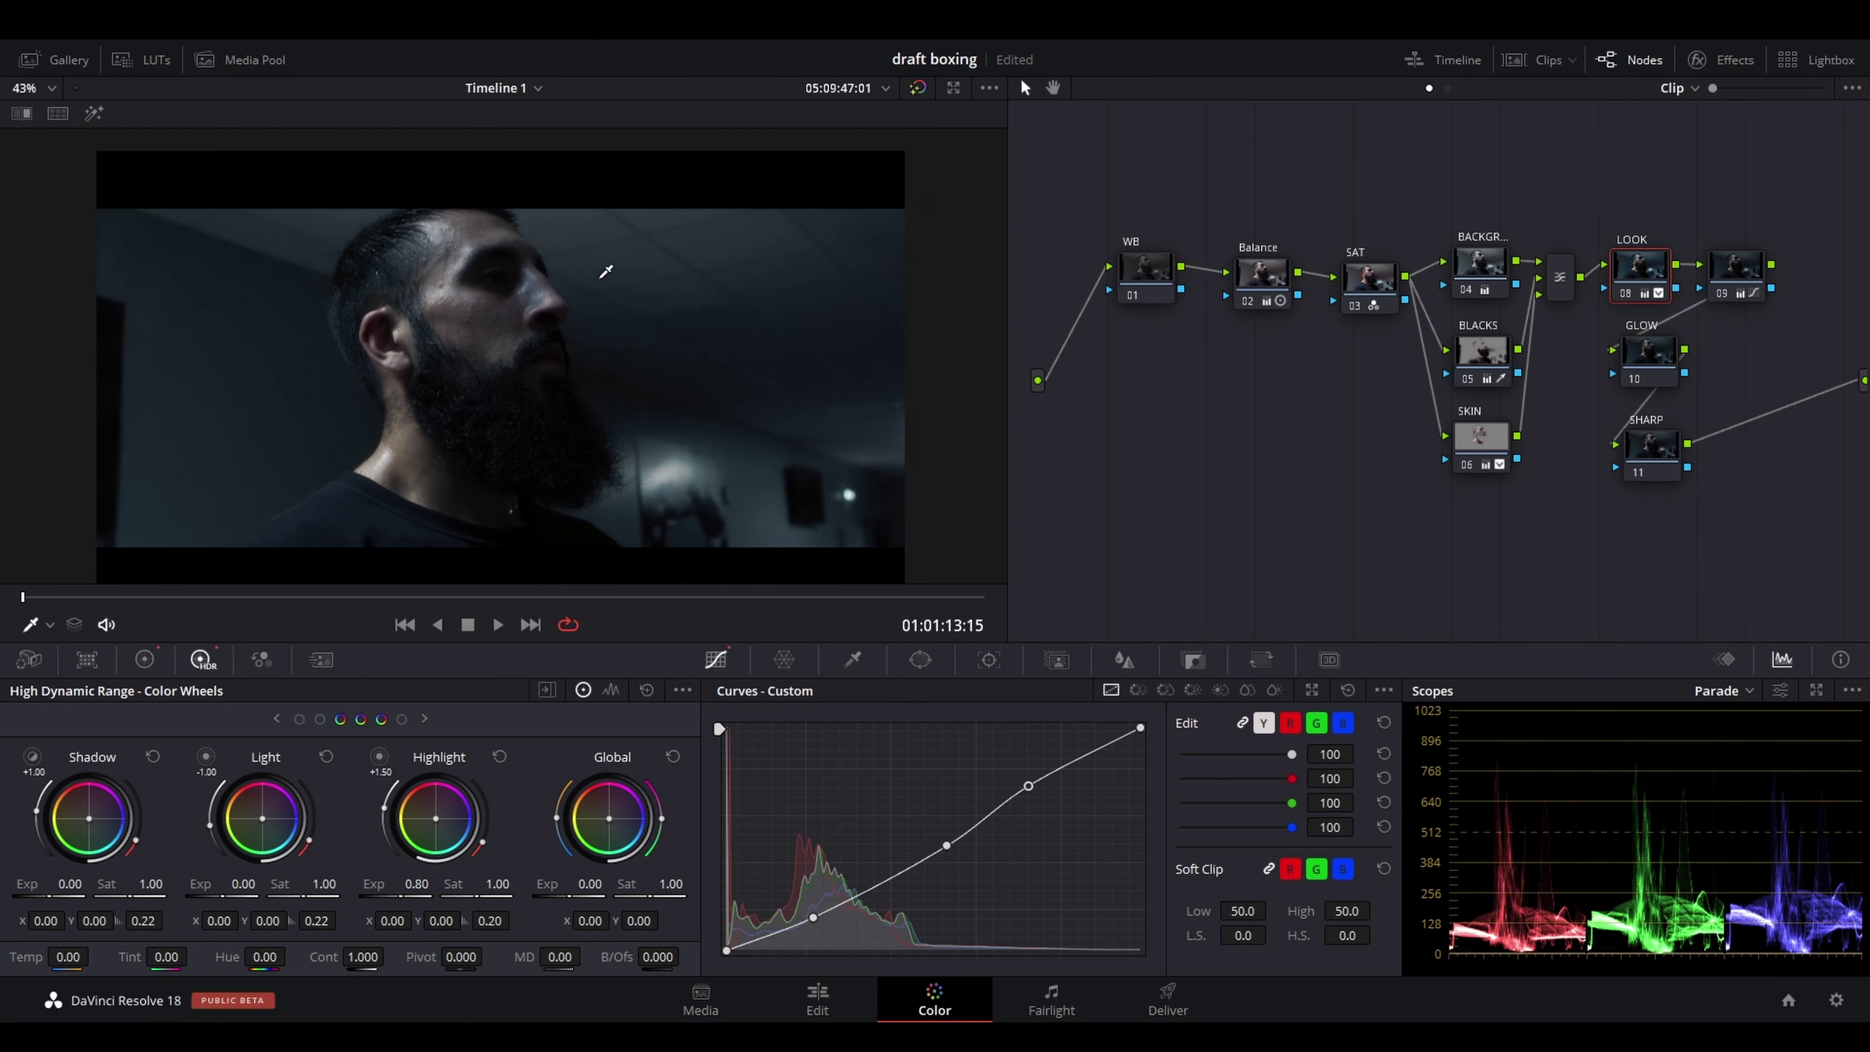
scroll(563, 398, up, 1)
mouse_move(562, 398)
mouse_down()
mouse_move(558, 450)
mouse_move(554, 418)
mouse_up()
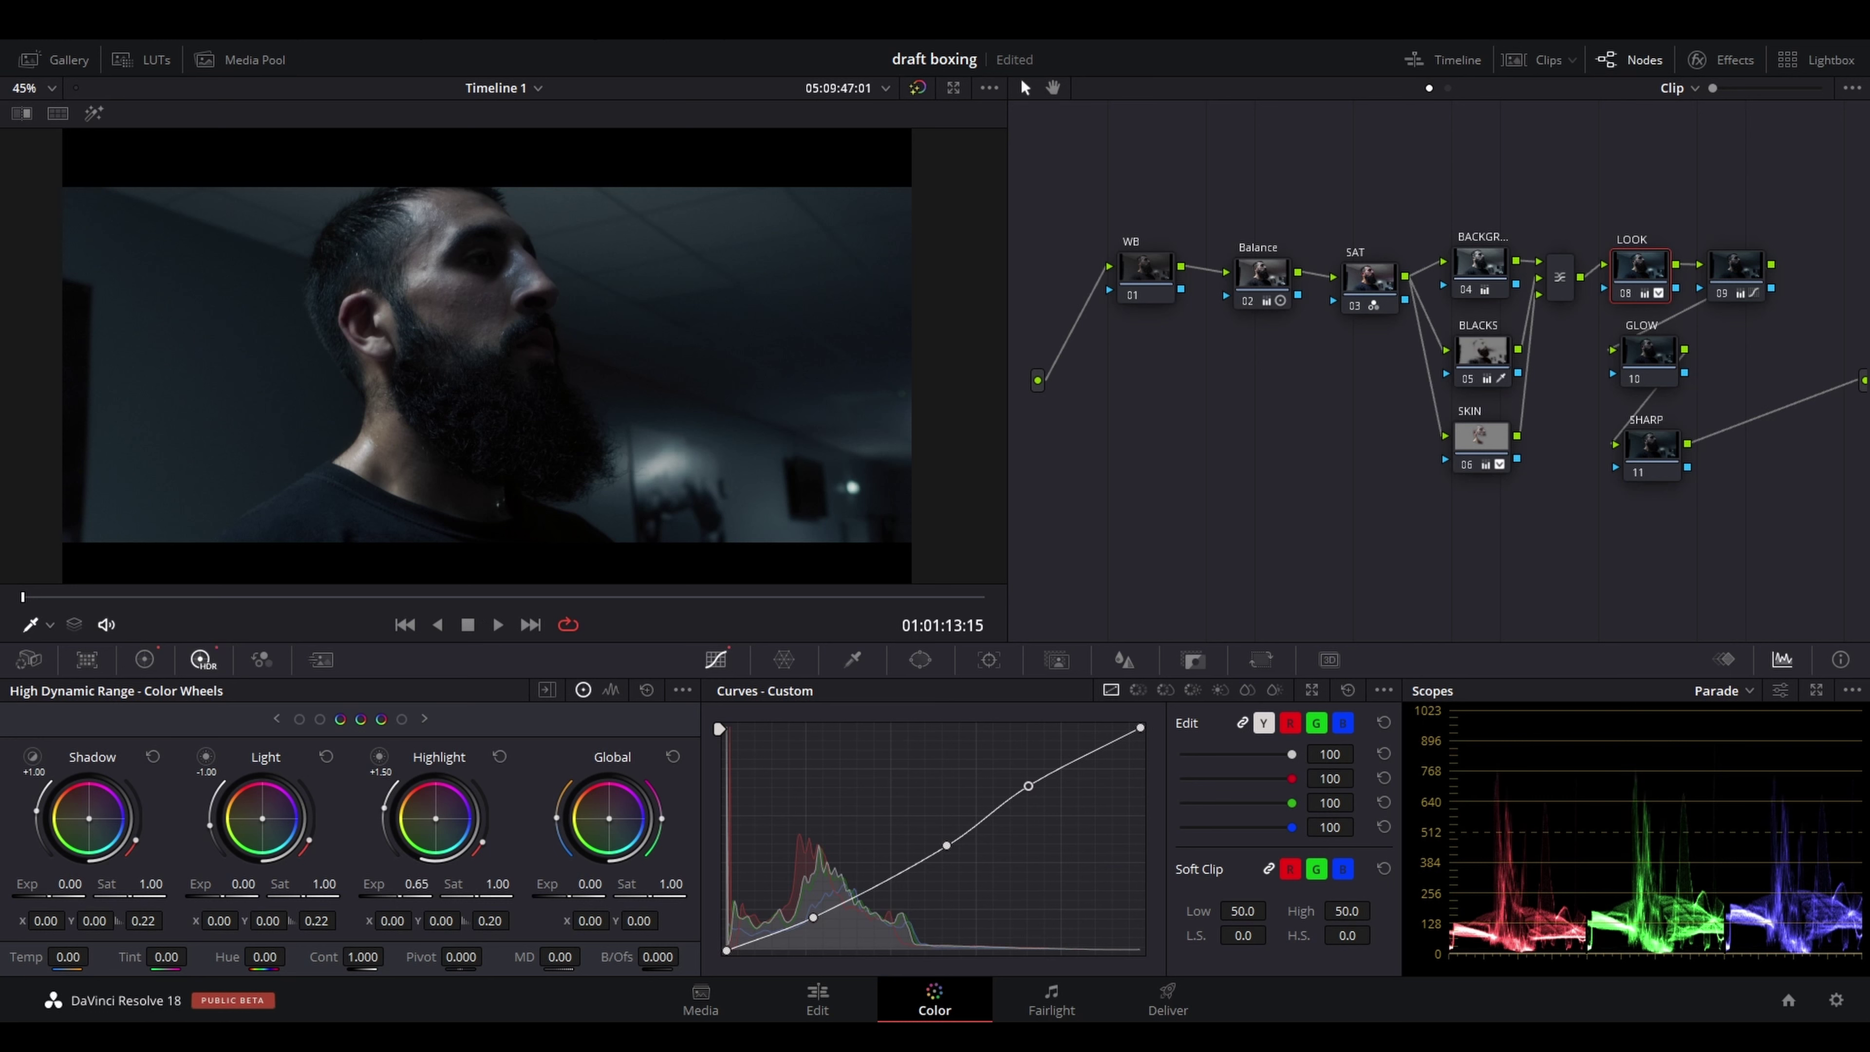
Try a Highlight exposure of 3.17 on the LOOK node and play the clip to judge it
drag(416, 884, 471, 883)
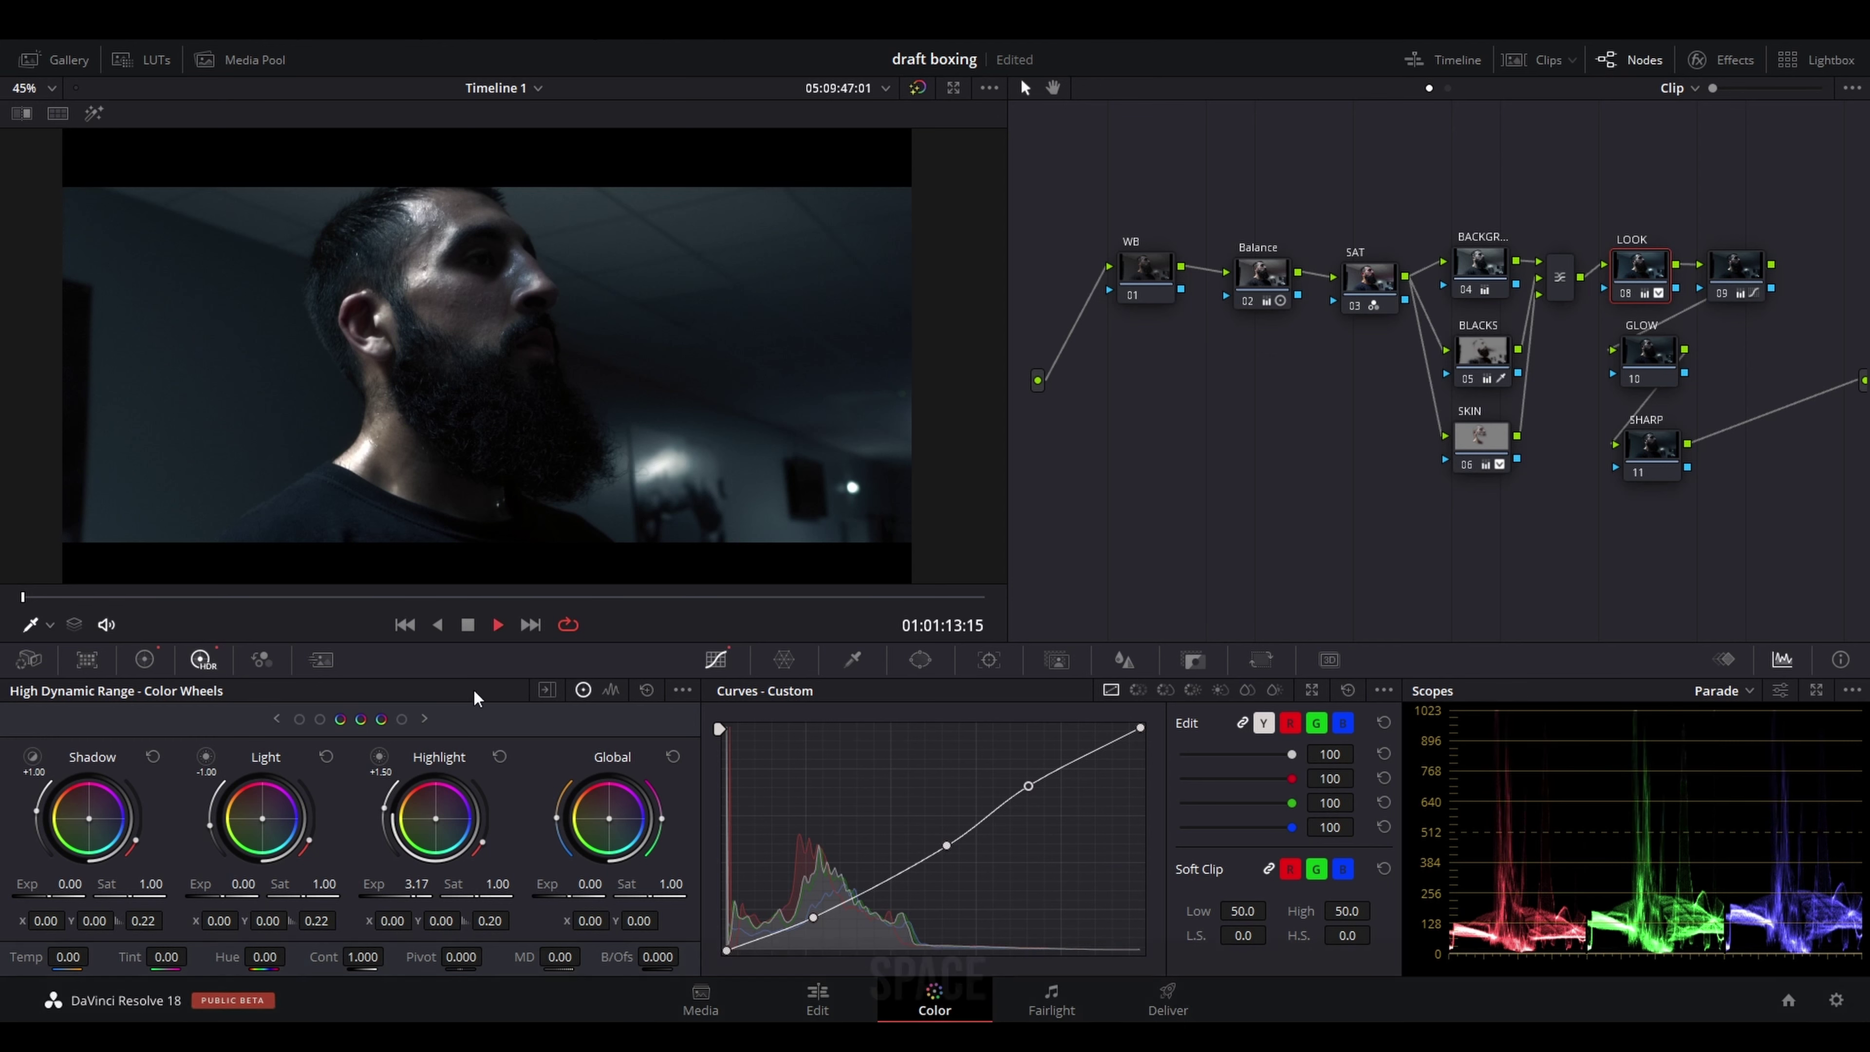
key(space)
key(space)
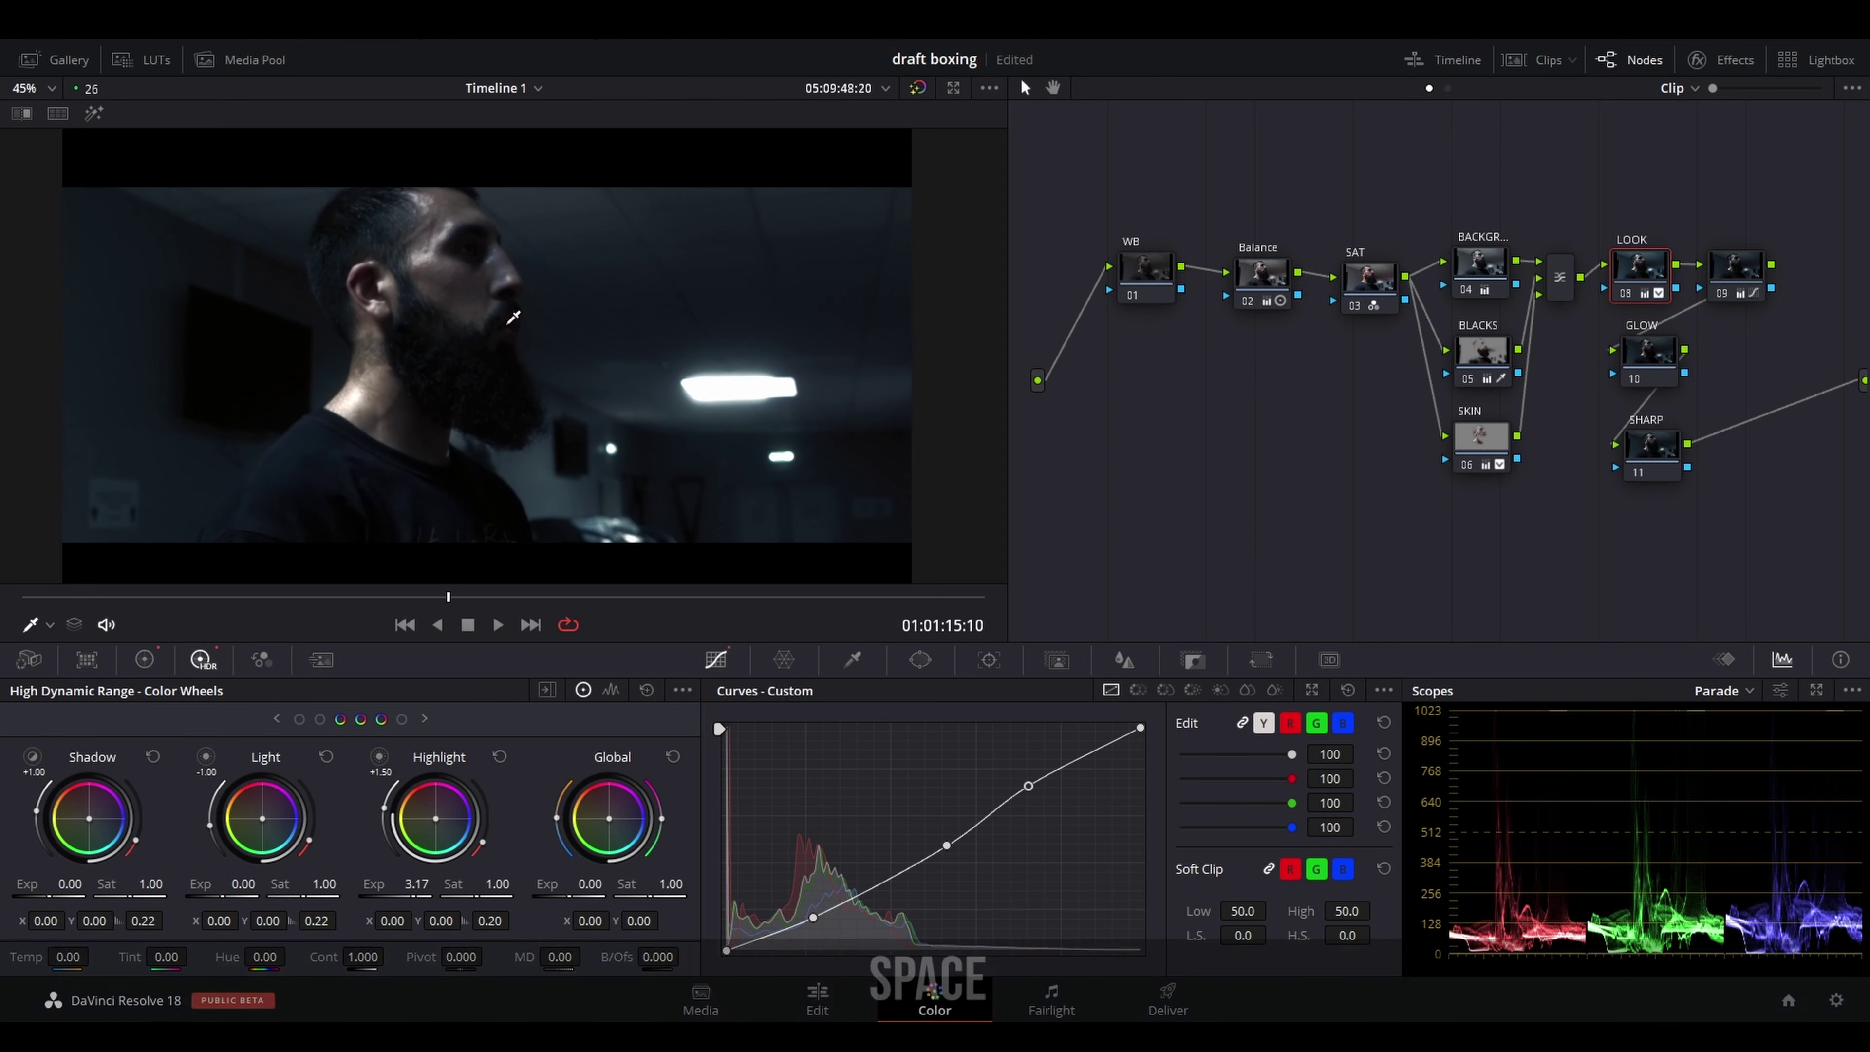
key(space)
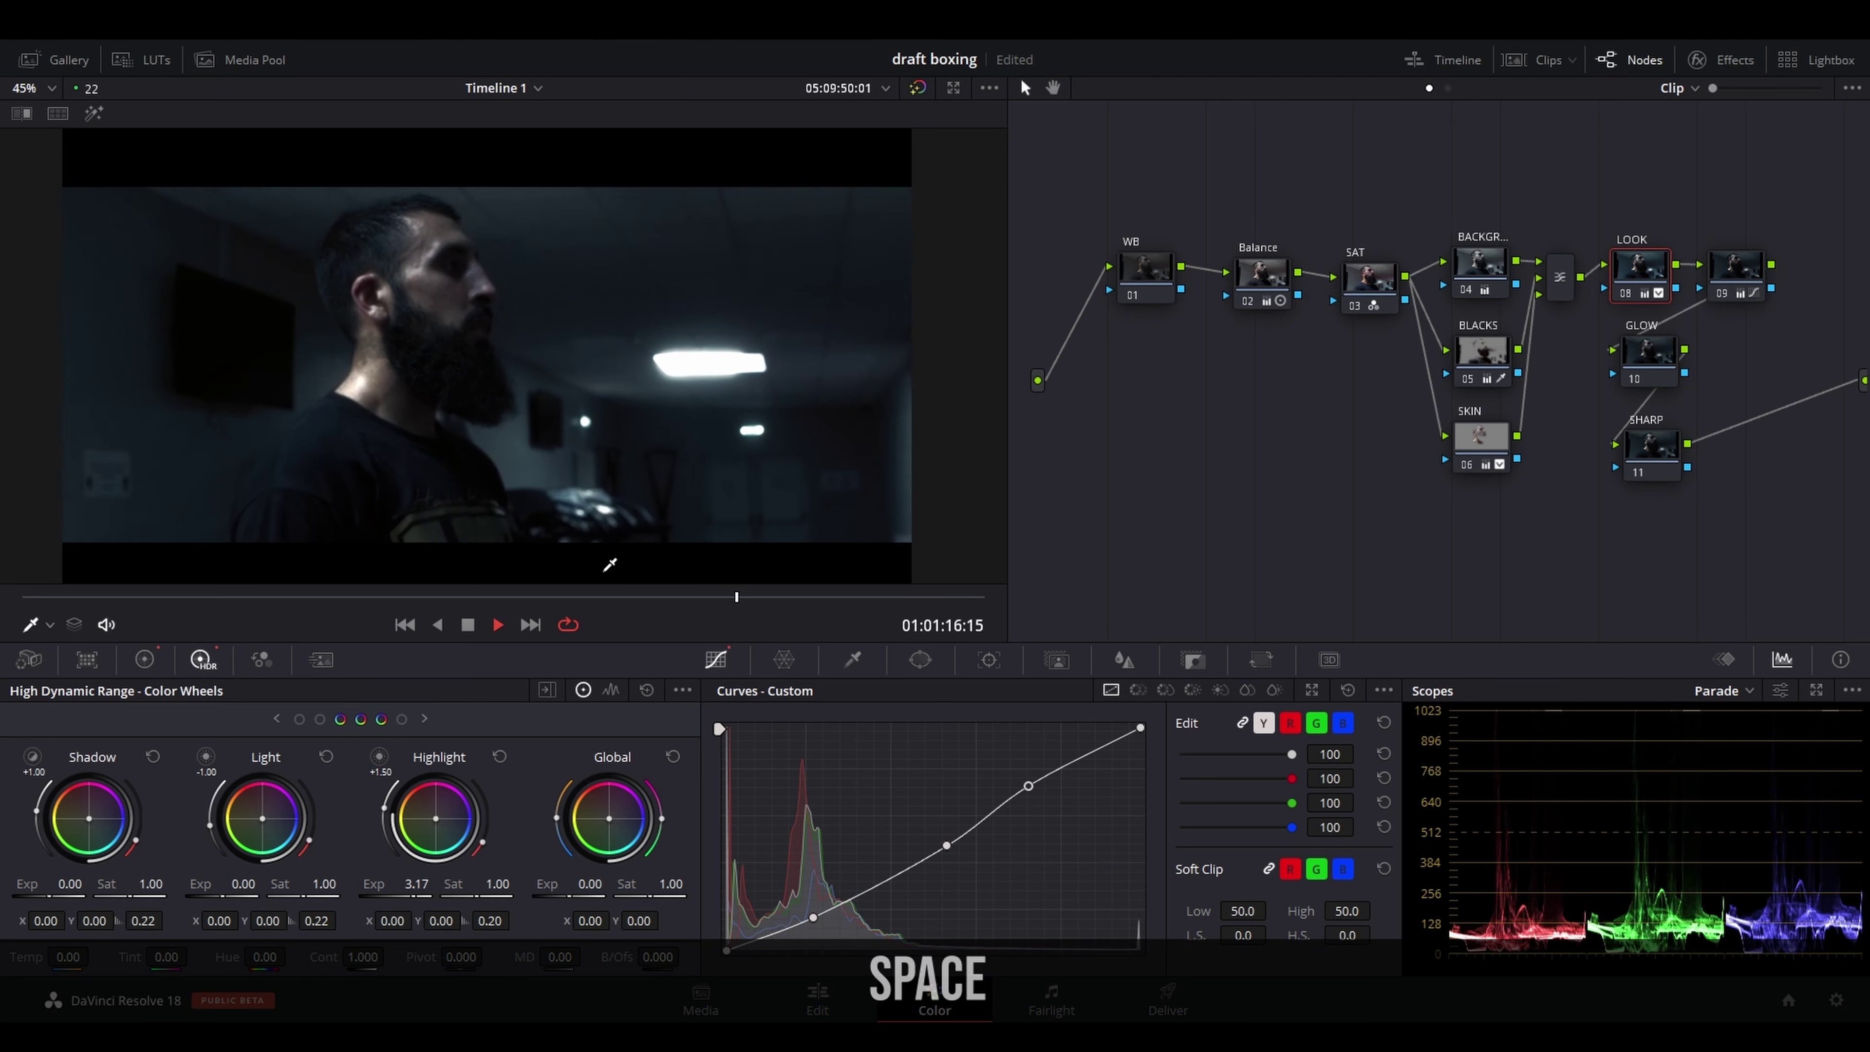
Set the LOOK node's Highlight exposure to 0.85 and check it in full-screen playback from near the clip's start
mouse_move(422, 893)
mouse_down()
mouse_move(397, 894)
mouse_move(416, 889)
mouse_up()
click(52, 597)
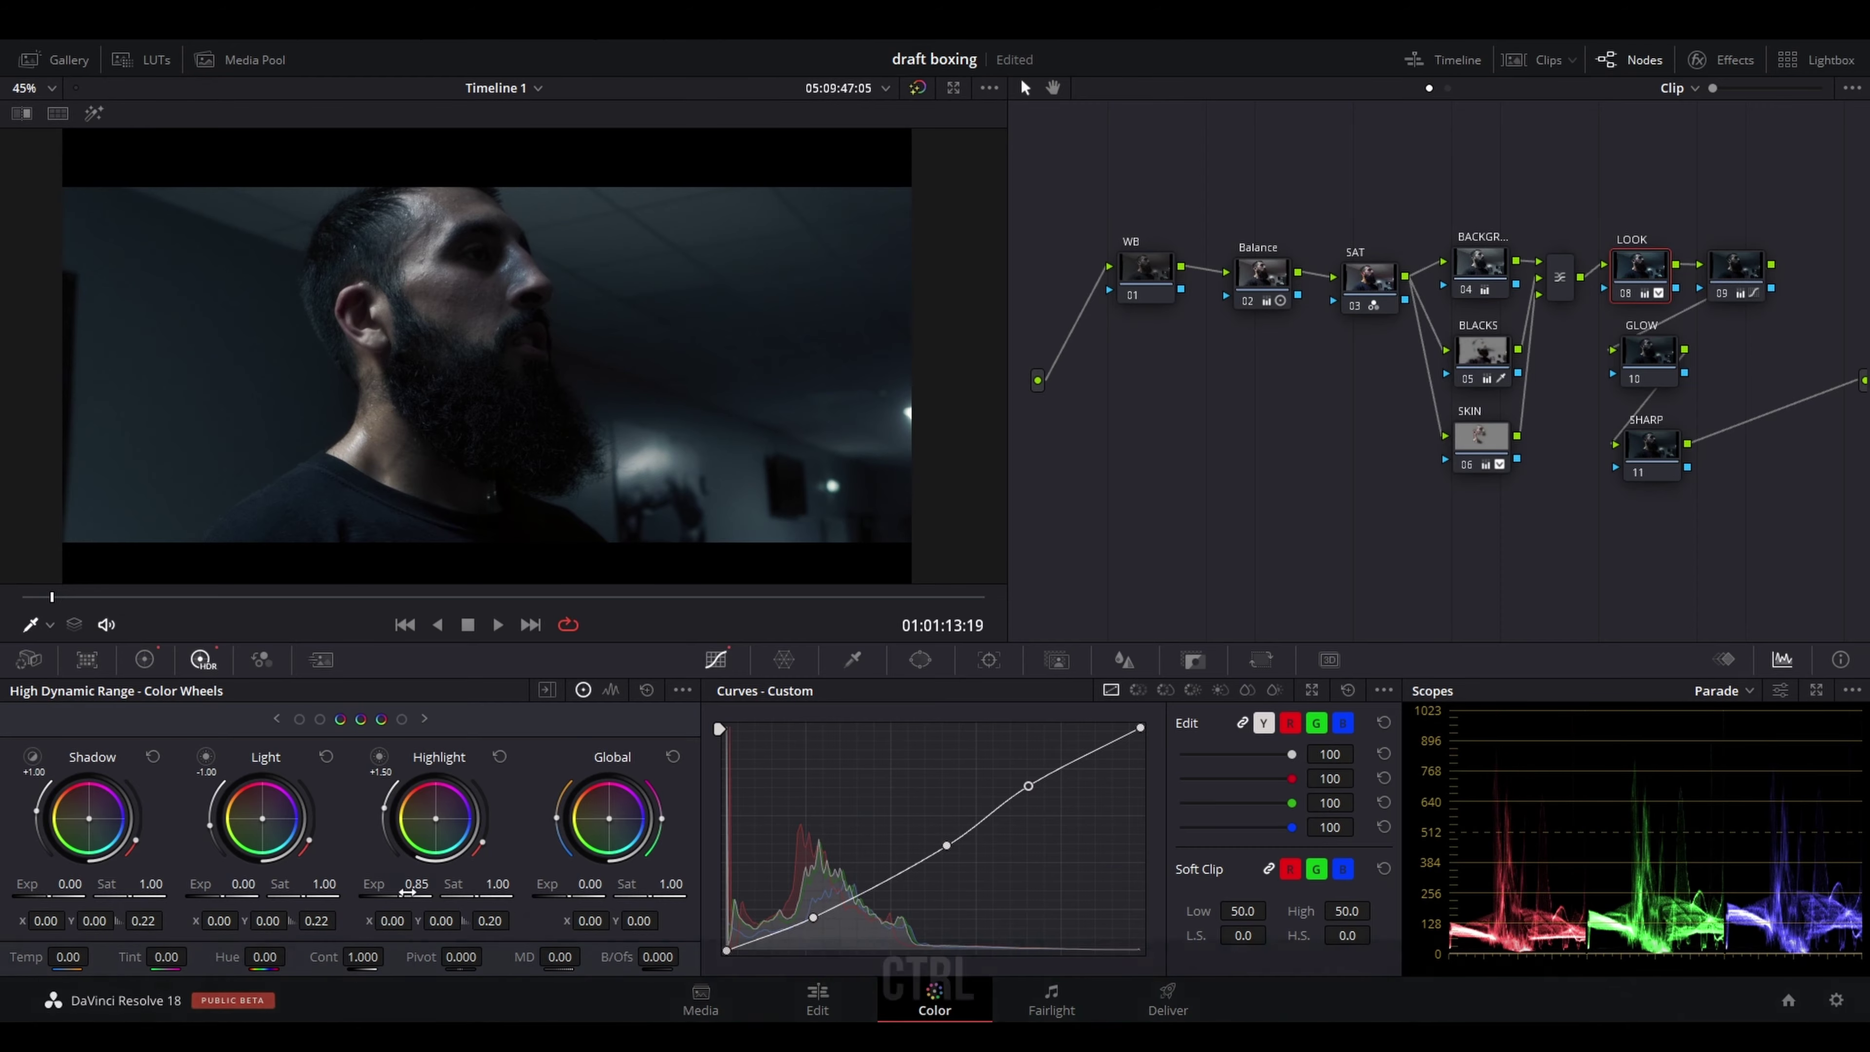
key(ctrl+f)
key(space)
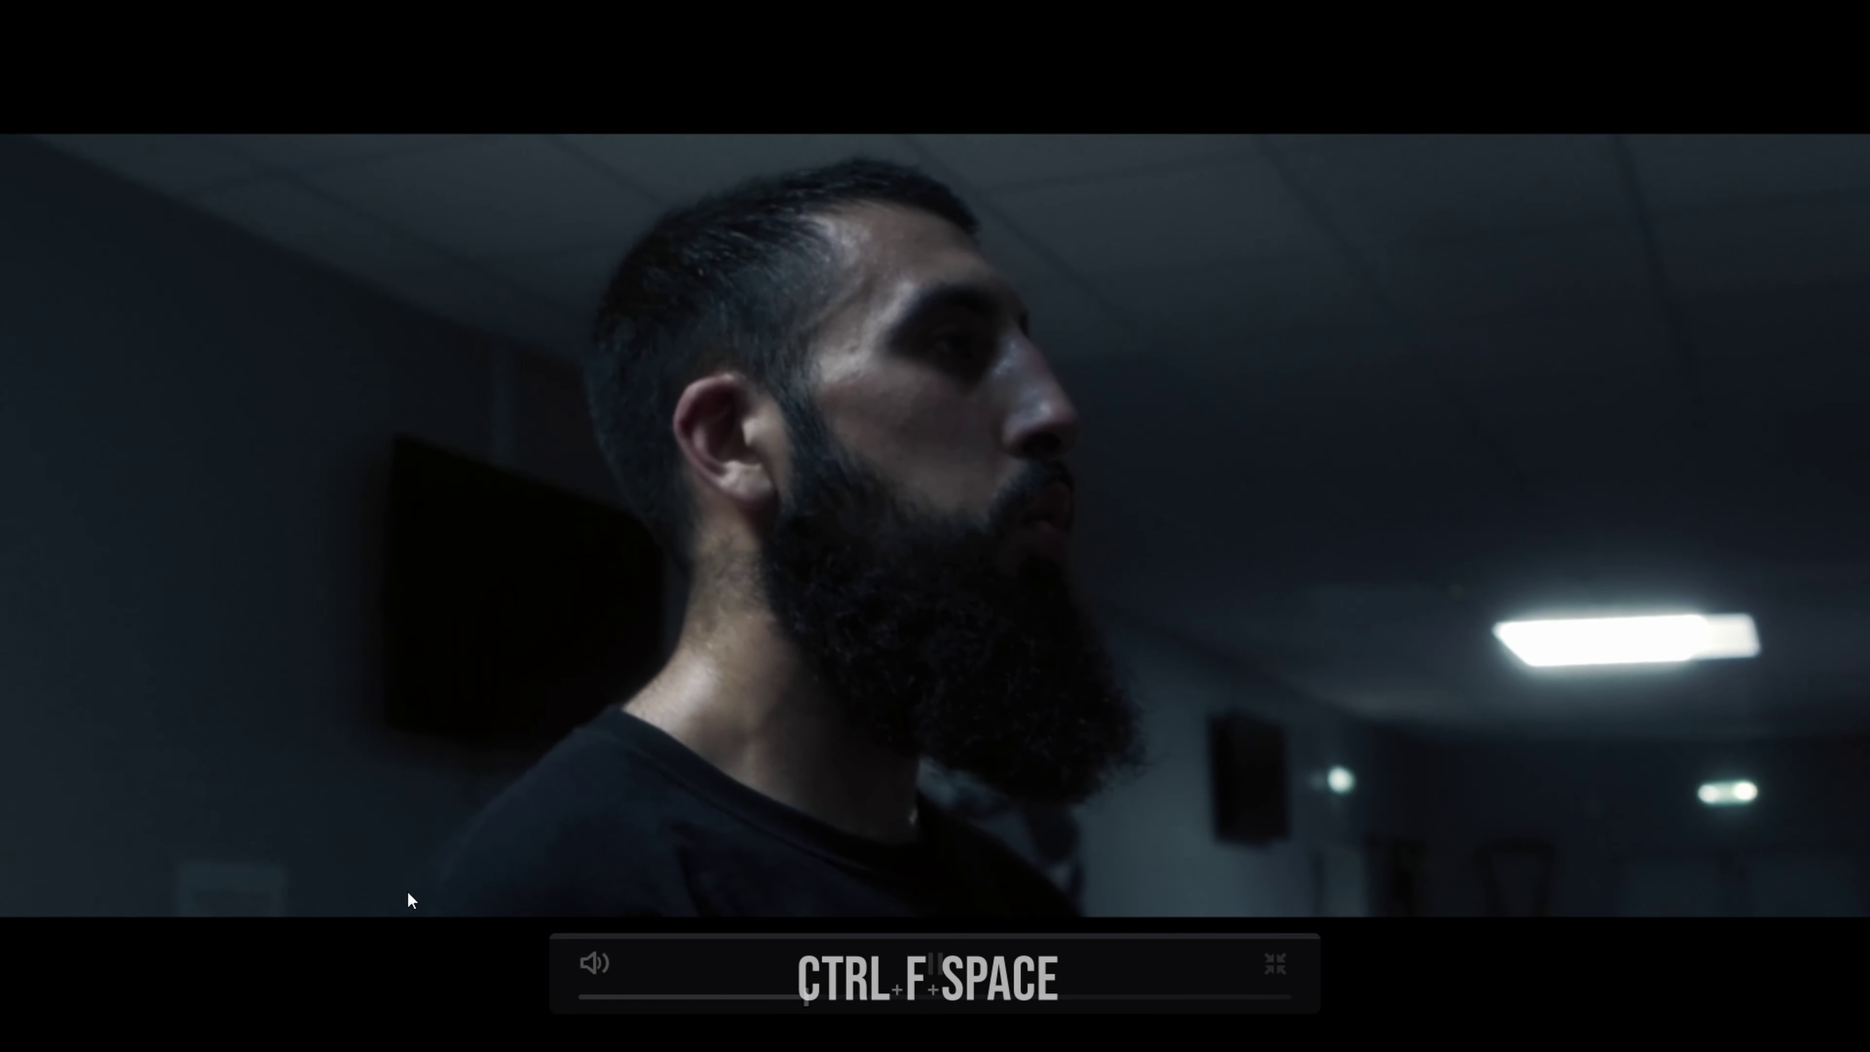
key(space)
key(Escape)
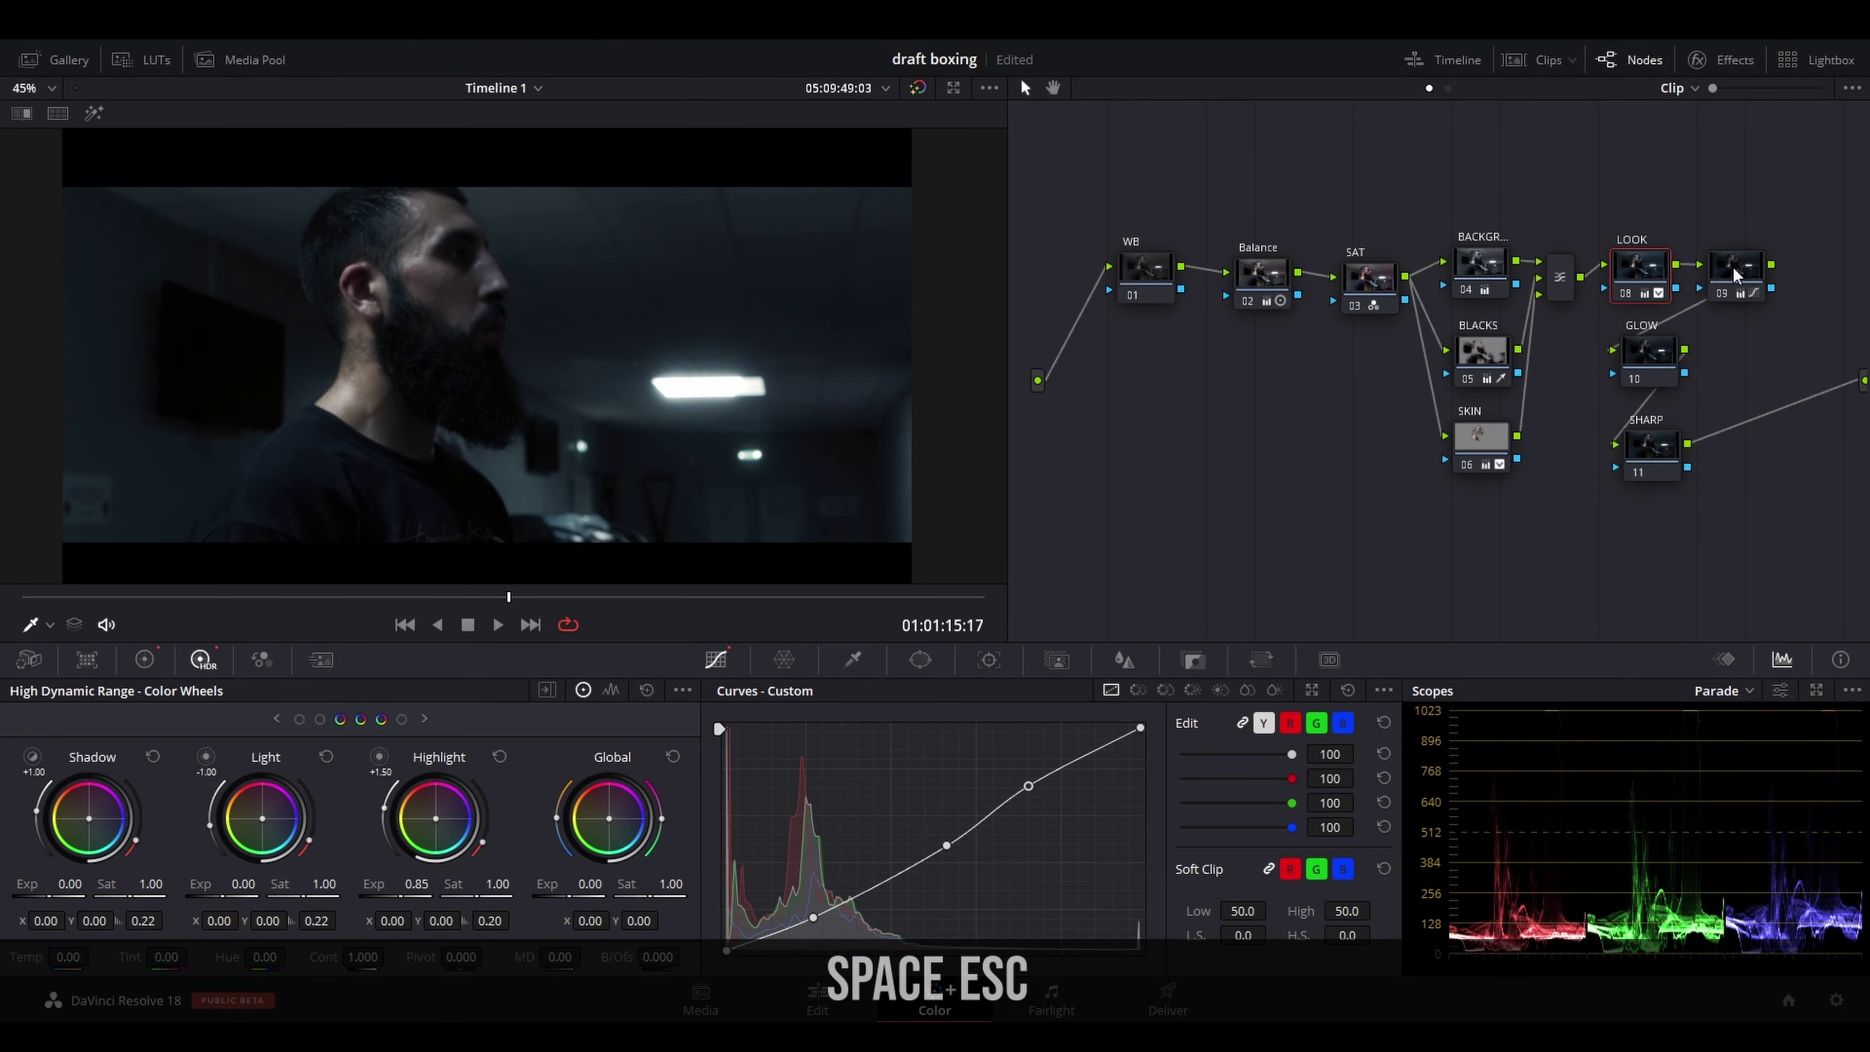
Darken node 09 by lowering its custom curve's white endpoint to just above mid-height, and check the clip full screen
click(1735, 274)
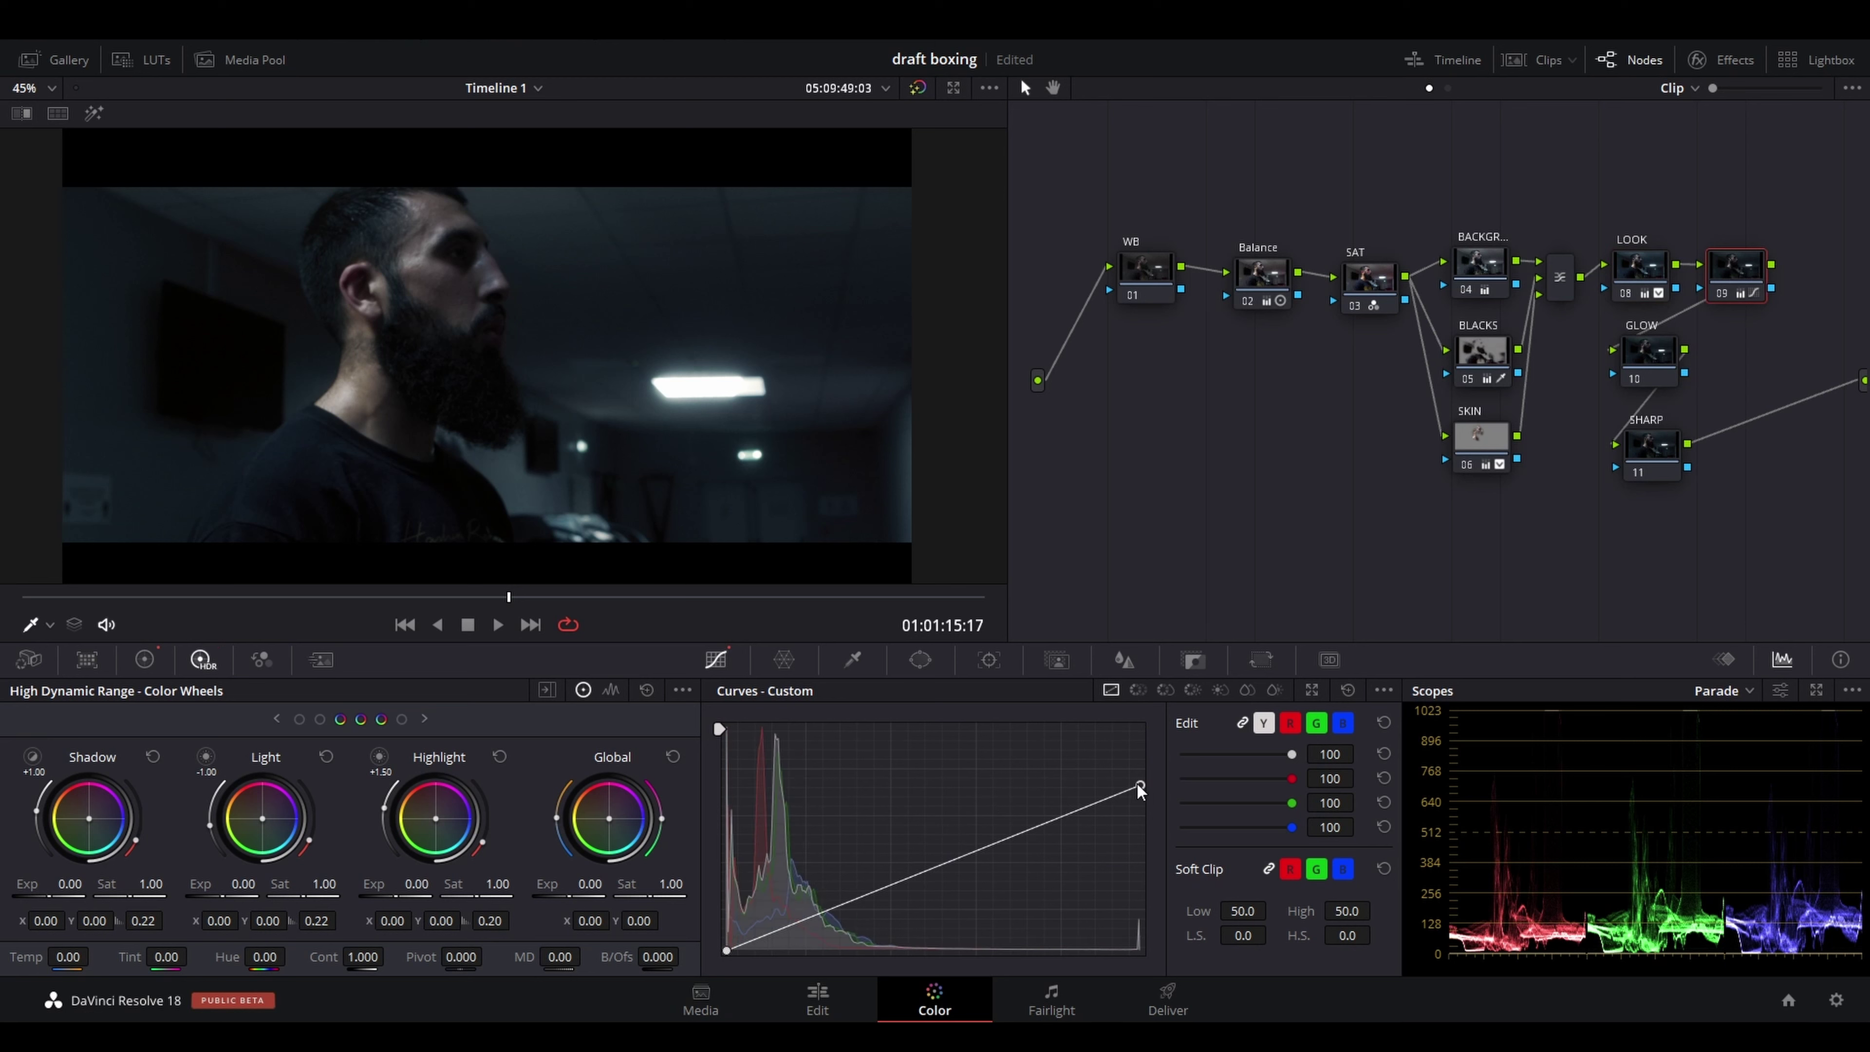
drag(1137, 784, 1151, 869)
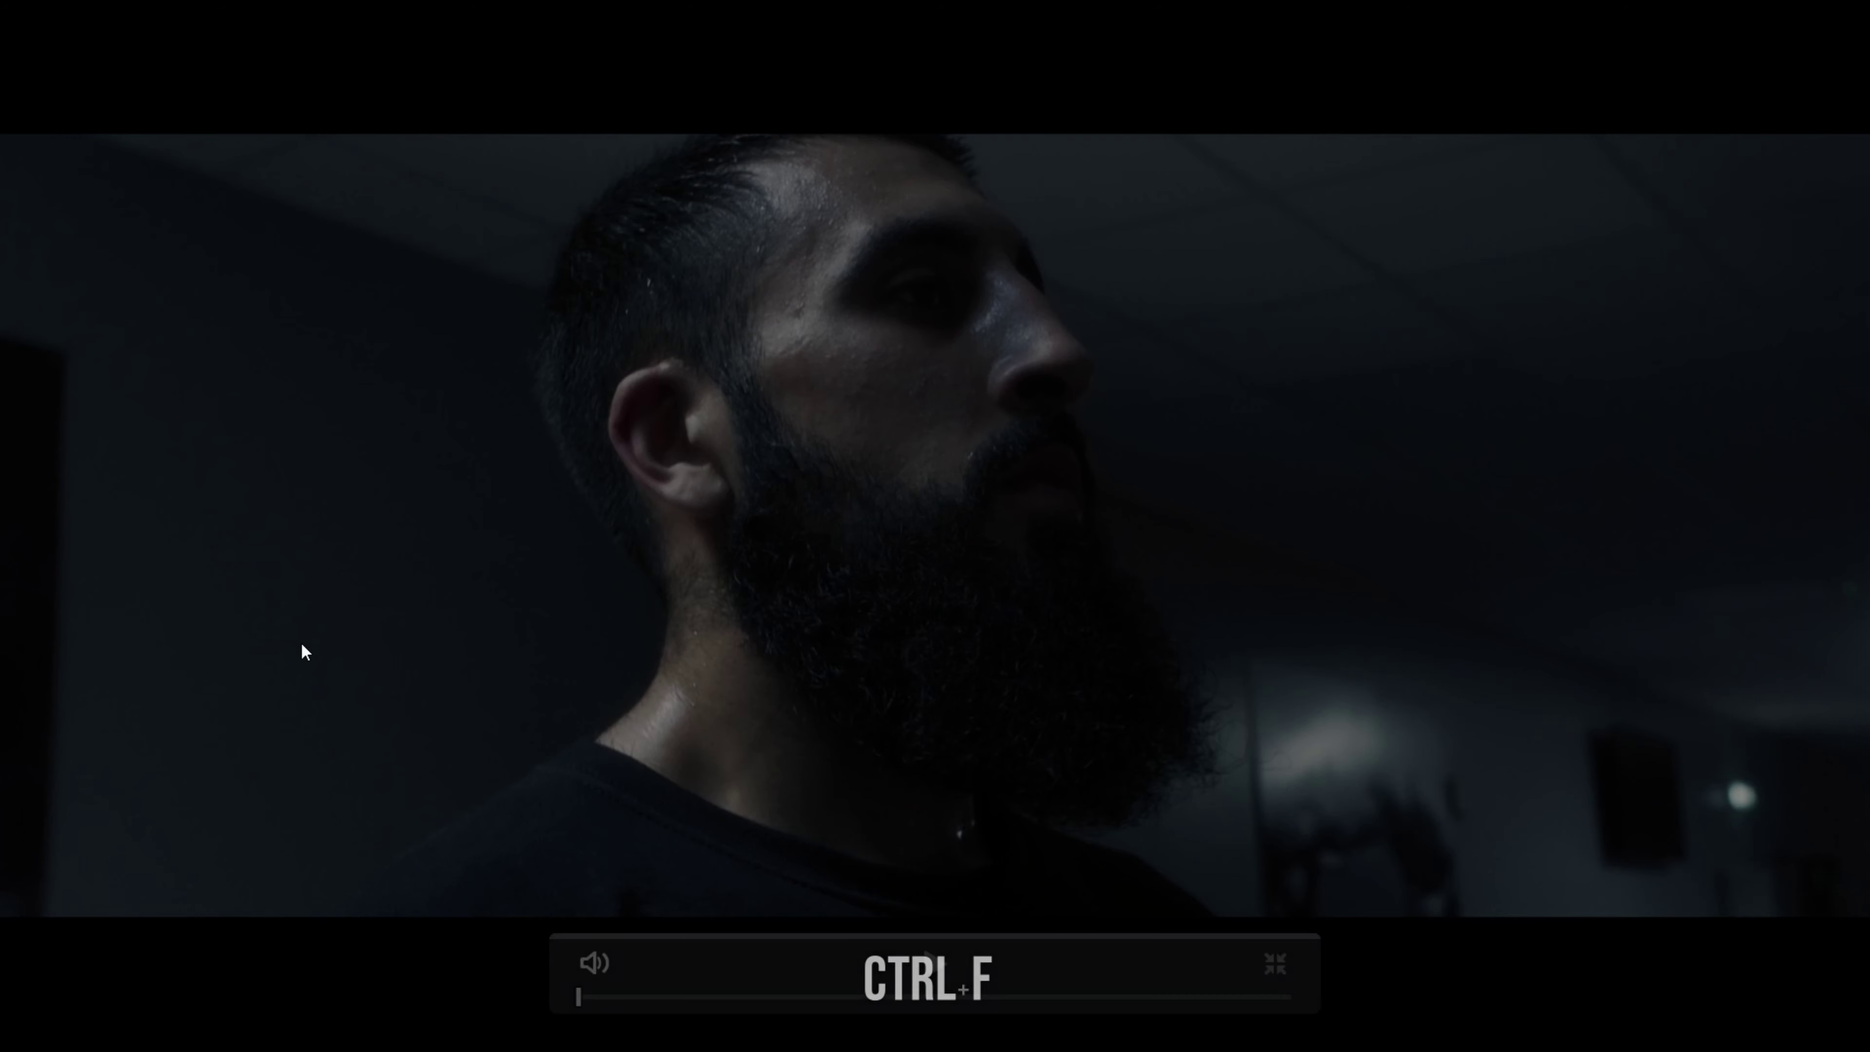
key(Escape)
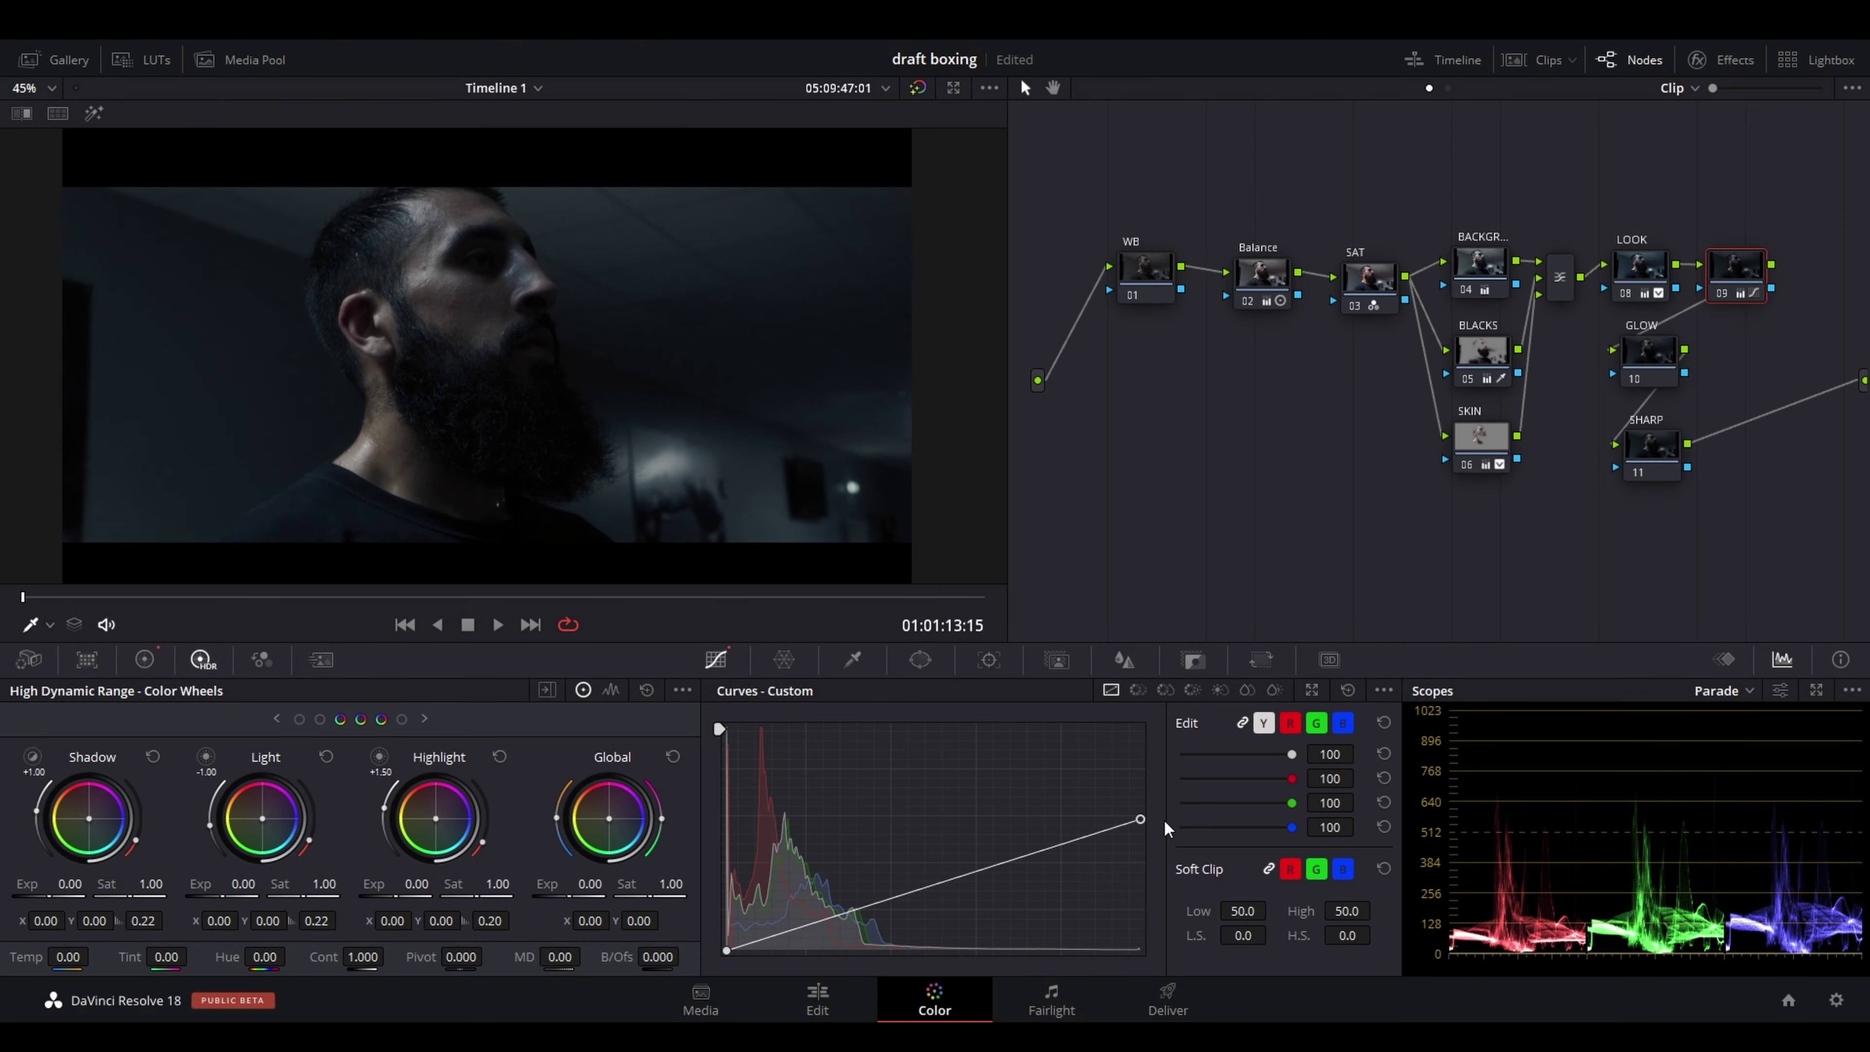
key(ctrl+f)
key(space)
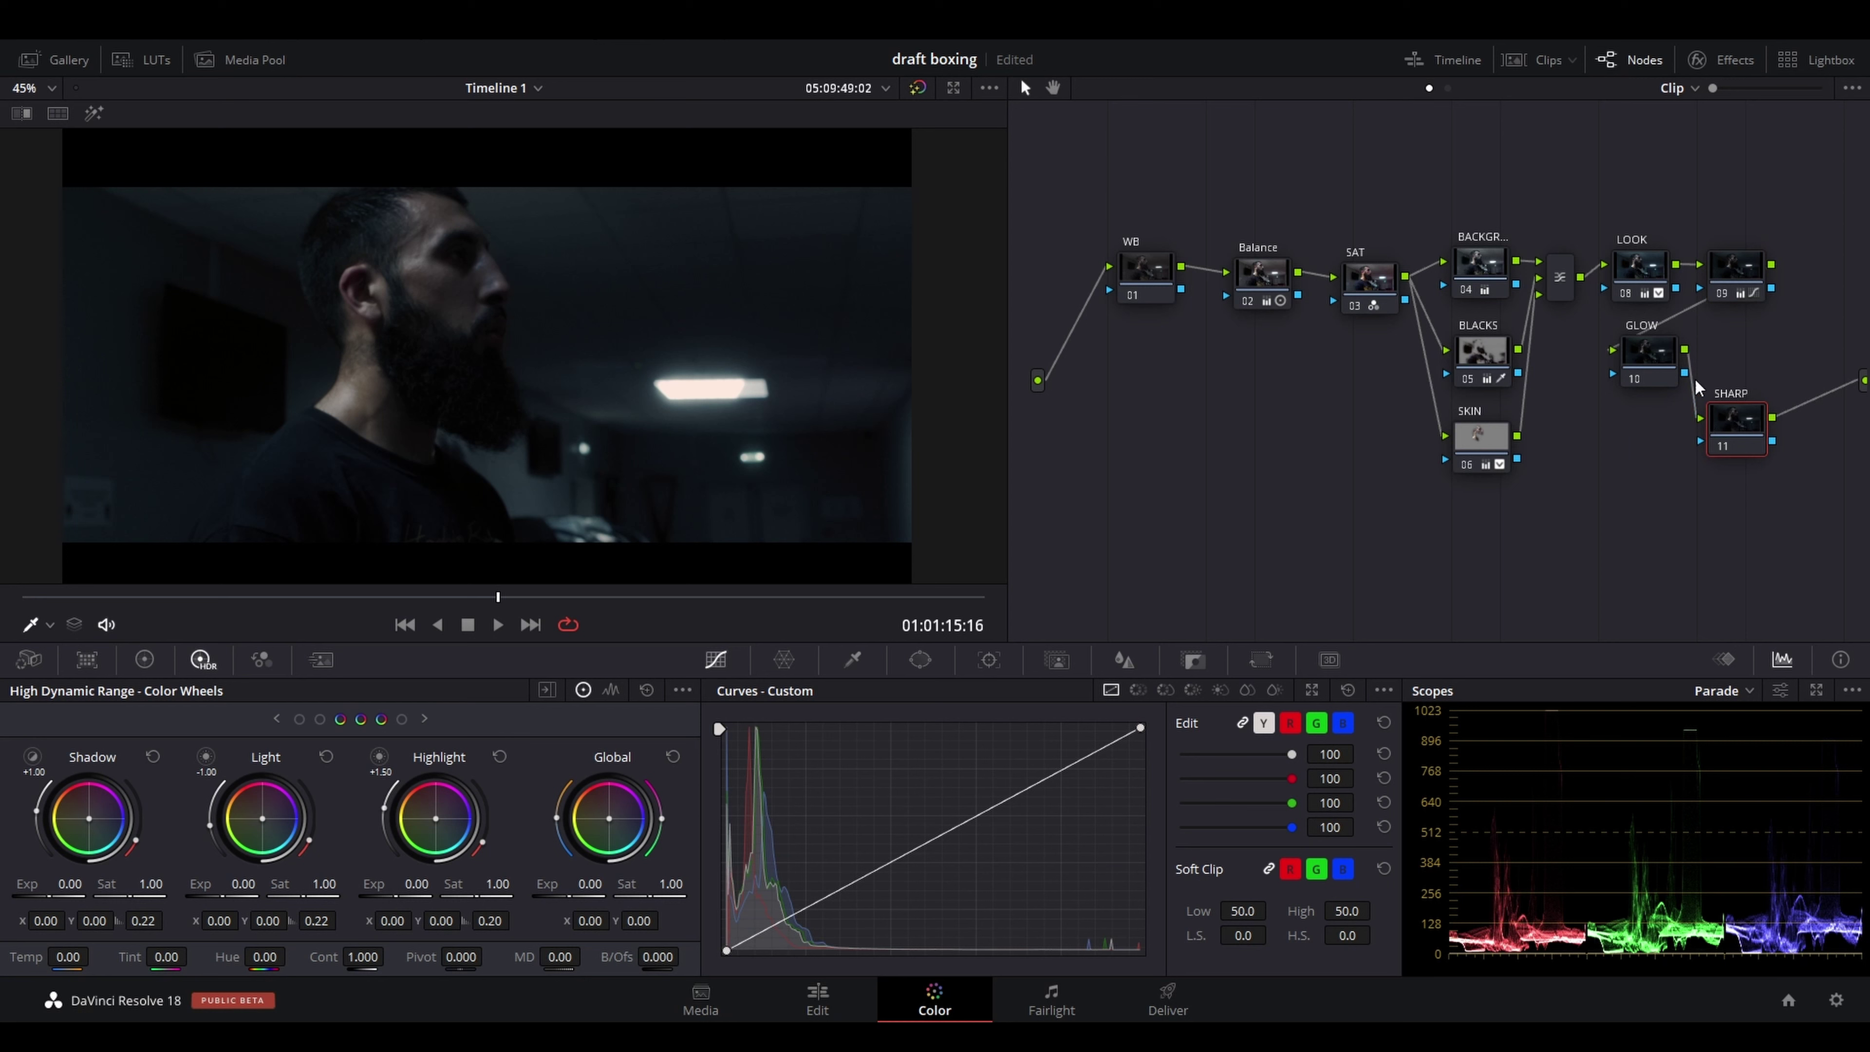
Line up the GLOW and SHARP nodes in a row and apply the Resolve FX Glow effect to the GLOW node
drag(1684, 361, 1662, 429)
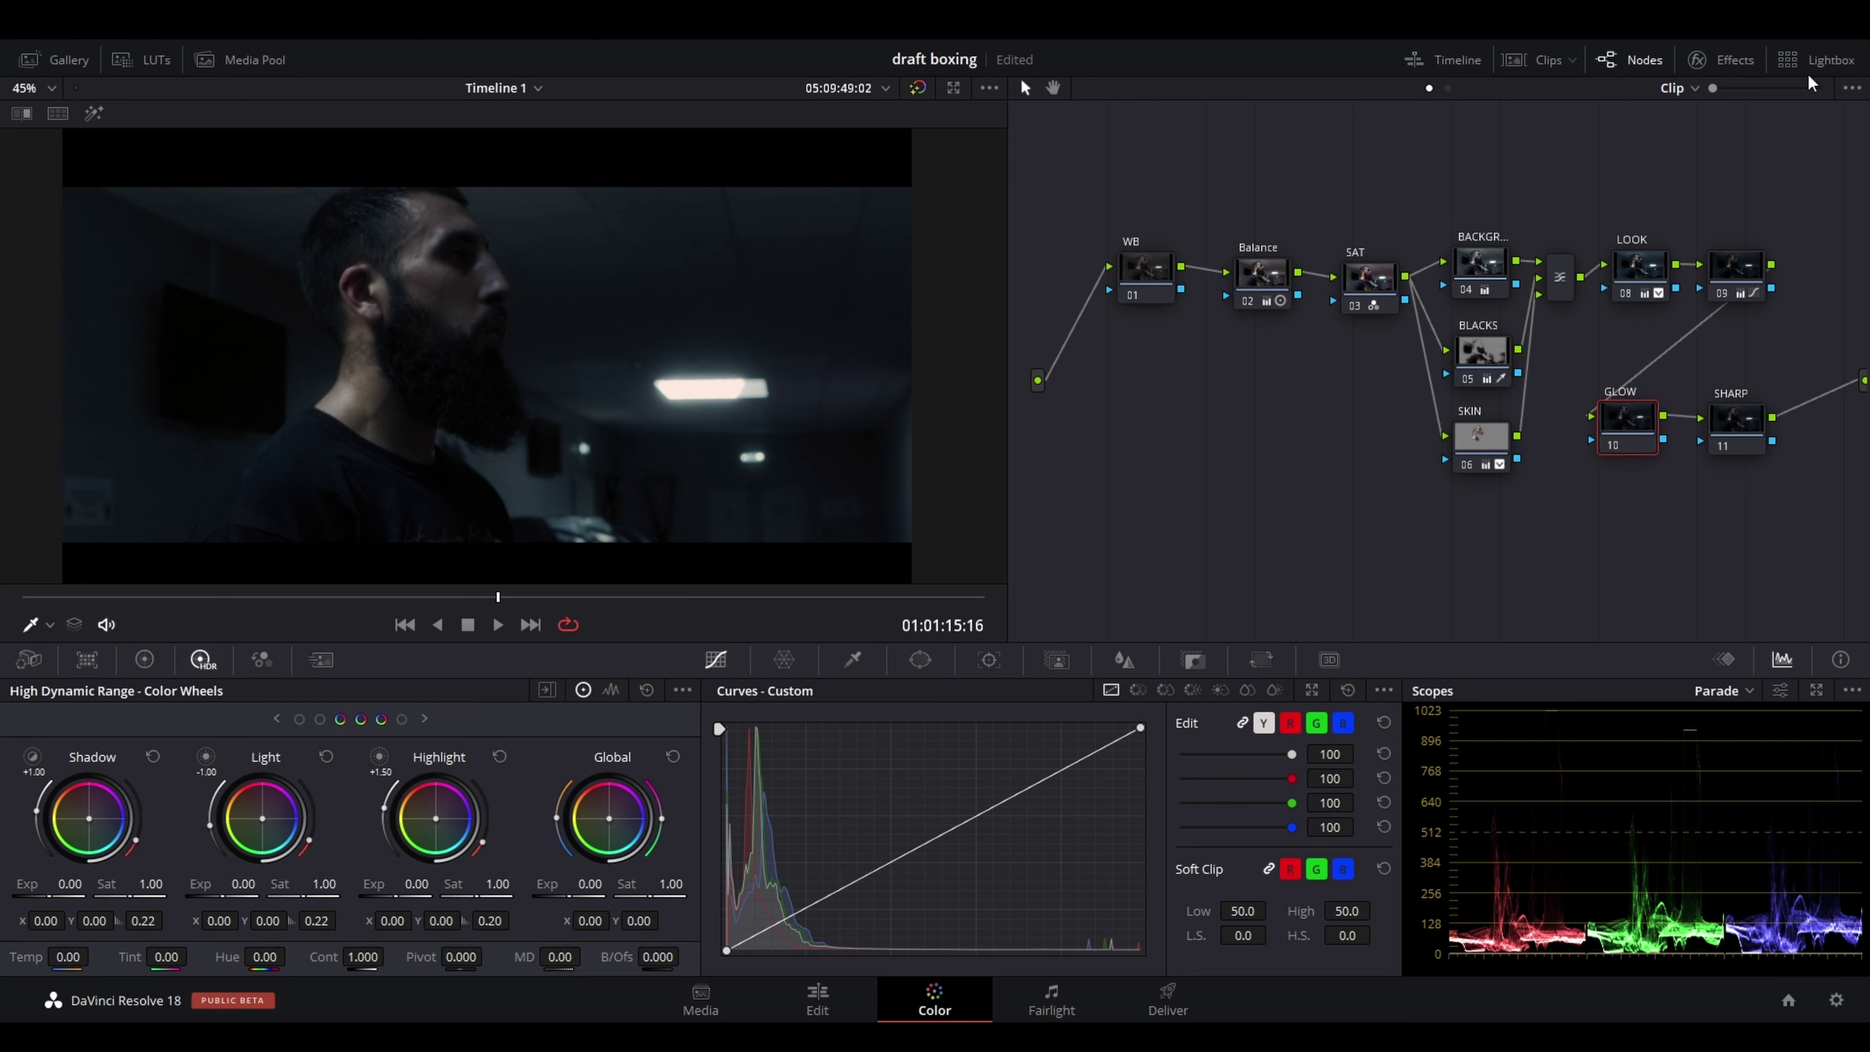
click(1722, 61)
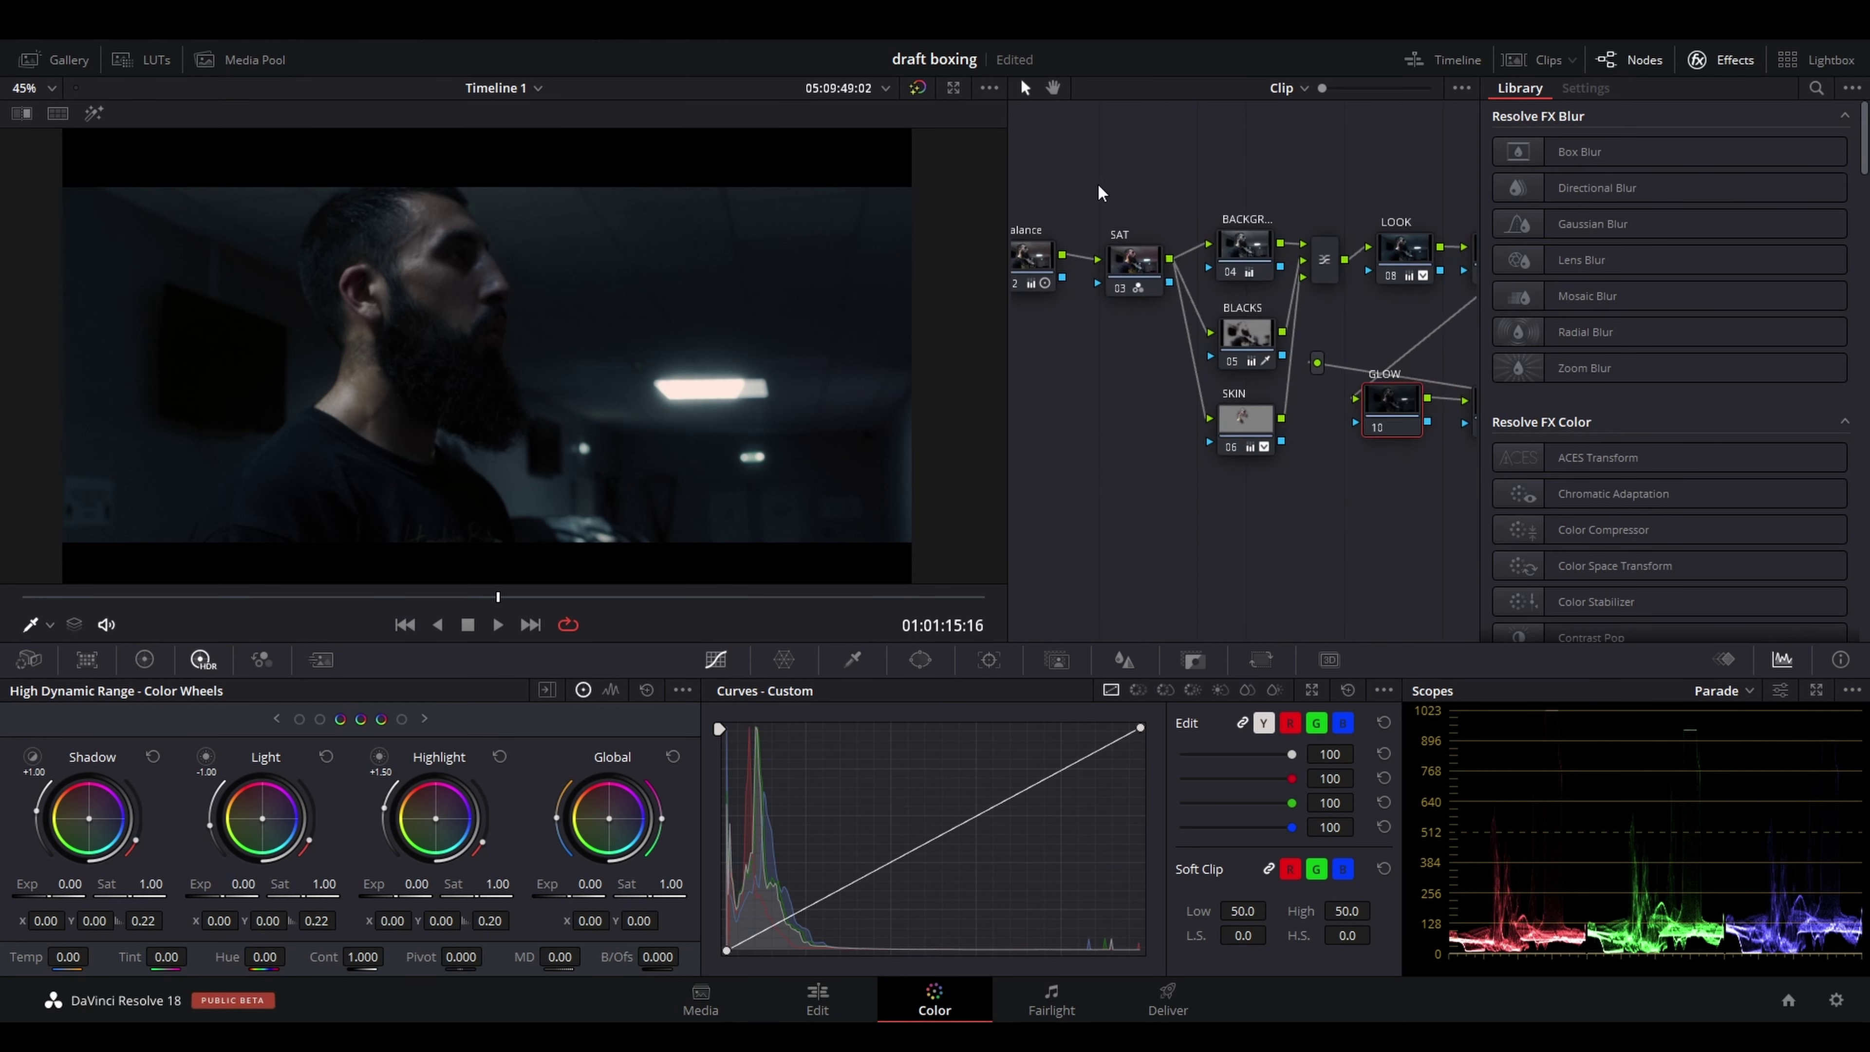
scroll(1608, 332, down, 3)
drag(1590, 313, 652, 374)
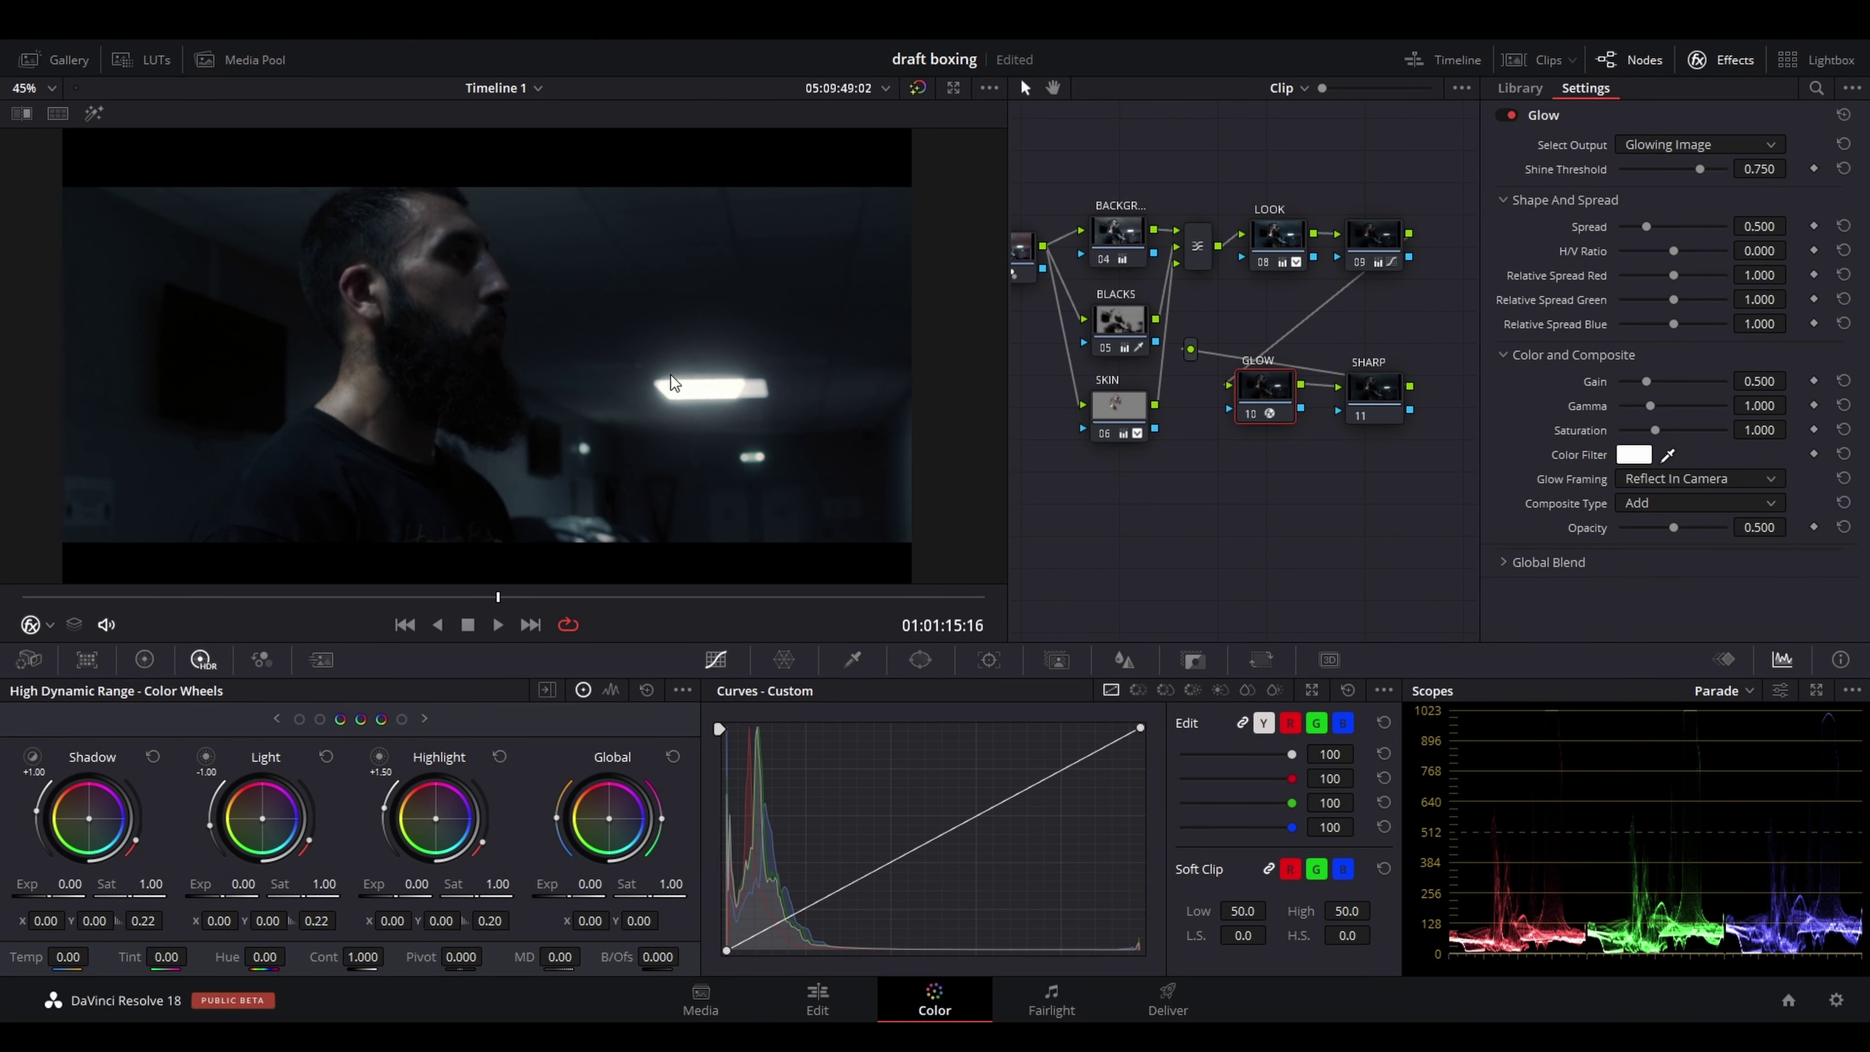
click(72, 596)
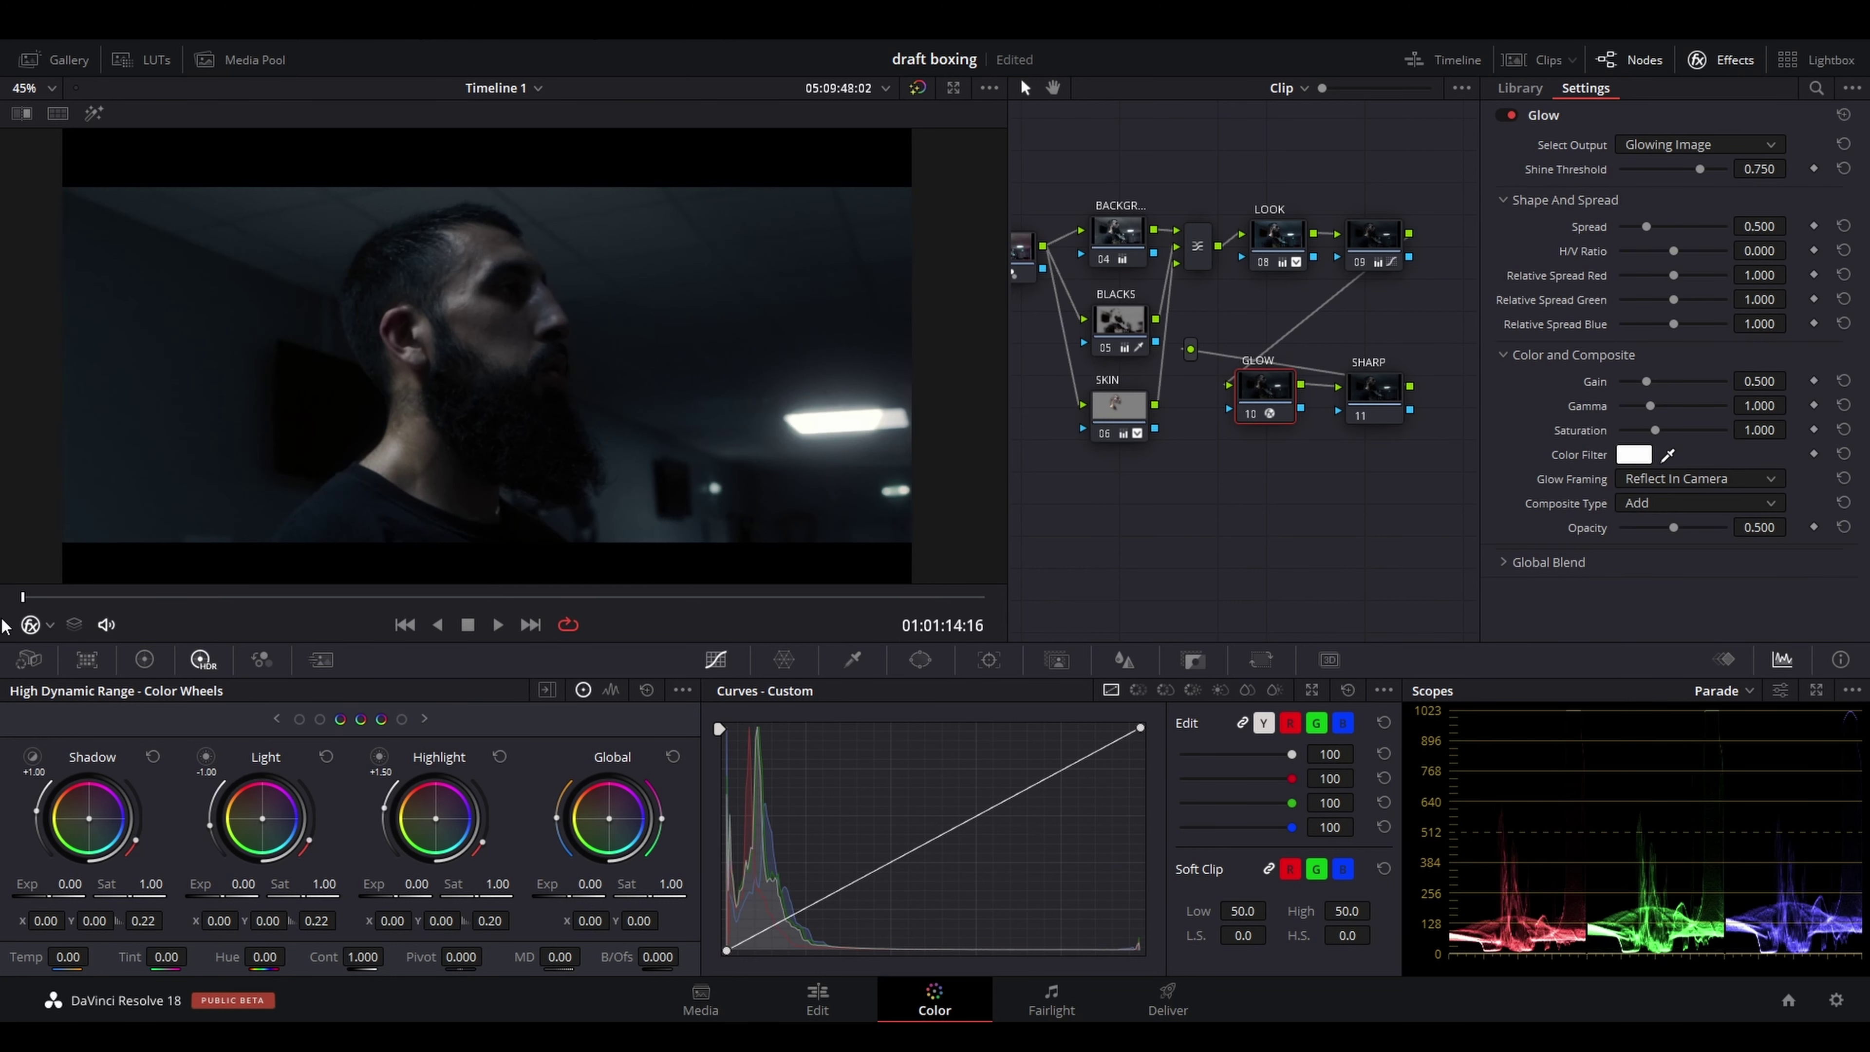
Play the clip to check the default glow, and set the Glow effect's H/V Ratio to 0.780
key(space)
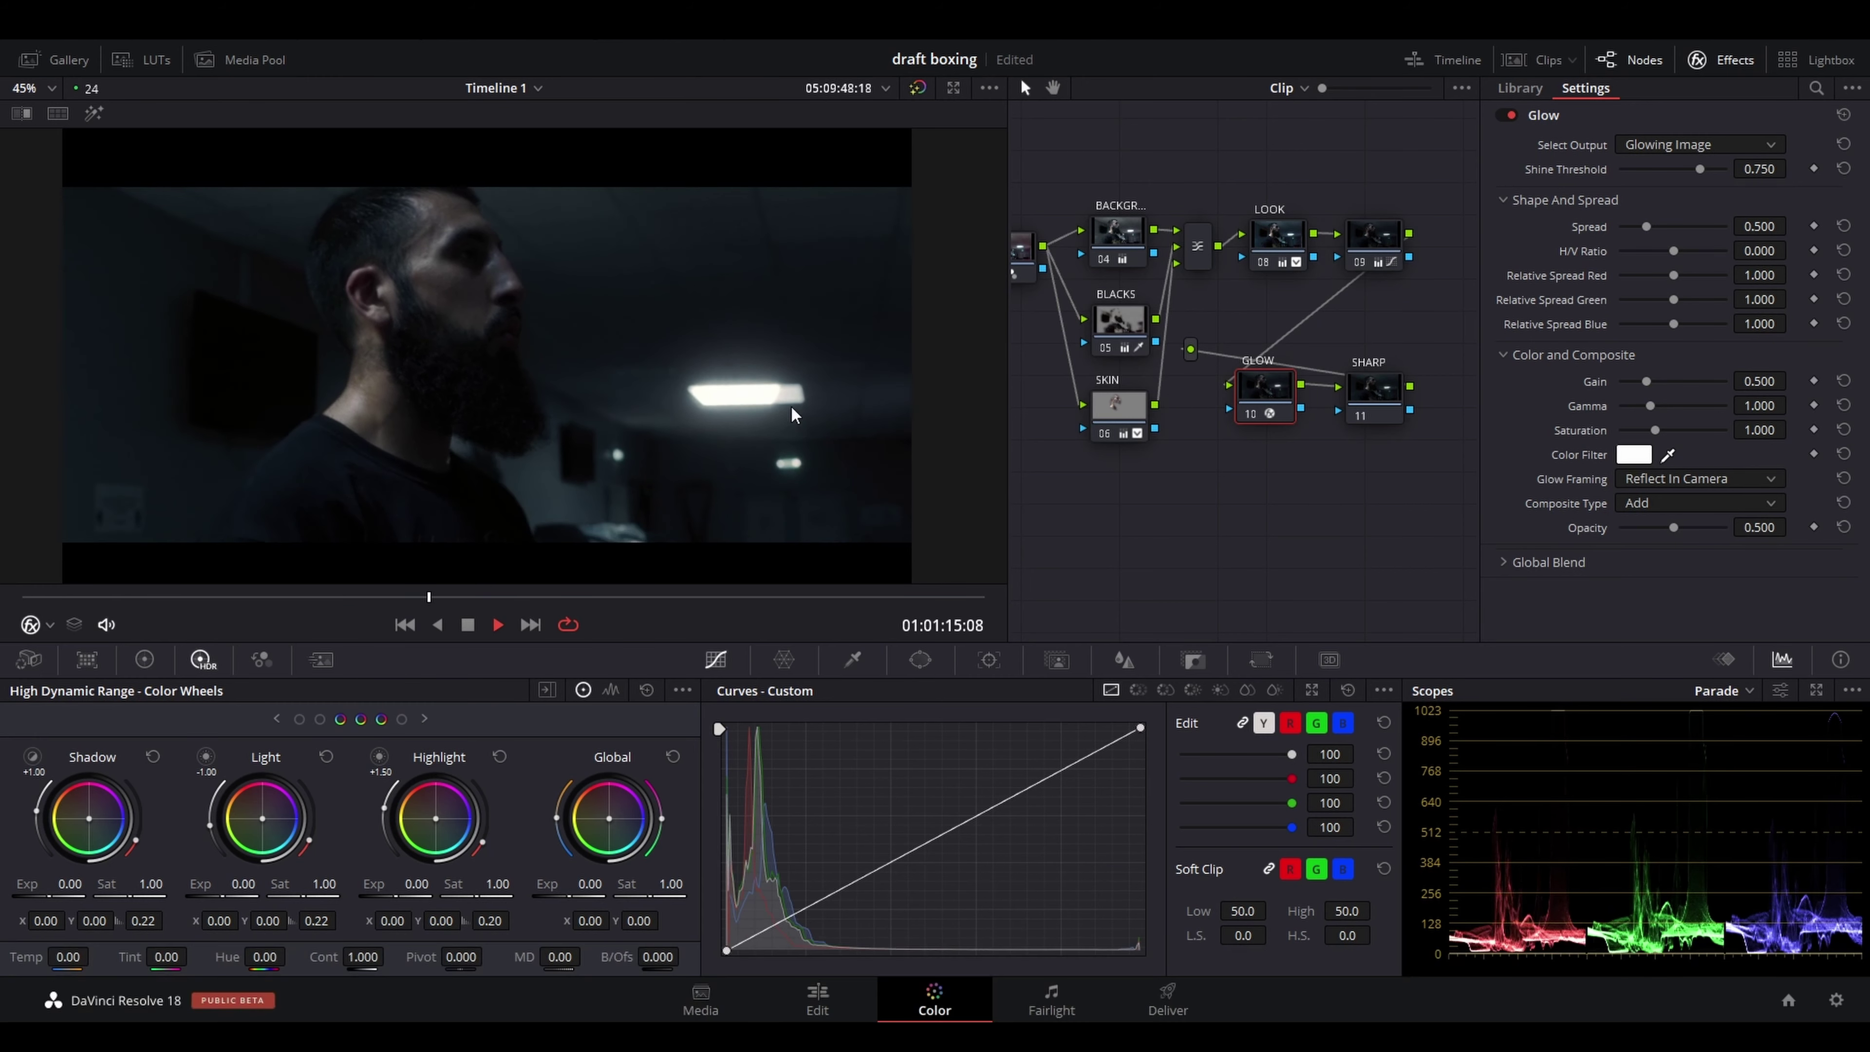
key(space)
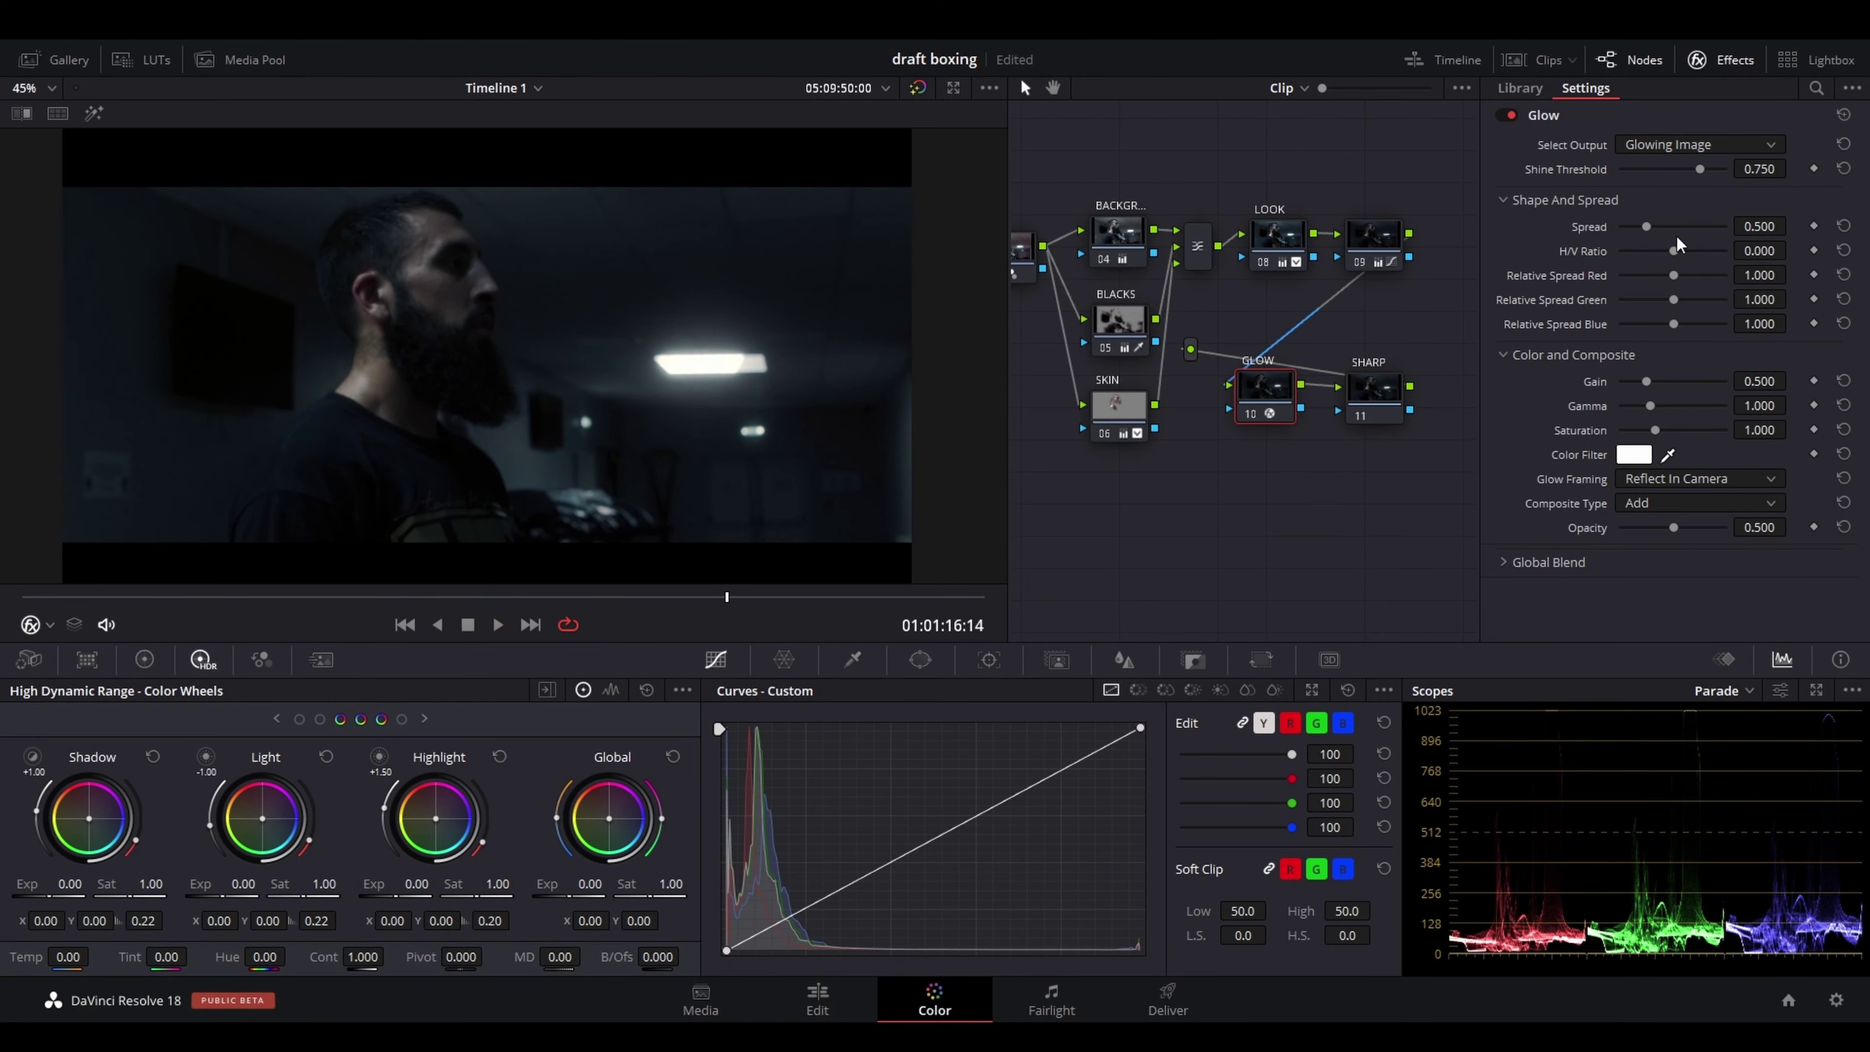
key(F4)
drag(1668, 230, 1538, 262)
drag(1658, 239, 1714, 199)
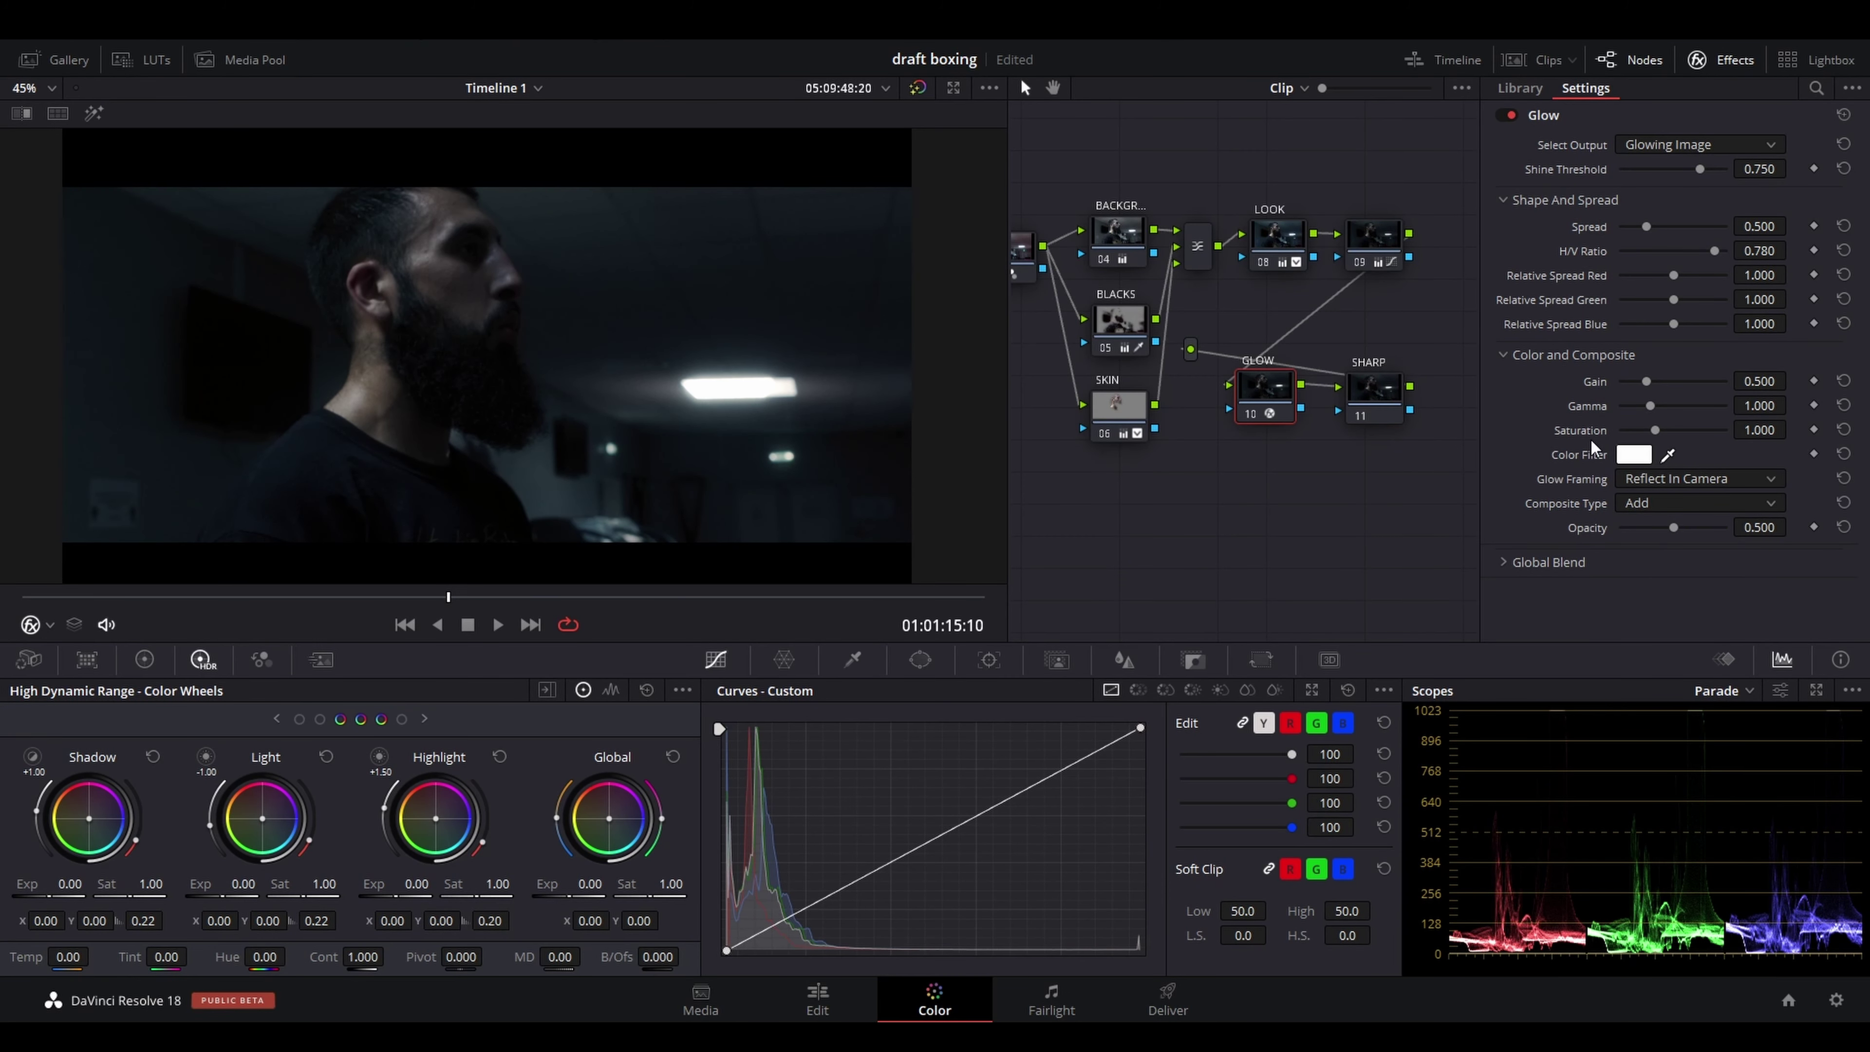
Change the Glow effect's color filter to light blue #0ca2ff
click(1632, 457)
click(992, 331)
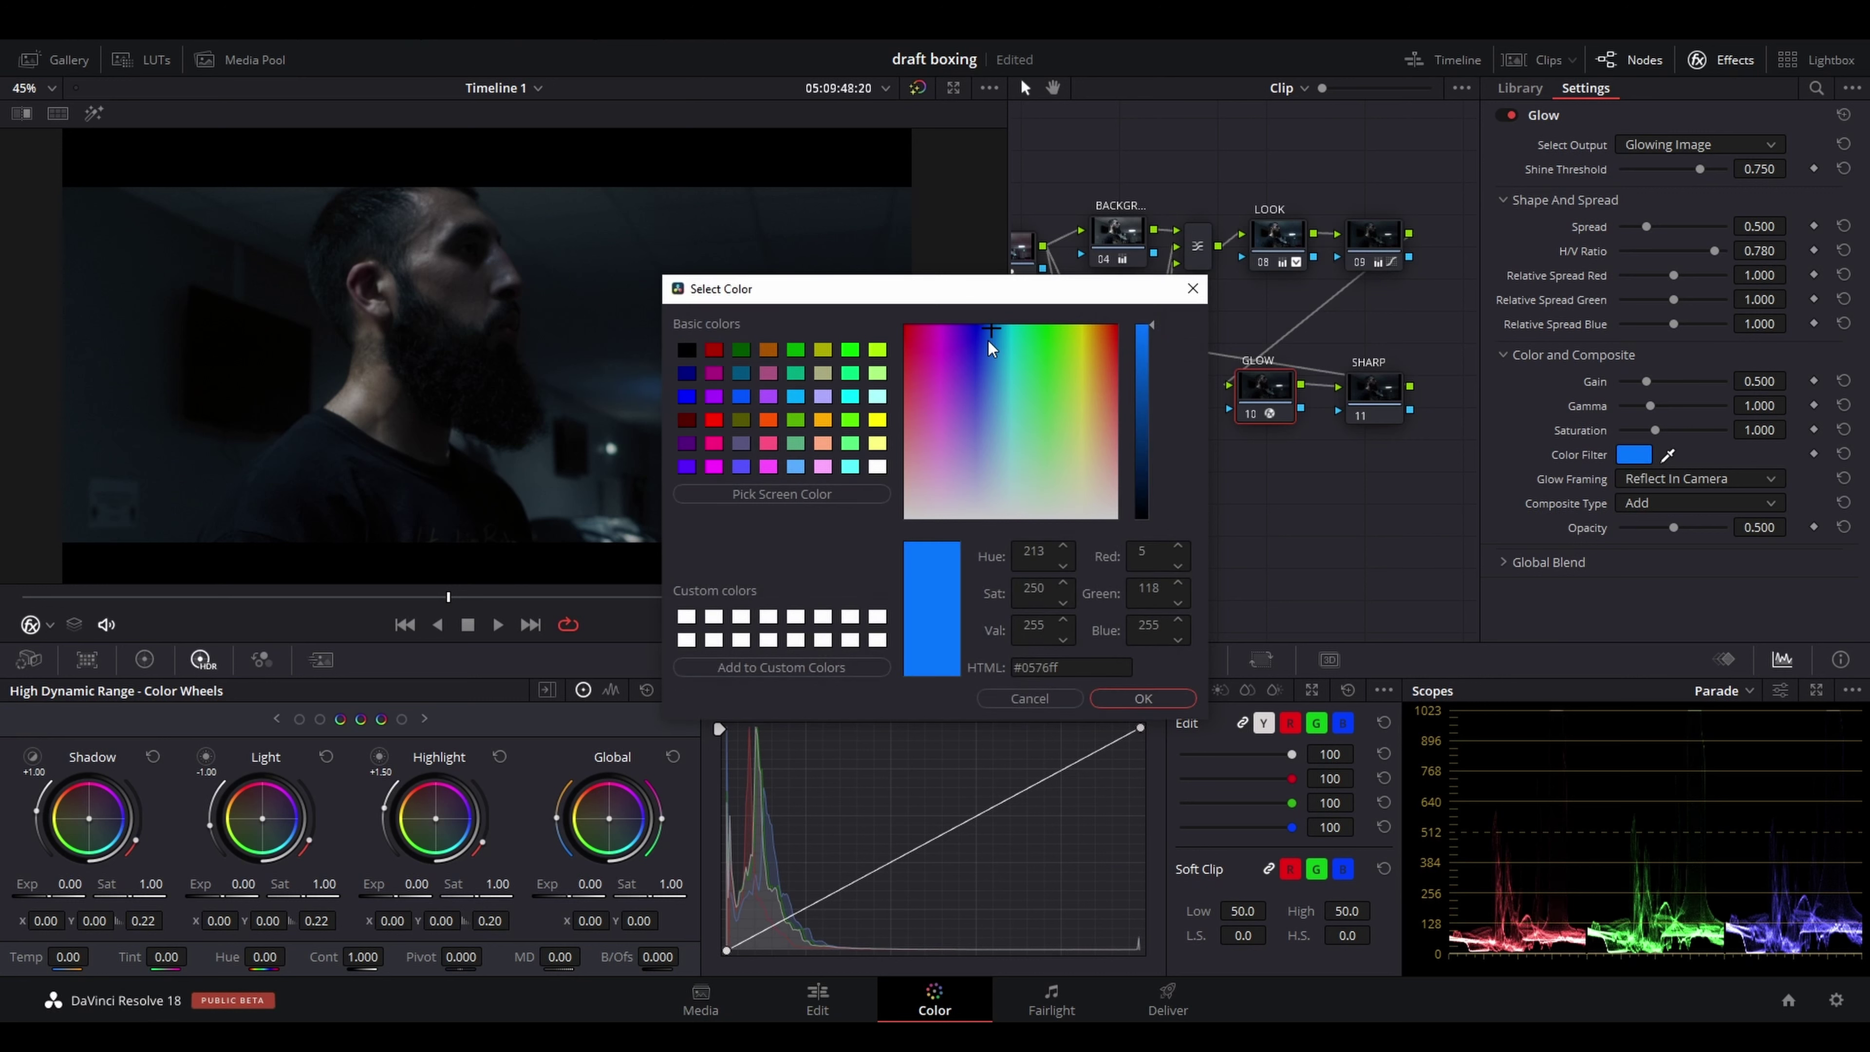
drag(987, 339, 998, 336)
click(1122, 695)
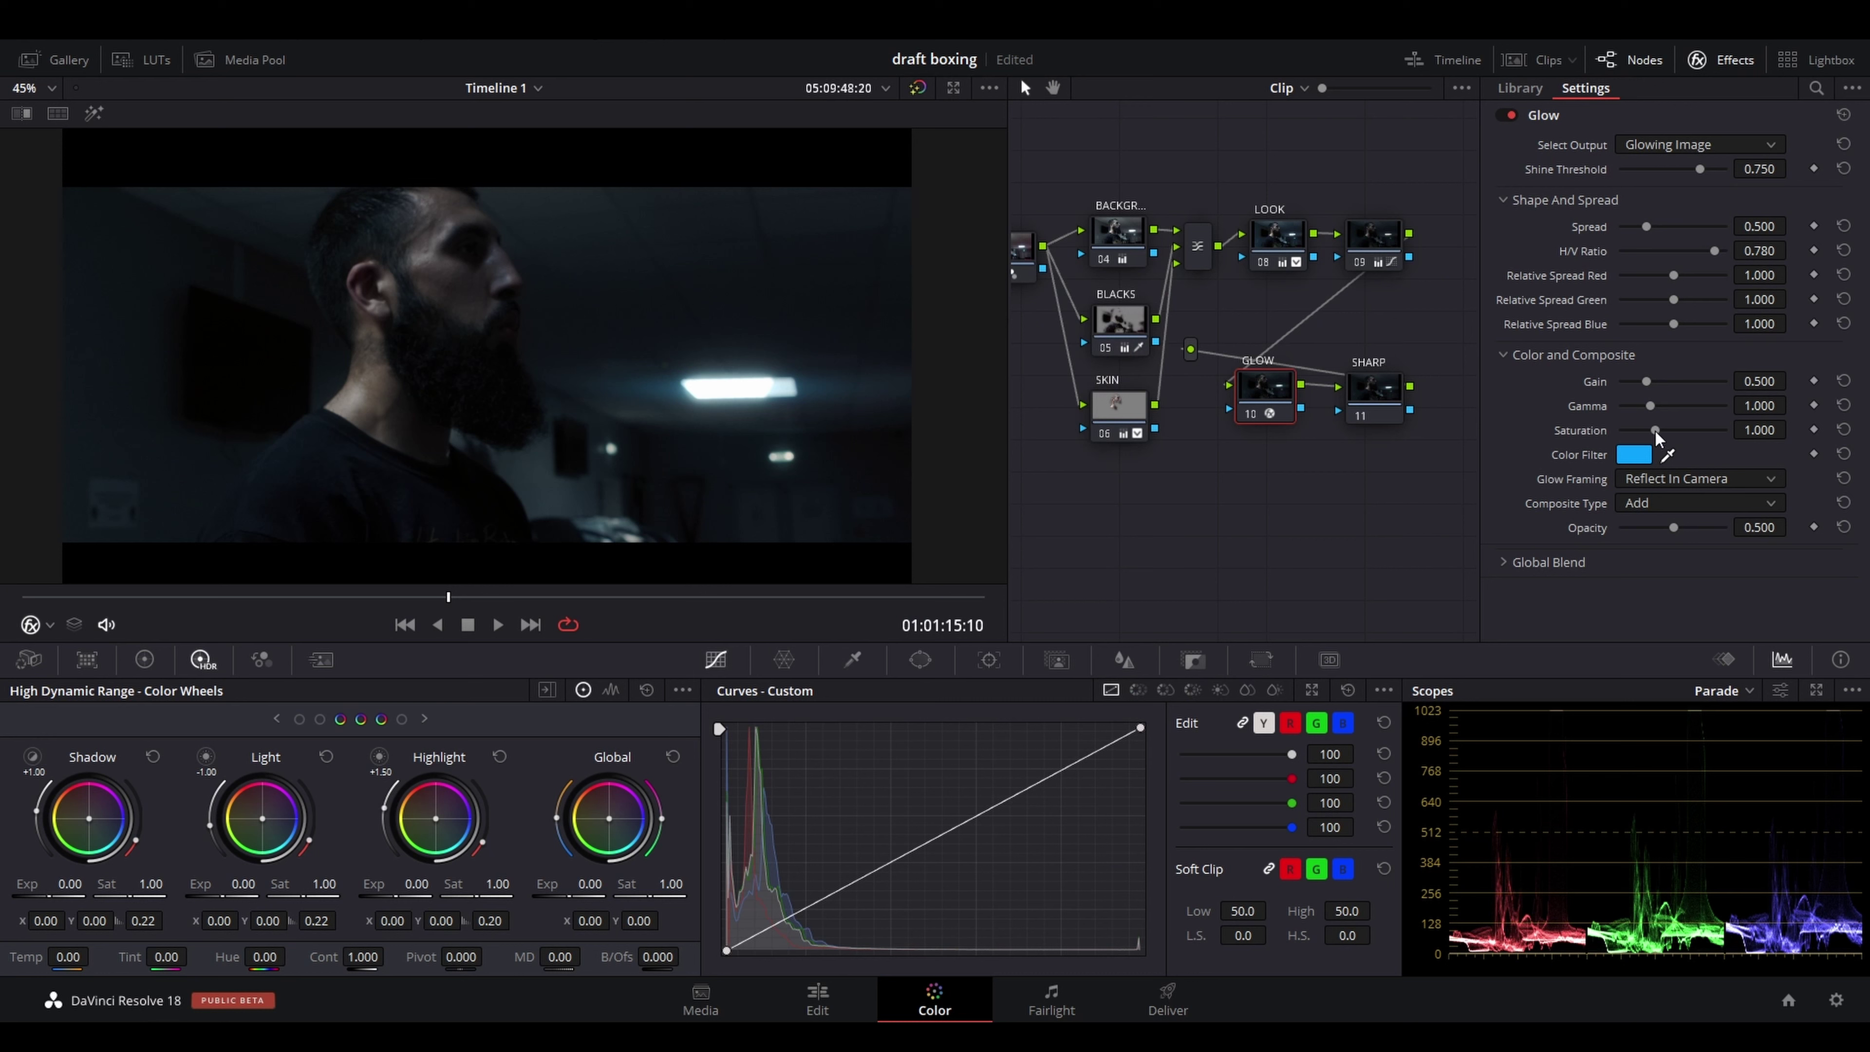
Set the Glow effect's saturation to 0.495 and check the clip in full-screen and normal playback
drag(1655, 431, 1730, 431)
drag(1742, 434, 1634, 430)
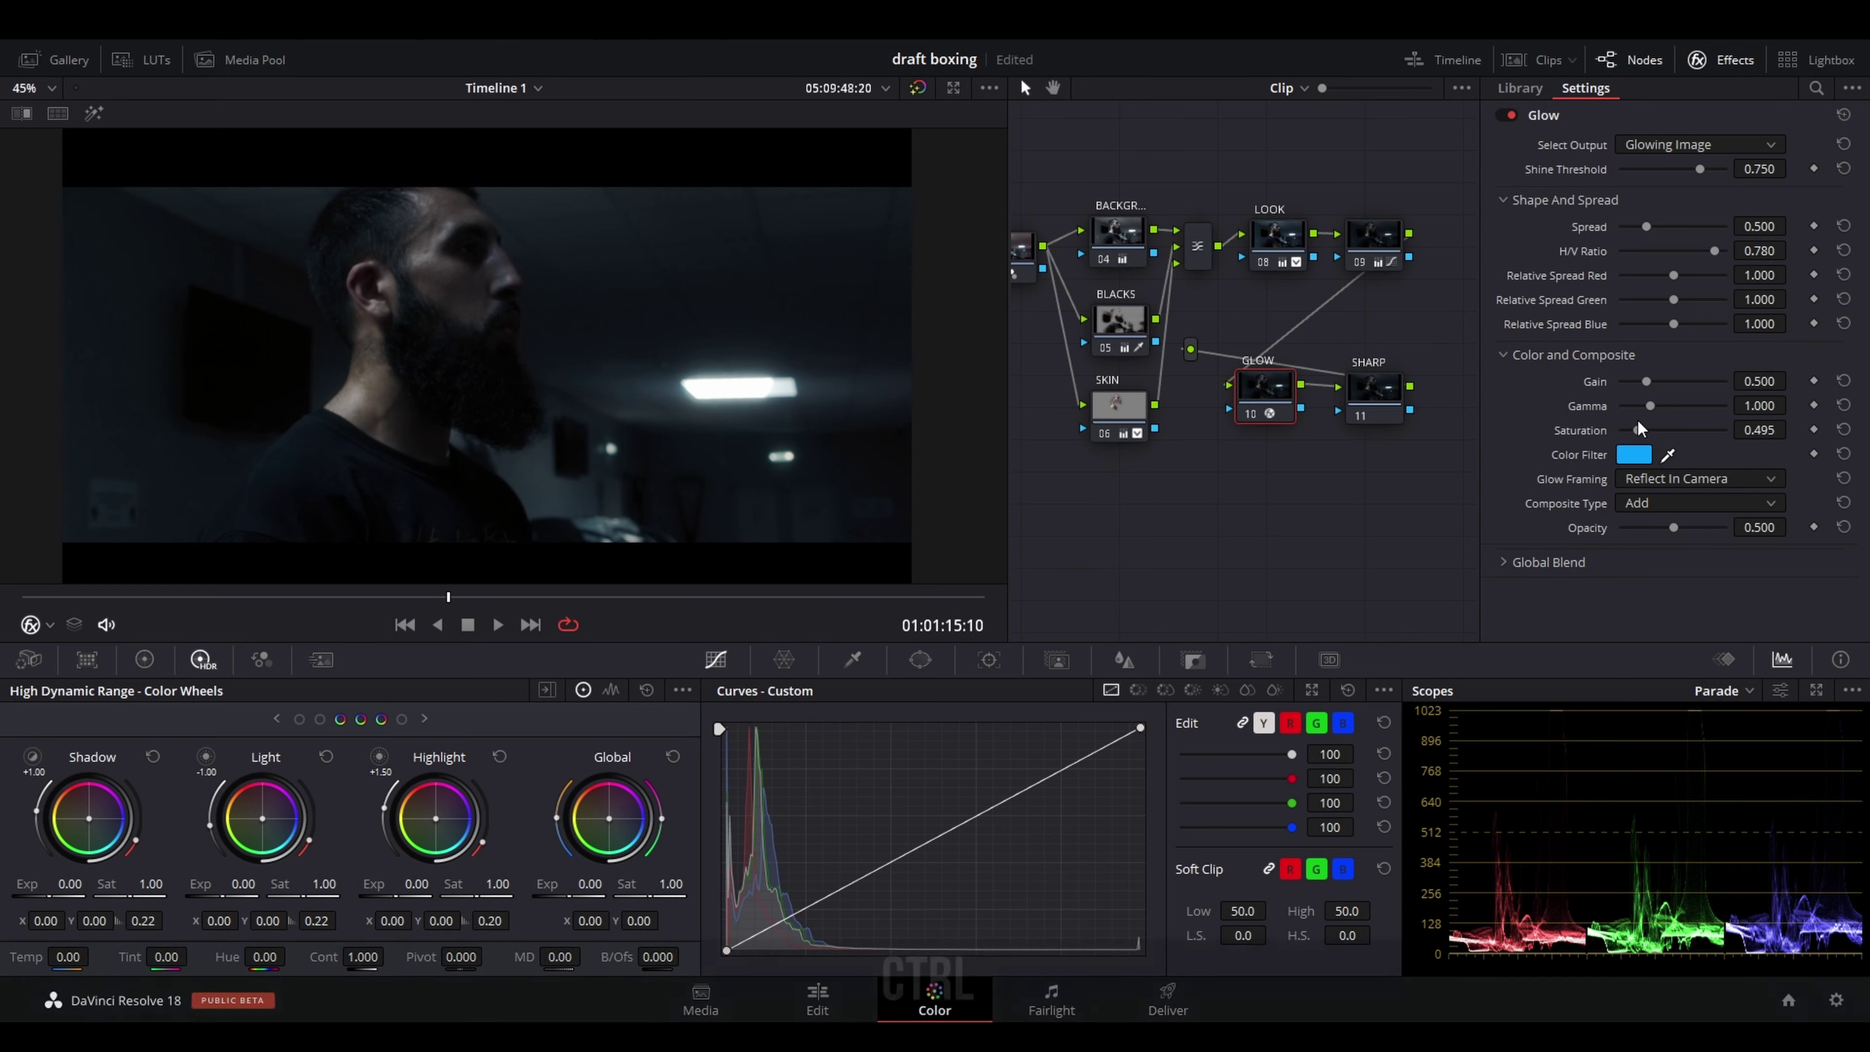
key(ctrl+f)
key(space)
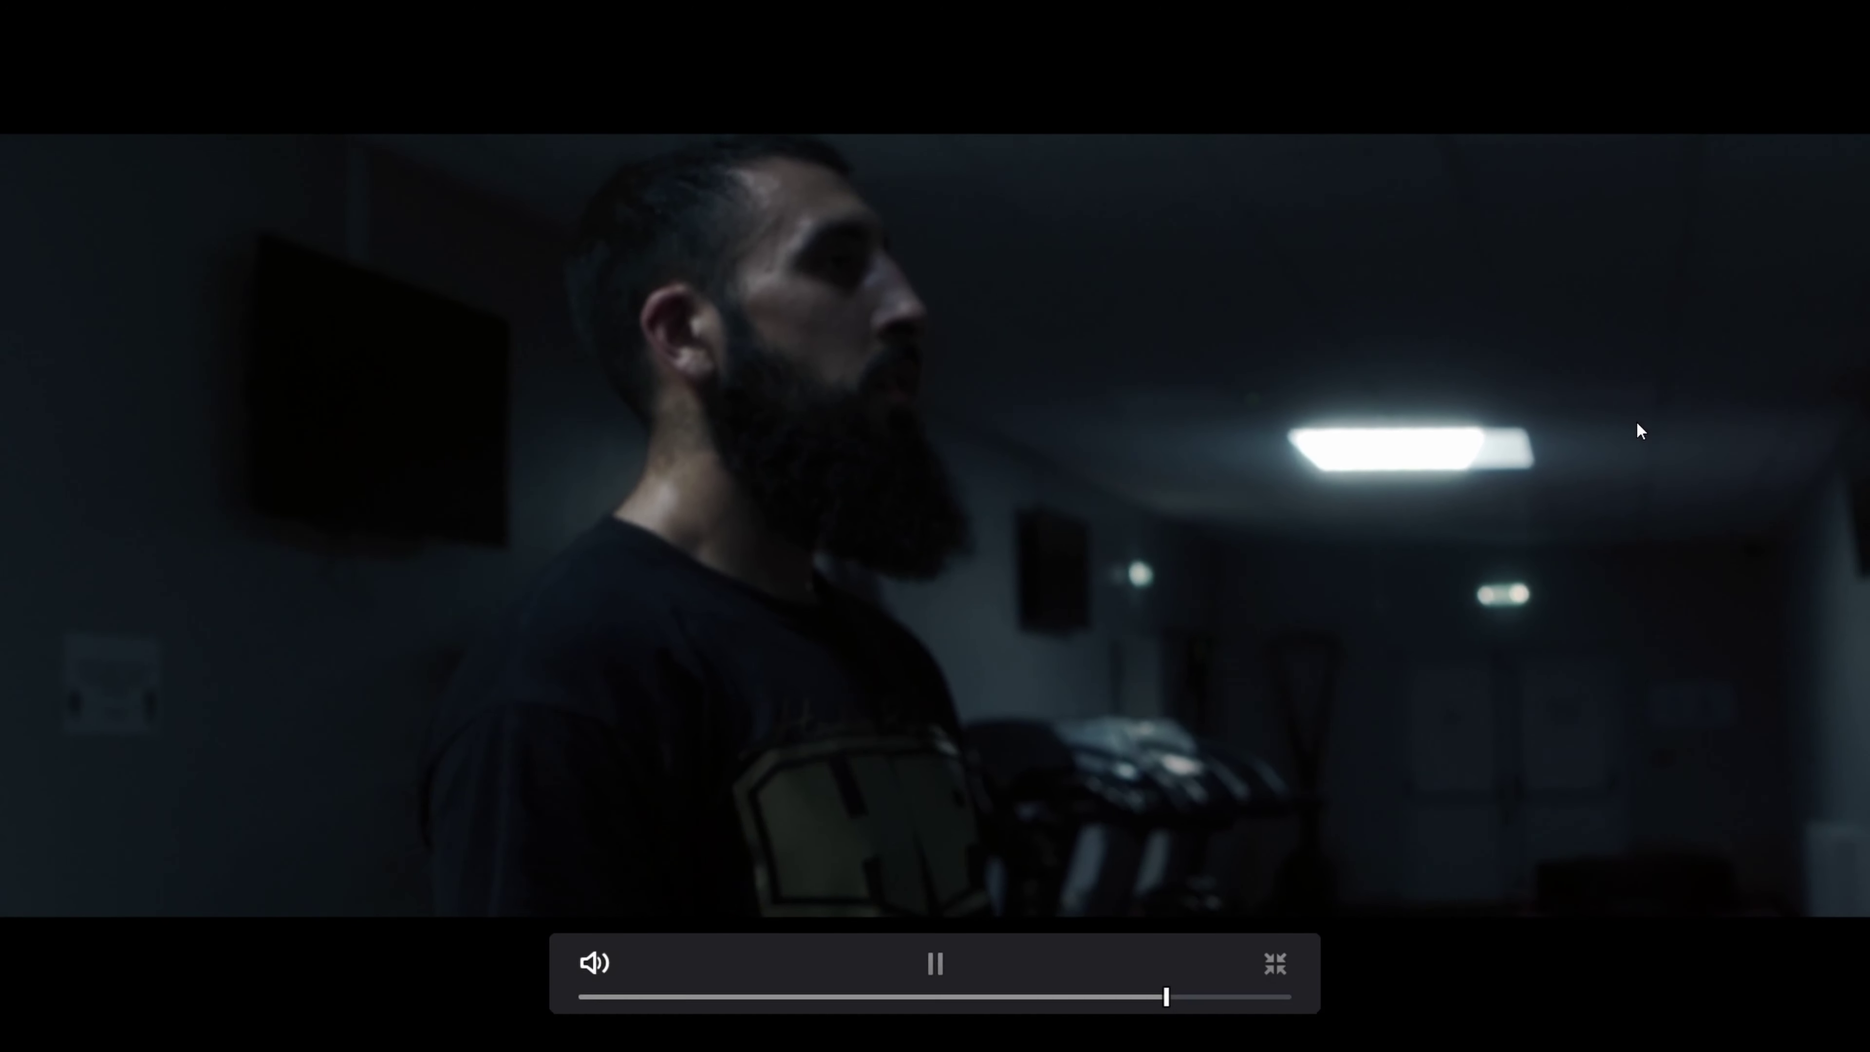
key(space)
key(Escape)
key(space)
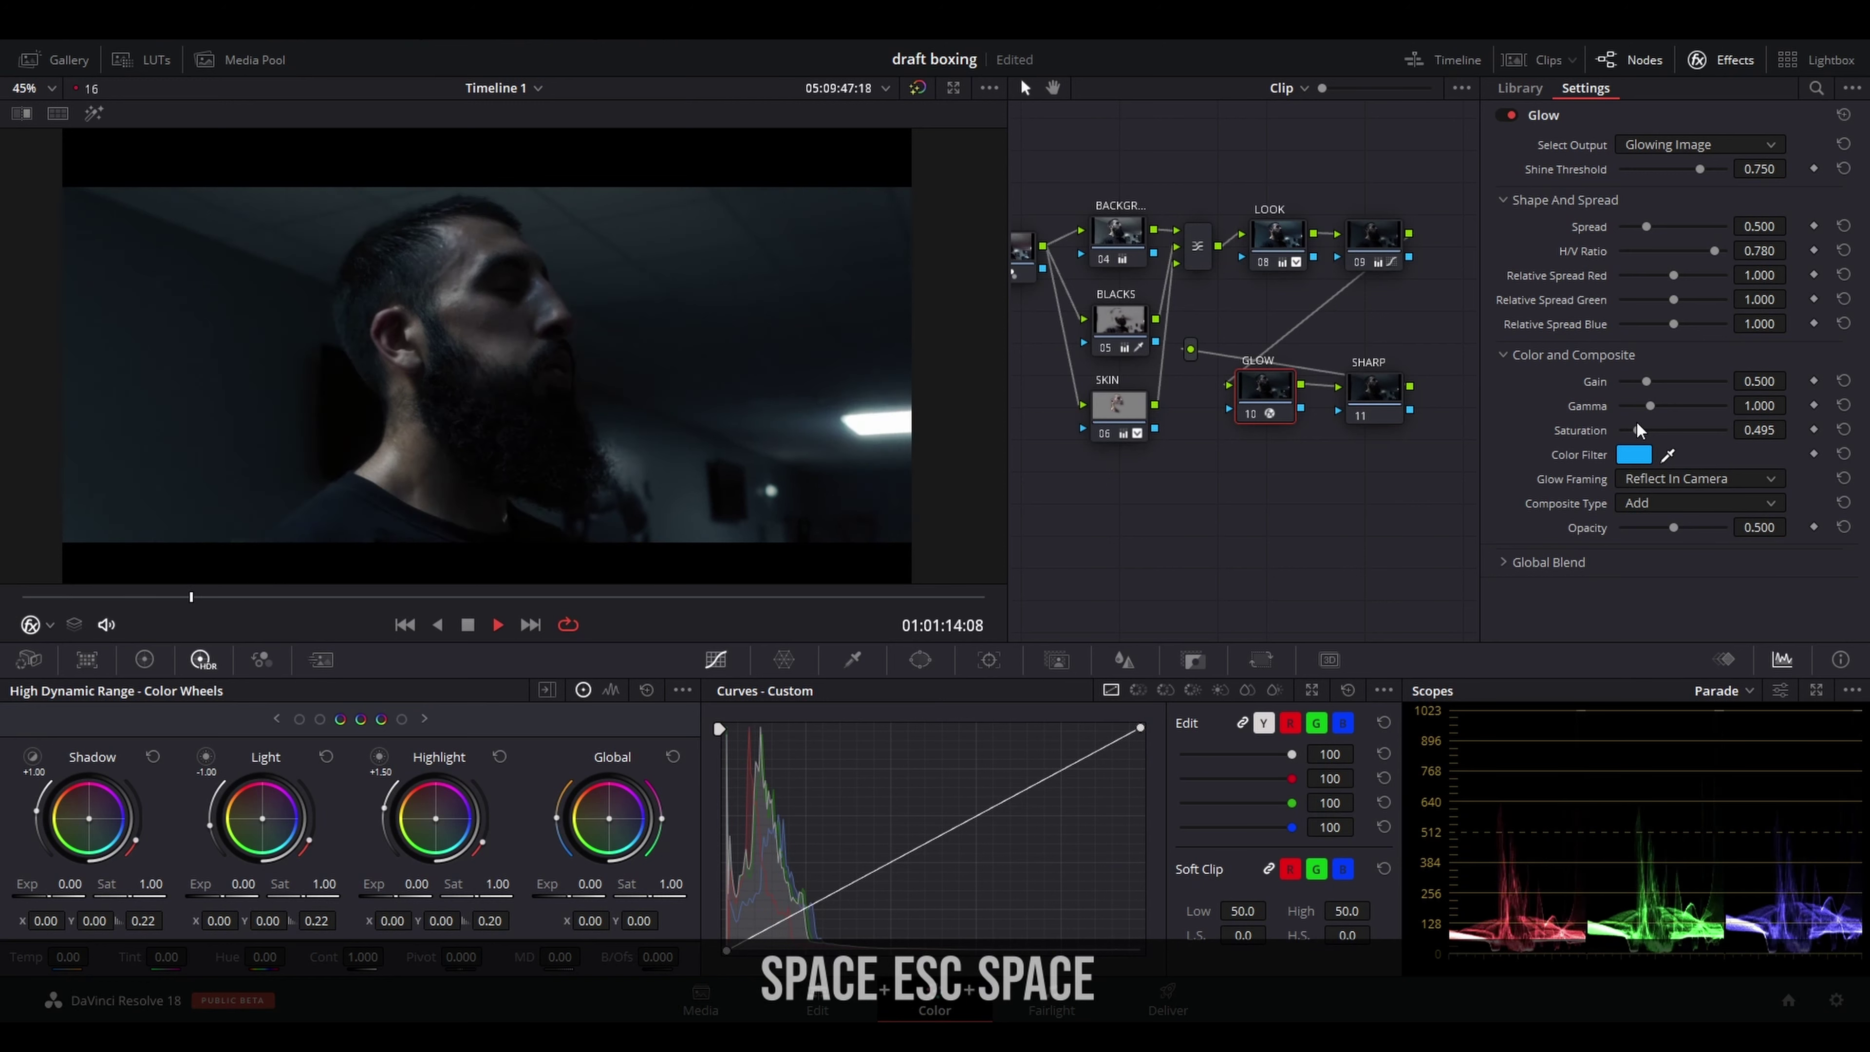
key(space)
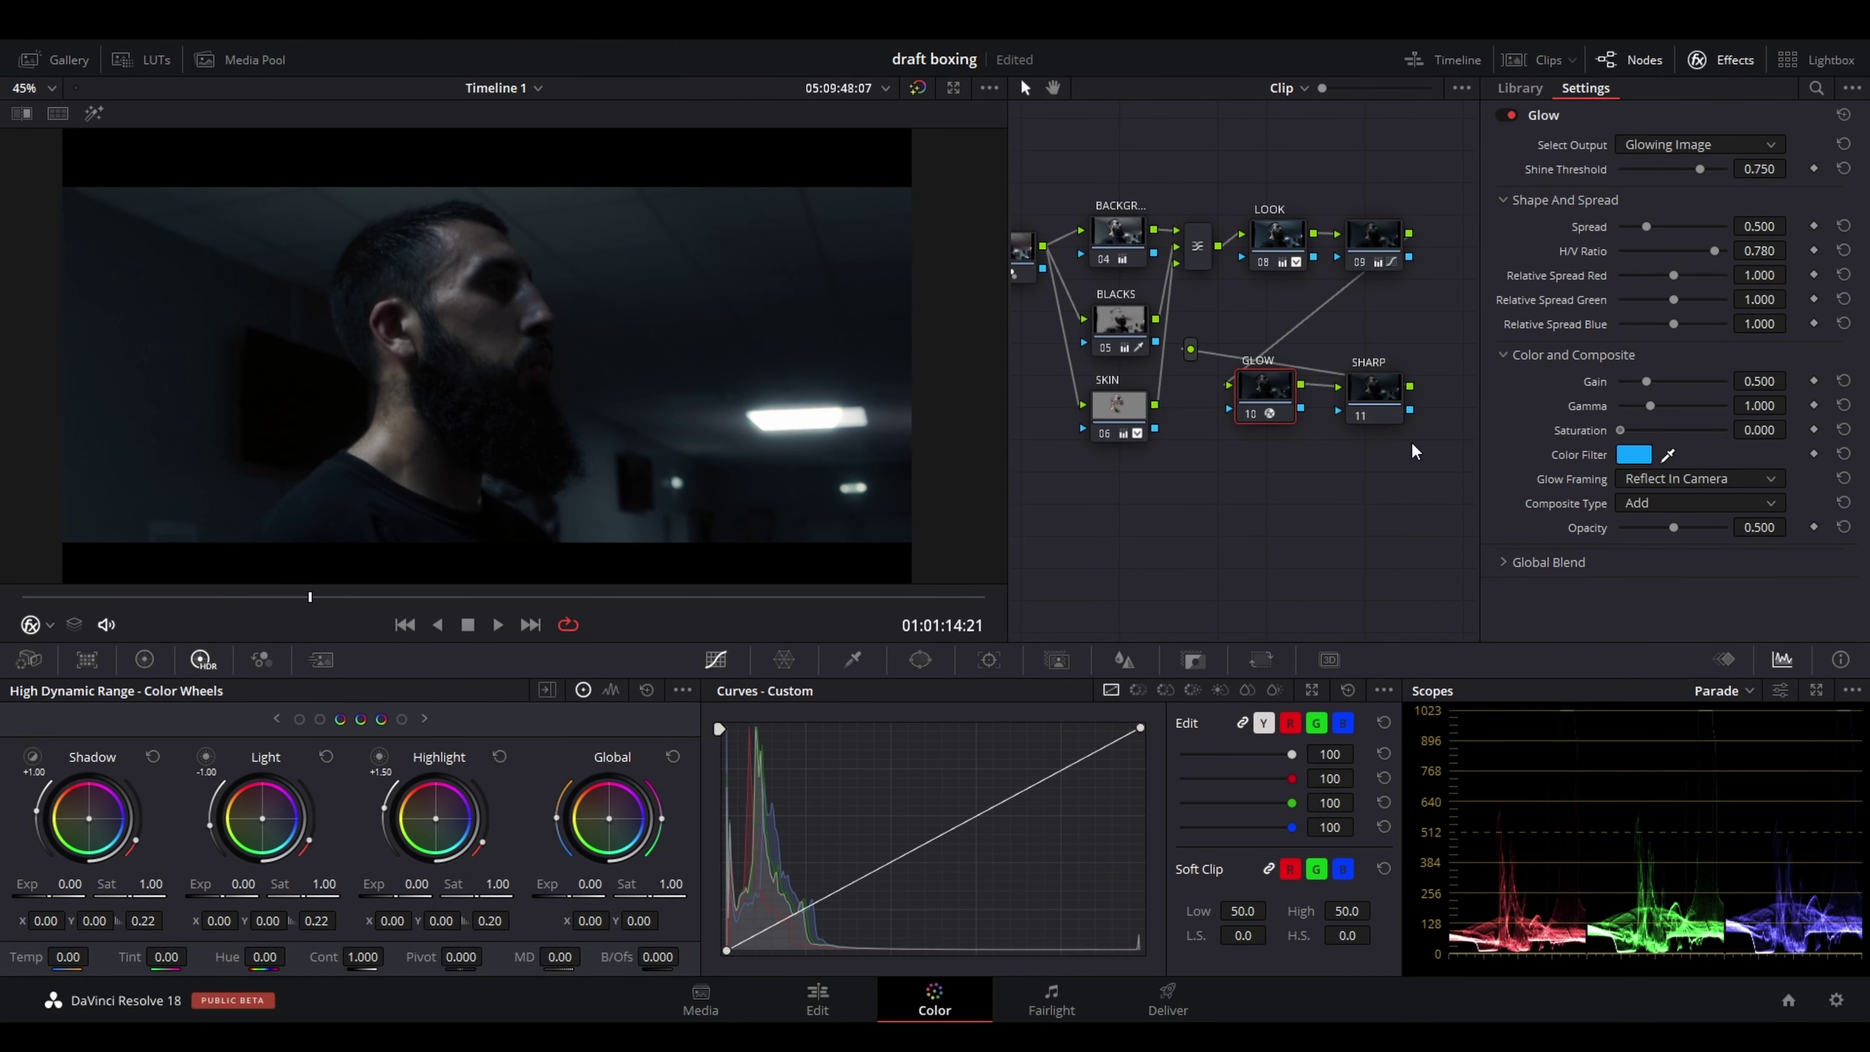
Set the Glow effect's saturation to 1.074 and its color filter to orange #ff8c00
drag(1637, 431, 1658, 430)
click(1639, 454)
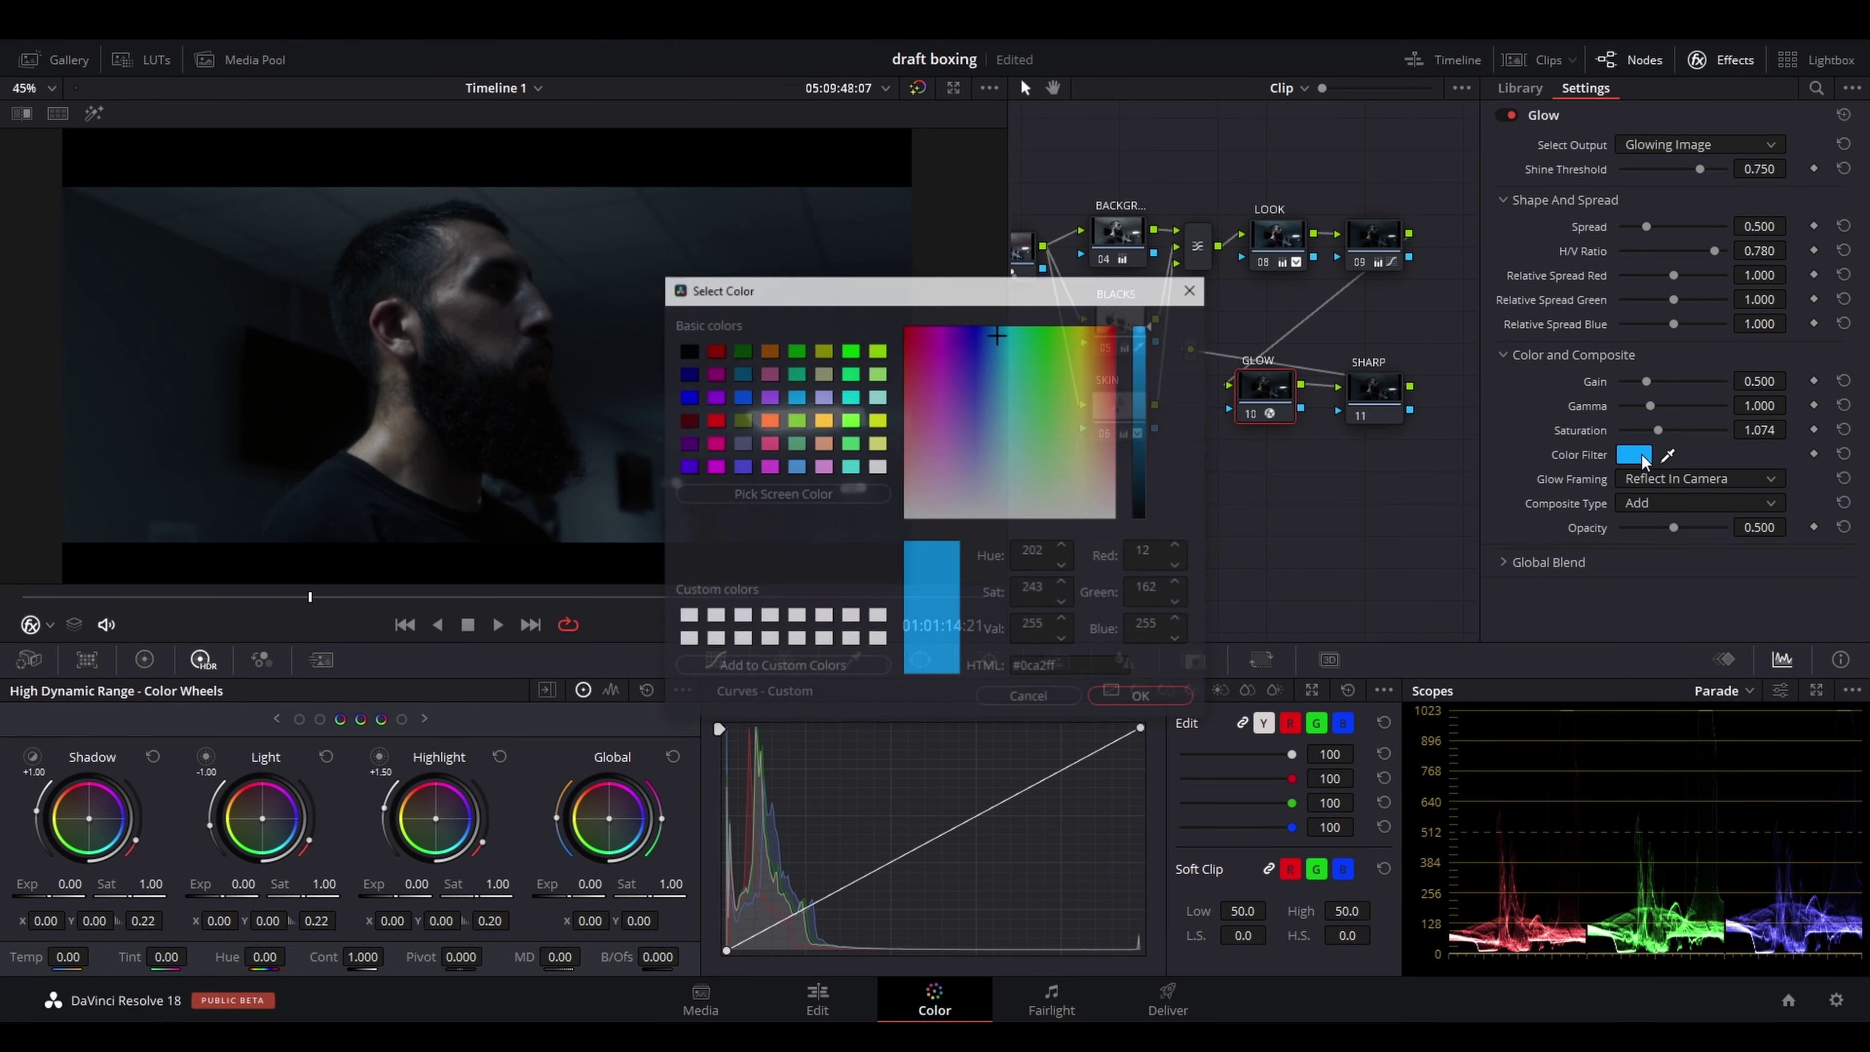
click(1097, 326)
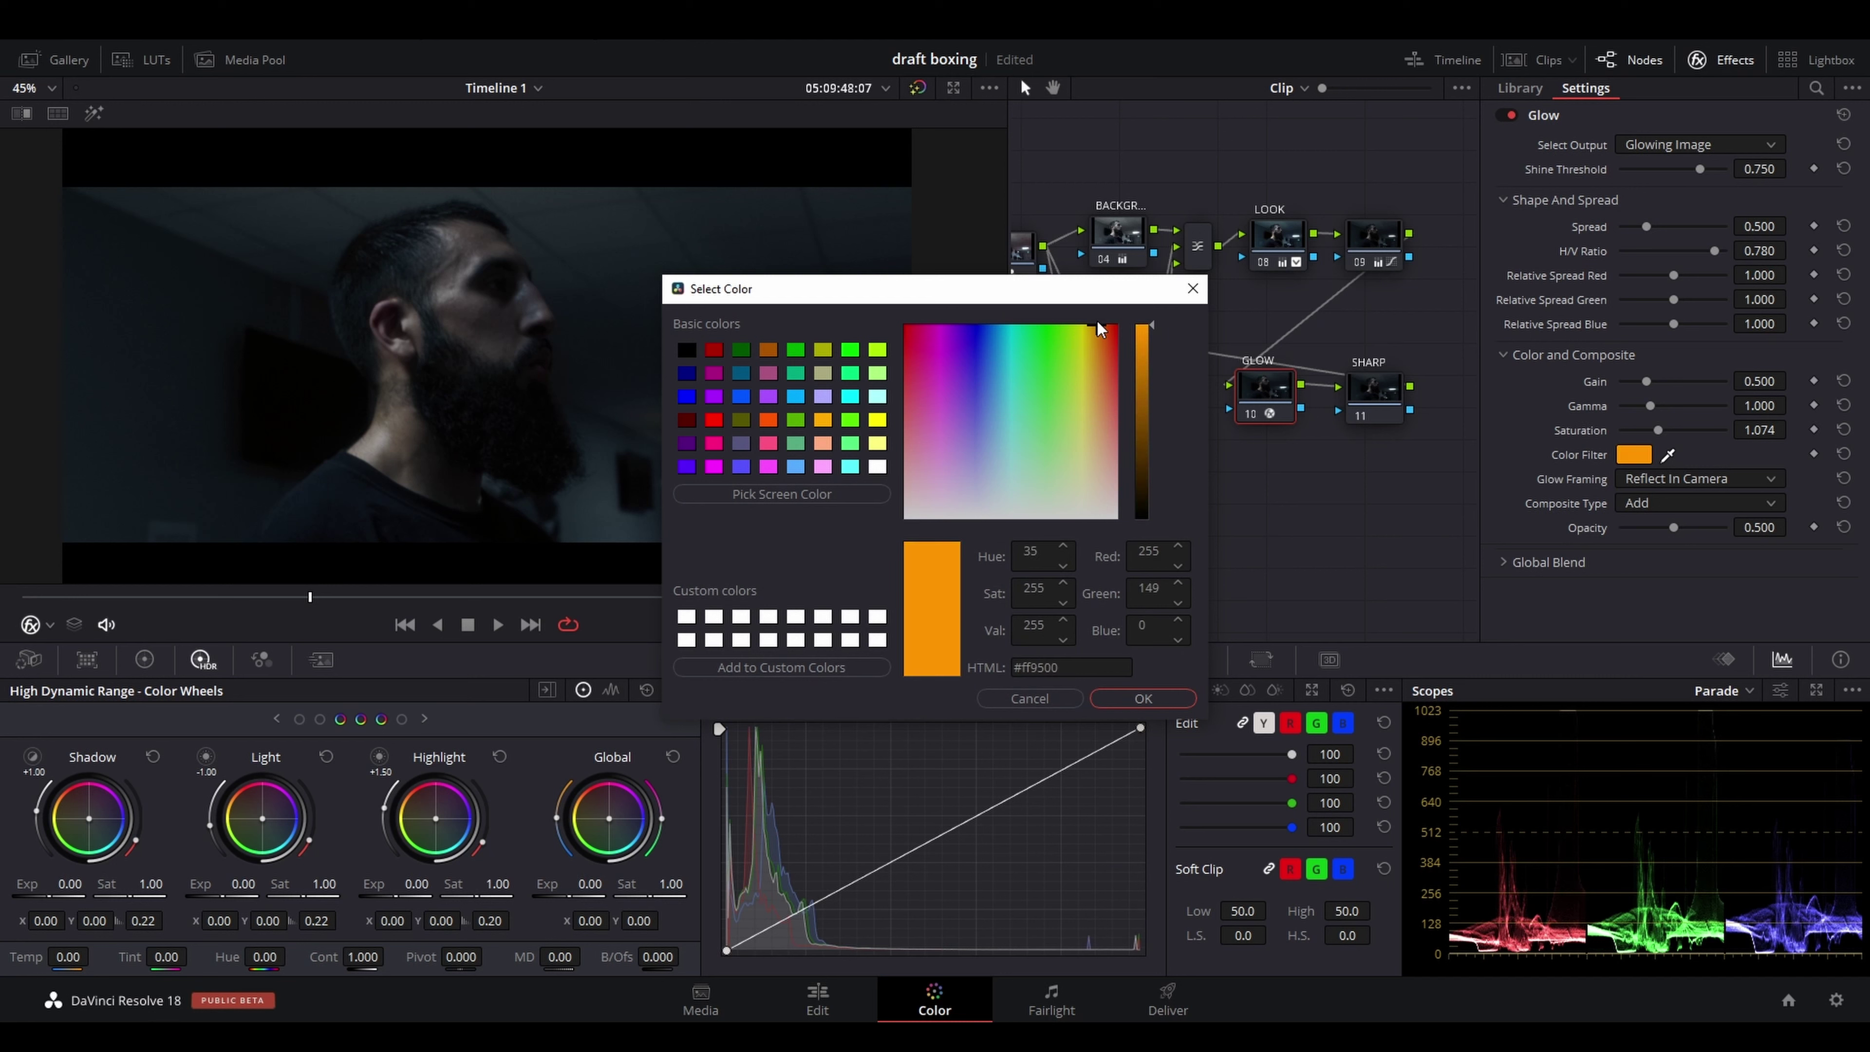
click(1154, 696)
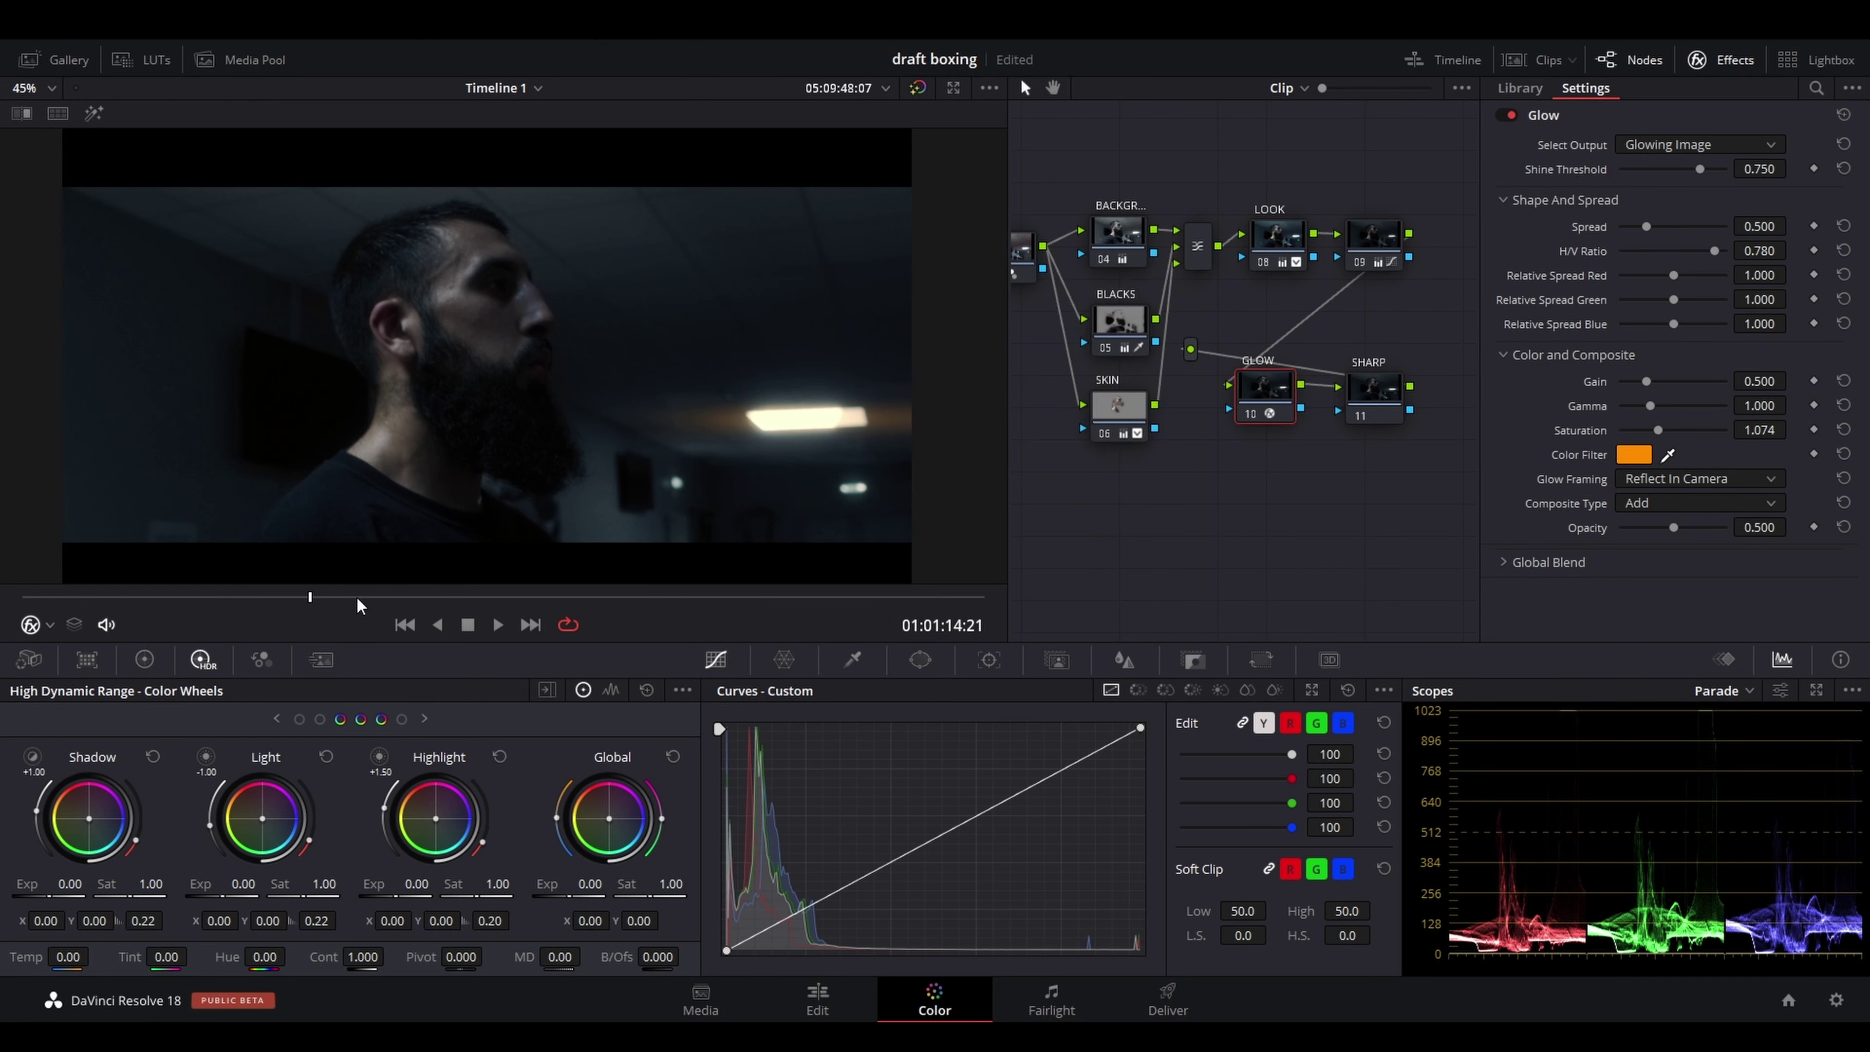
Save the project and play the clip full screen to judge the orange glow around the ceiling light
mouse_move(305, 600)
mouse_down()
mouse_move(266, 598)
mouse_move(505, 594)
mouse_move(304, 588)
mouse_move(324, 583)
mouse_up()
key(ctrl+s)
key(ctrl+f)
key(space)
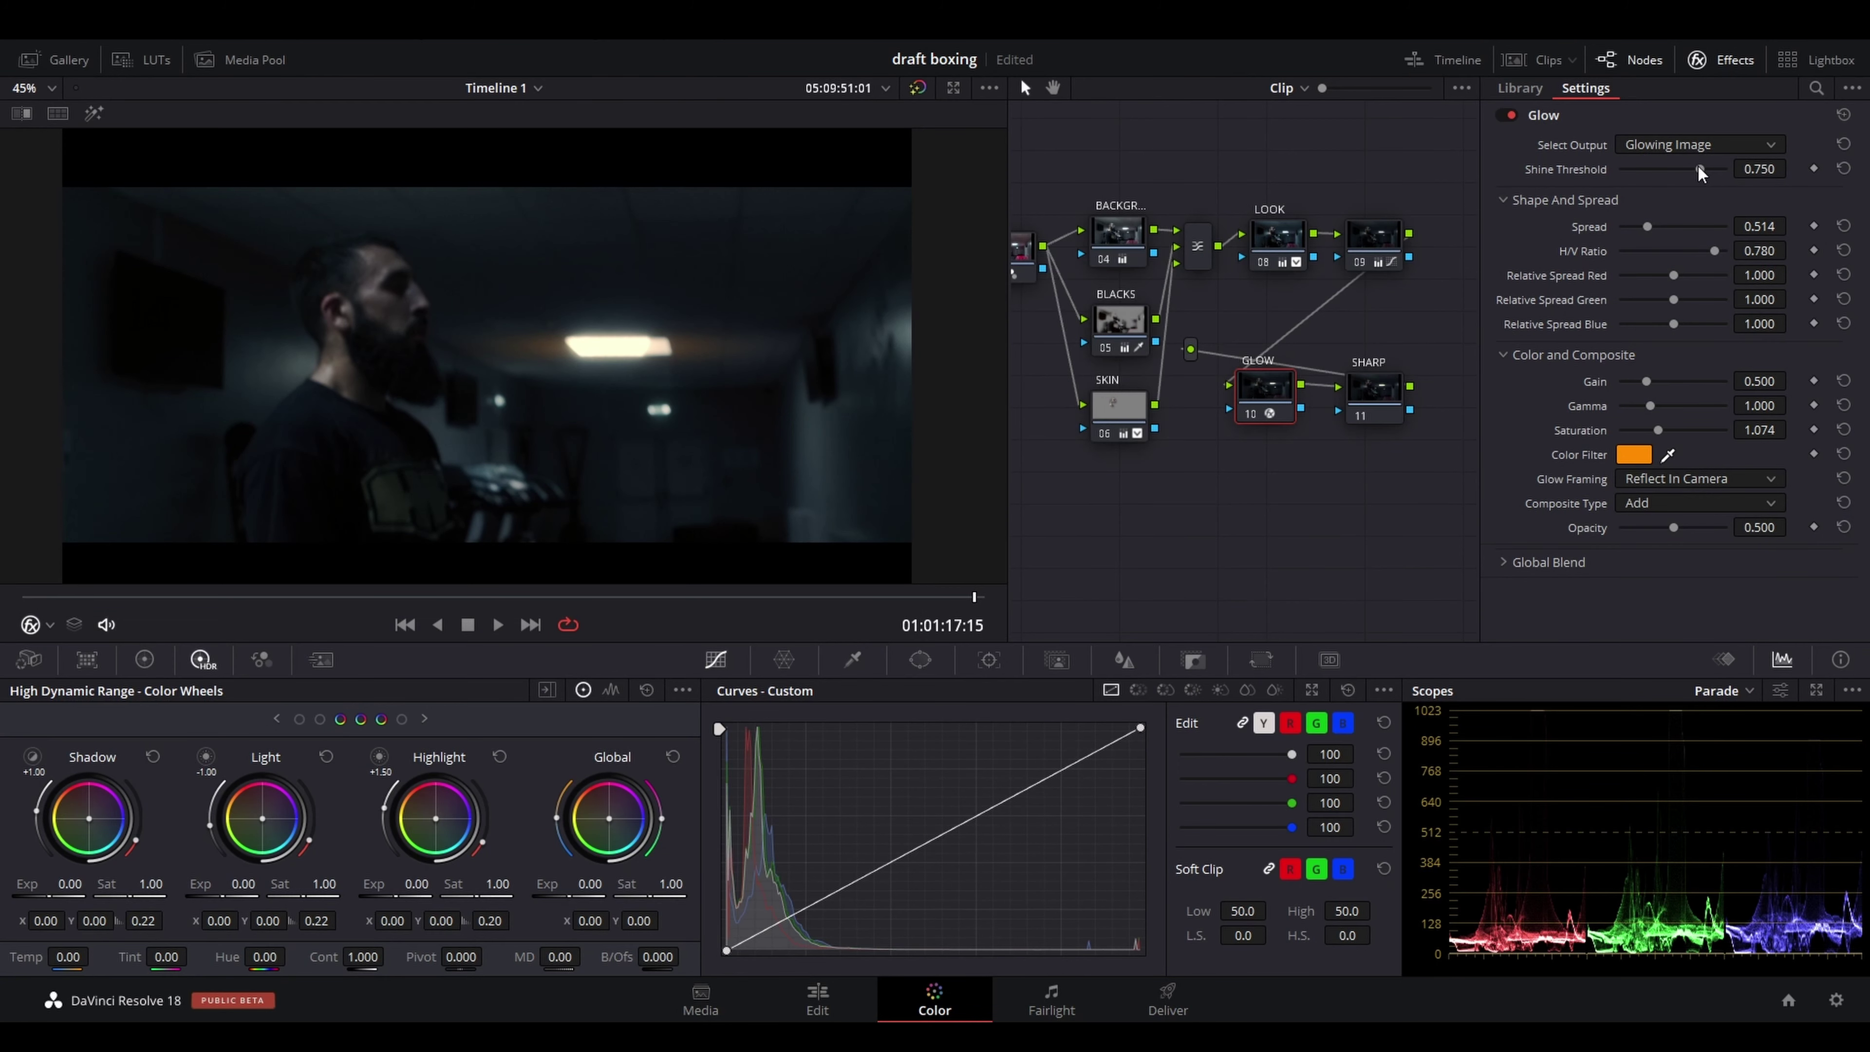
Set the glow's Shine Threshold to 0.780, Spread 1.064, H/V Ratio 0.853, Gain 1.046, Gamma 2.075 and Saturation 1.266, and check it full screen
mouse_move(1697, 166)
mouse_down()
mouse_move(1618, 185)
mouse_move(1674, 150)
mouse_move(1713, 158)
mouse_up()
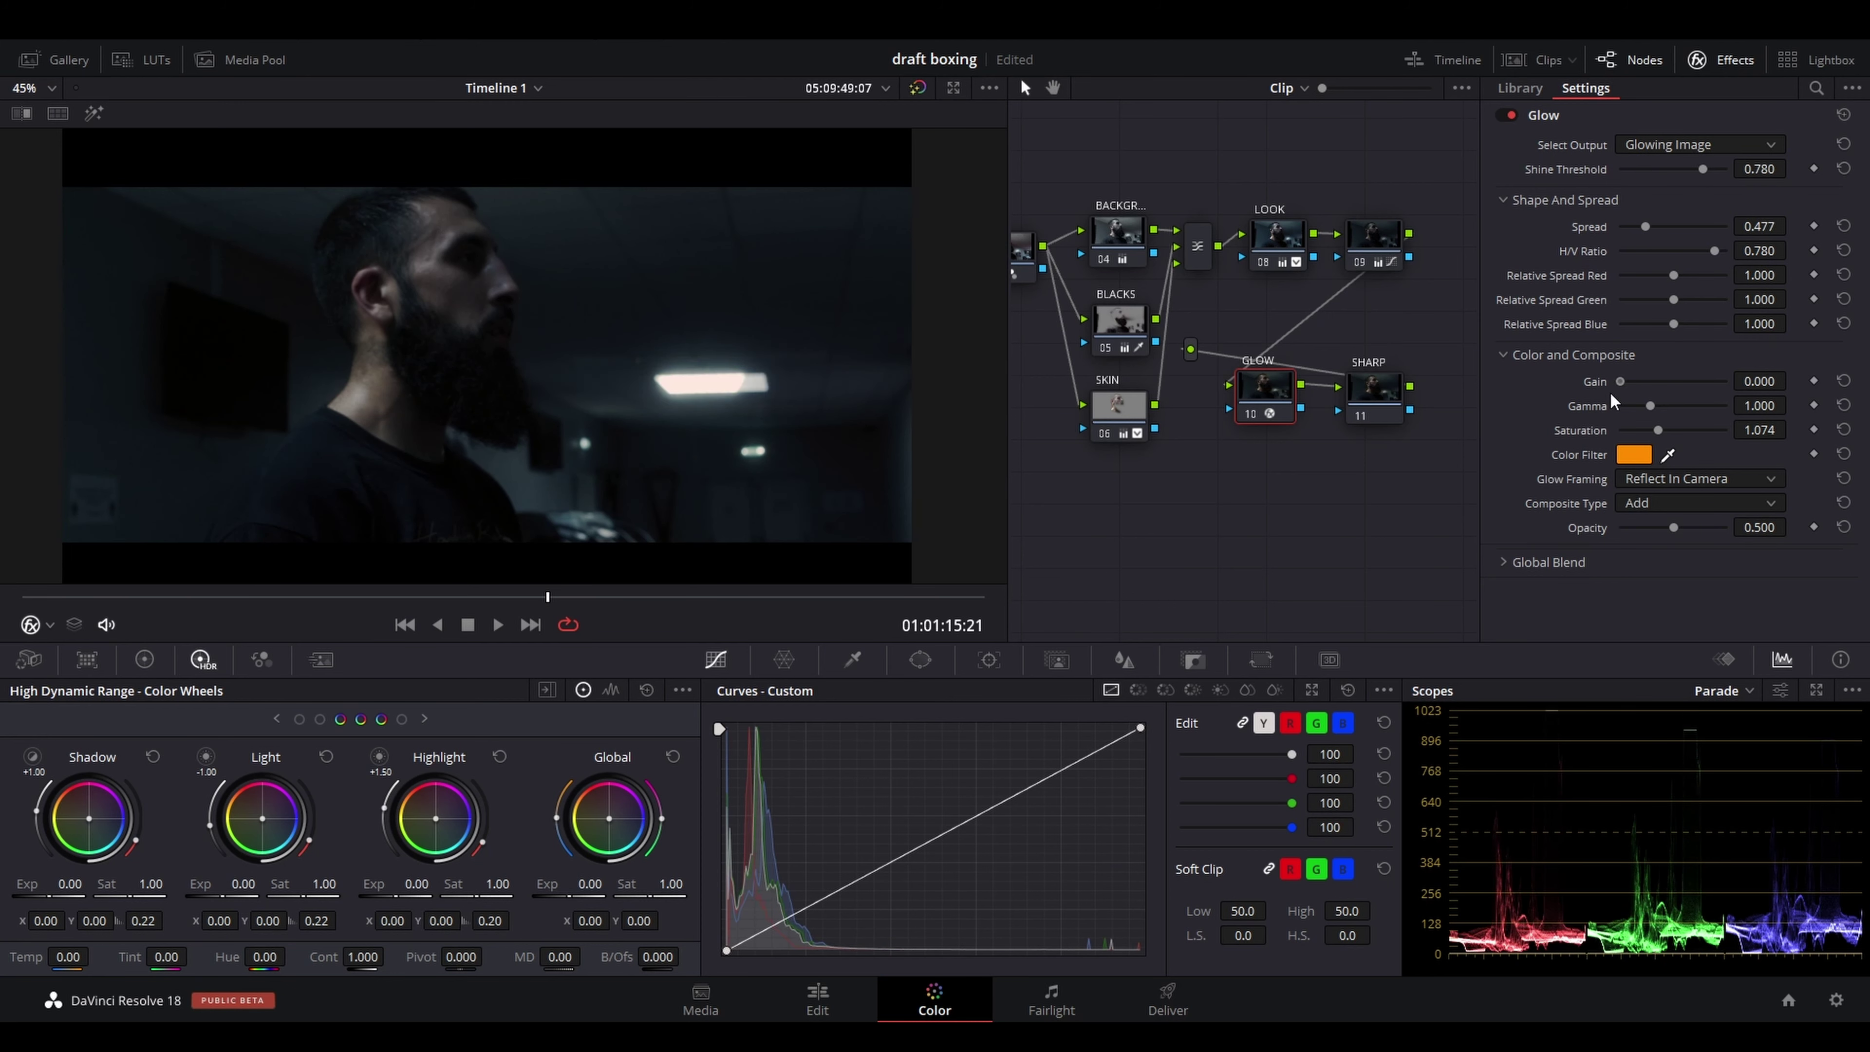
drag(1611, 395, 1665, 433)
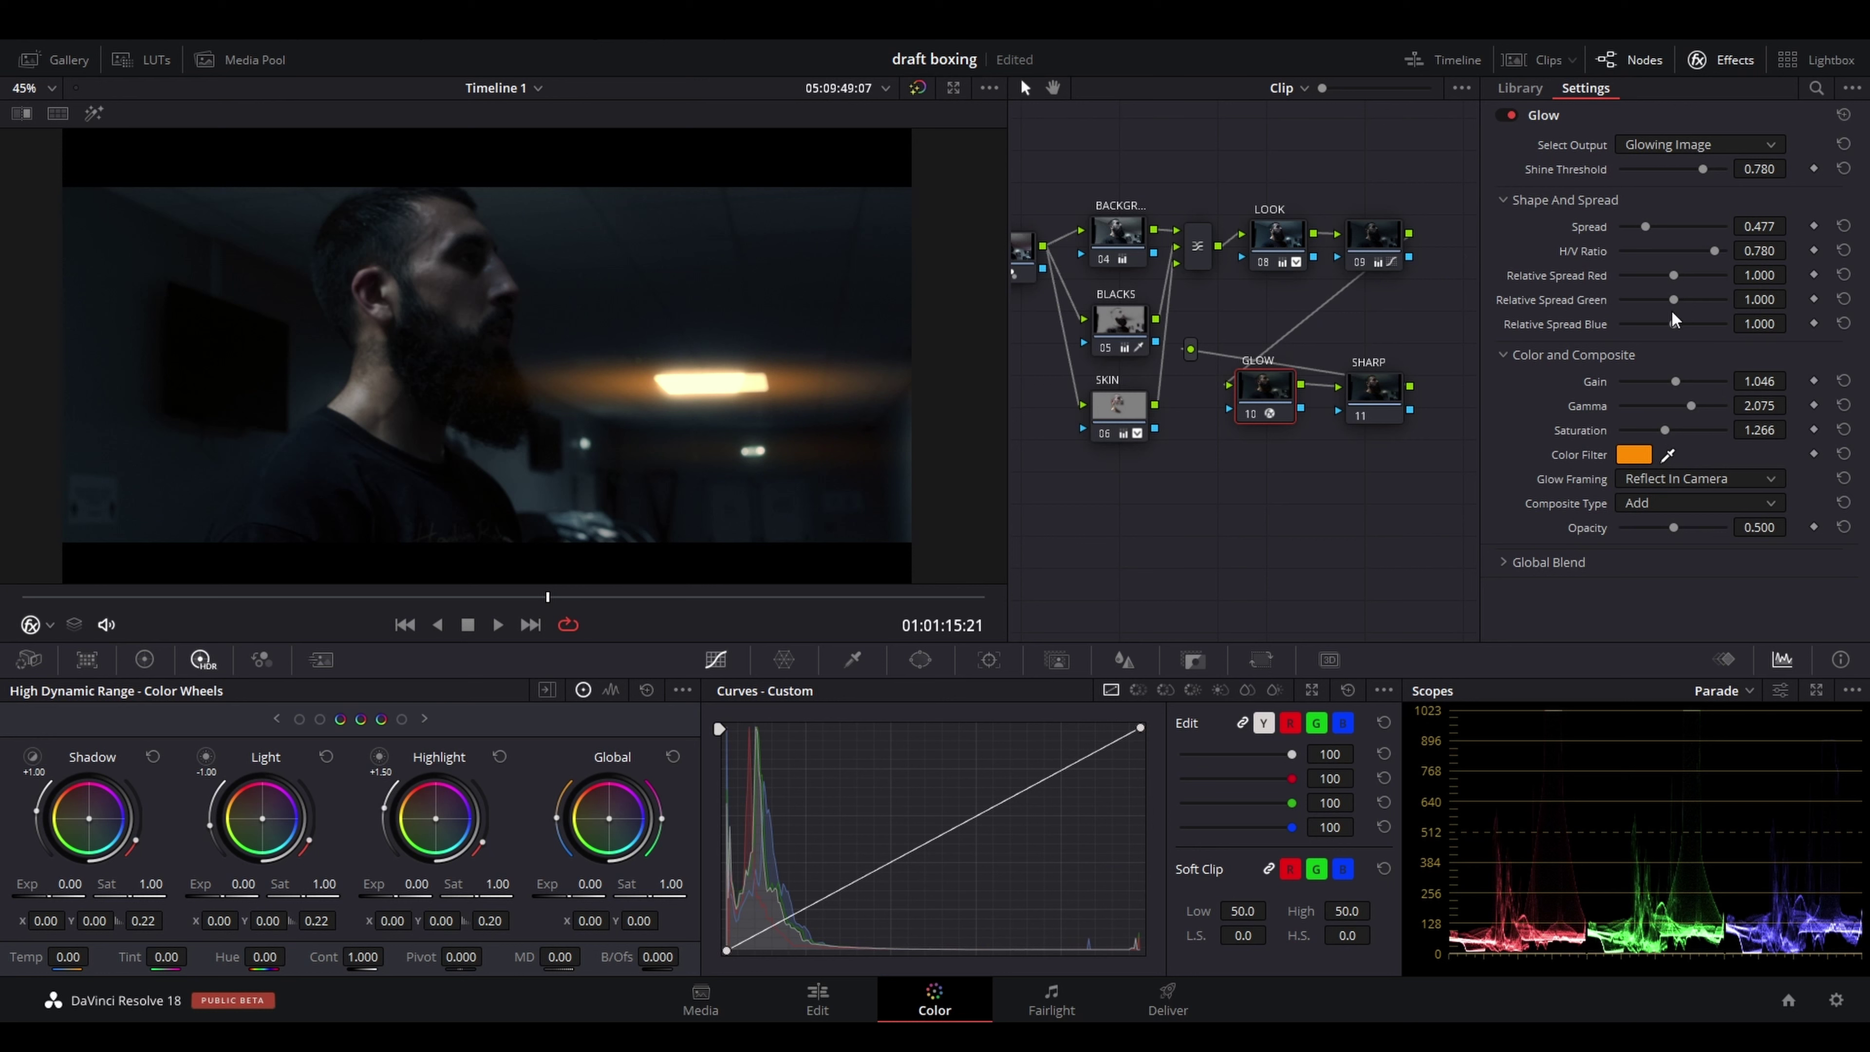
drag(1724, 242, 1676, 227)
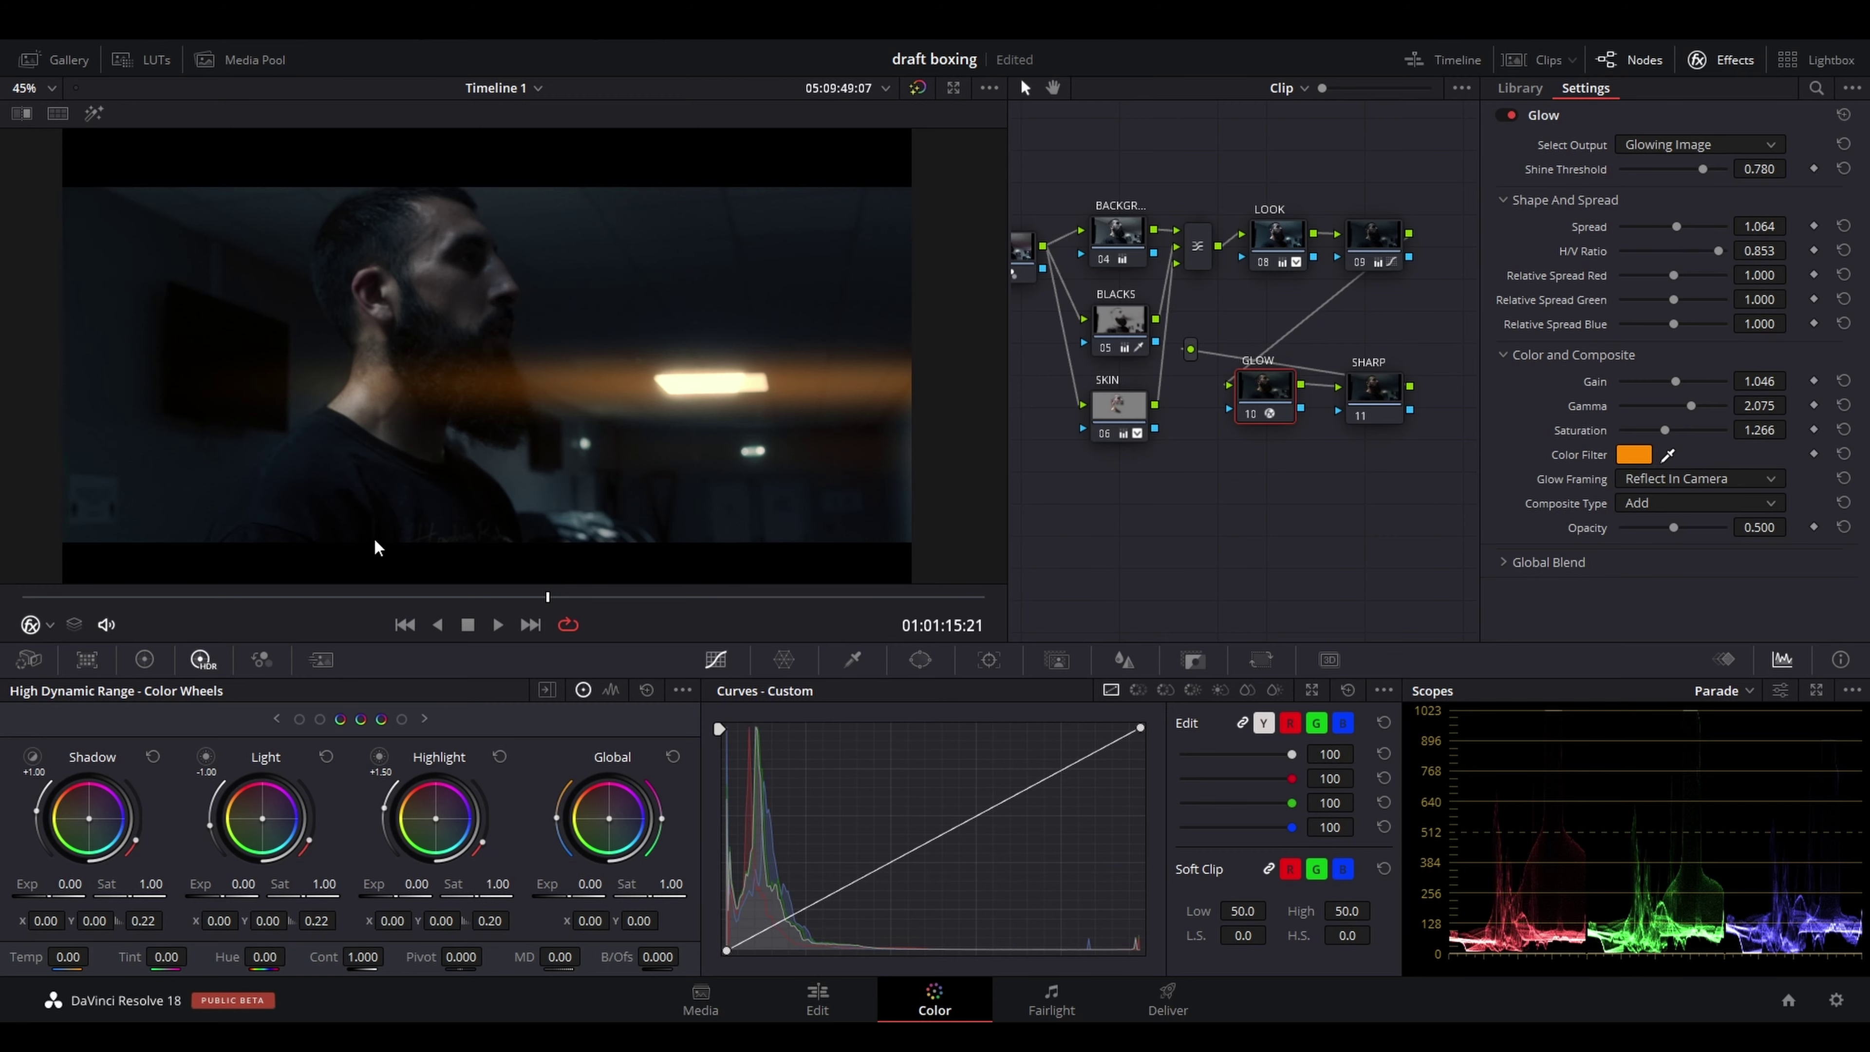
key(ctrl+f)
key(space)
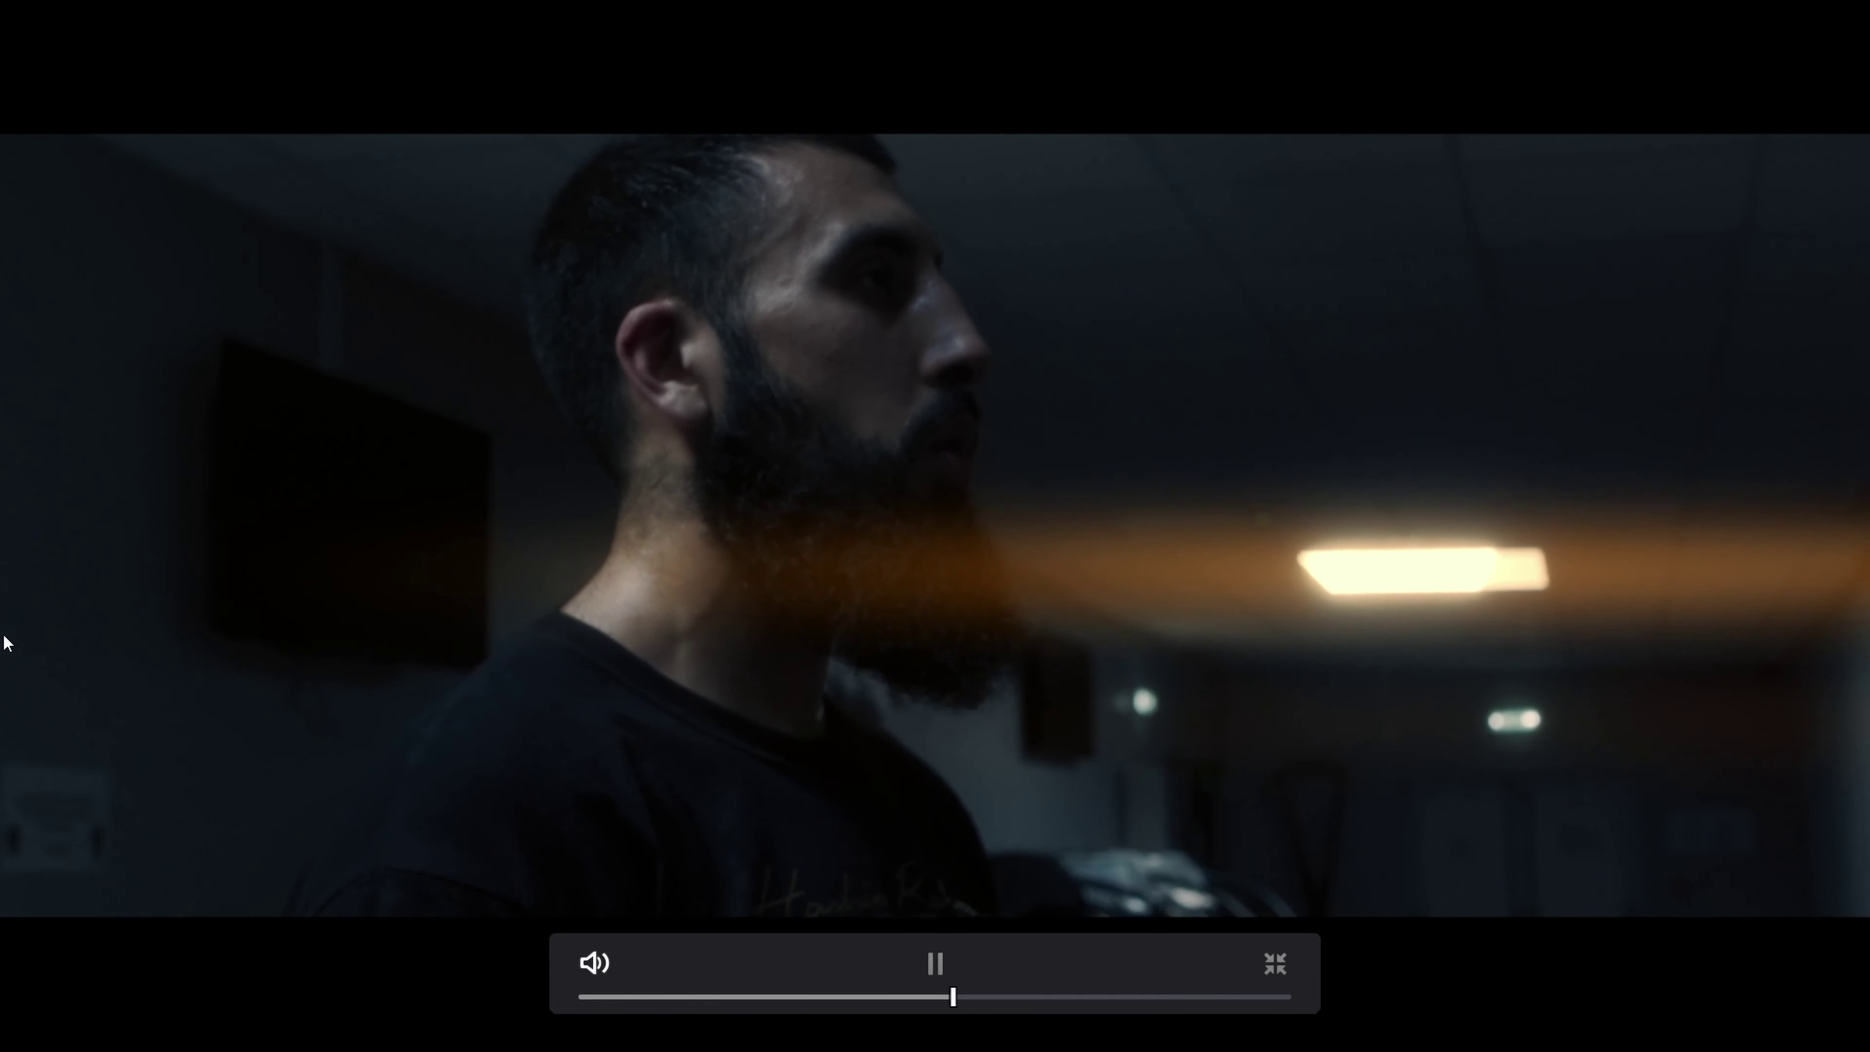
key(Escape)
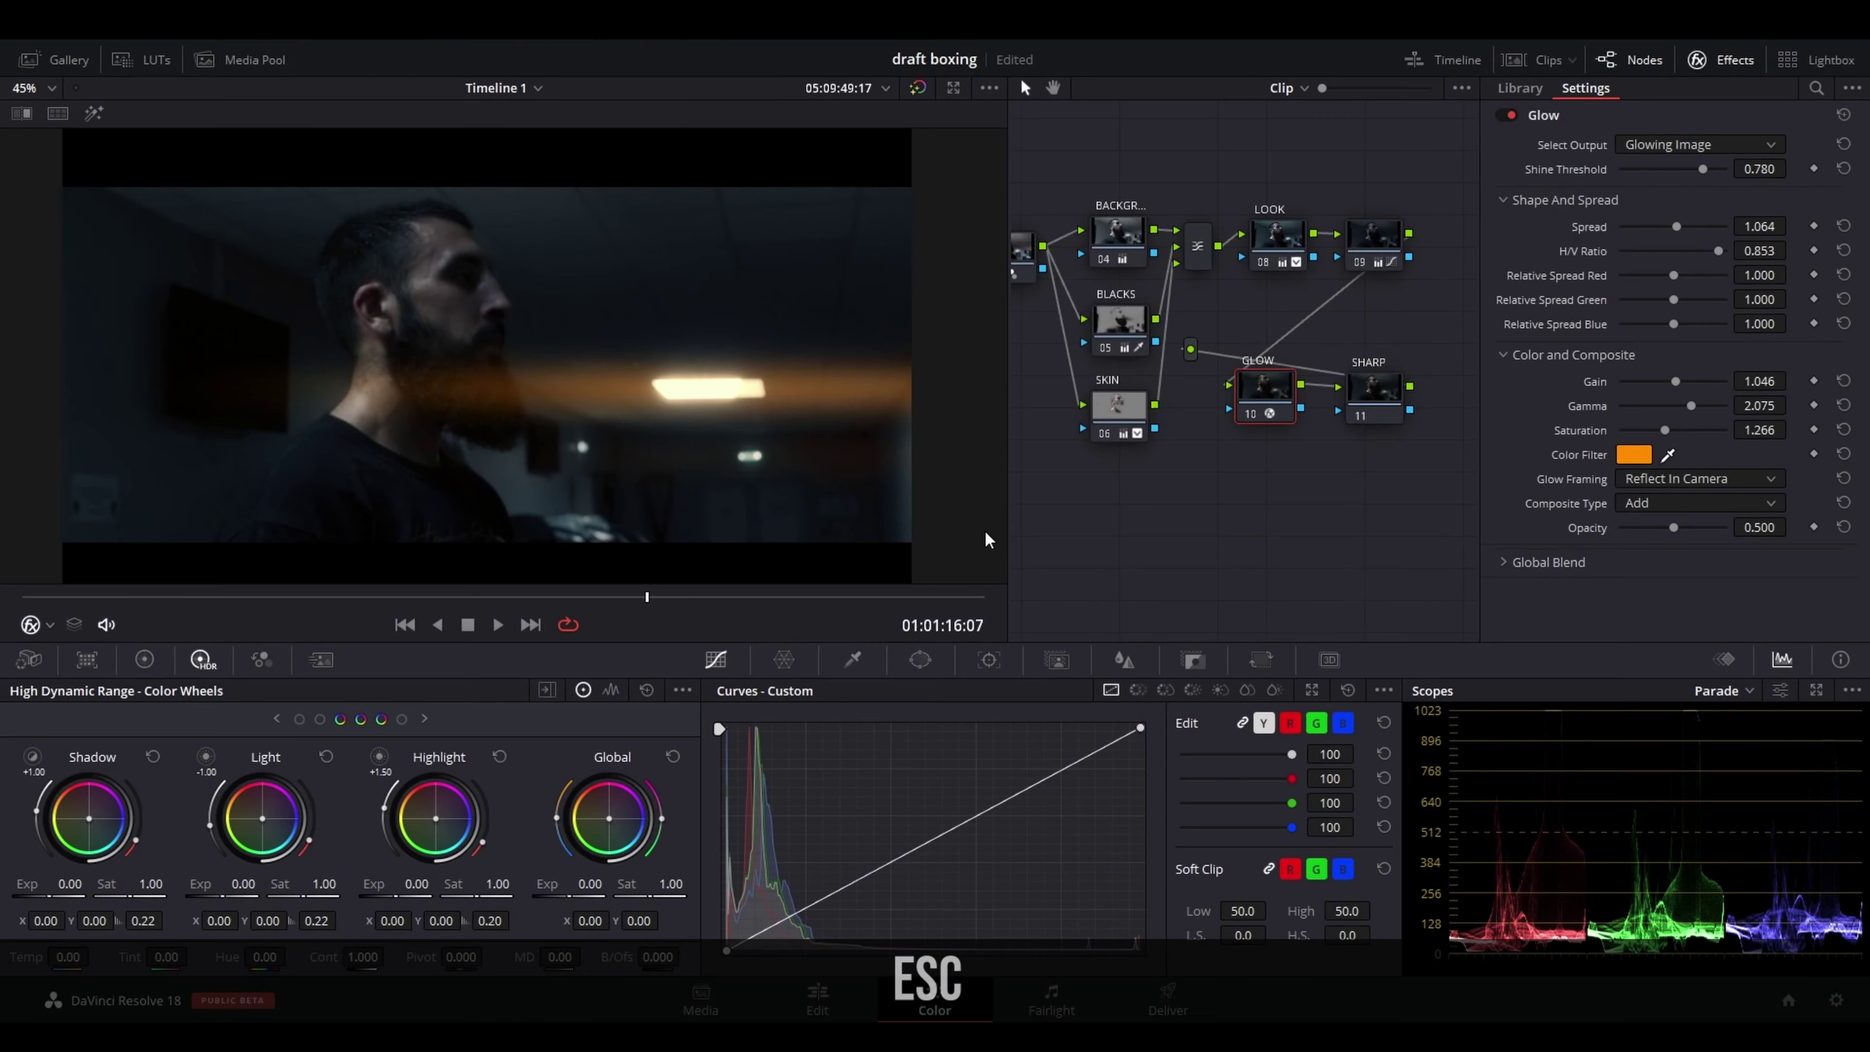
Make the glow's color filter white, reduce Spread to 0.477, Gain to 0.275 and Gamma to 0.843, and toggle the effect to compare
click(1634, 454)
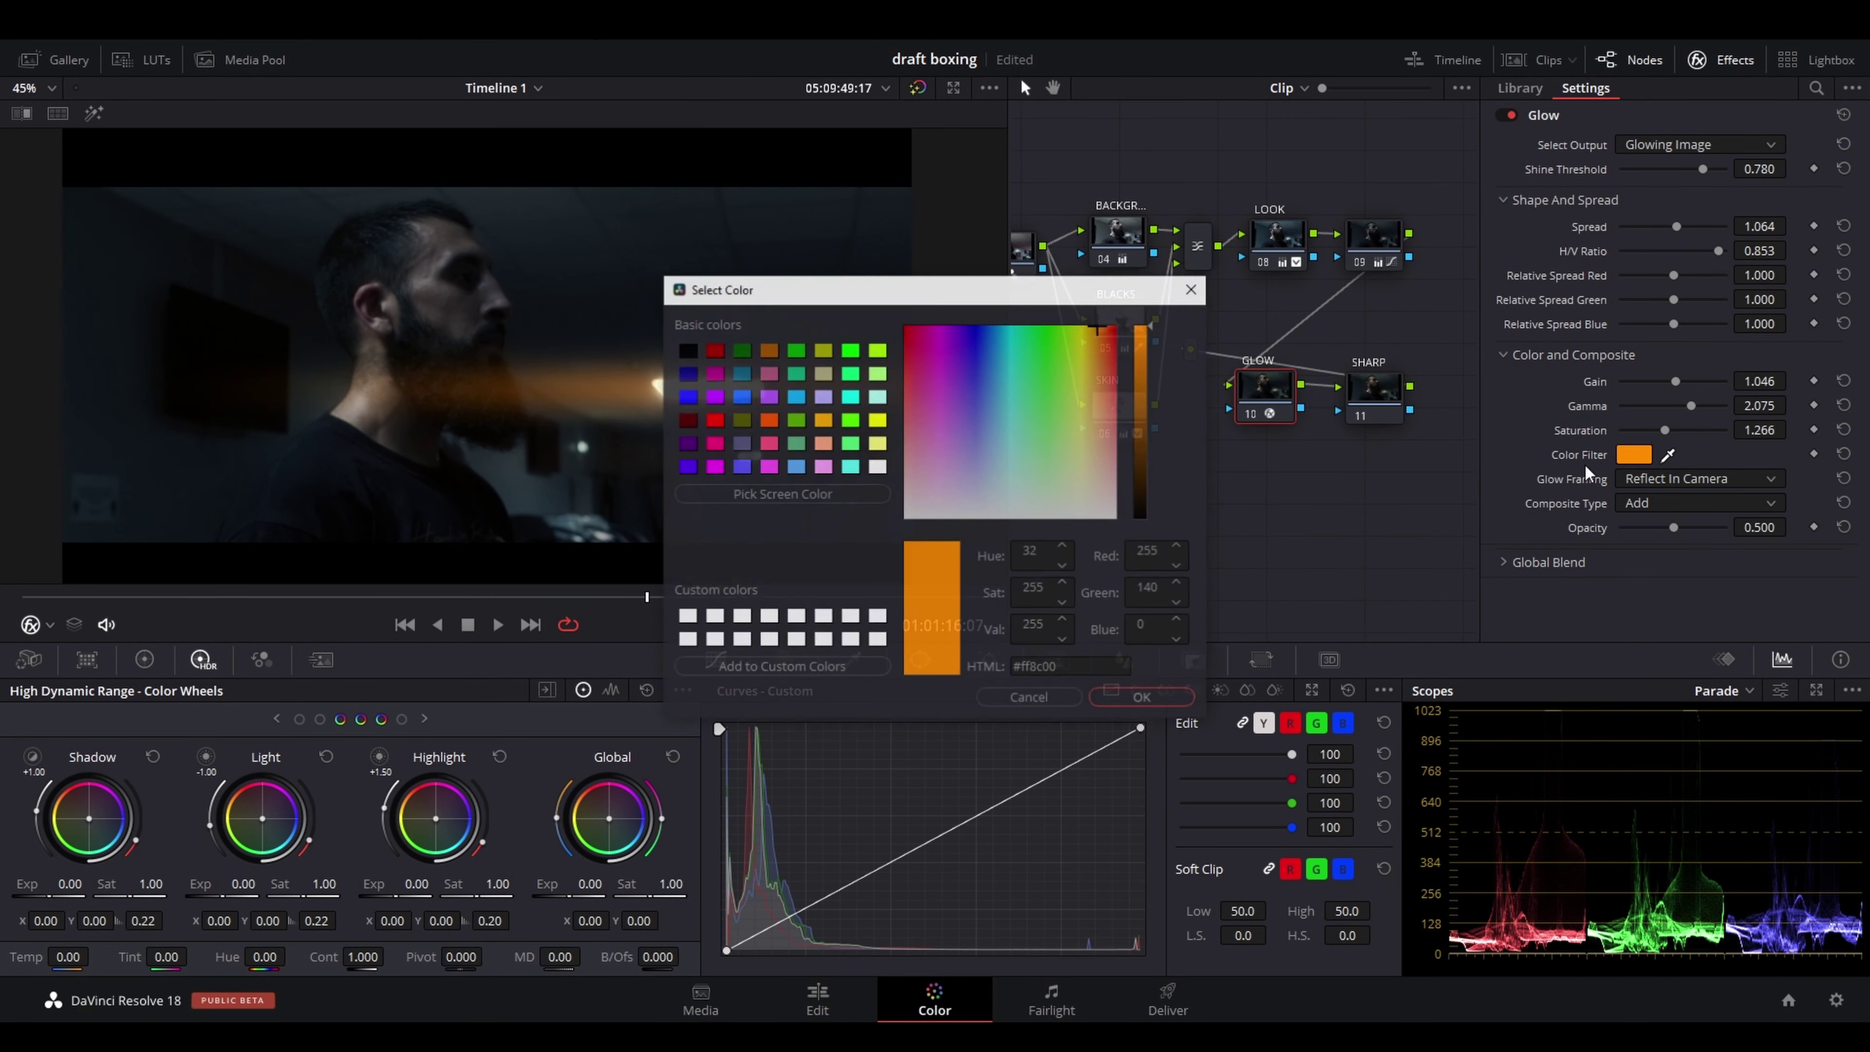
drag(1010, 471, 1009, 517)
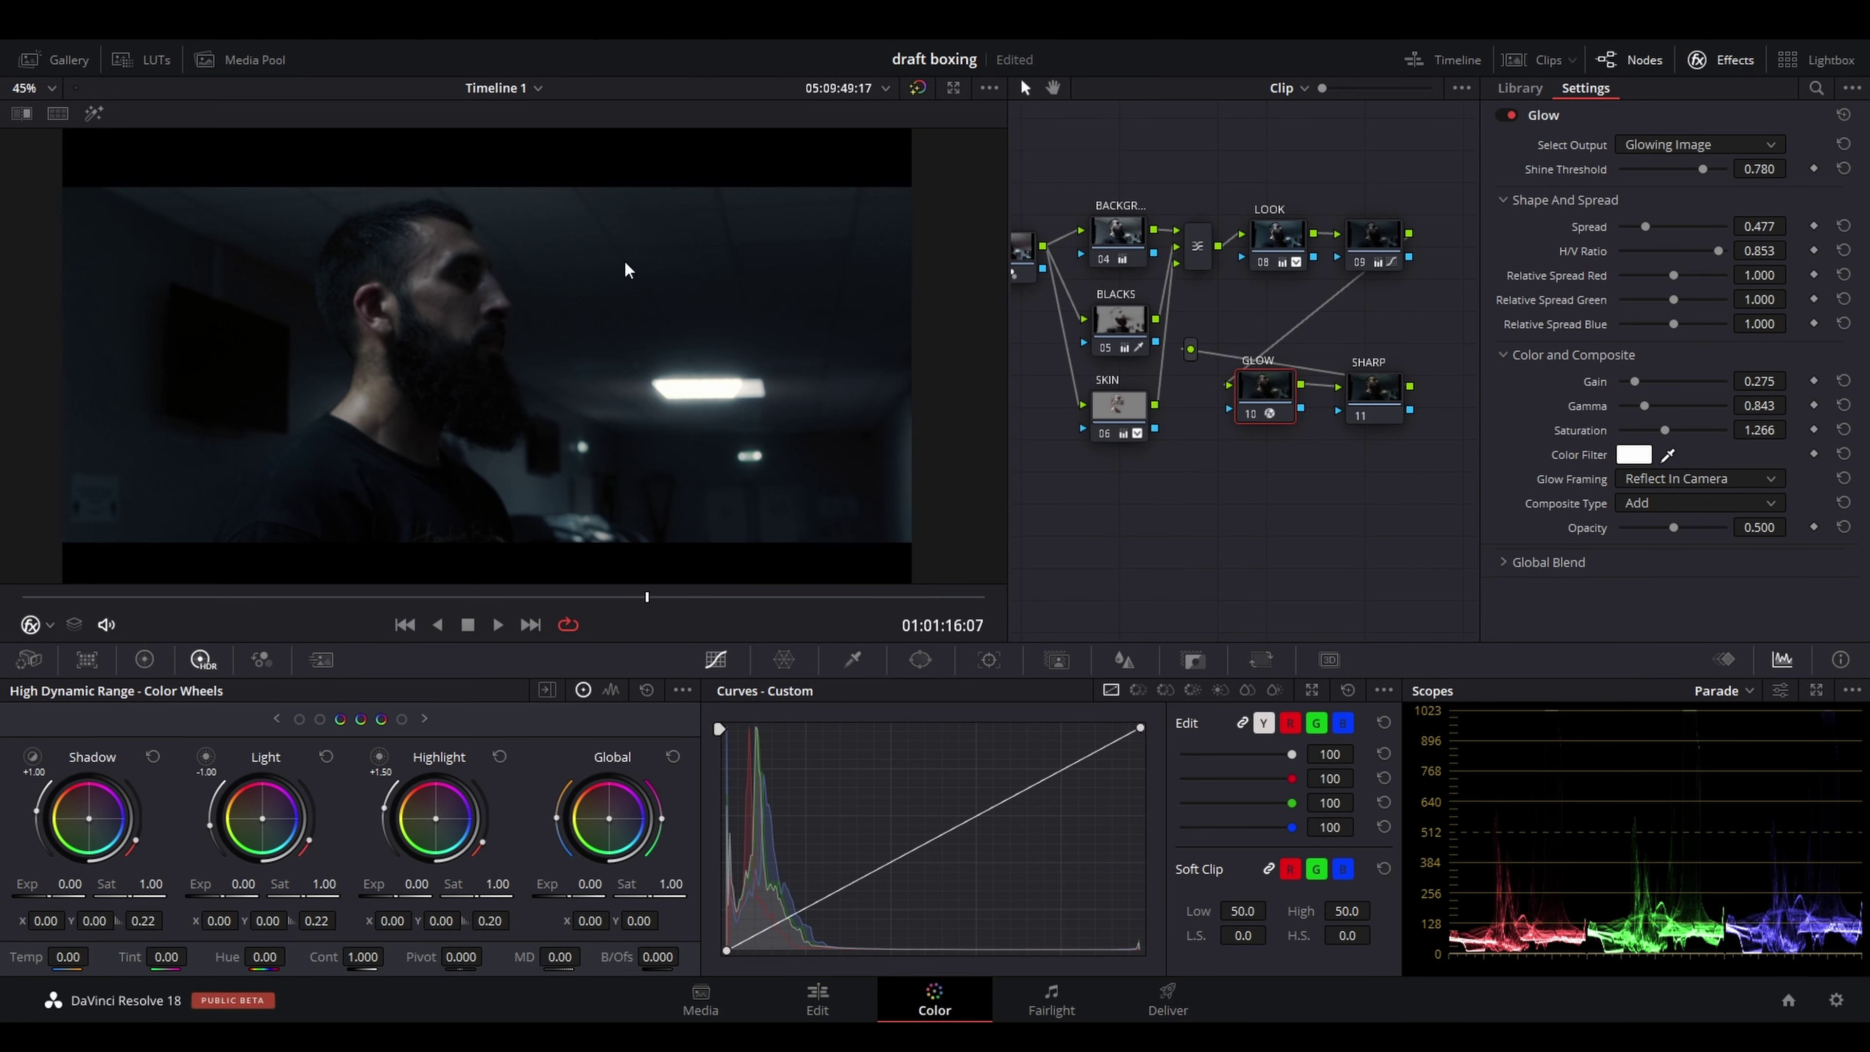
click(1505, 115)
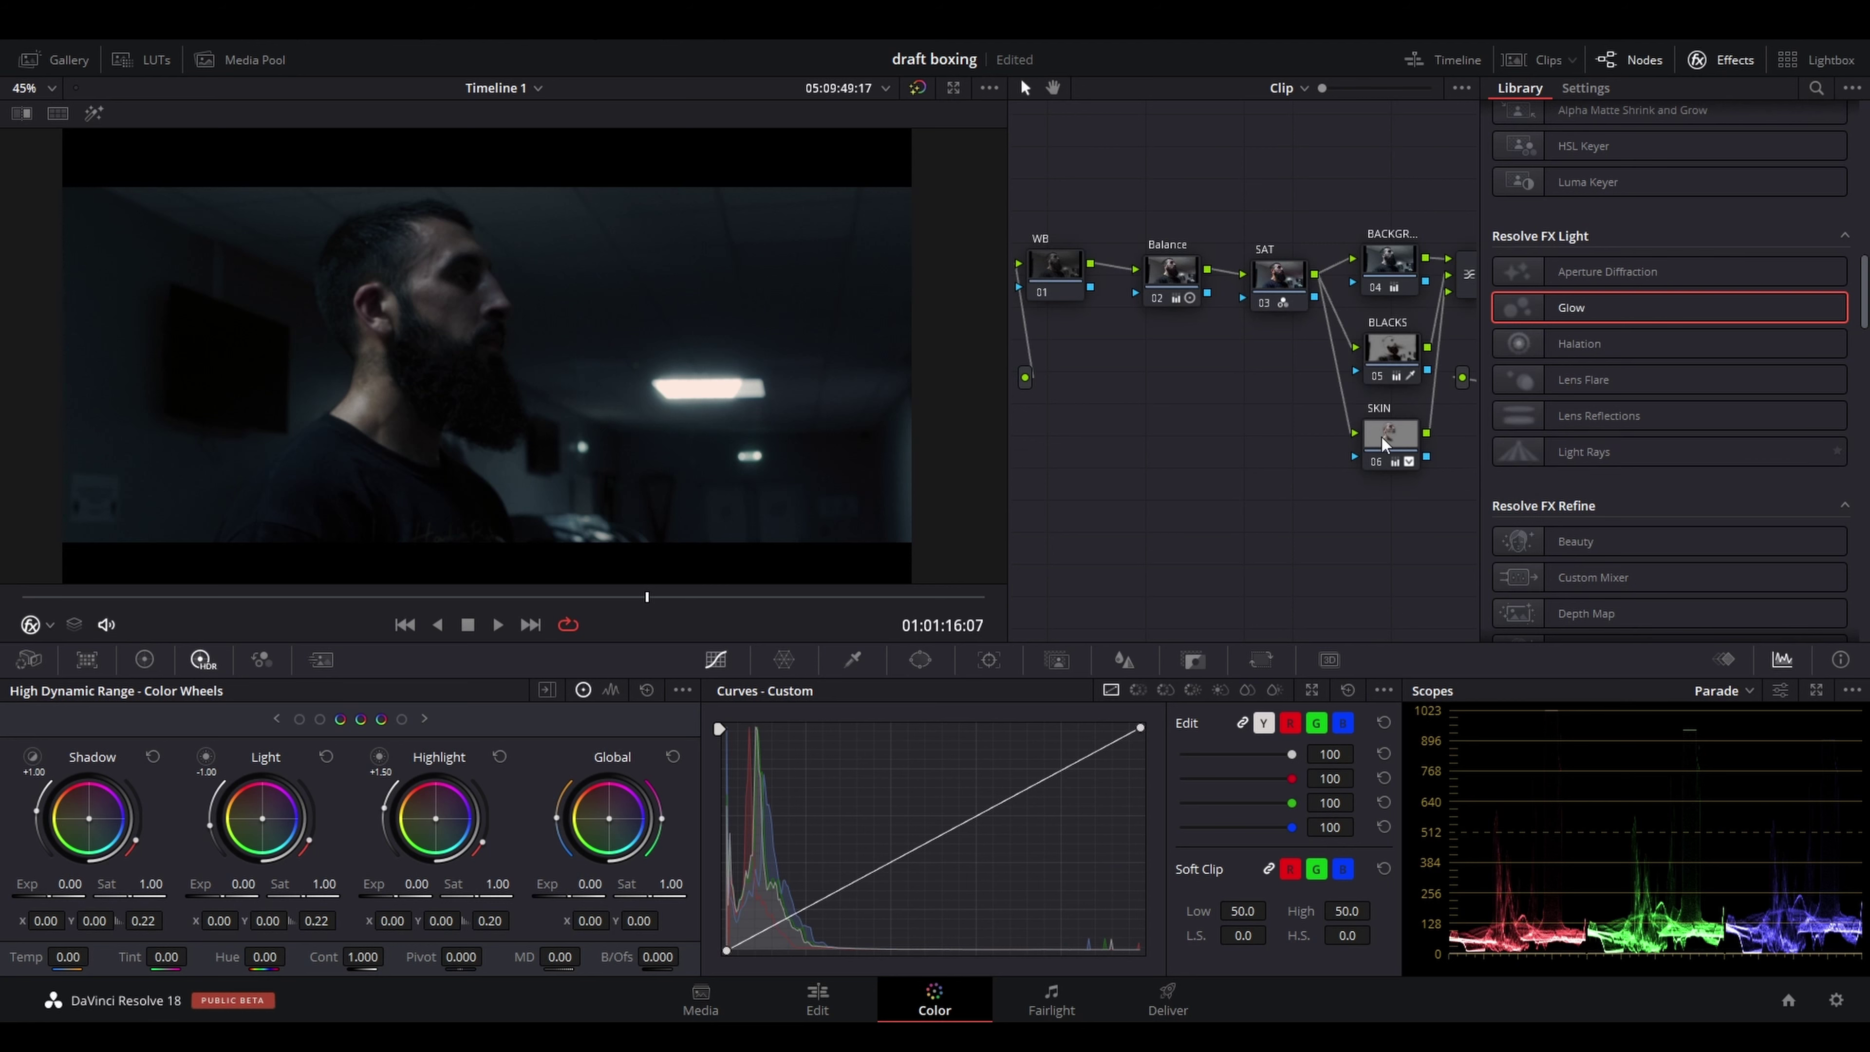
Replace the GLOW node's effect with Light Rays, using source threshold 0.697, position X 0.836, length 0.255, soften 0.109 and brightness 0.275
drag(1573, 460, 1298, 398)
drag(1704, 199, 1694, 203)
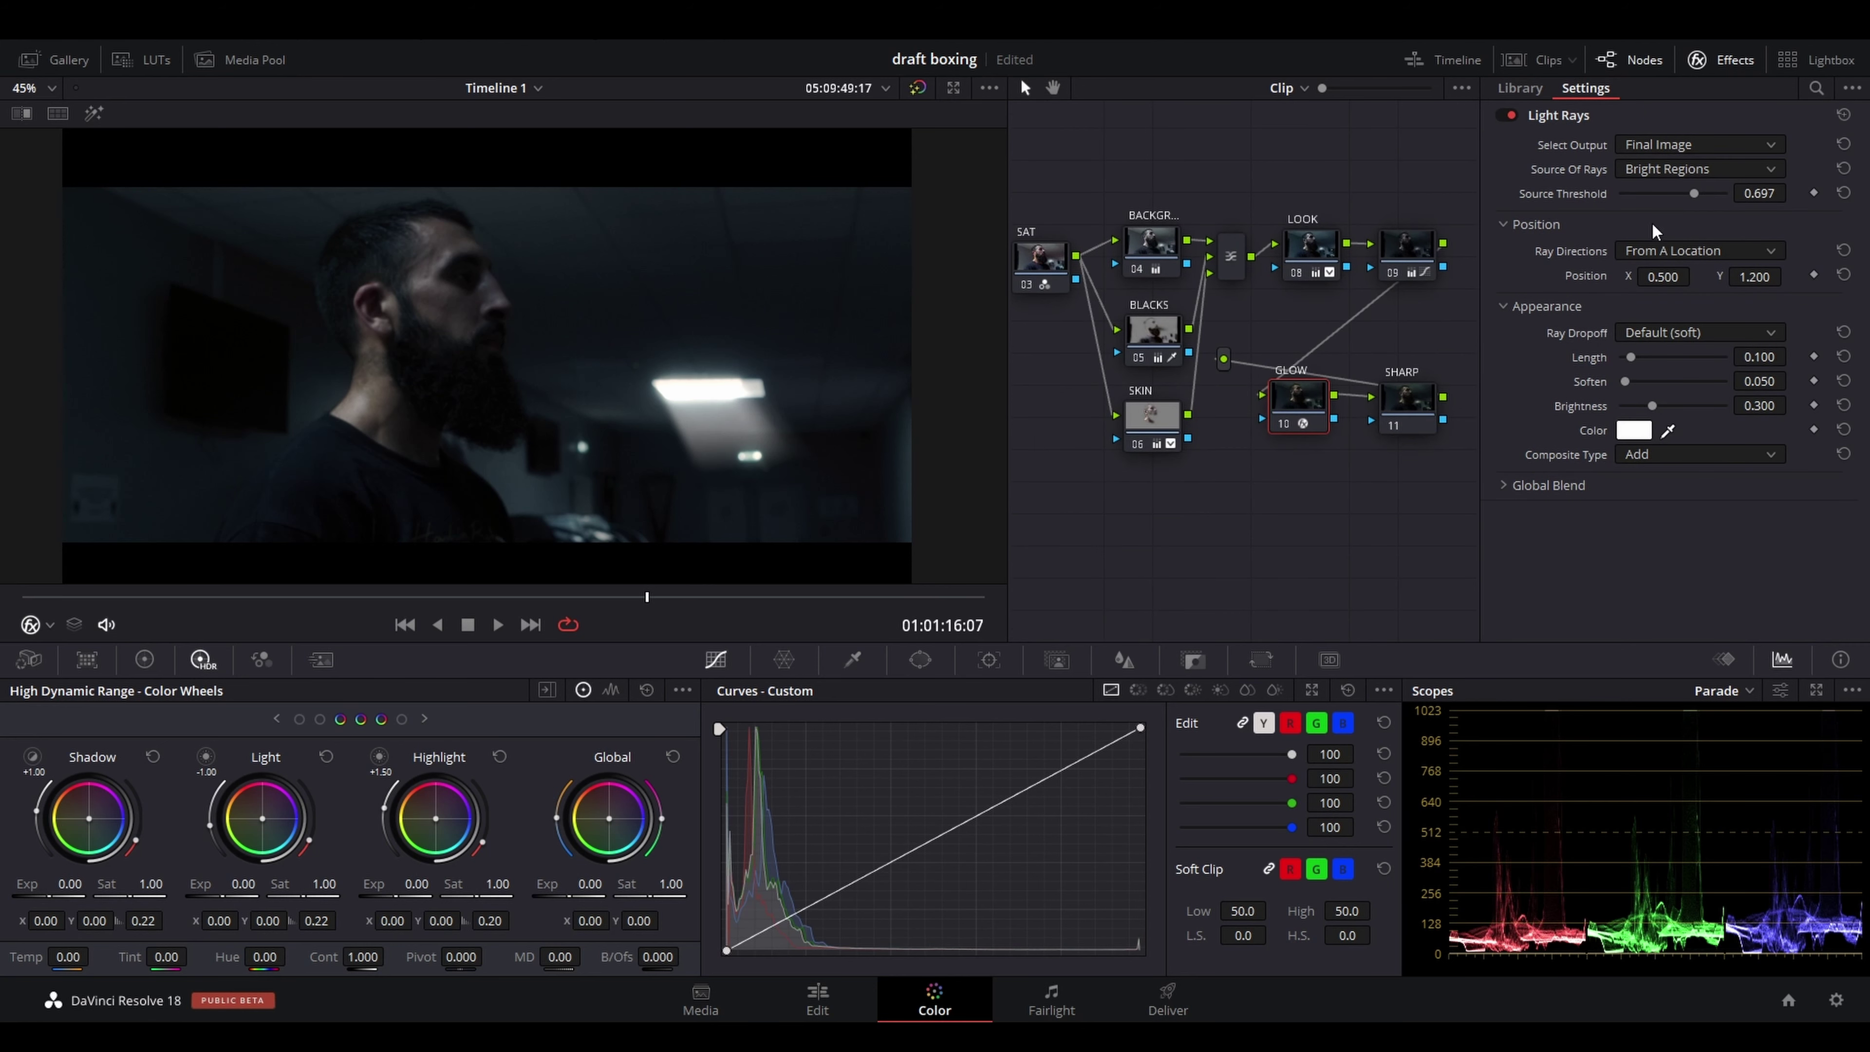
drag(1662, 276, 1707, 277)
mouse_move(1759, 357)
mouse_down()
mouse_move(1792, 355)
mouse_move(1763, 380)
mouse_up()
mouse_move(1652, 406)
mouse_down()
mouse_move(1670, 426)
mouse_move(1651, 416)
mouse_up()
Try a pale yellow ray color with brightness 0.101 and check the light rays in full-screen playback
click(1635, 428)
drag(1097, 300, 1415, 320)
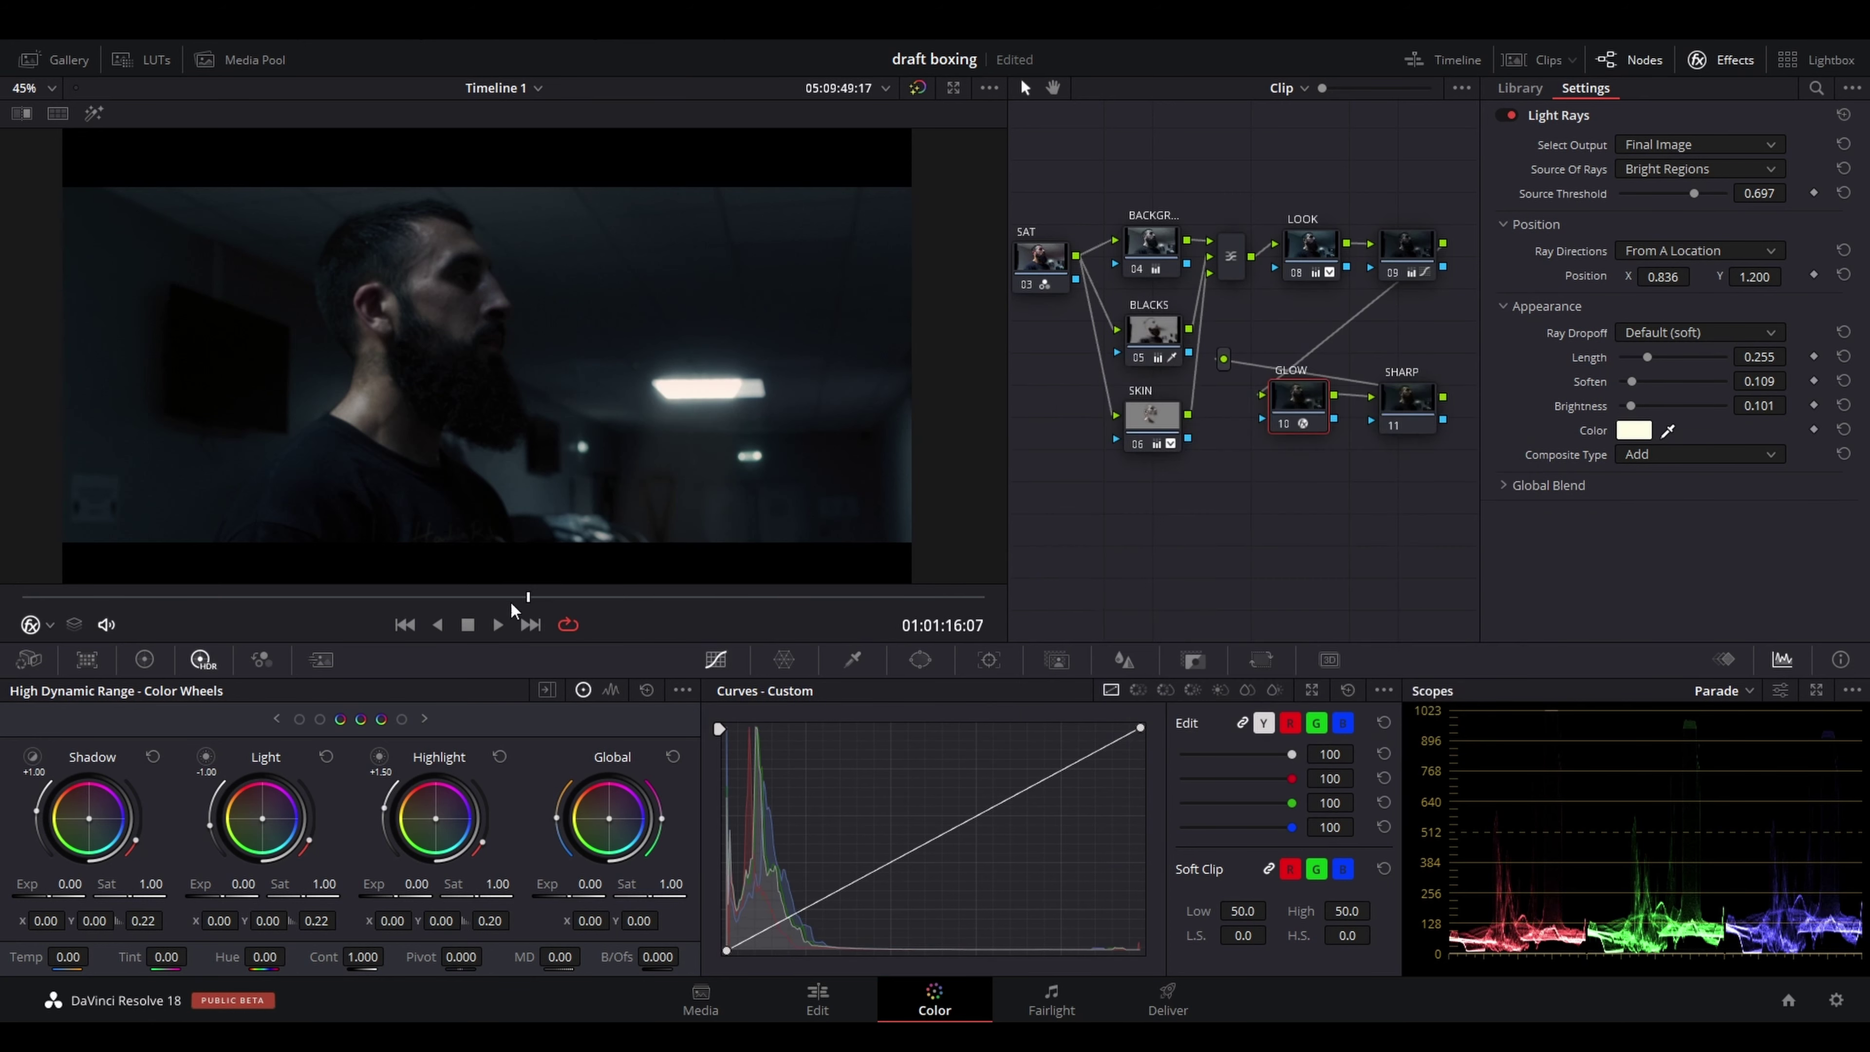
drag(510, 599, 202, 622)
key(ctrl+f)
key(space)
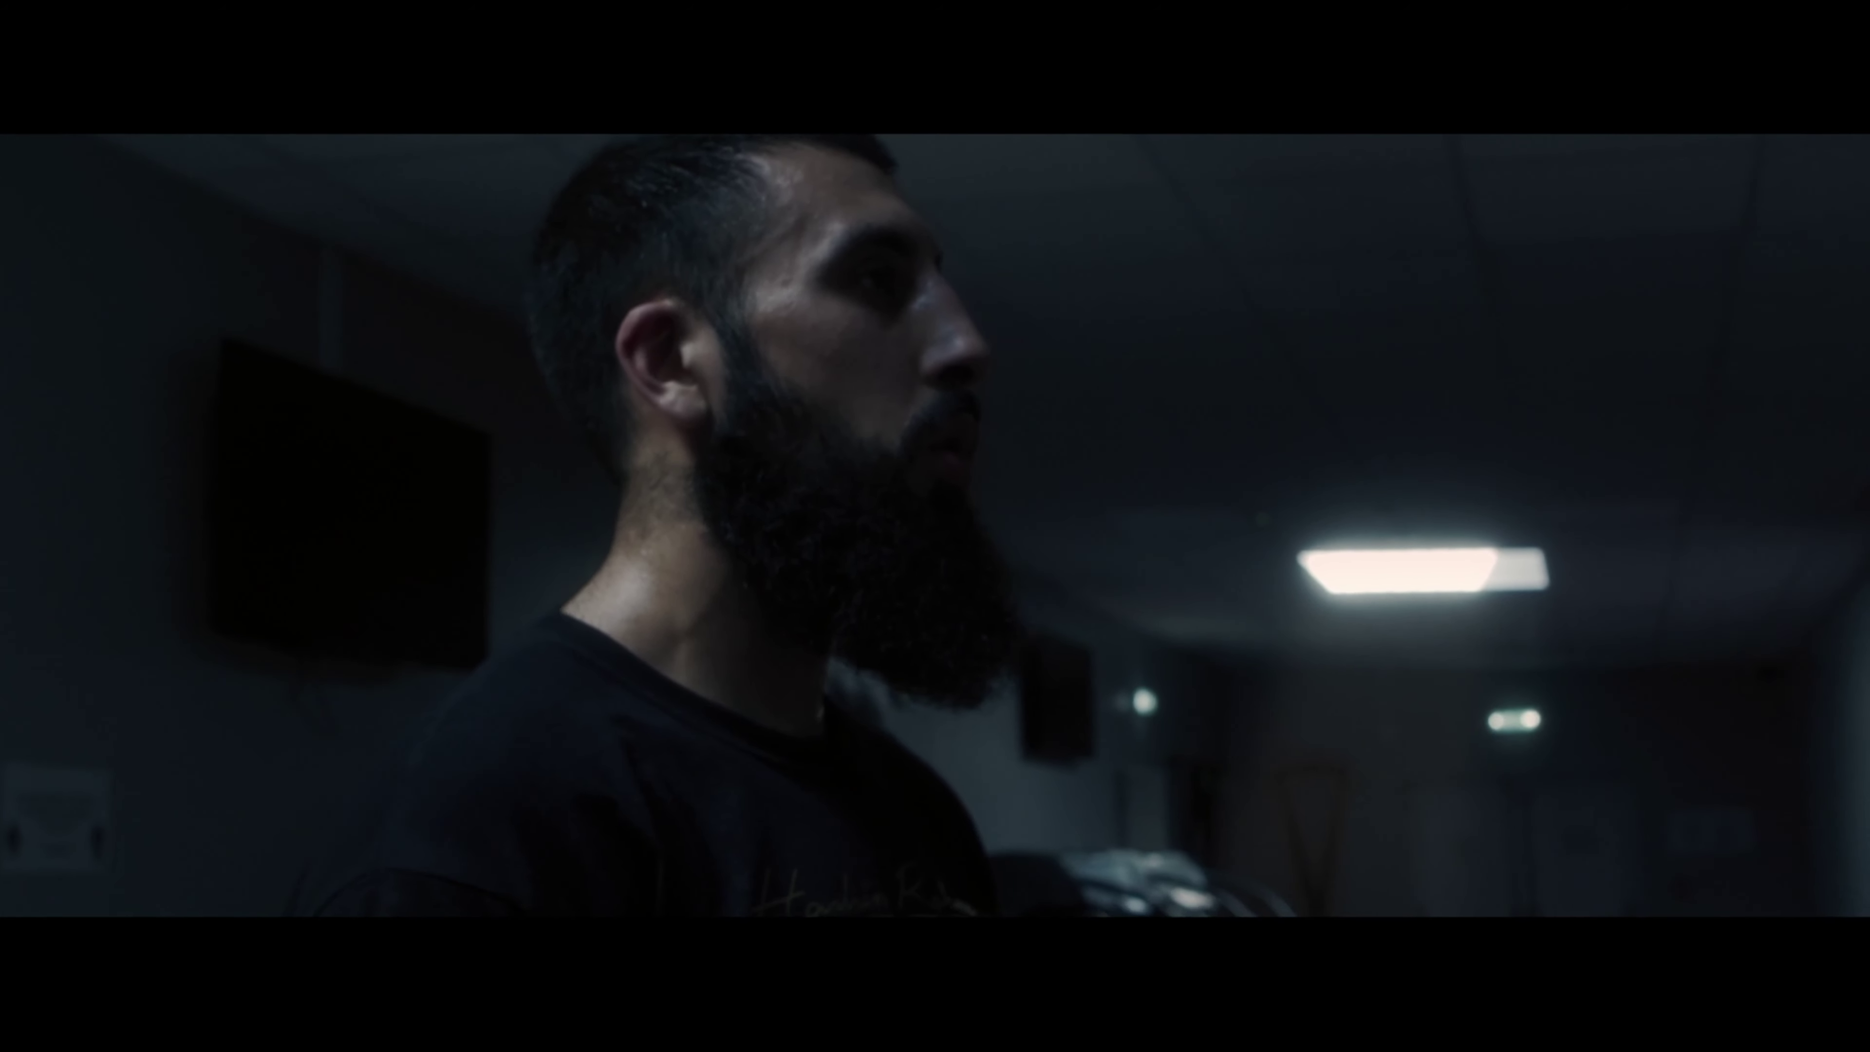
key(space)
key(Escape)
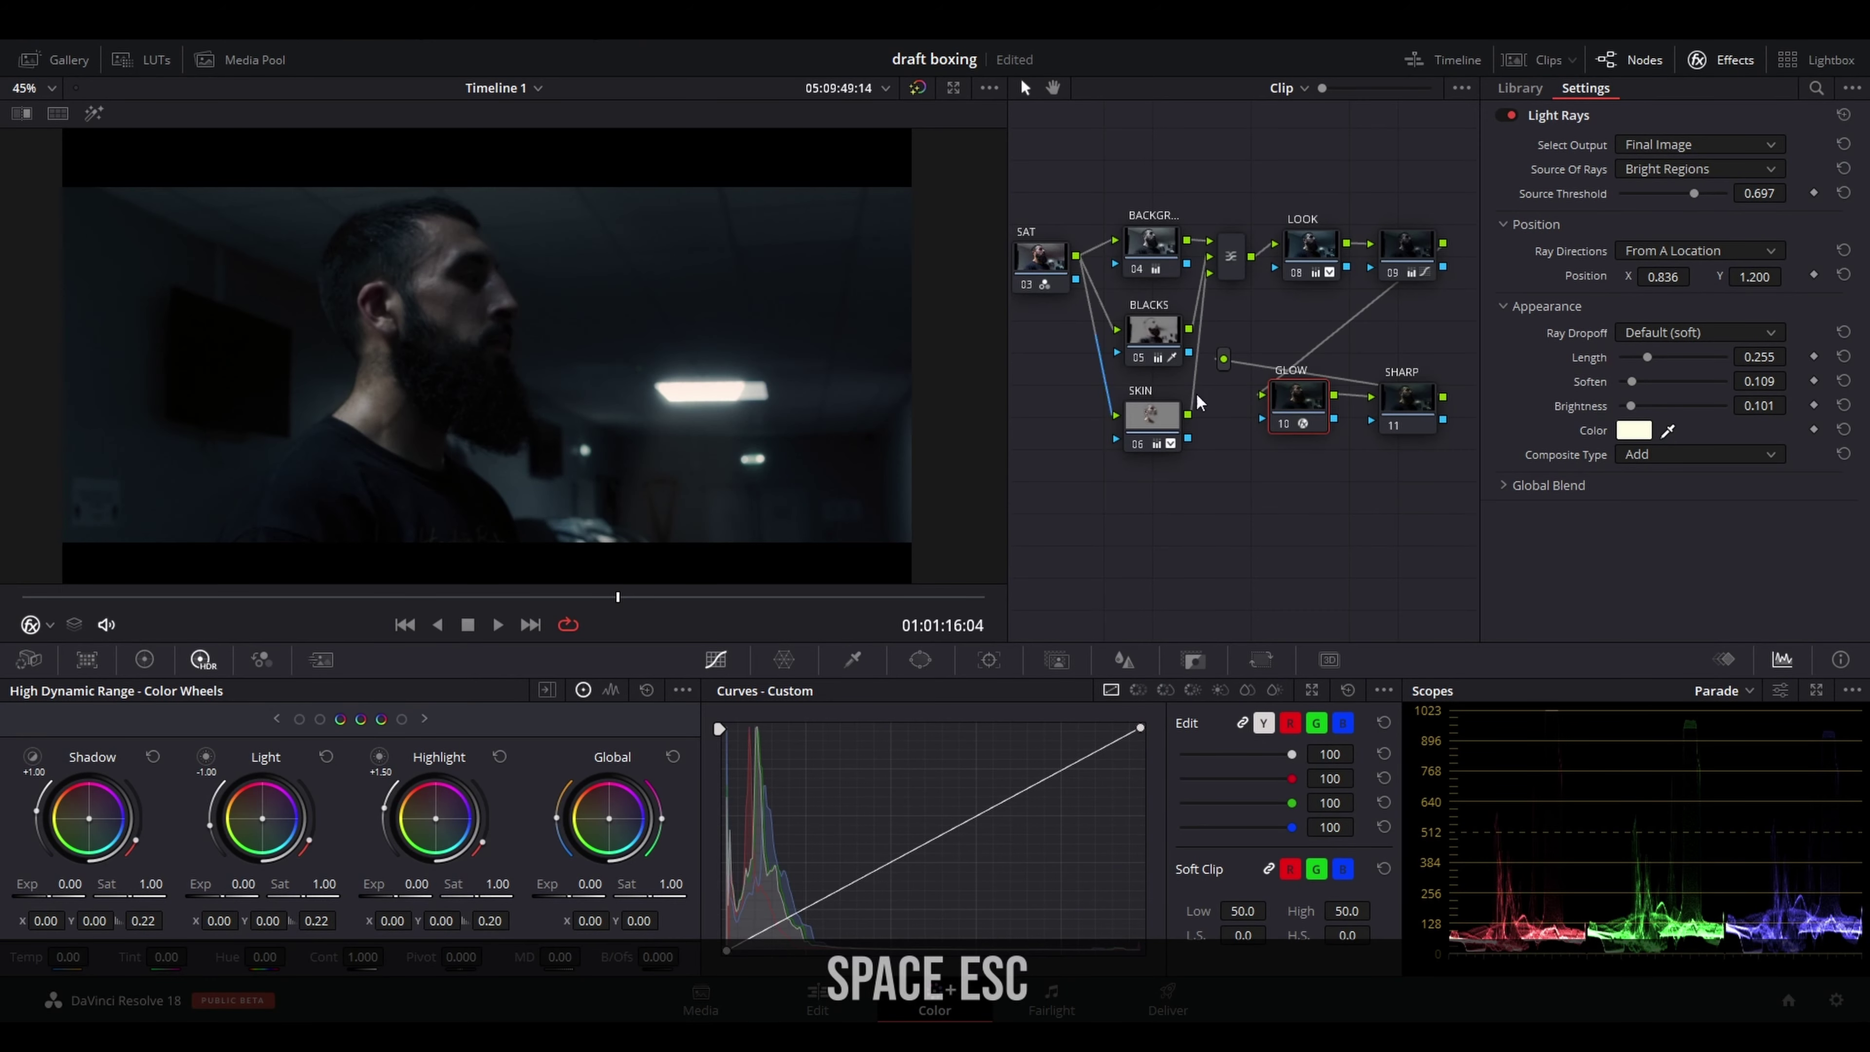
Set the Light Rays color to white #ffffff and review the effect's settings
click(1633, 430)
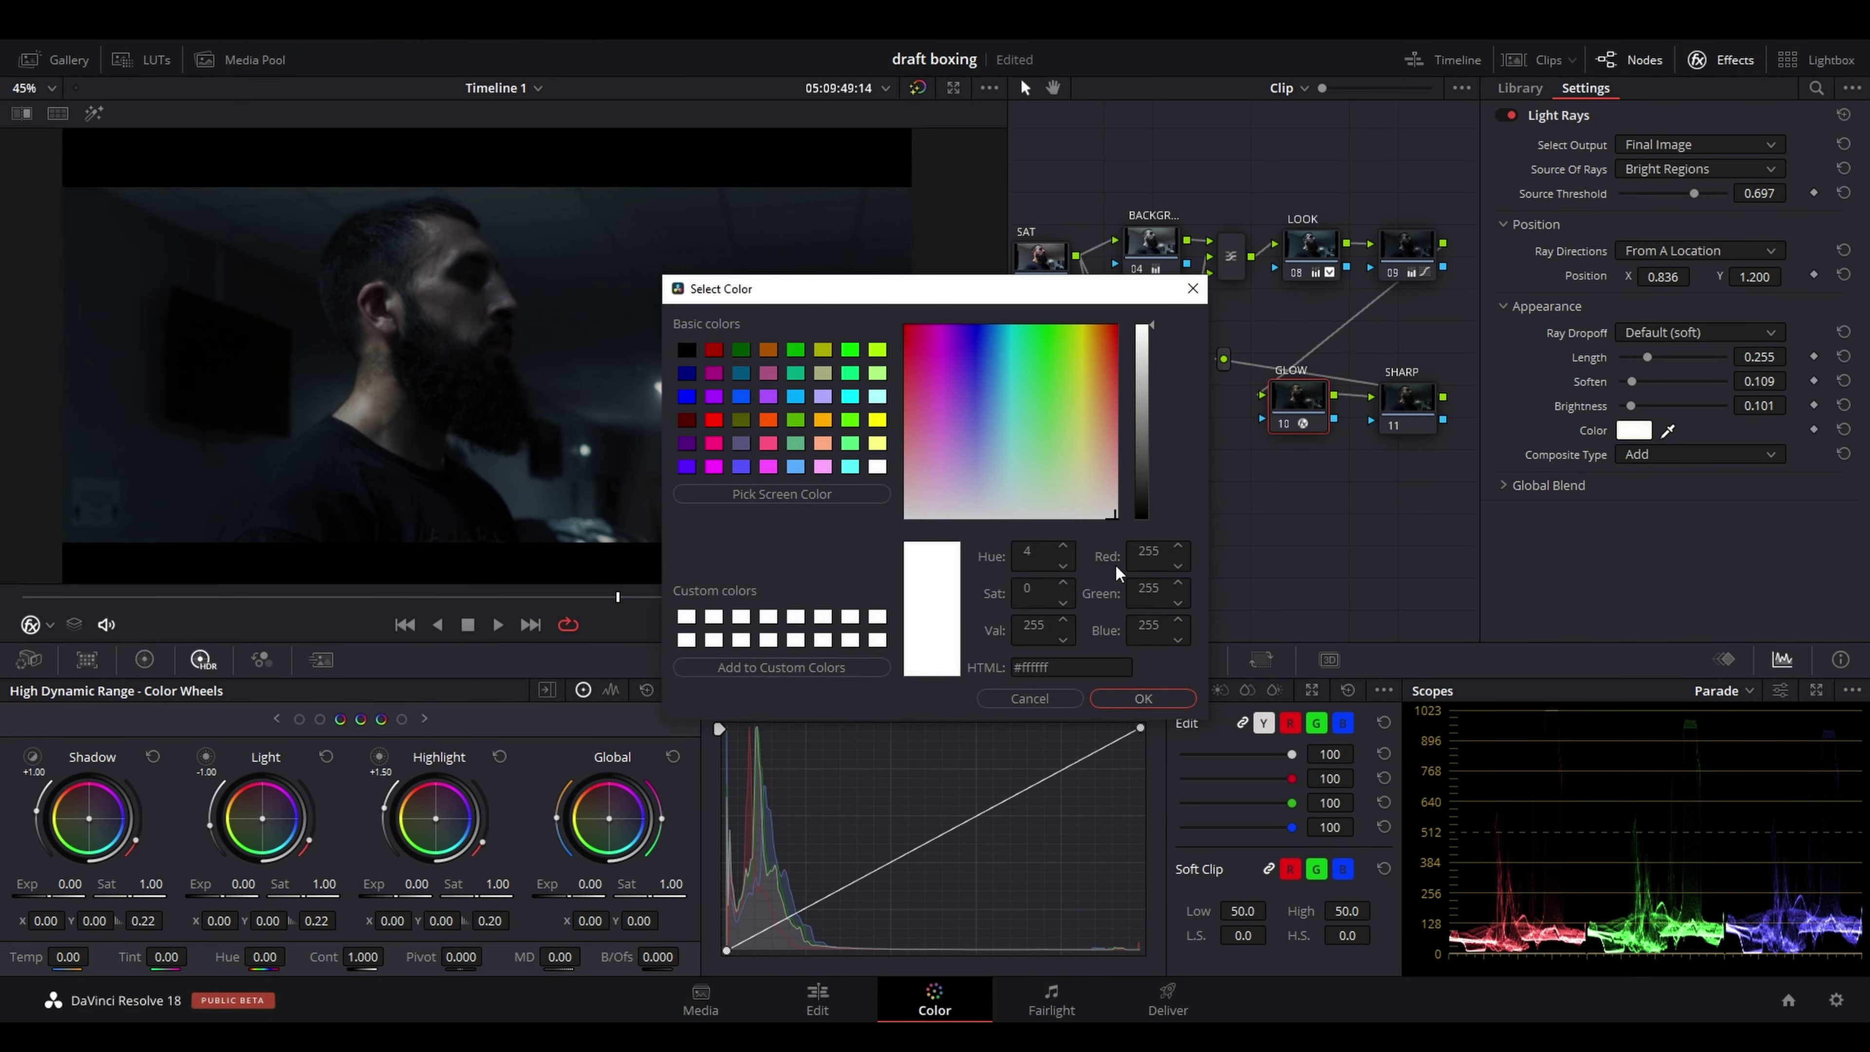
click(1142, 698)
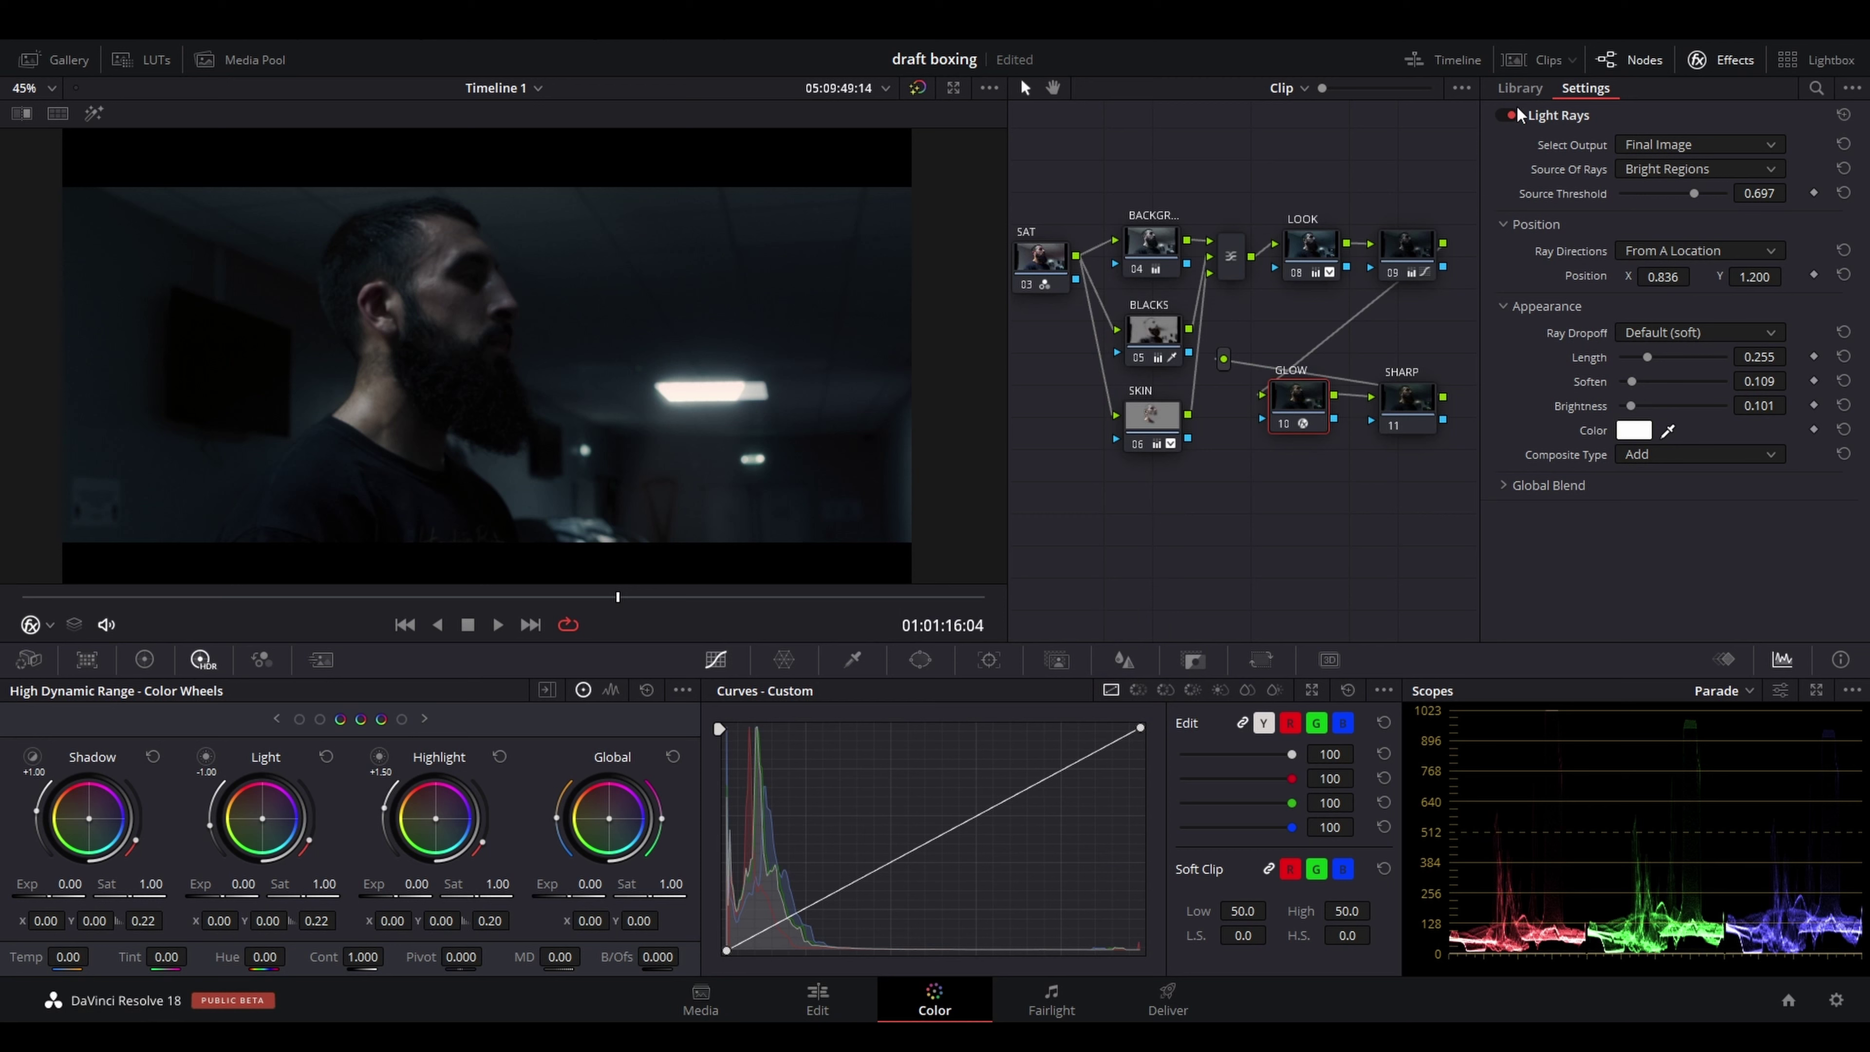
click(1506, 89)
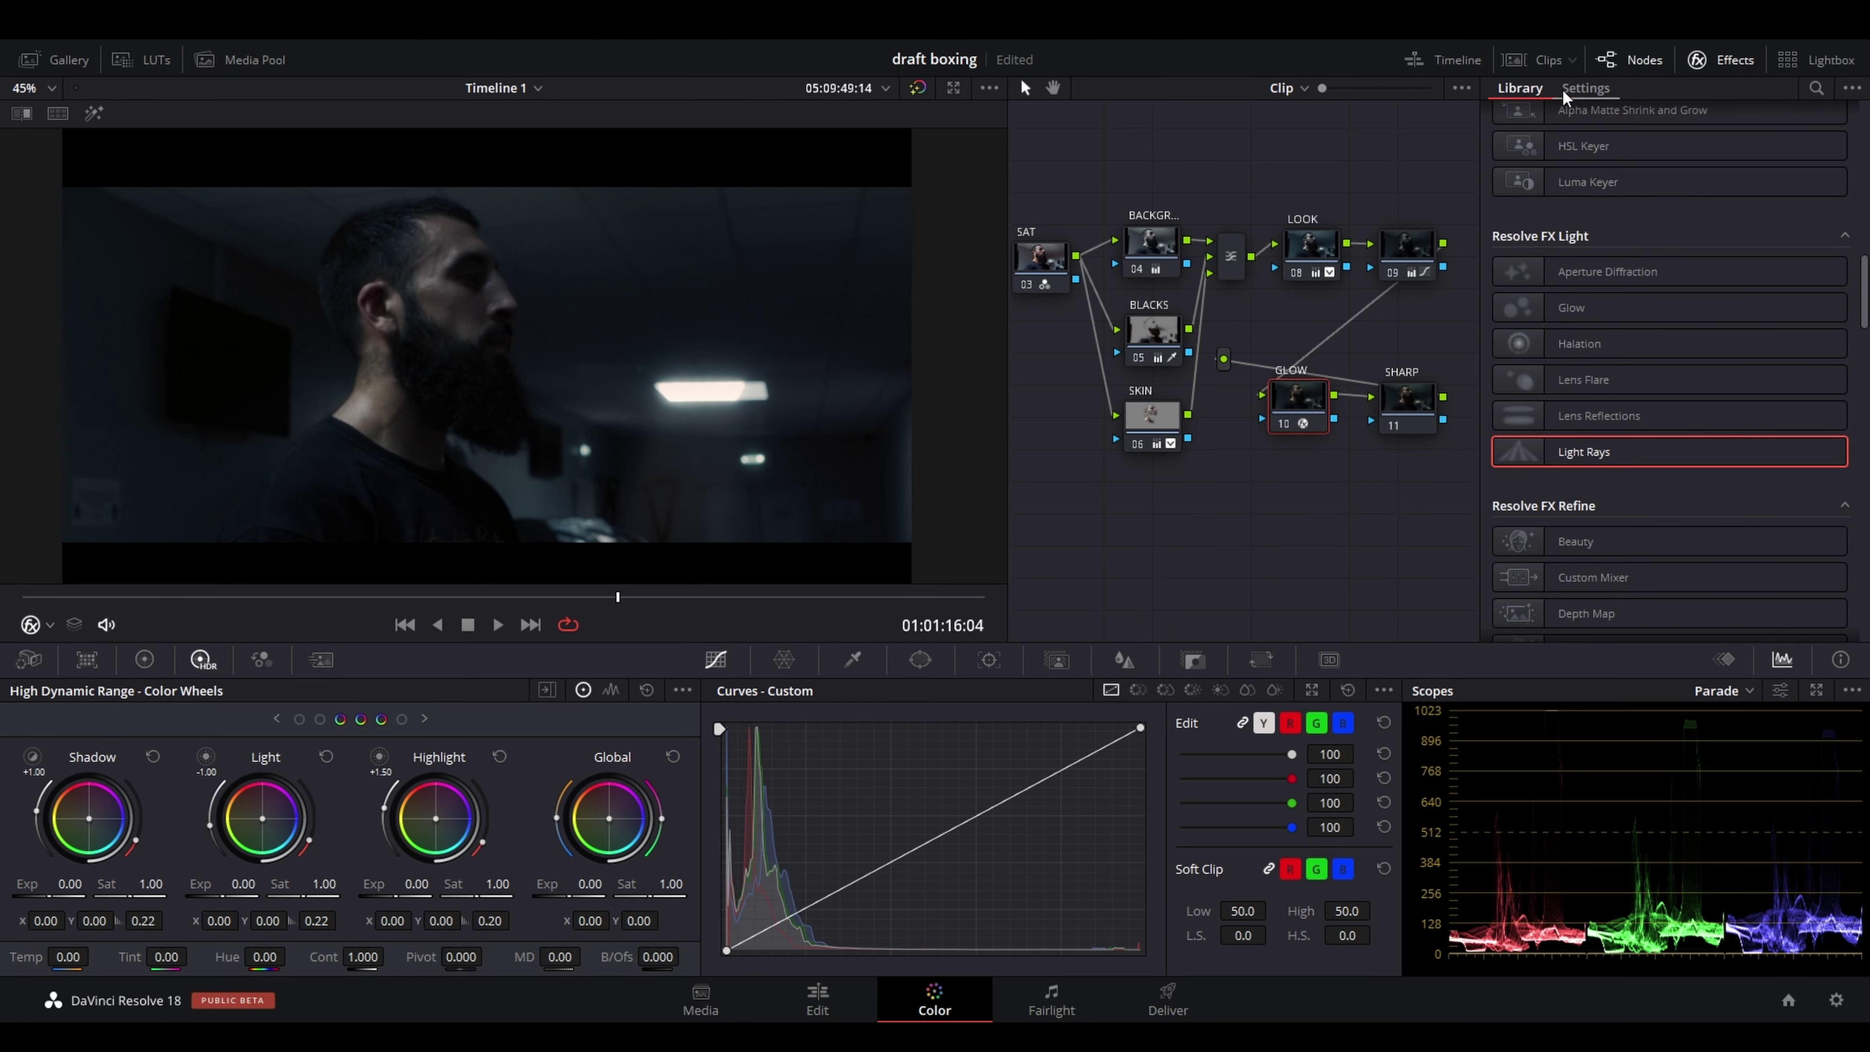
click(1561, 88)
Apply Lens Flare to the GLOW node and center it on the ceiling light at X 0.762, Y 0.481, with scaling 0.412 and anamorphism 2.350
click(1516, 89)
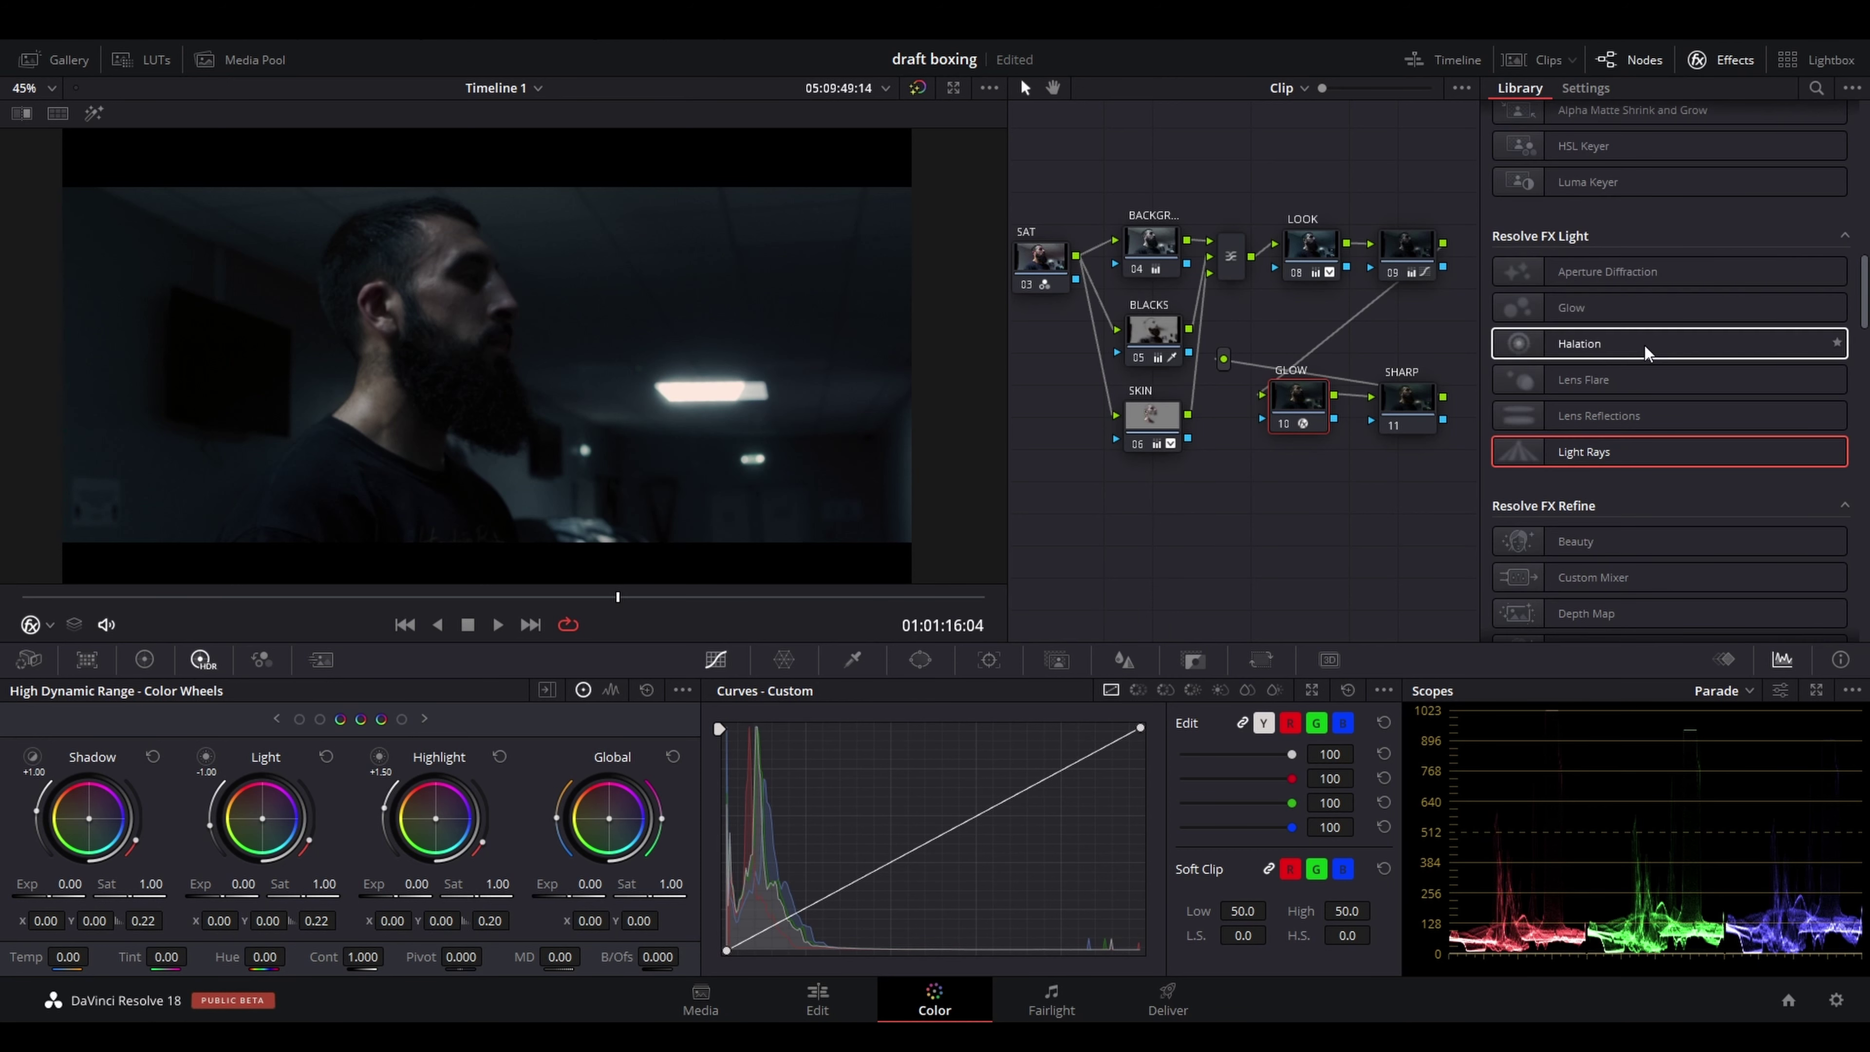
drag(1648, 377, 1278, 400)
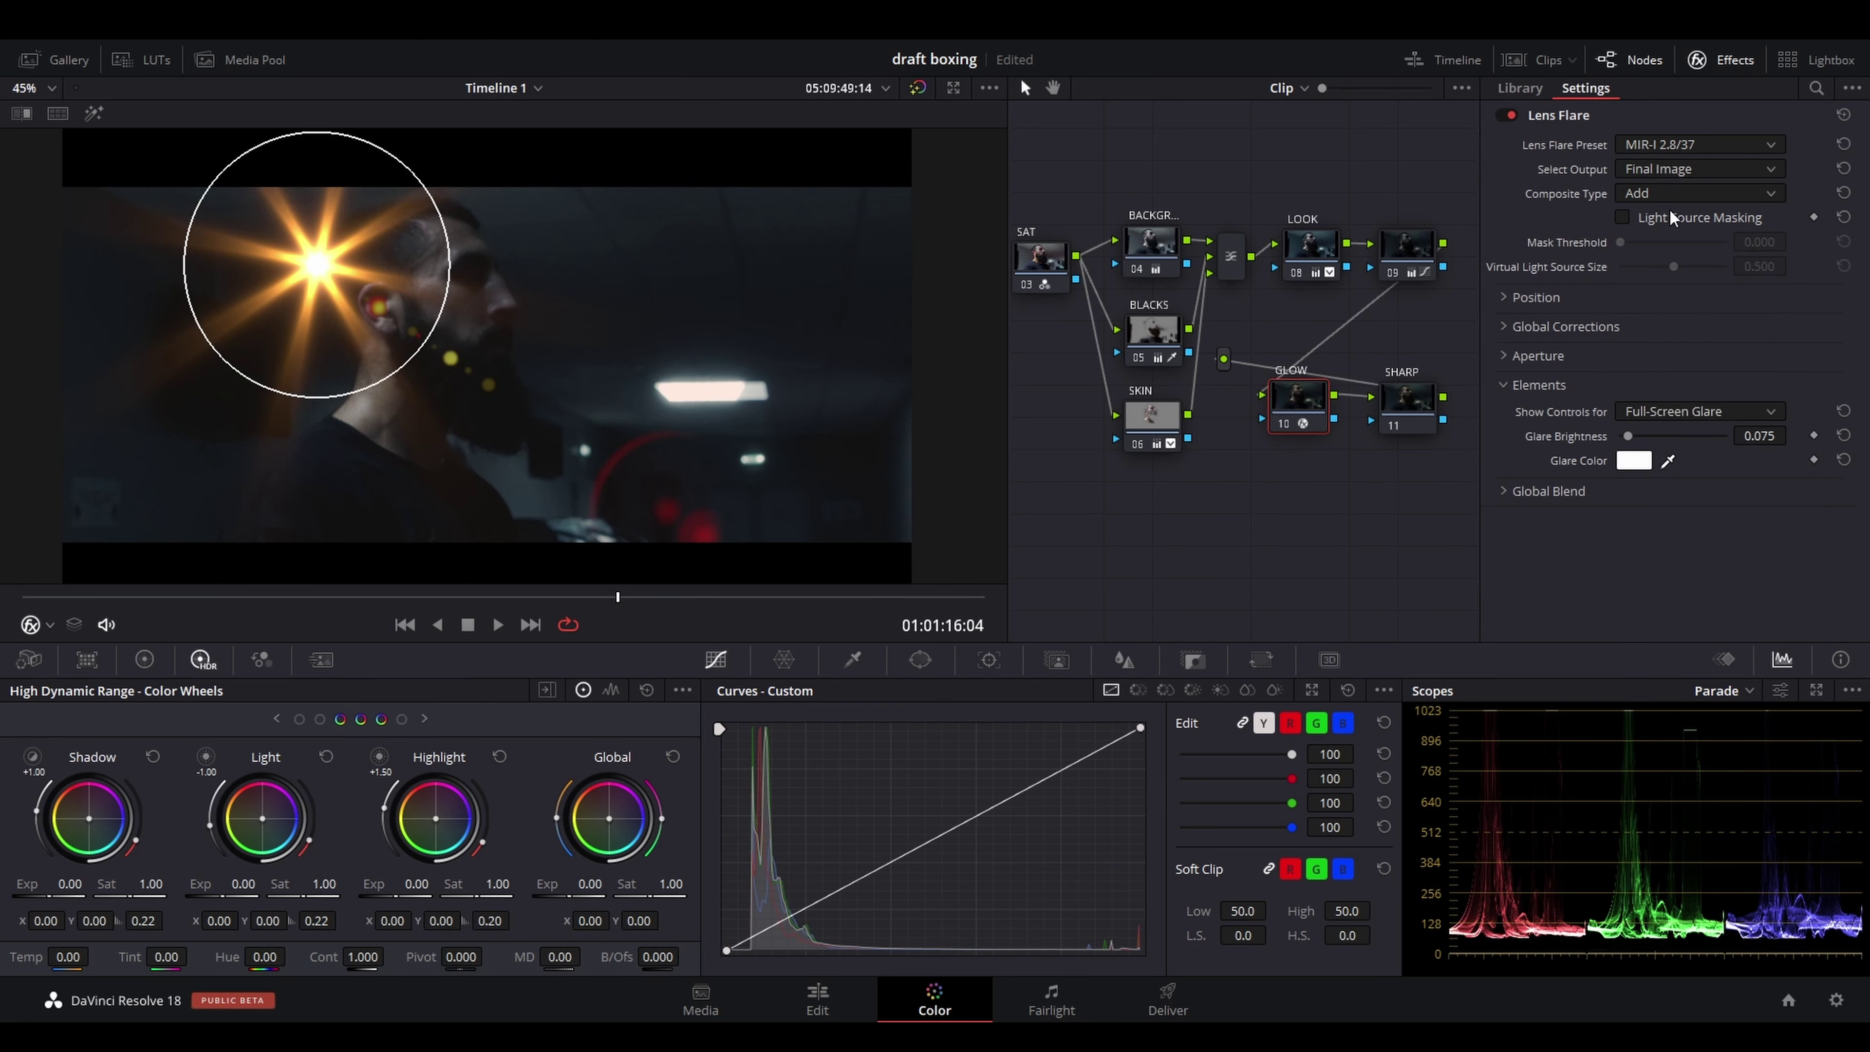
drag(317, 264, 737, 383)
drag(1685, 372, 1633, 352)
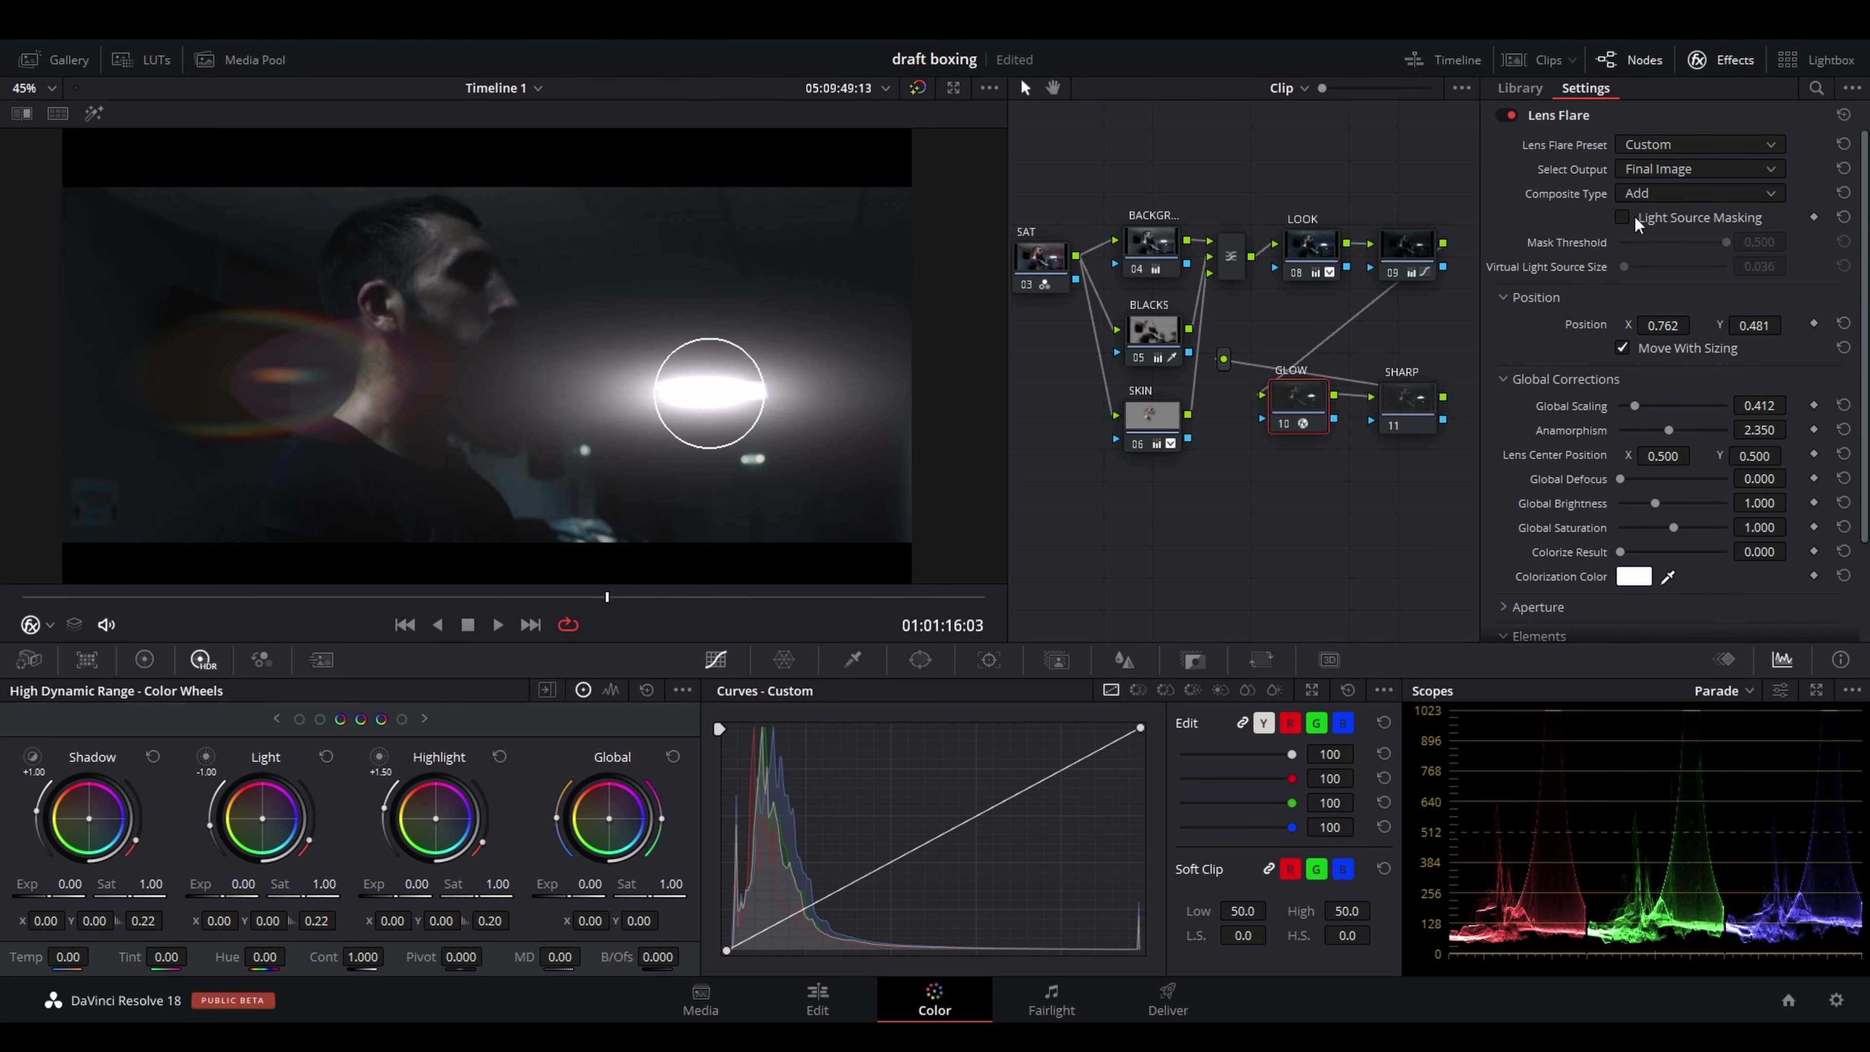
Enable Light Source Masking for the lens flare with a mask threshold of 0.161, and set Global Scaling to 0.661
click(1632, 215)
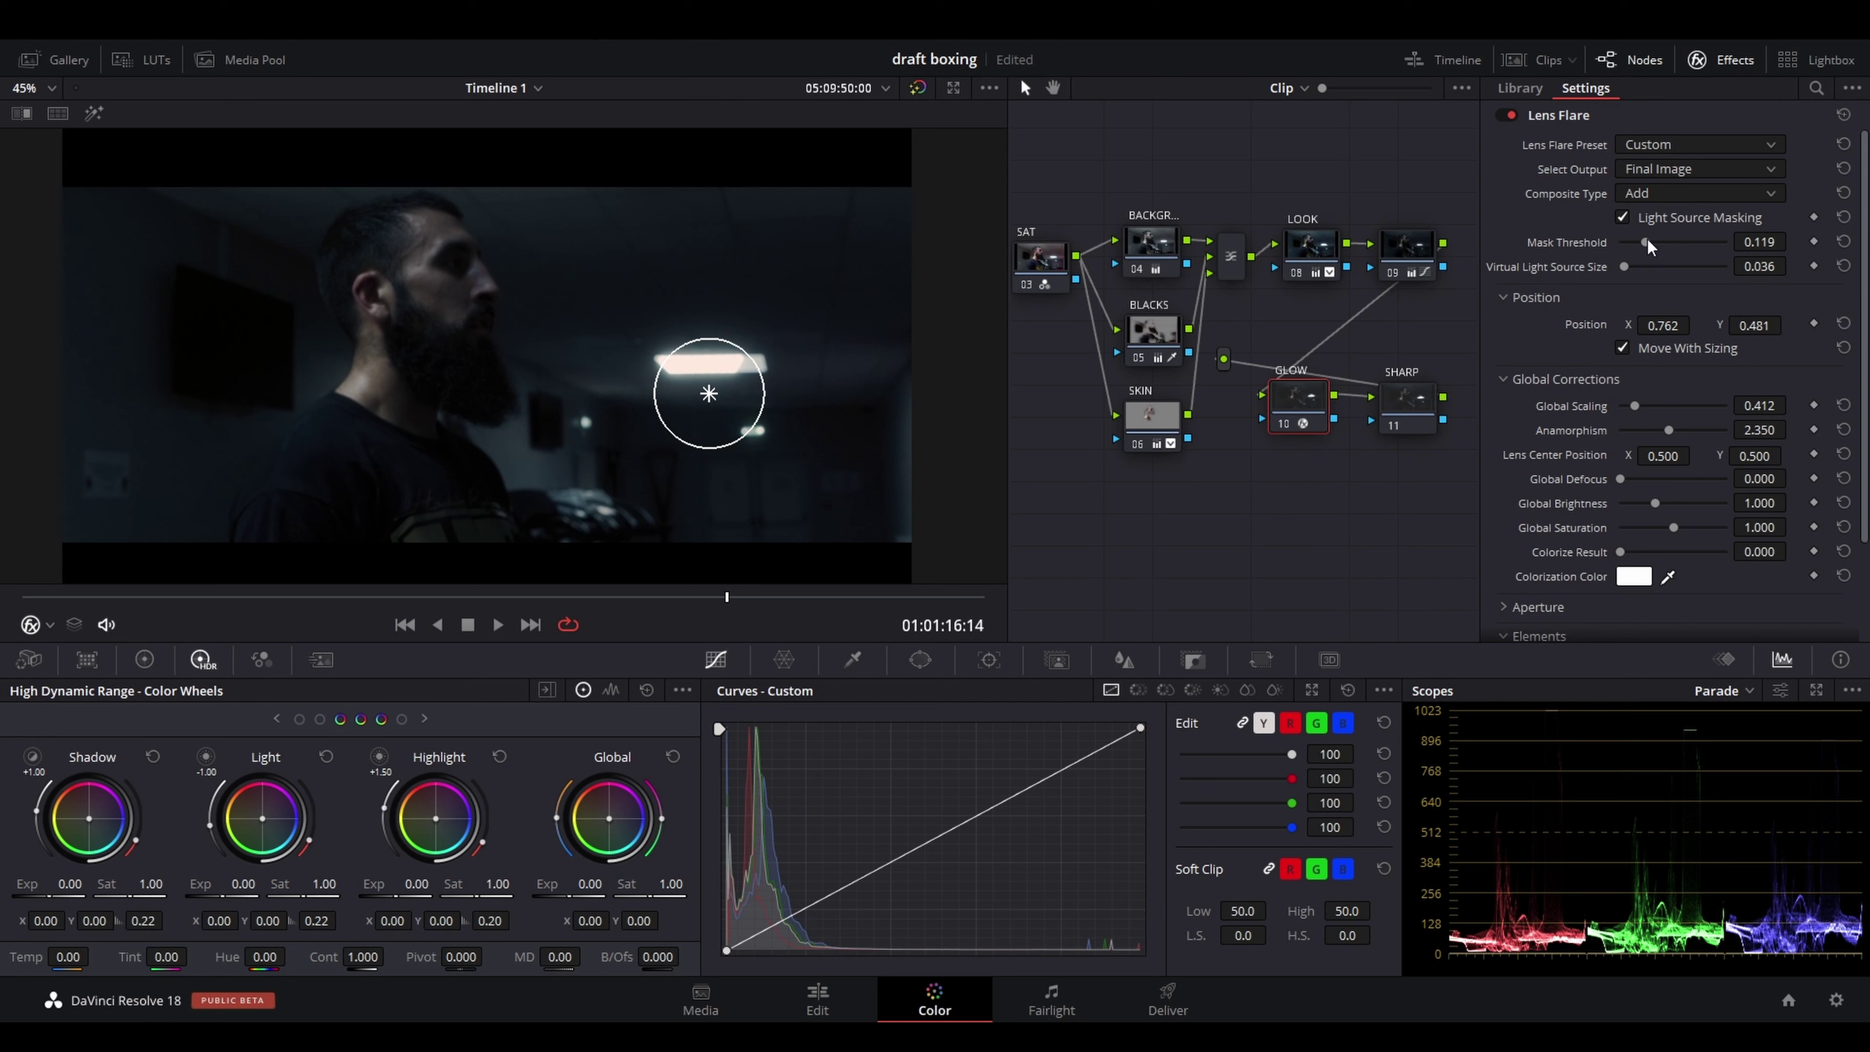
drag(1646, 238, 1654, 236)
drag(733, 604, 479, 623)
mouse_move(729, 444)
mouse_down()
mouse_move(742, 483)
mouse_move(743, 451)
mouse_up()
scroll(1575, 434, down, 1)
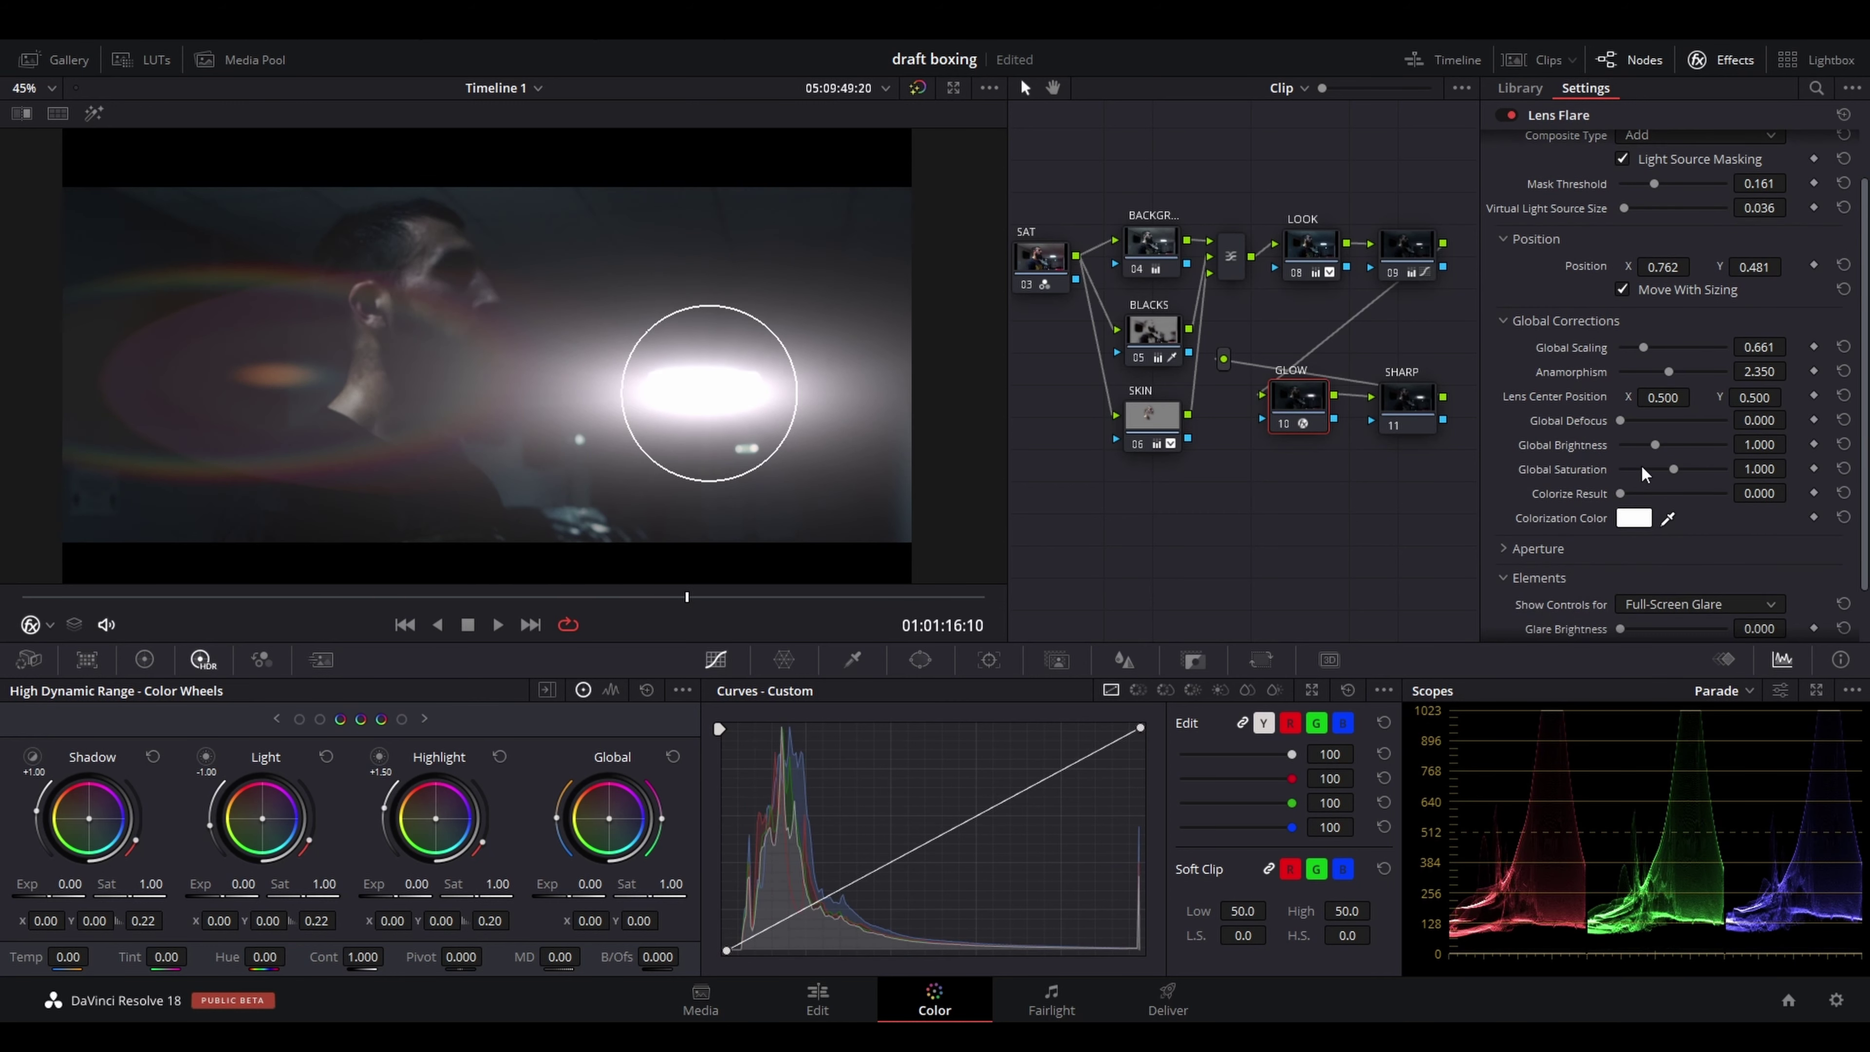
Soften the flare with mask threshold 0.124, virtual light source size 0.358, scaling 0.165, defocus 0.349, brightness 0.688 and saturation 1.119
drag(1634, 445, 1624, 456)
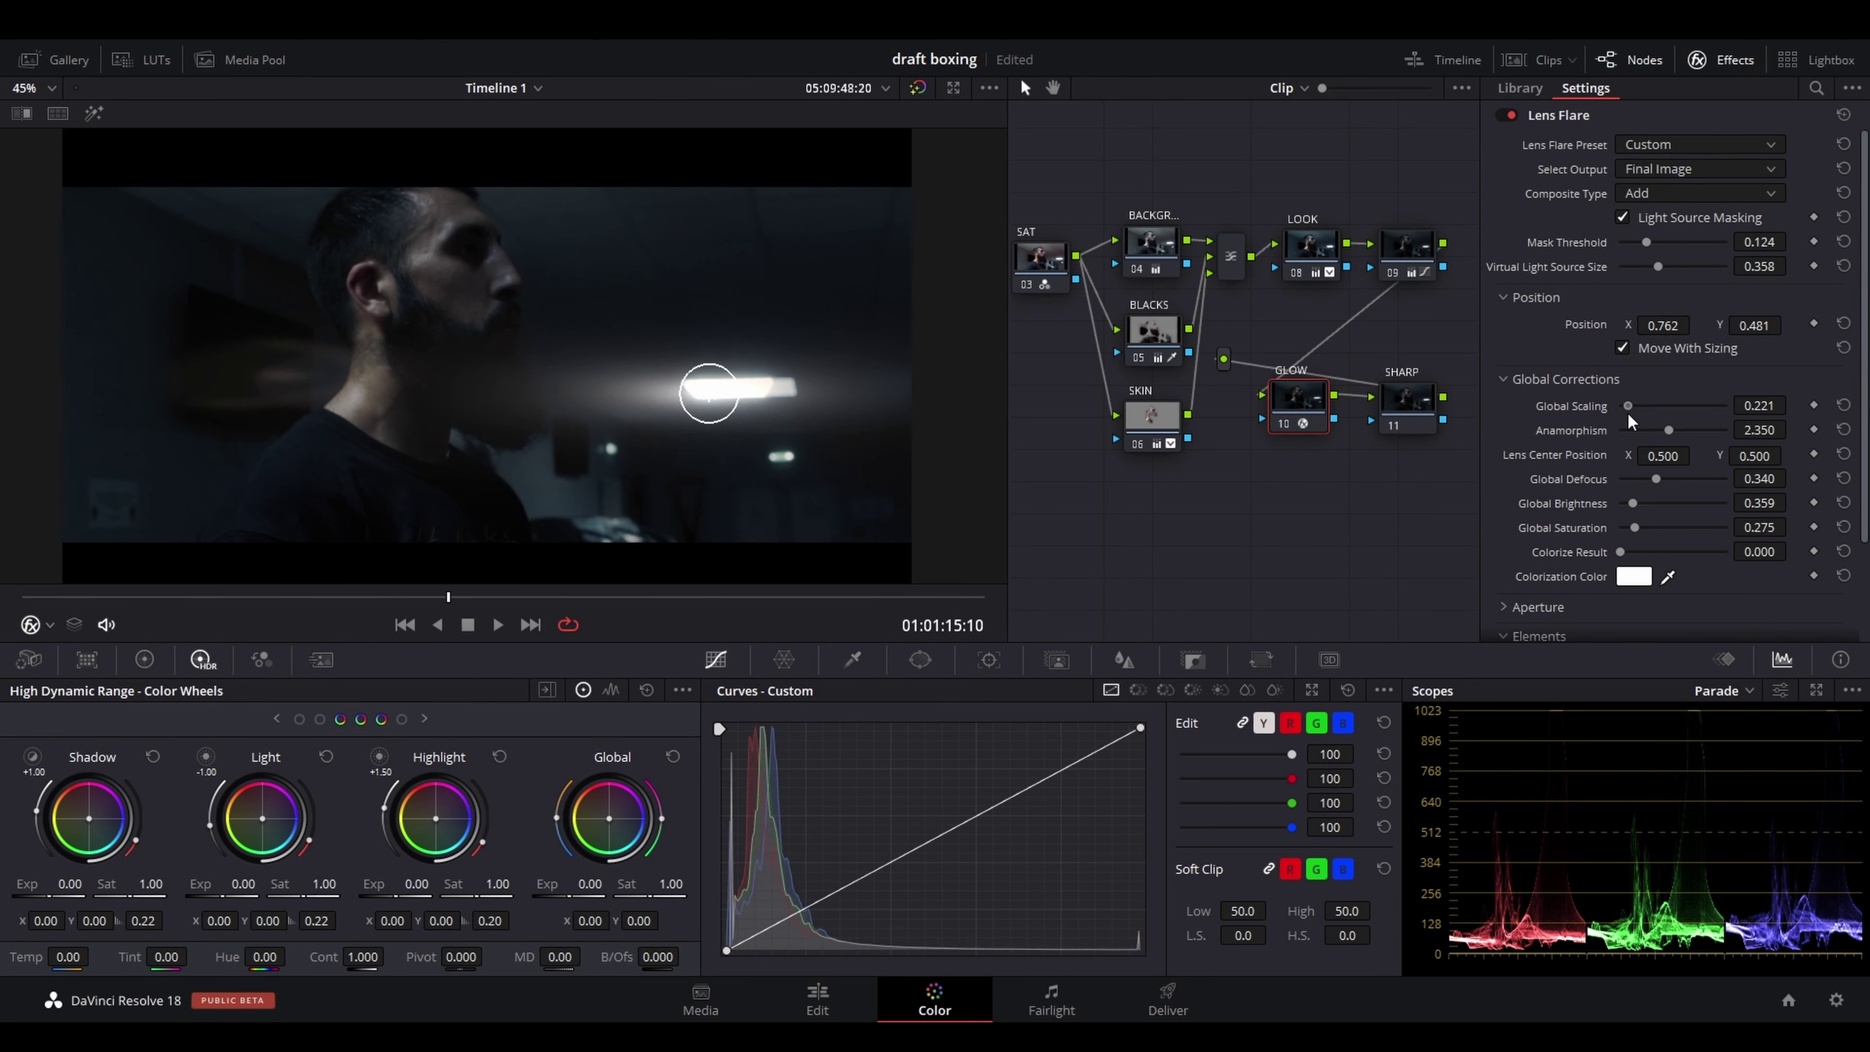
drag(1627, 412, 1620, 413)
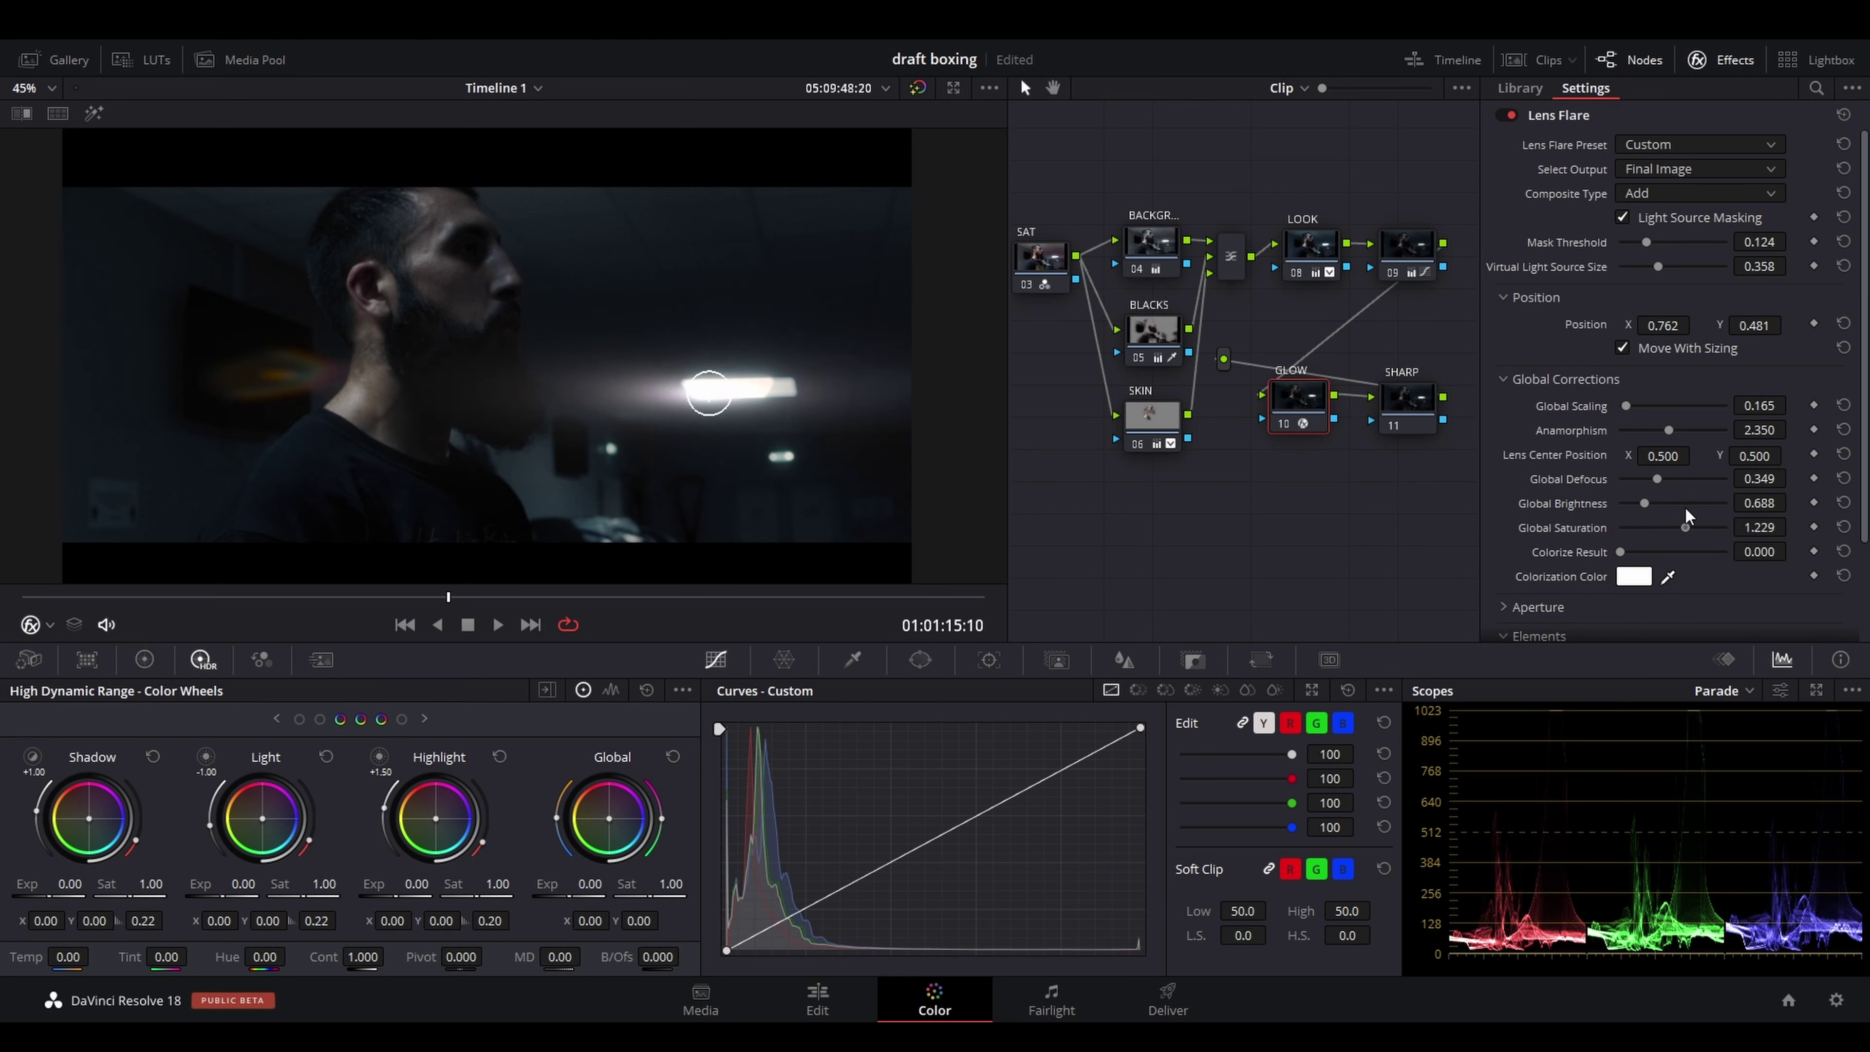
drag(1684, 508, 1678, 511)
Move the lens flare to X 0.776, Y 0.491 over the ceiling light and check the clip in full-screen playback
mouse_move(715, 411)
mouse_down()
mouse_move(763, 471)
mouse_move(715, 391)
mouse_up()
key(ctrl+f)
key(space)
key(space)
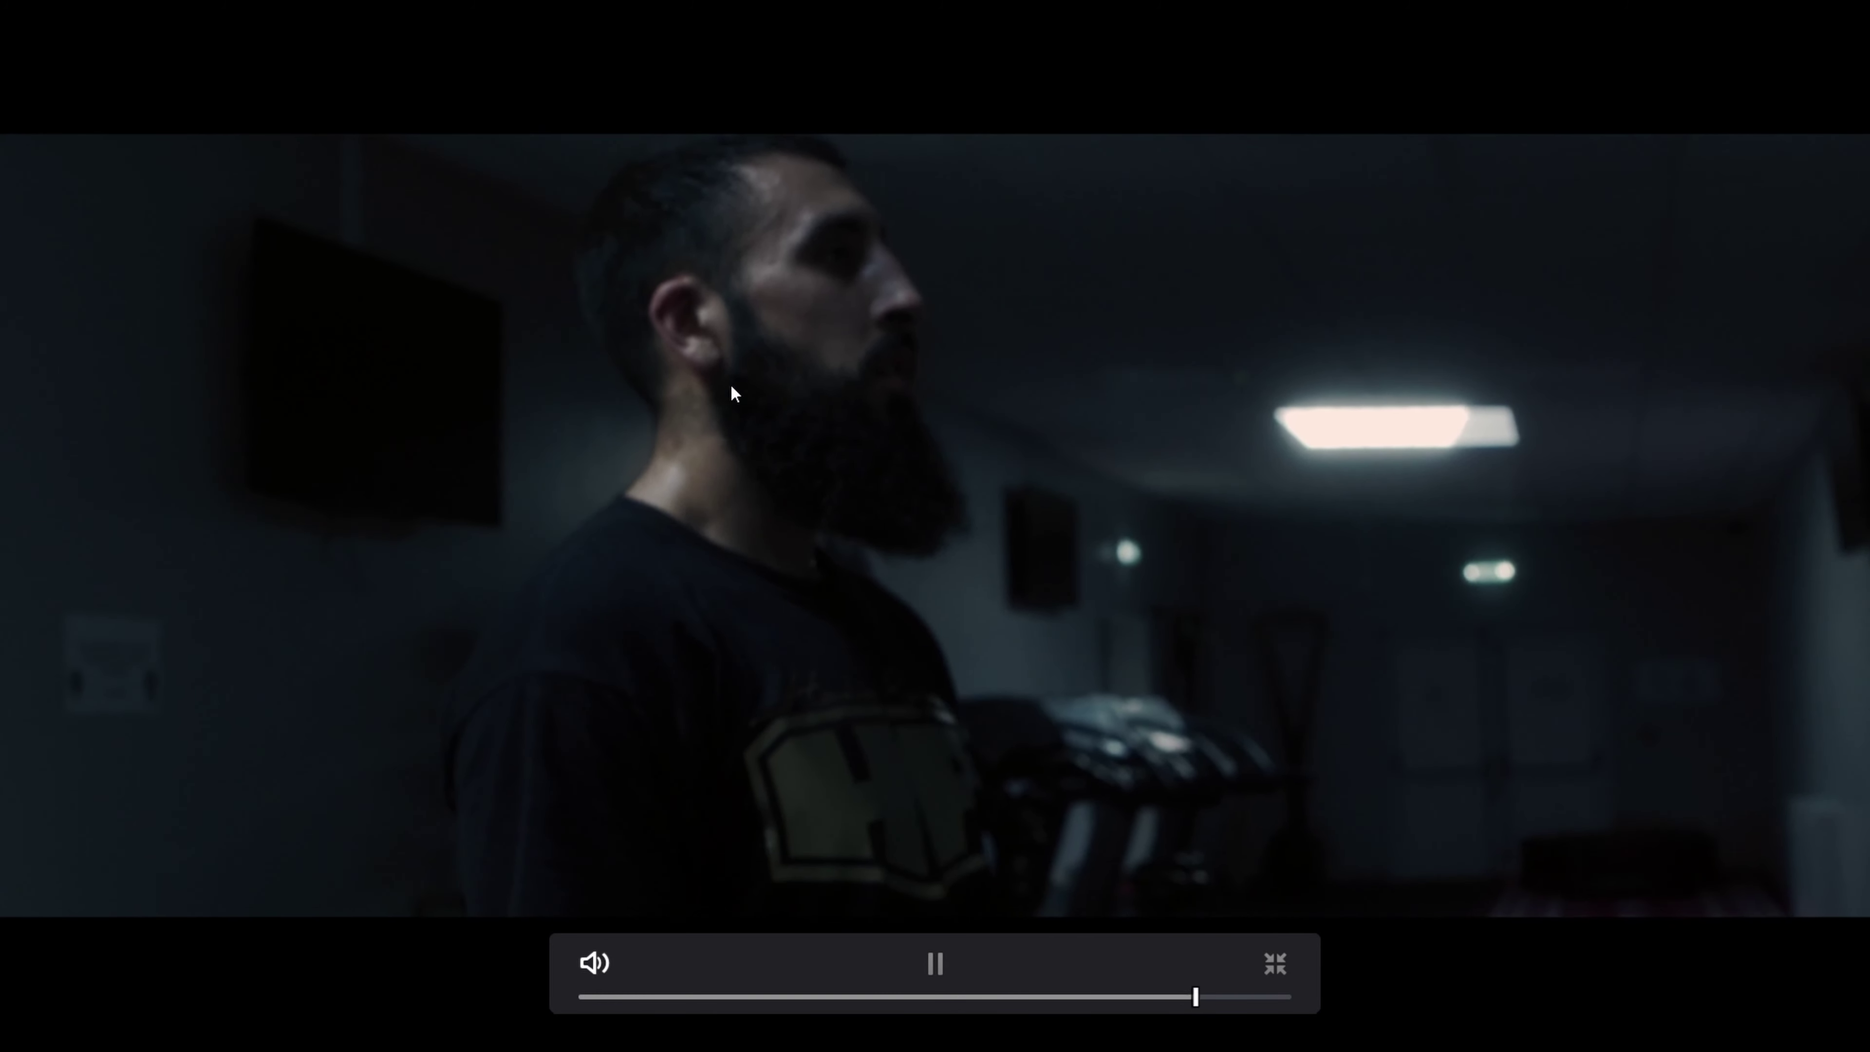
key(space)
key(Escape)
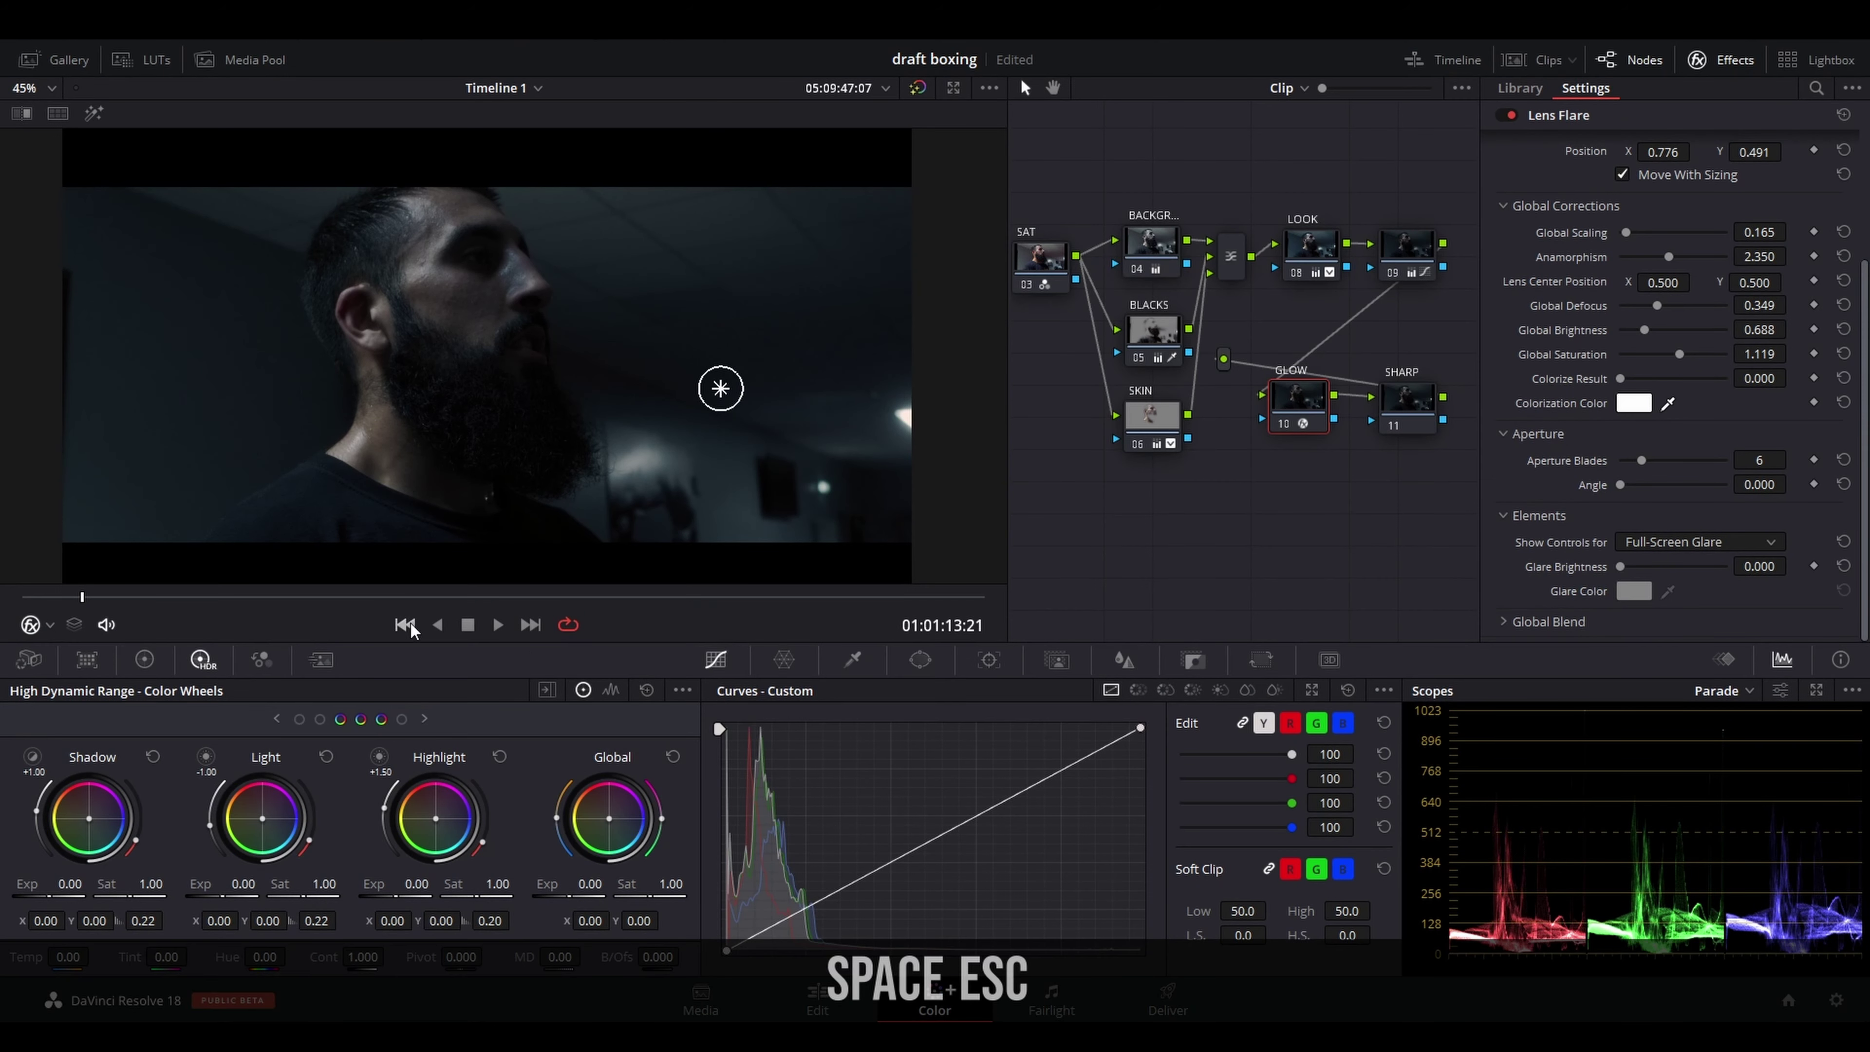
key(ctrl+f)
key(space)
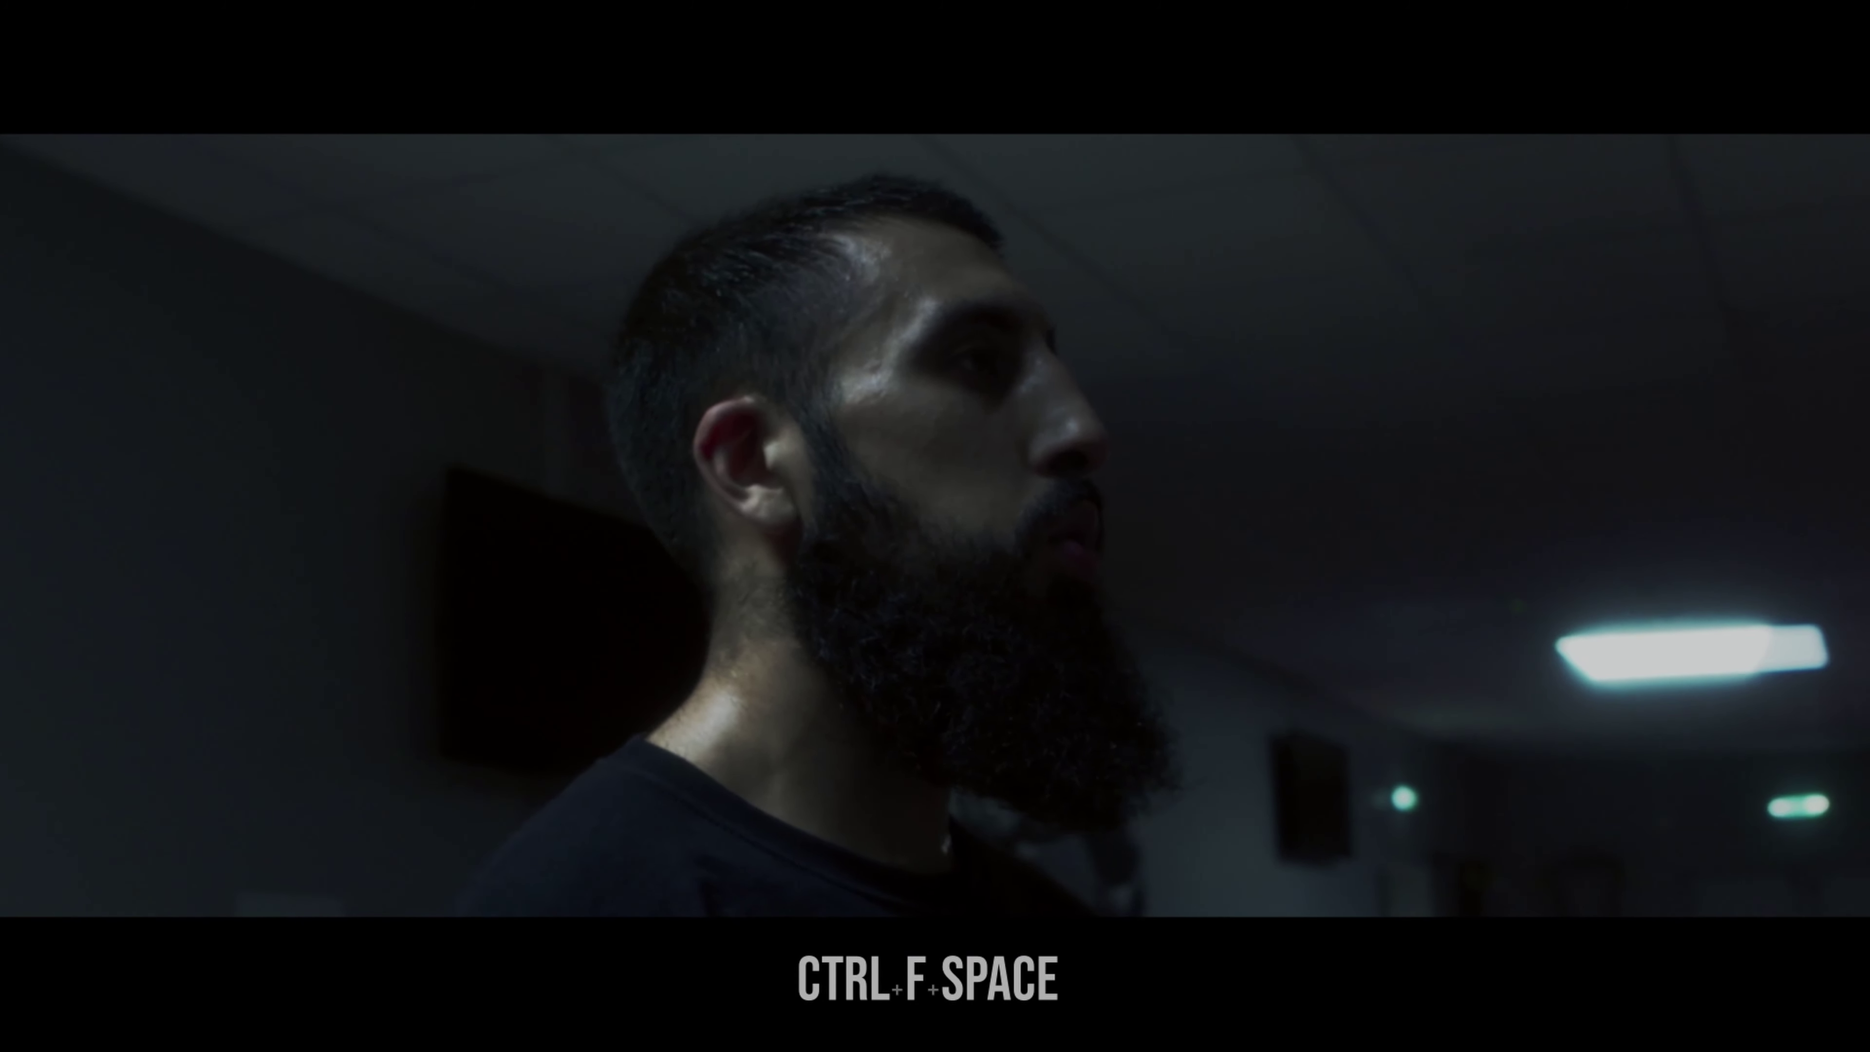